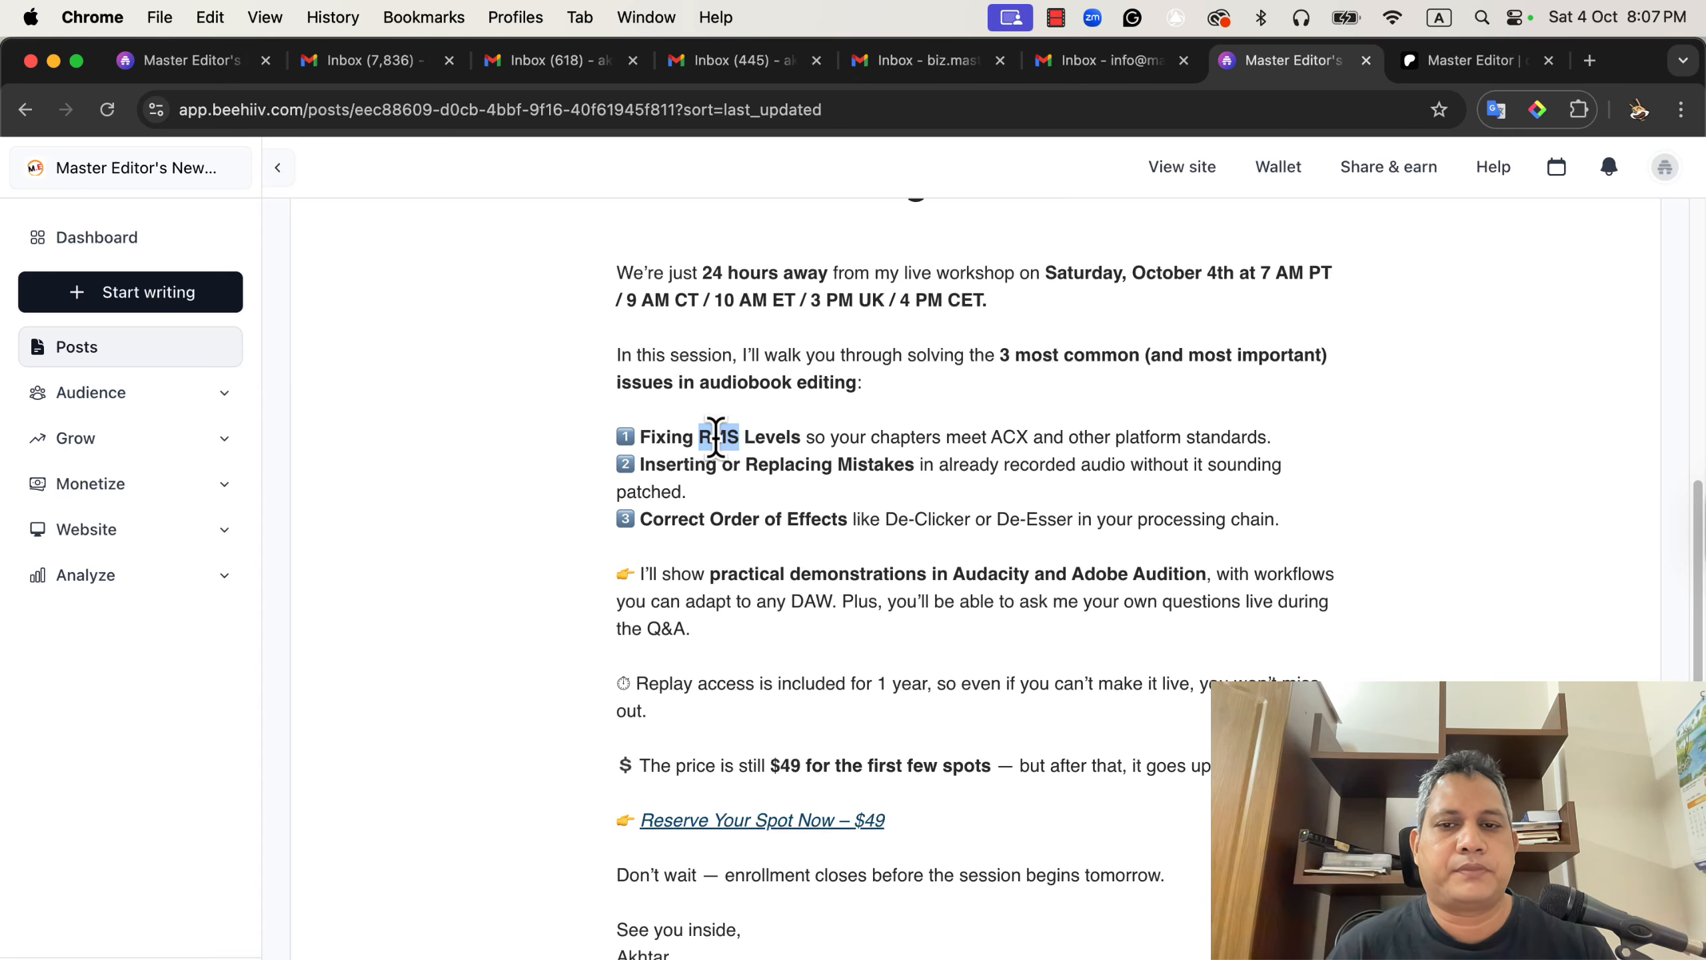
Open the ACX audio submission requirements help page in a new browser tab.
click(1592, 60)
text(acx)
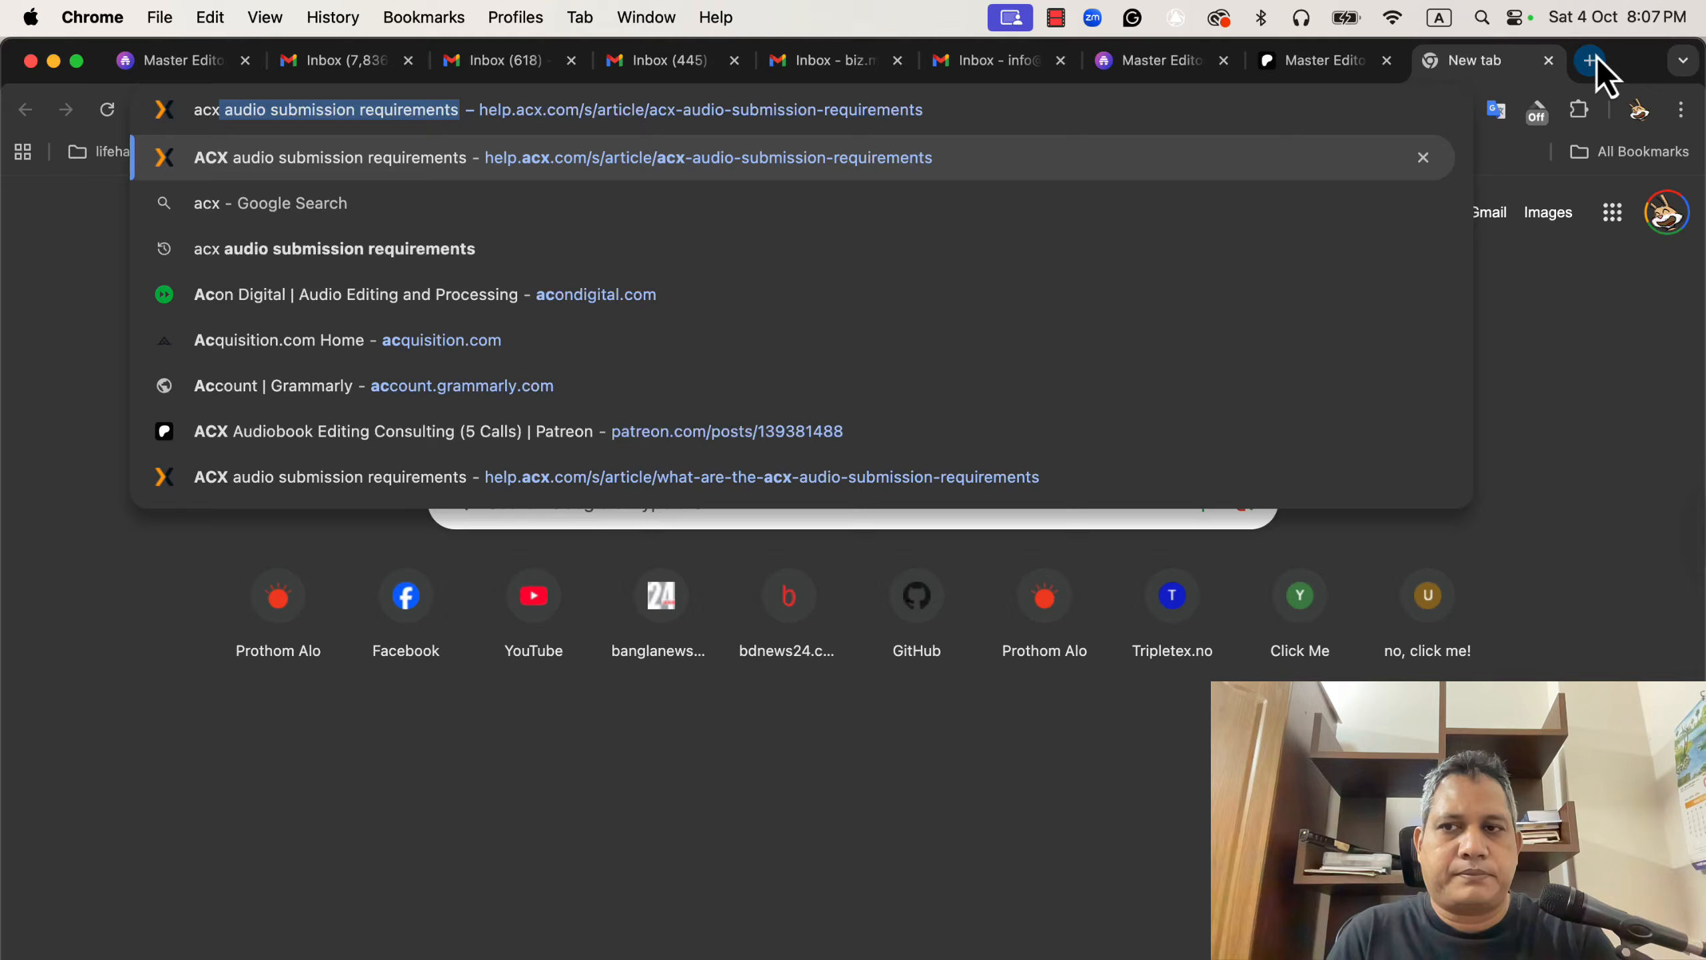
key(Return)
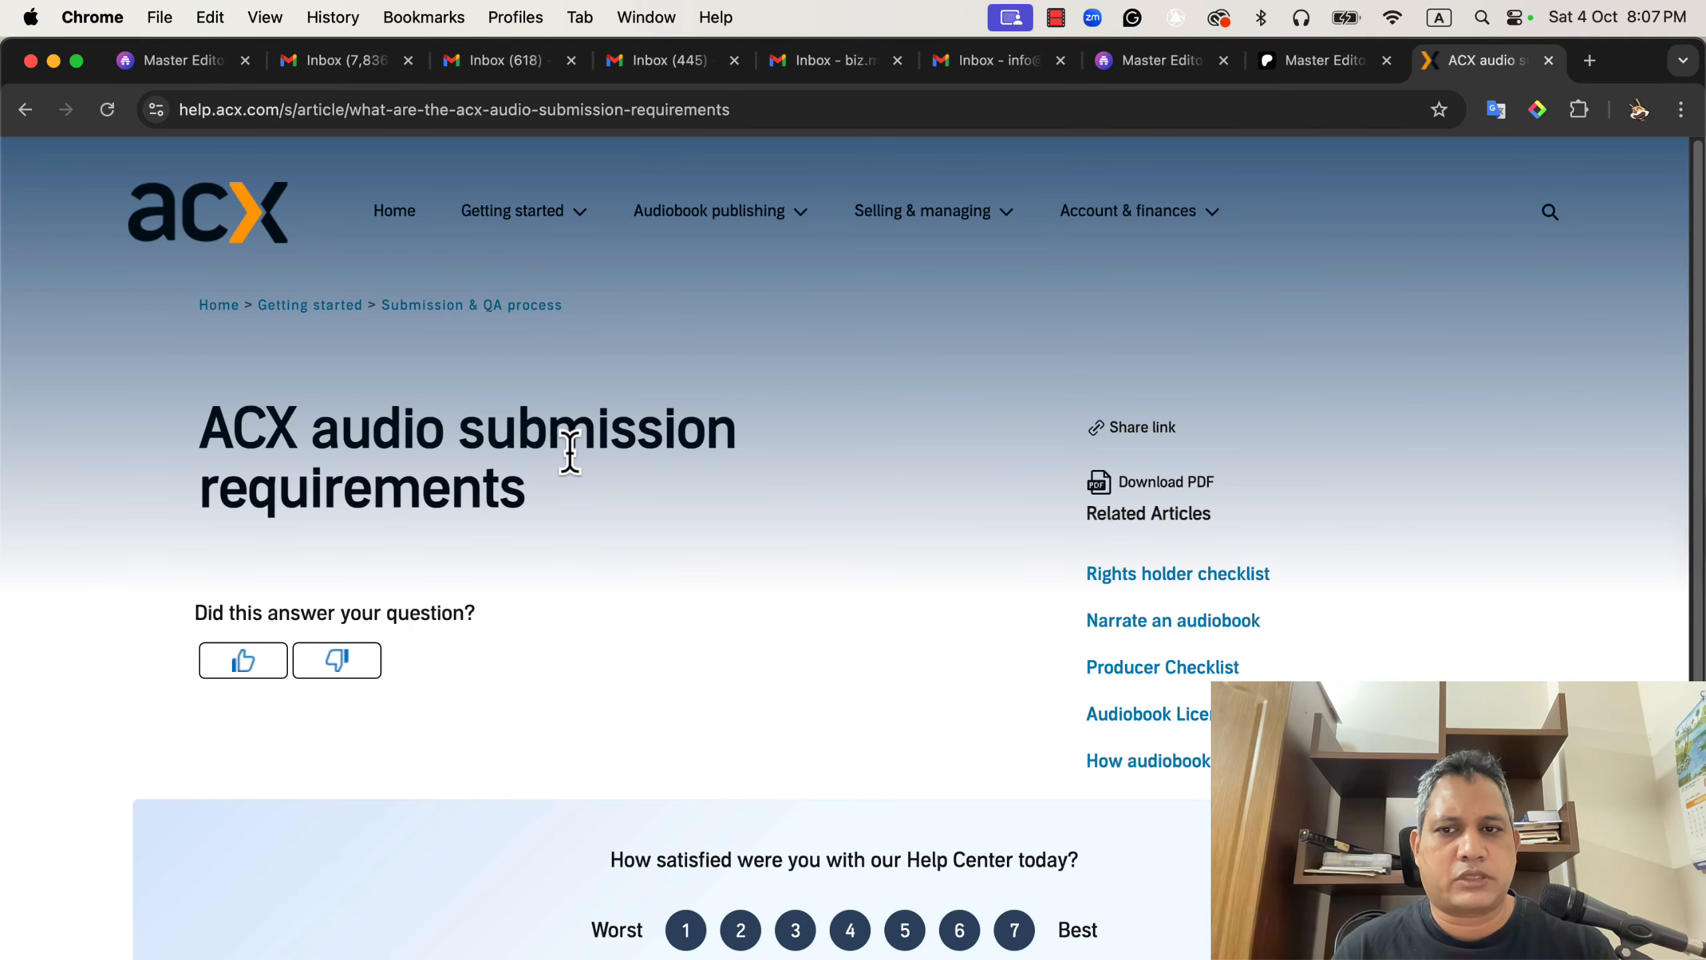
Search the requirements page for "rms" and read the audio quality requirements section.
scroll(585, 450, down, 5)
scroll(591, 471, down, 10)
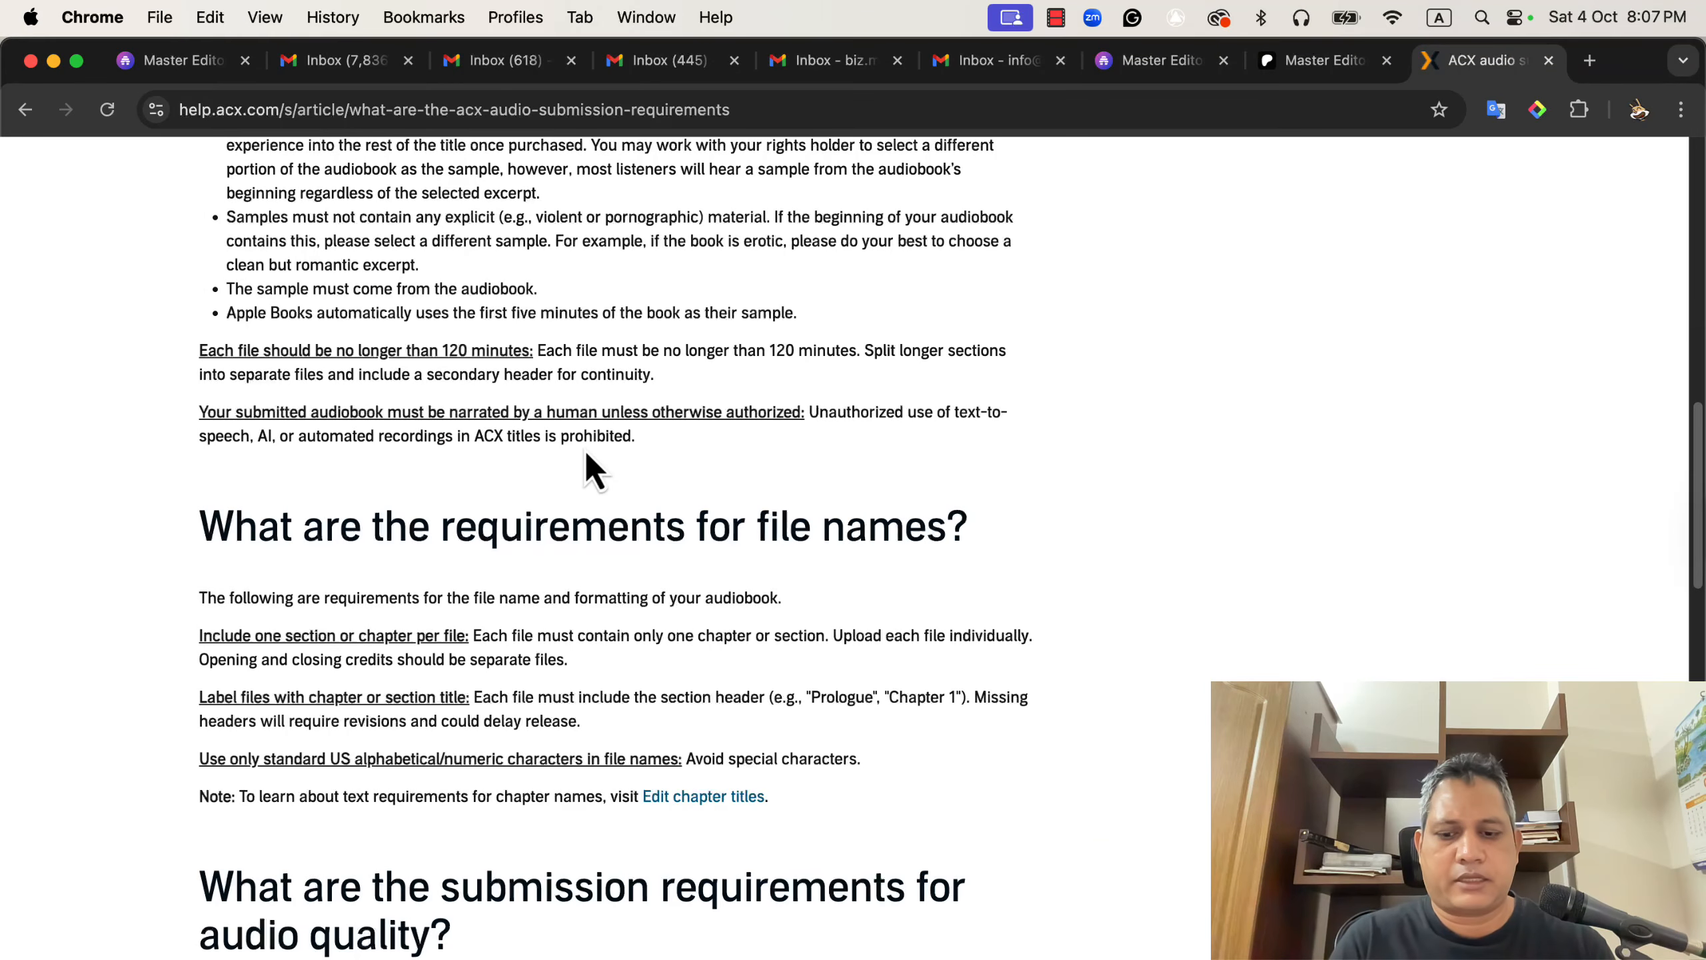
key(super+f)
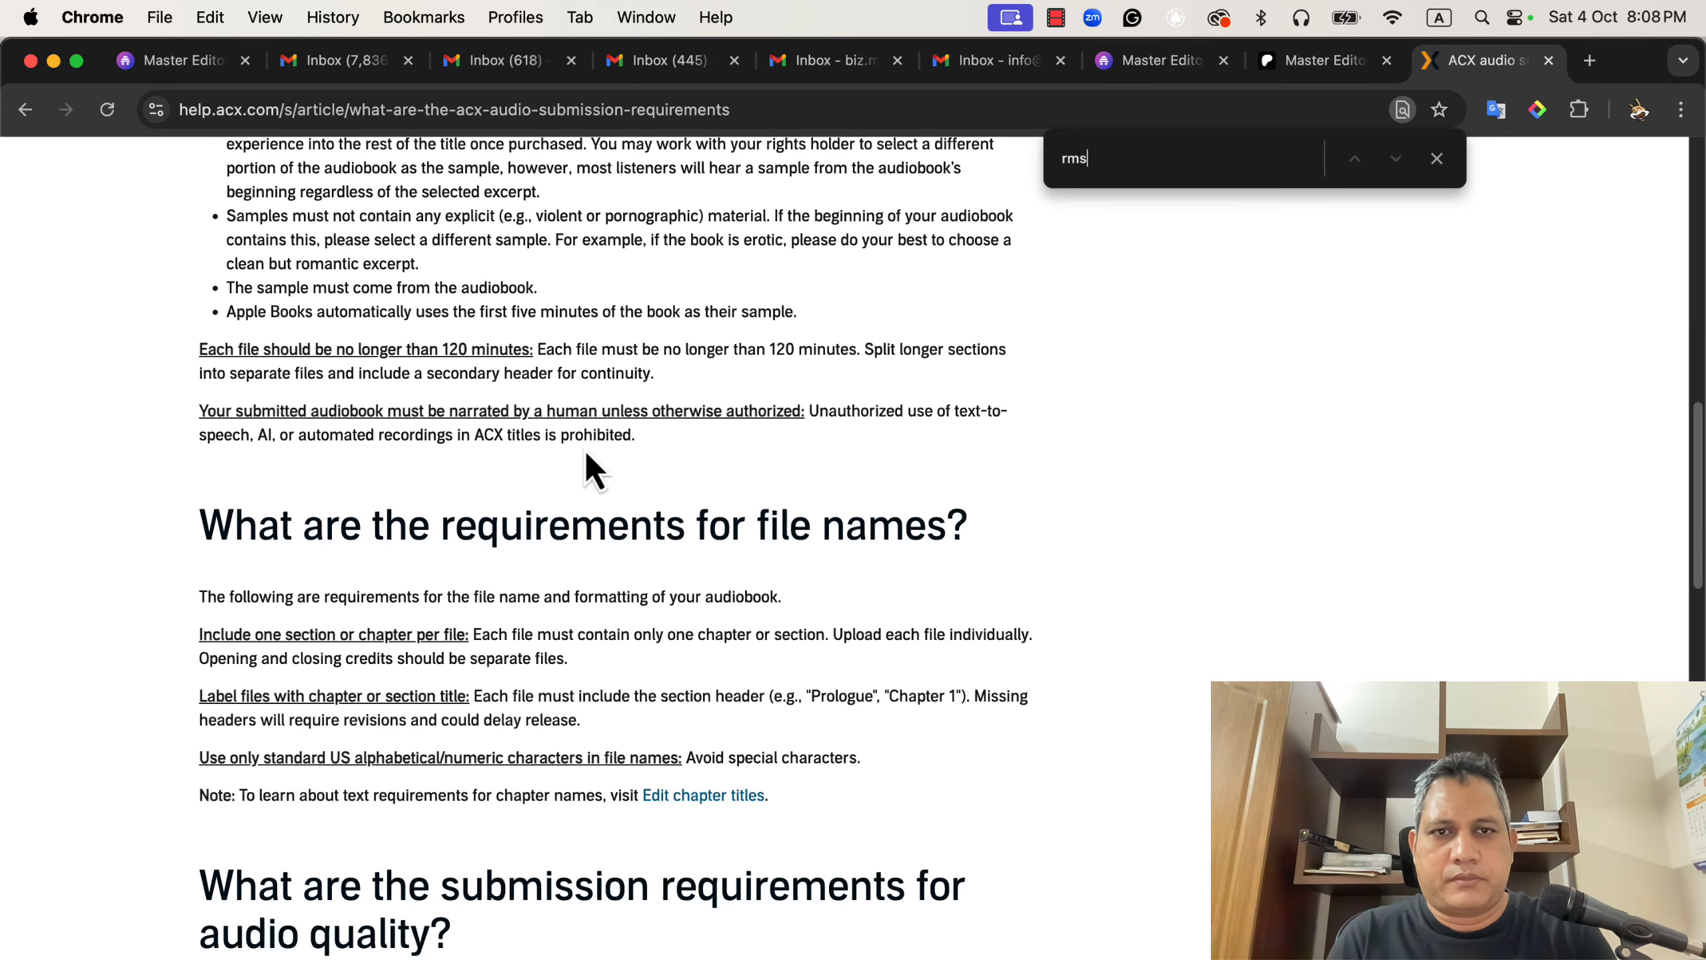
scroll(594, 470, down, 5)
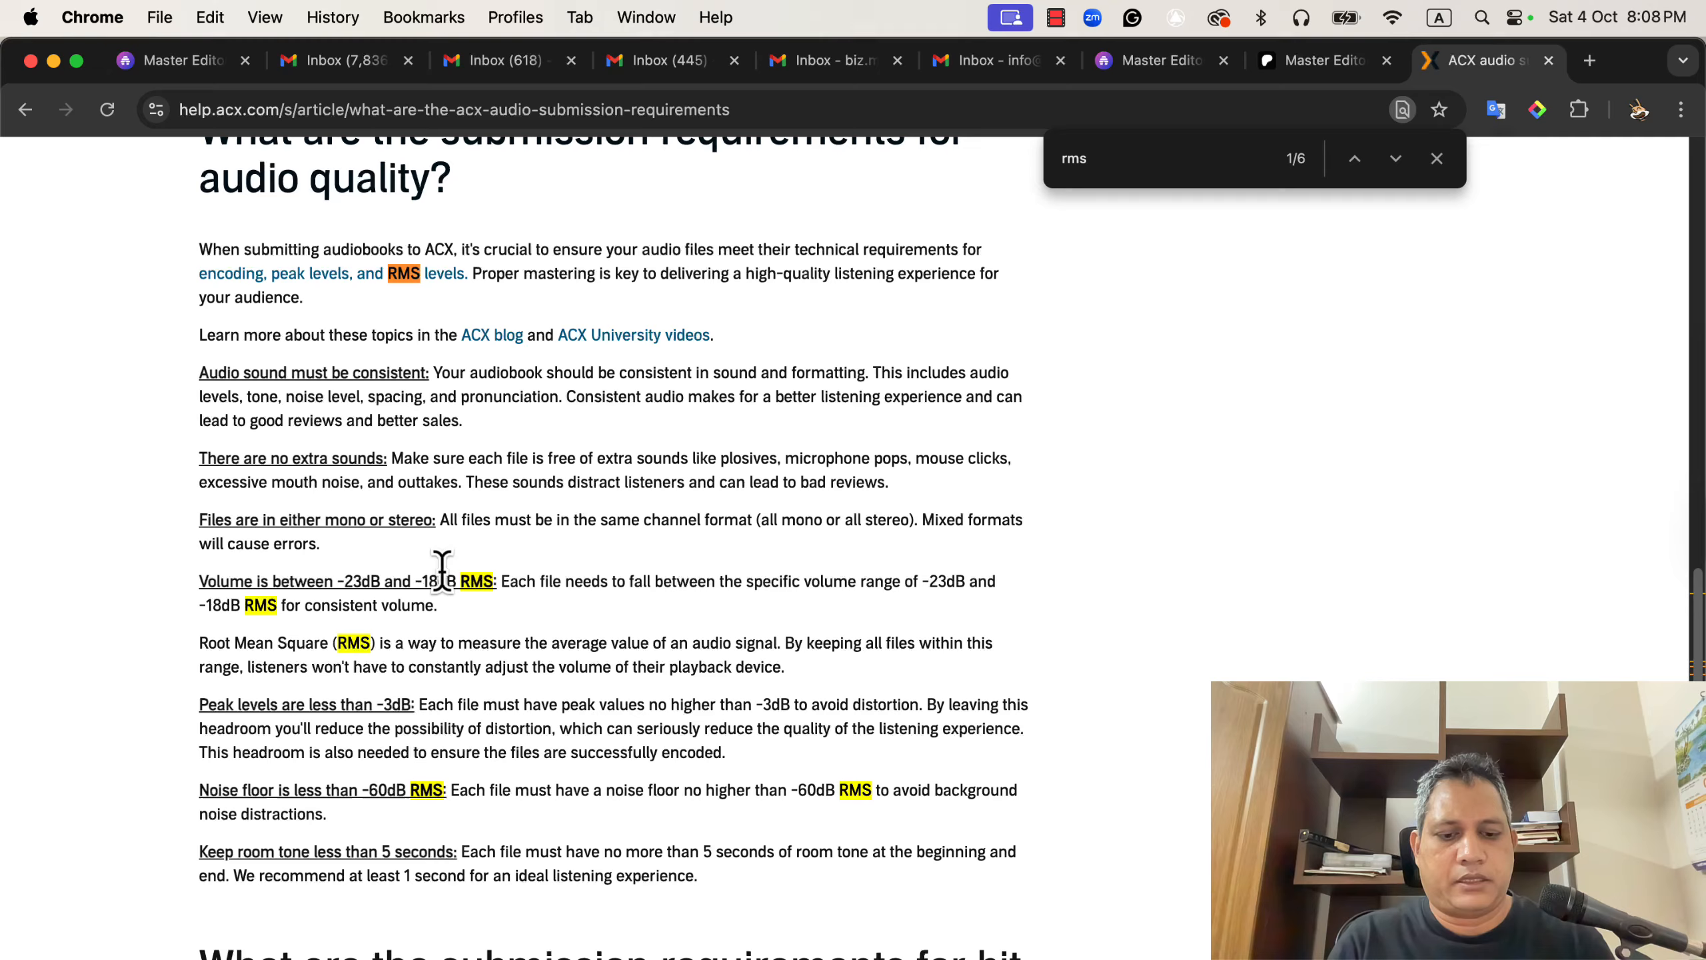
Launch Audacity and dismiss its welcome screen.
key(super+space)
text(aud)
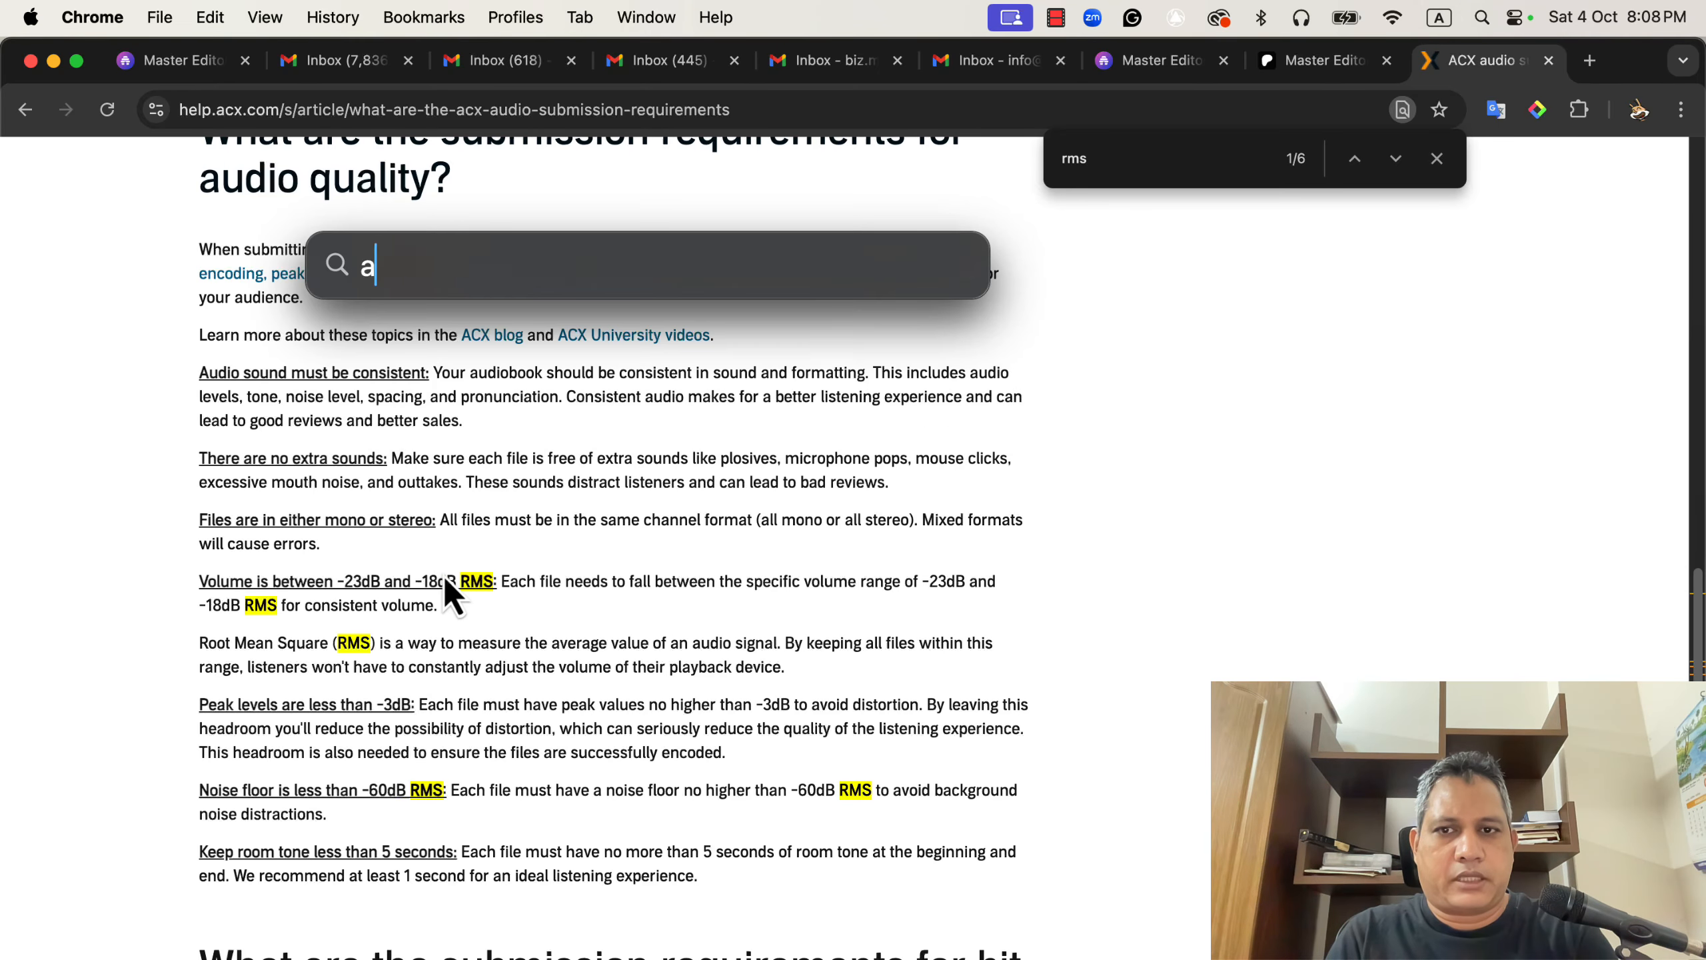
key(Down)
key(Down)
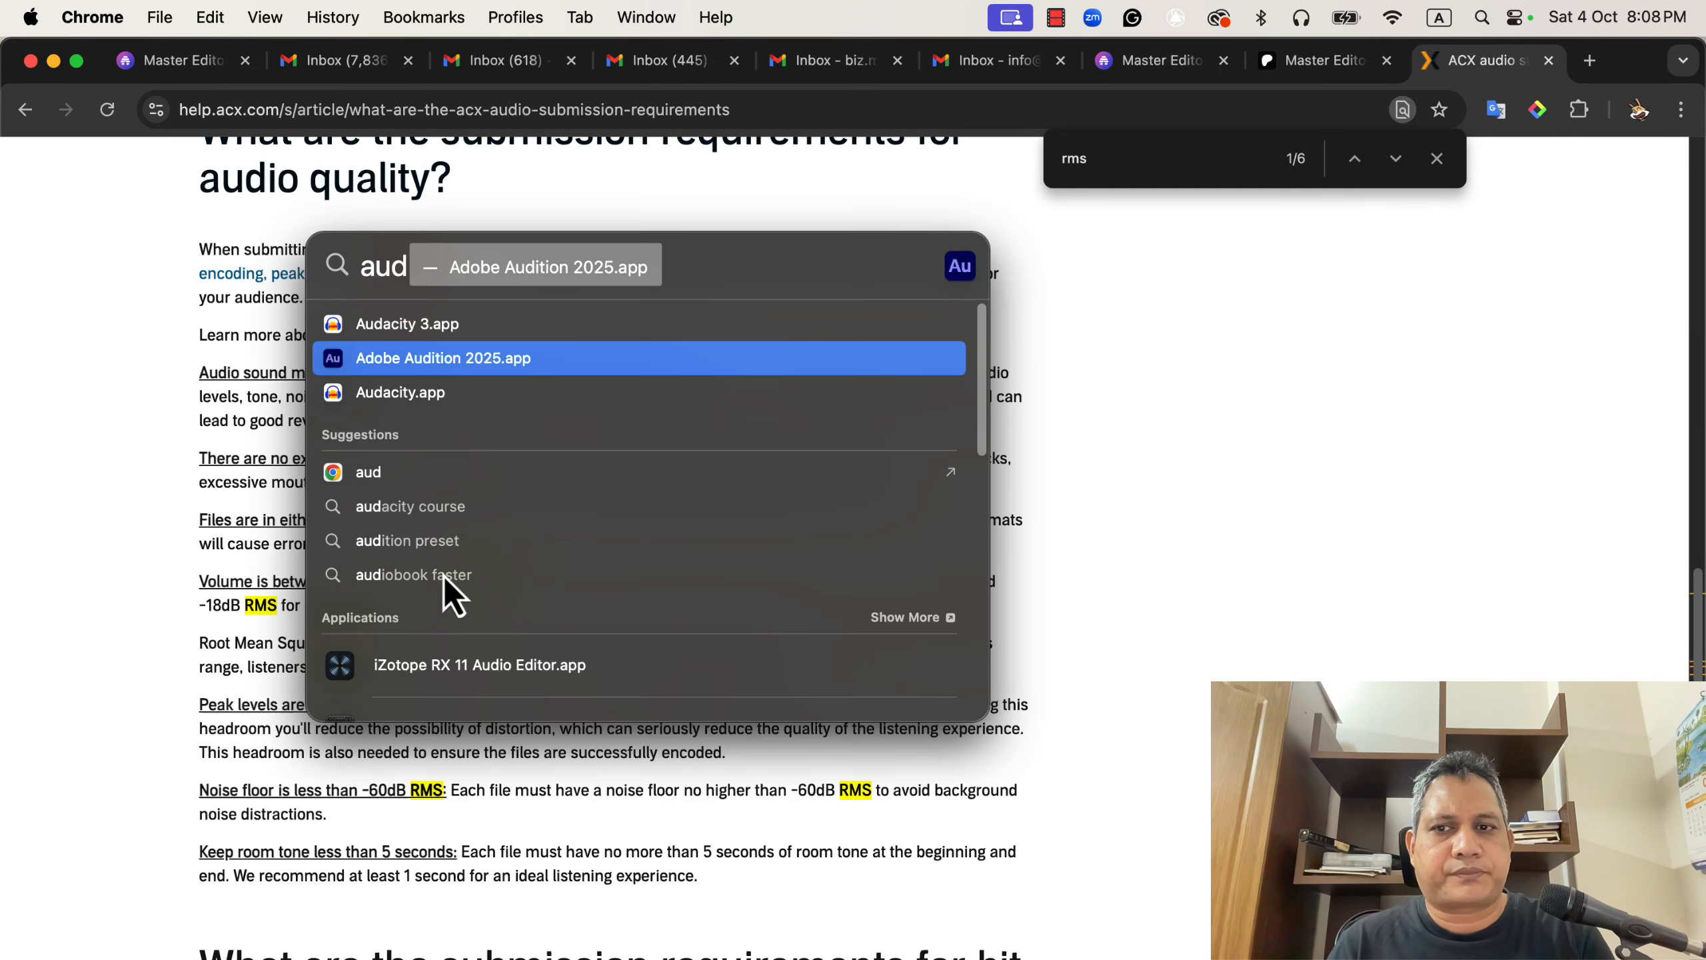
key(Return)
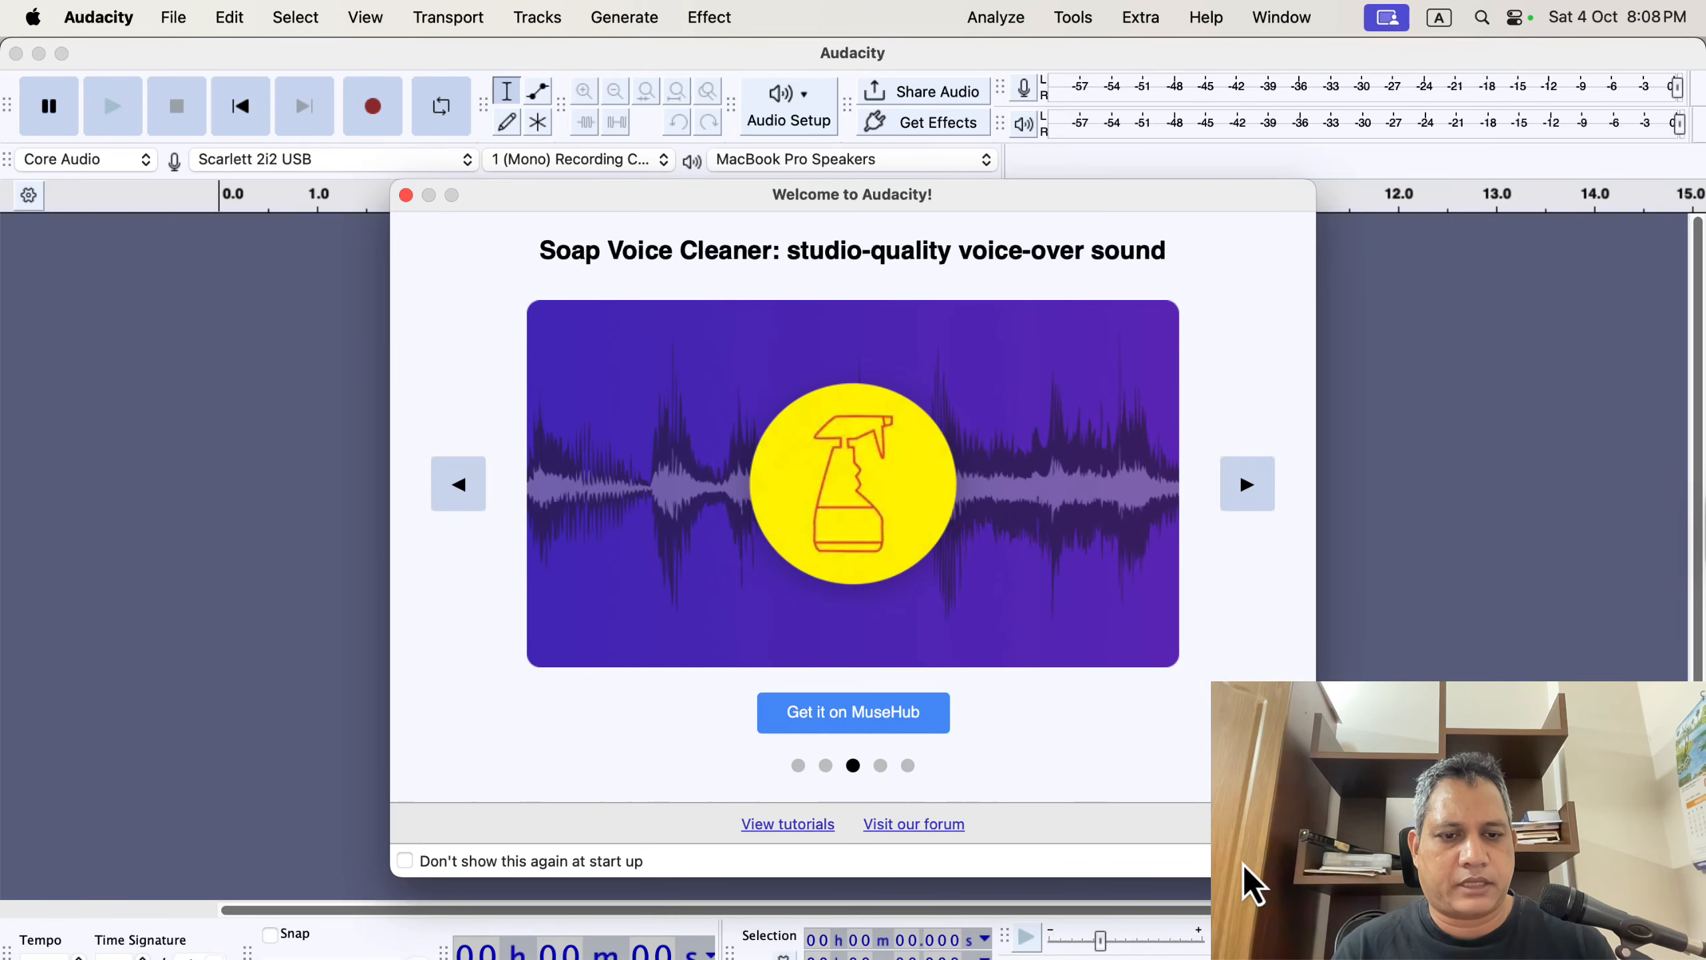
click(1245, 869)
Open the most recent raw recording for EQ from the recent files list.
click(184, 25)
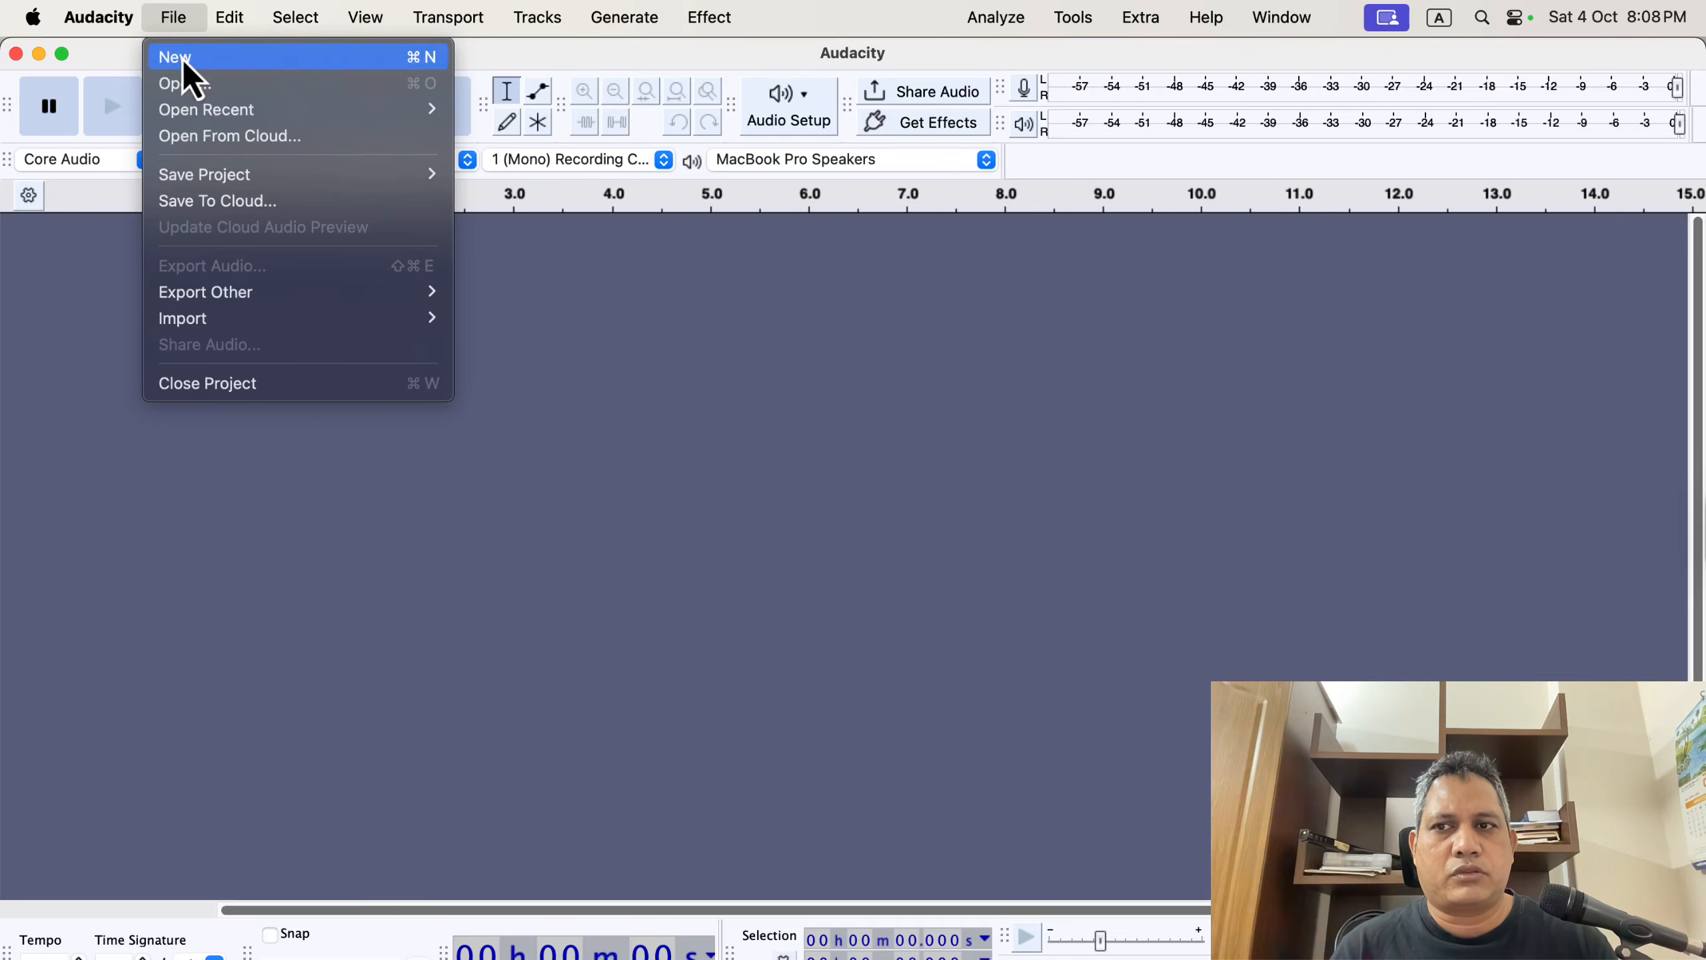
mouse_move(255, 117)
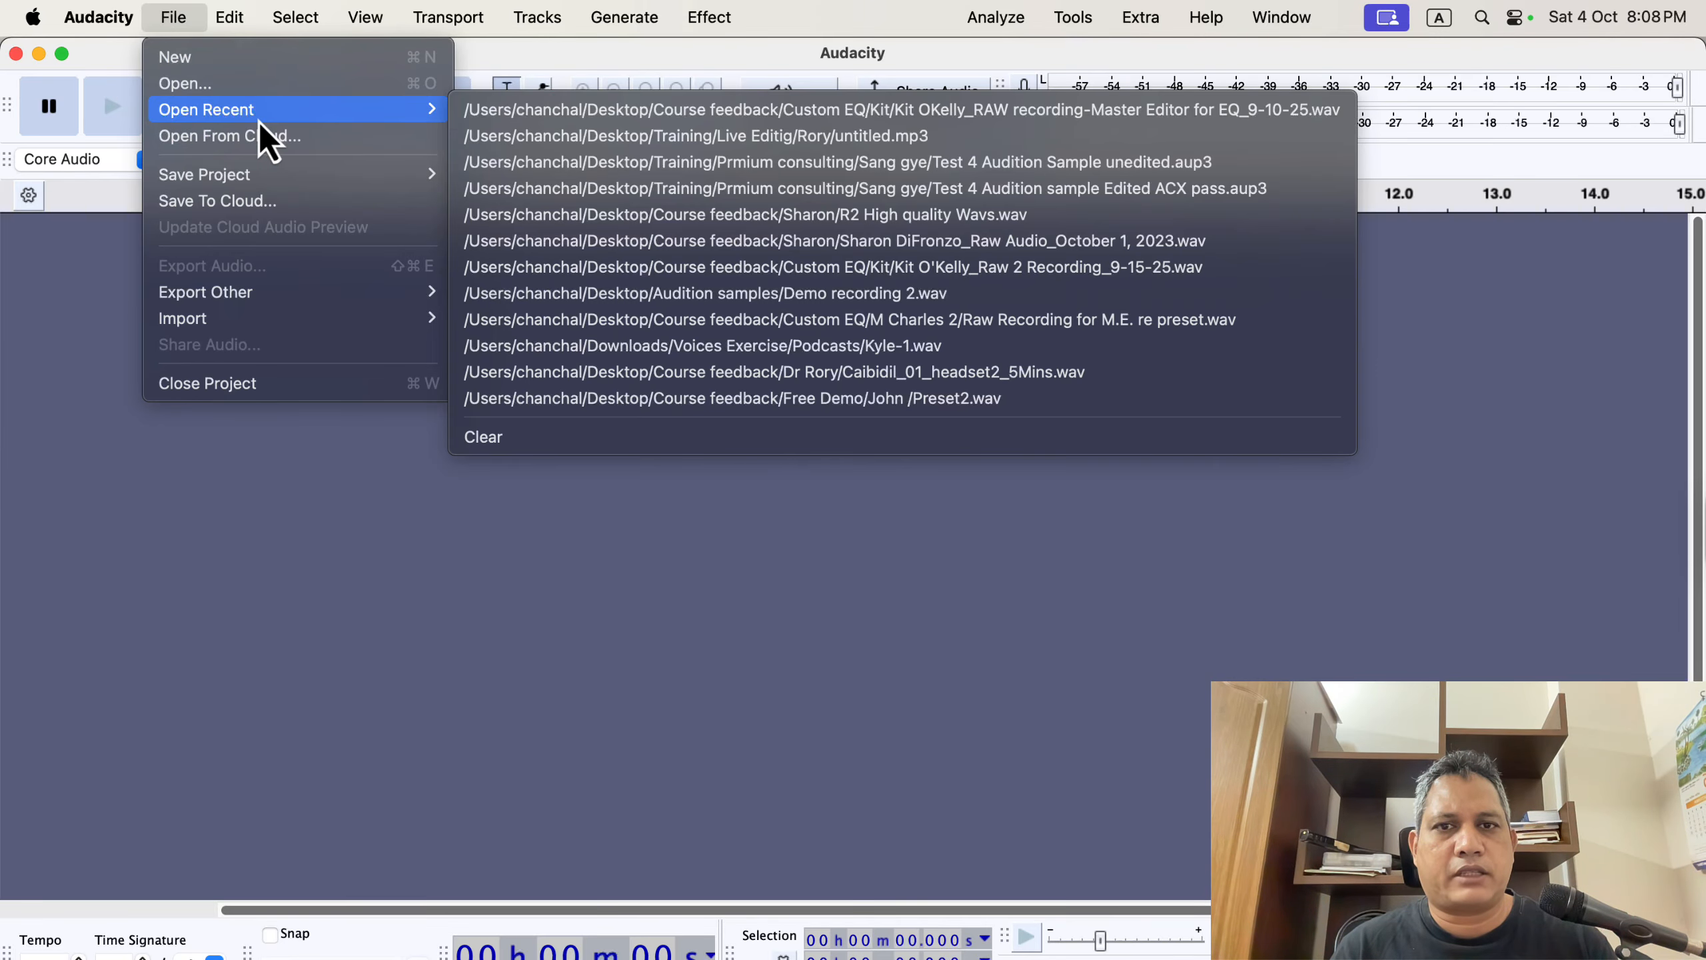
click(840, 108)
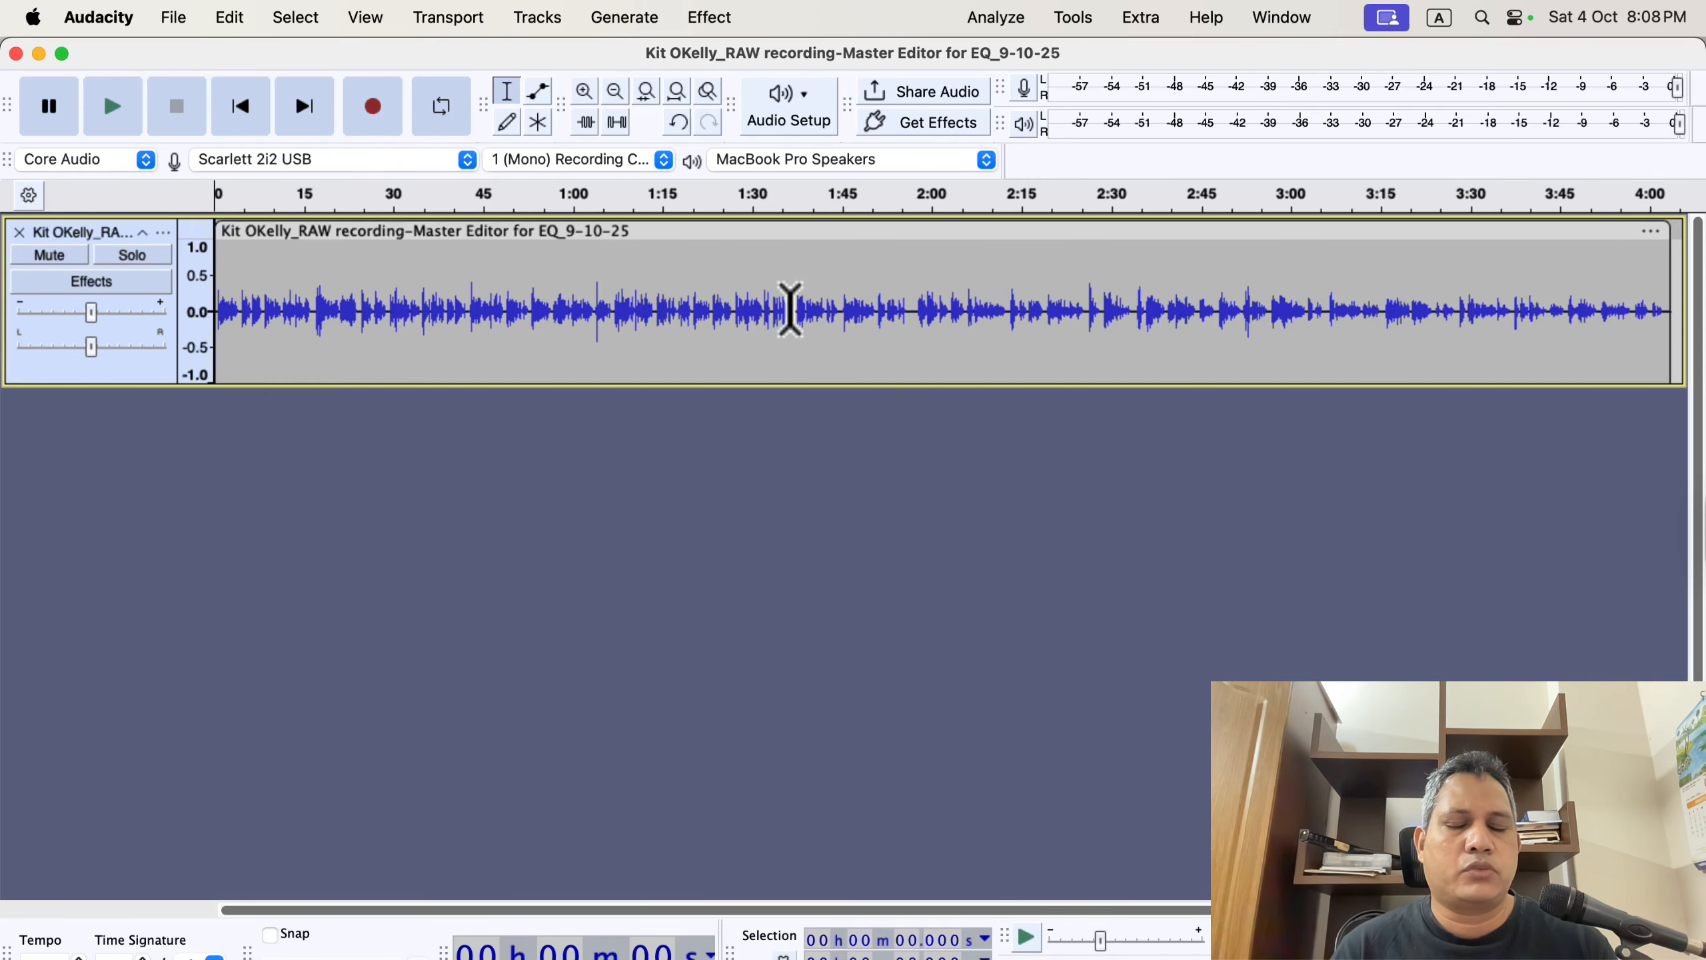
Select the whole track, run ACX Check, and review the reported peak, RMS and noise floor levels.
key(super+a)
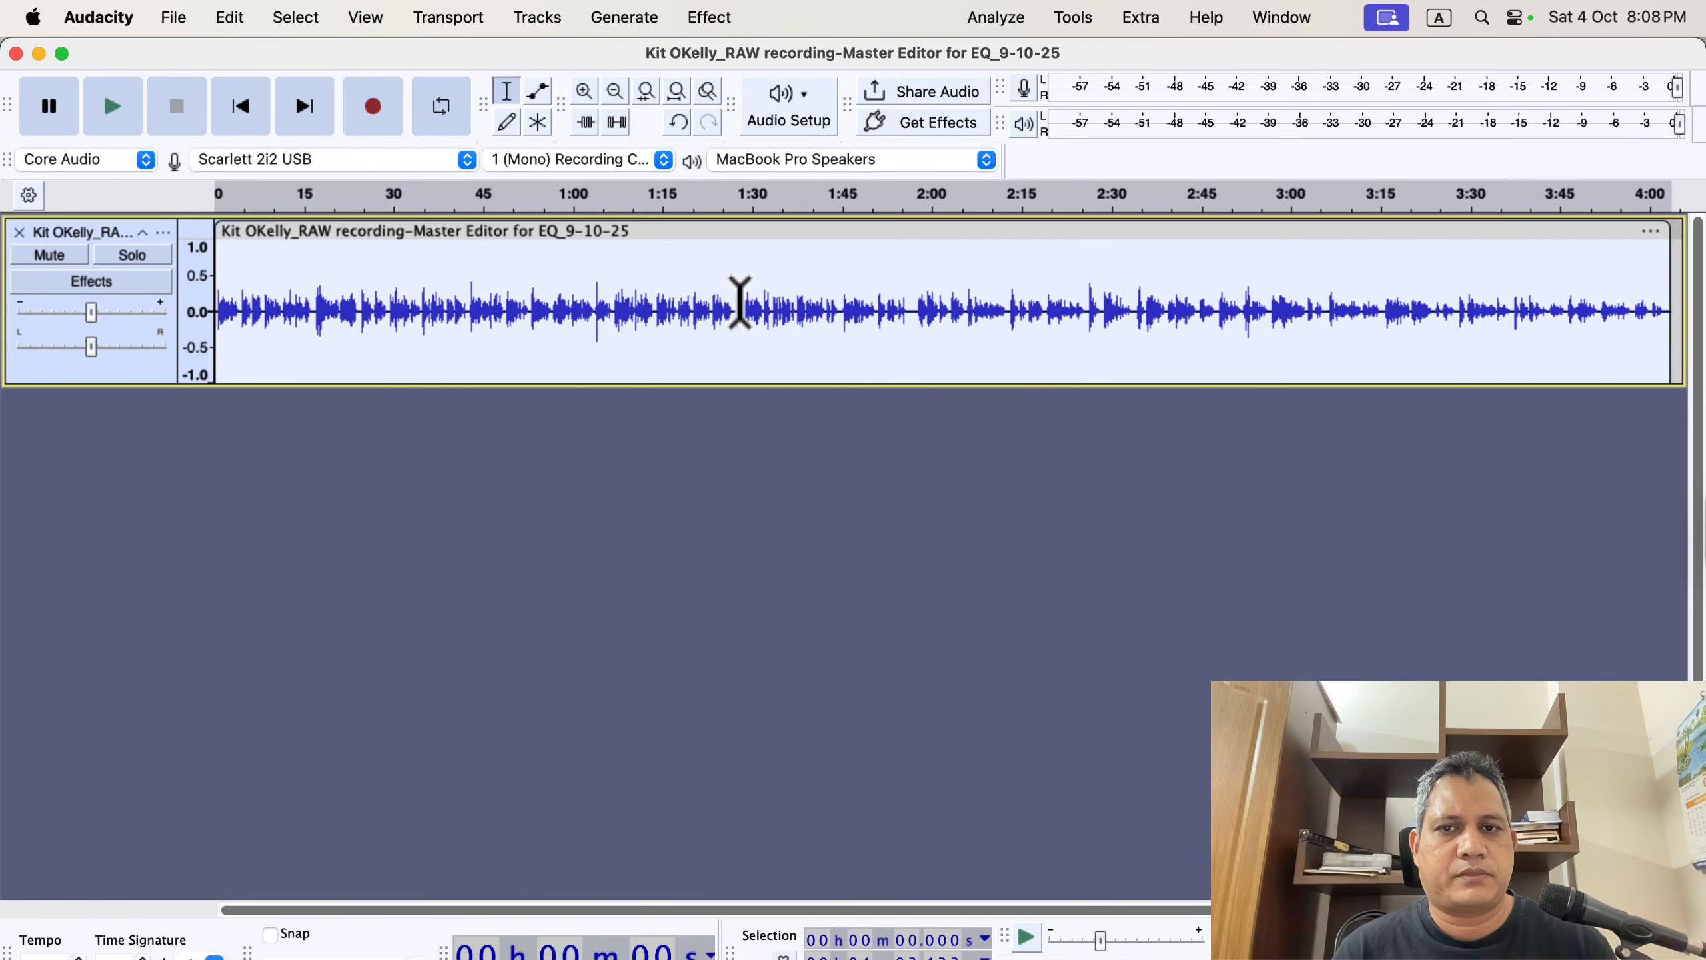
click(996, 9)
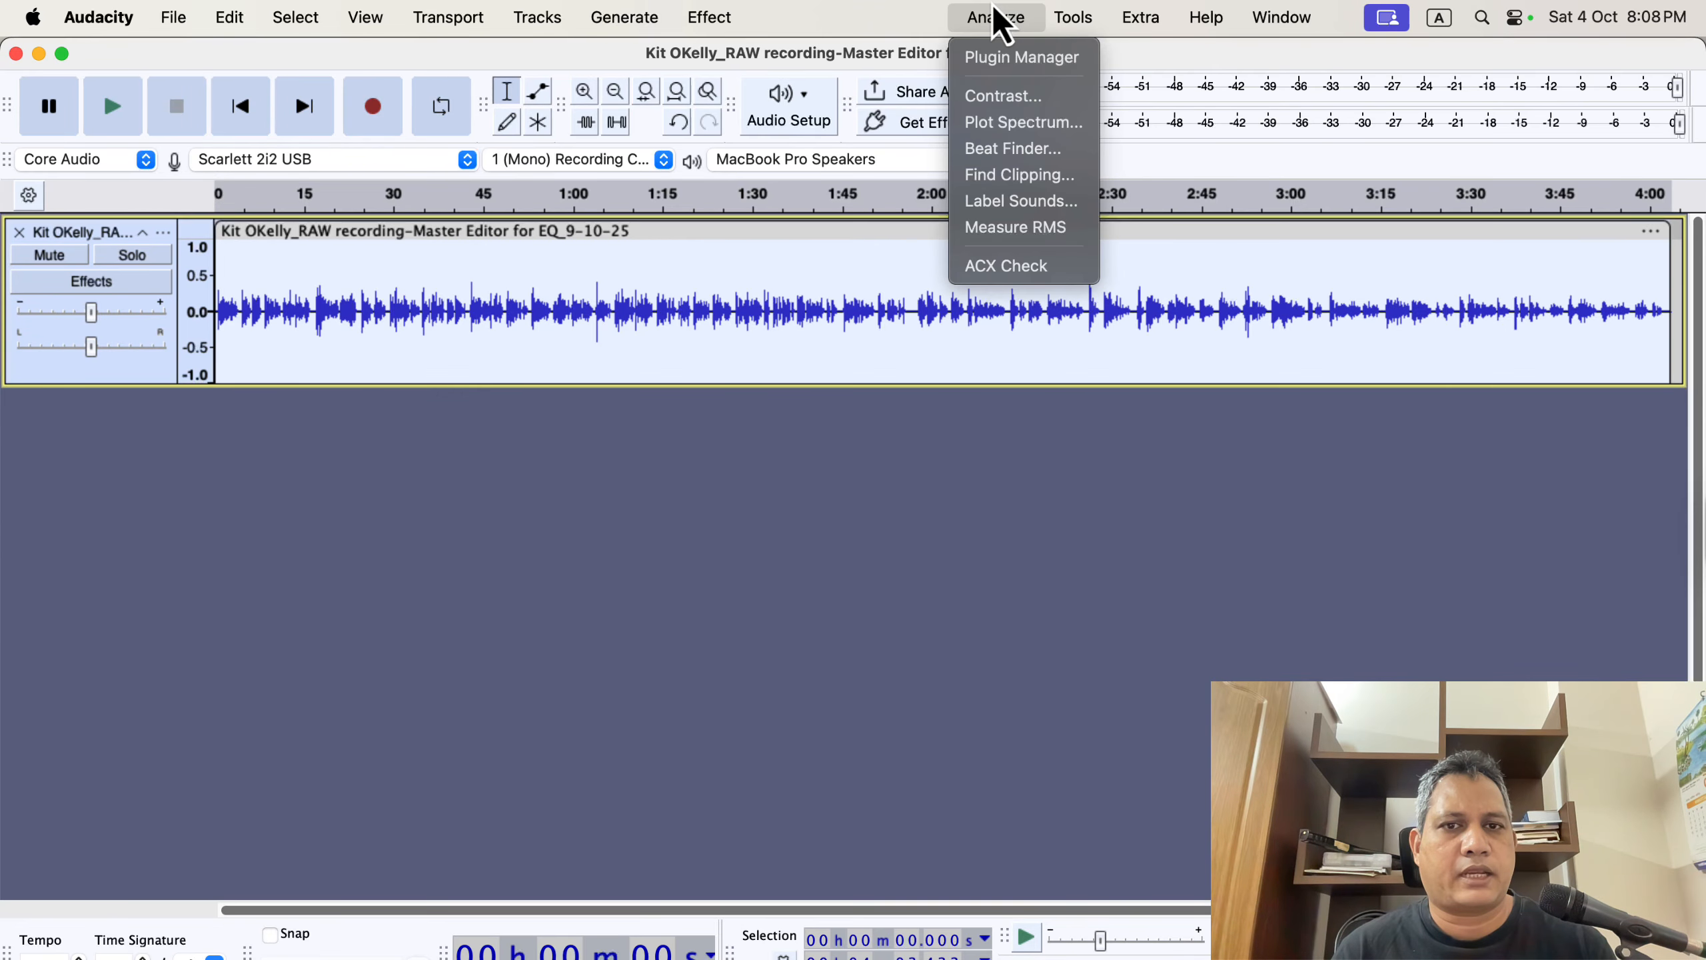
click(1082, 267)
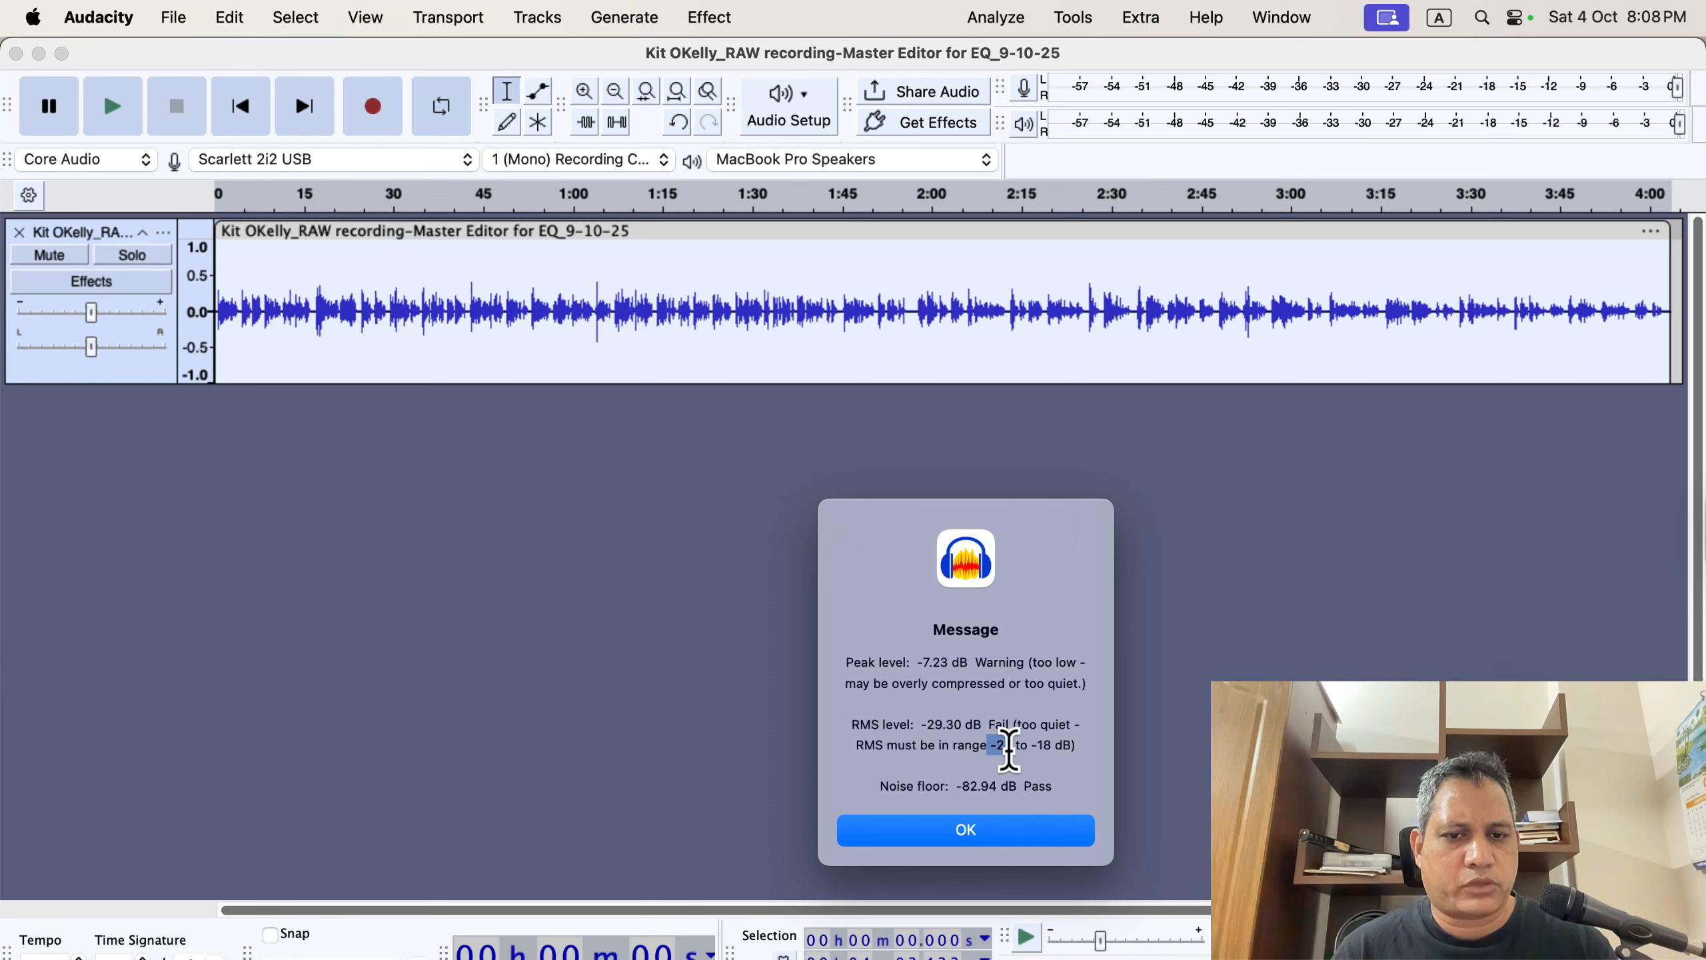
double_click(1001, 745)
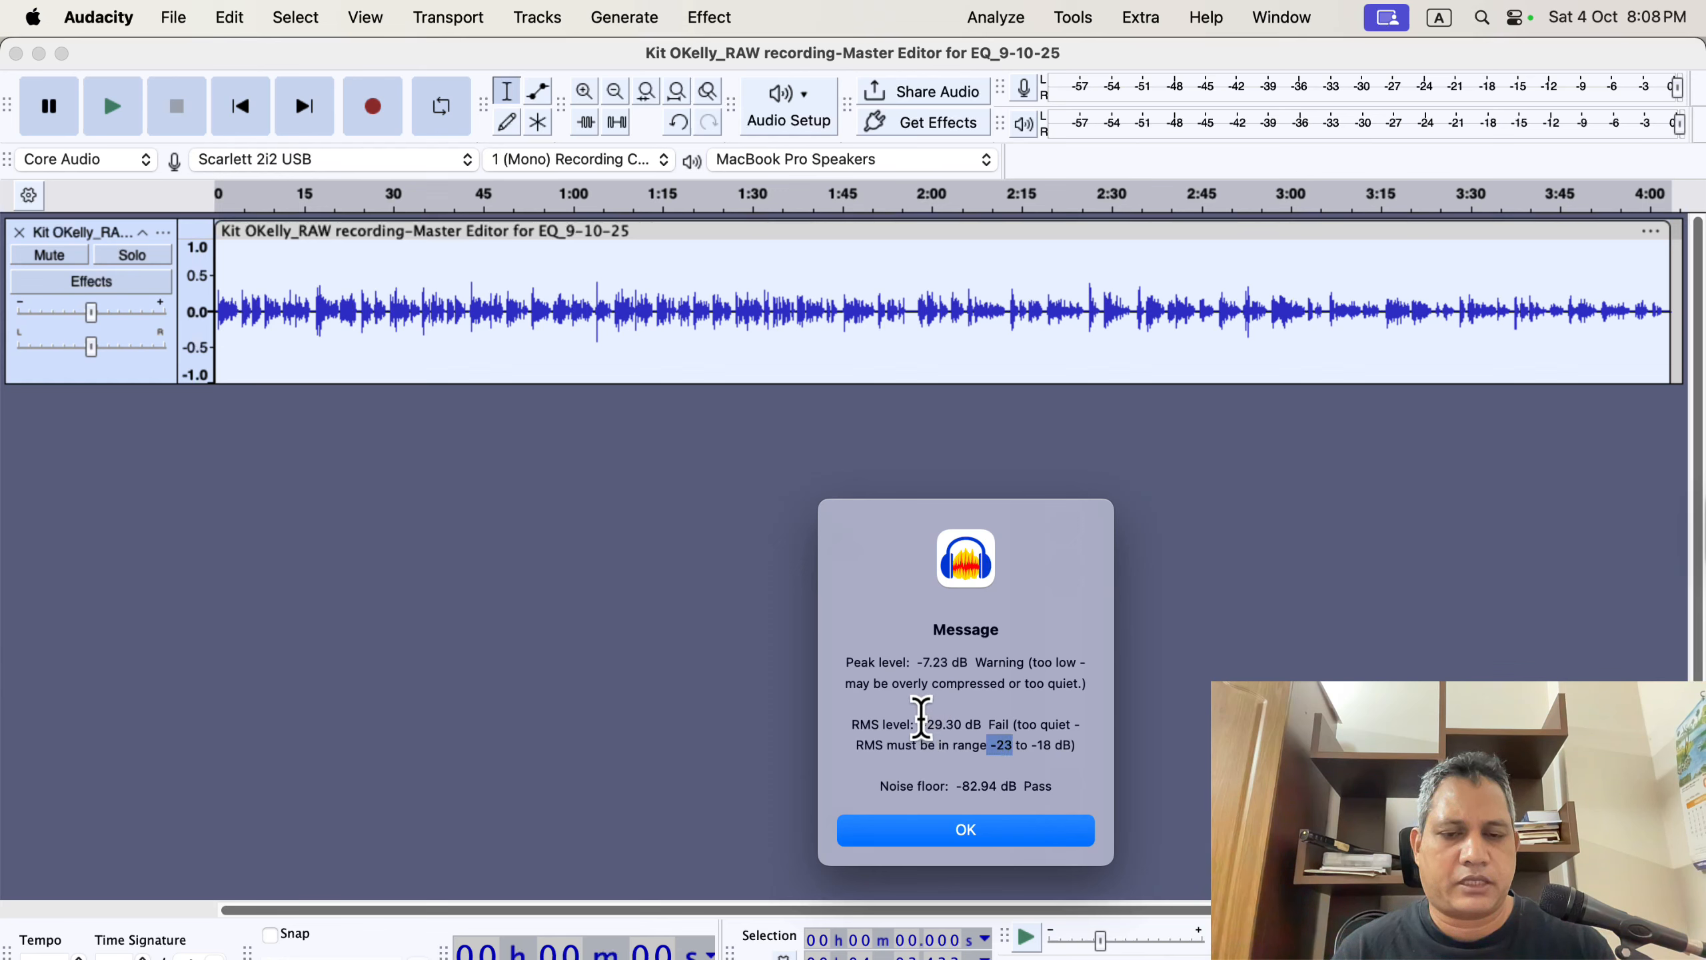
drag(921, 724, 967, 722)
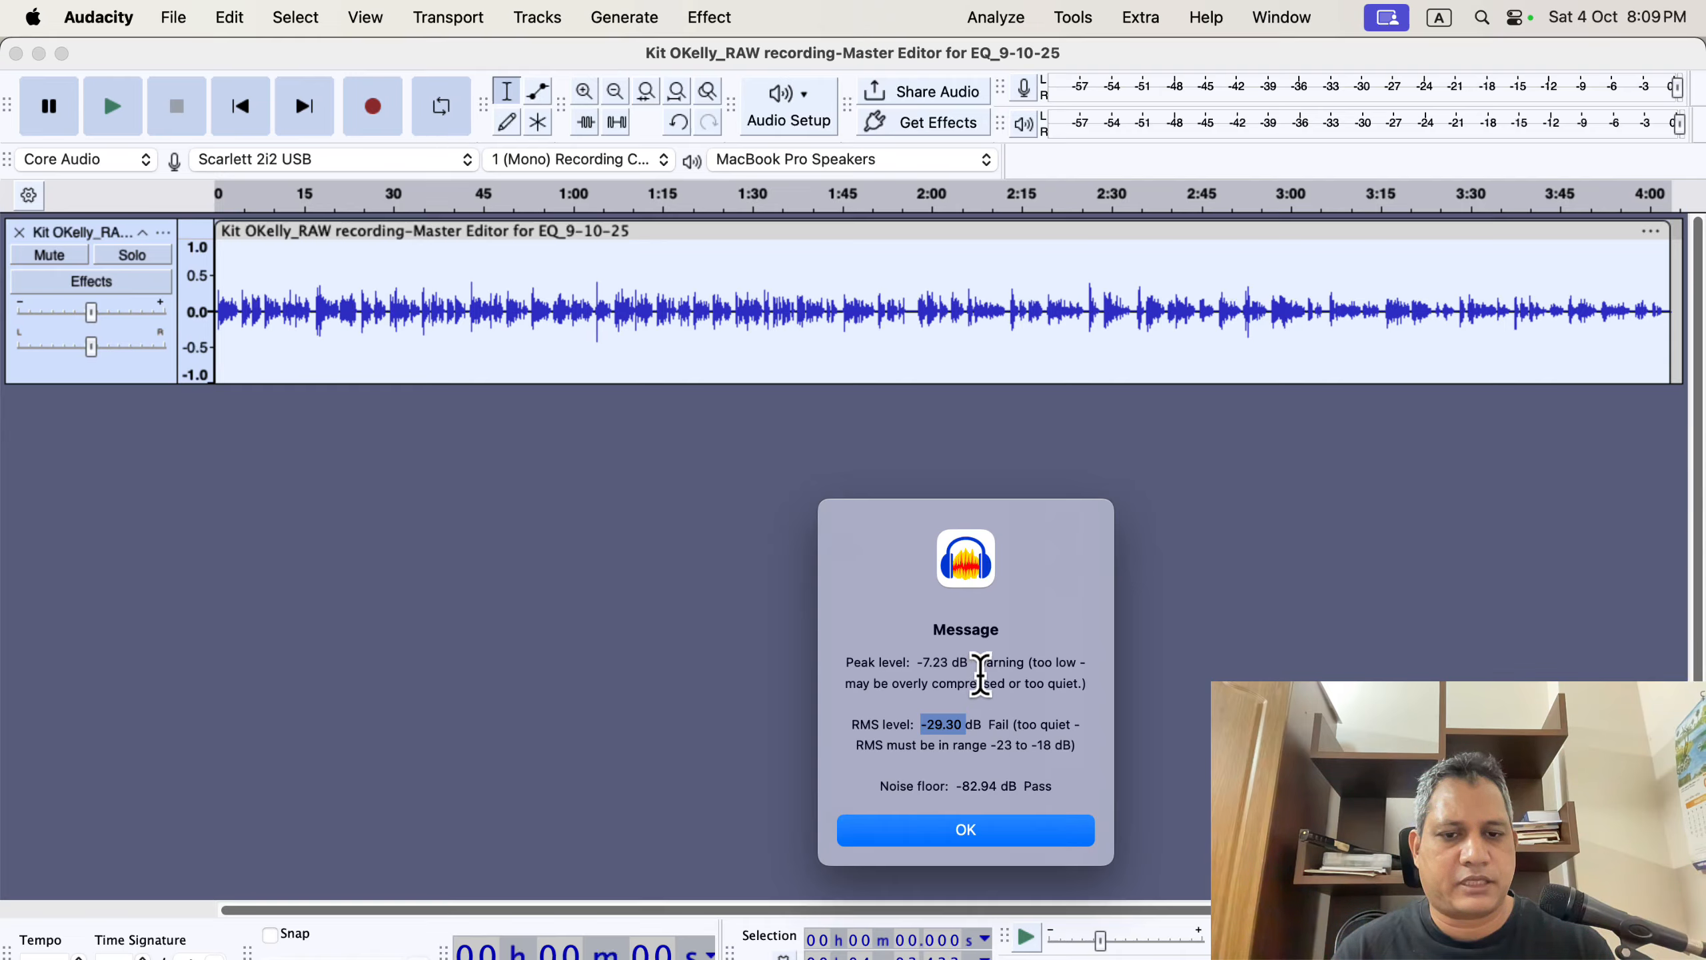
click(978, 833)
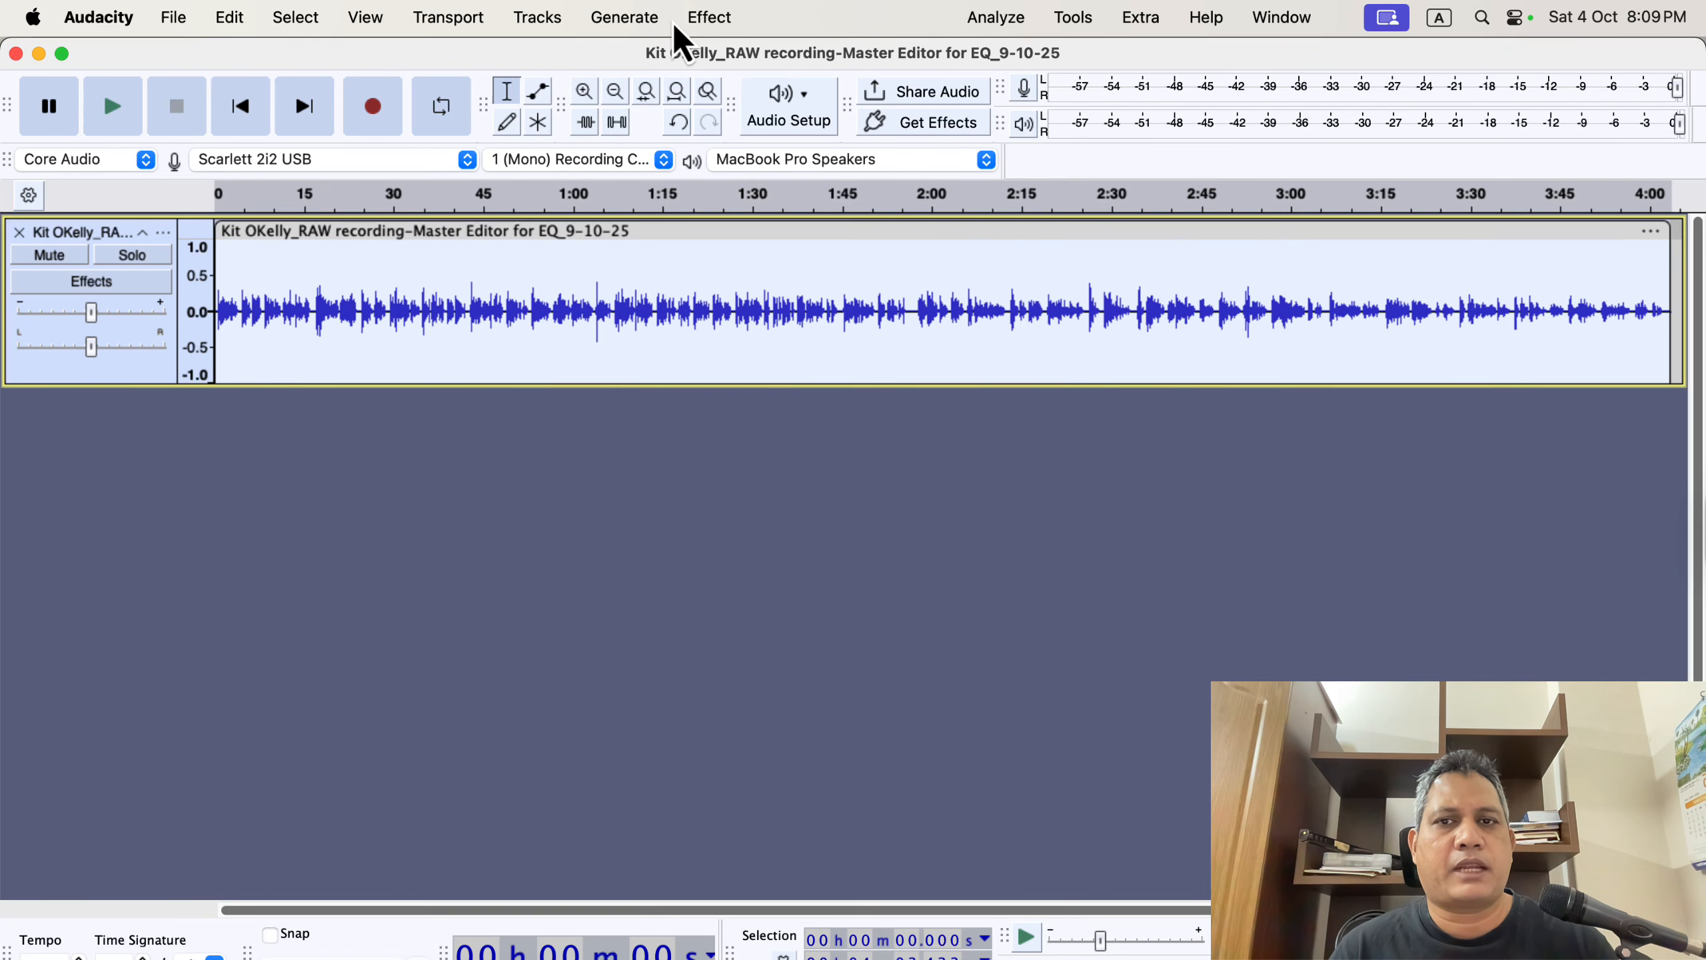
Normalize the whole track to a peak amplitude of -3.0 dB with DC offset removal.
click(702, 19)
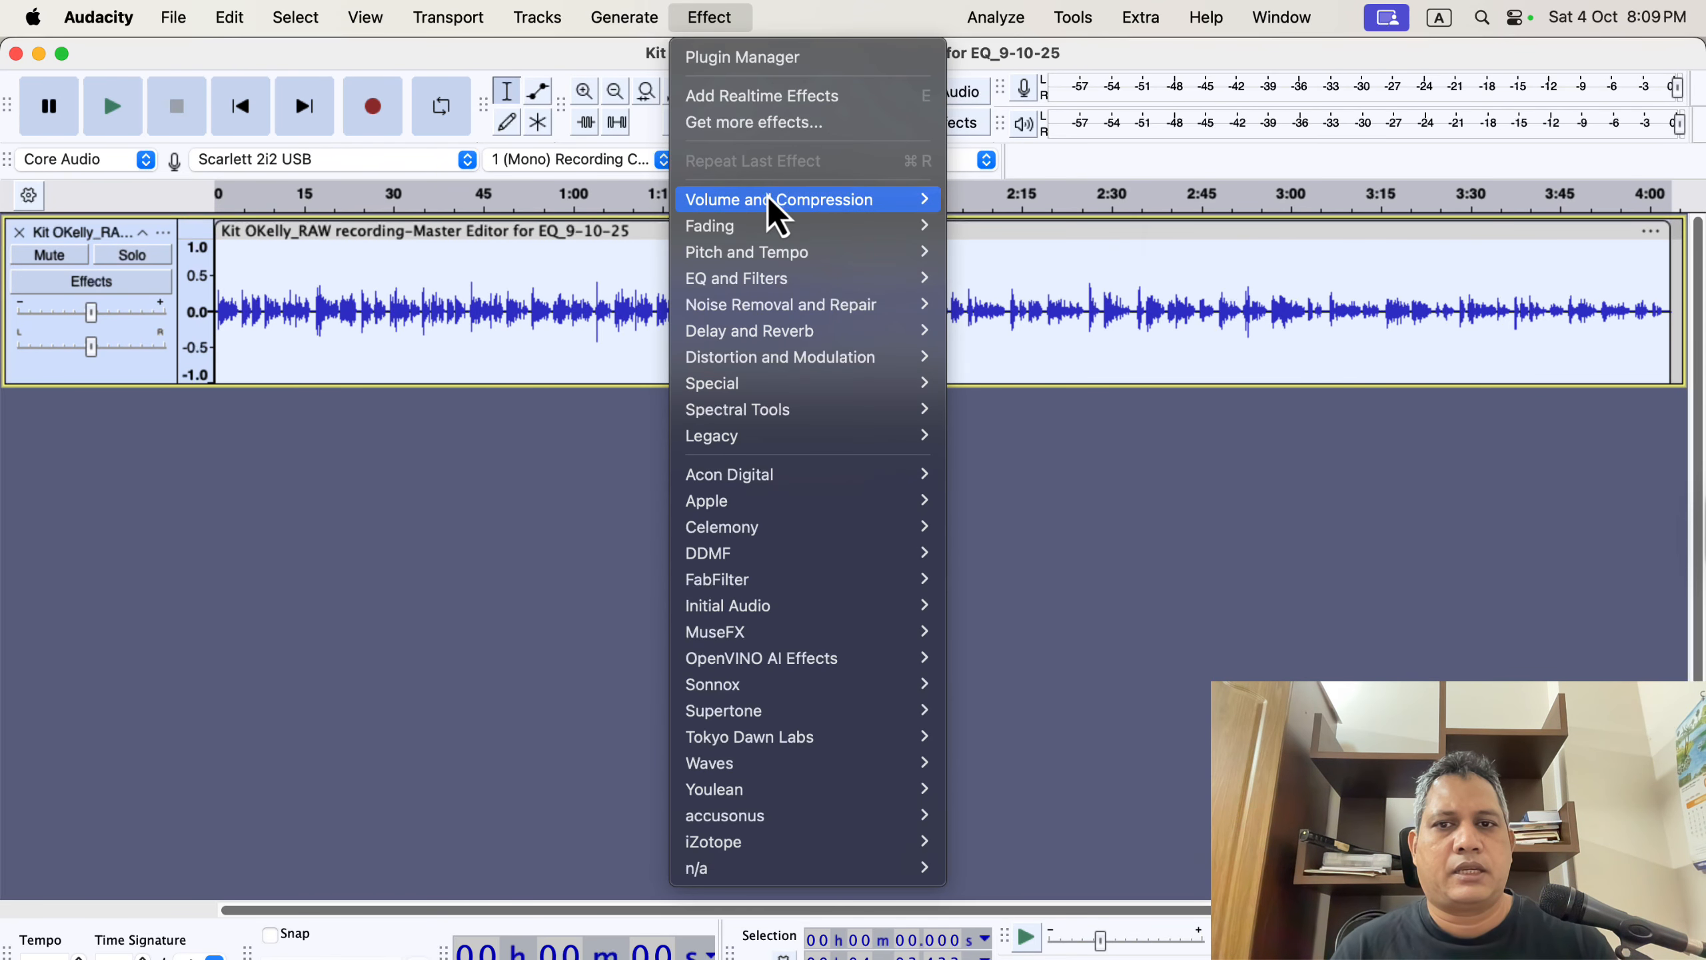
mouse_move(779, 214)
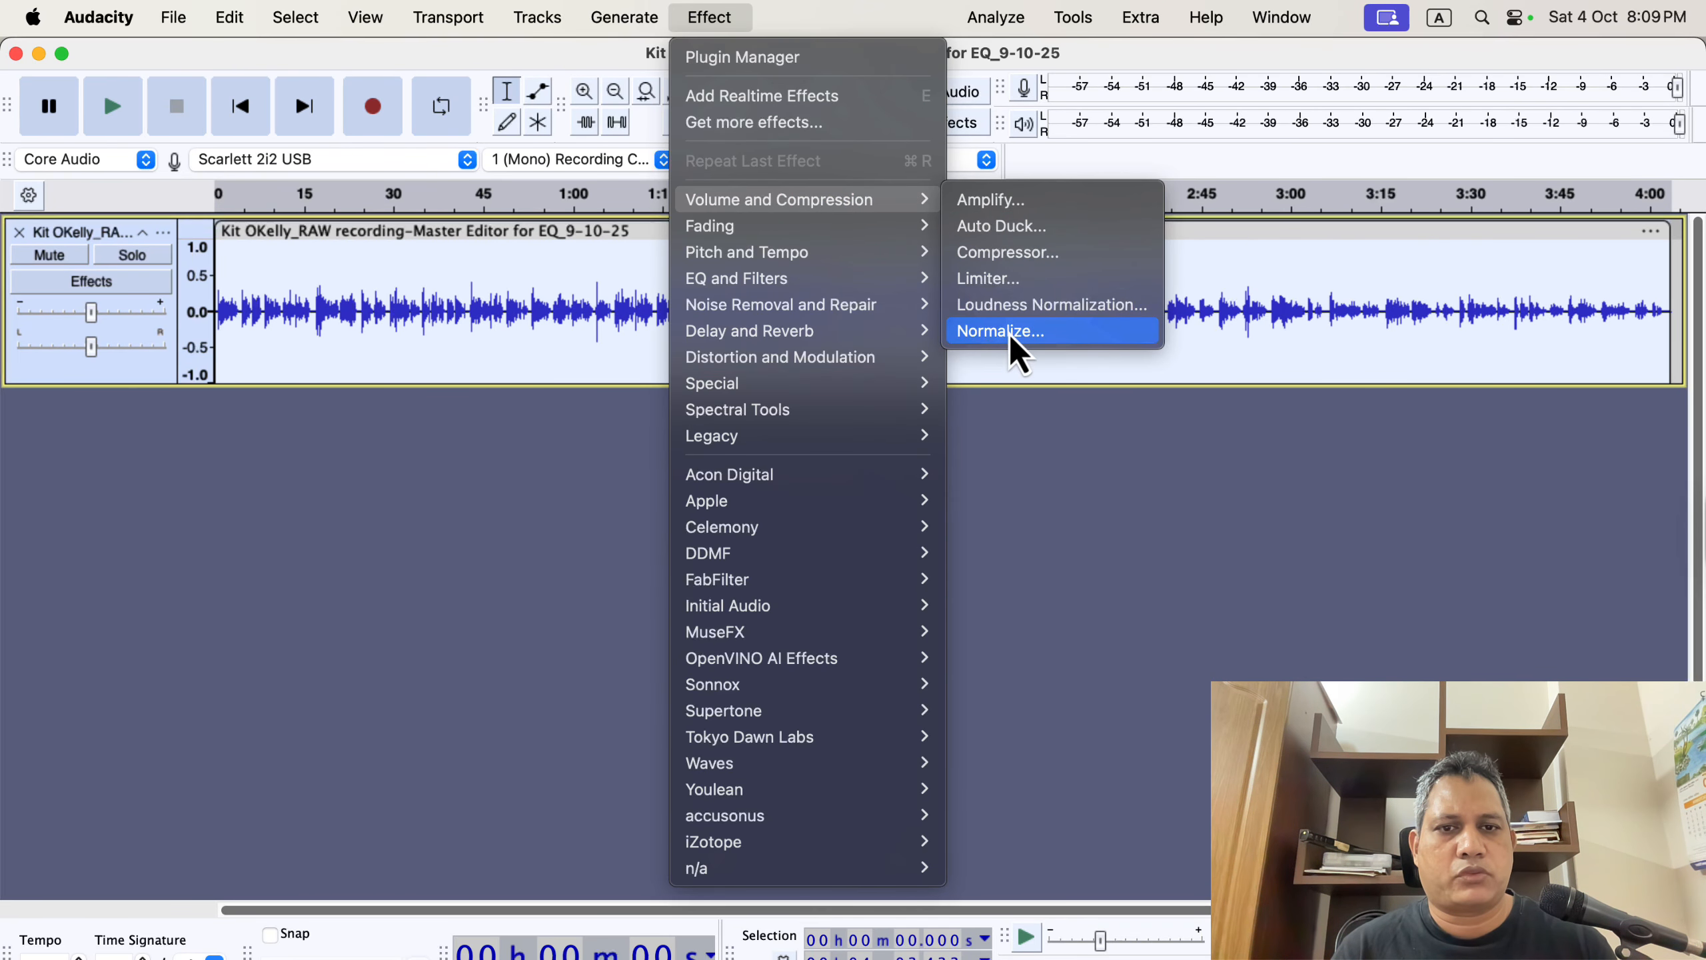
click(1095, 332)
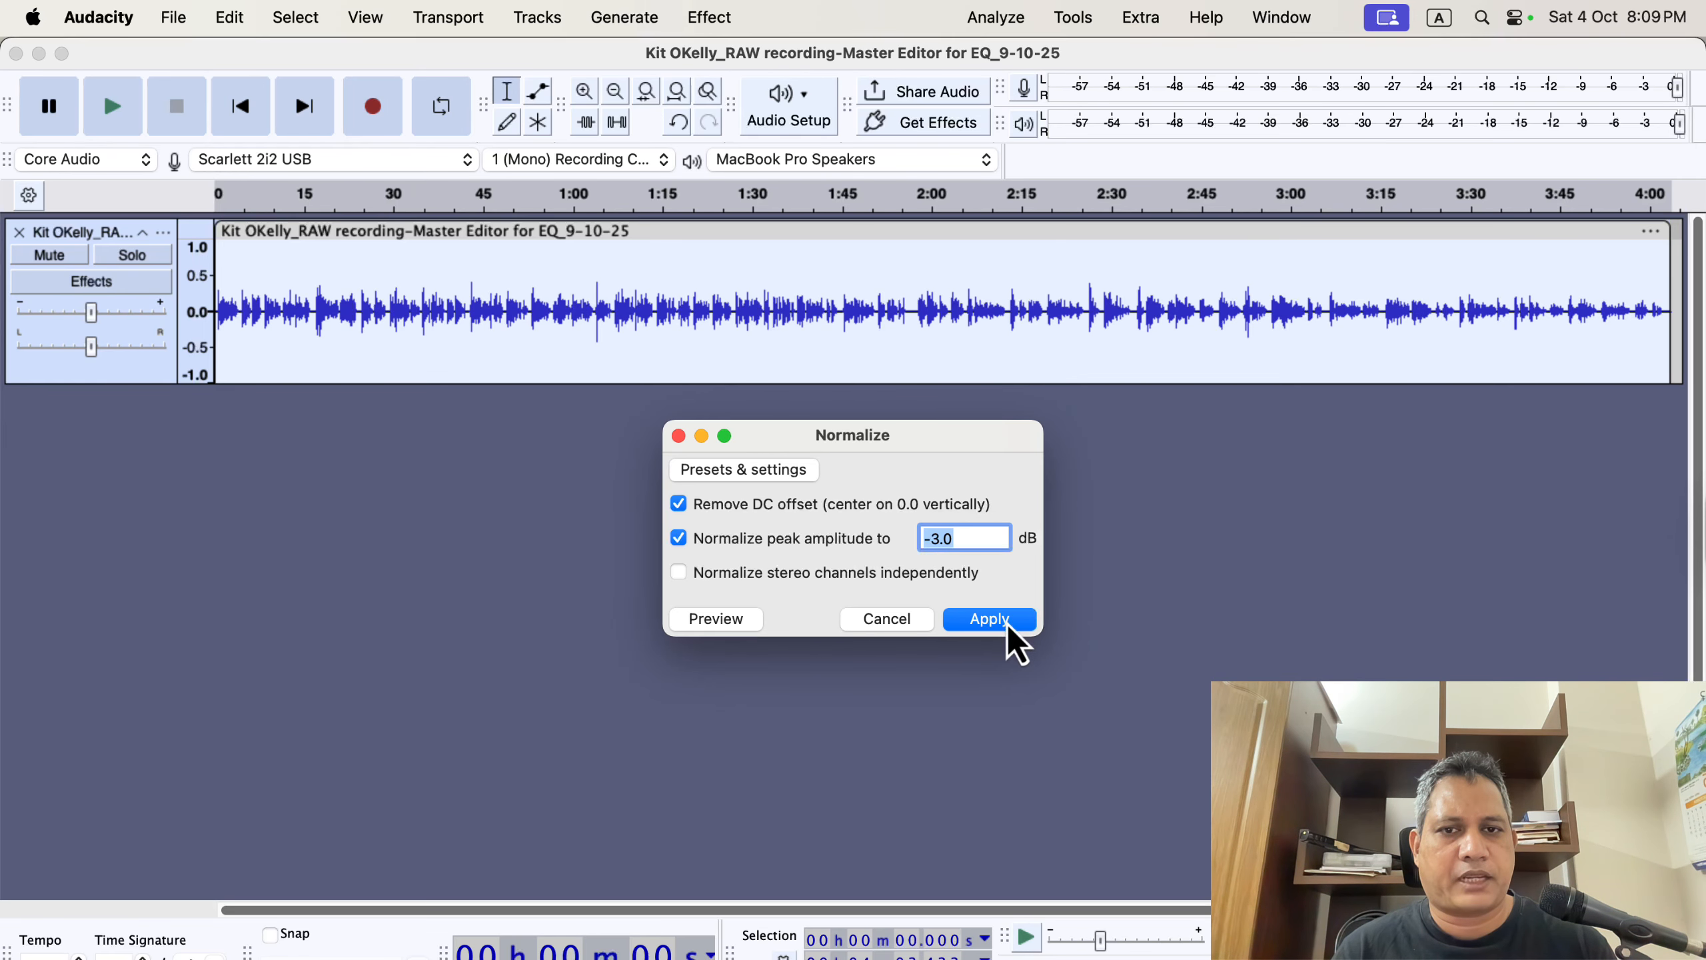
click(990, 618)
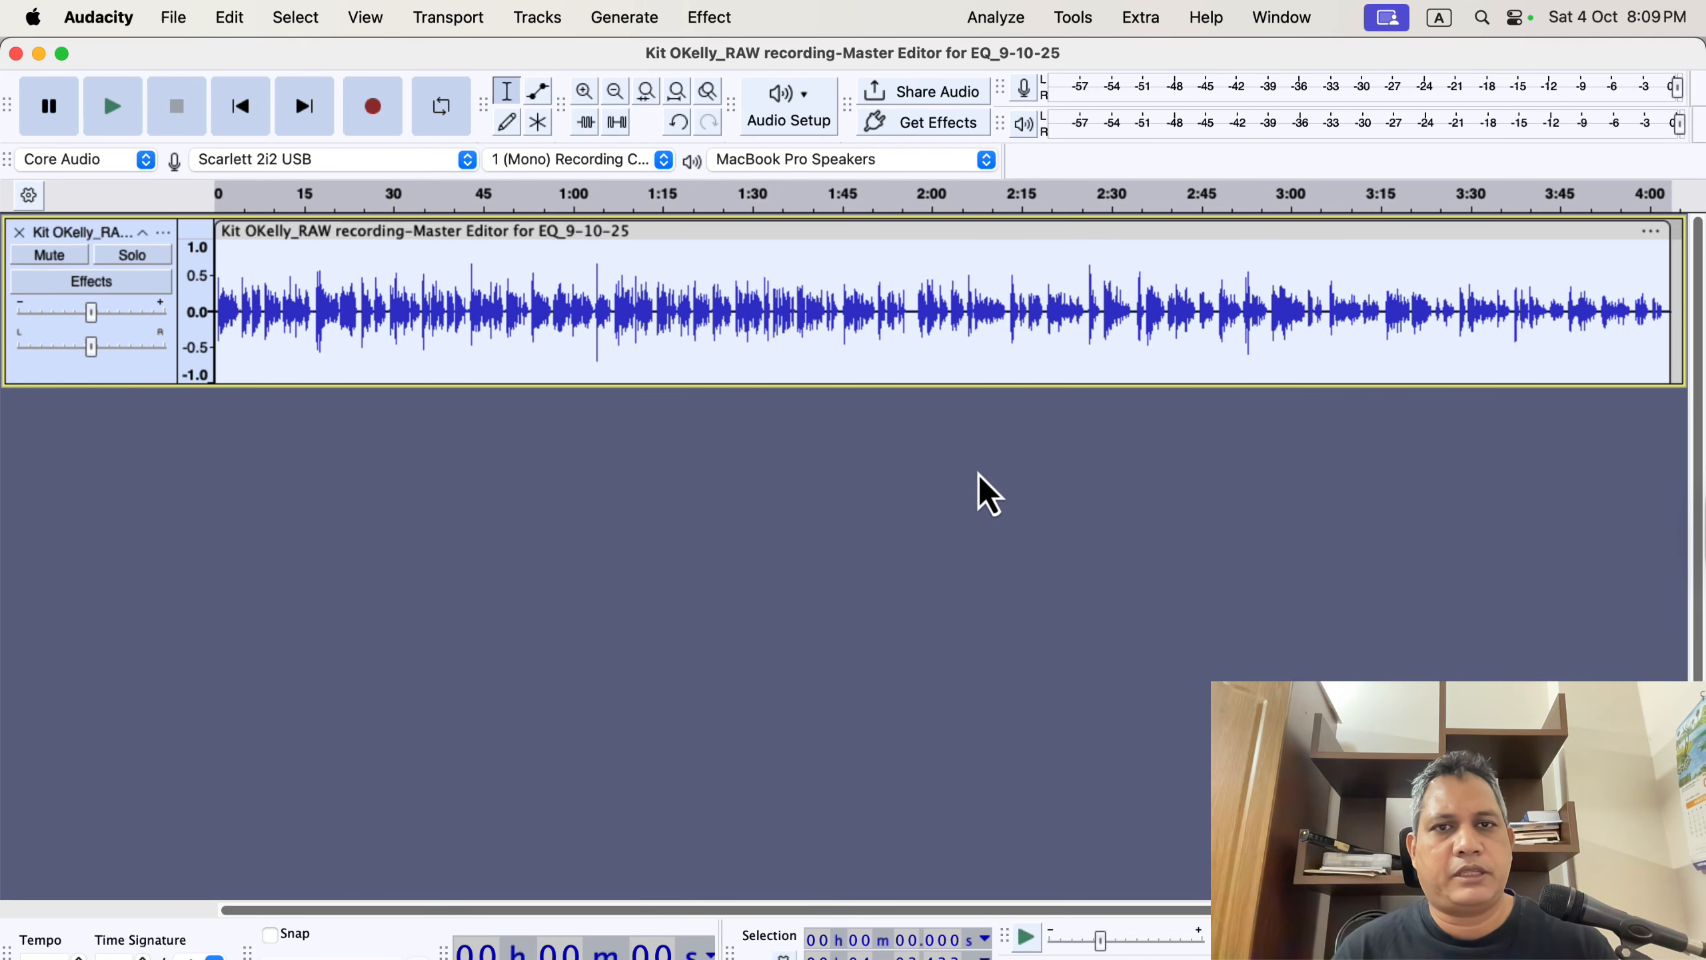
Run ACX Check again on the normalized track and review the results.
click(994, 15)
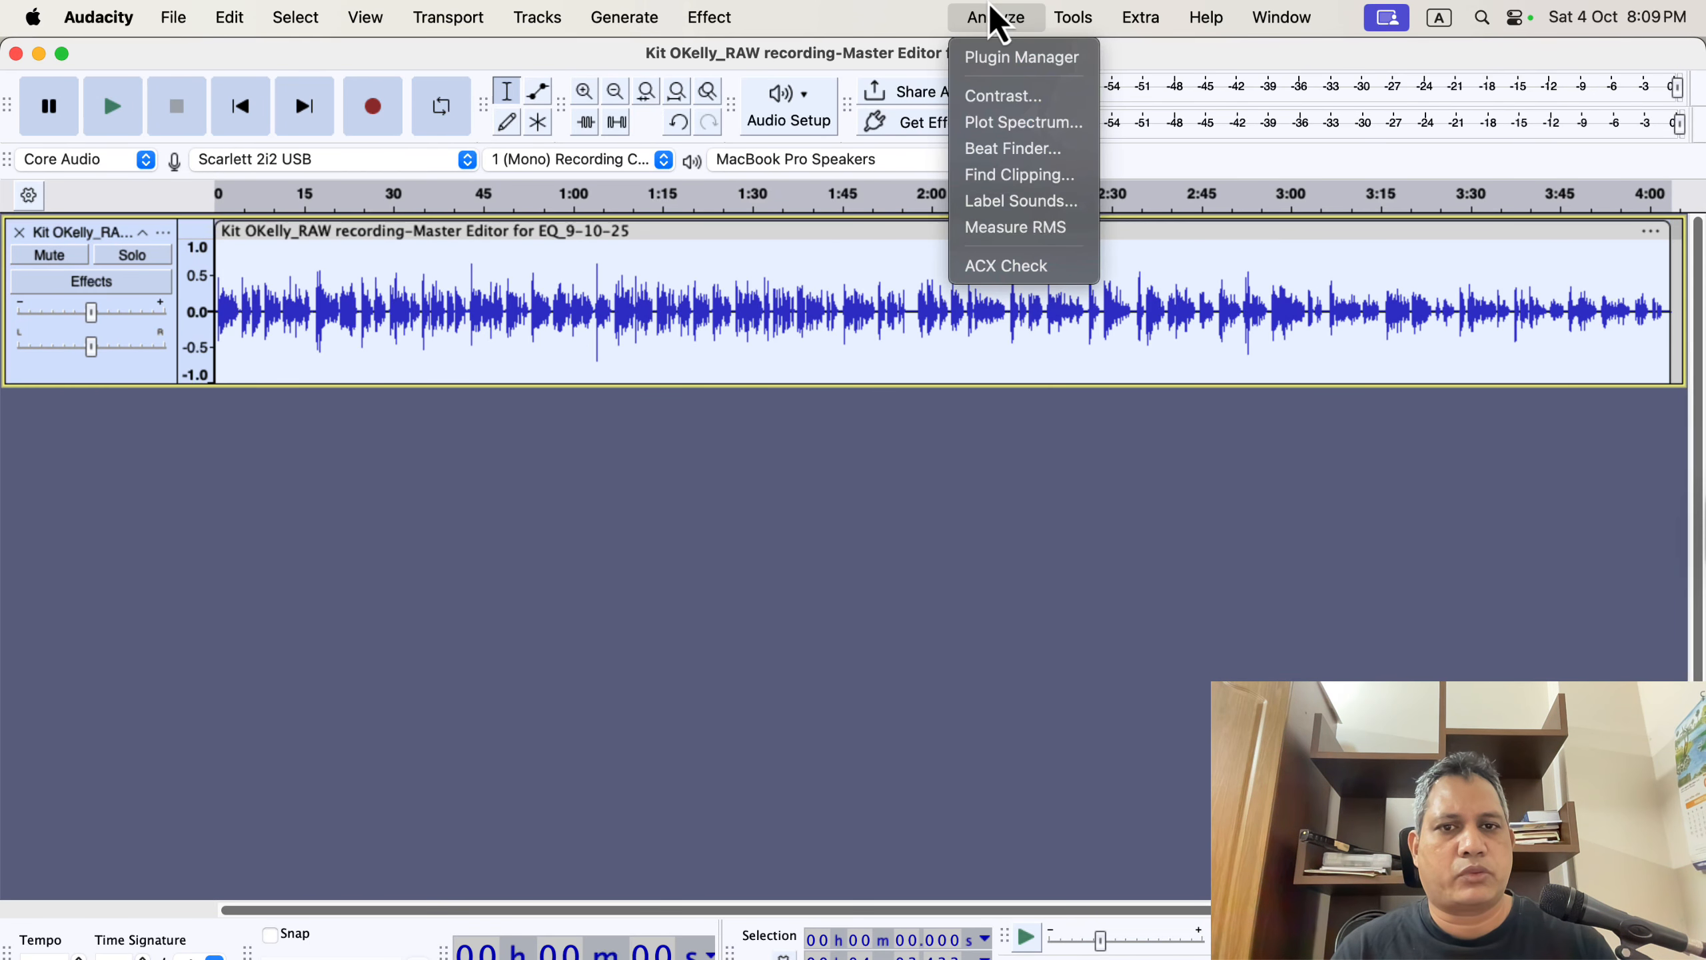
click(1081, 266)
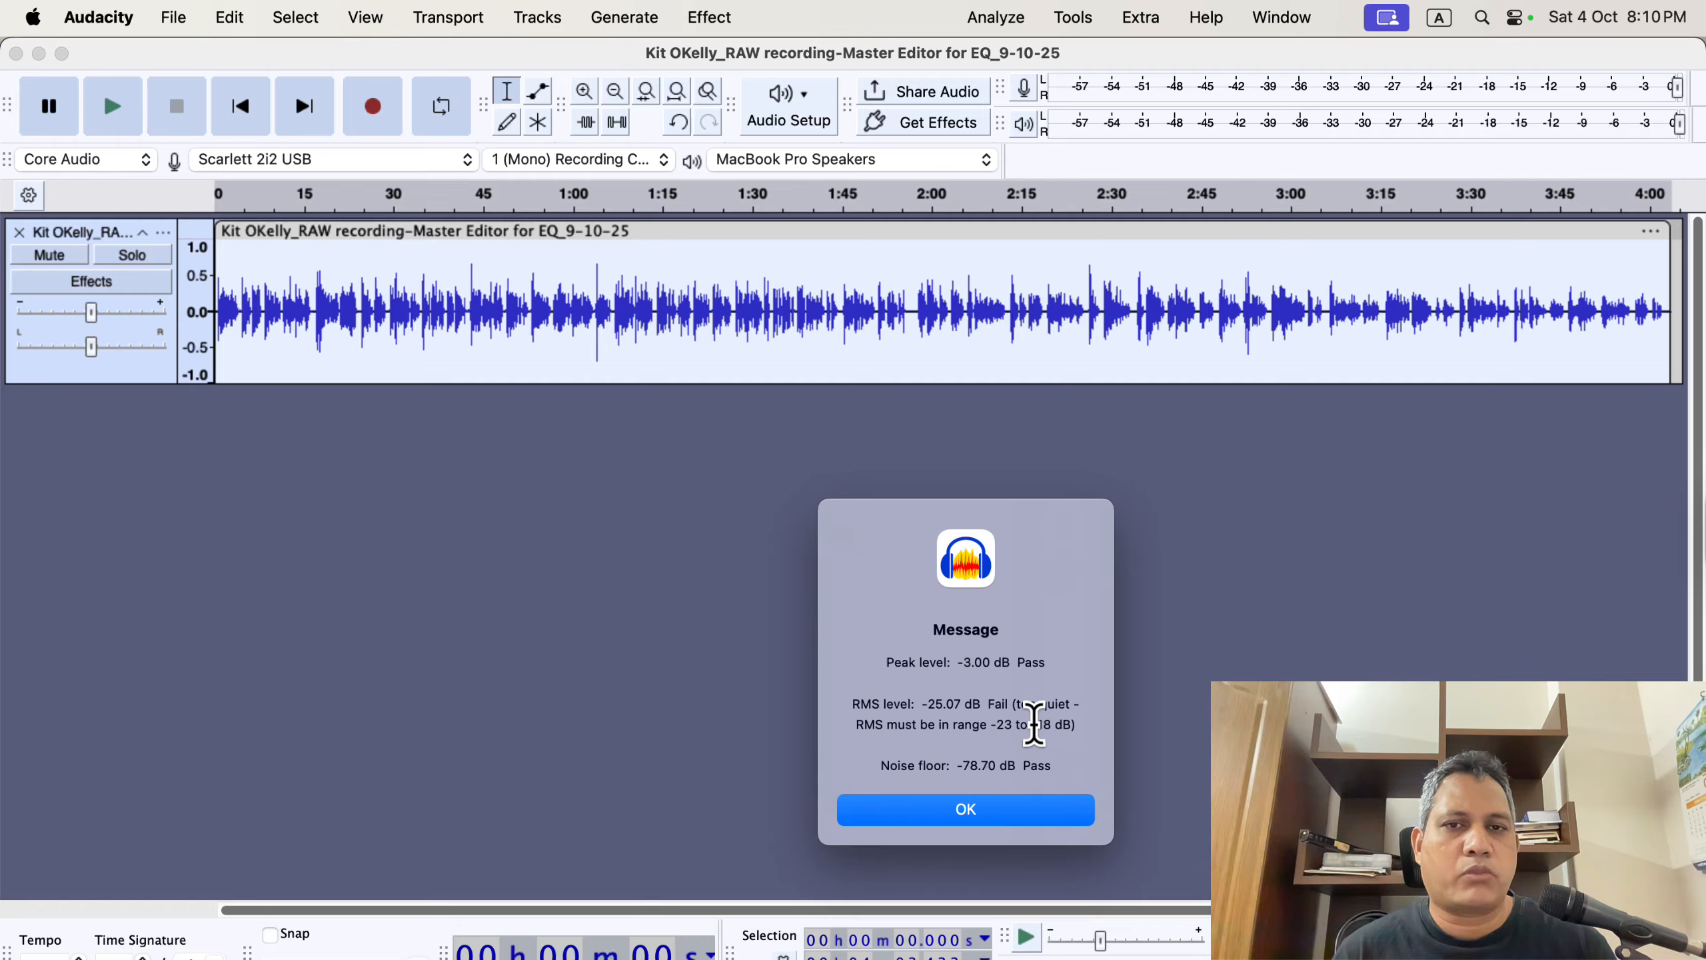
click(975, 812)
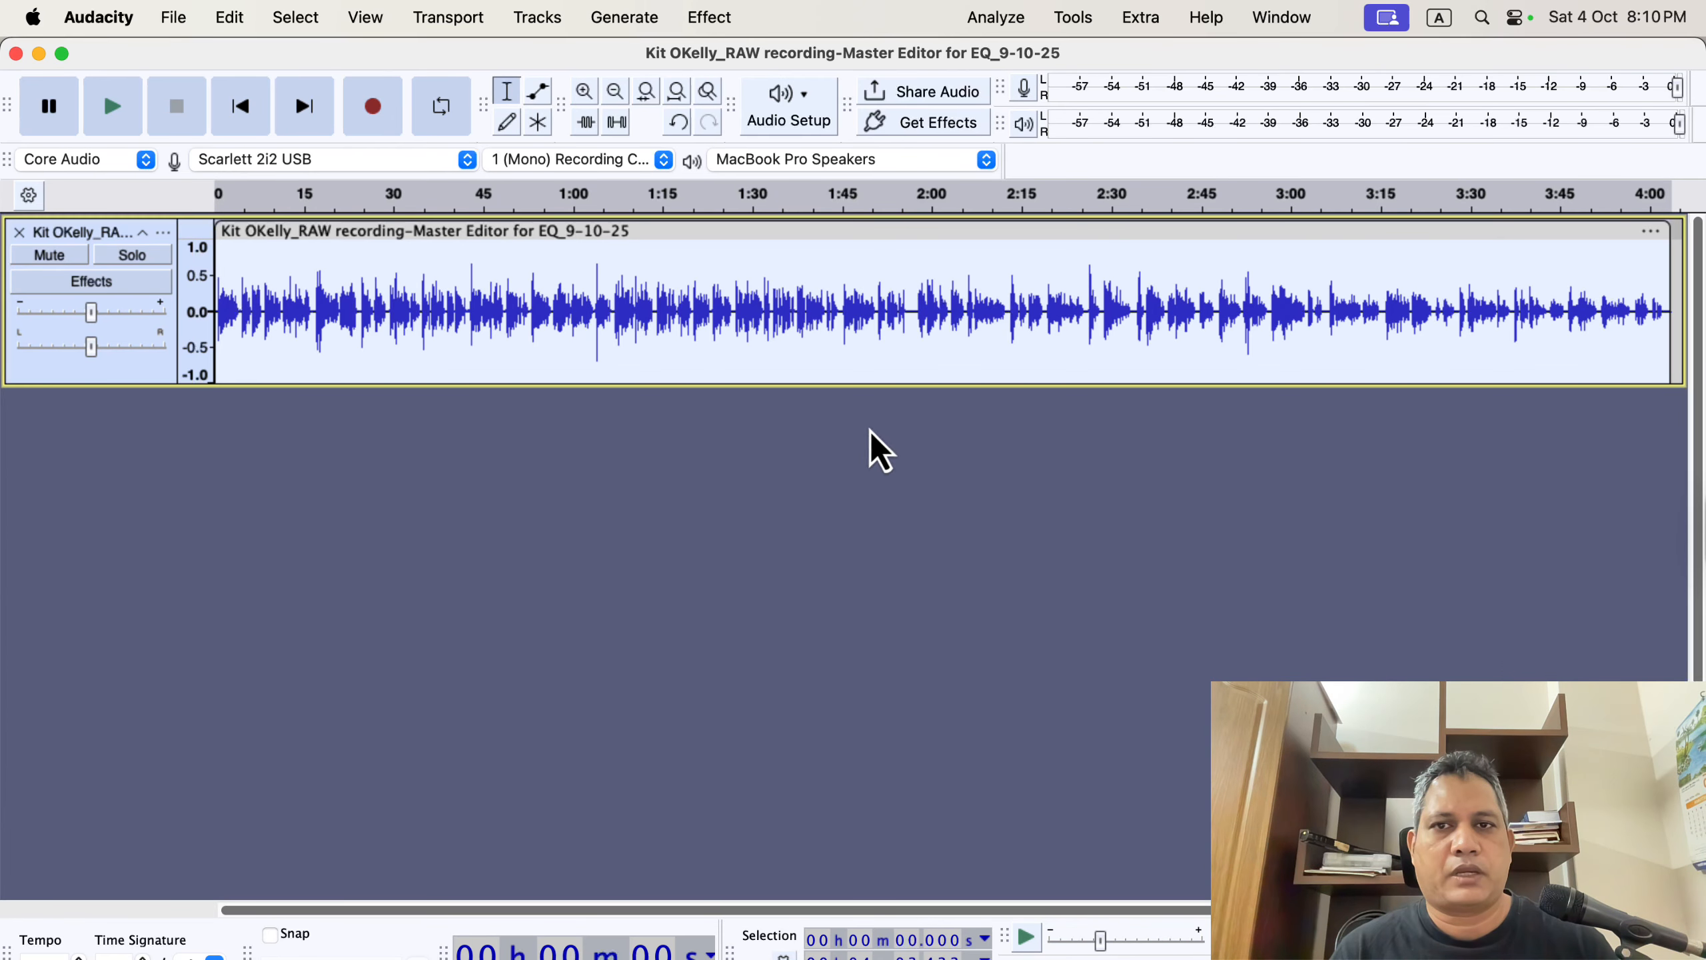
Open the Compressor effect and load the Lead Vocals factory preset.
click(713, 18)
mouse_move(759, 202)
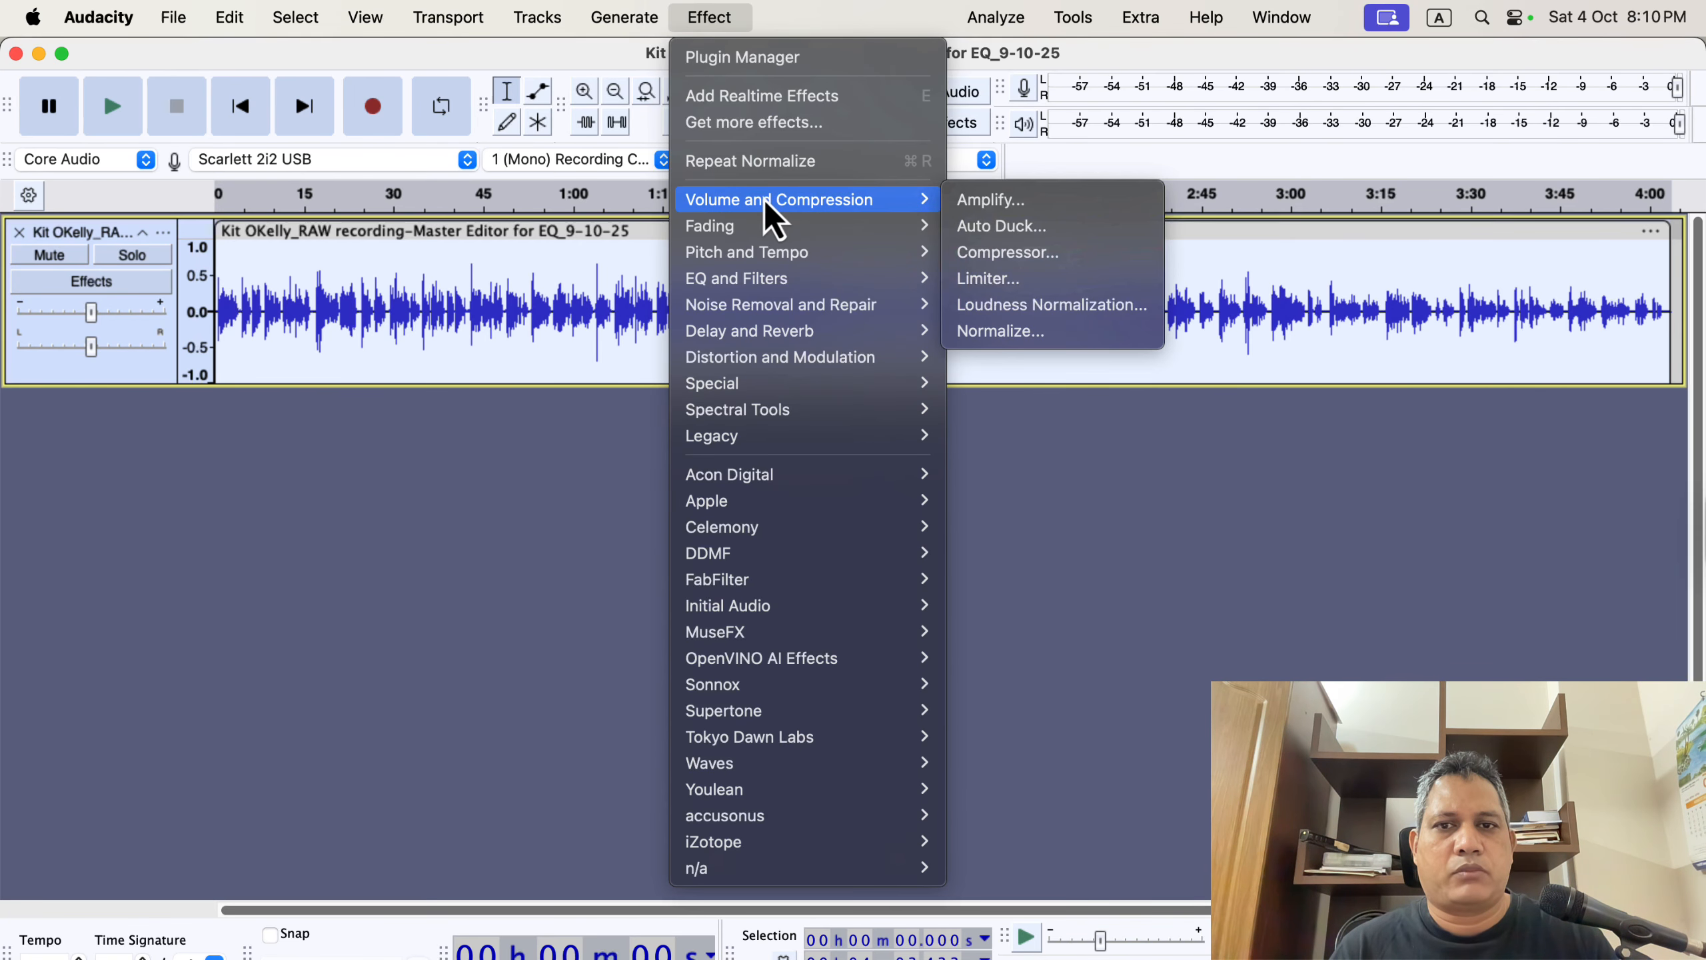
click(1102, 255)
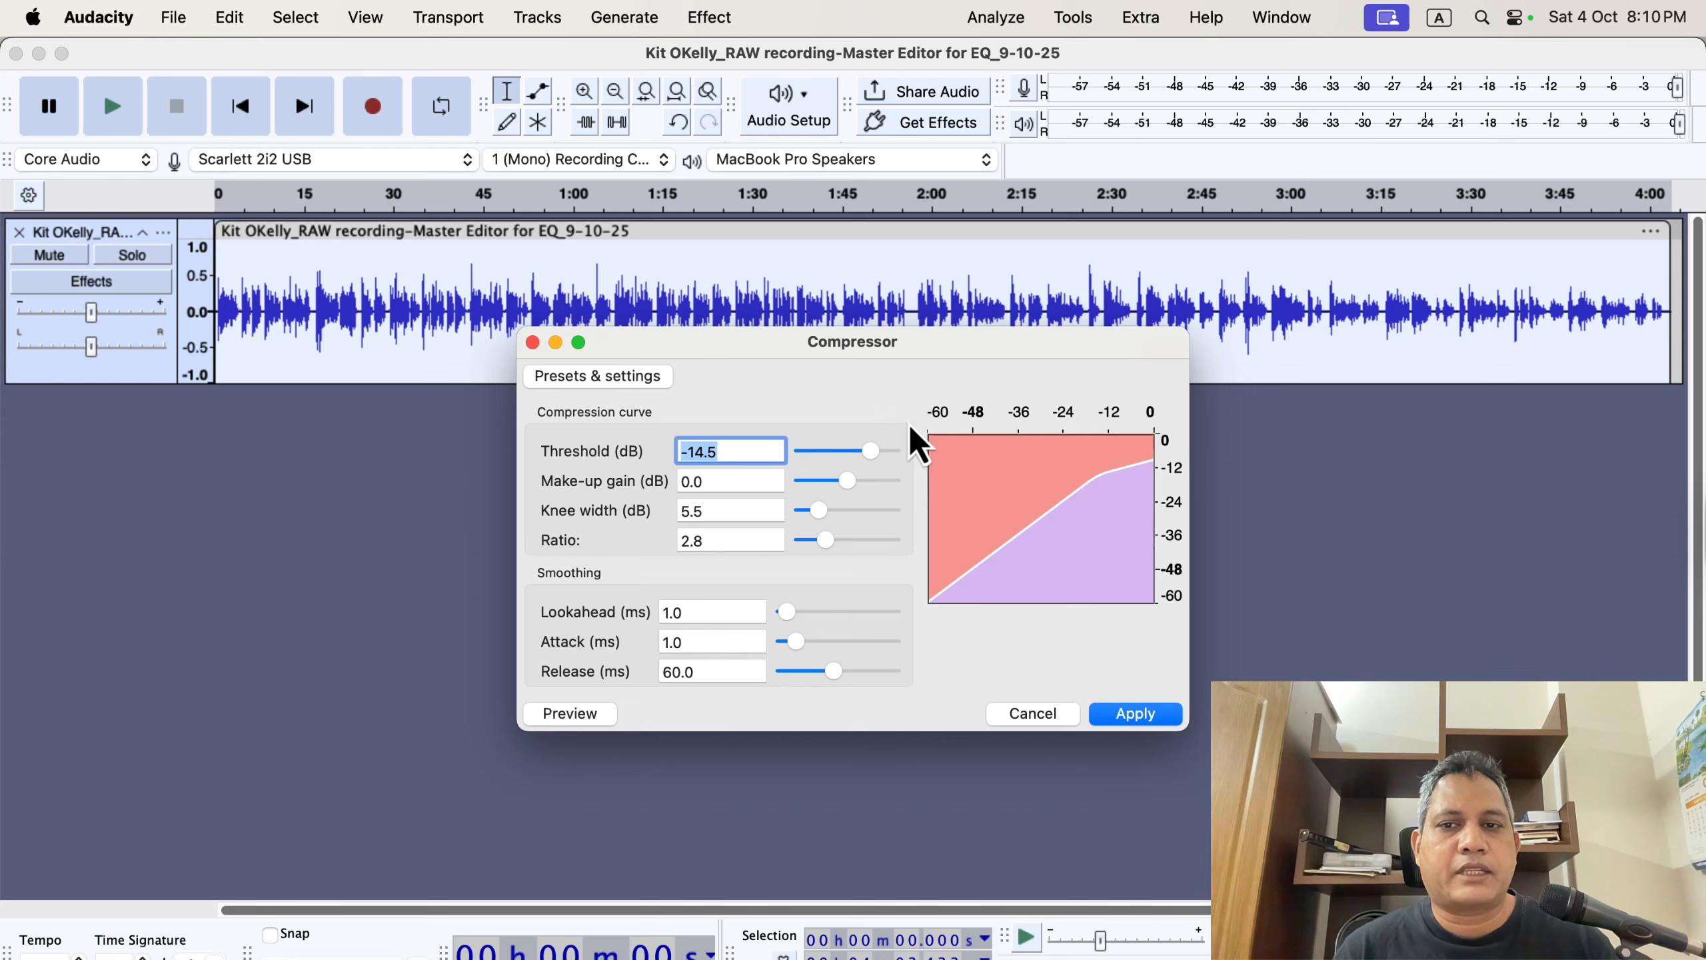
click(594, 378)
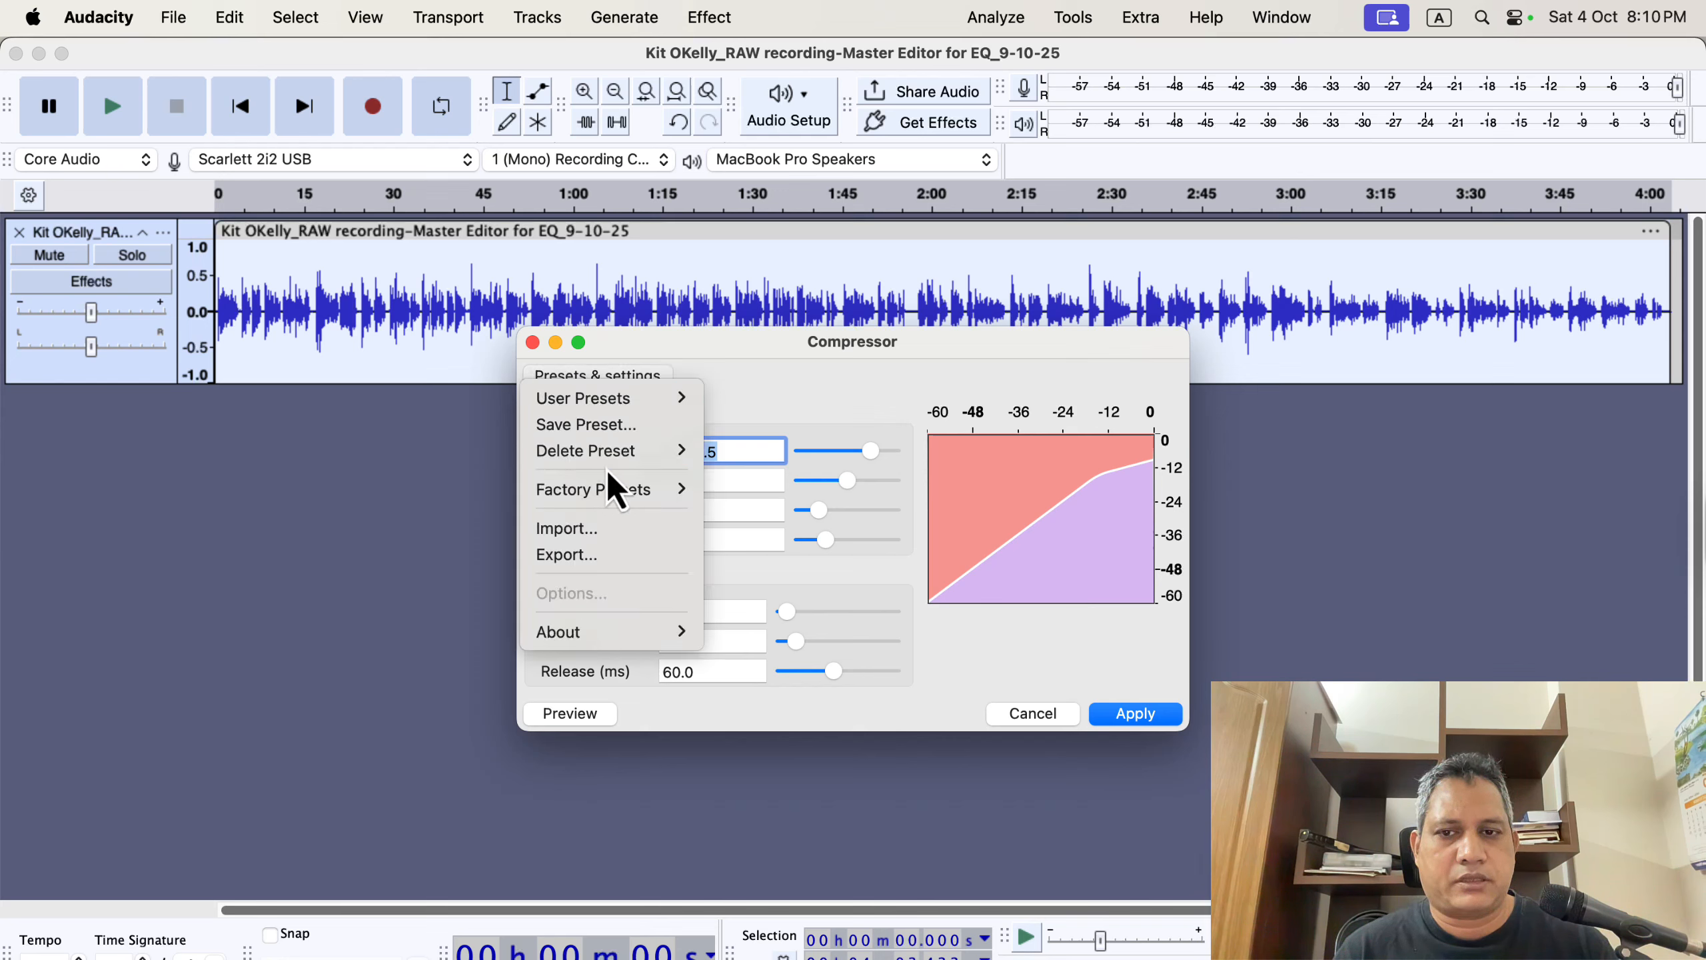
mouse_move(616, 497)
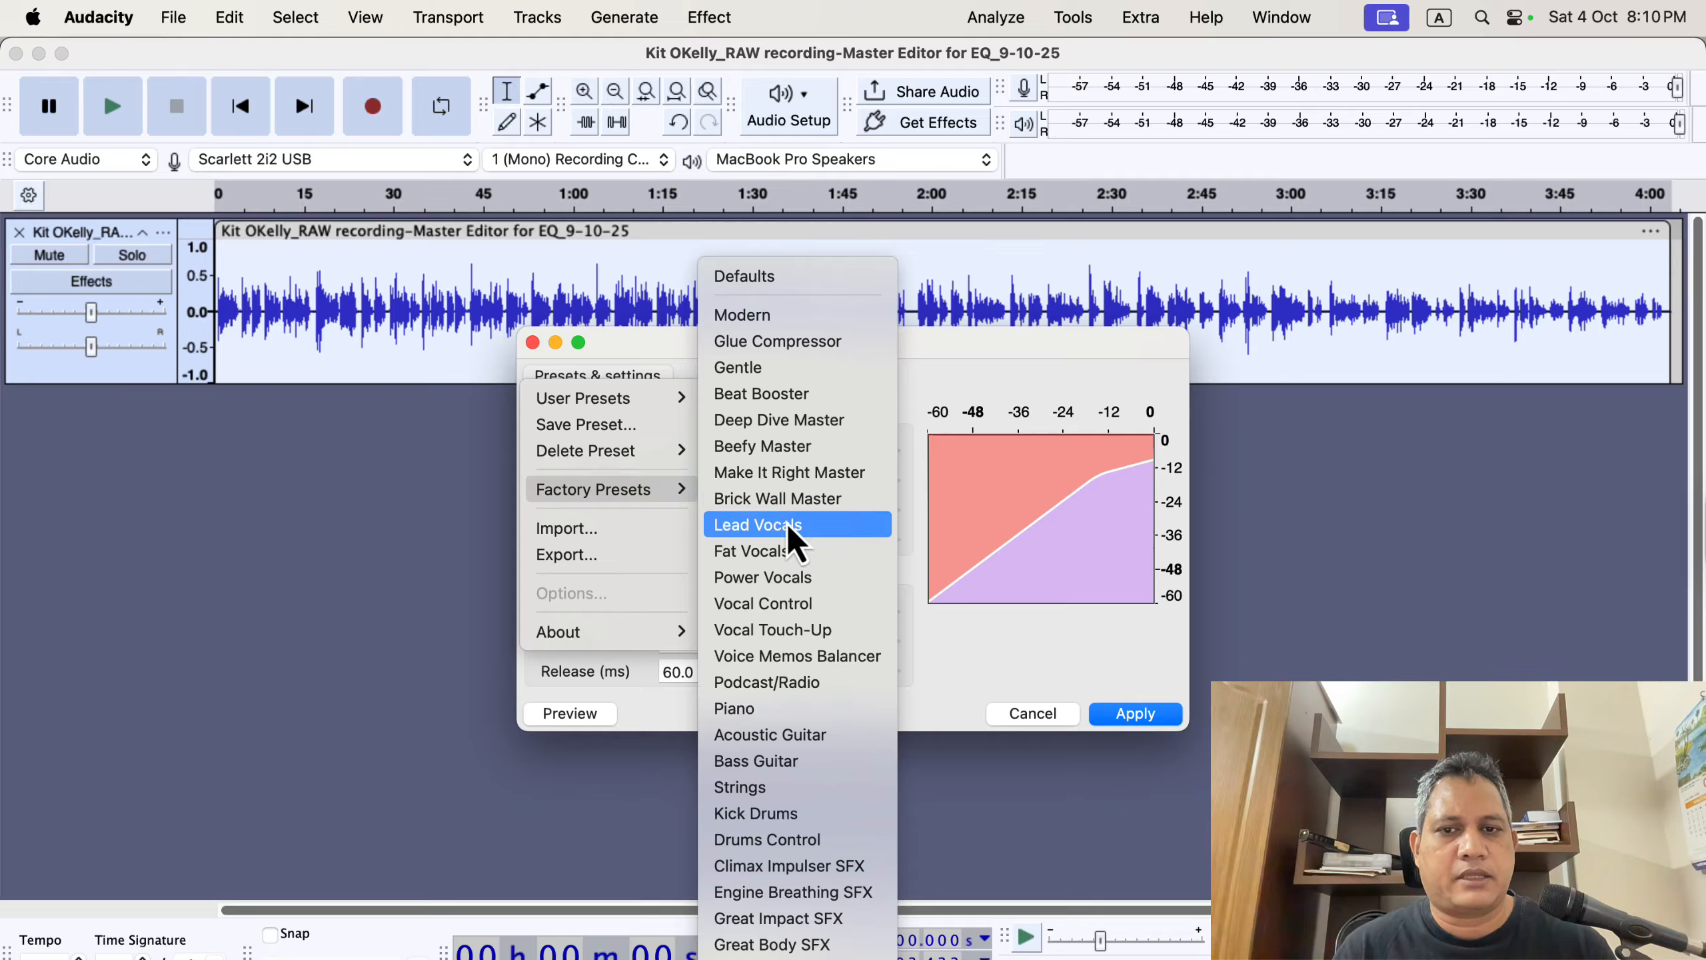
click(847, 533)
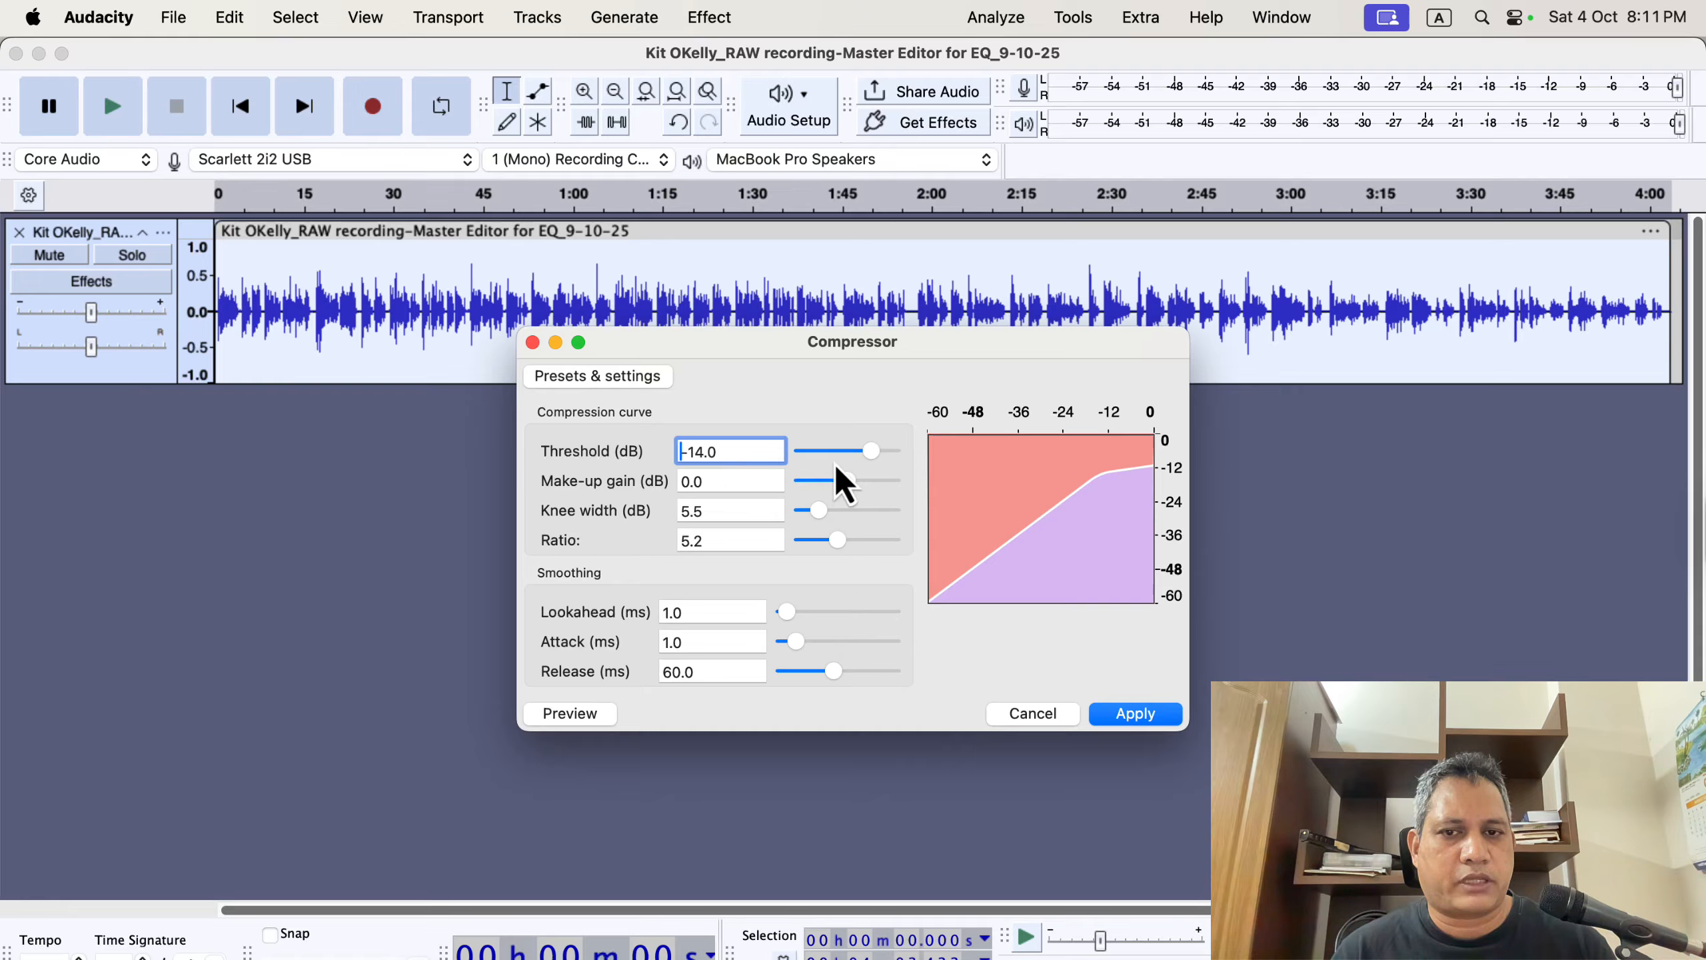
Set the compressor threshold to -9.3 dB.
drag(871, 460, 847, 460)
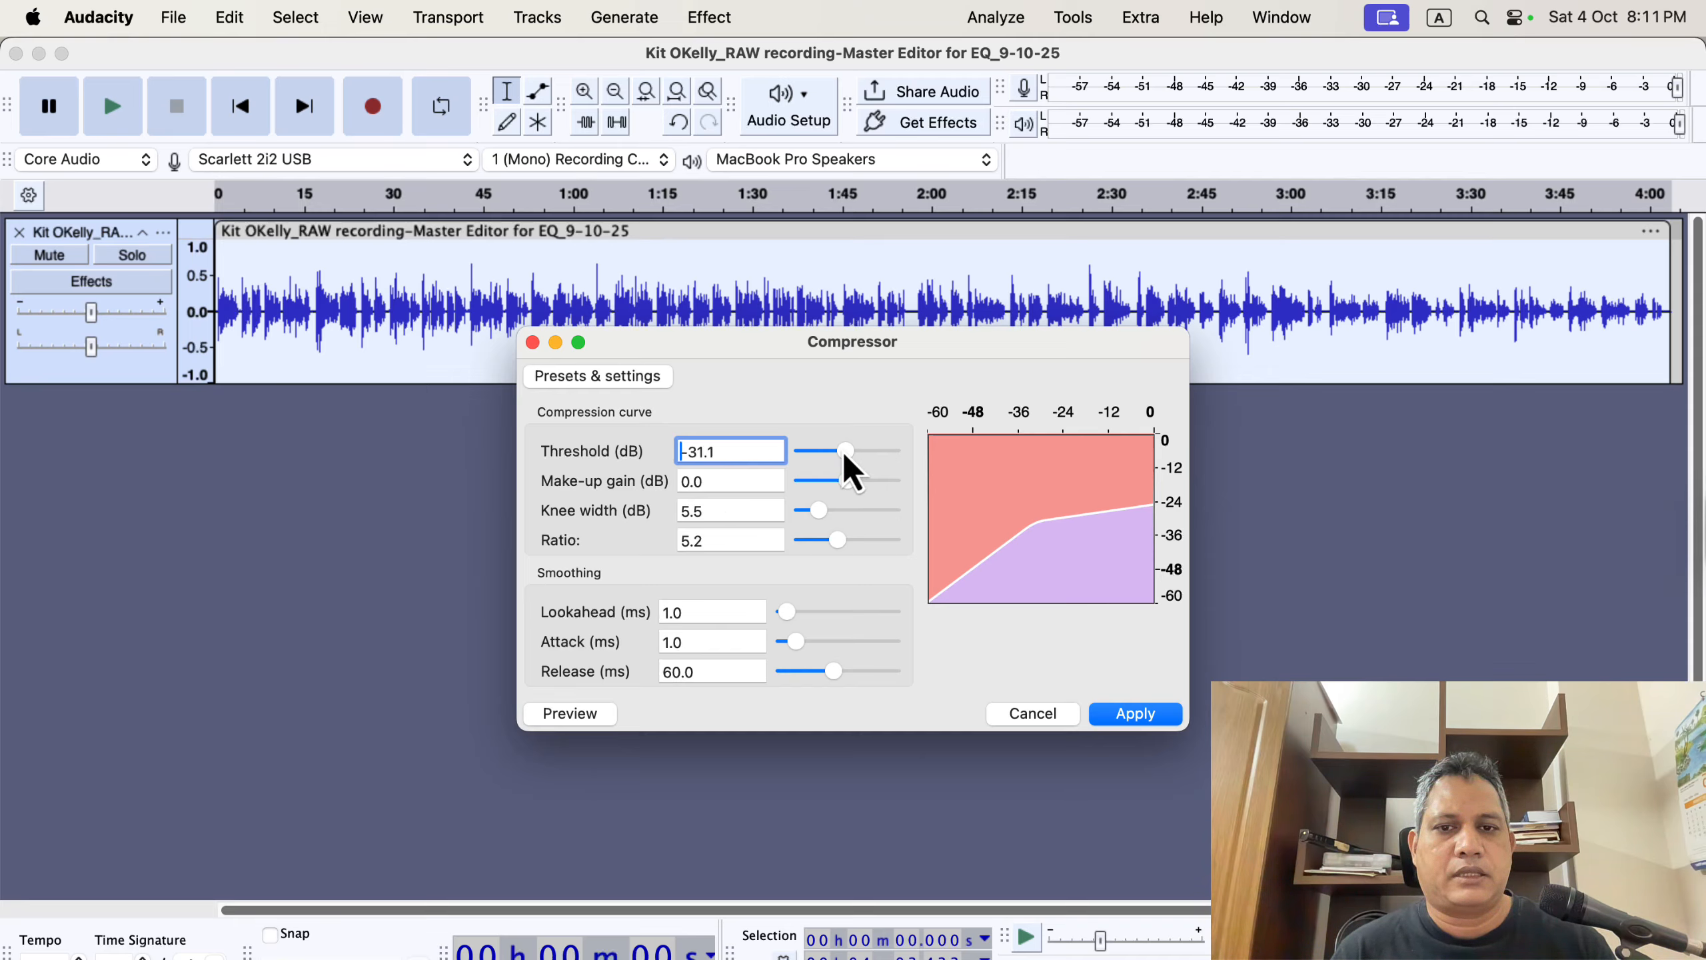
drag(845, 451, 879, 455)
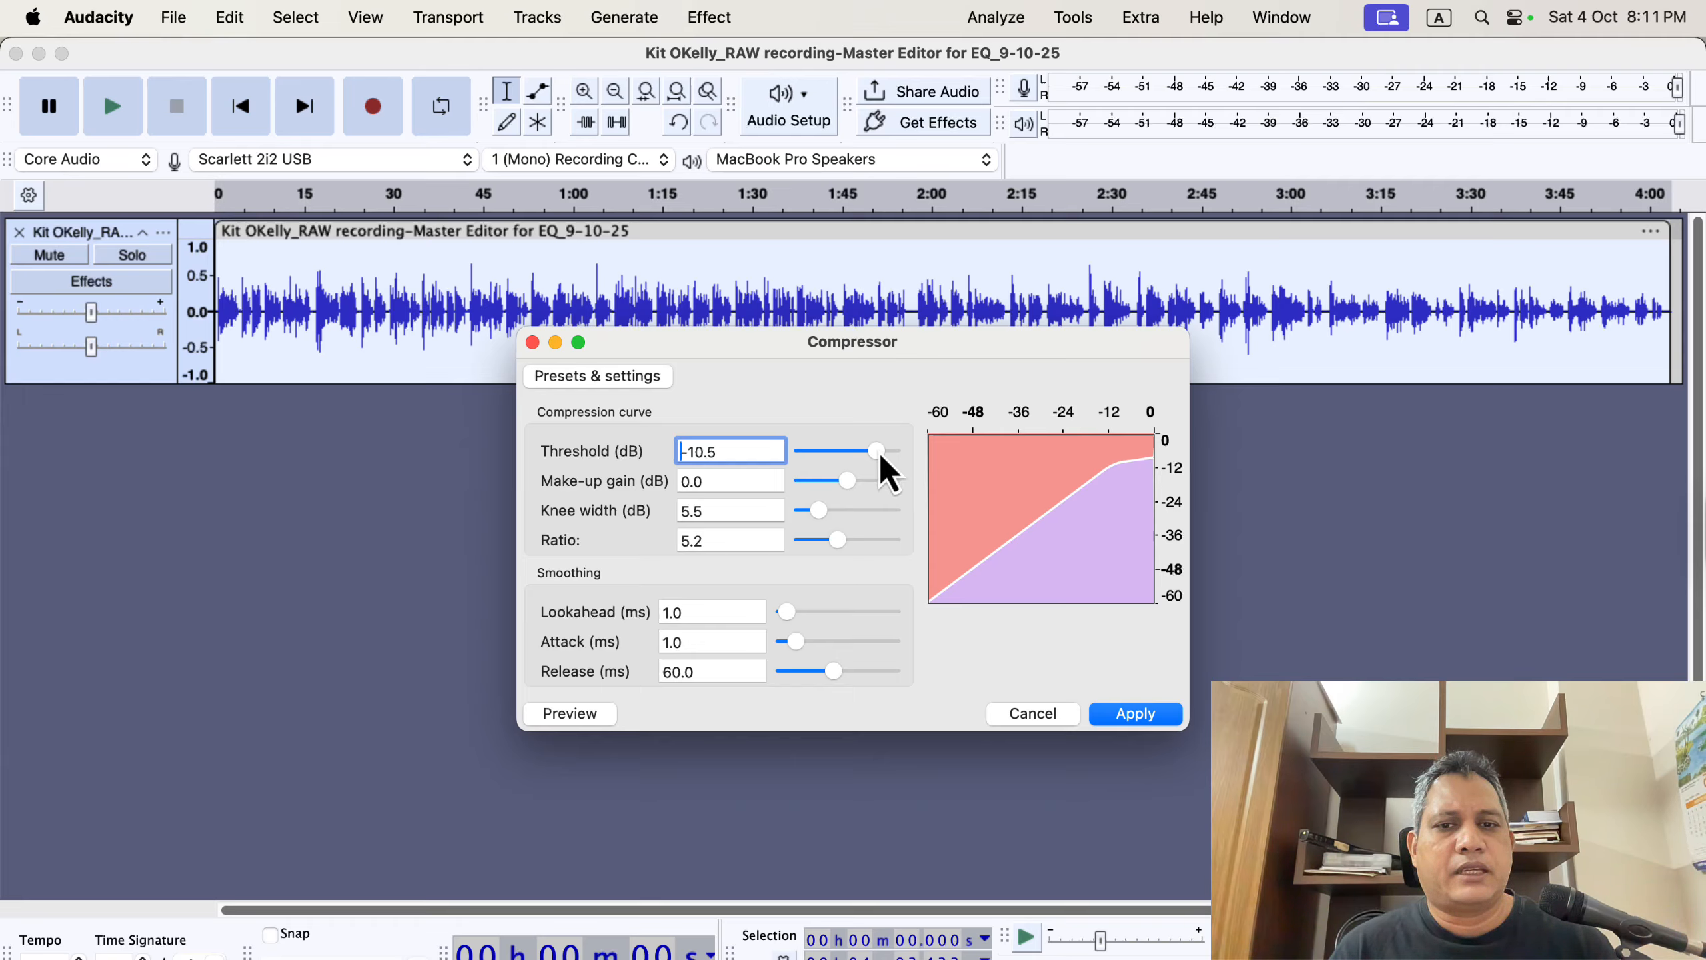
drag(876, 451, 846, 454)
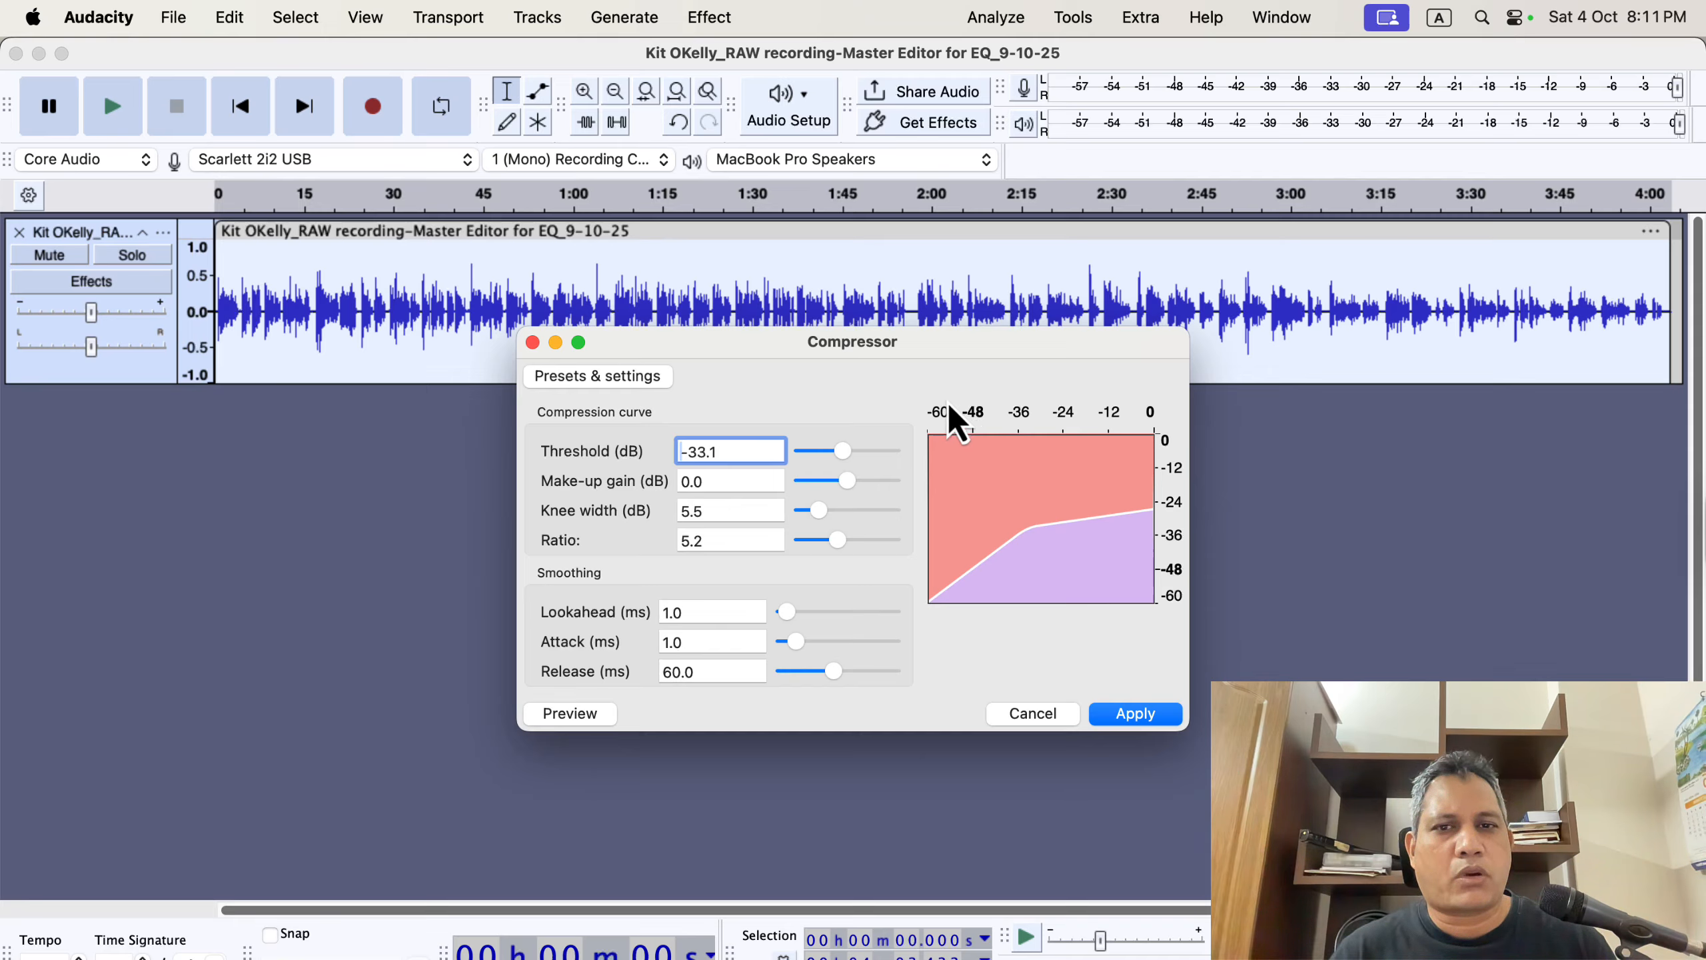
drag(842, 455, 879, 451)
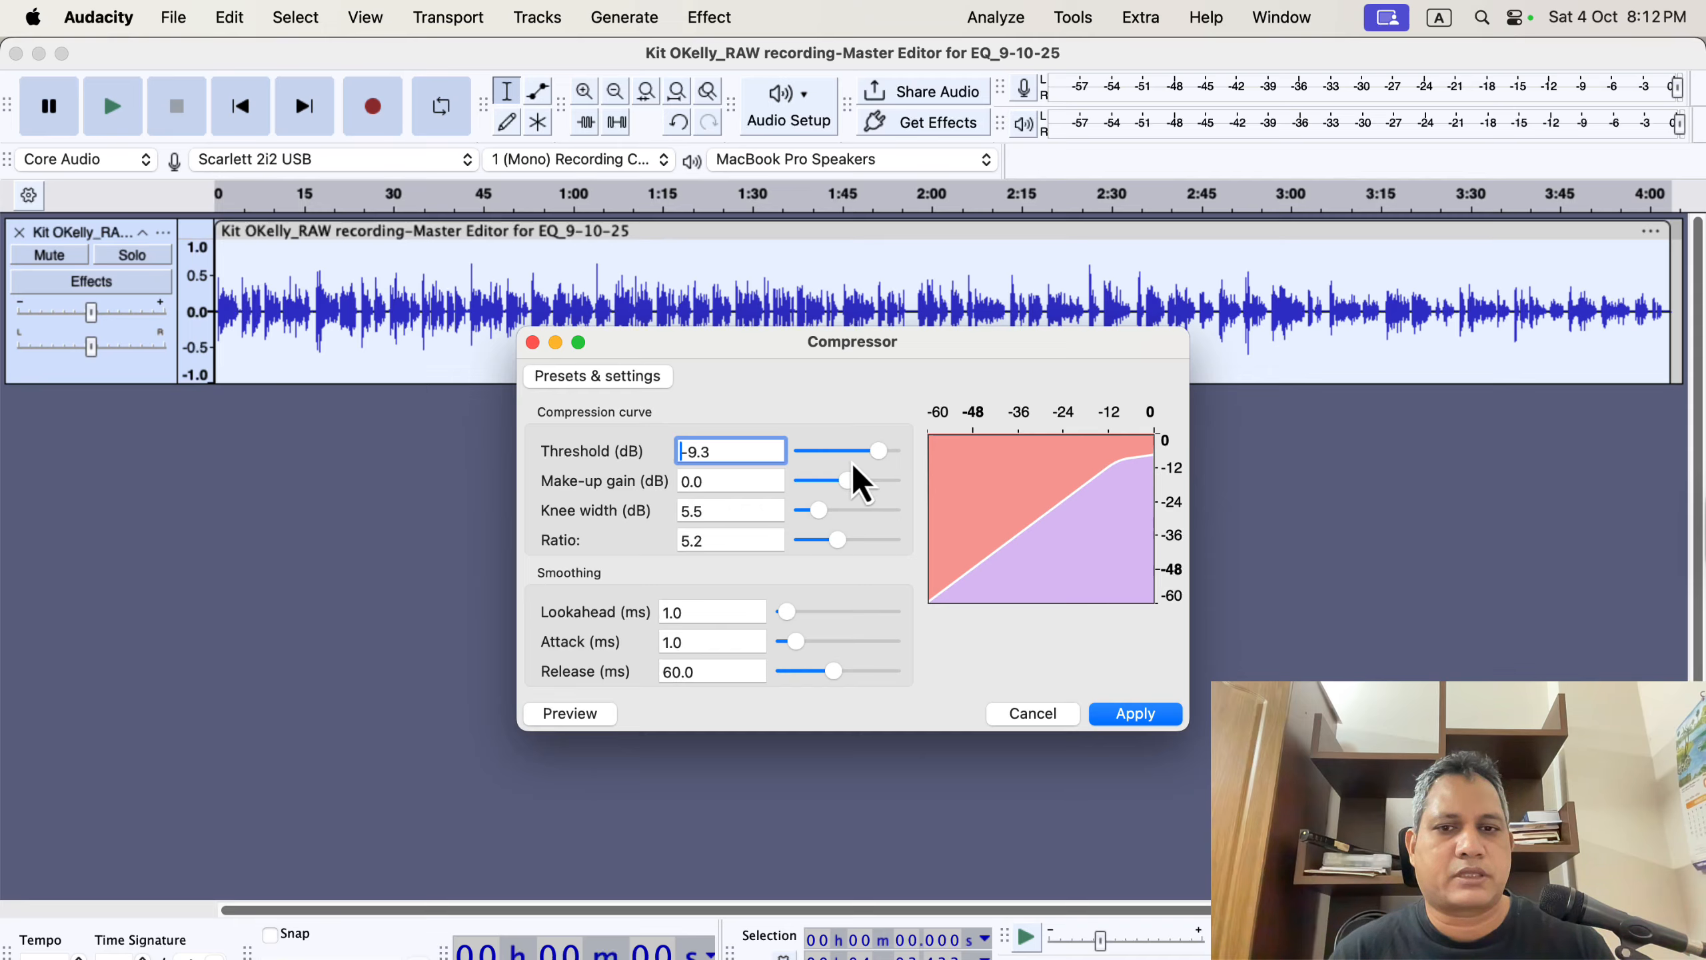
Reload the Lead Vocals factory preset in the Compressor.
click(629, 378)
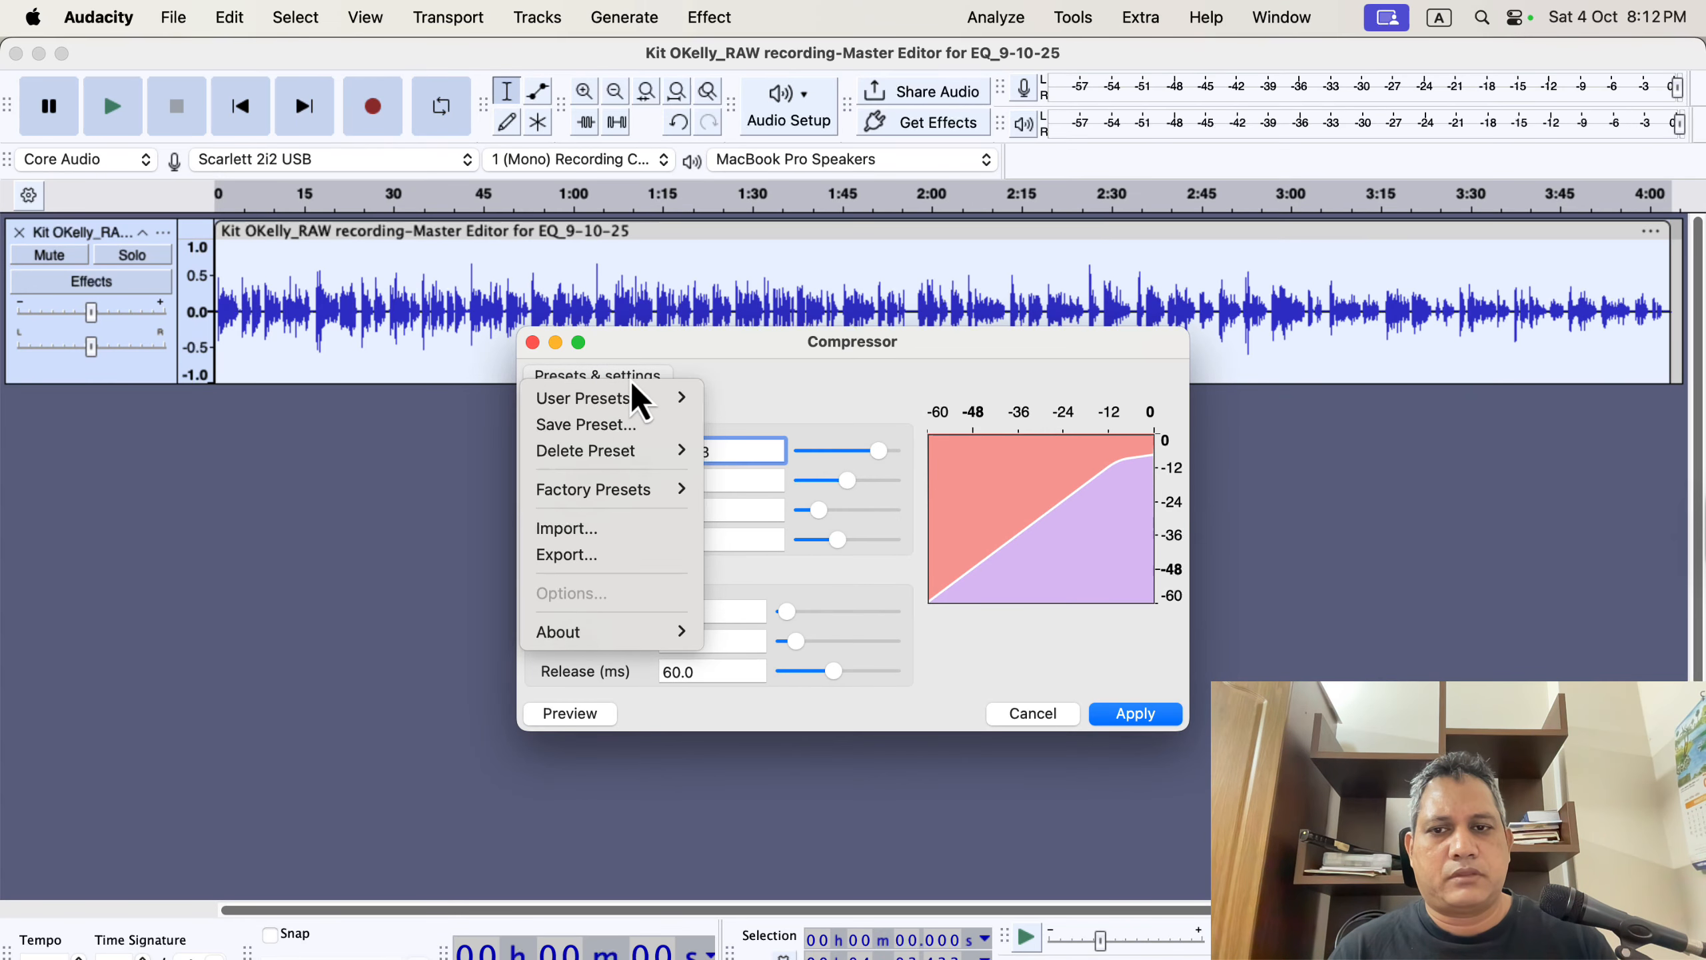
mouse_move(637, 488)
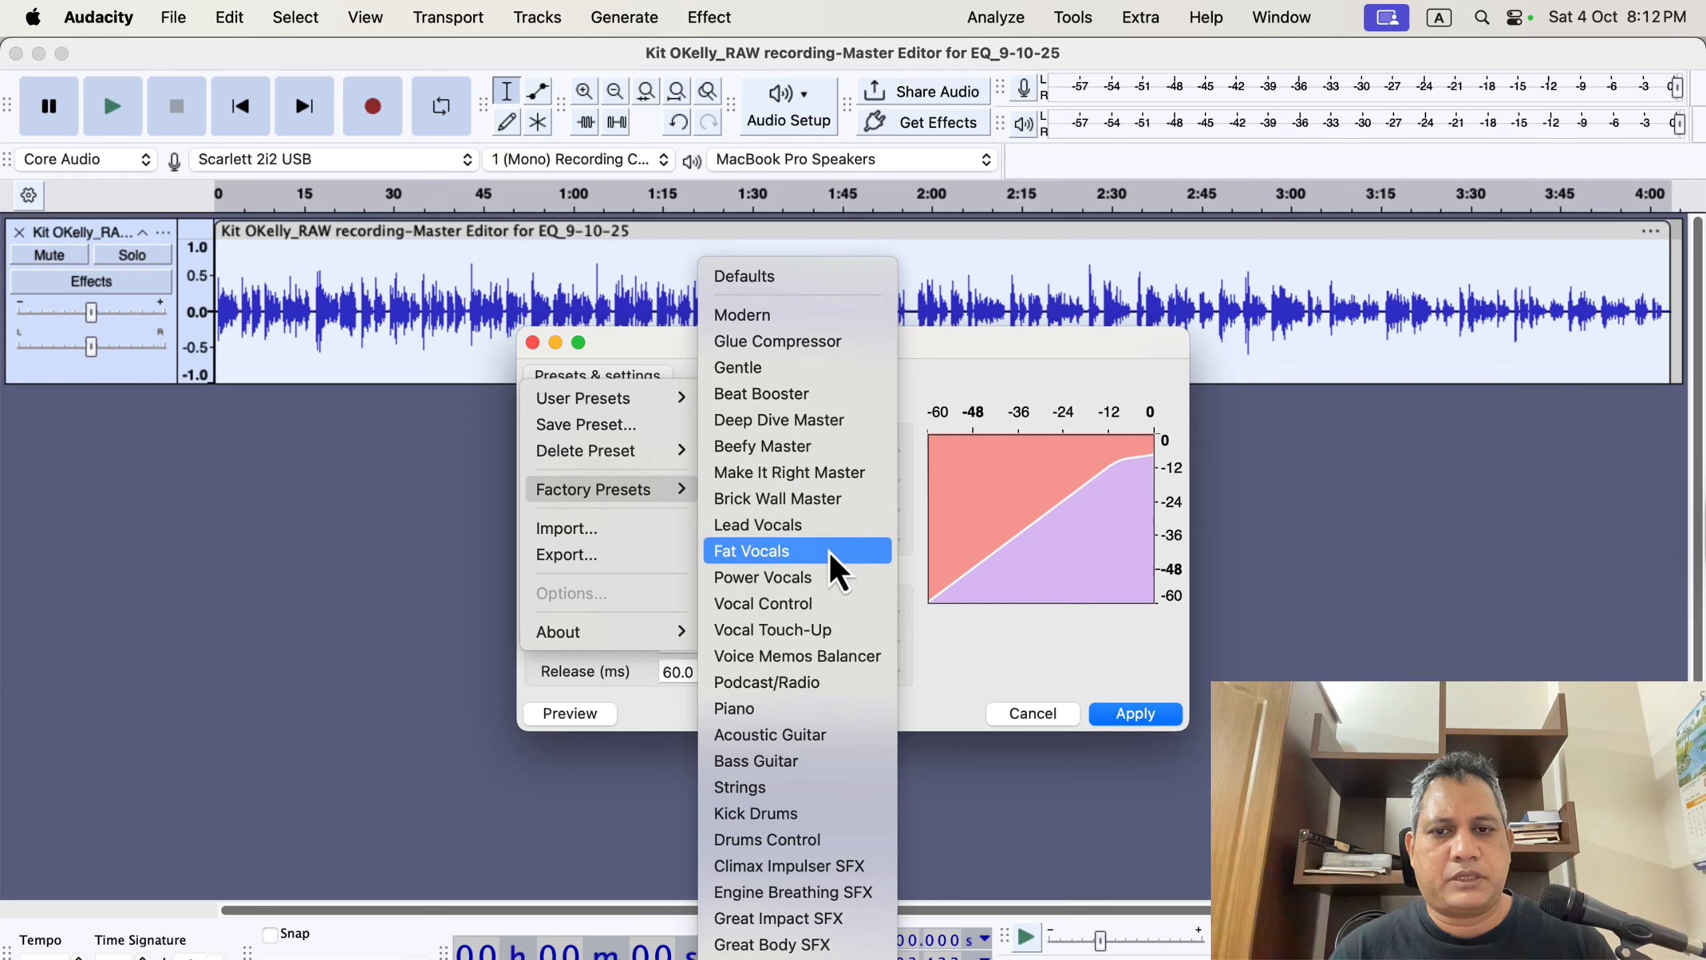
click(819, 525)
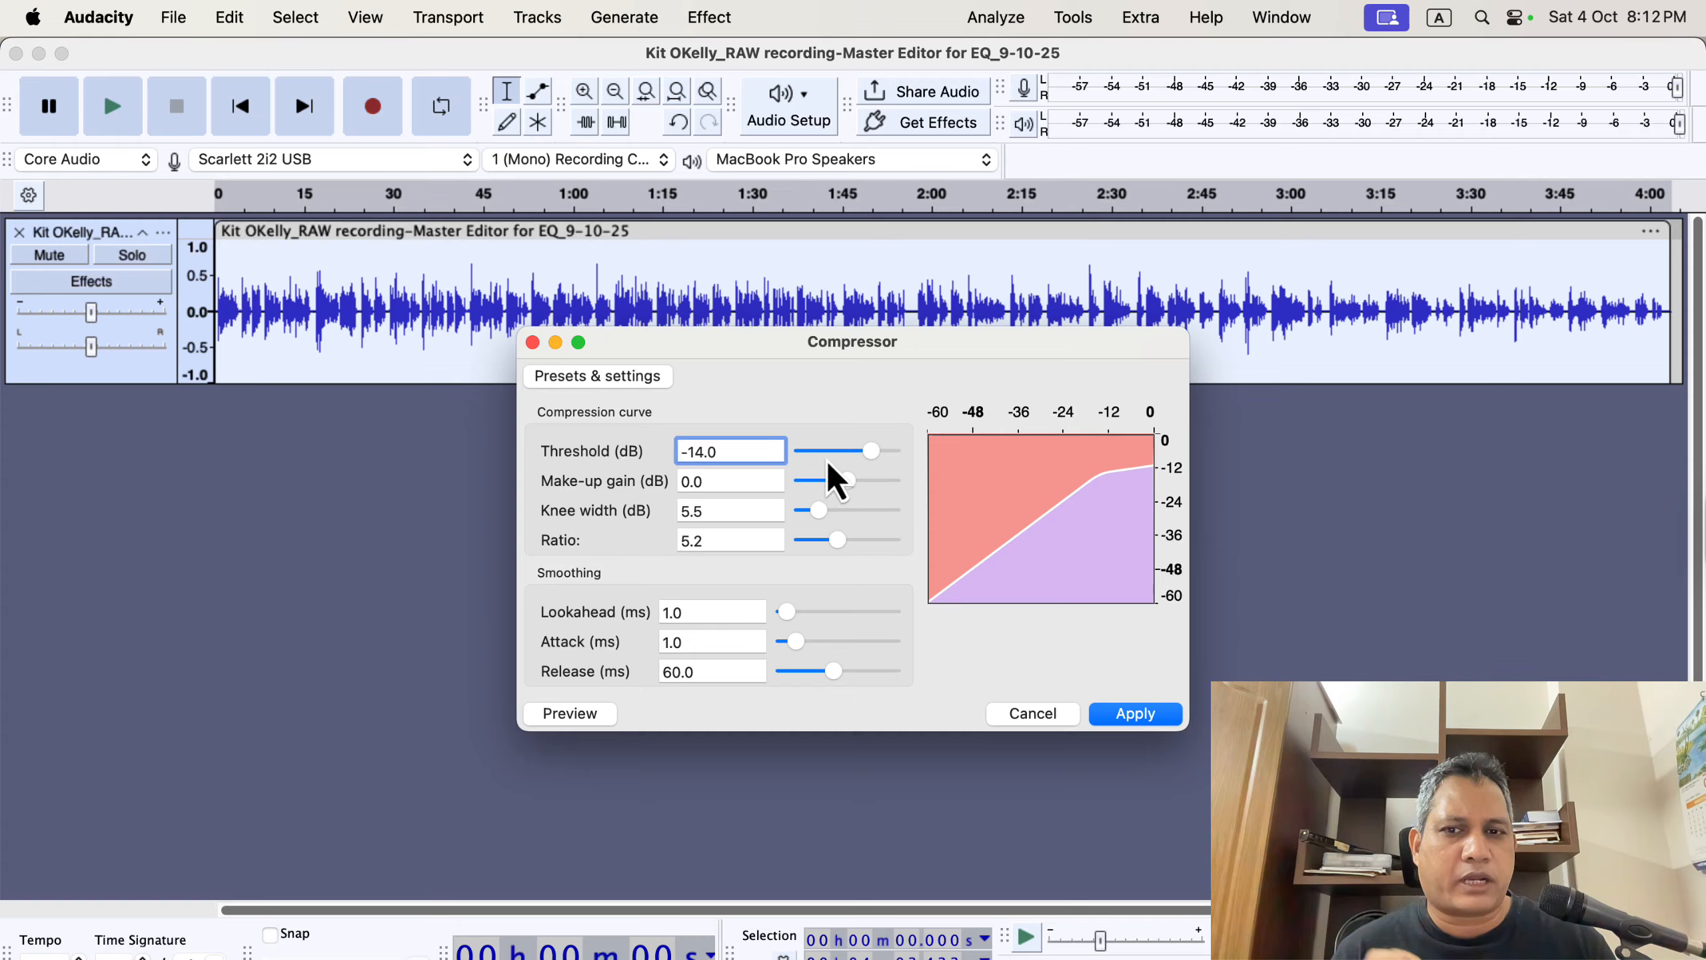
drag(877, 459, 877, 460)
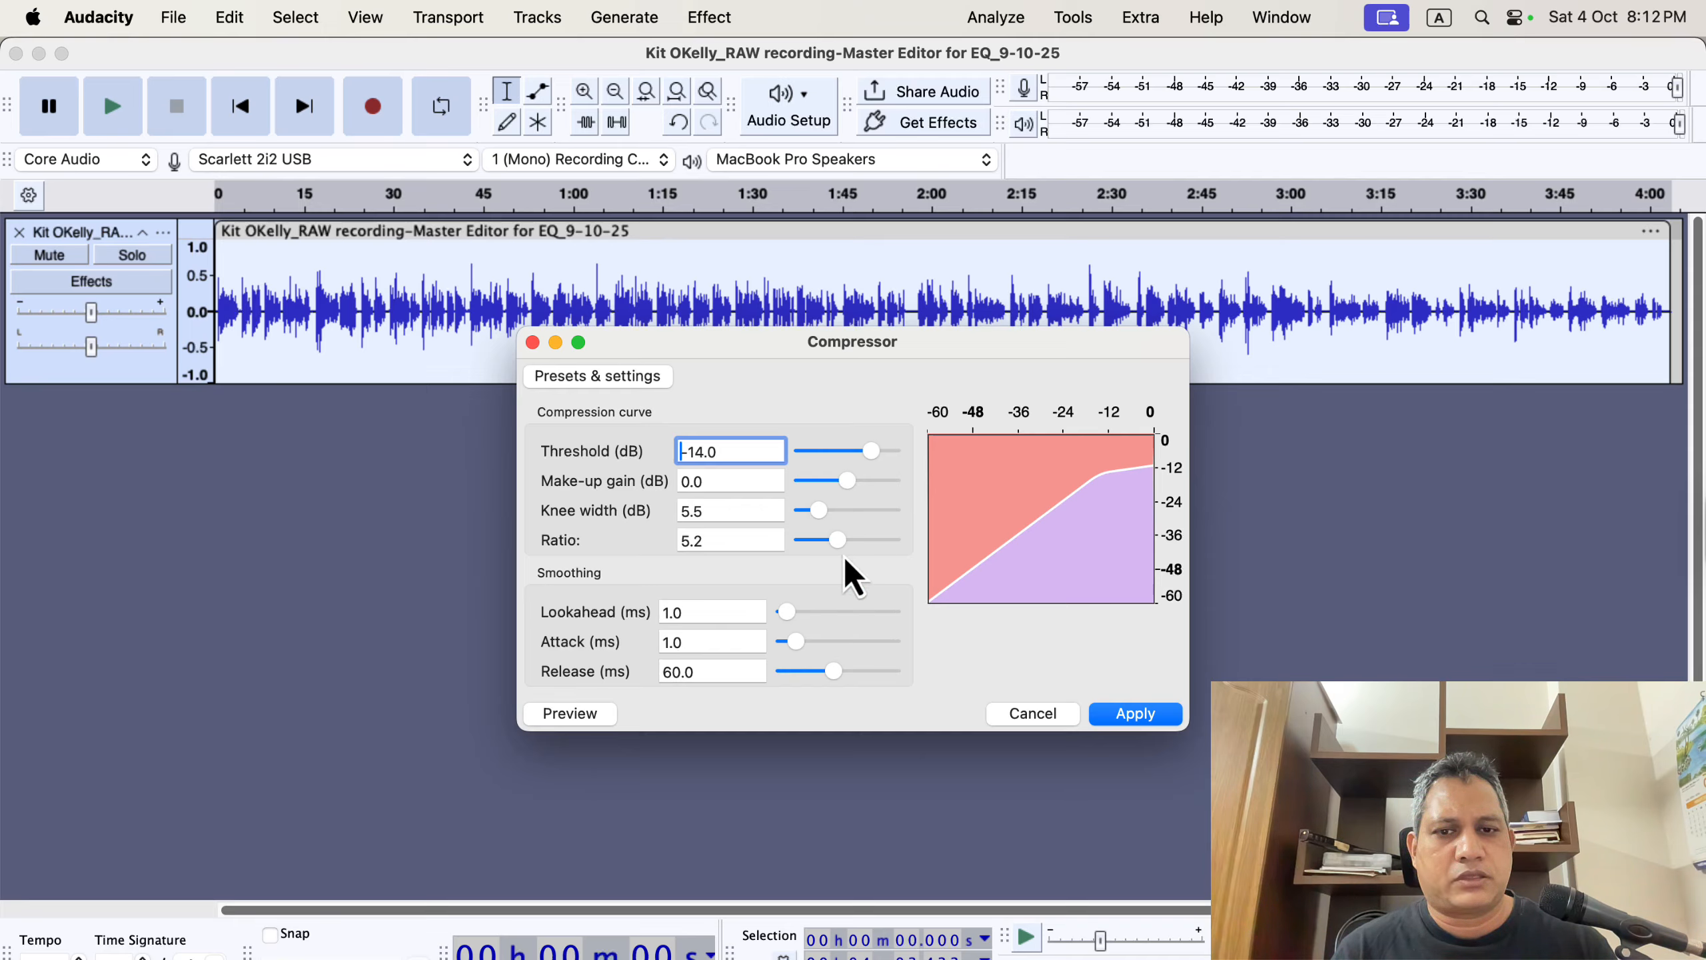
Set the compressor ratio to 2.8 and apply the compression to the track.
drag(837, 544, 907, 547)
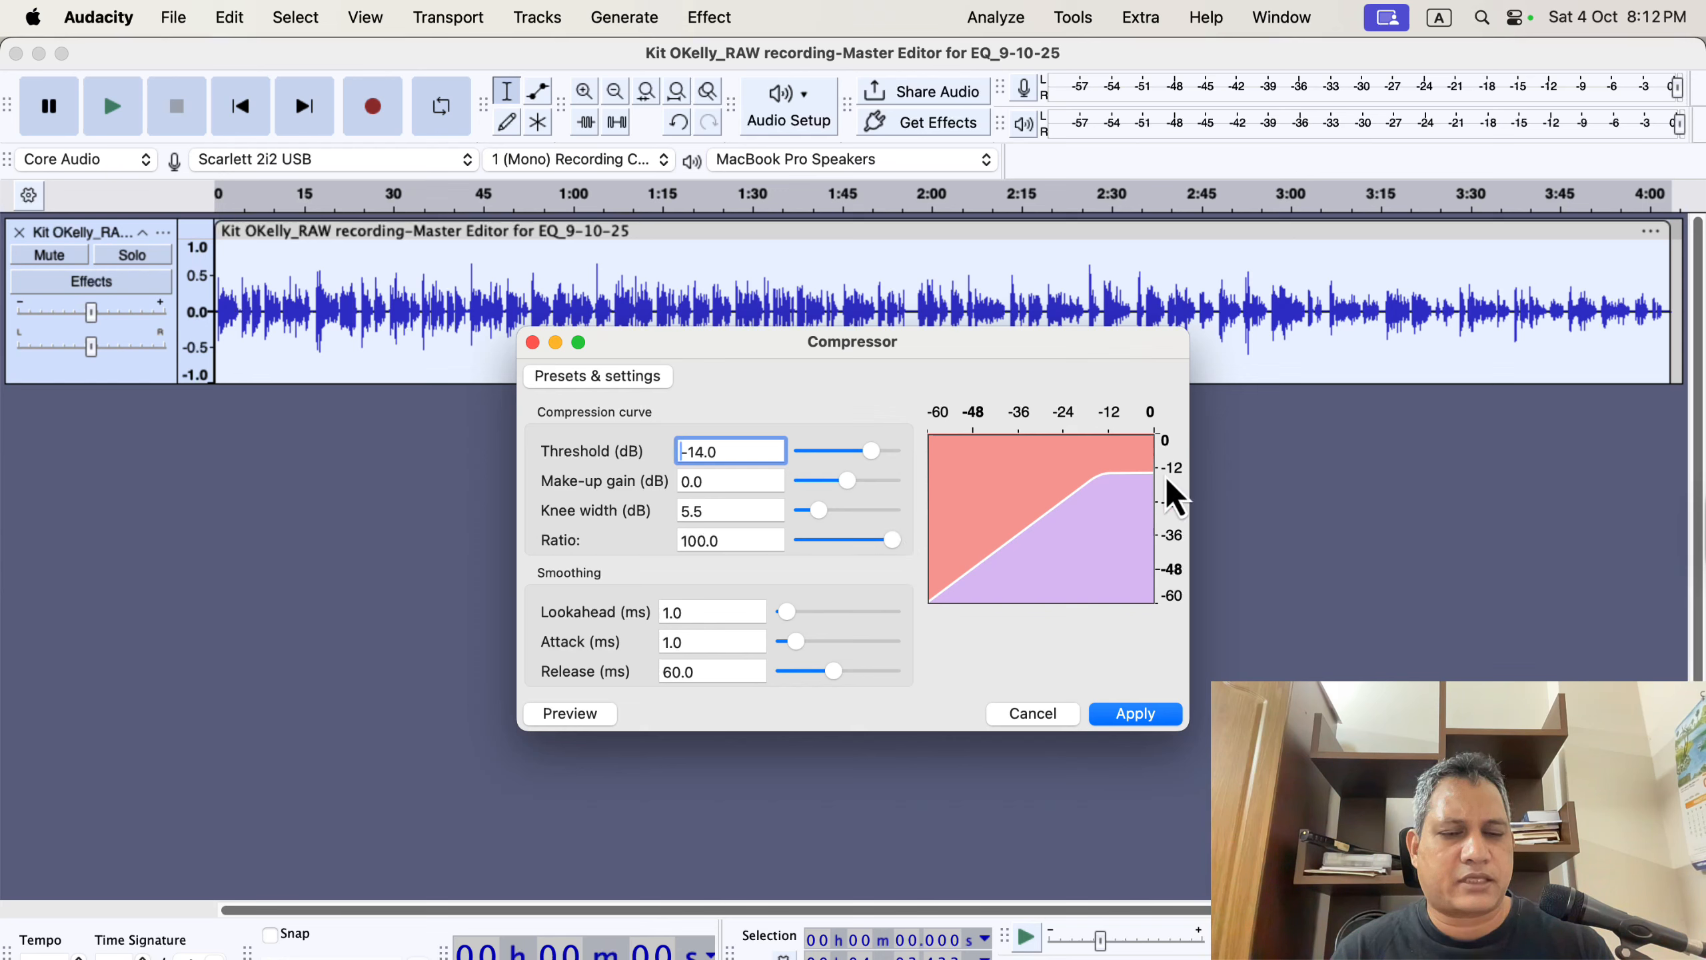
drag(893, 547, 816, 545)
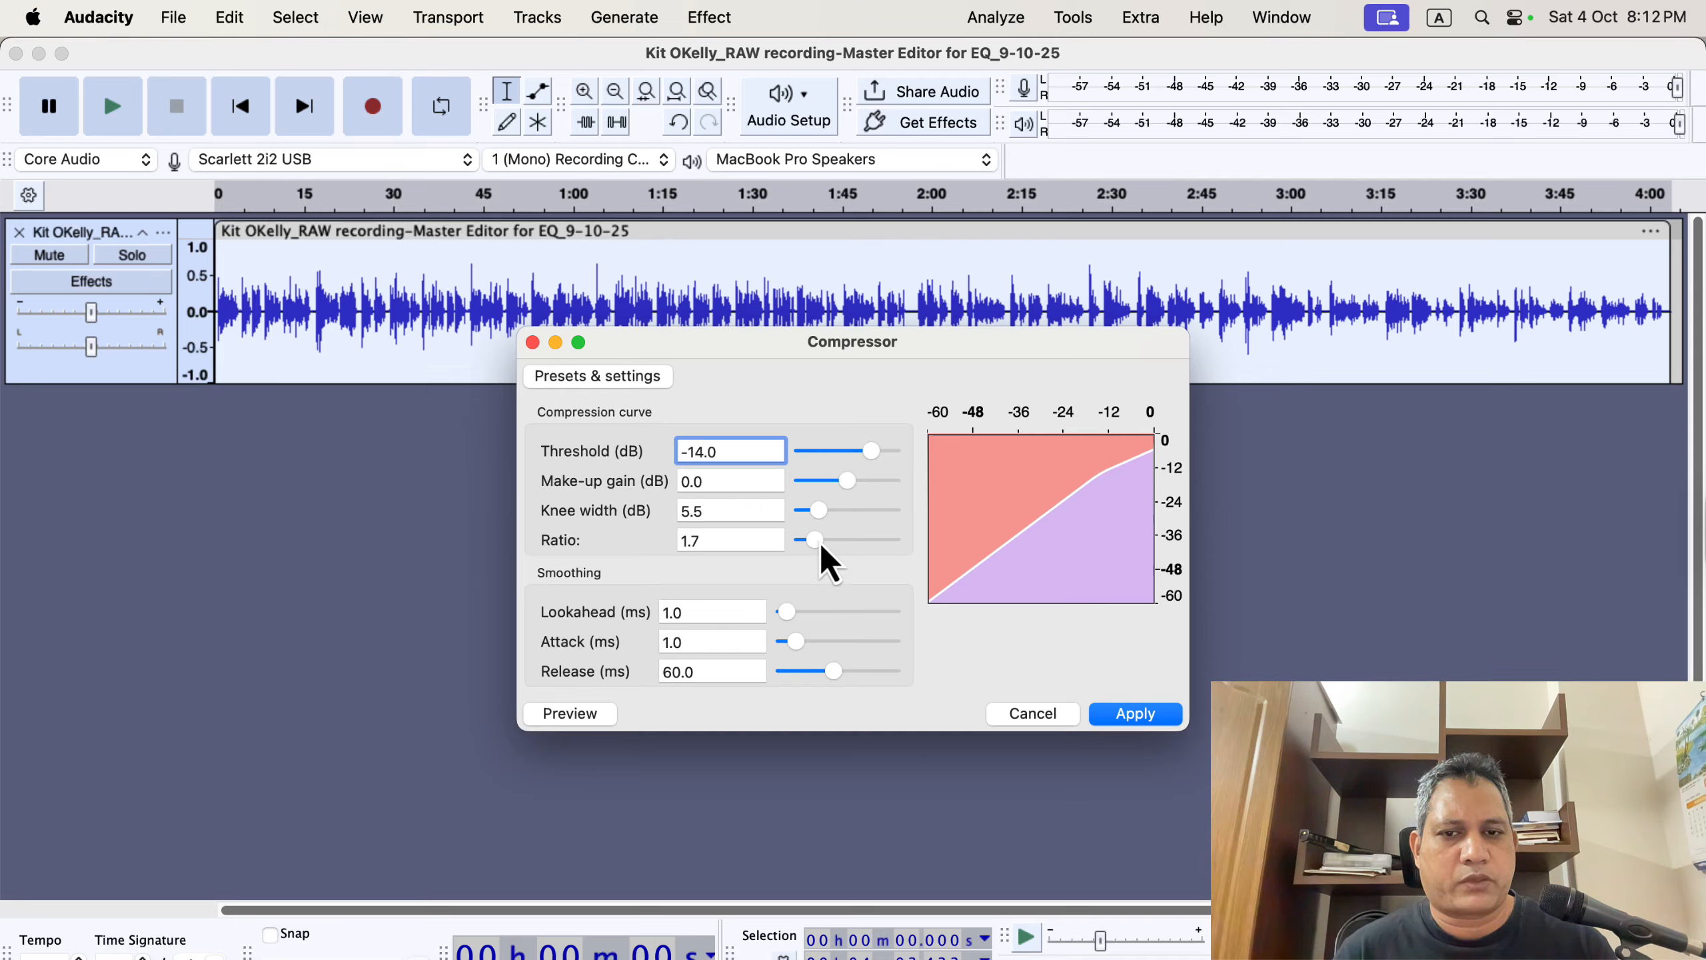
drag(821, 546, 831, 542)
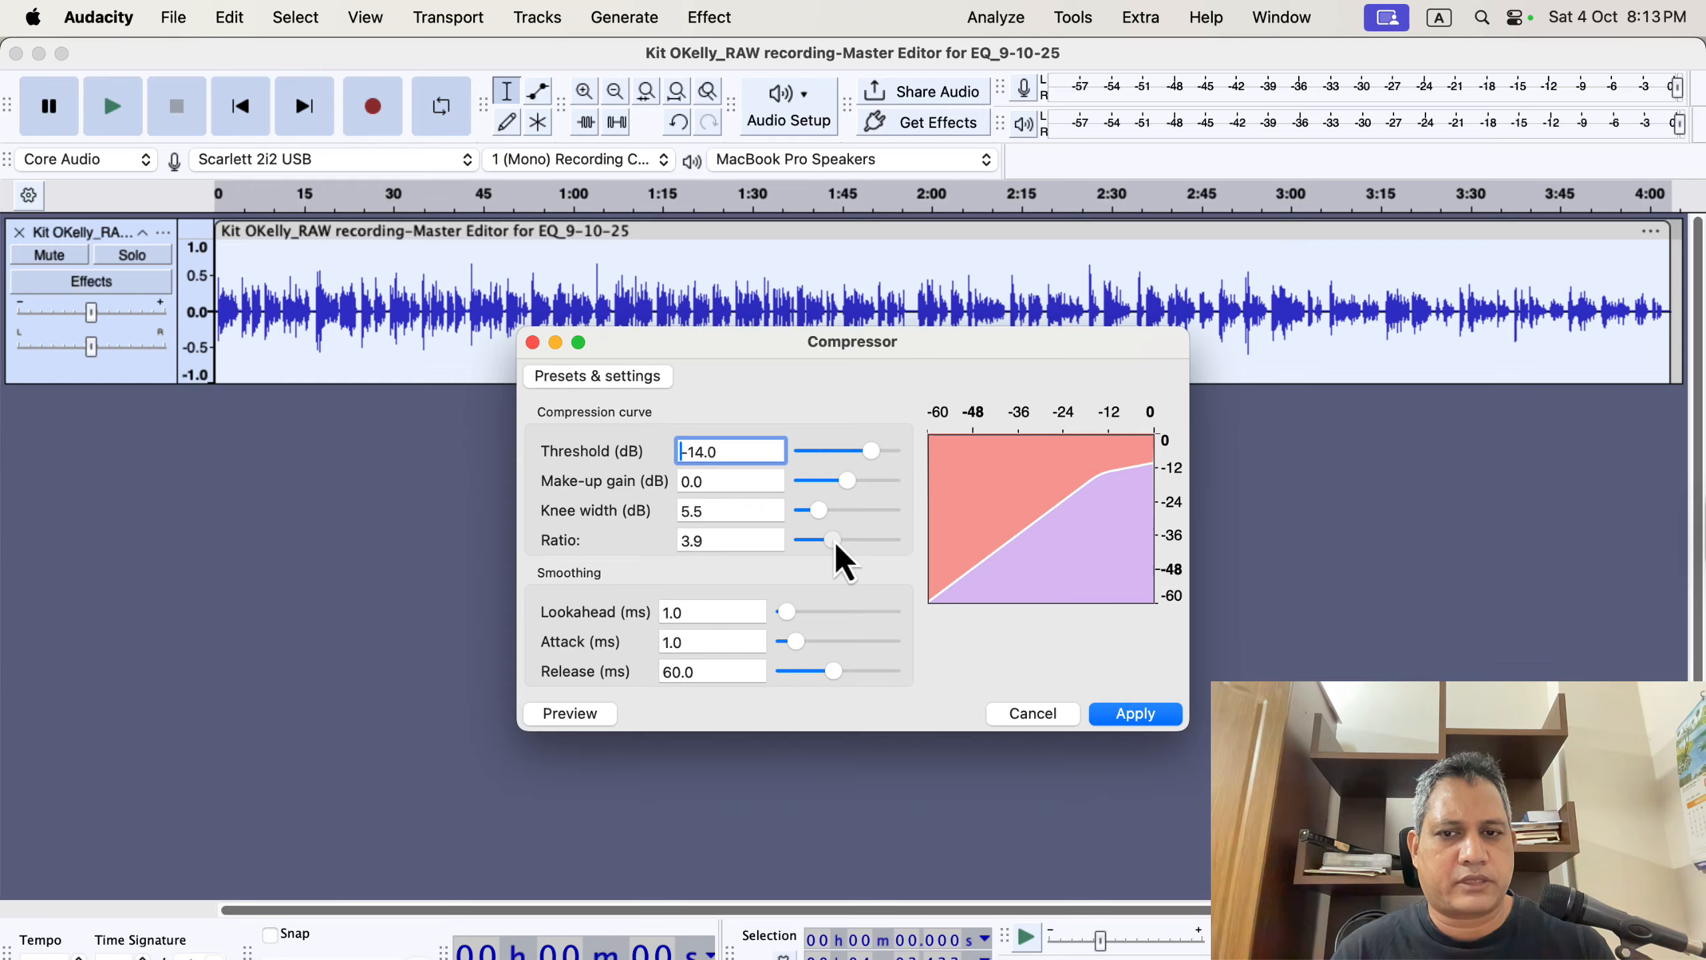
click(758, 541)
text(4)
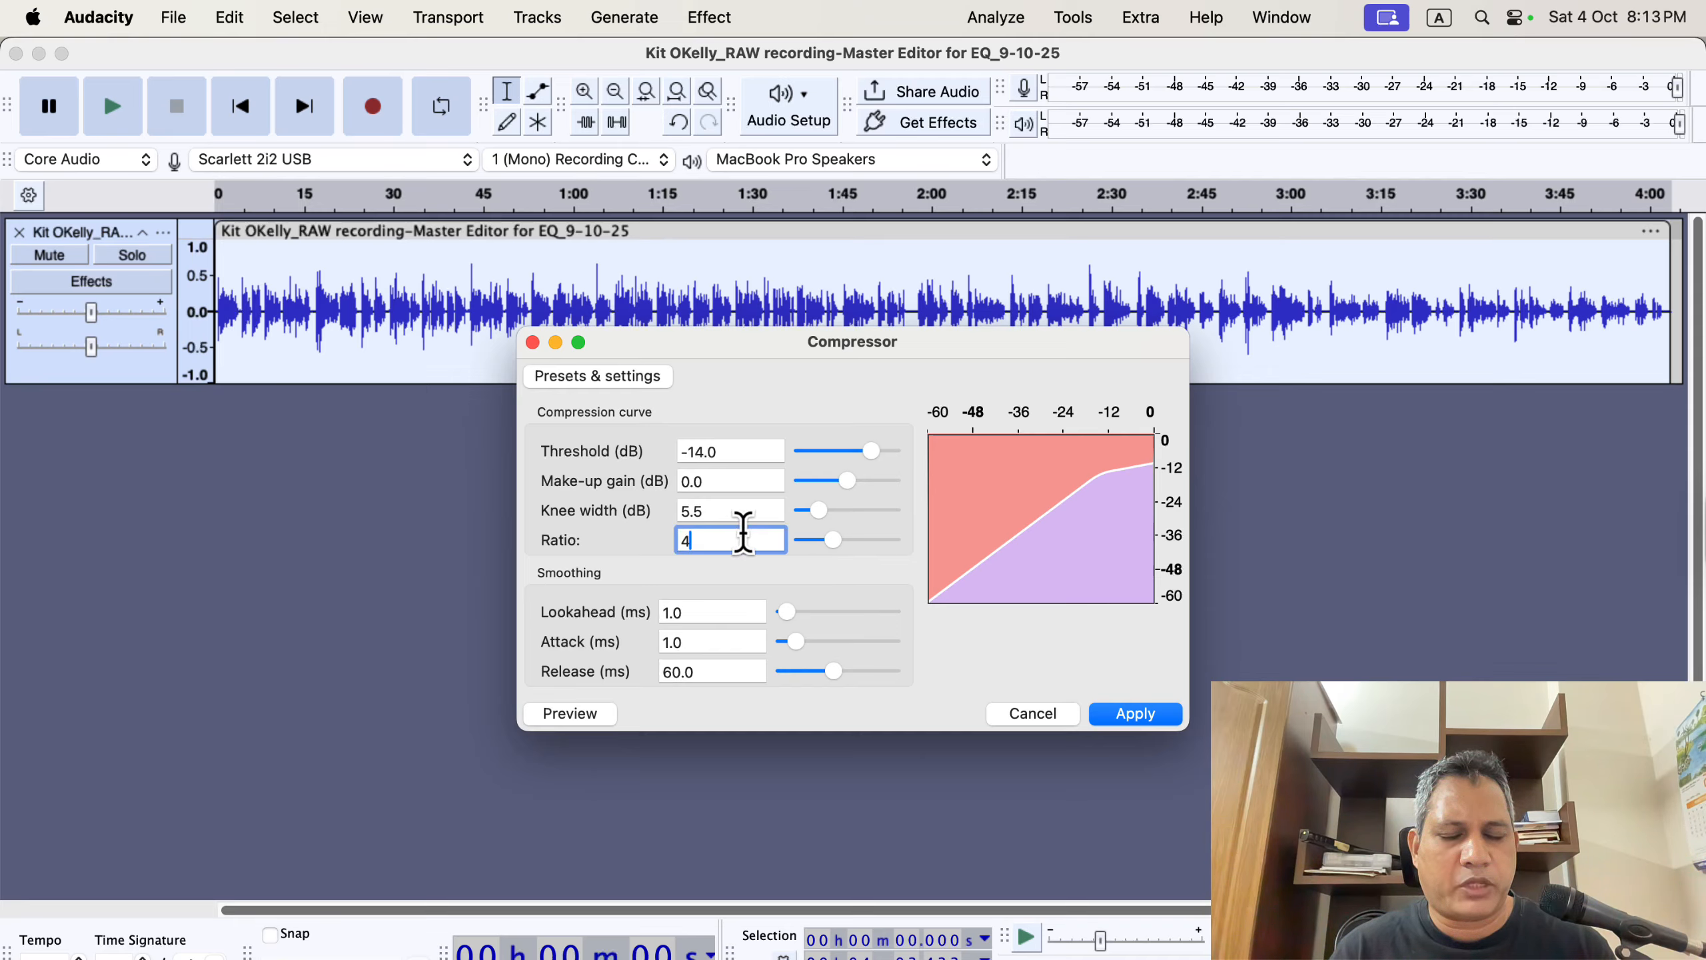
click(829, 541)
drag(829, 542, 821, 542)
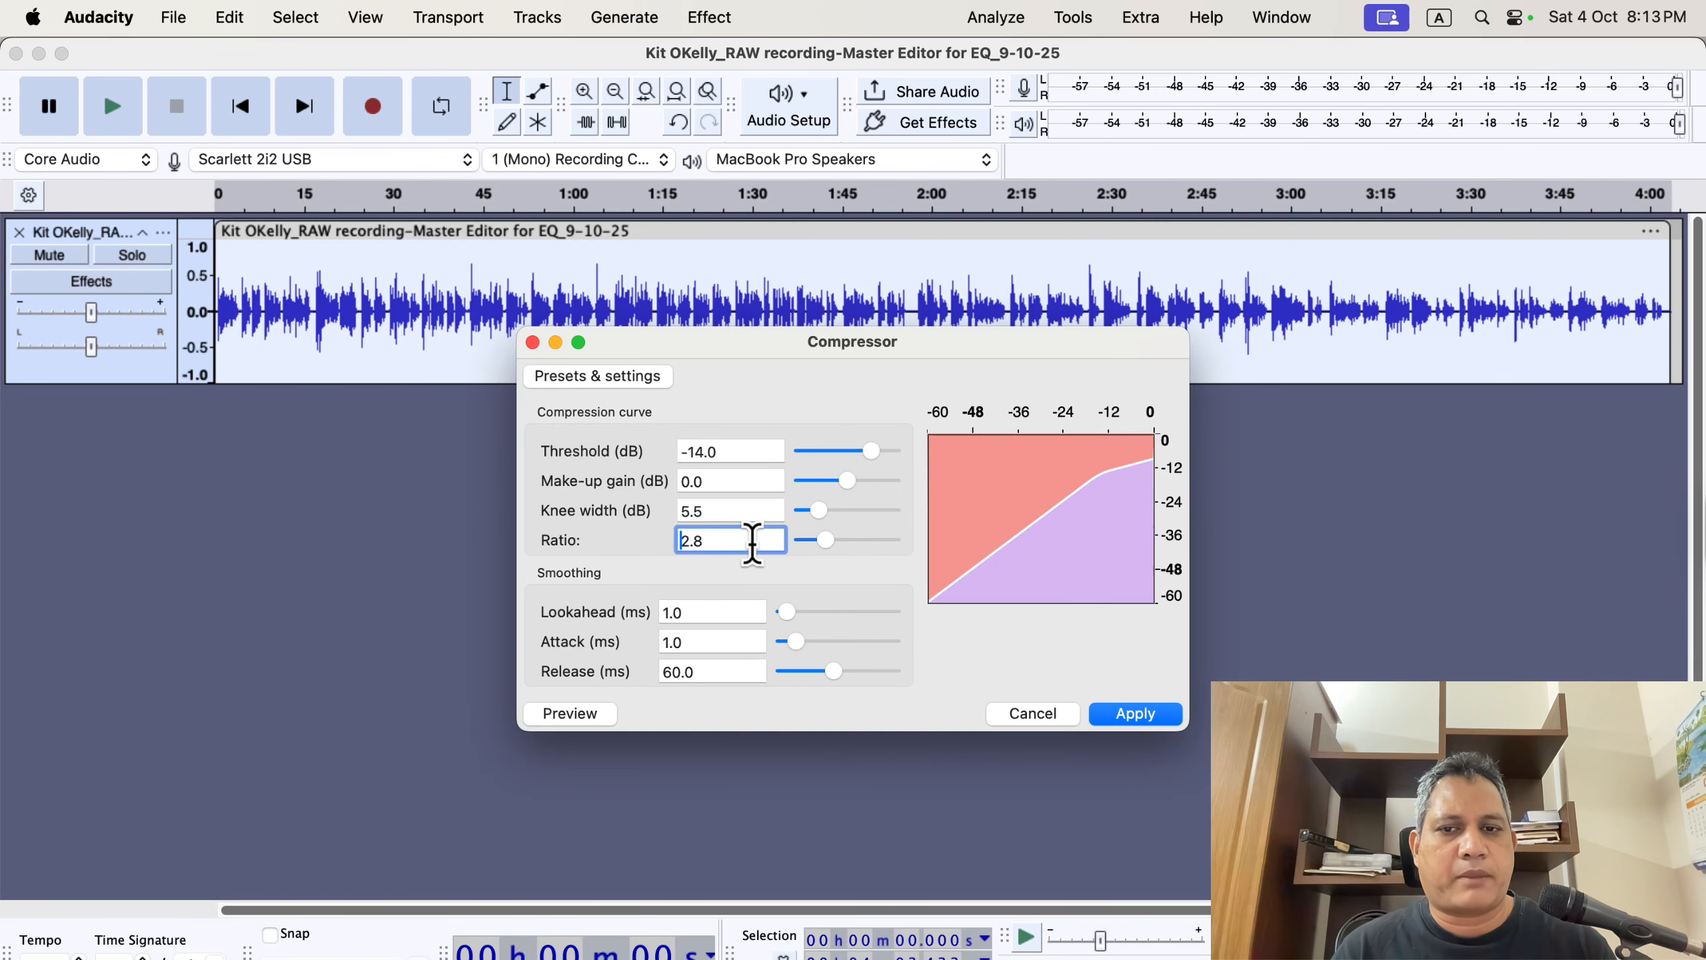
click(1157, 712)
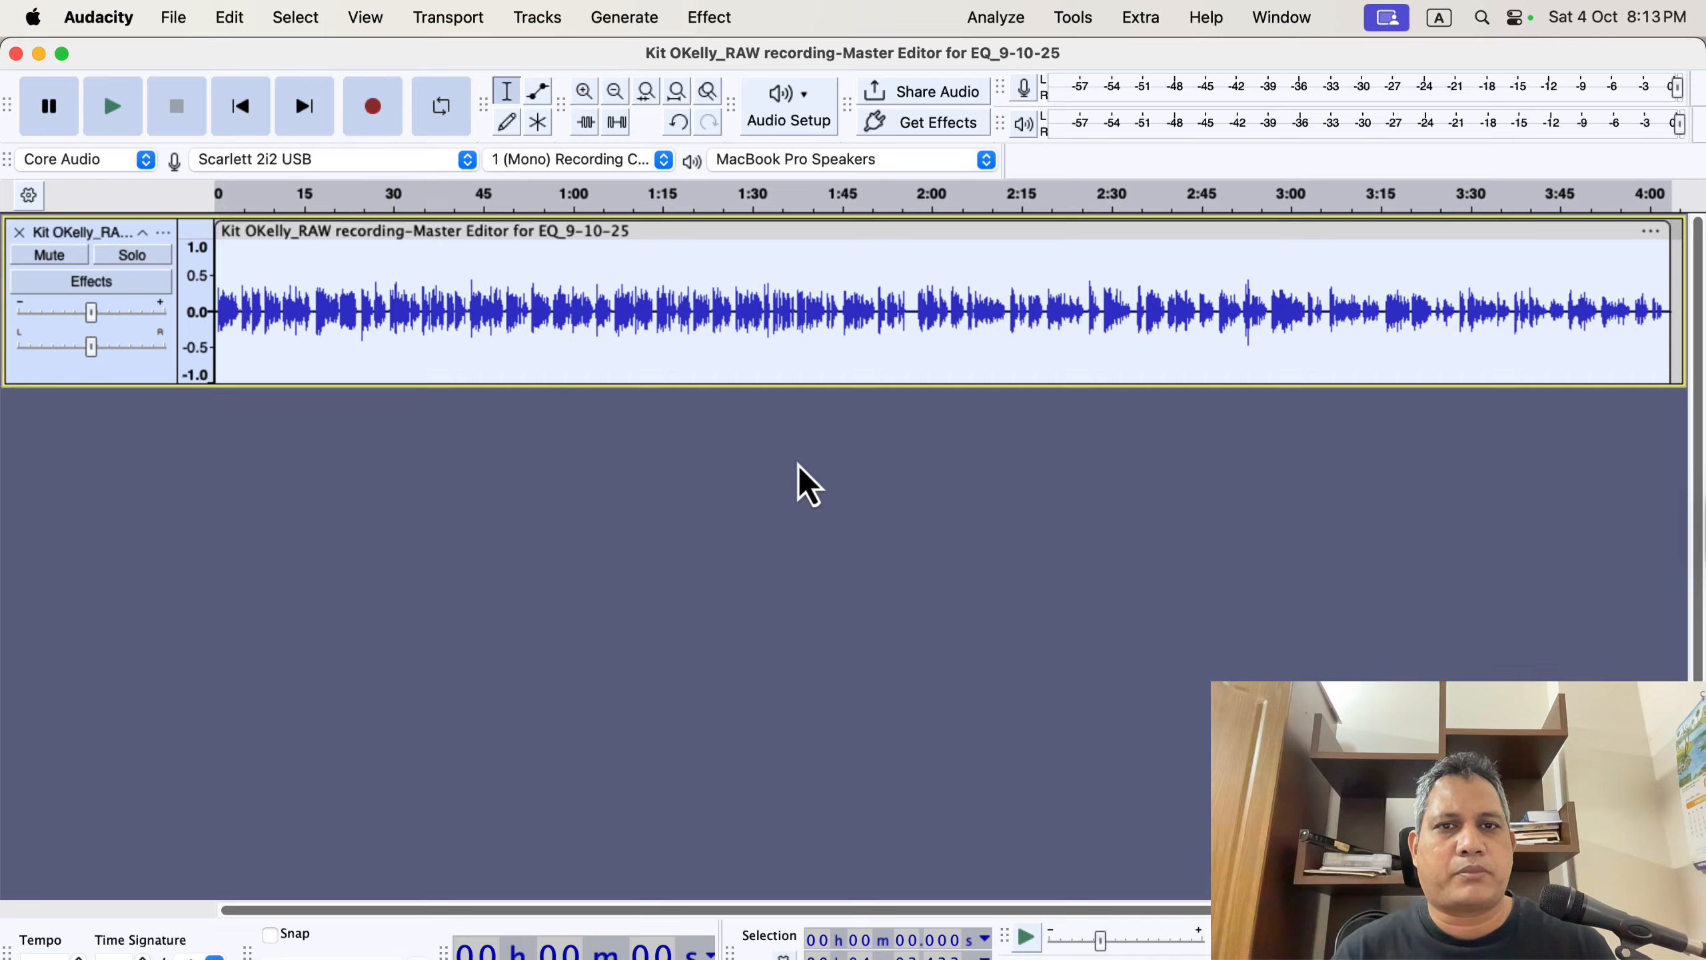
Run ACX Check on the compressed track and review the peak and RMS results.
click(999, 19)
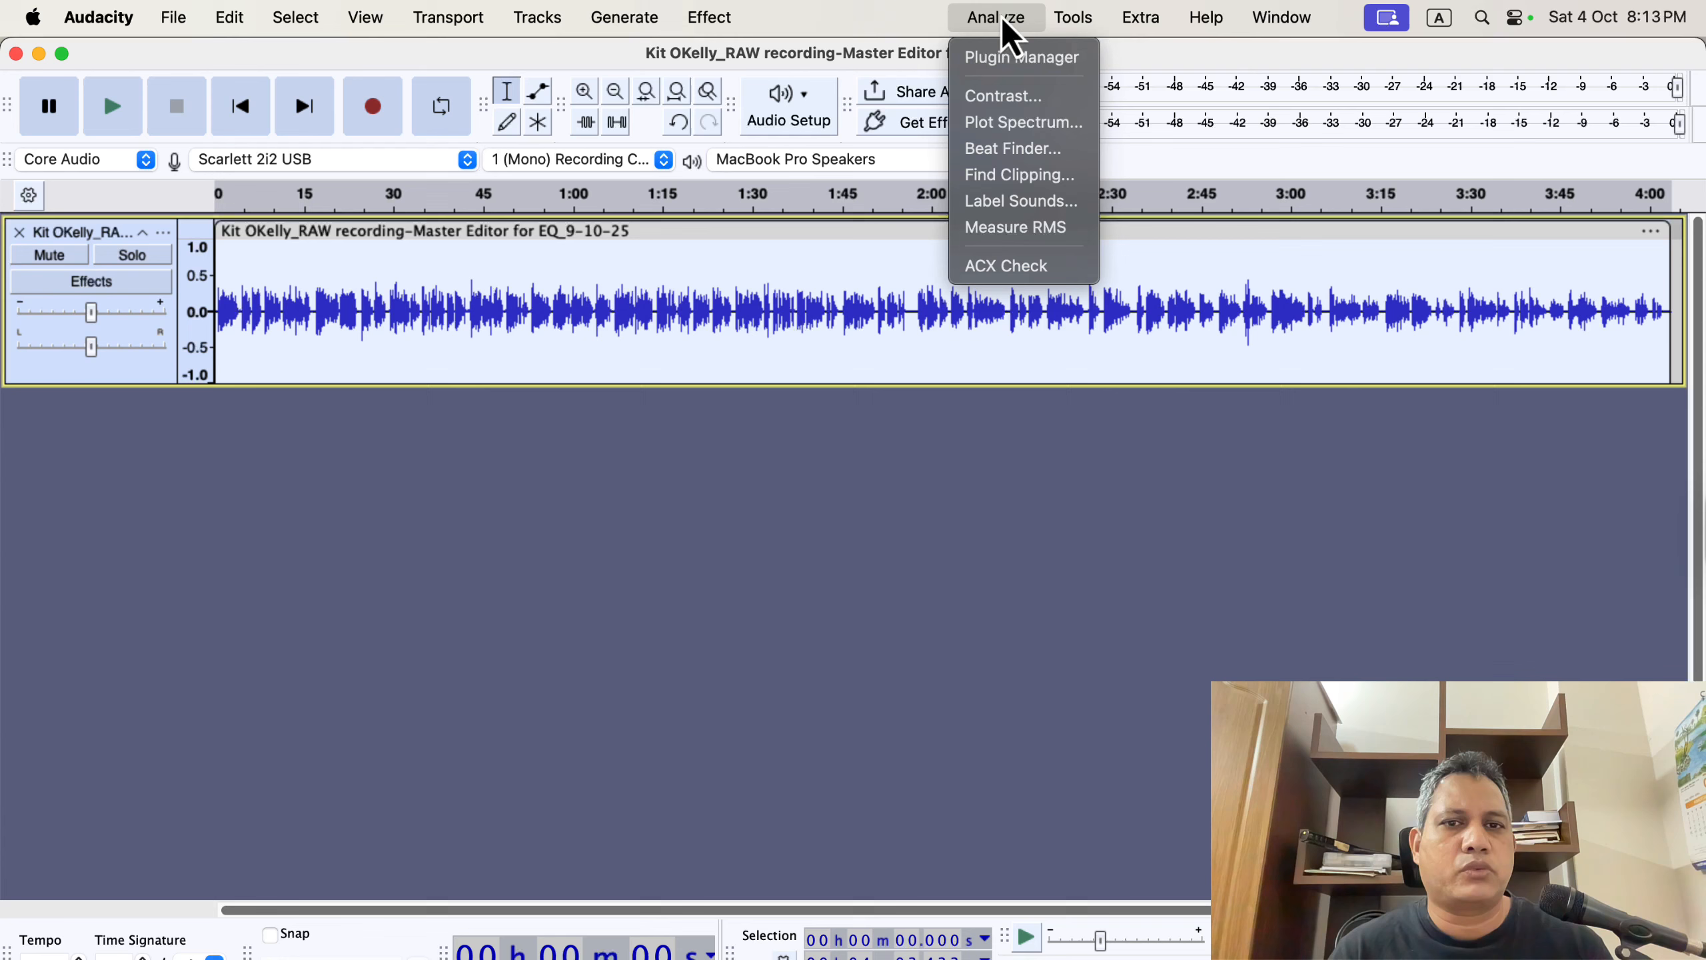
click(1038, 266)
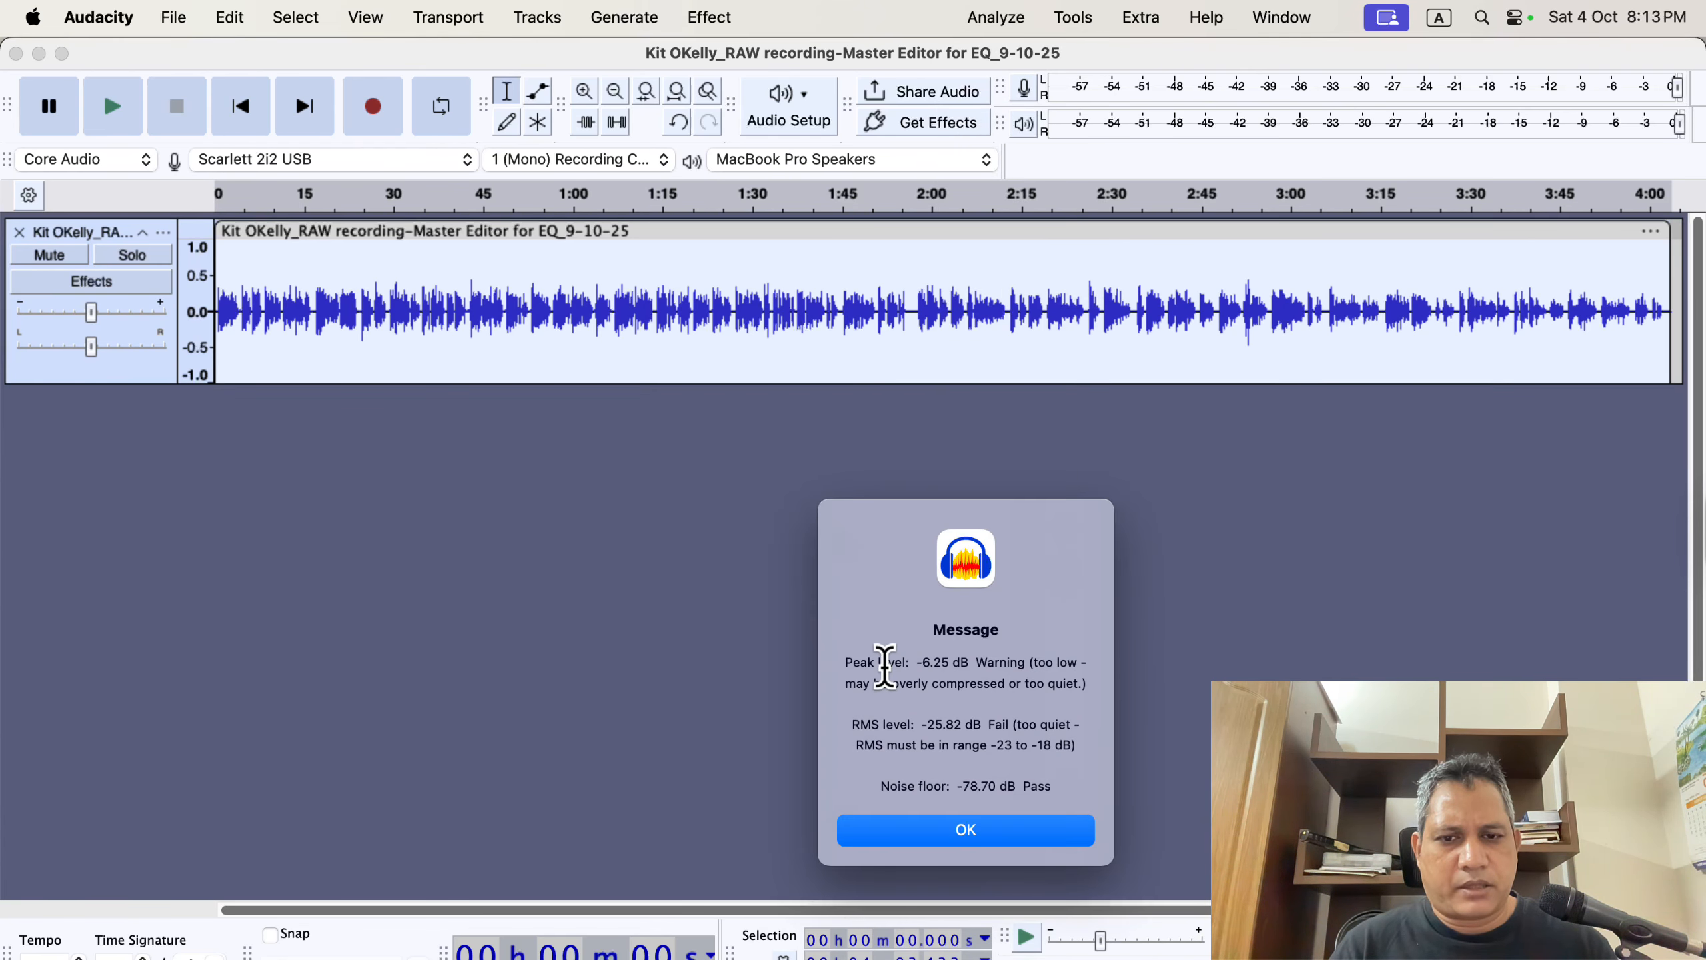
drag(886, 664, 978, 664)
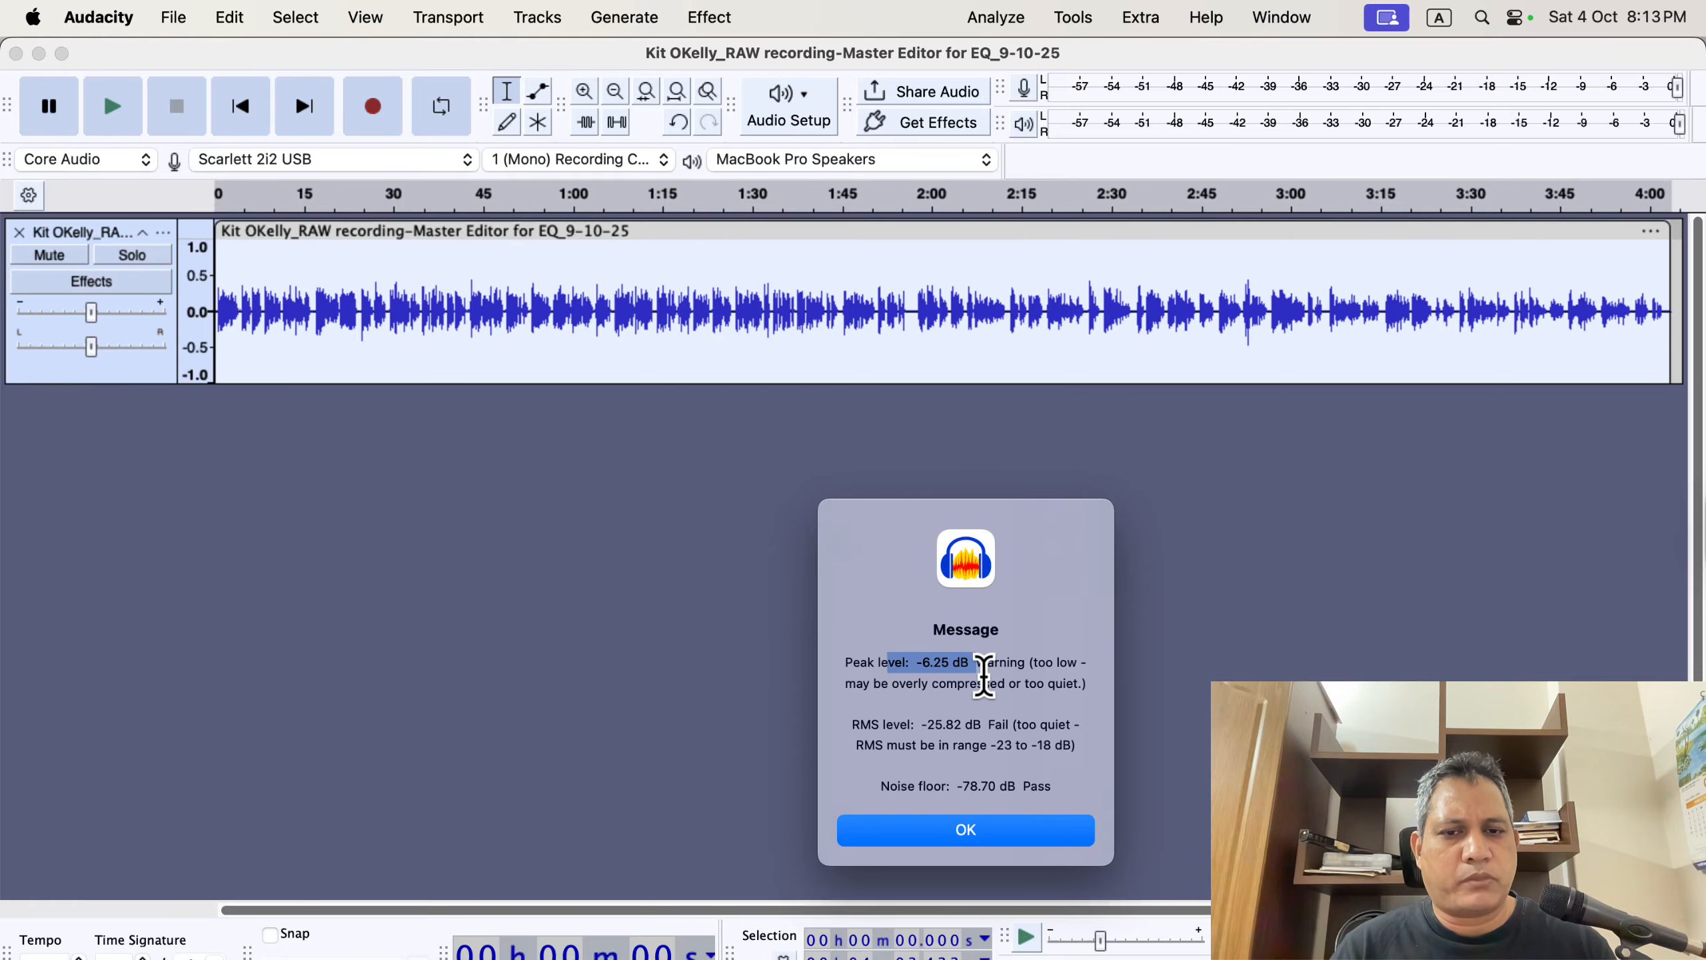
click(984, 676)
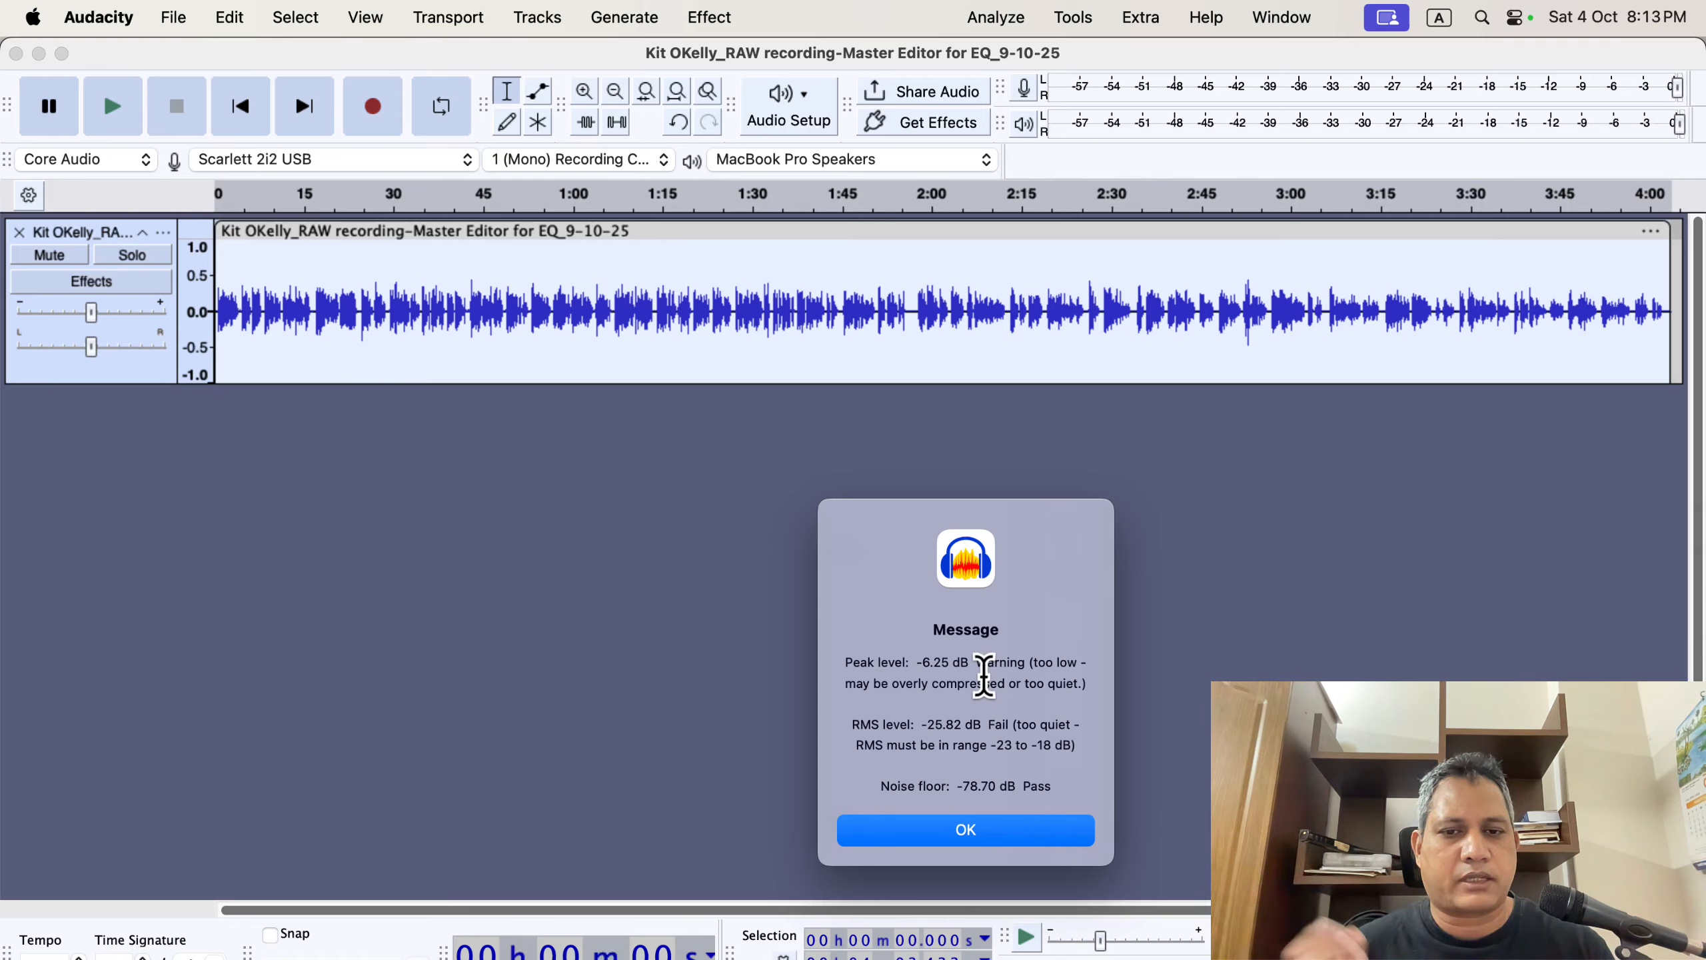
drag(921, 725, 983, 724)
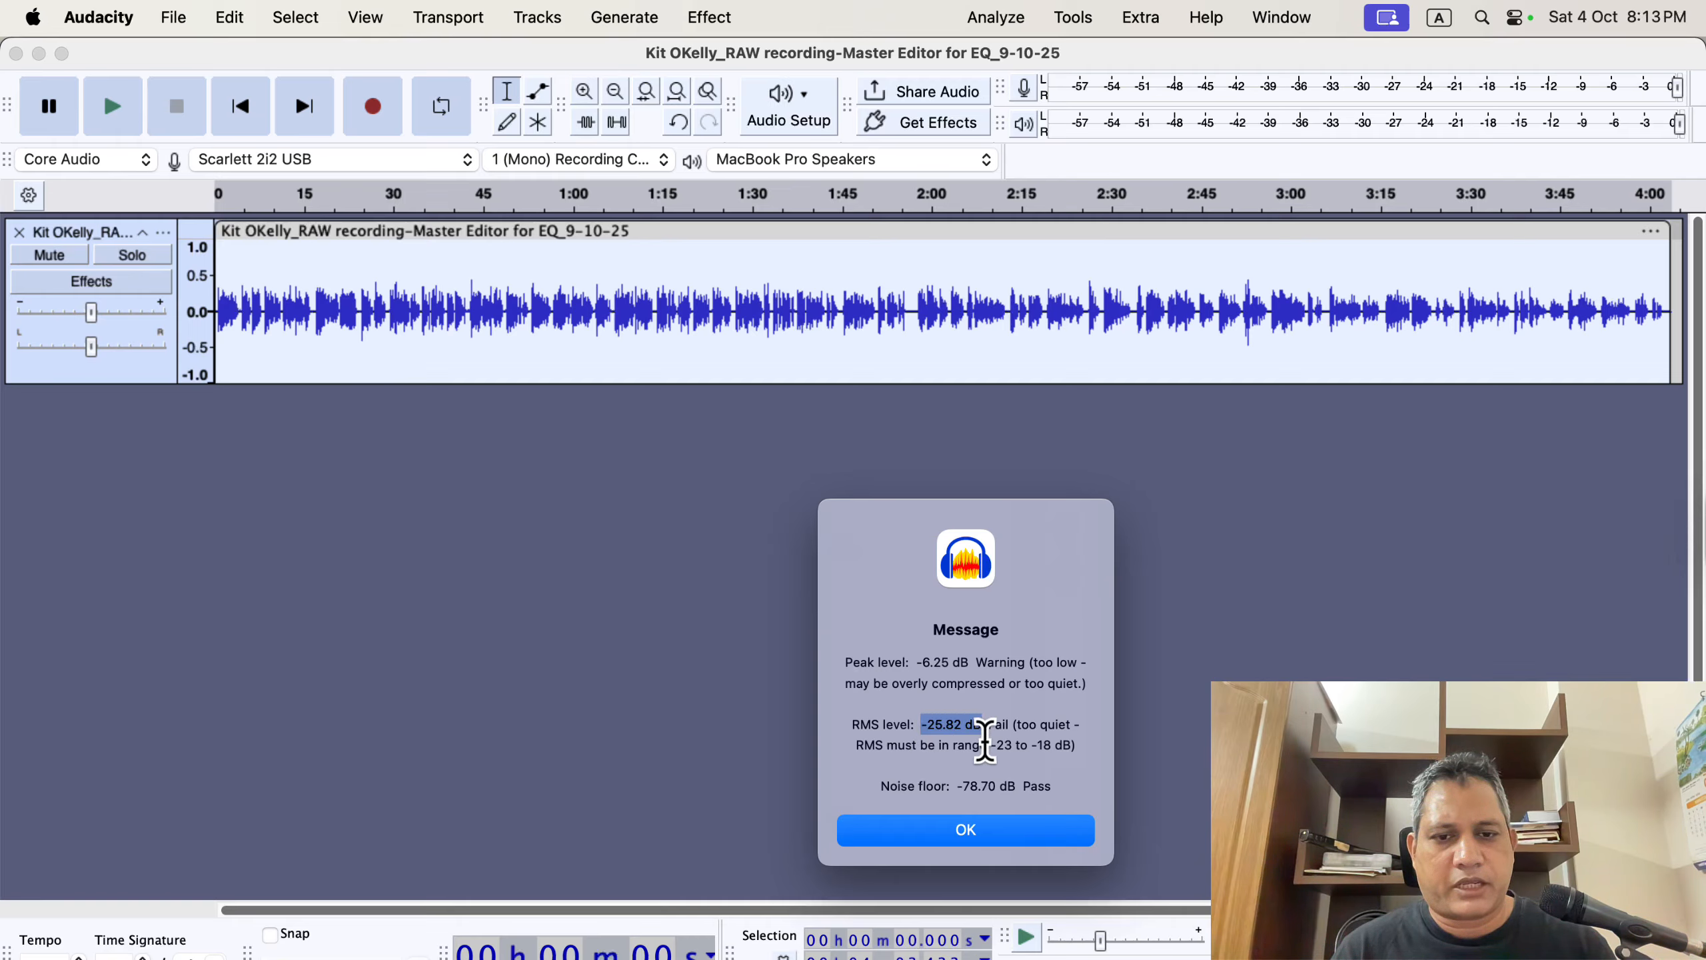
click(985, 737)
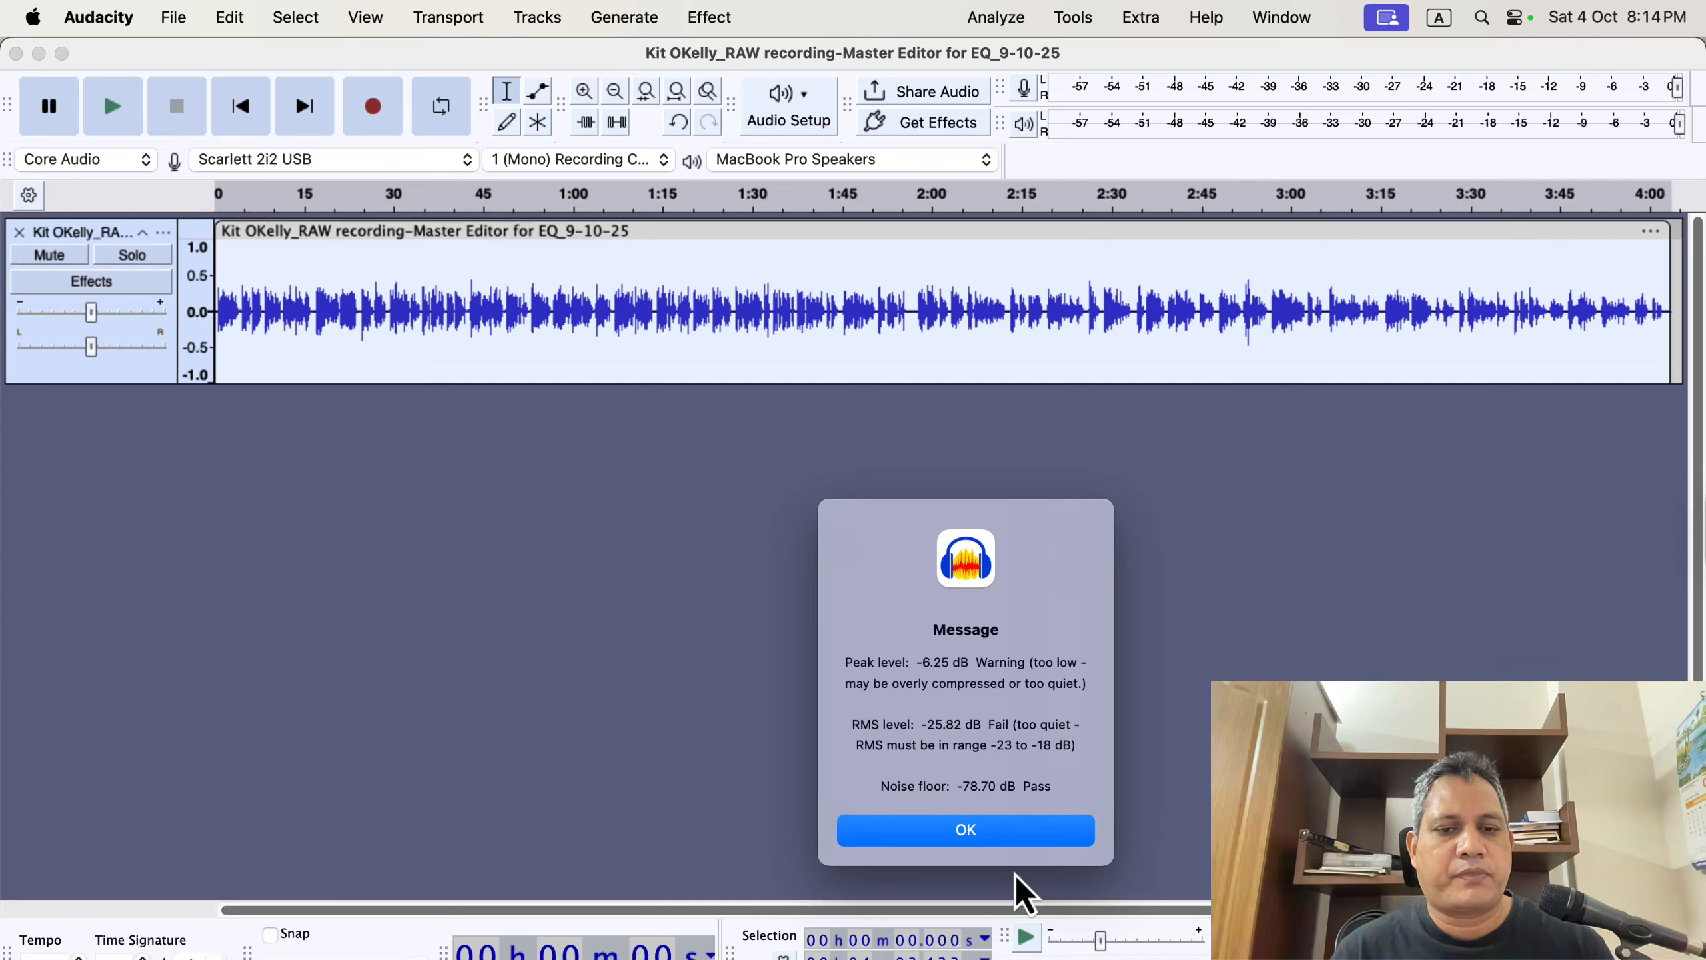
click(972, 836)
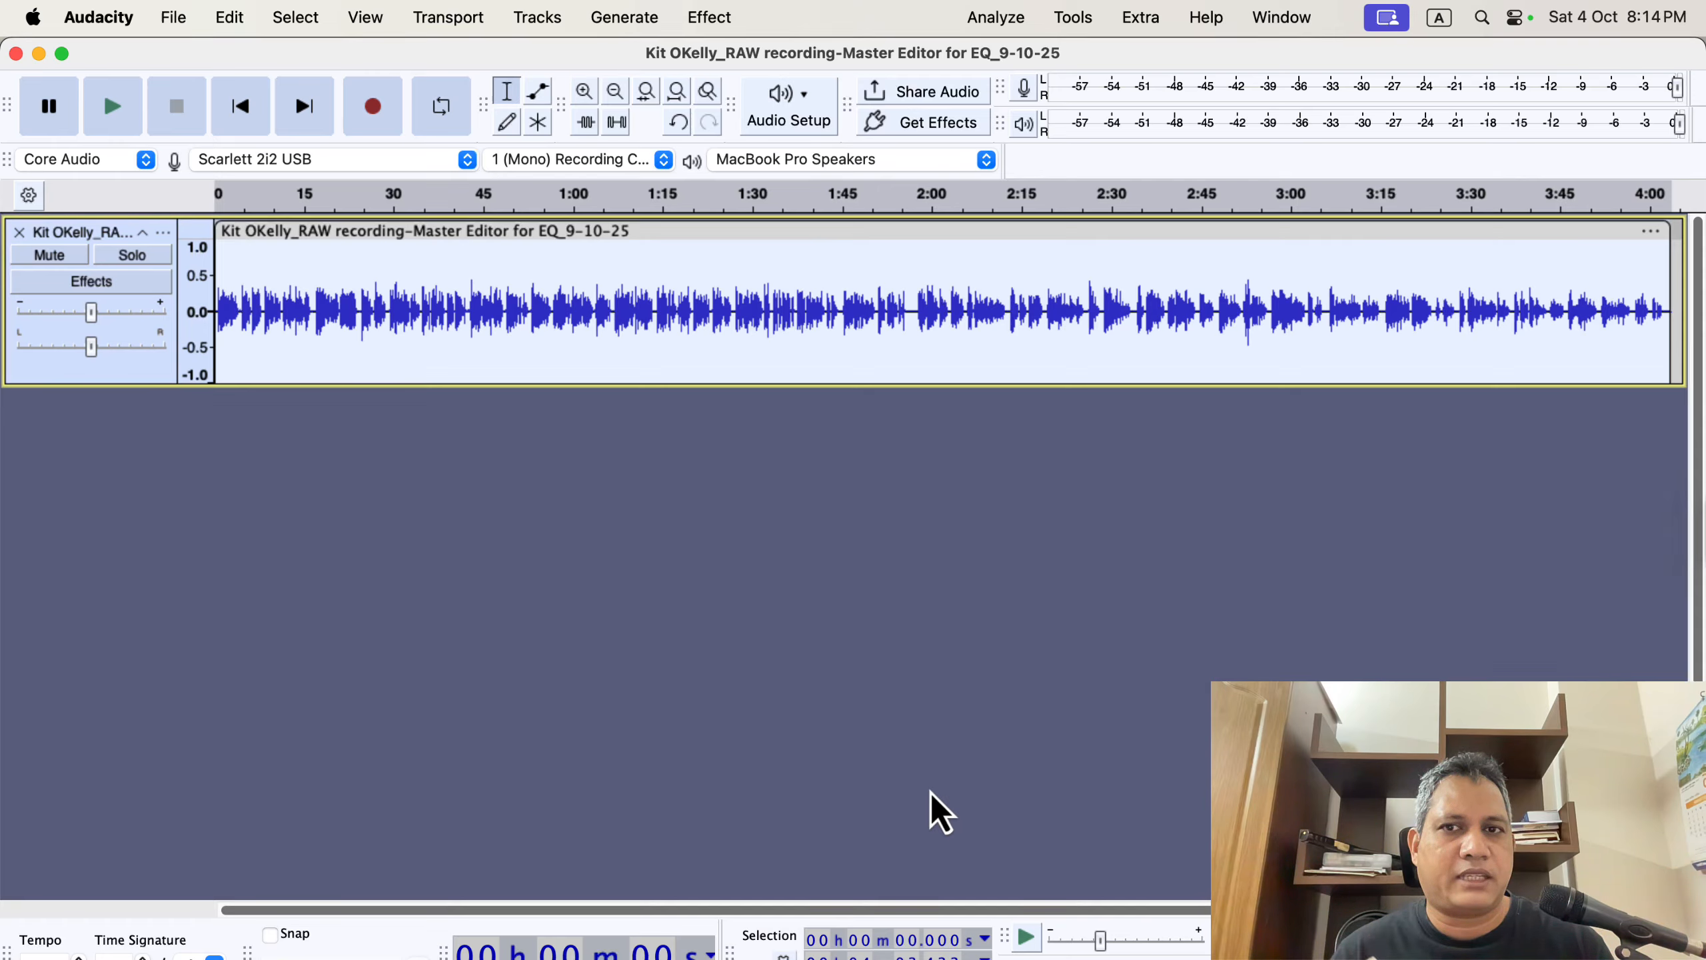
Normalize the track again to a peak amplitude of -3.0 dB.
click(710, 17)
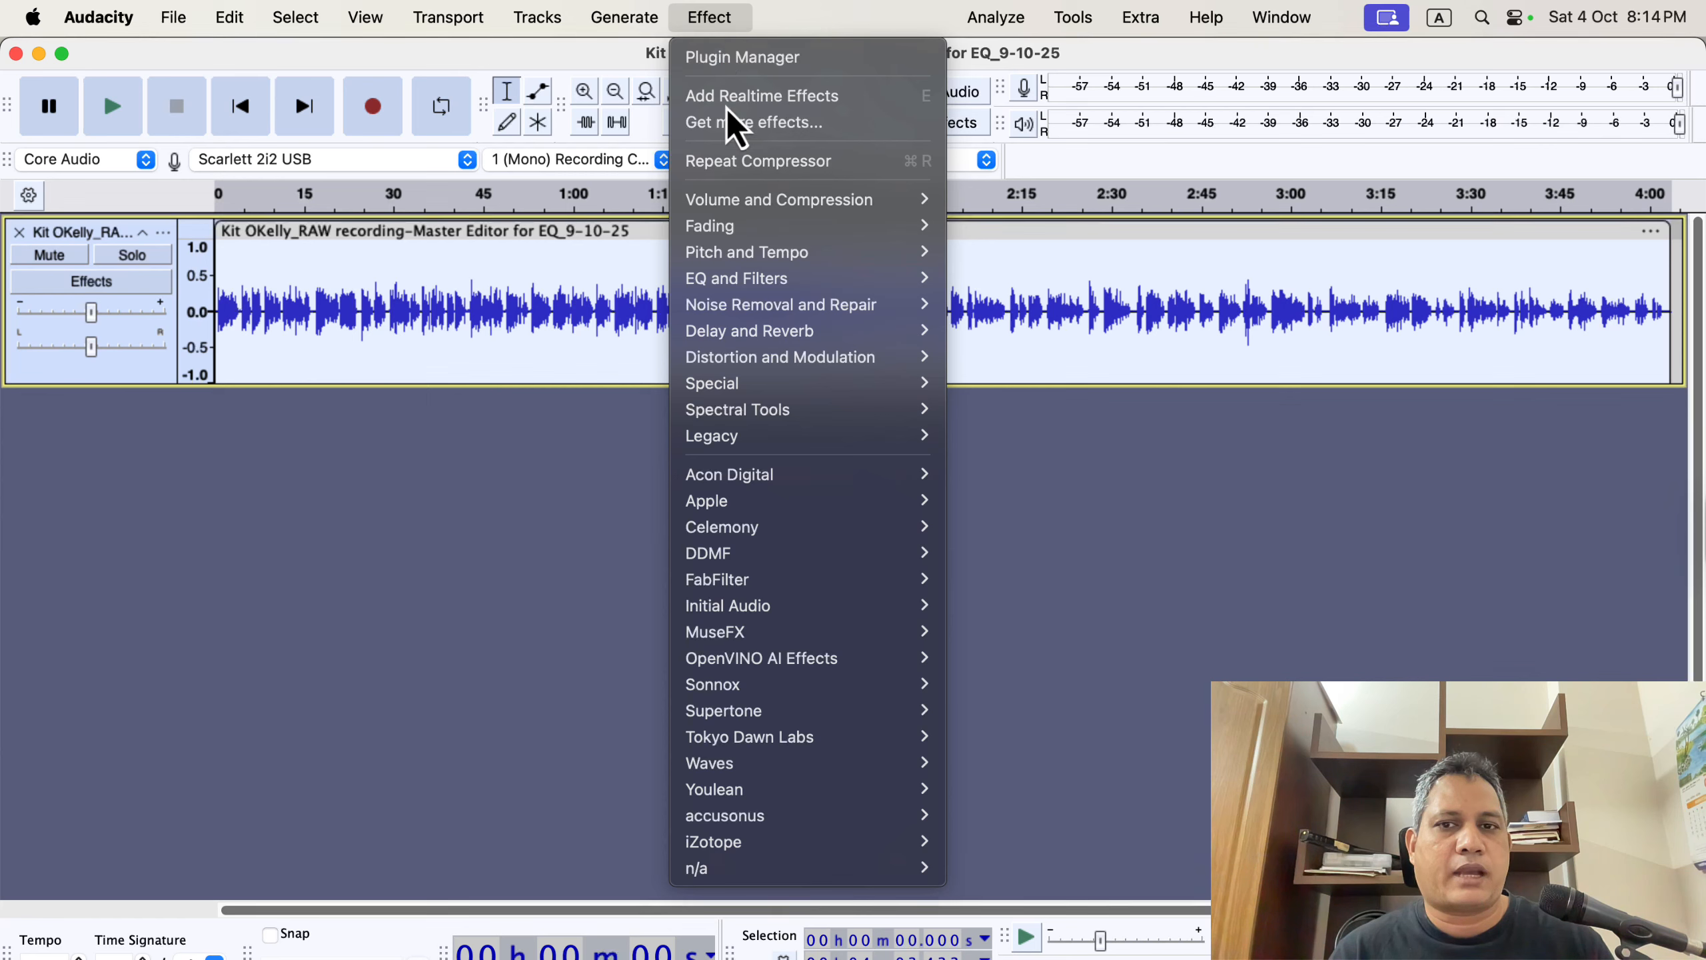
mouse_move(773, 210)
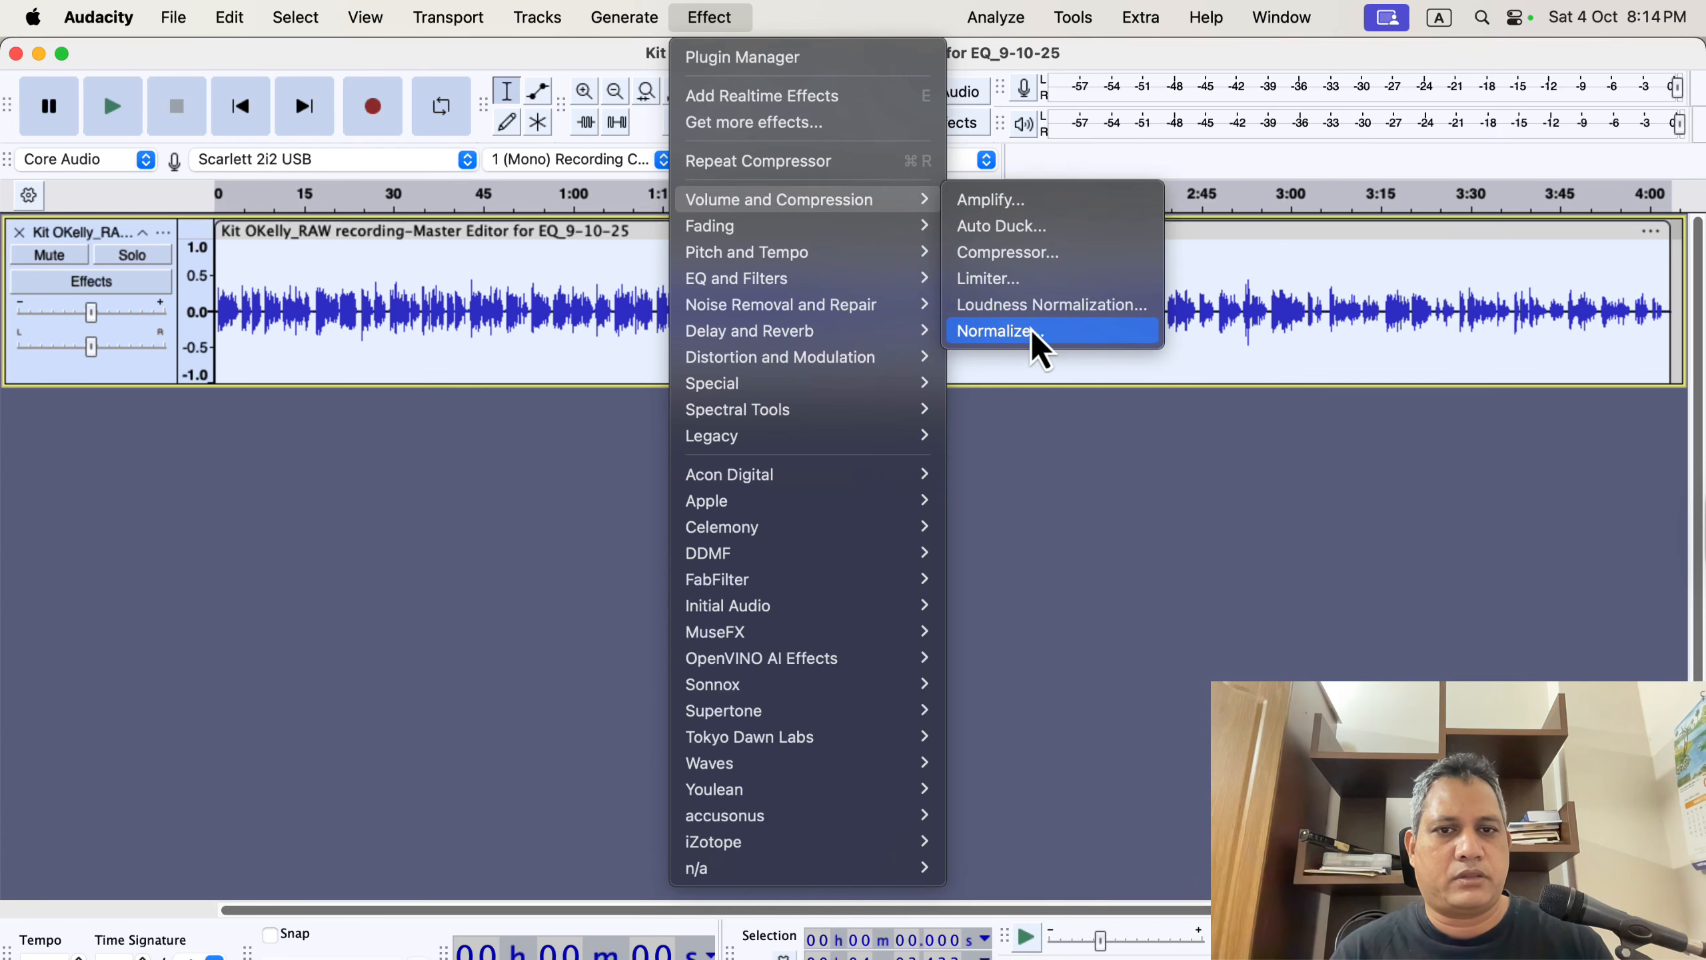
click(1083, 333)
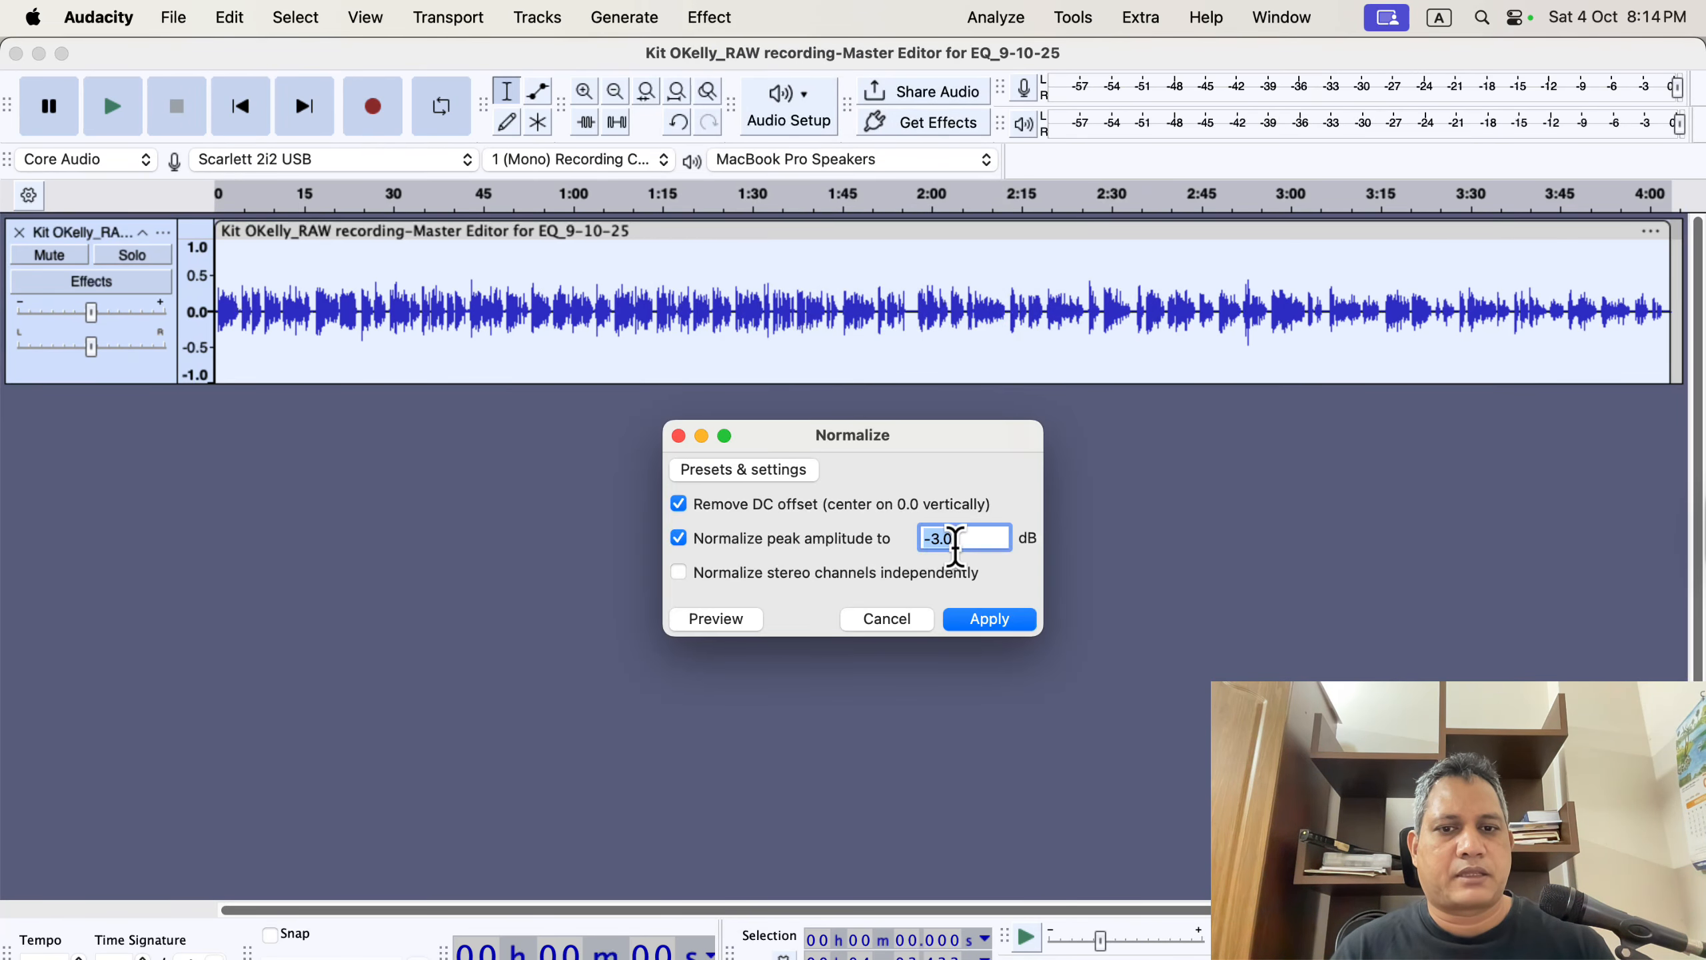
click(991, 622)
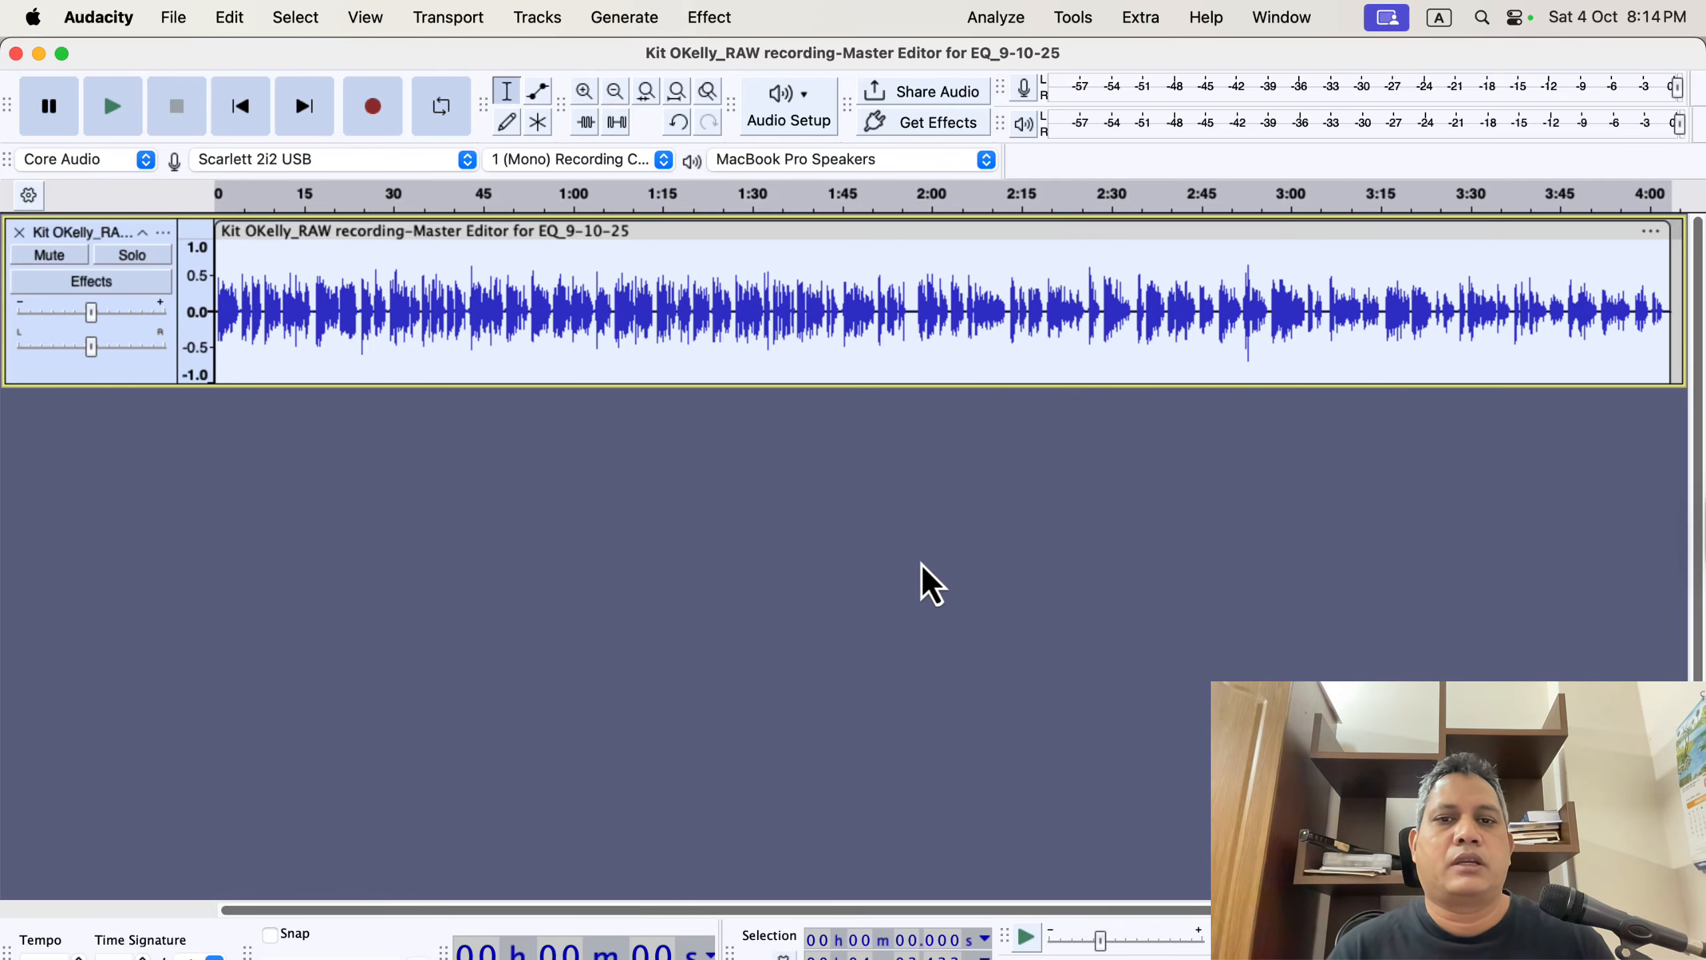
Run ACX Check on the re-normalized track and review the peak and RMS levels.
click(1011, 18)
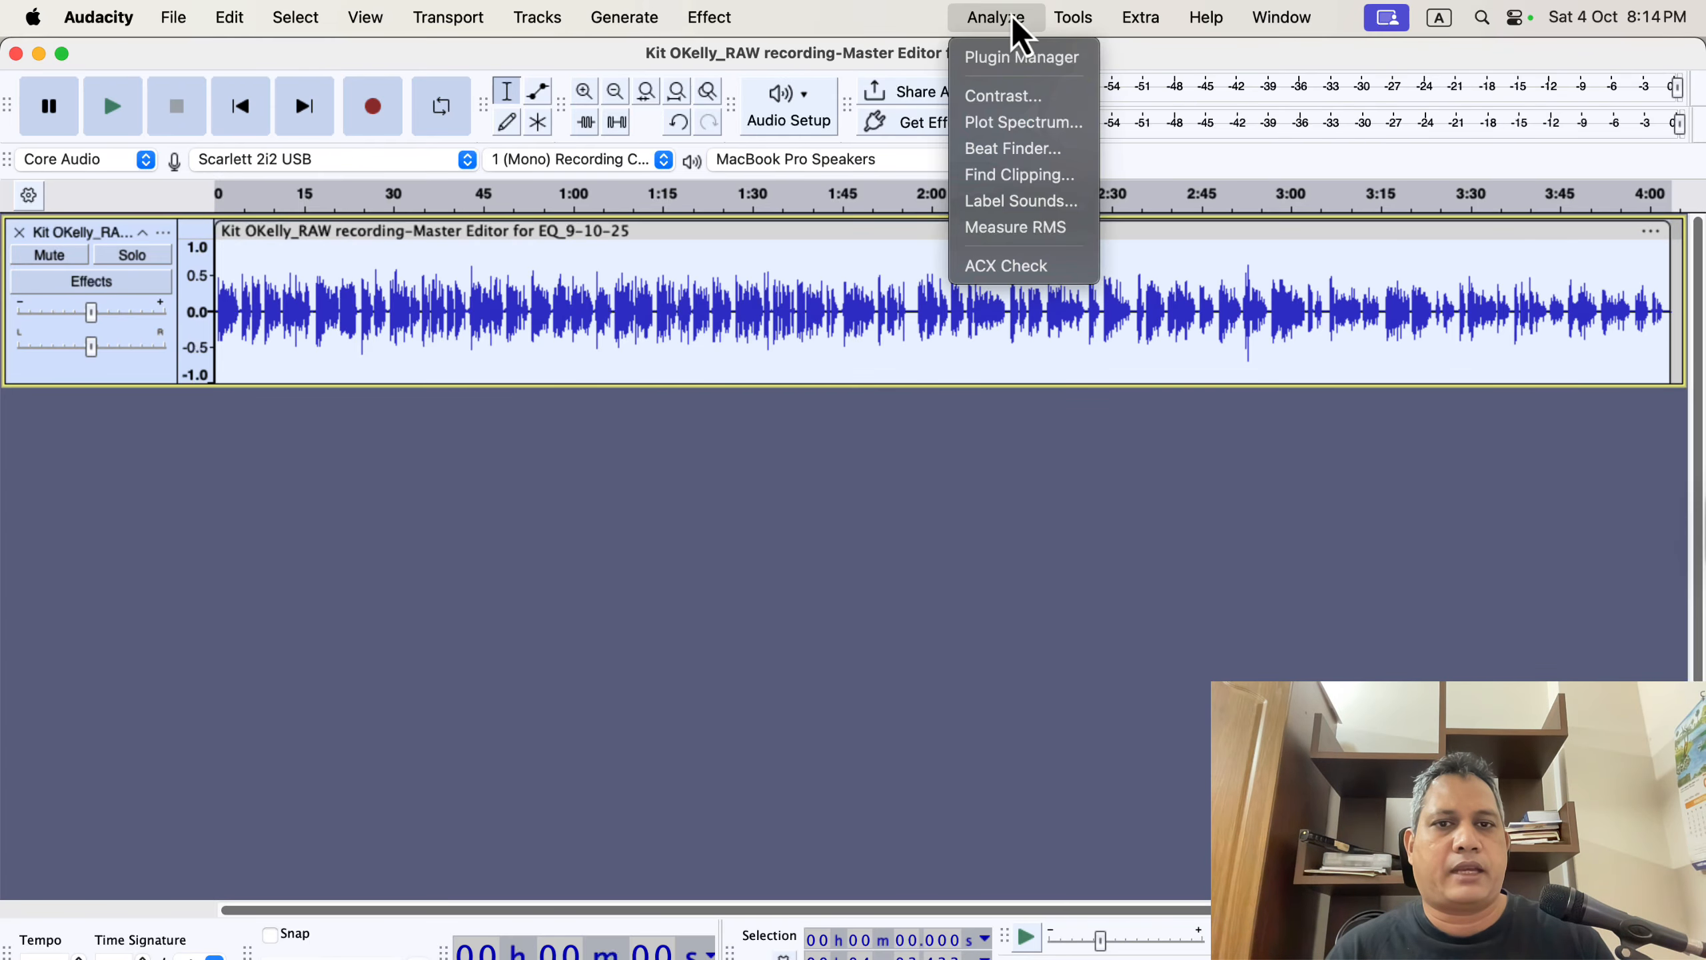
click(1070, 269)
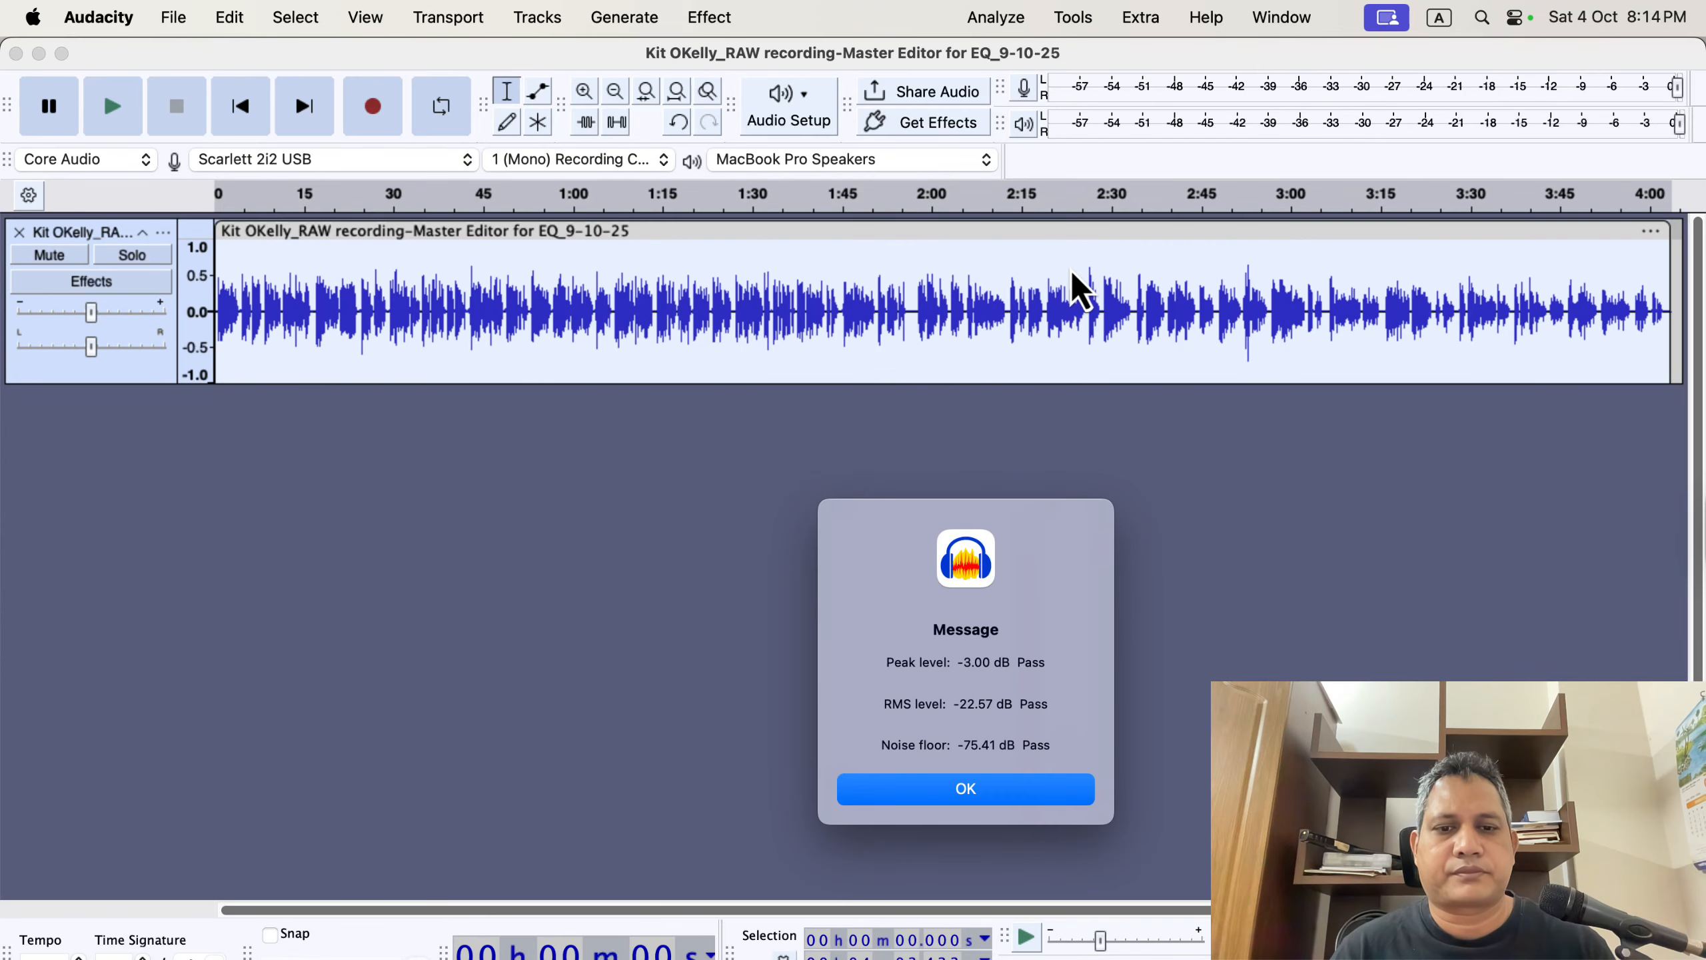
drag(951, 663, 1026, 664)
drag(952, 704, 1028, 706)
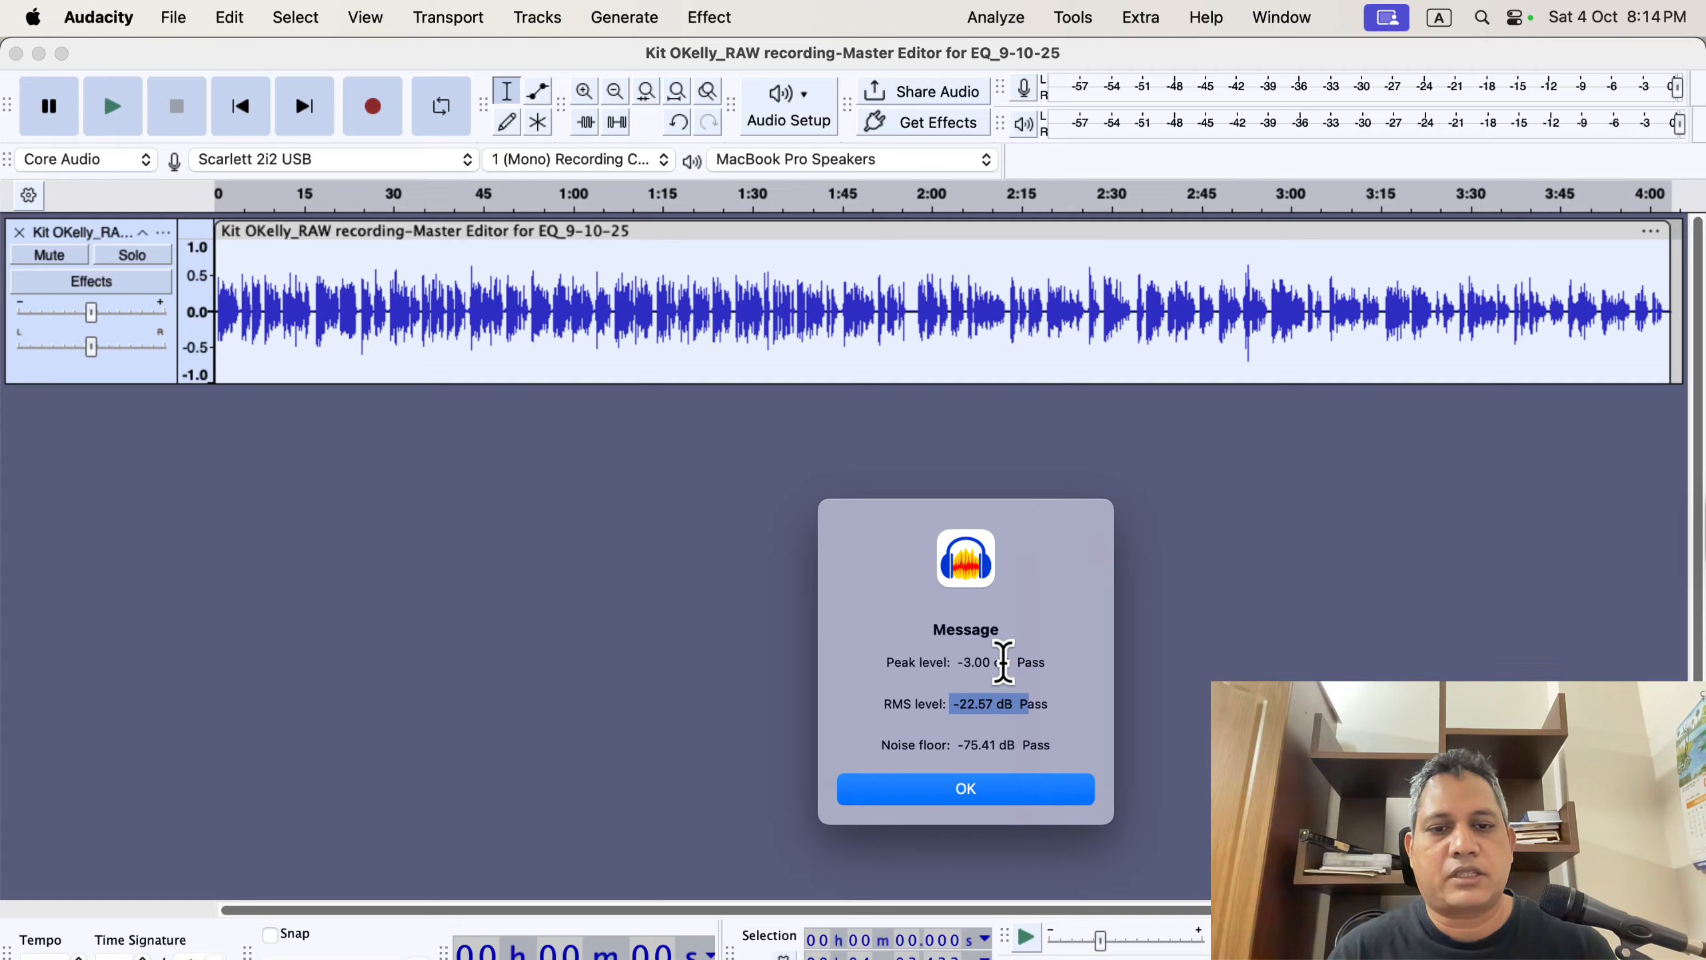
click(1048, 702)
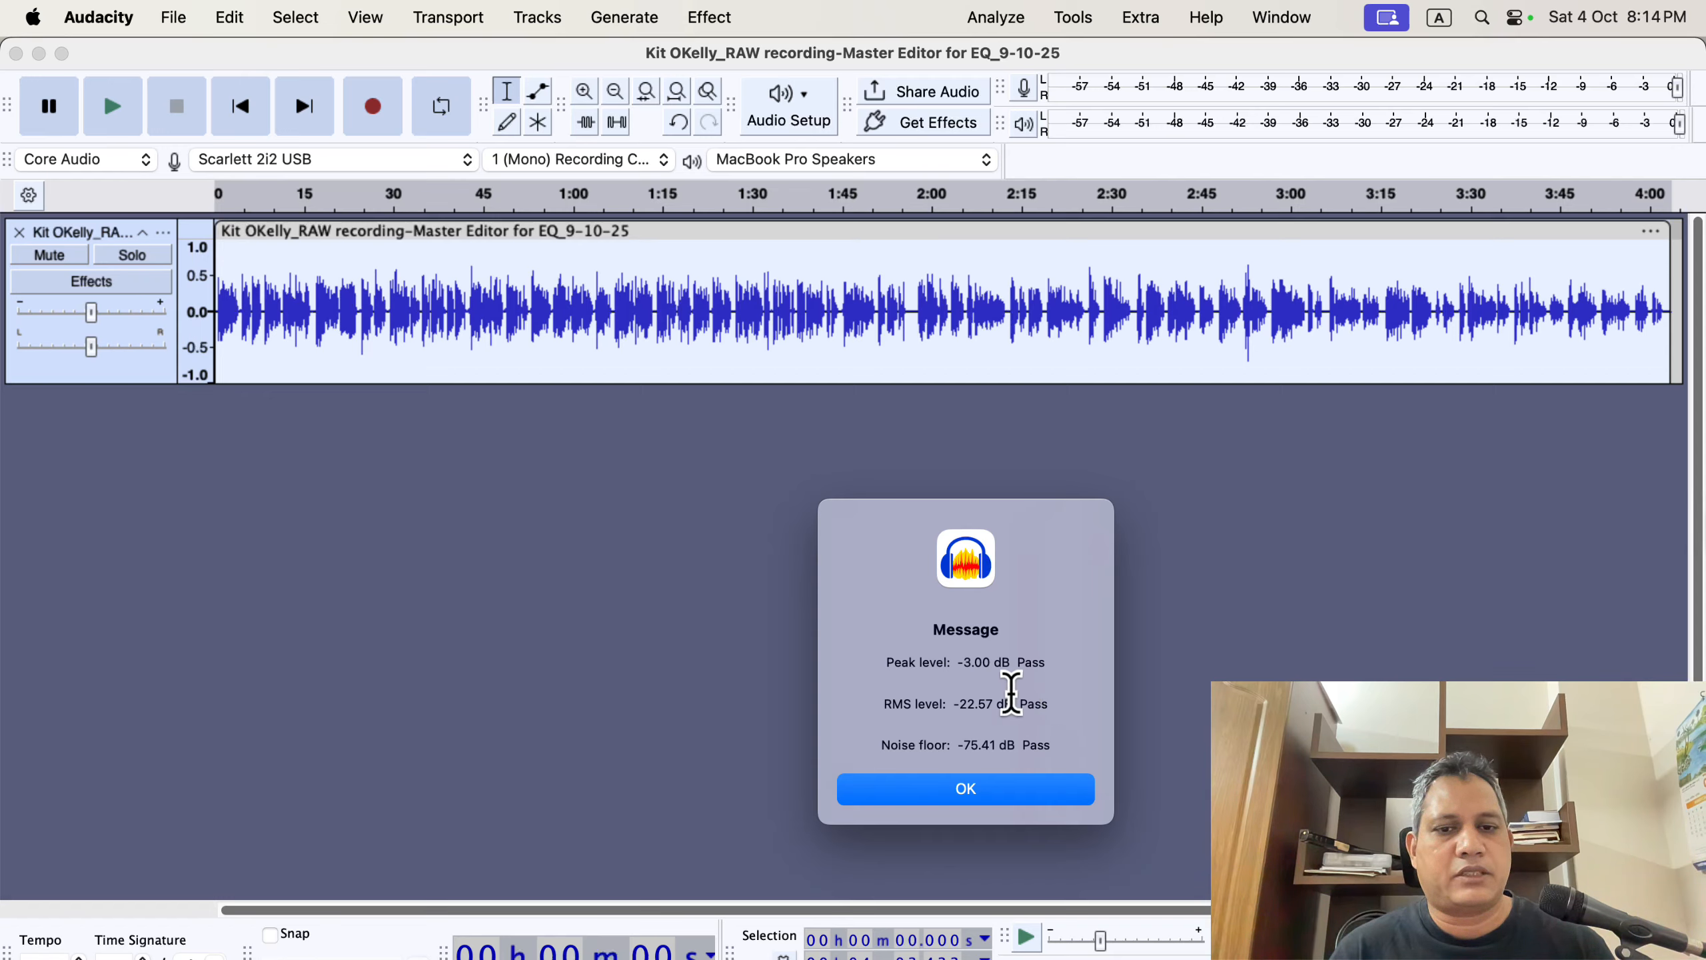
drag(954, 662, 1028, 662)
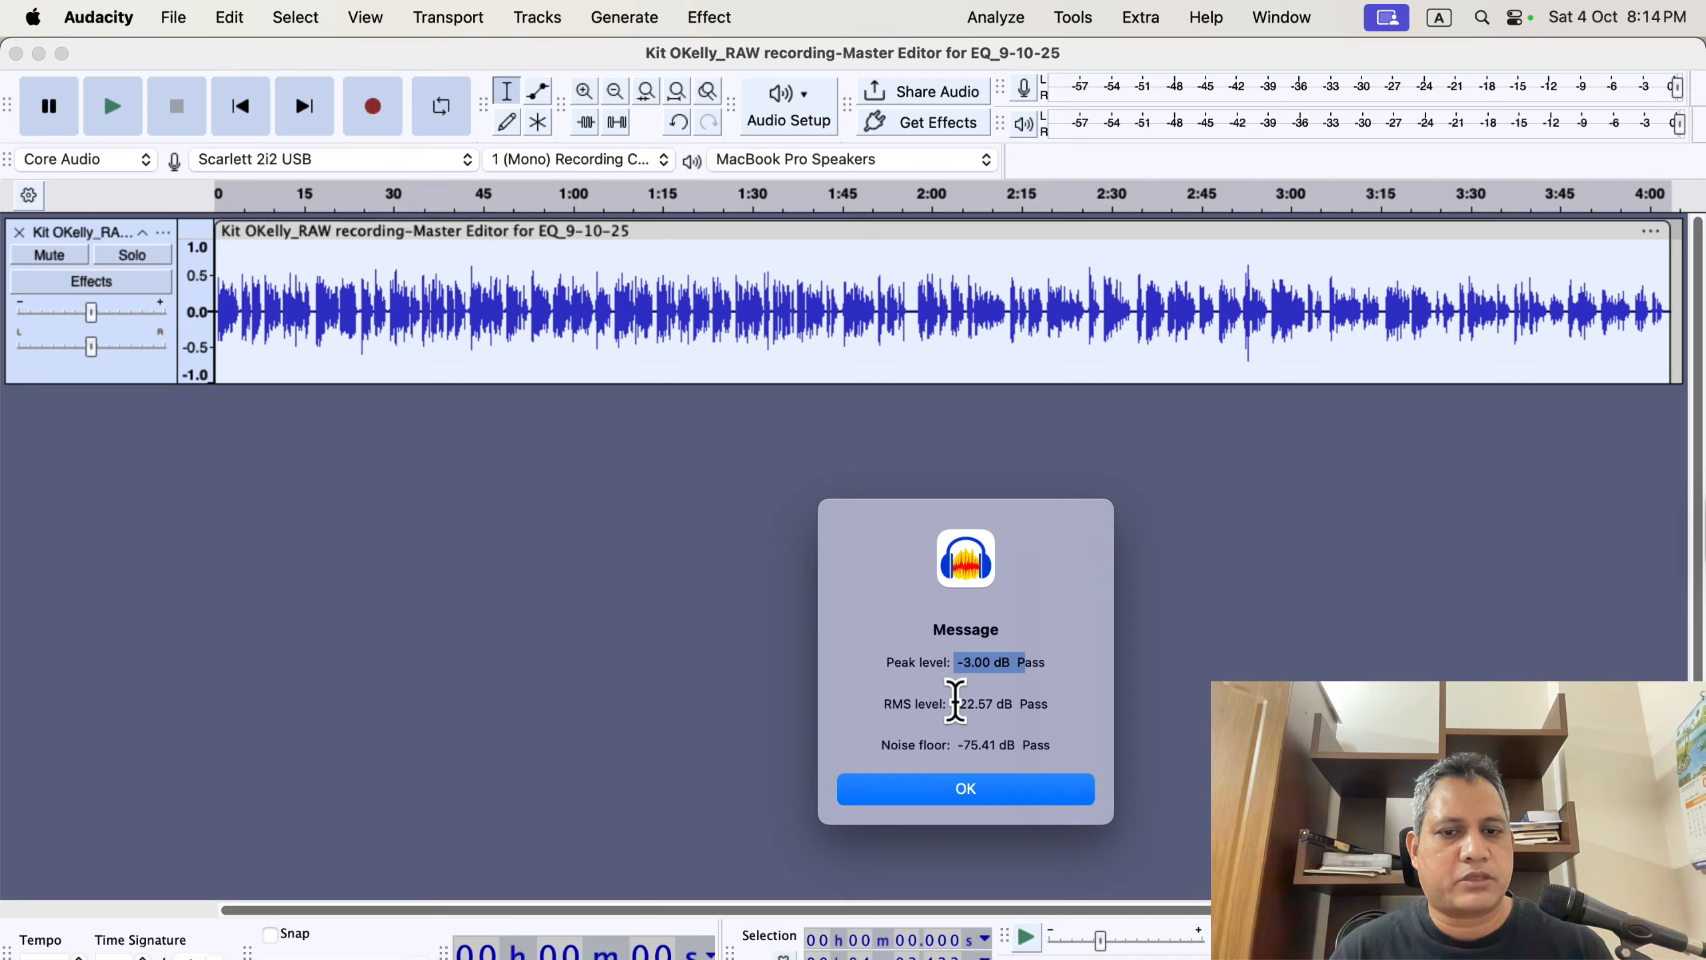
drag(959, 704, 1013, 706)
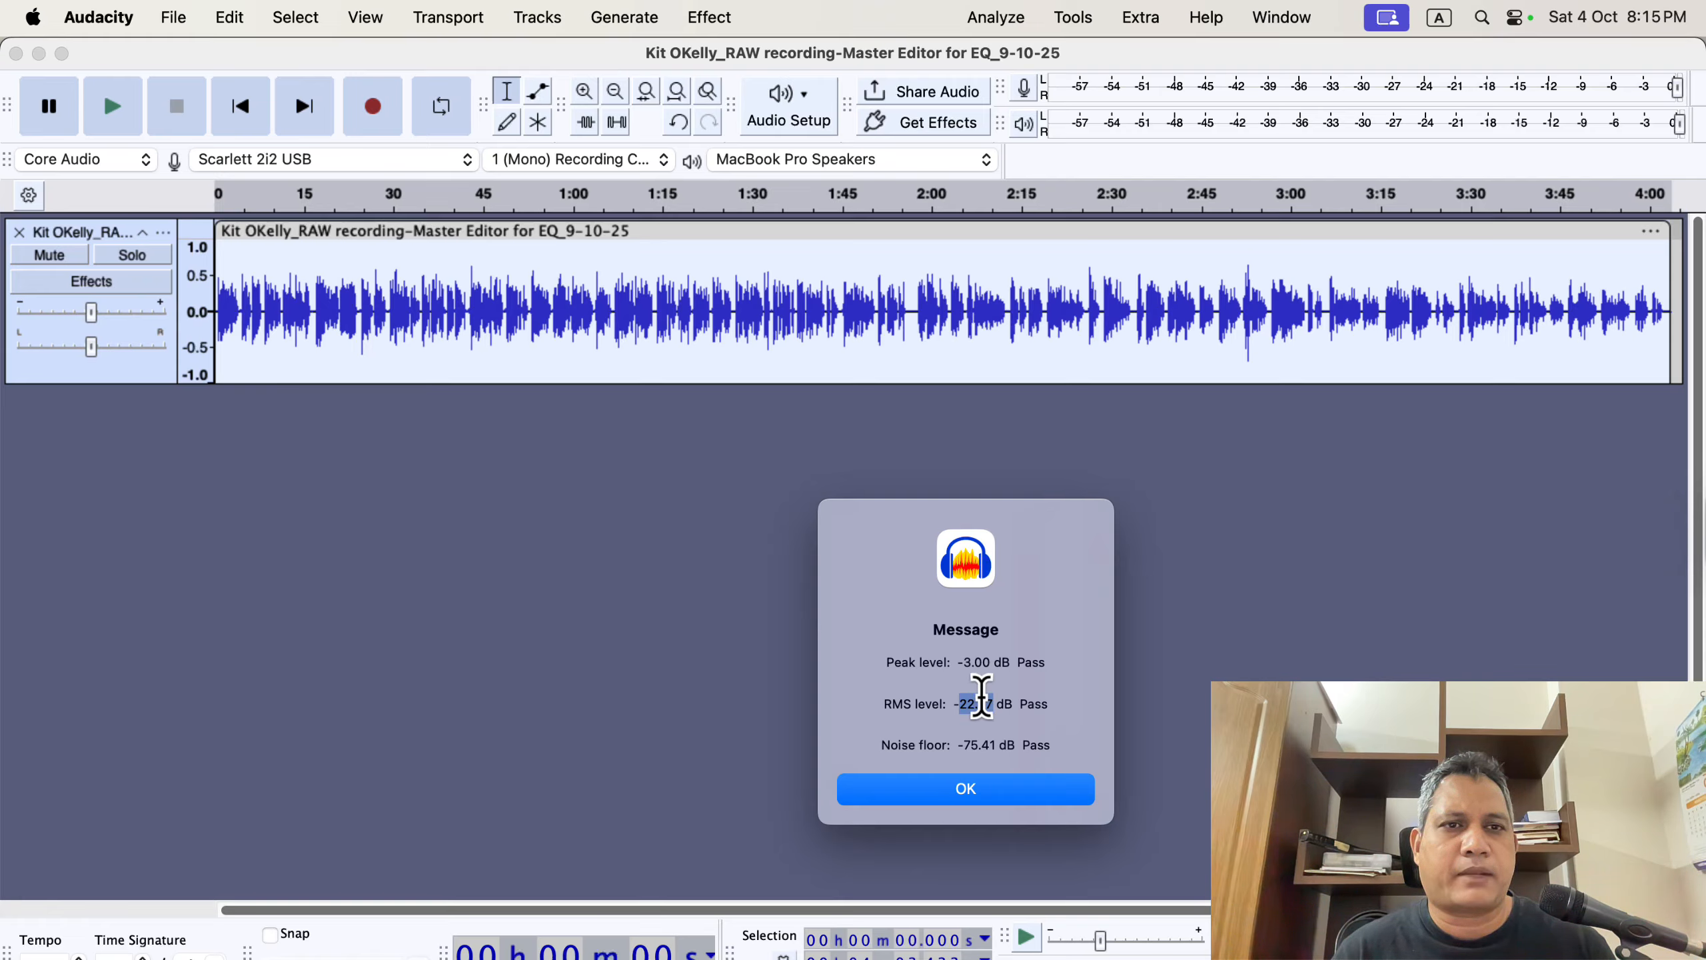
click(971, 789)
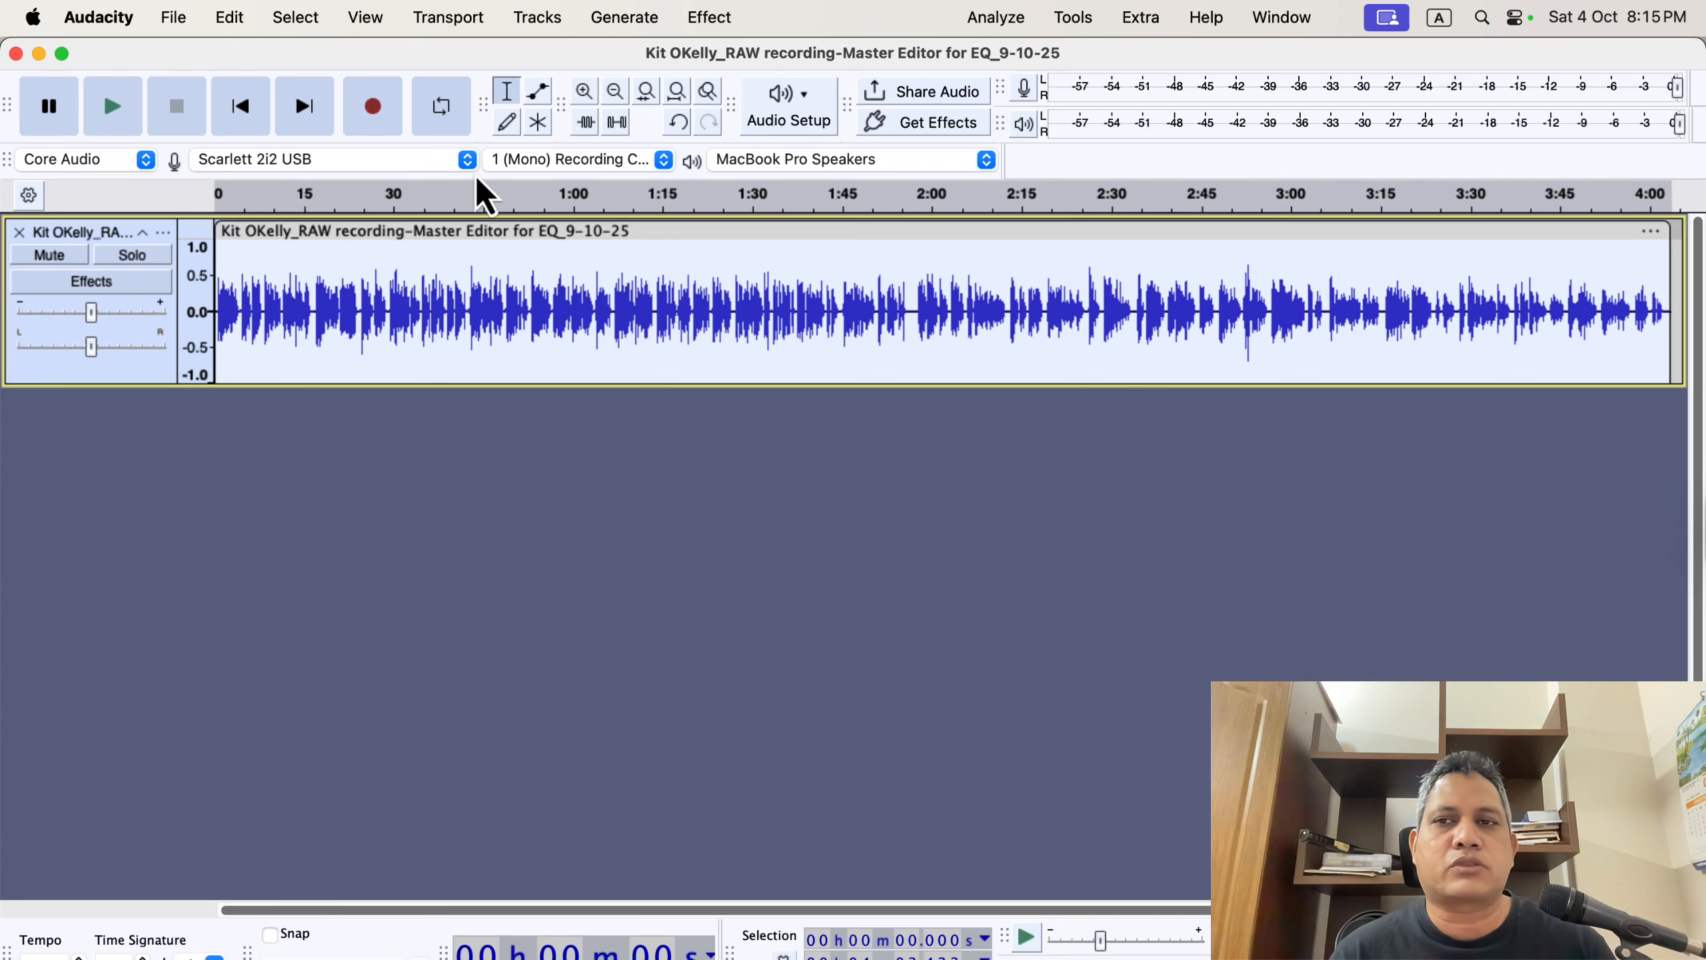
Open the History and revert the project to the first Normalize step.
click(372, 26)
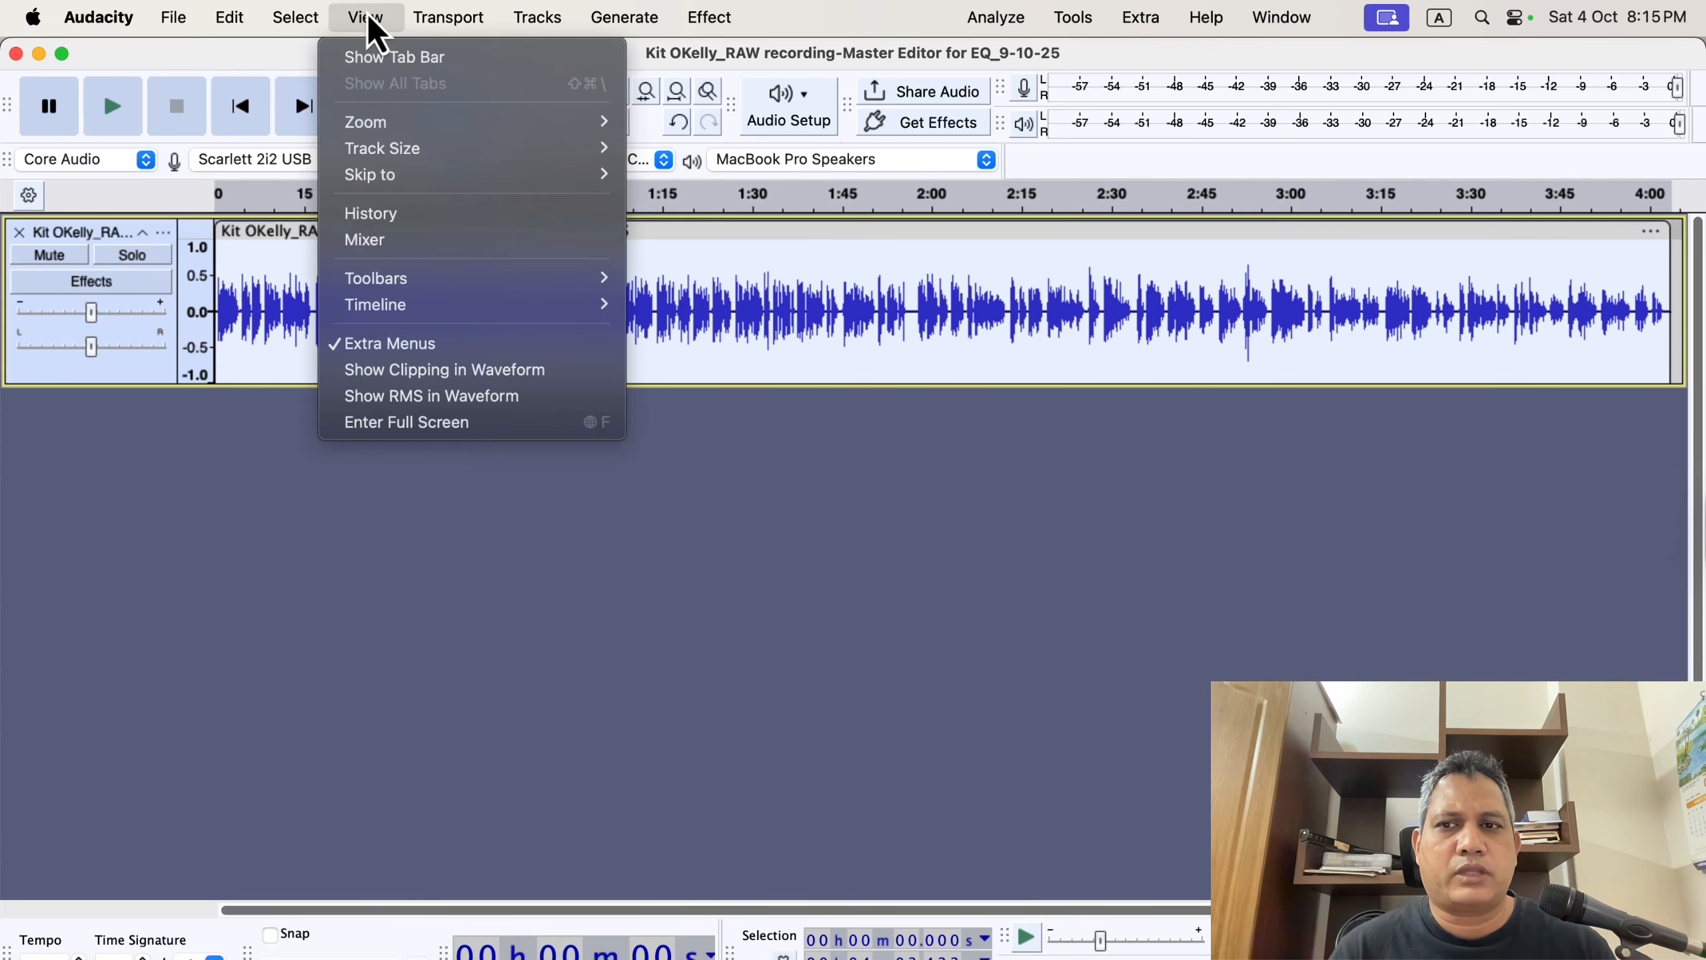
click(406, 214)
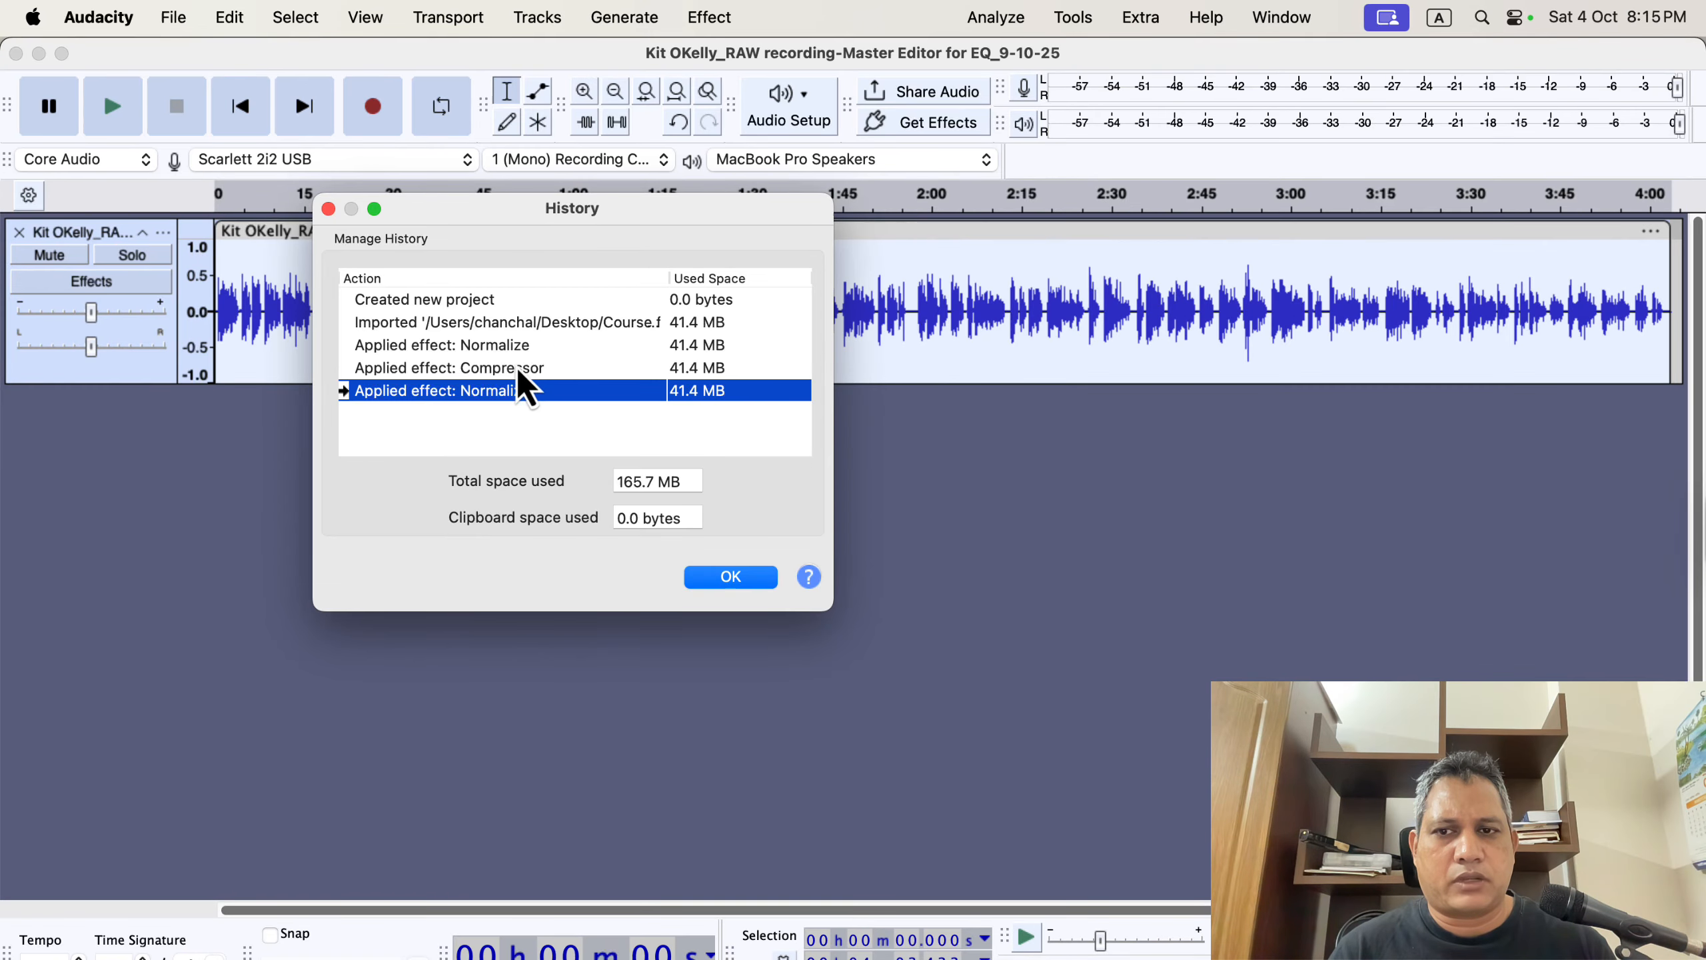
click(528, 346)
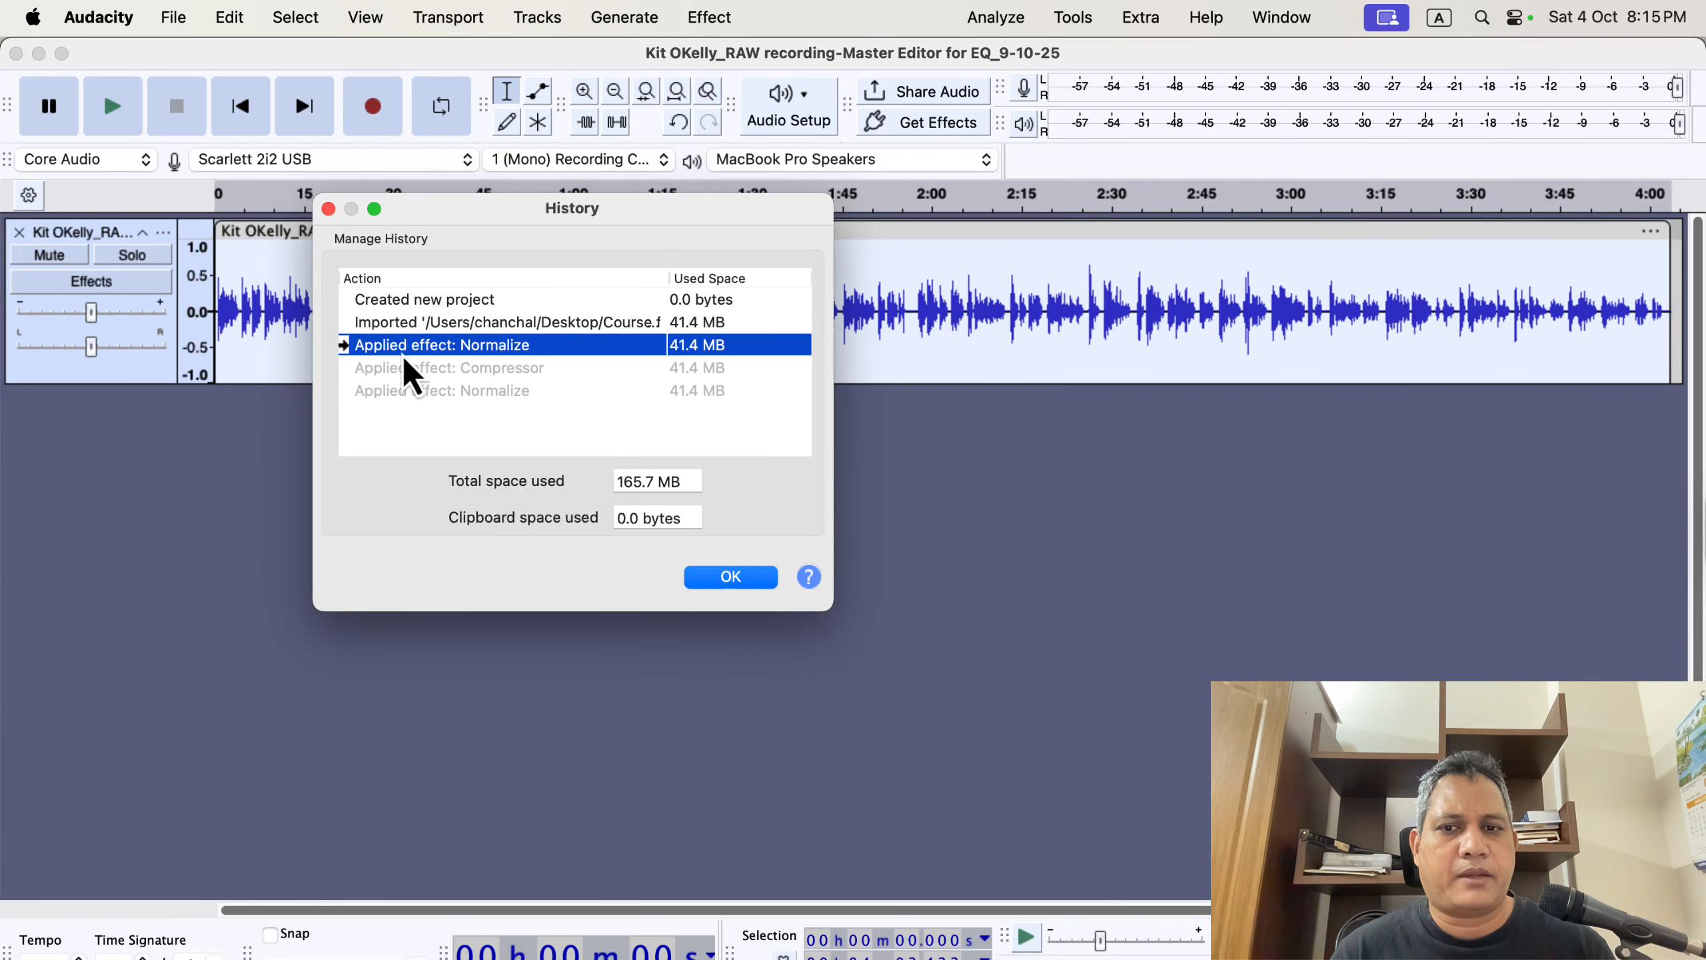
click(729, 583)
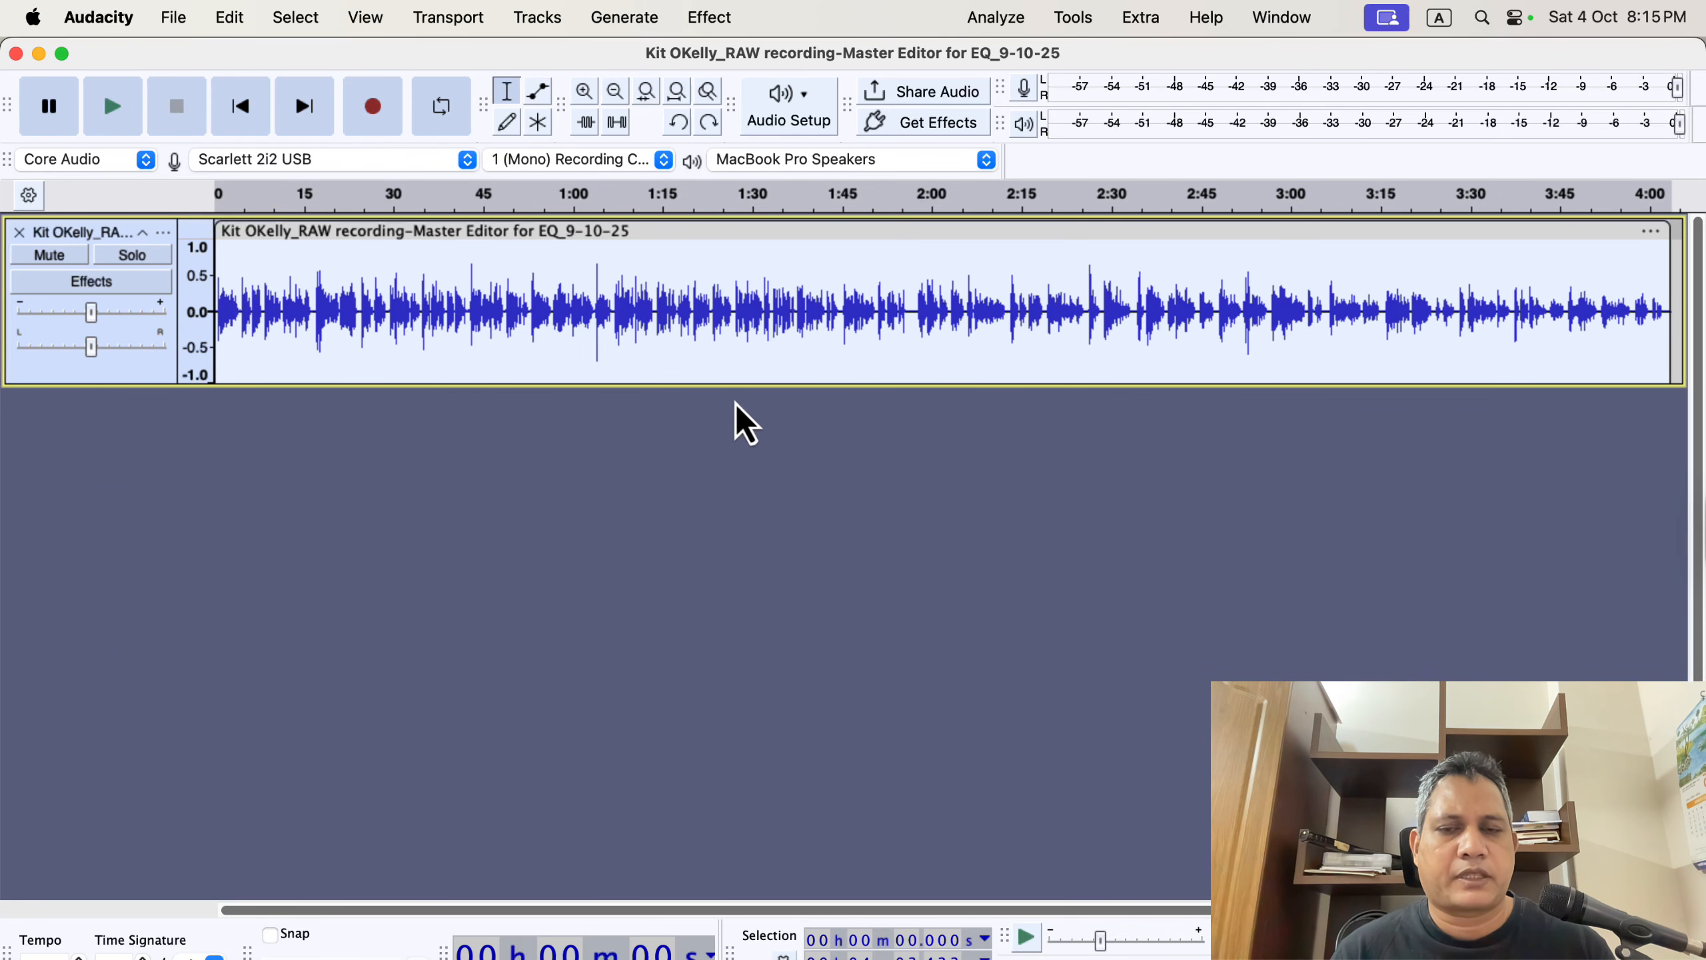
Run ACX Check on the reverted track and close the results.
click(982, 17)
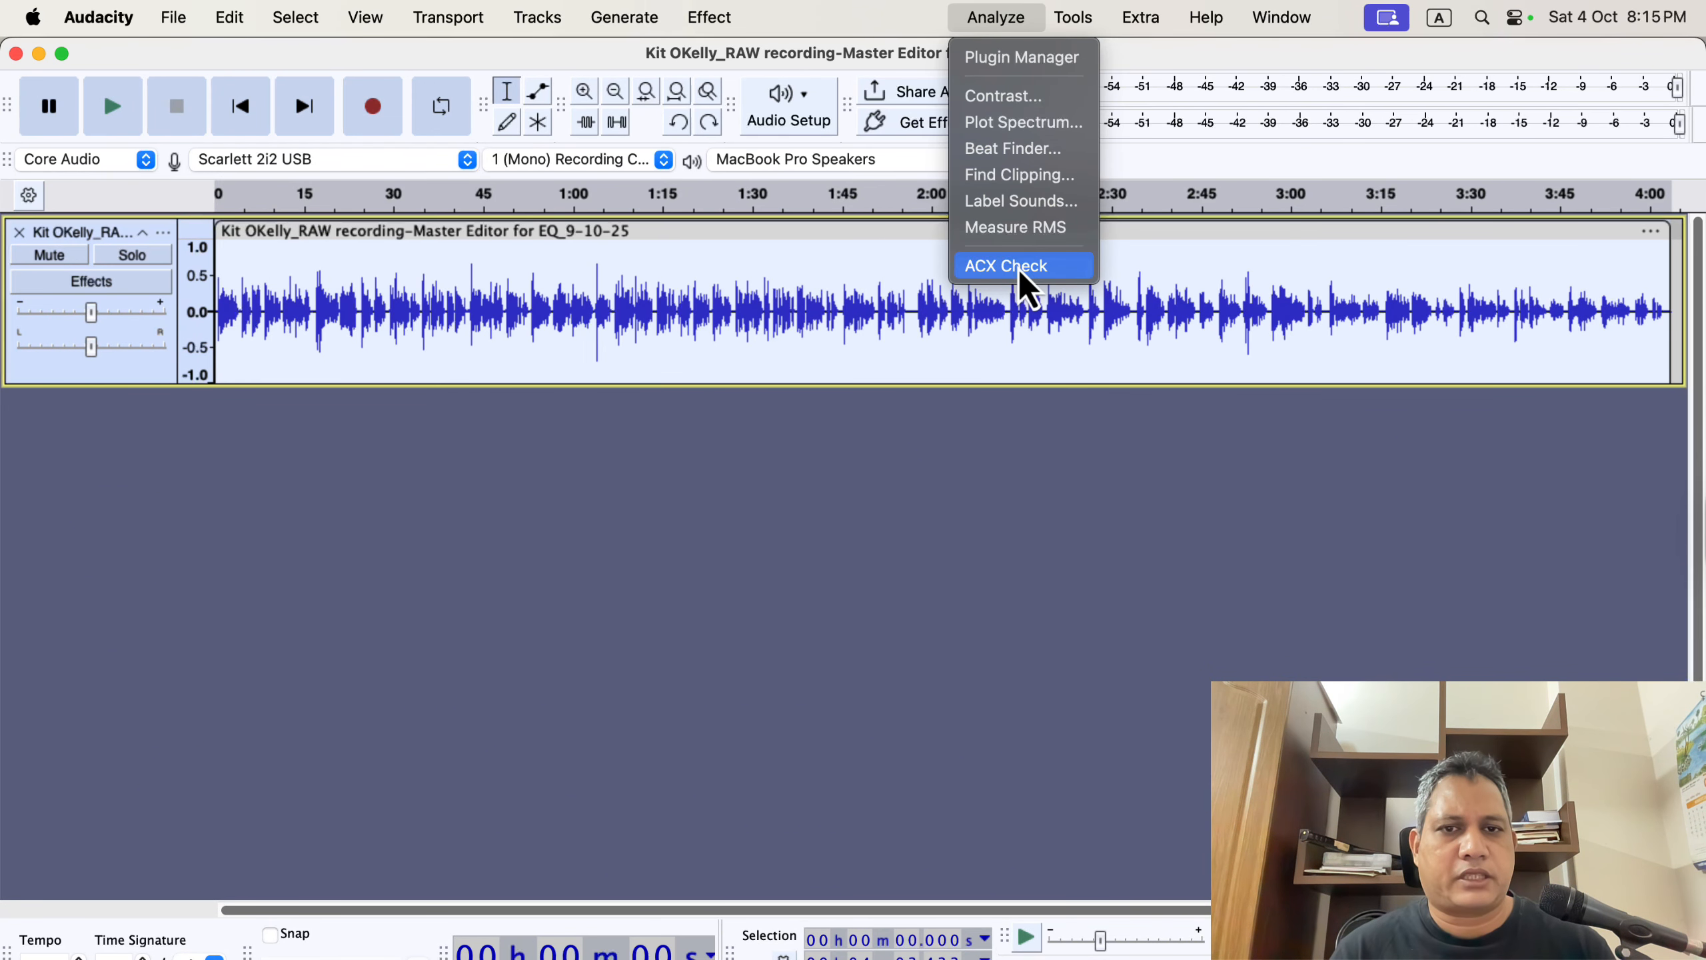
click(1072, 267)
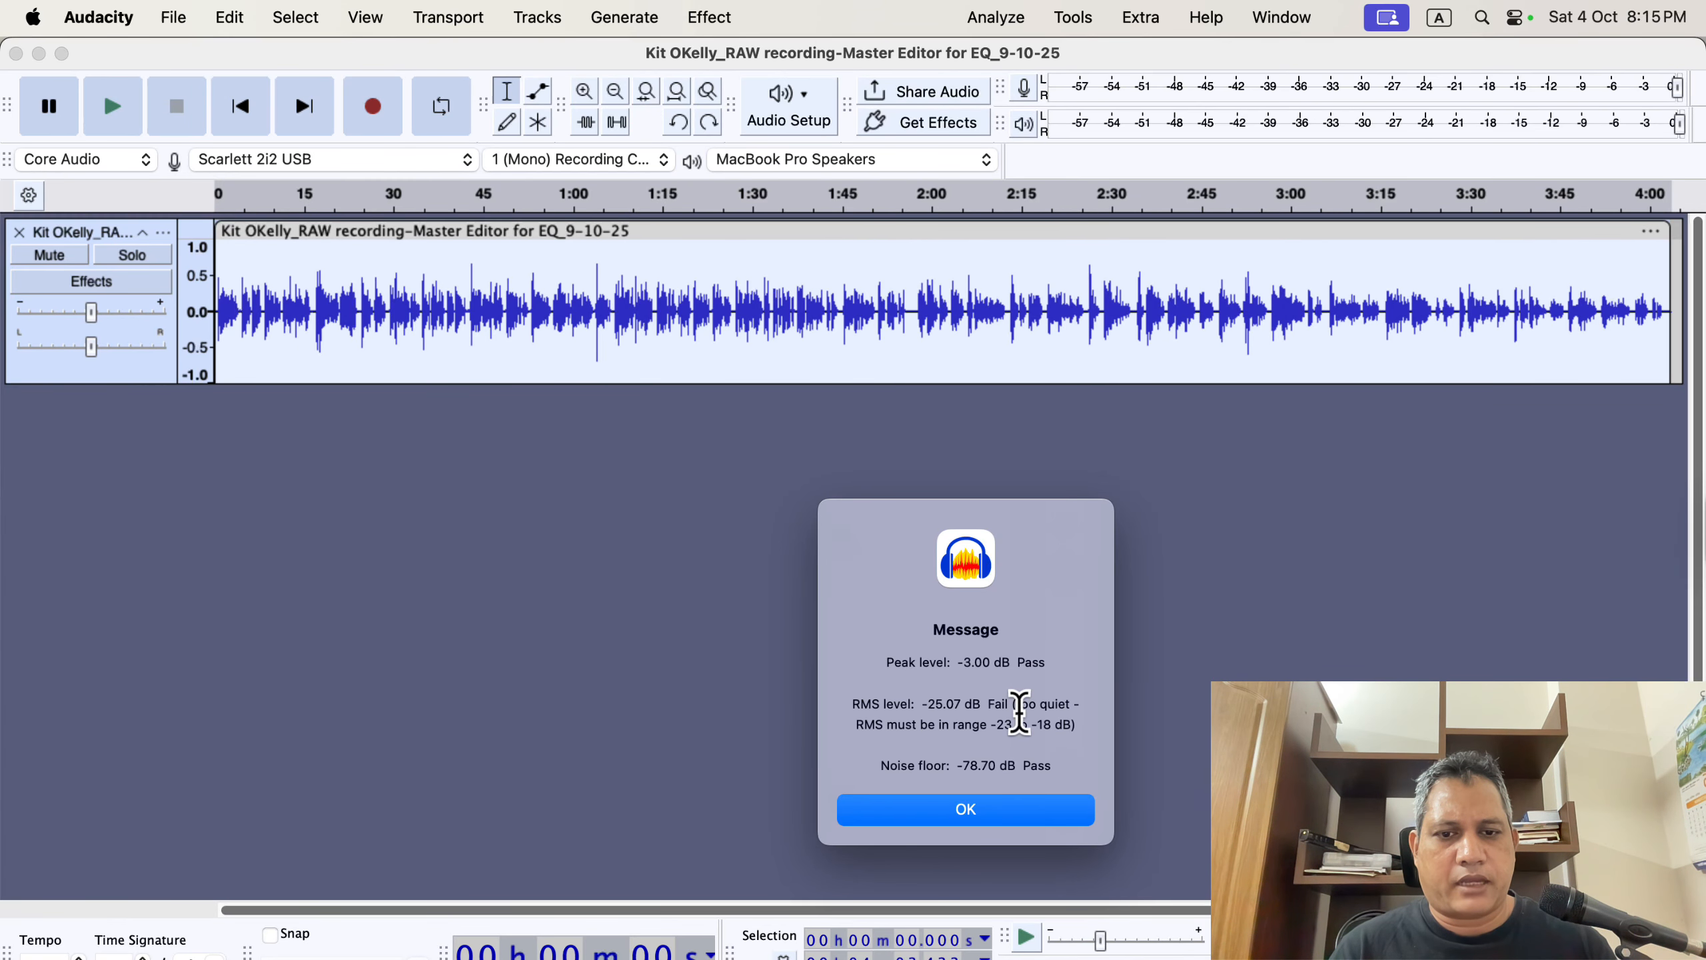
click(1077, 805)
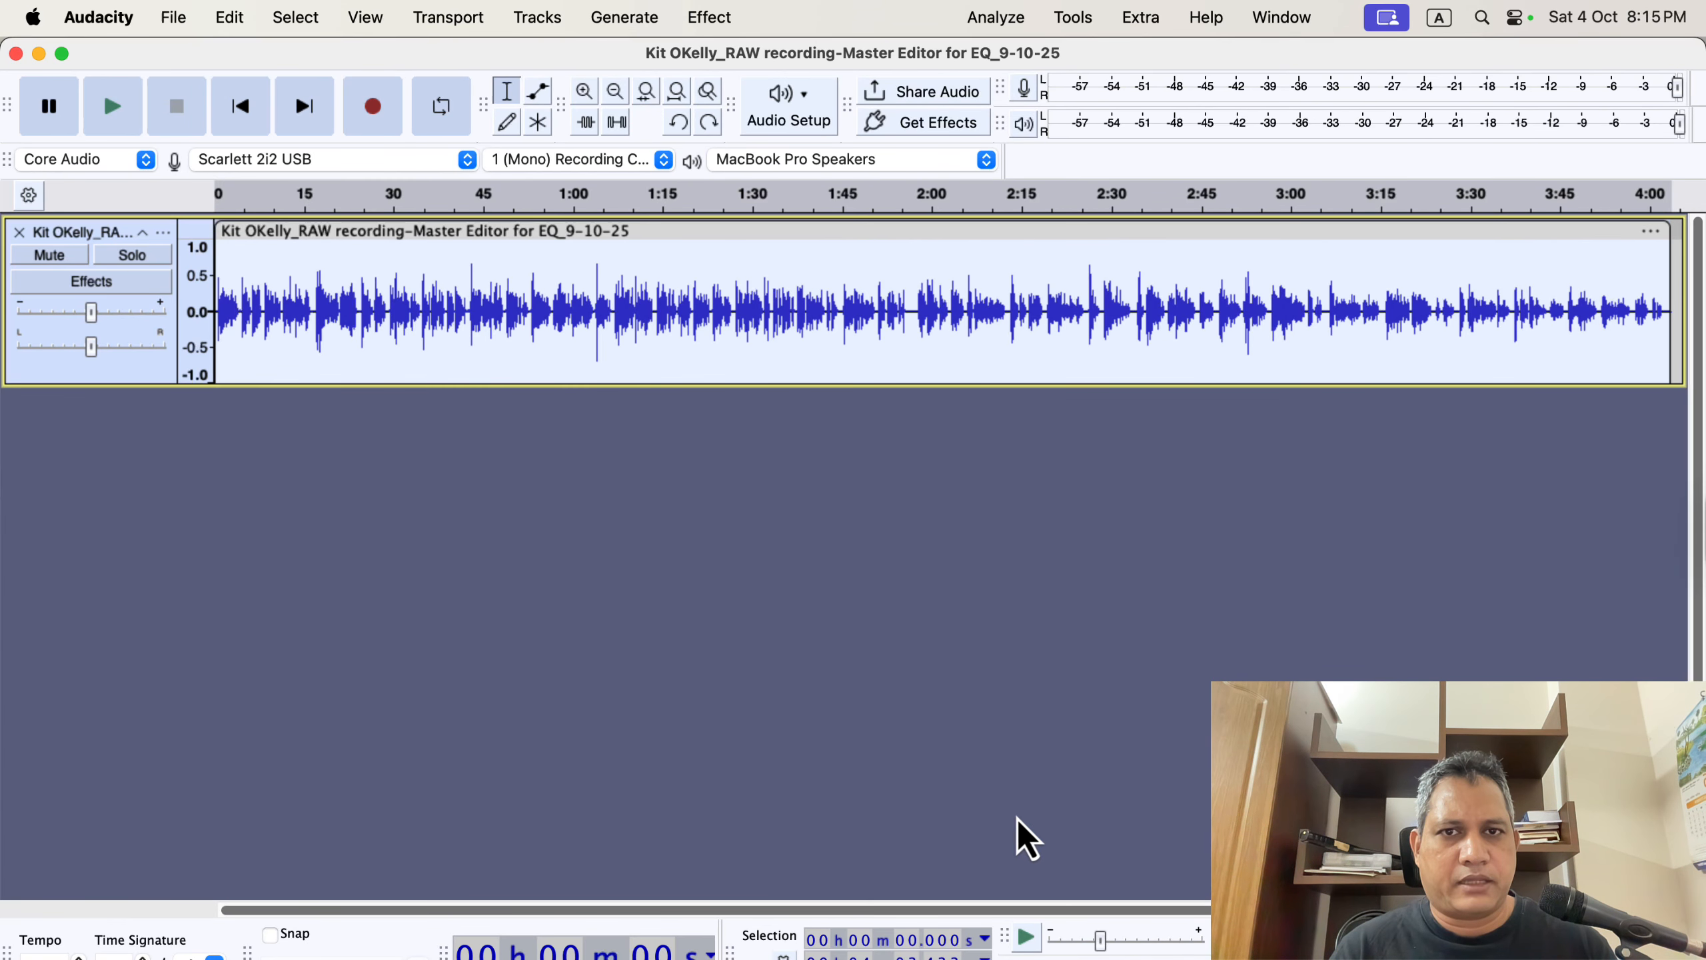
Apply the Compressor to the track with a ratio of 3.1 and a threshold of -15.3 dB.
click(705, 17)
mouse_move(830, 210)
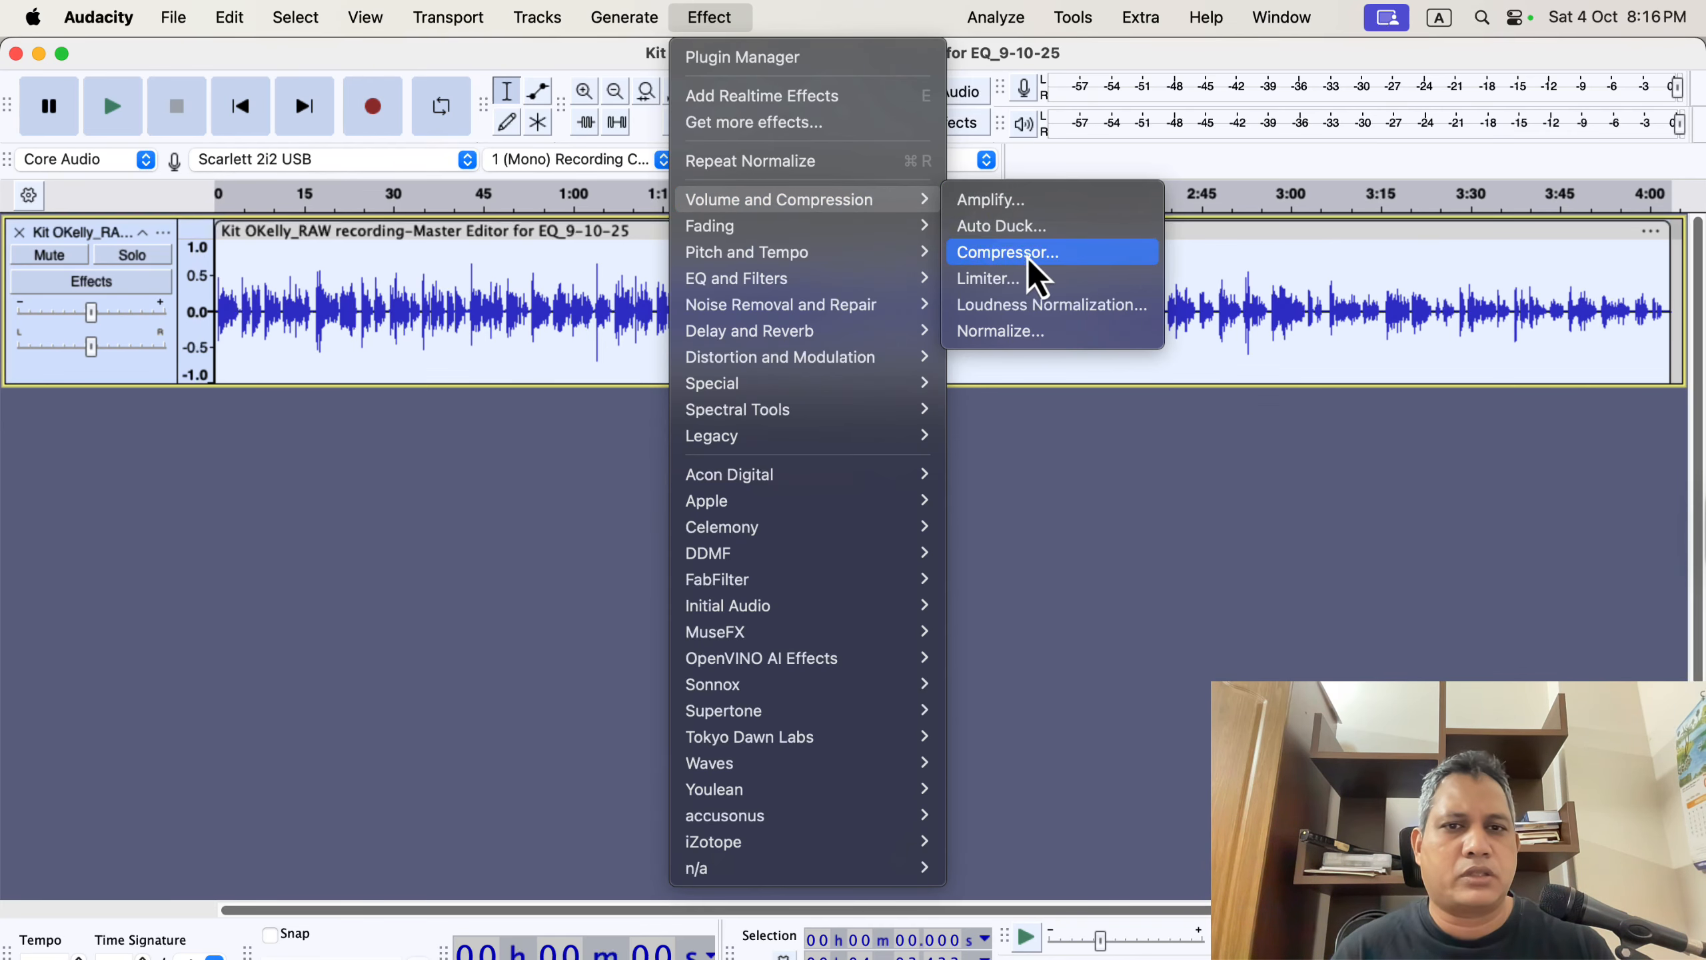
click(1090, 256)
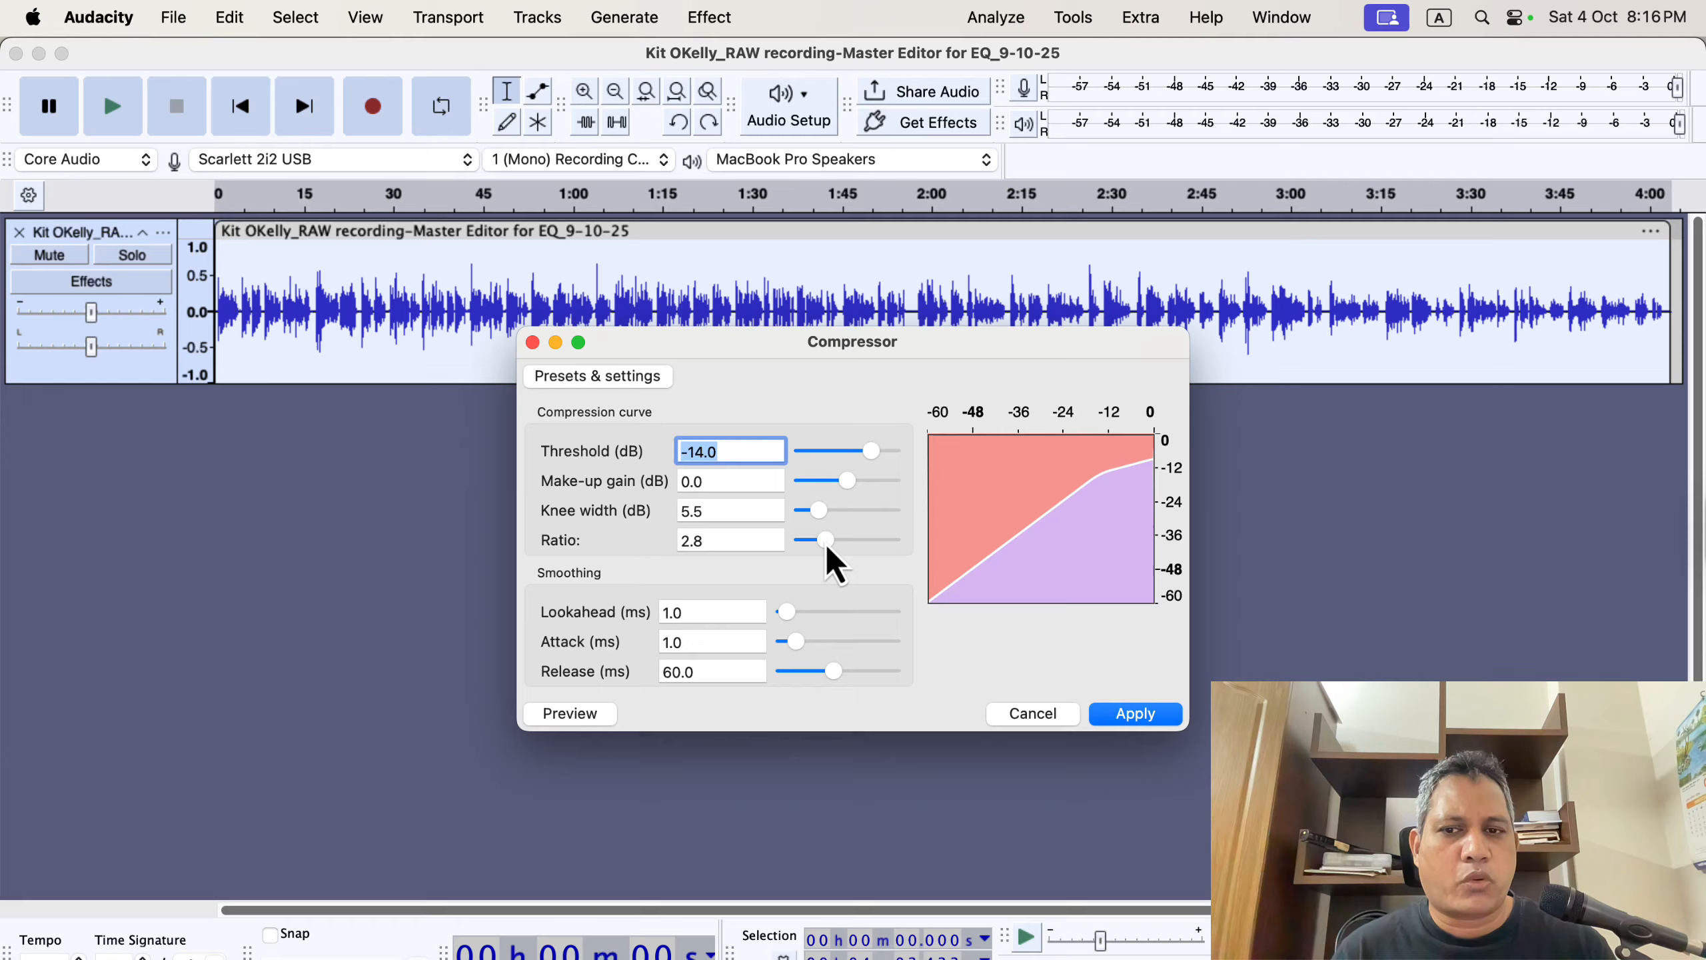
drag(826, 545, 829, 545)
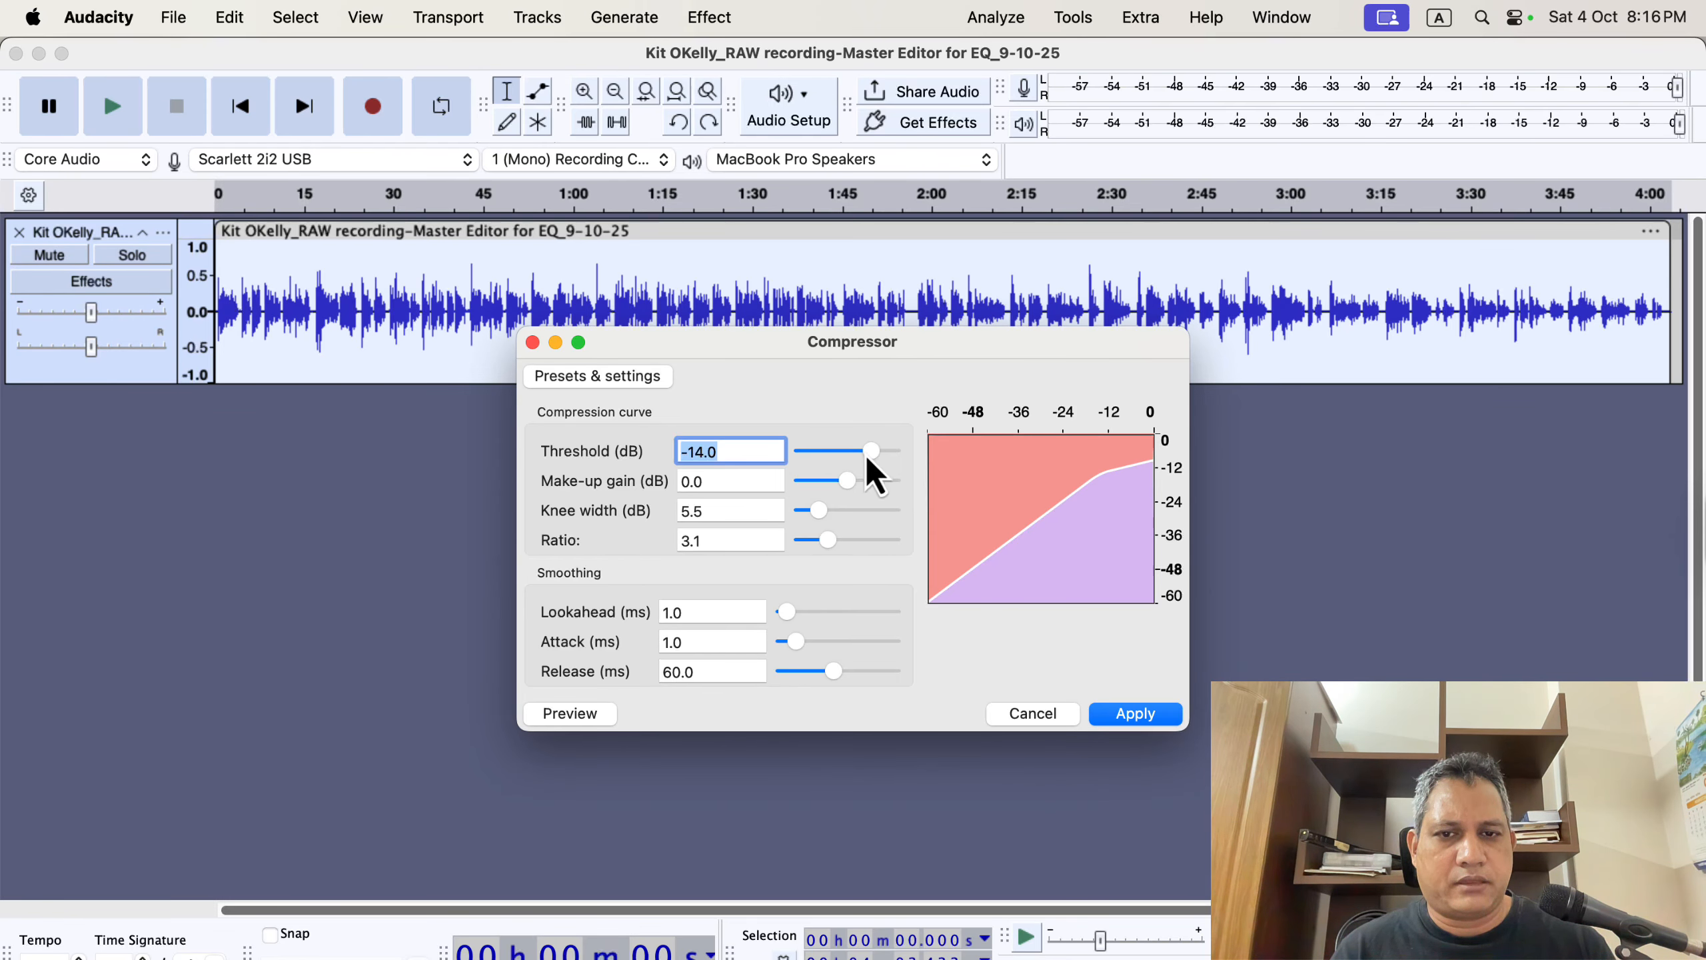
drag(869, 455, 867, 454)
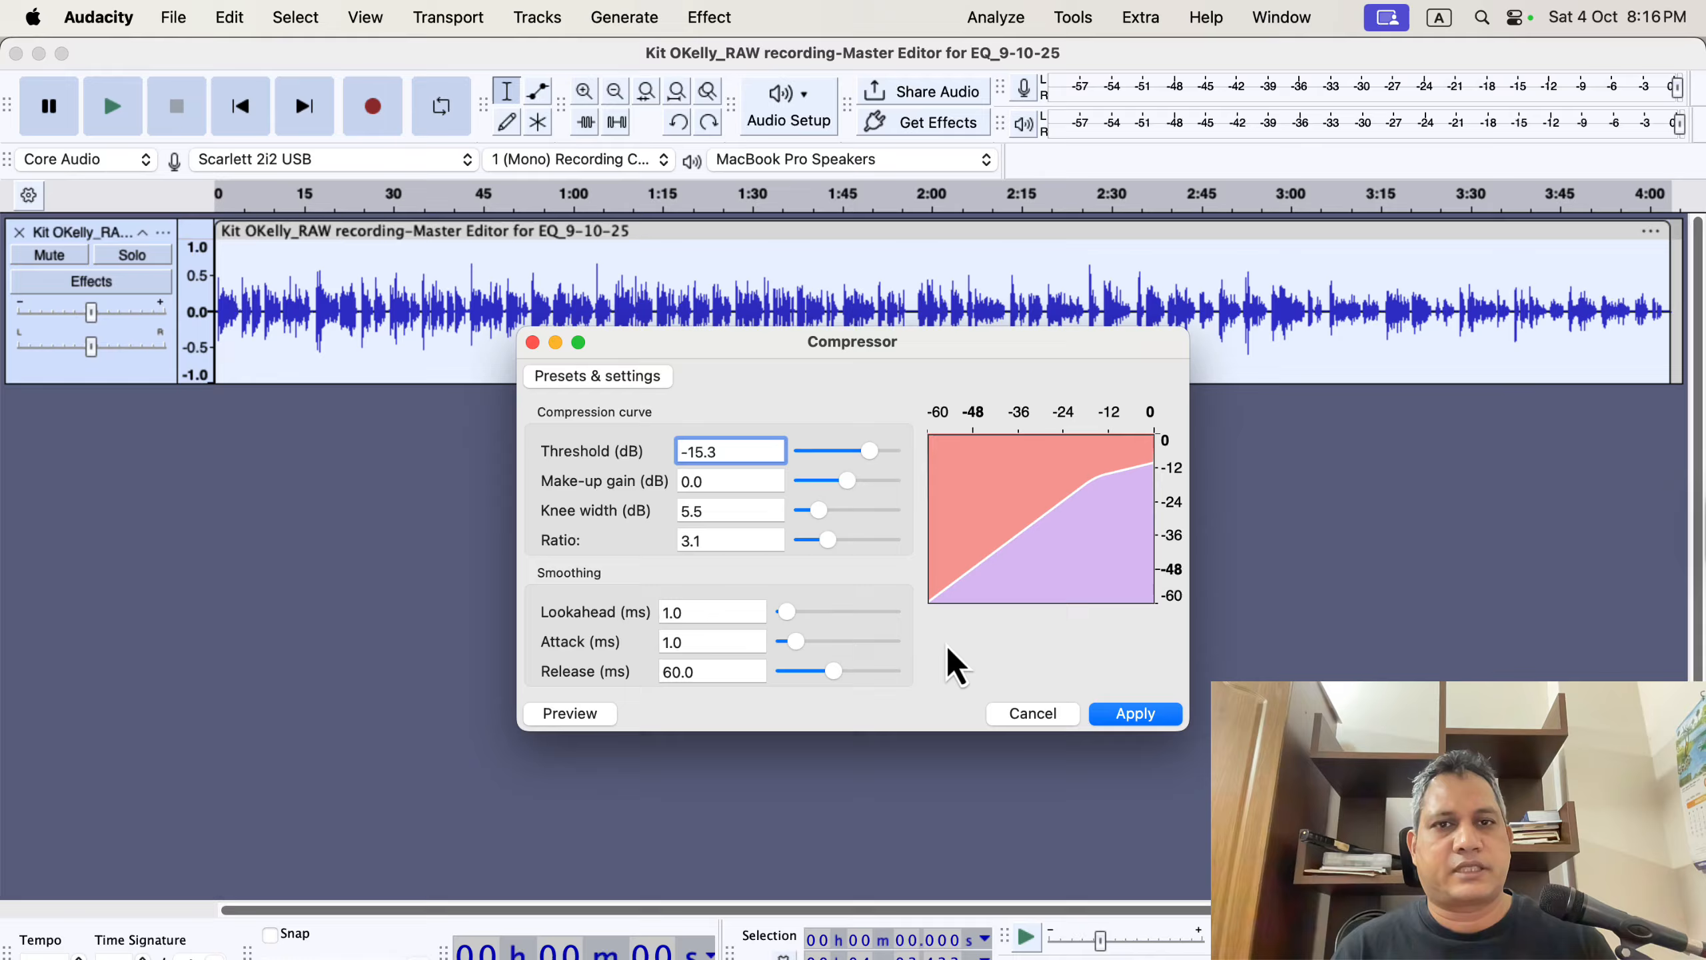
click(1138, 719)
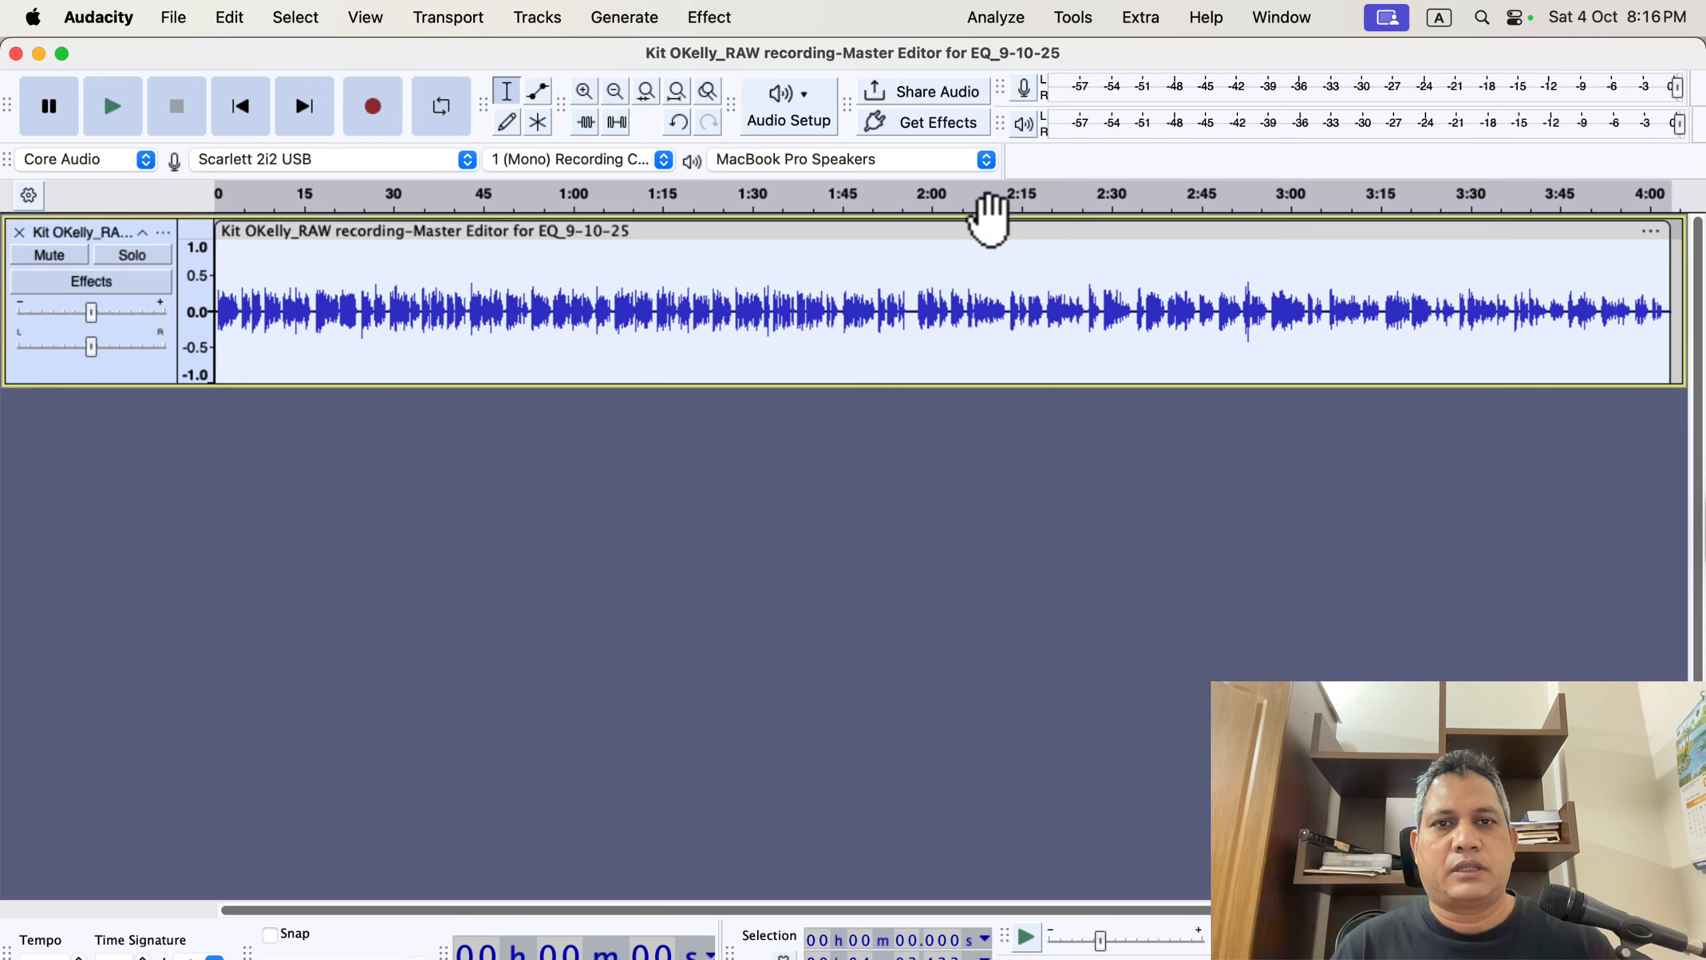
Run ACX Check on the compressed track and close the results.
click(974, 20)
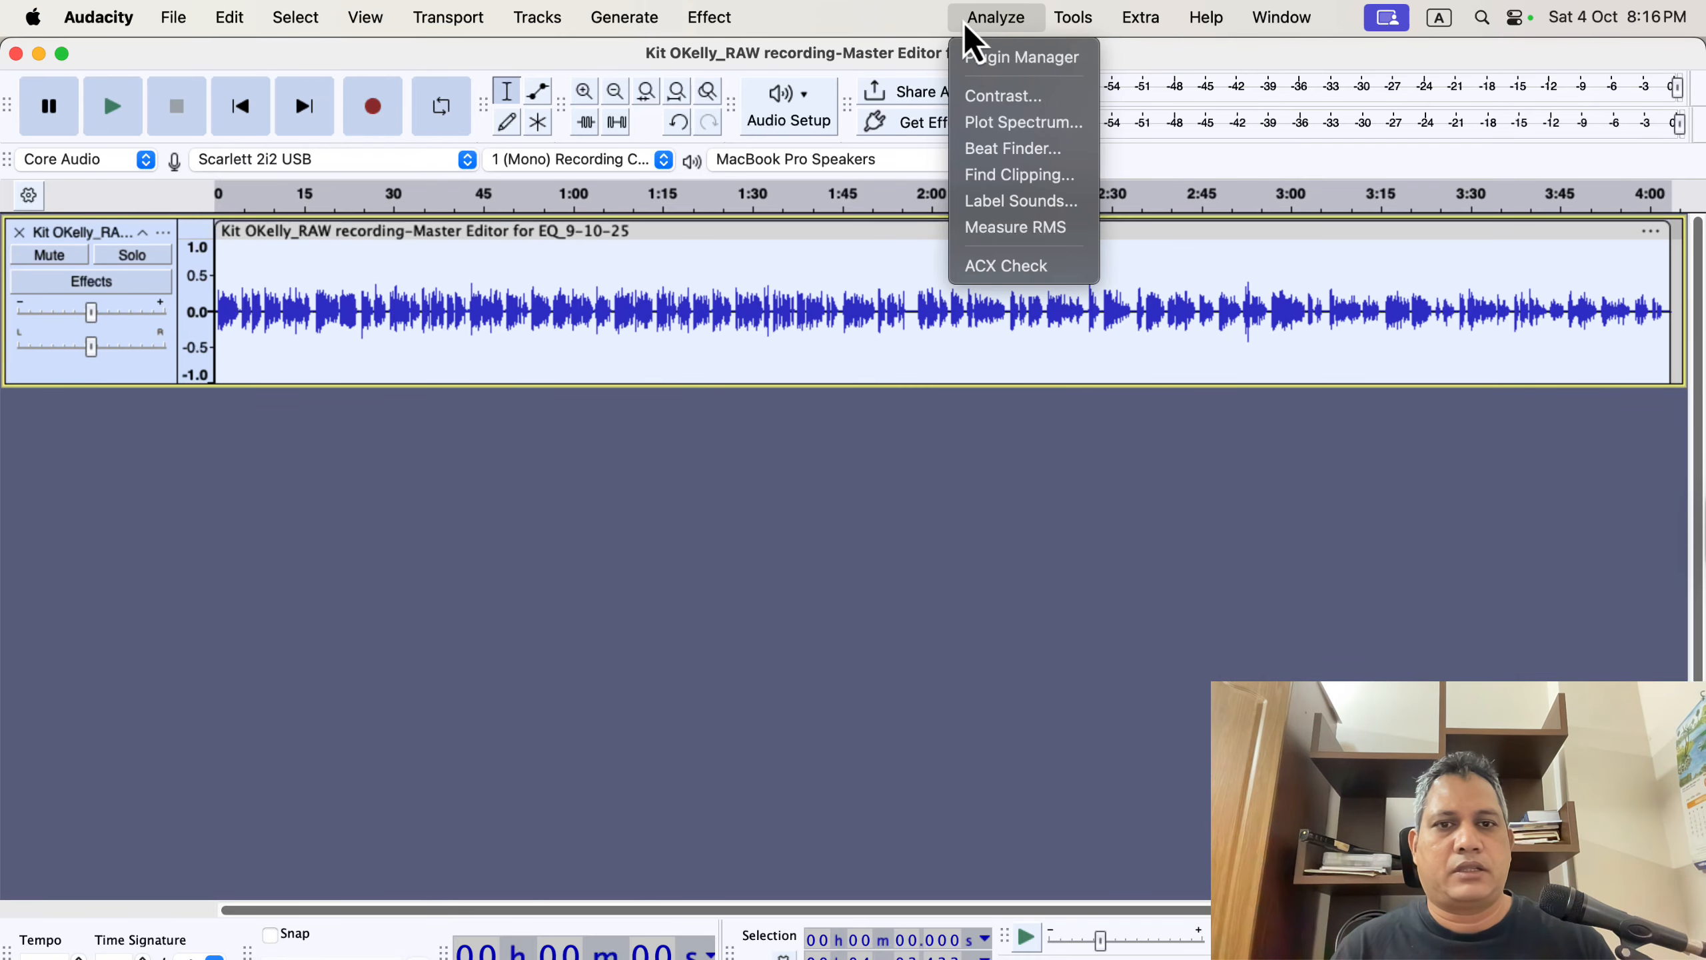
click(1067, 266)
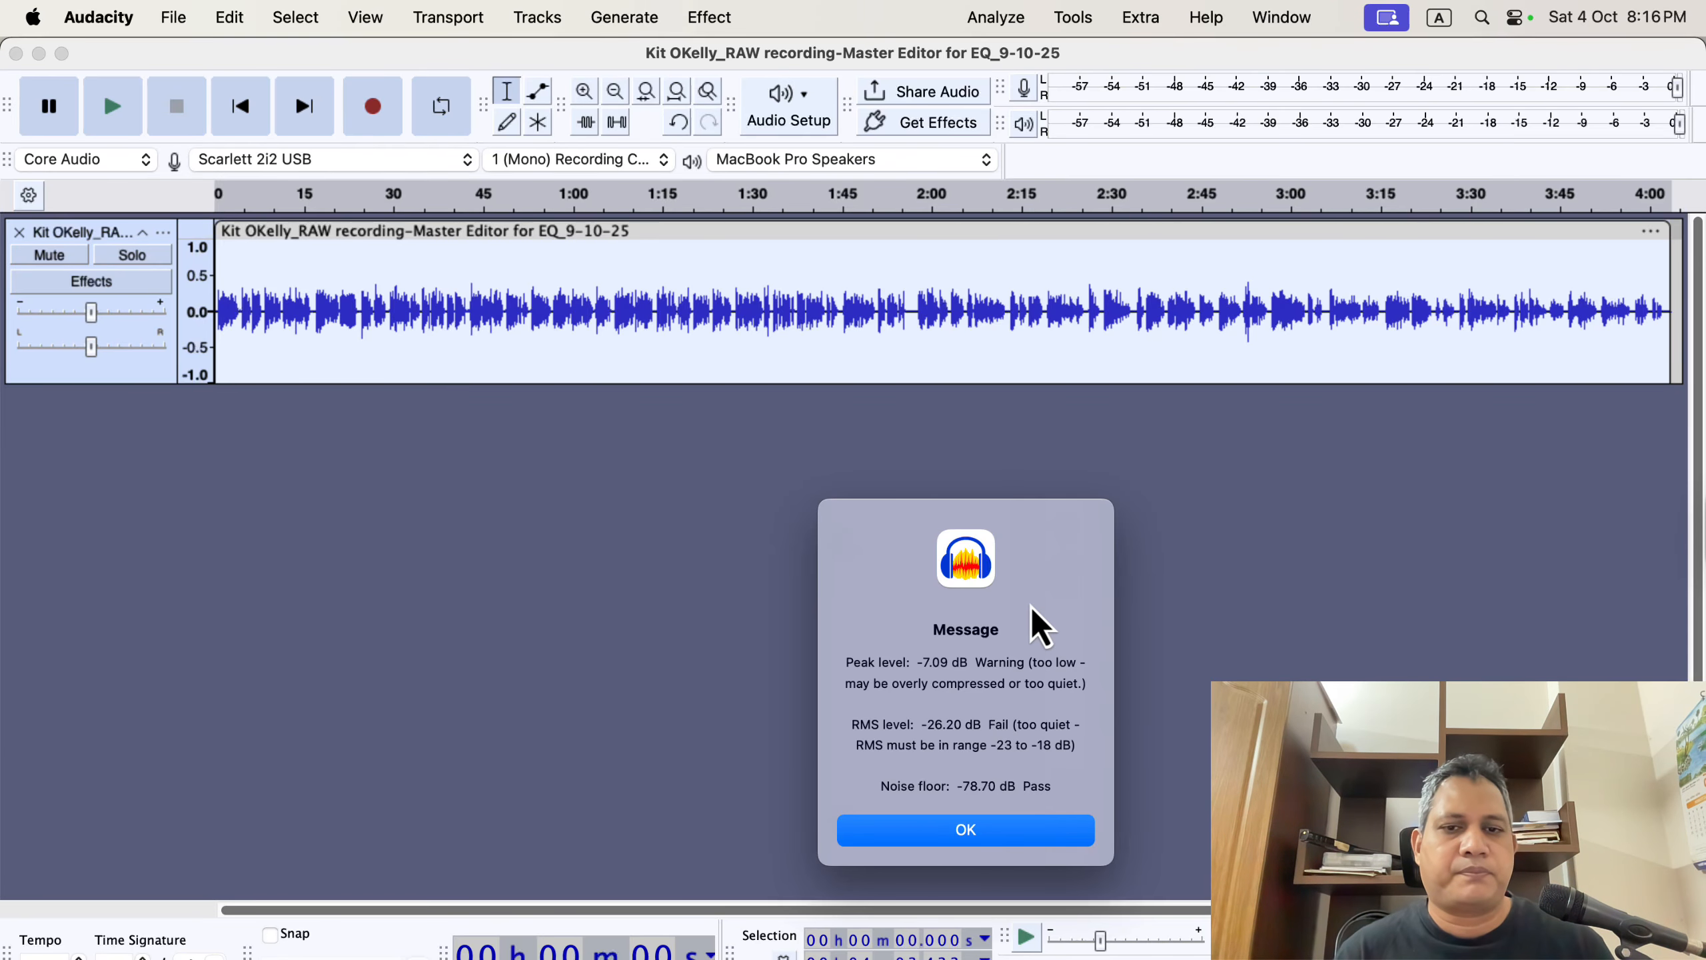
click(998, 833)
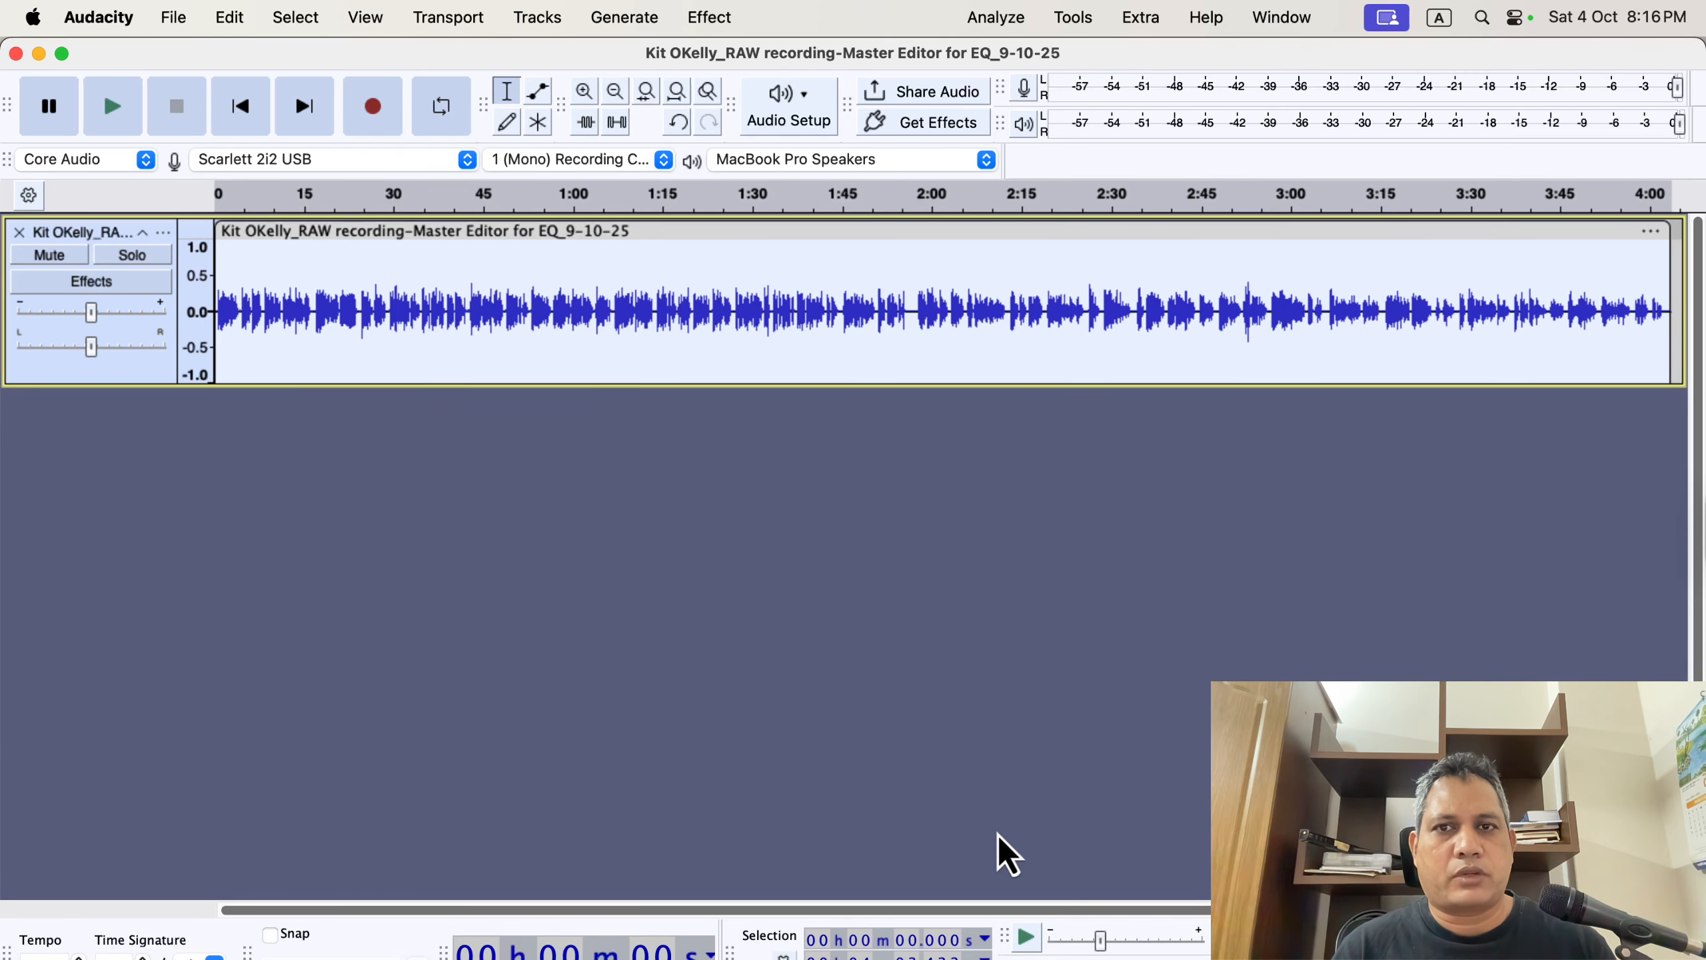
Normalize the compressed track to a peak amplitude of -3.0 dB.
click(705, 19)
mouse_move(787, 202)
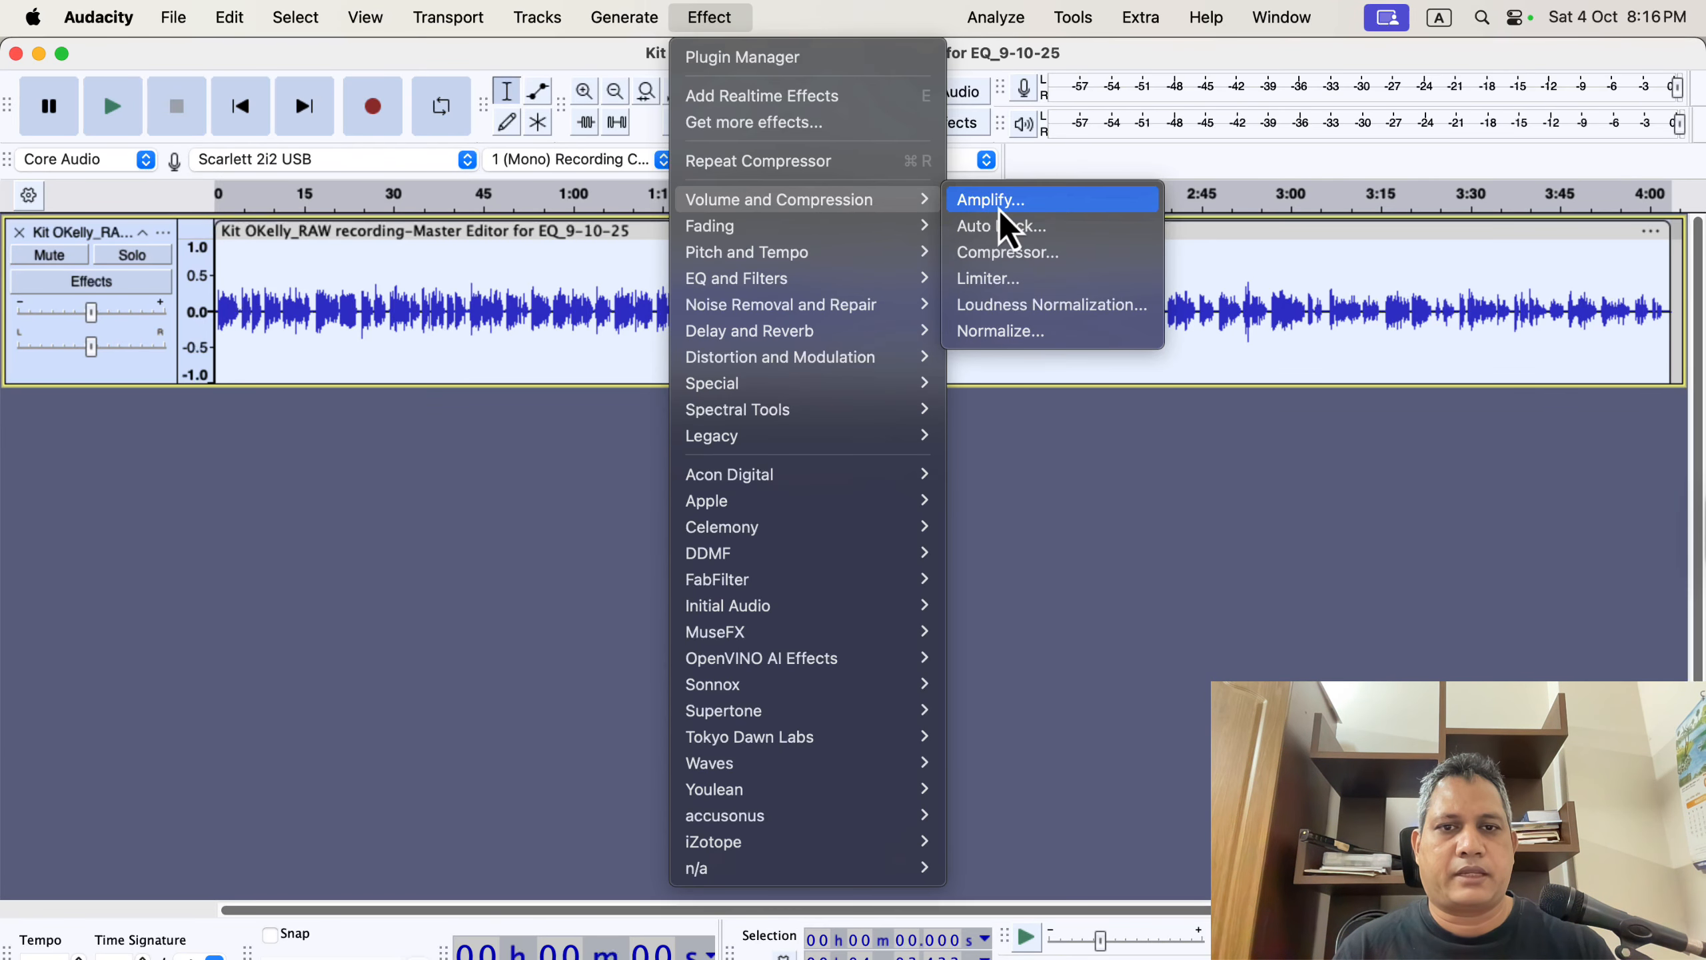
click(1058, 332)
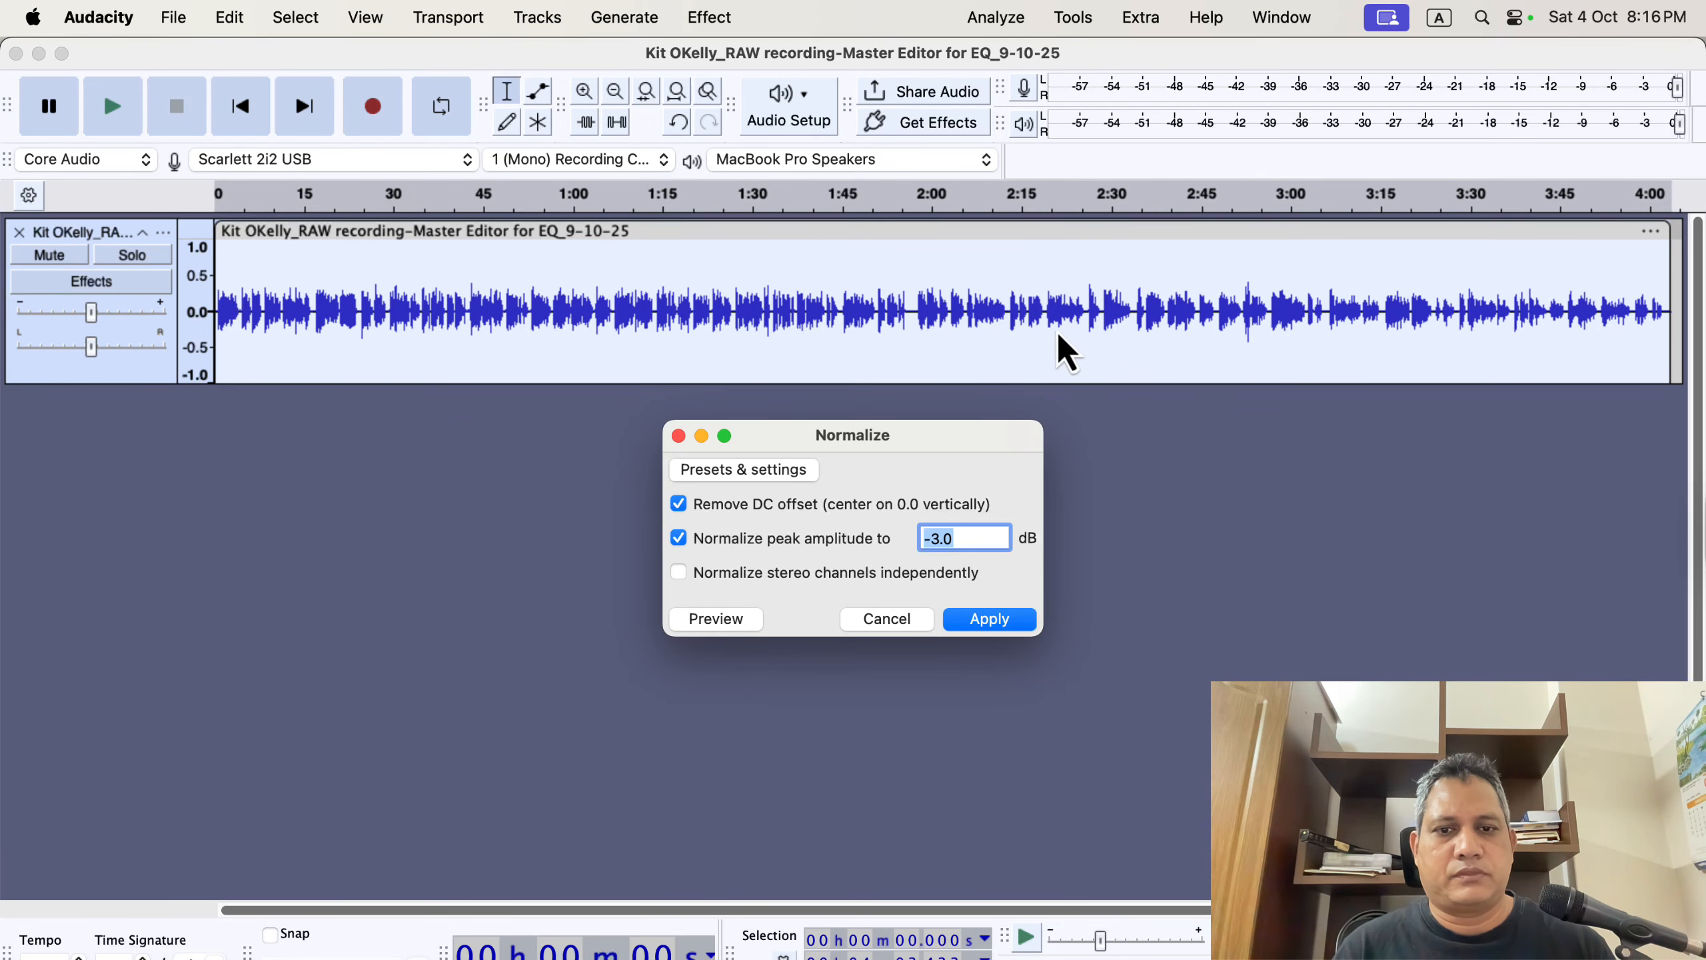
click(989, 619)
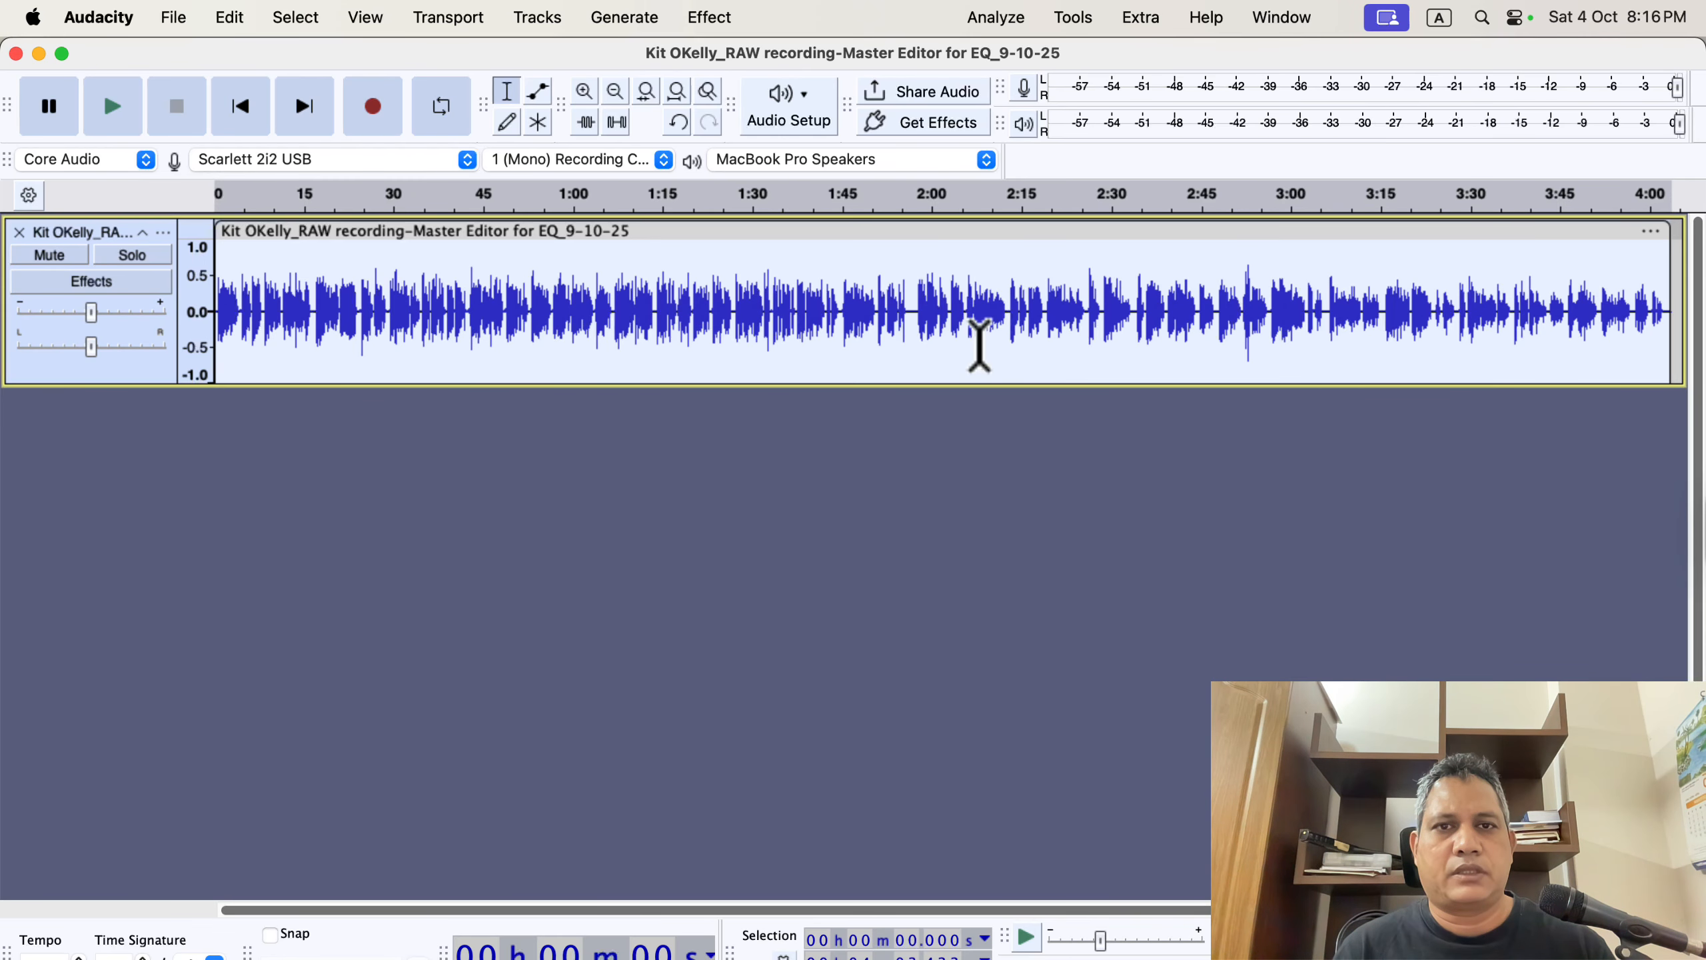
Run ACX Check on the normalized track, review the RMS level and close the results.
click(988, 20)
click(1047, 267)
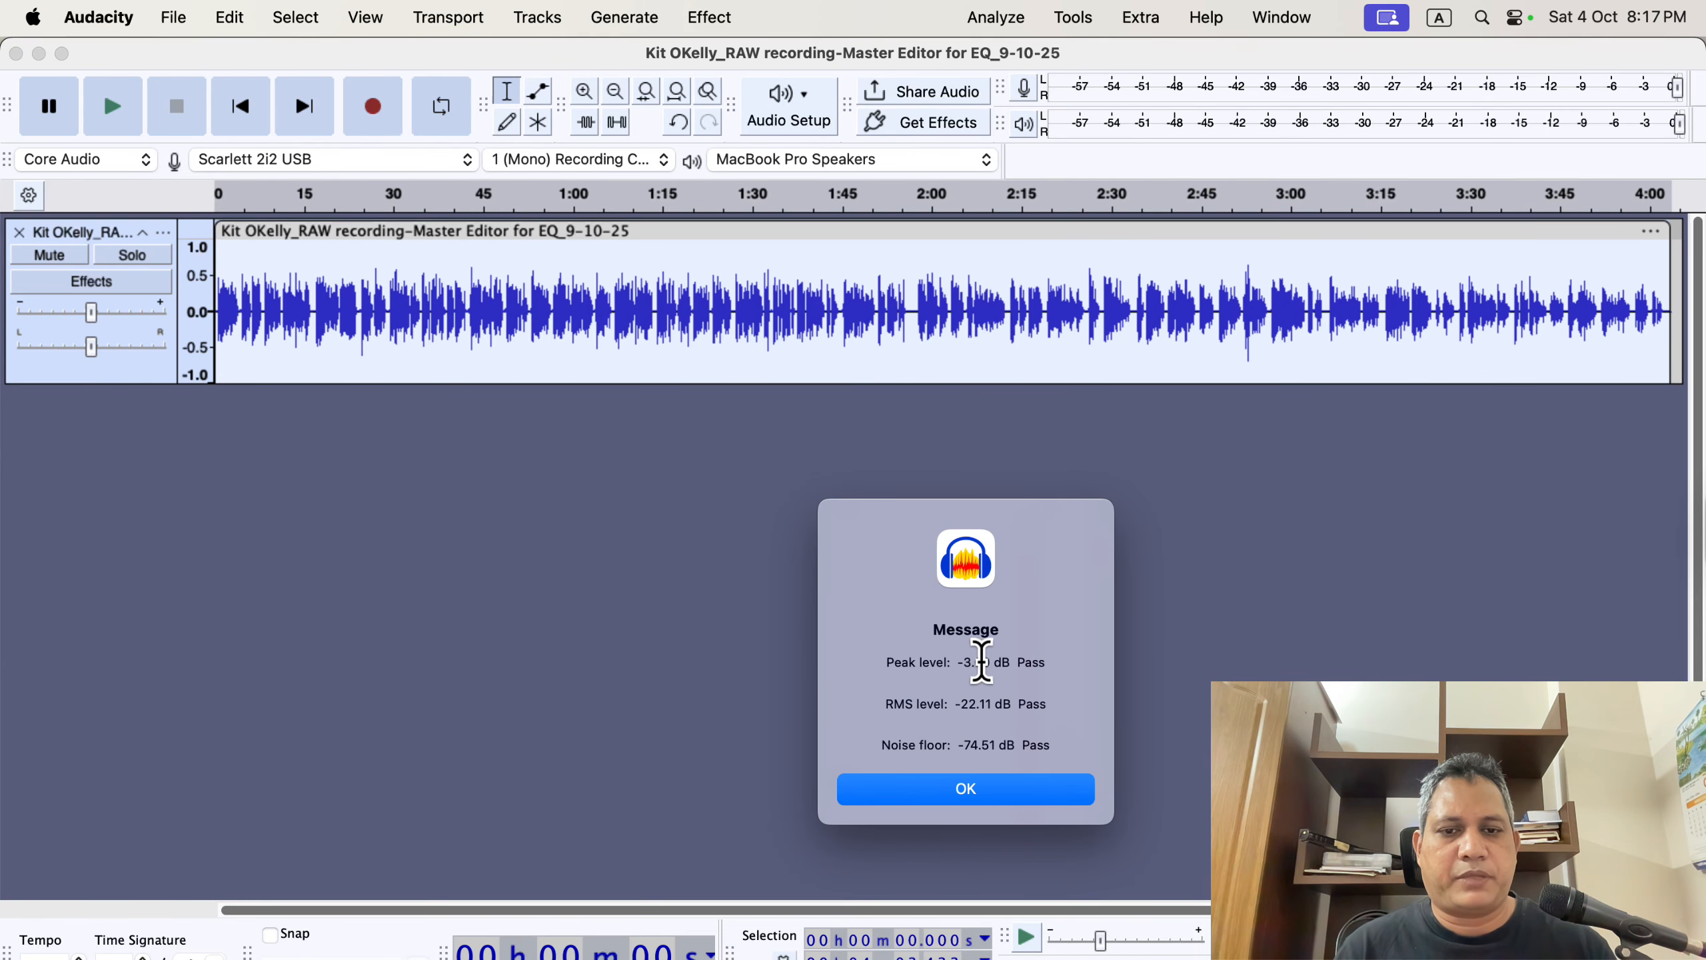
drag(954, 704, 1078, 693)
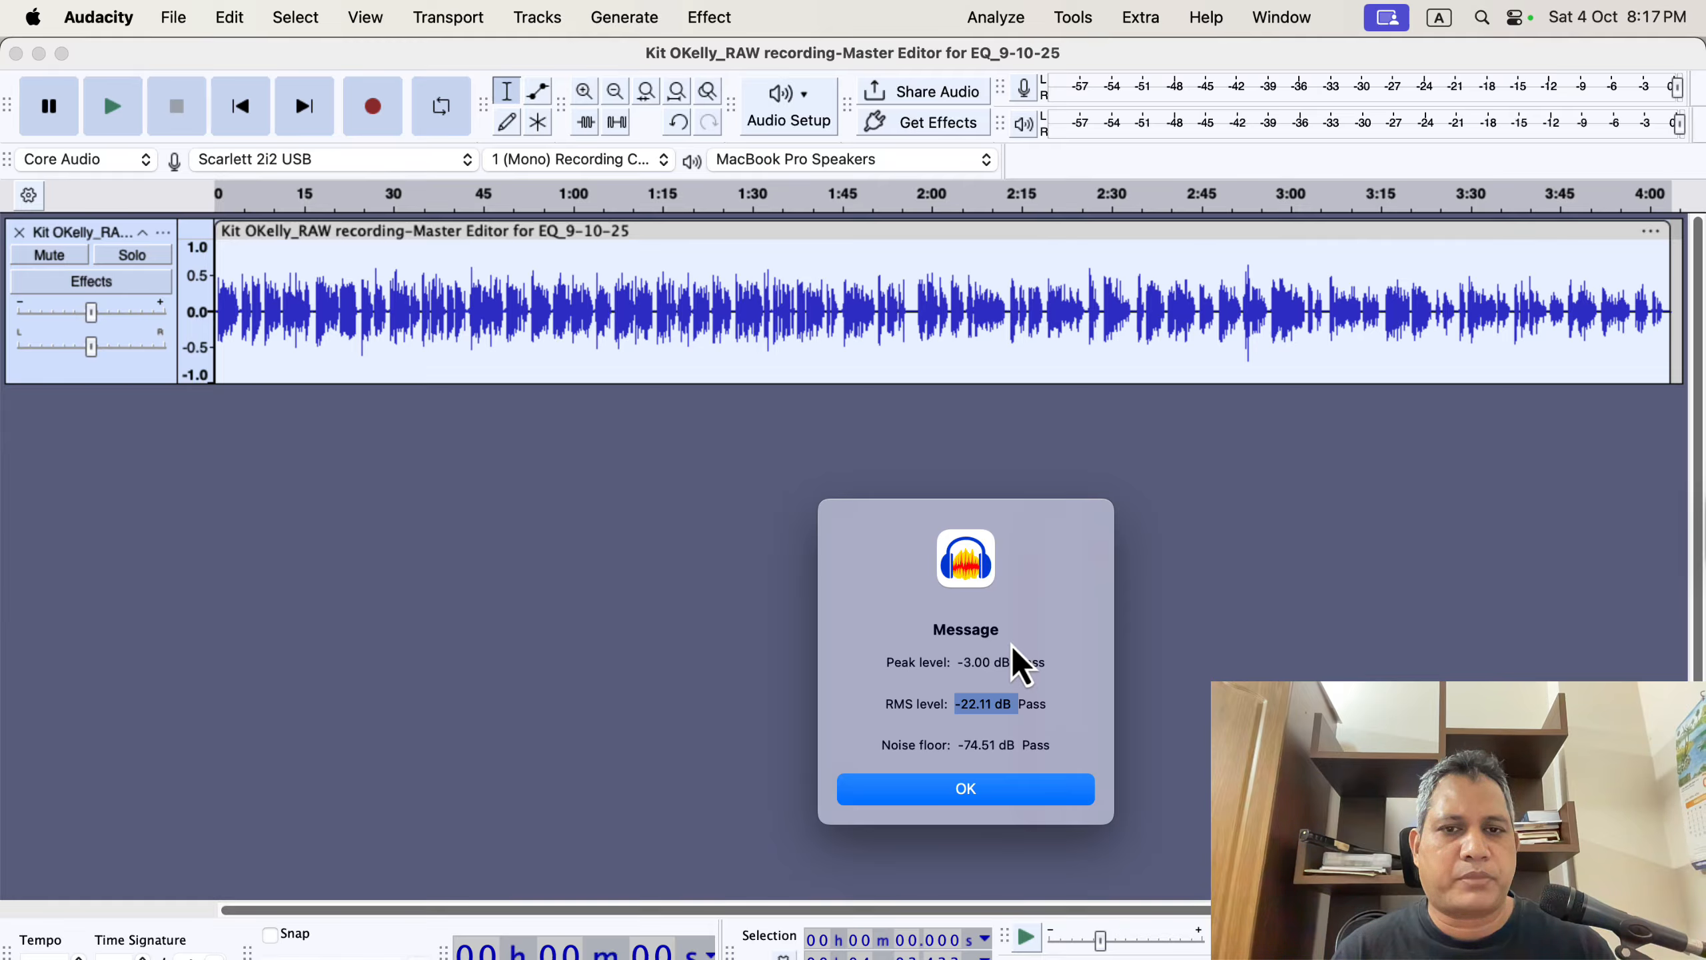
click(994, 784)
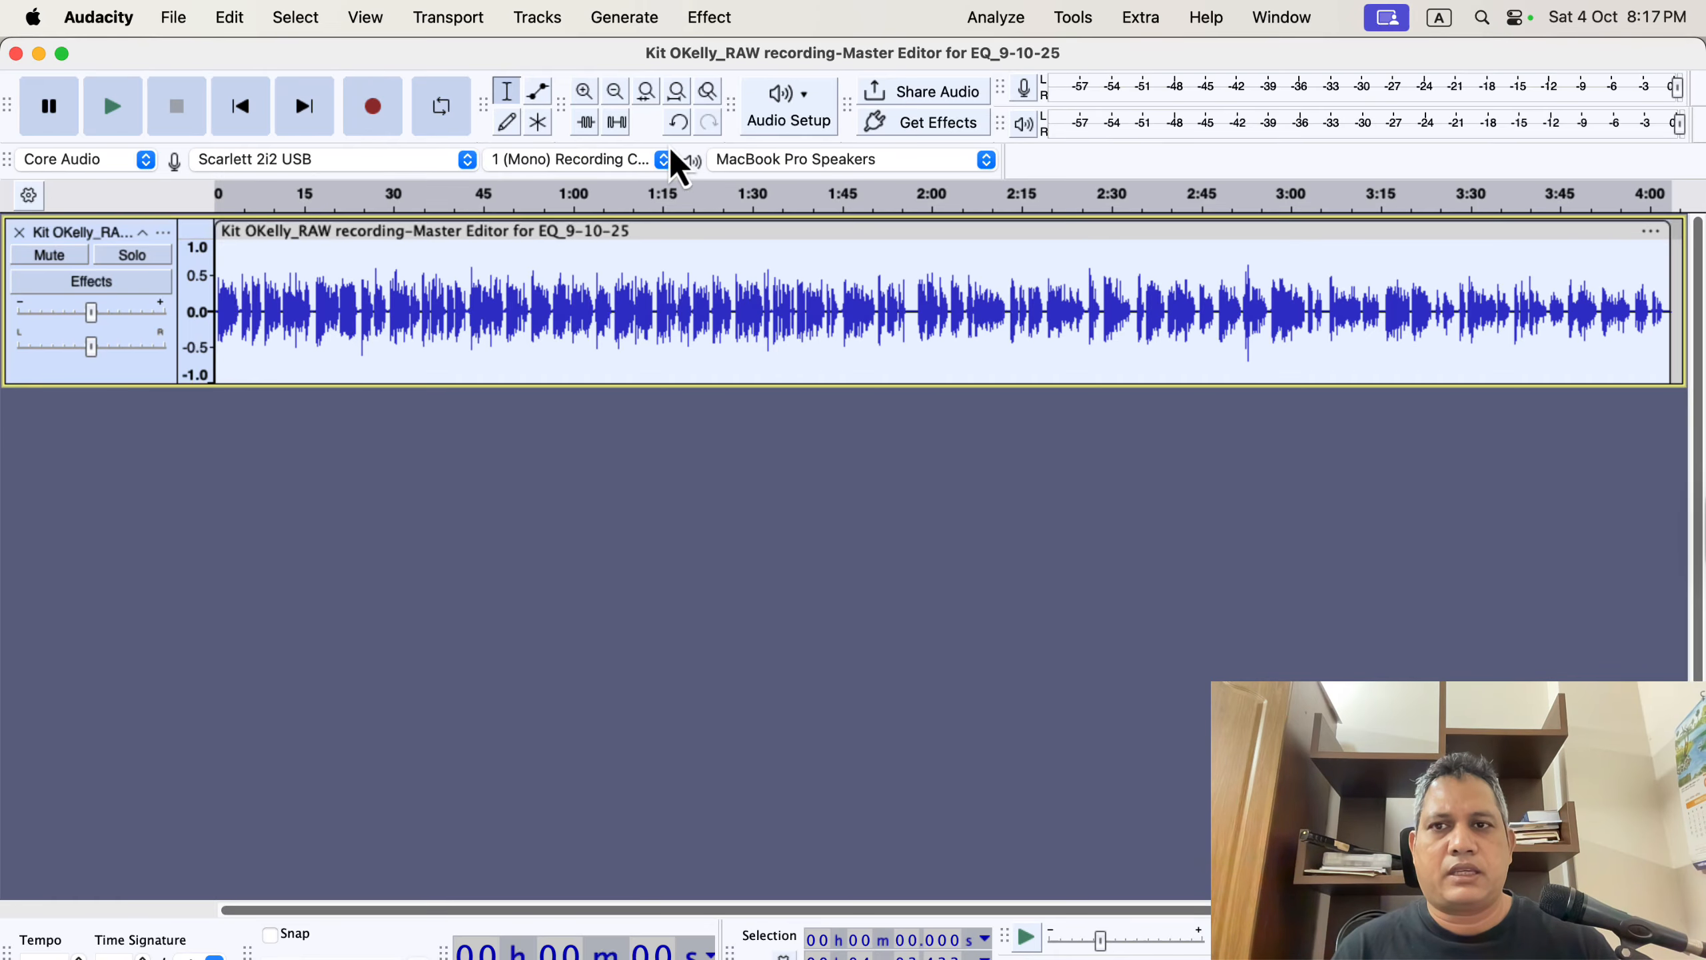
Open the History and revert the project to the first Normalize step.
click(368, 18)
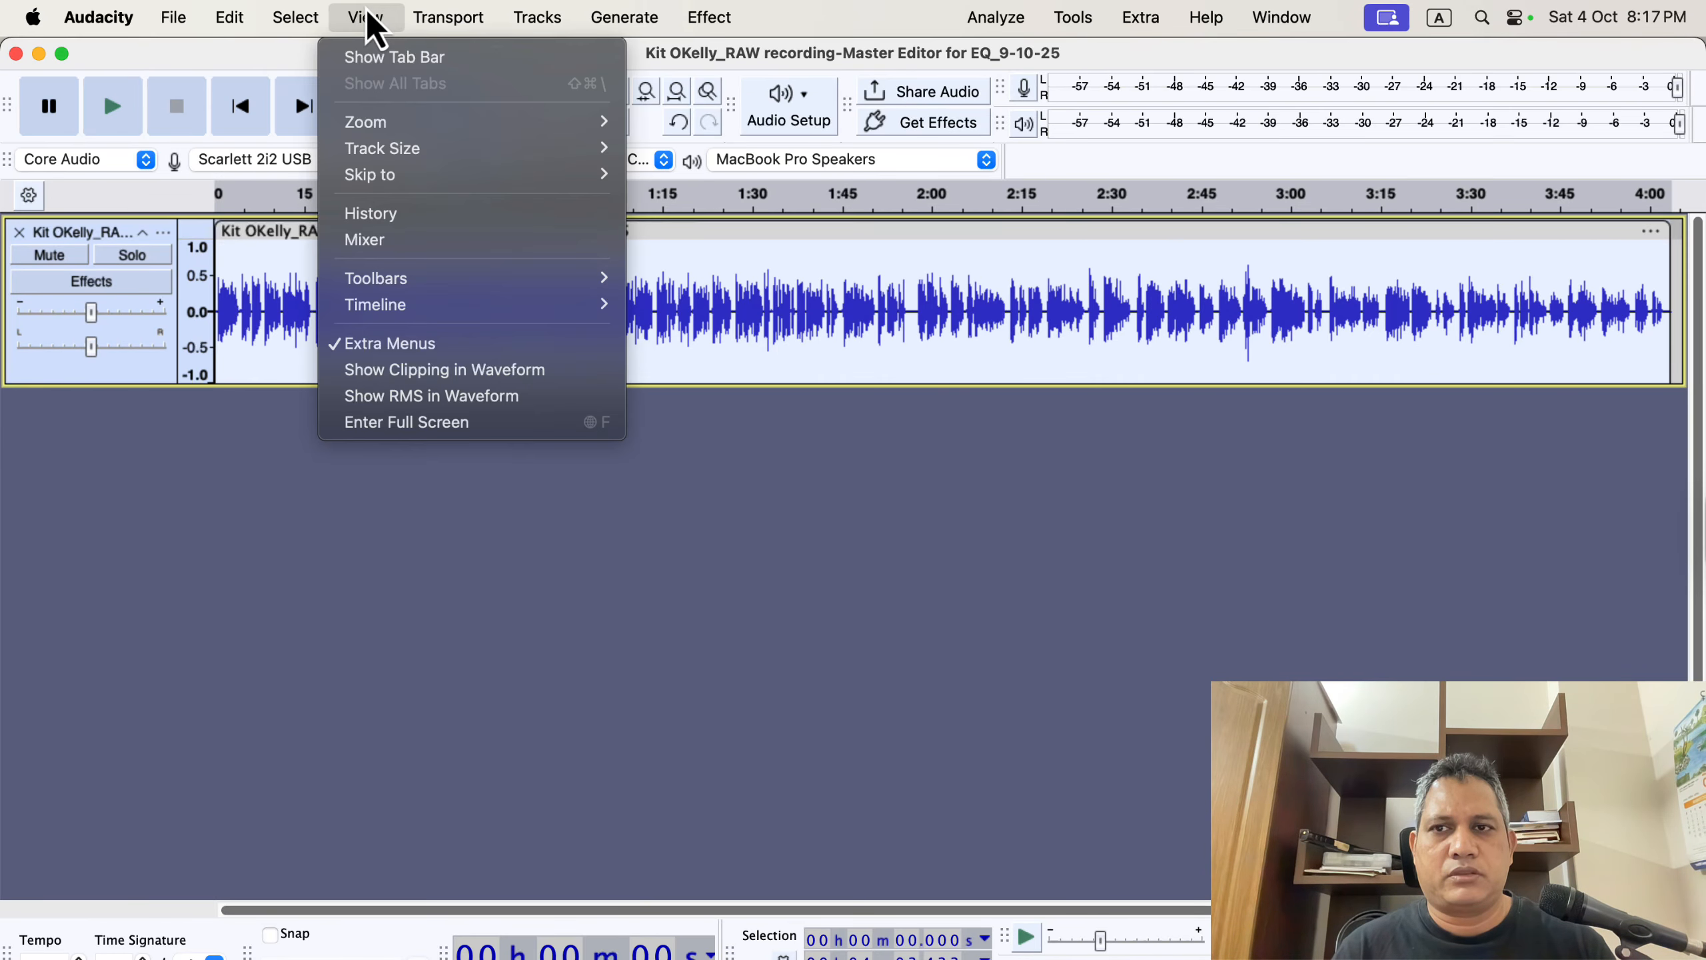
click(453, 216)
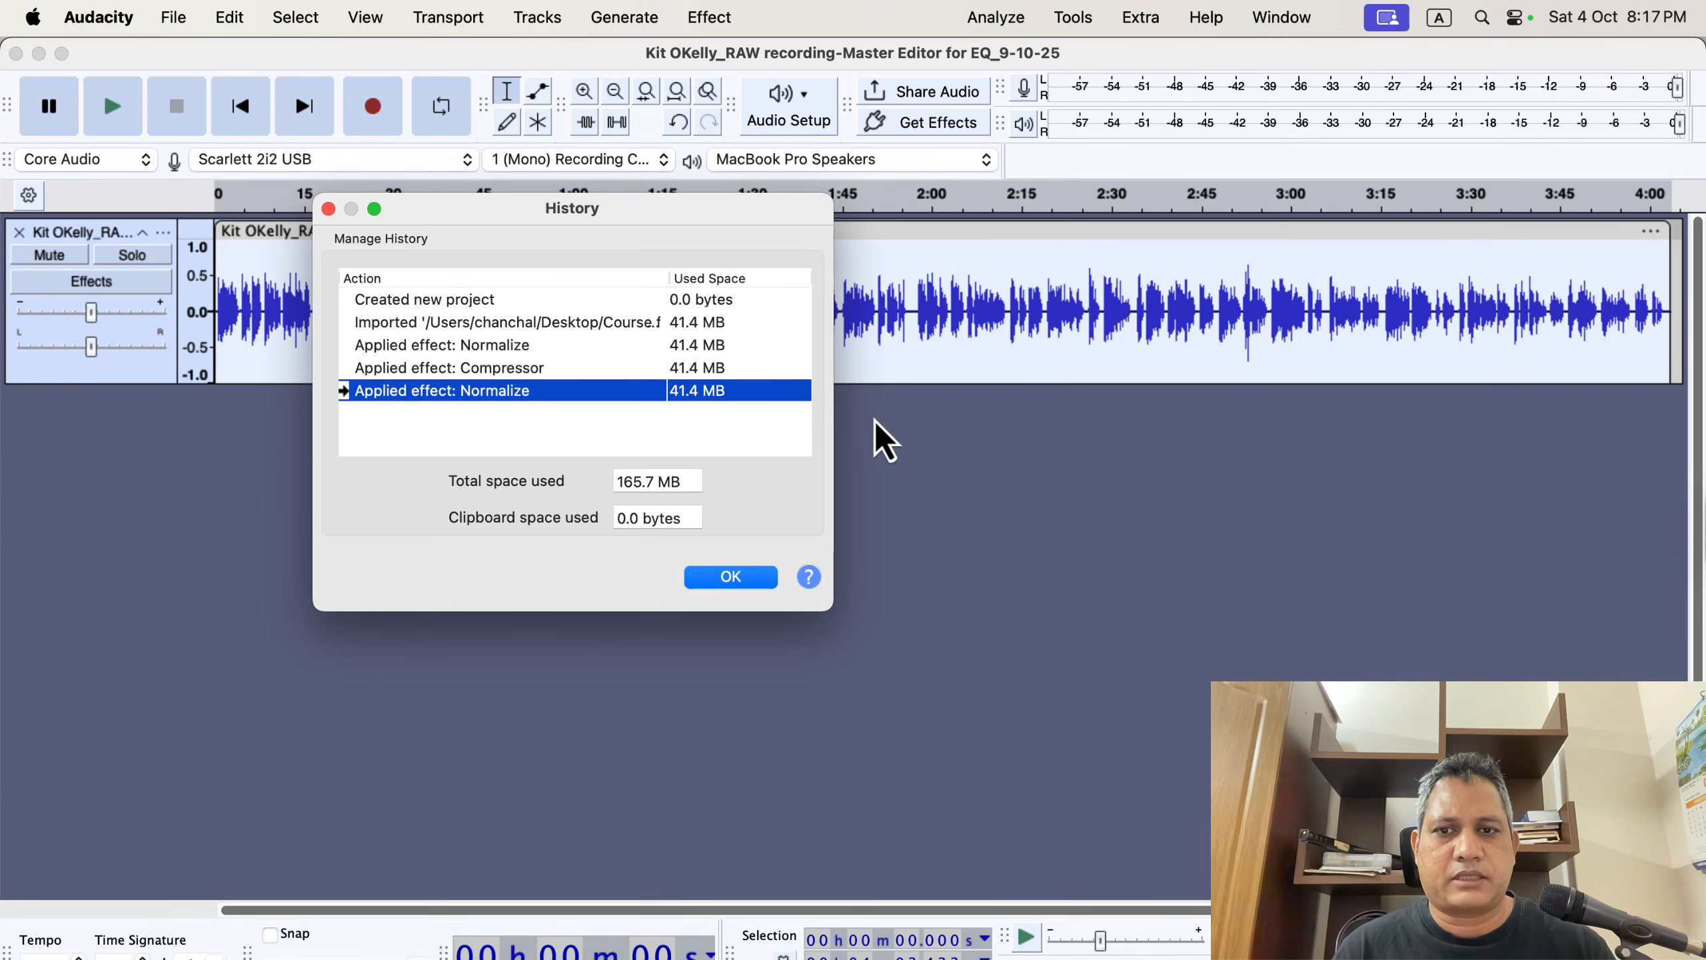
click(515, 344)
click(739, 580)
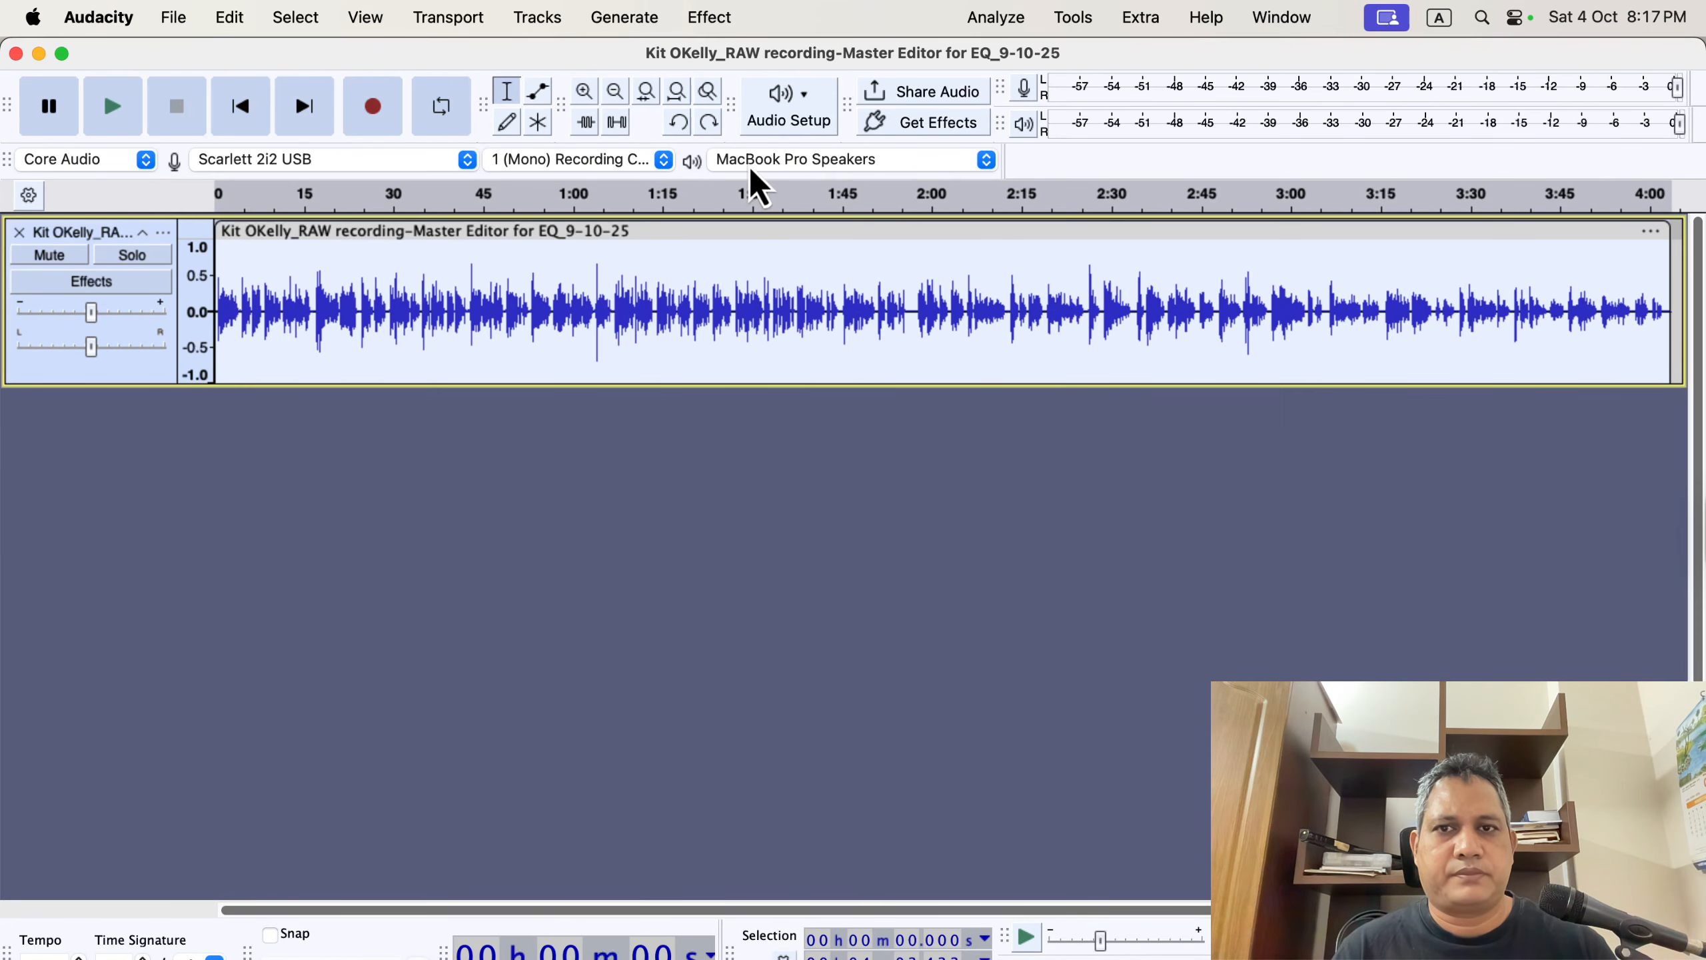
Apply the Compressor with the threshold set to -17.2 dB and the ratio to 3.4.
click(716, 20)
mouse_move(817, 198)
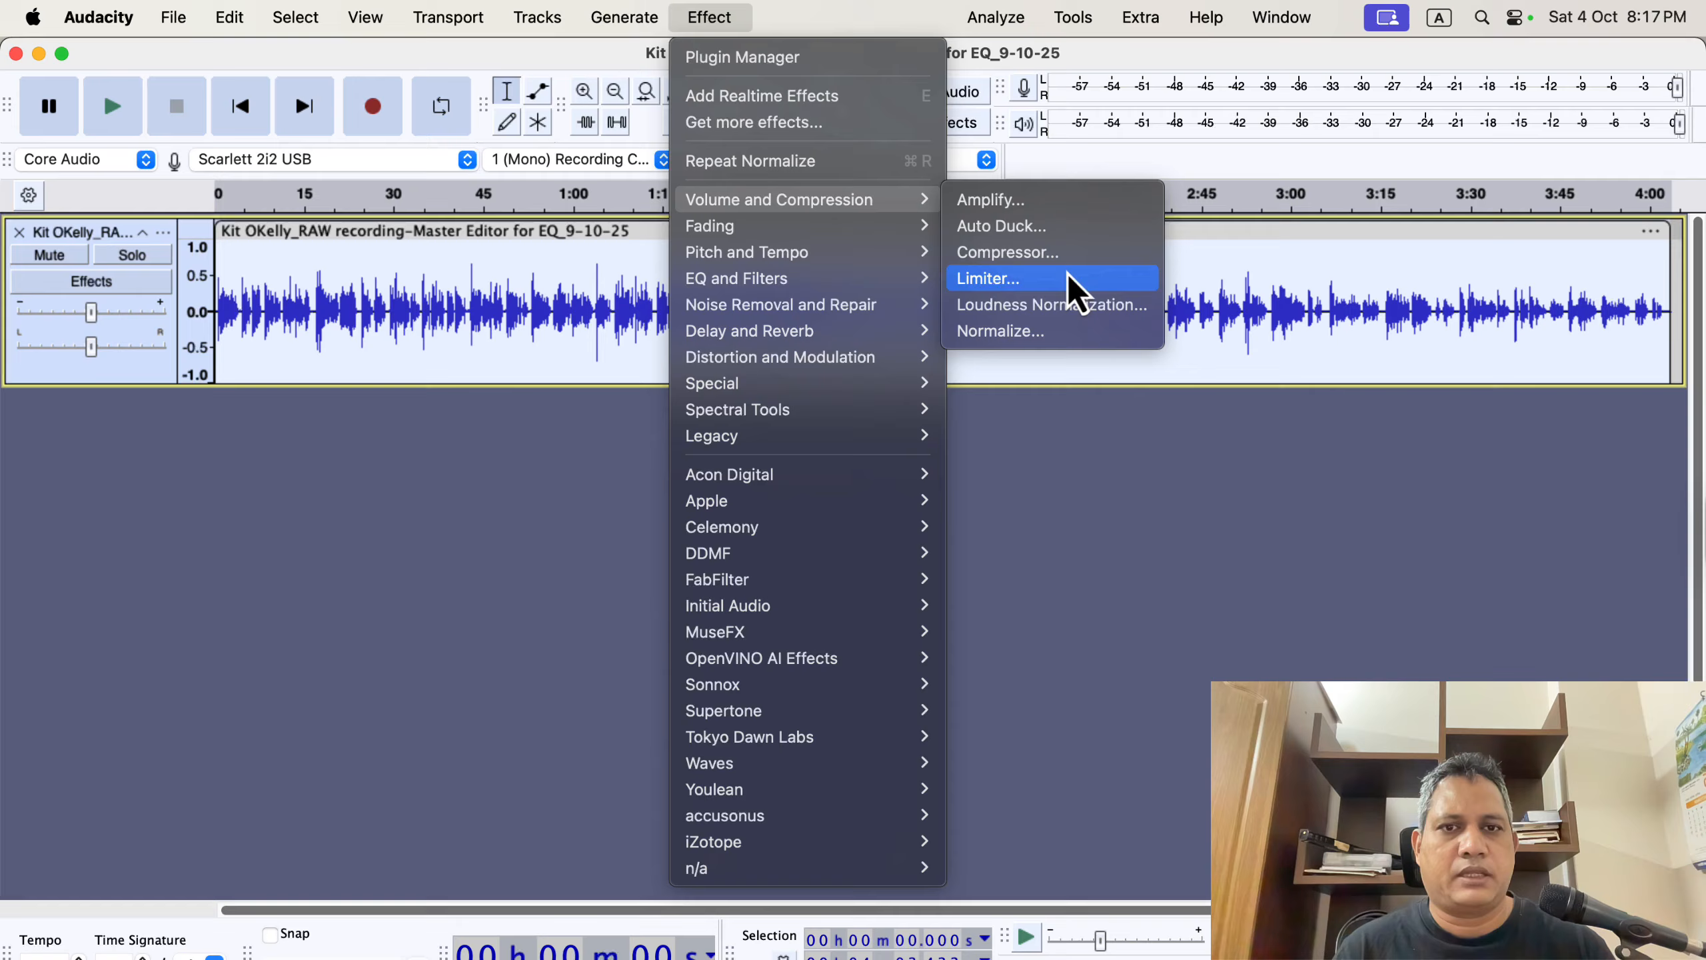
click(1062, 253)
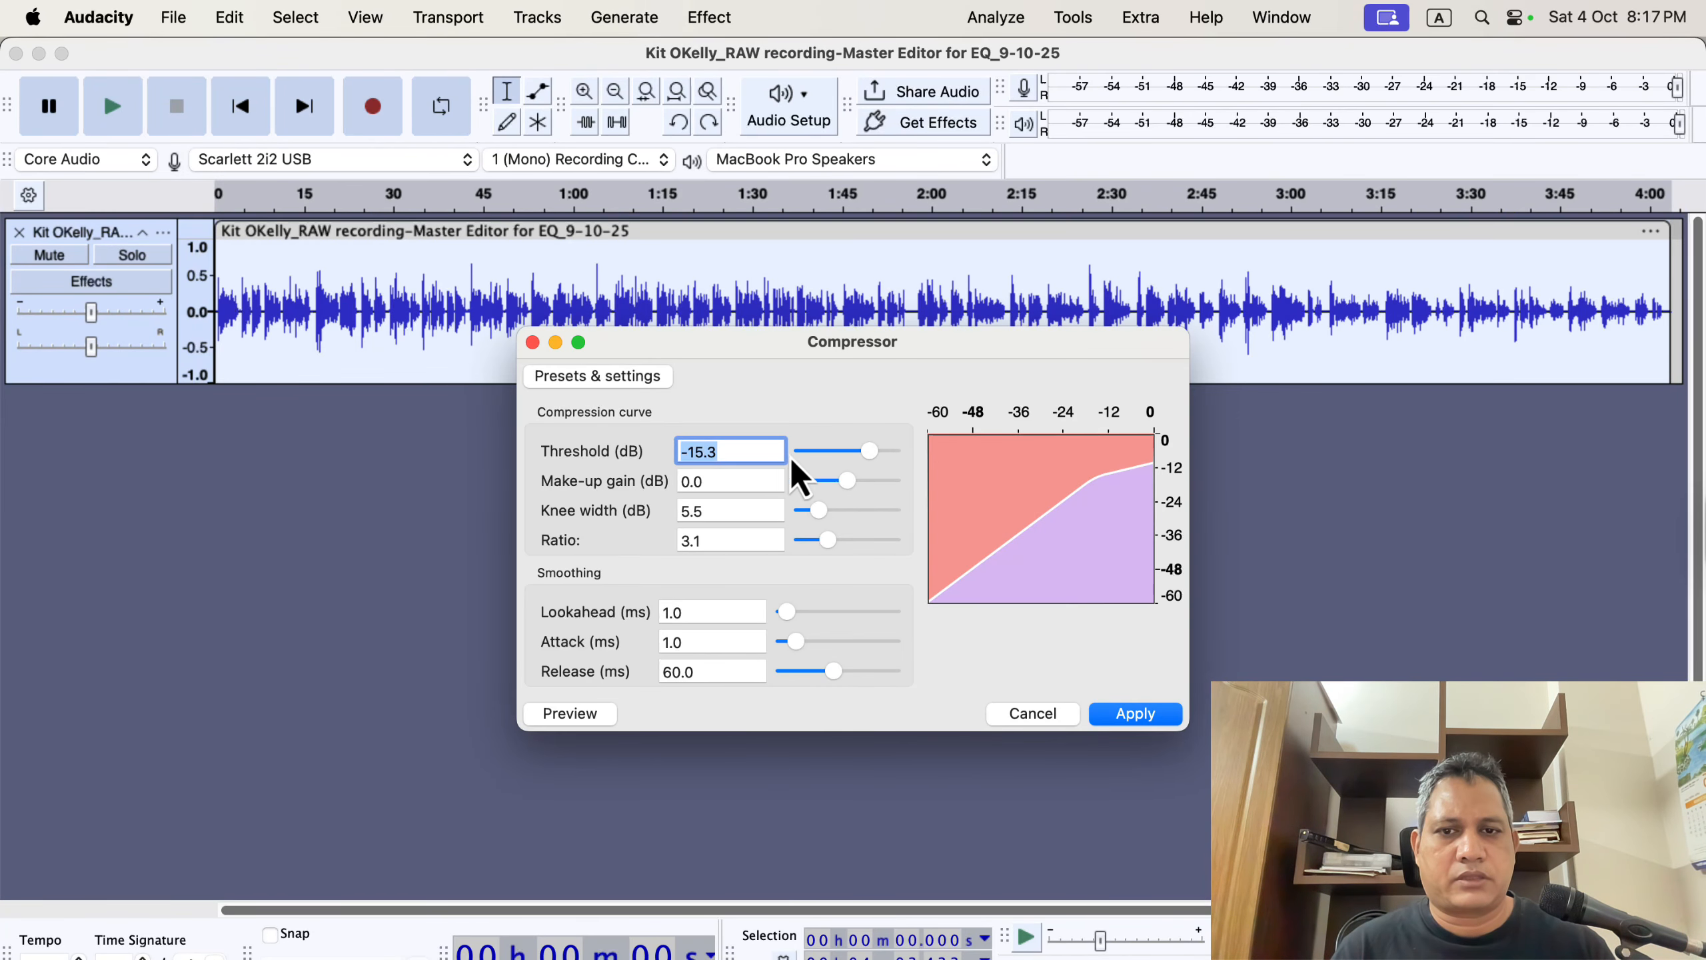
drag(869, 454, 866, 451)
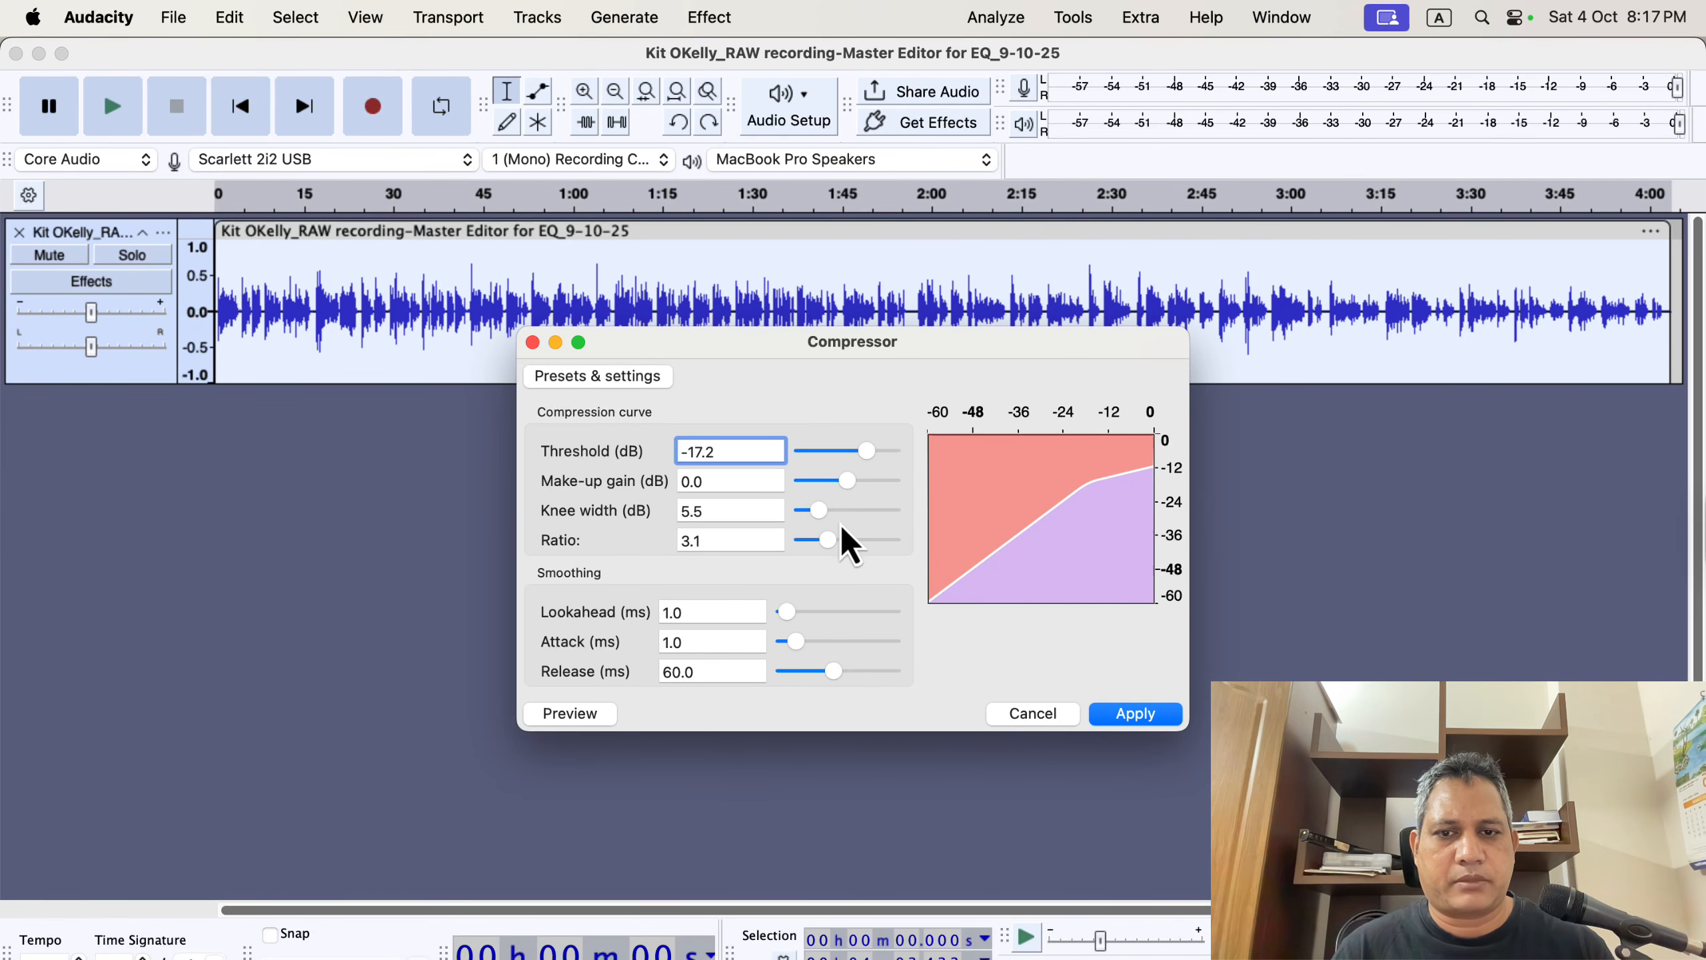
drag(831, 546, 832, 542)
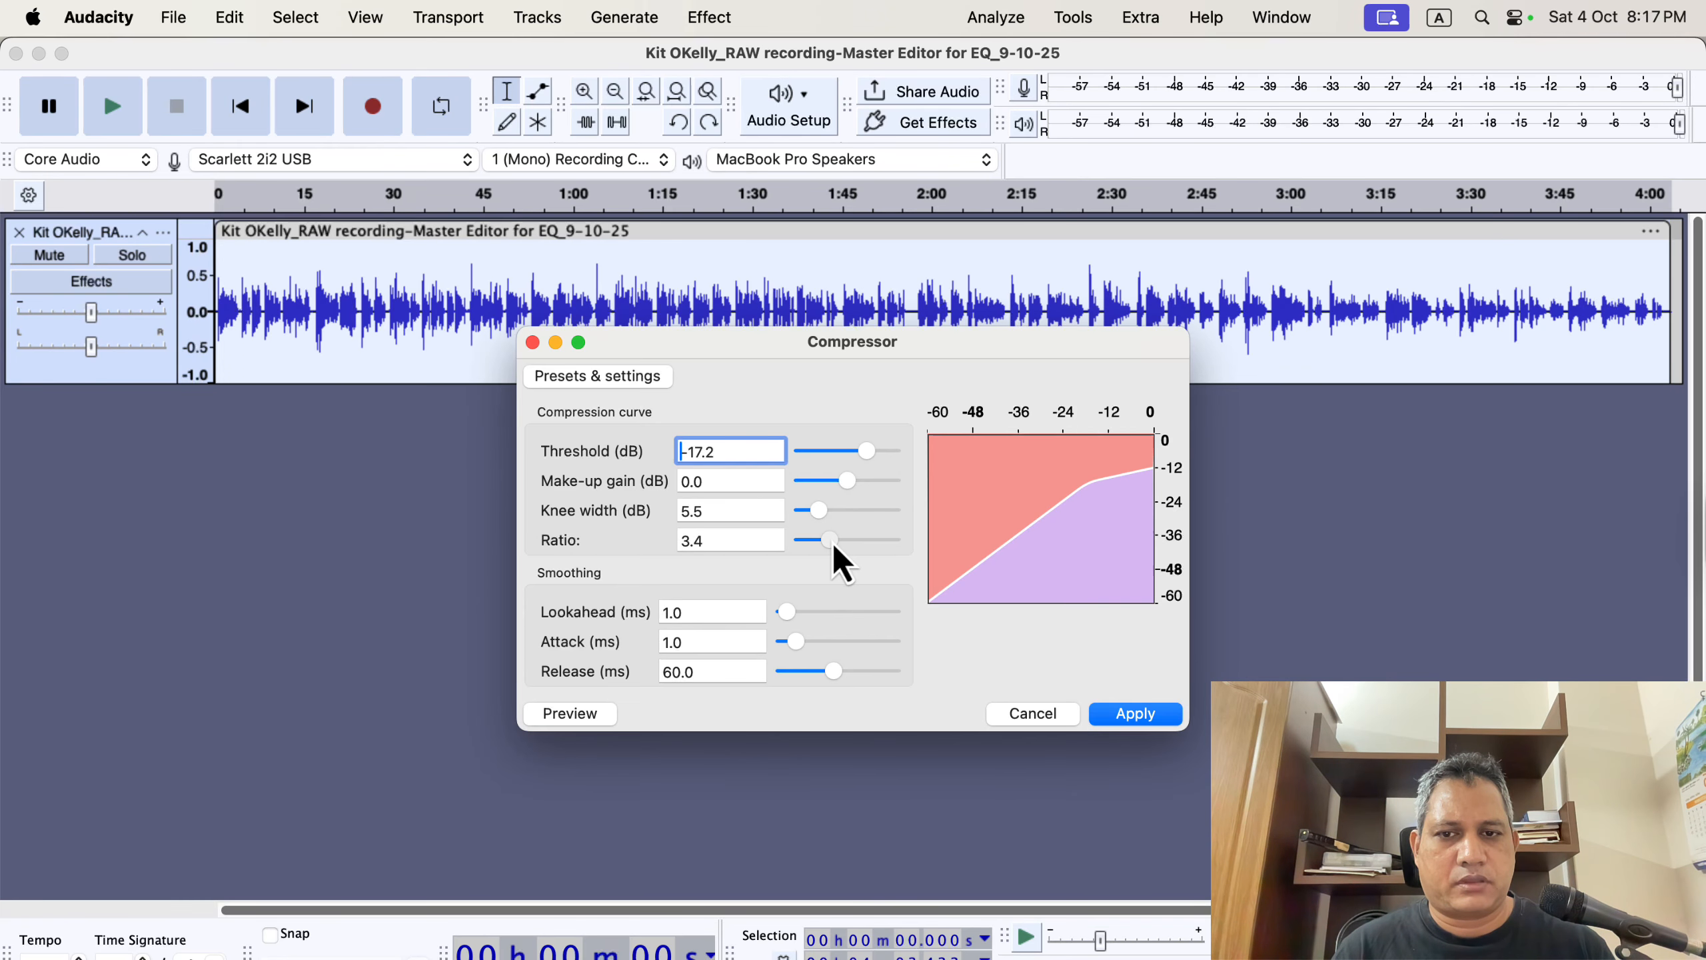
click(1123, 718)
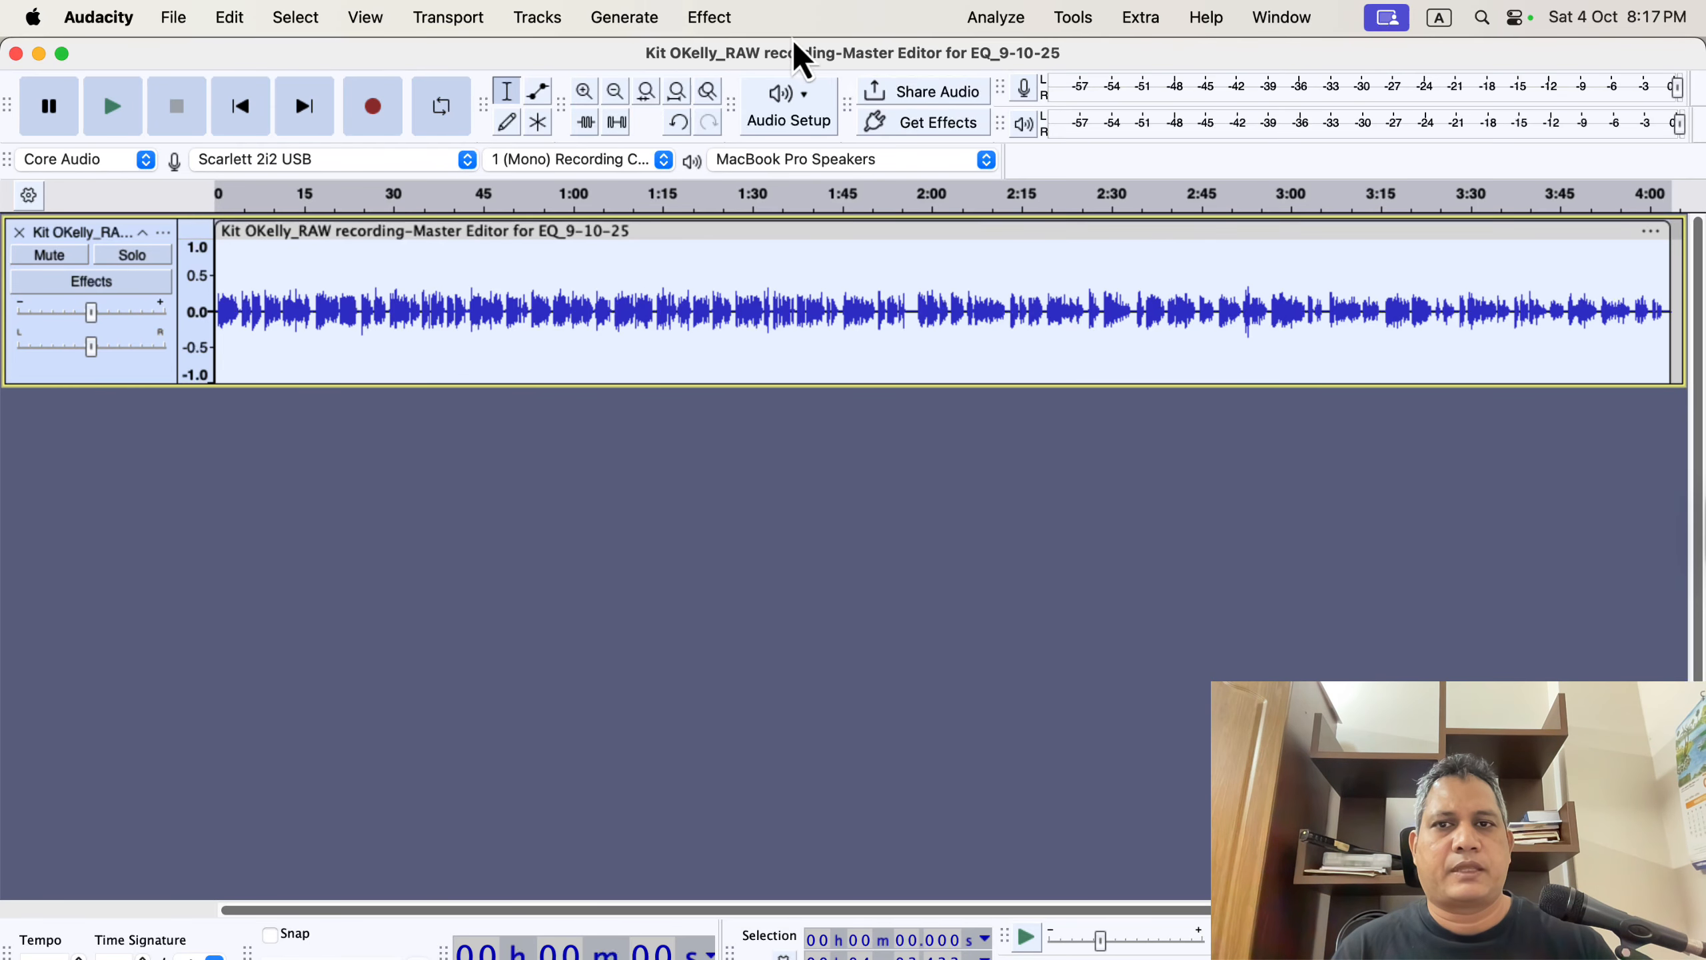
Normalize the compressed track to a peak amplitude of -3.0 dB.
click(712, 24)
mouse_move(825, 201)
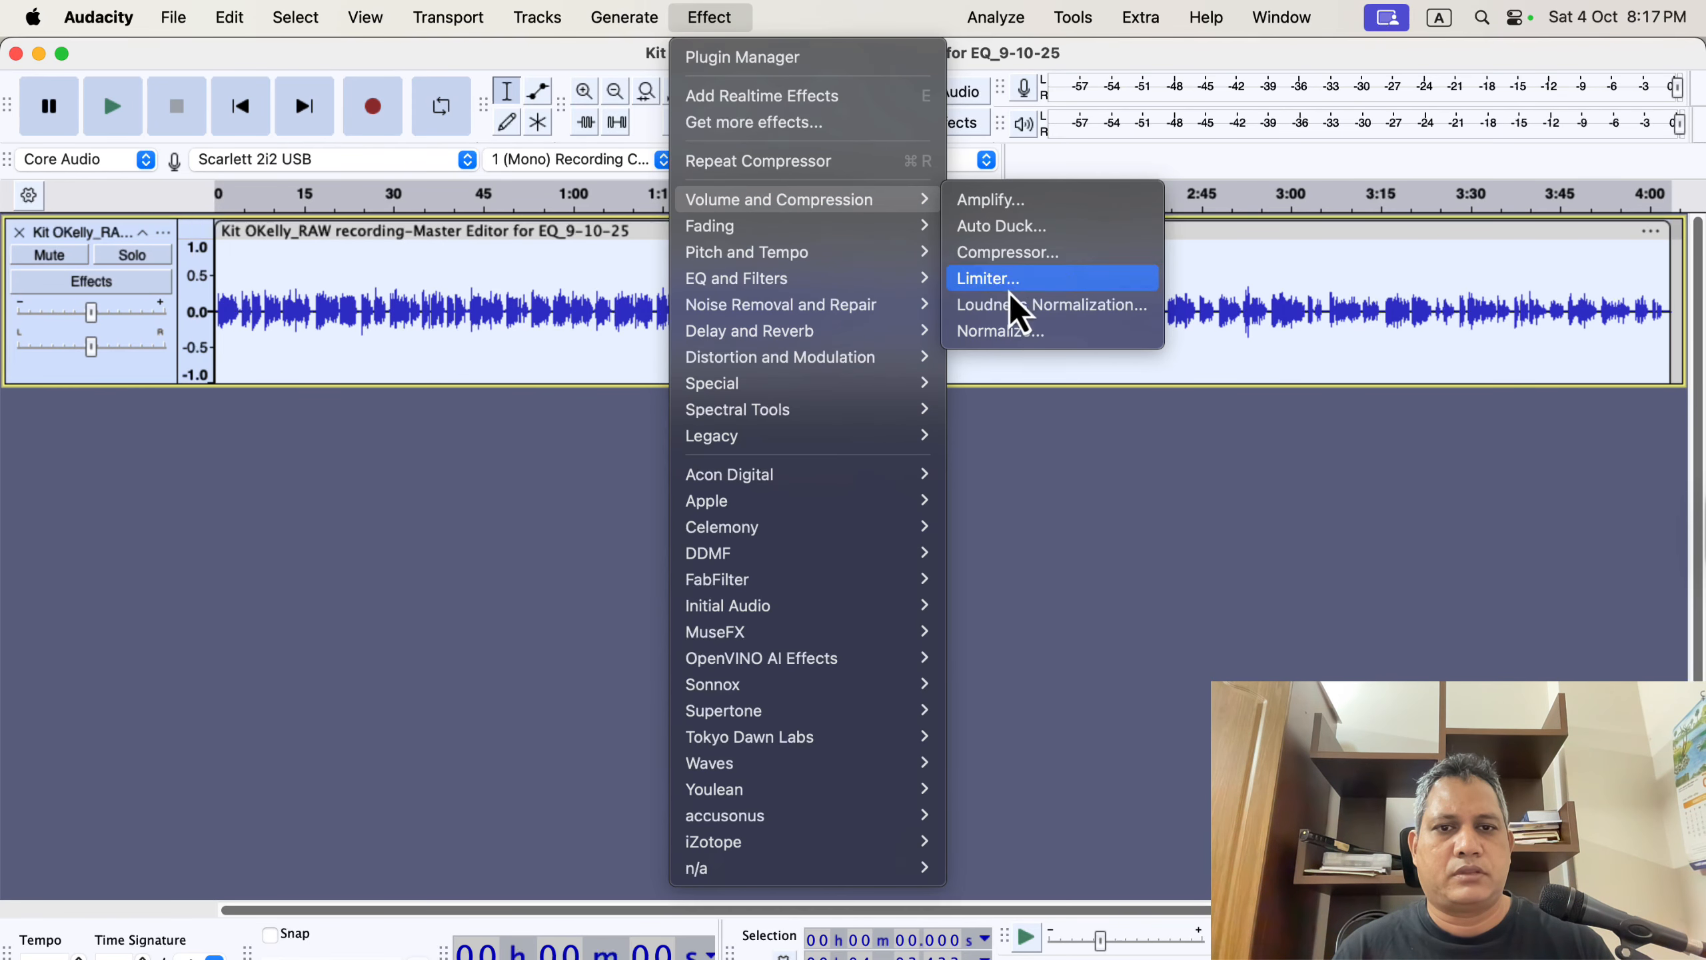
click(1028, 333)
click(993, 617)
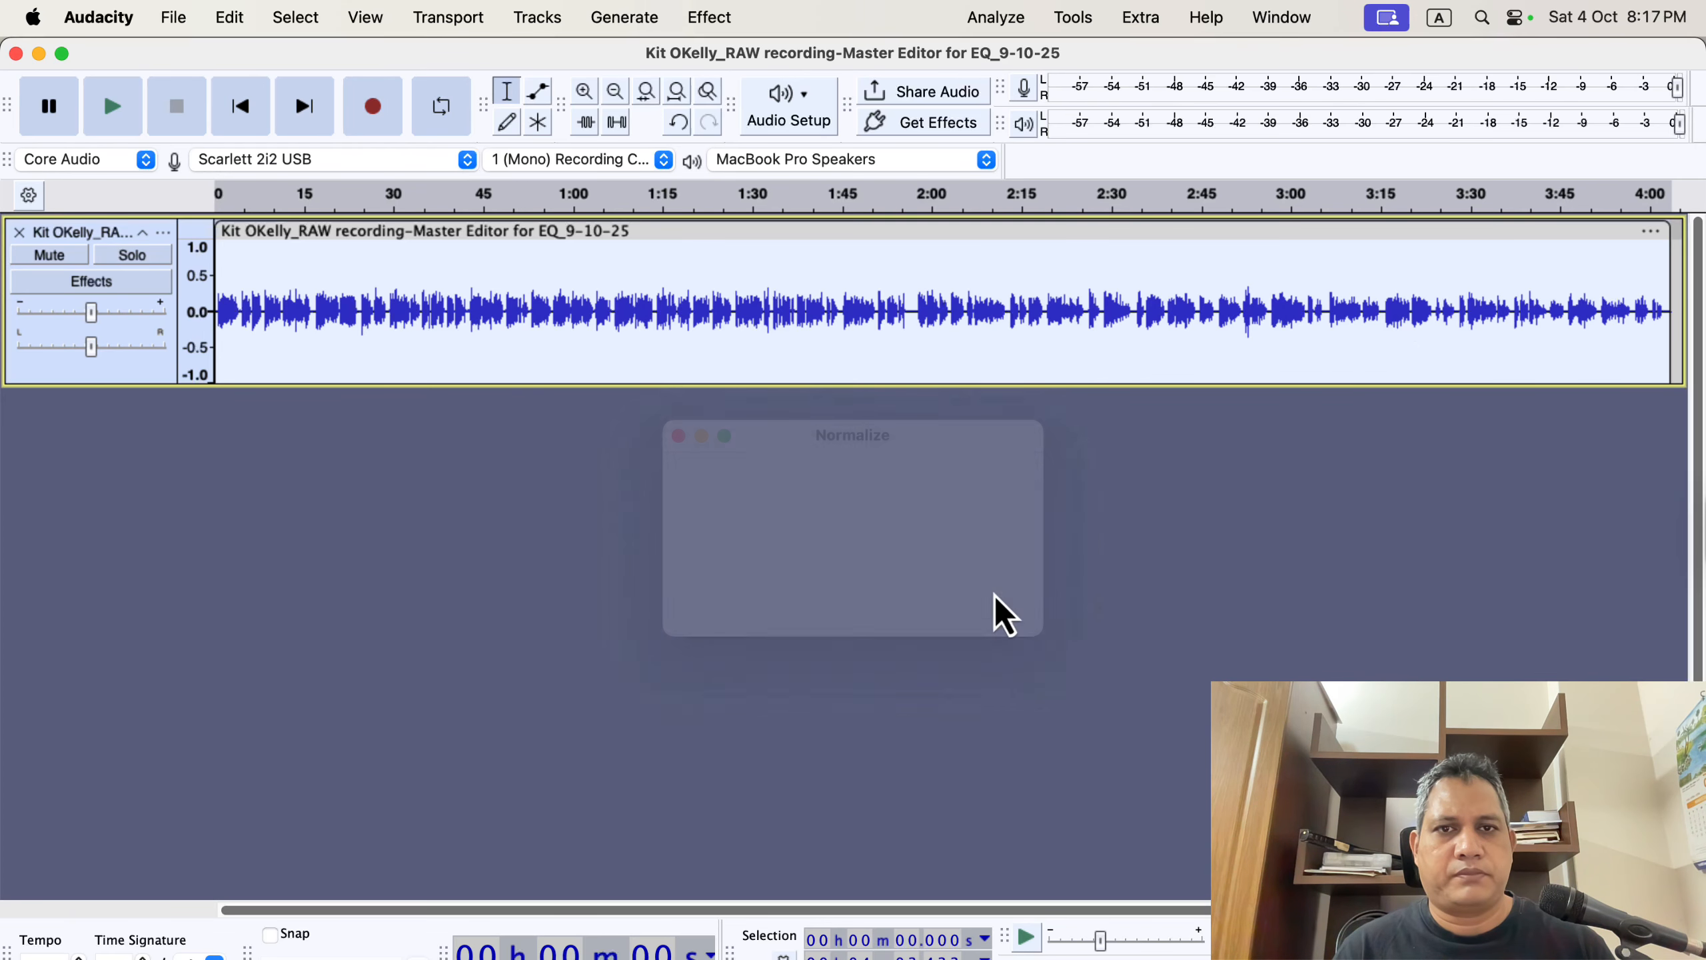
Run ACX Check on the final track, review the peak and RMS levels, and close the results.
click(996, 18)
click(1061, 270)
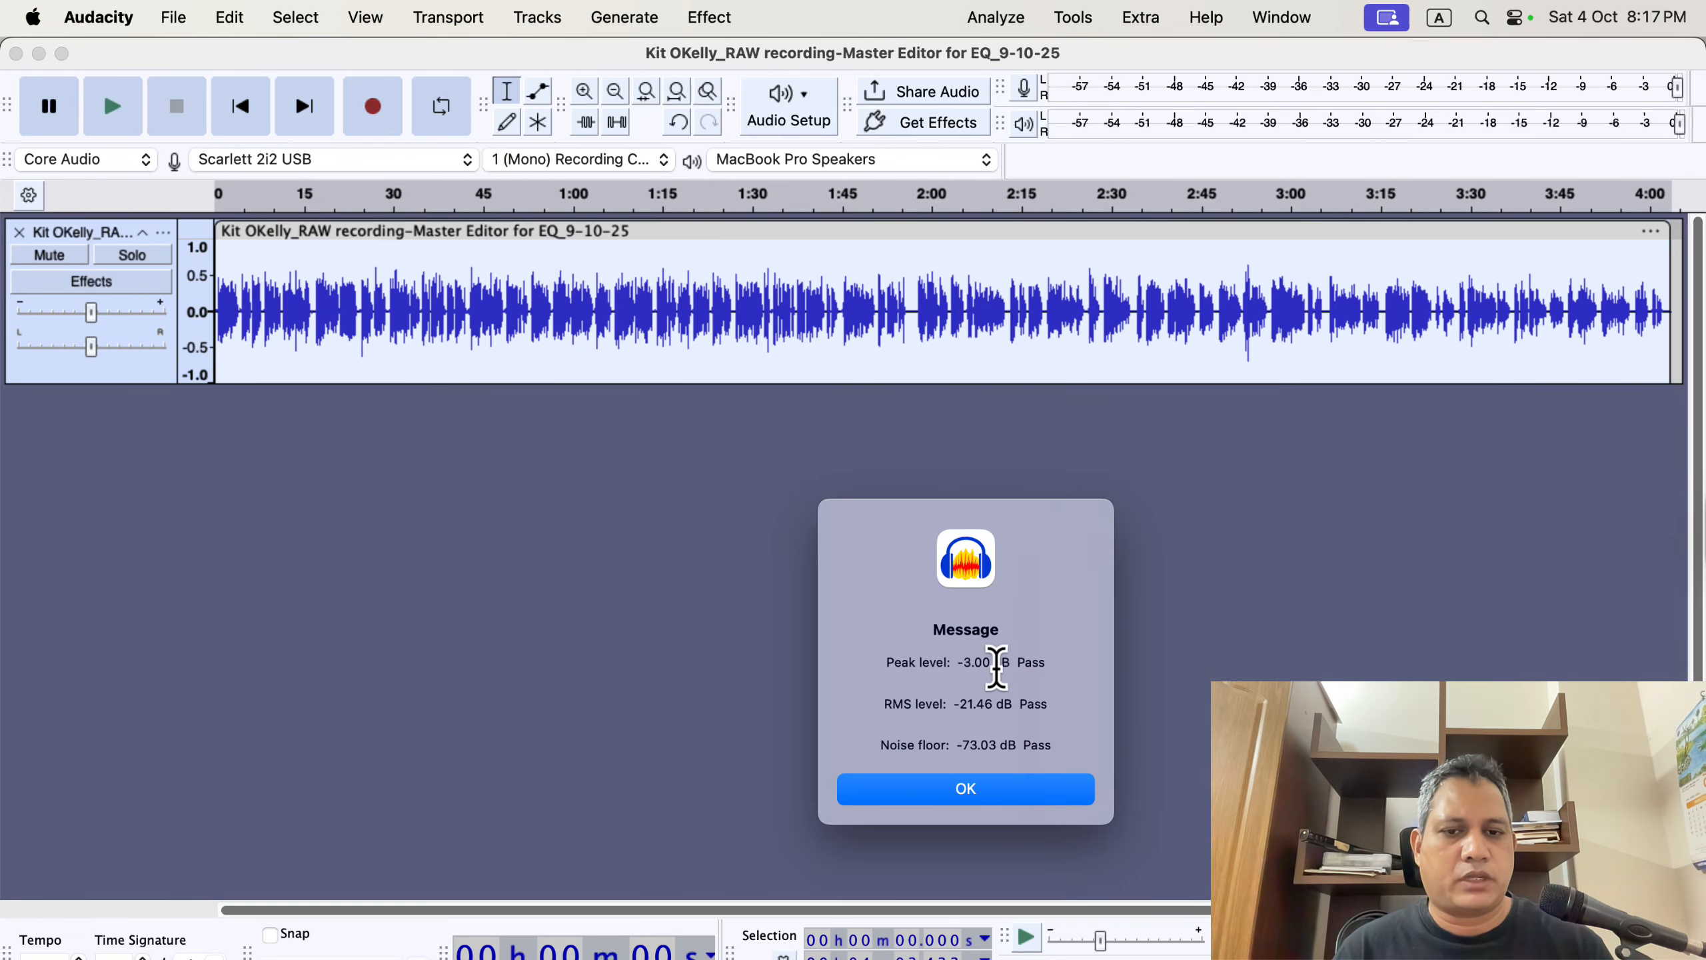
drag(958, 663, 1033, 662)
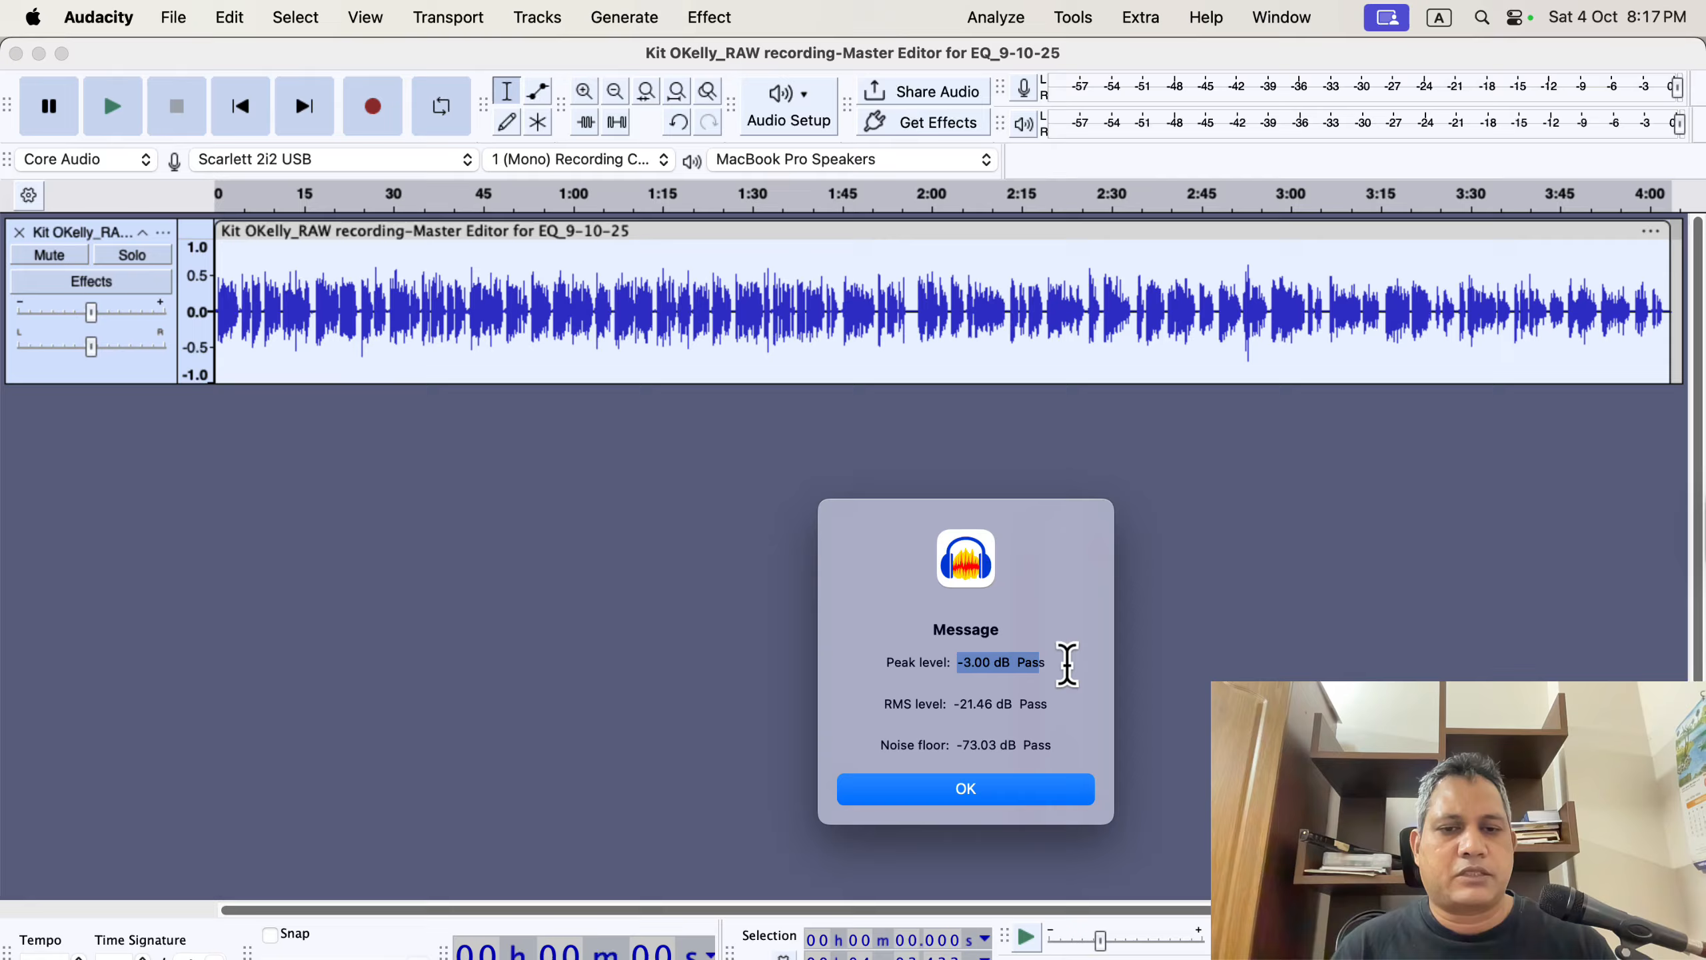
click(980, 705)
drag(945, 704, 1021, 703)
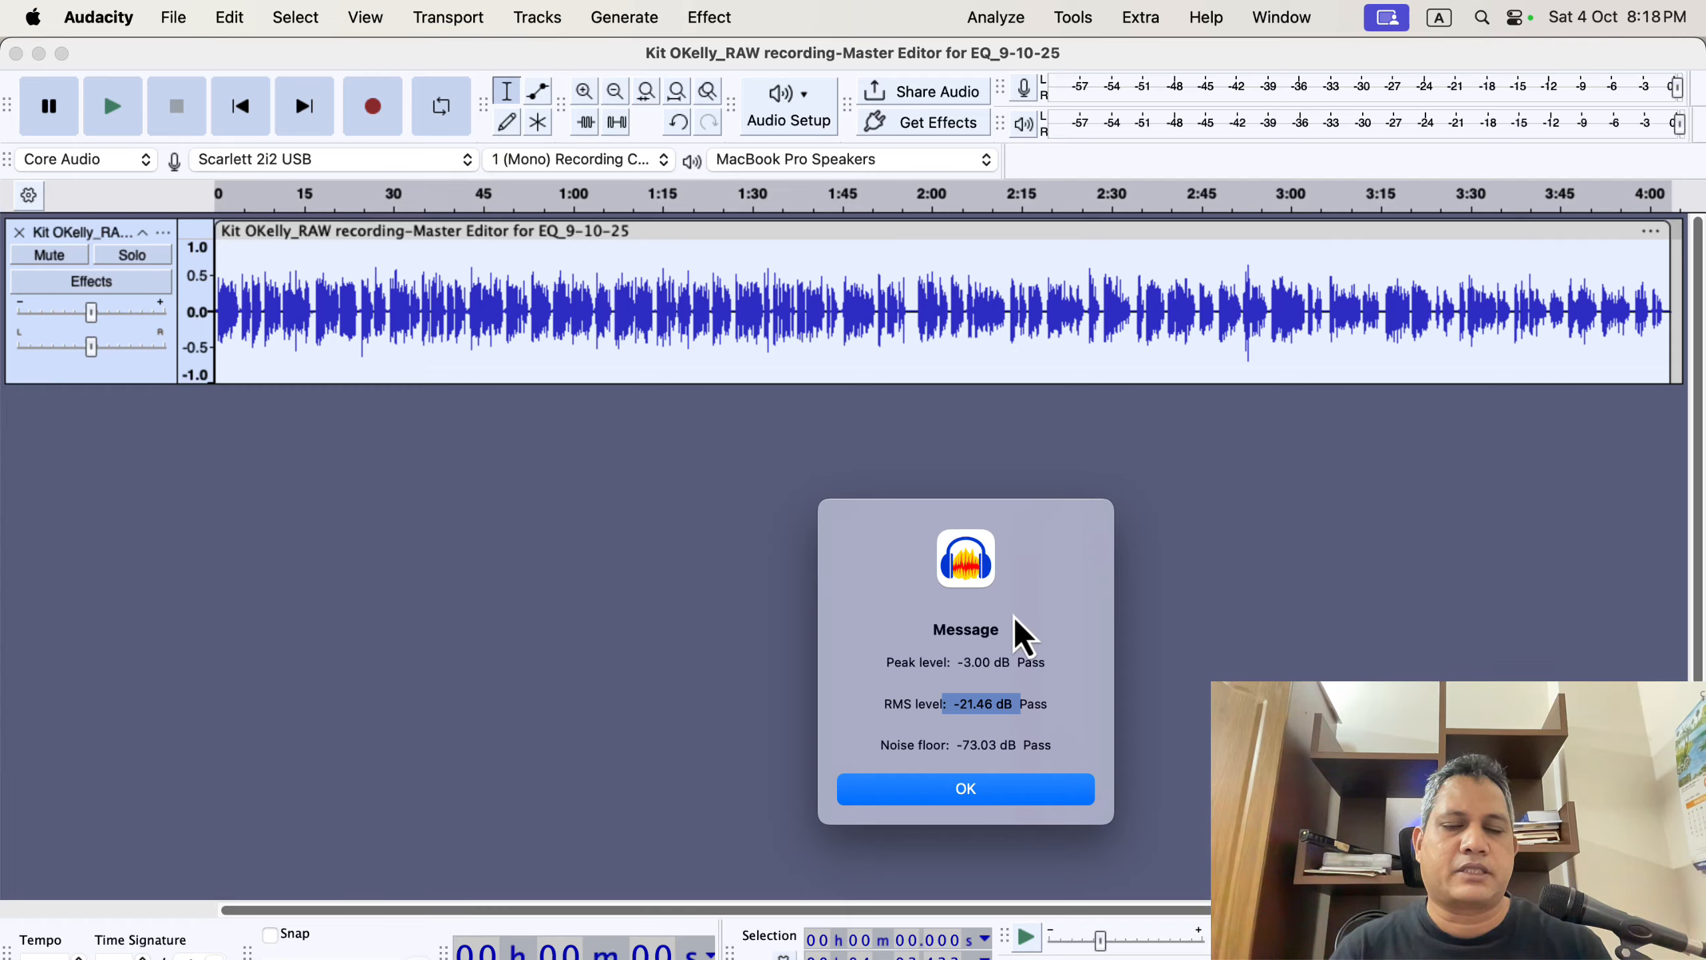
click(977, 787)
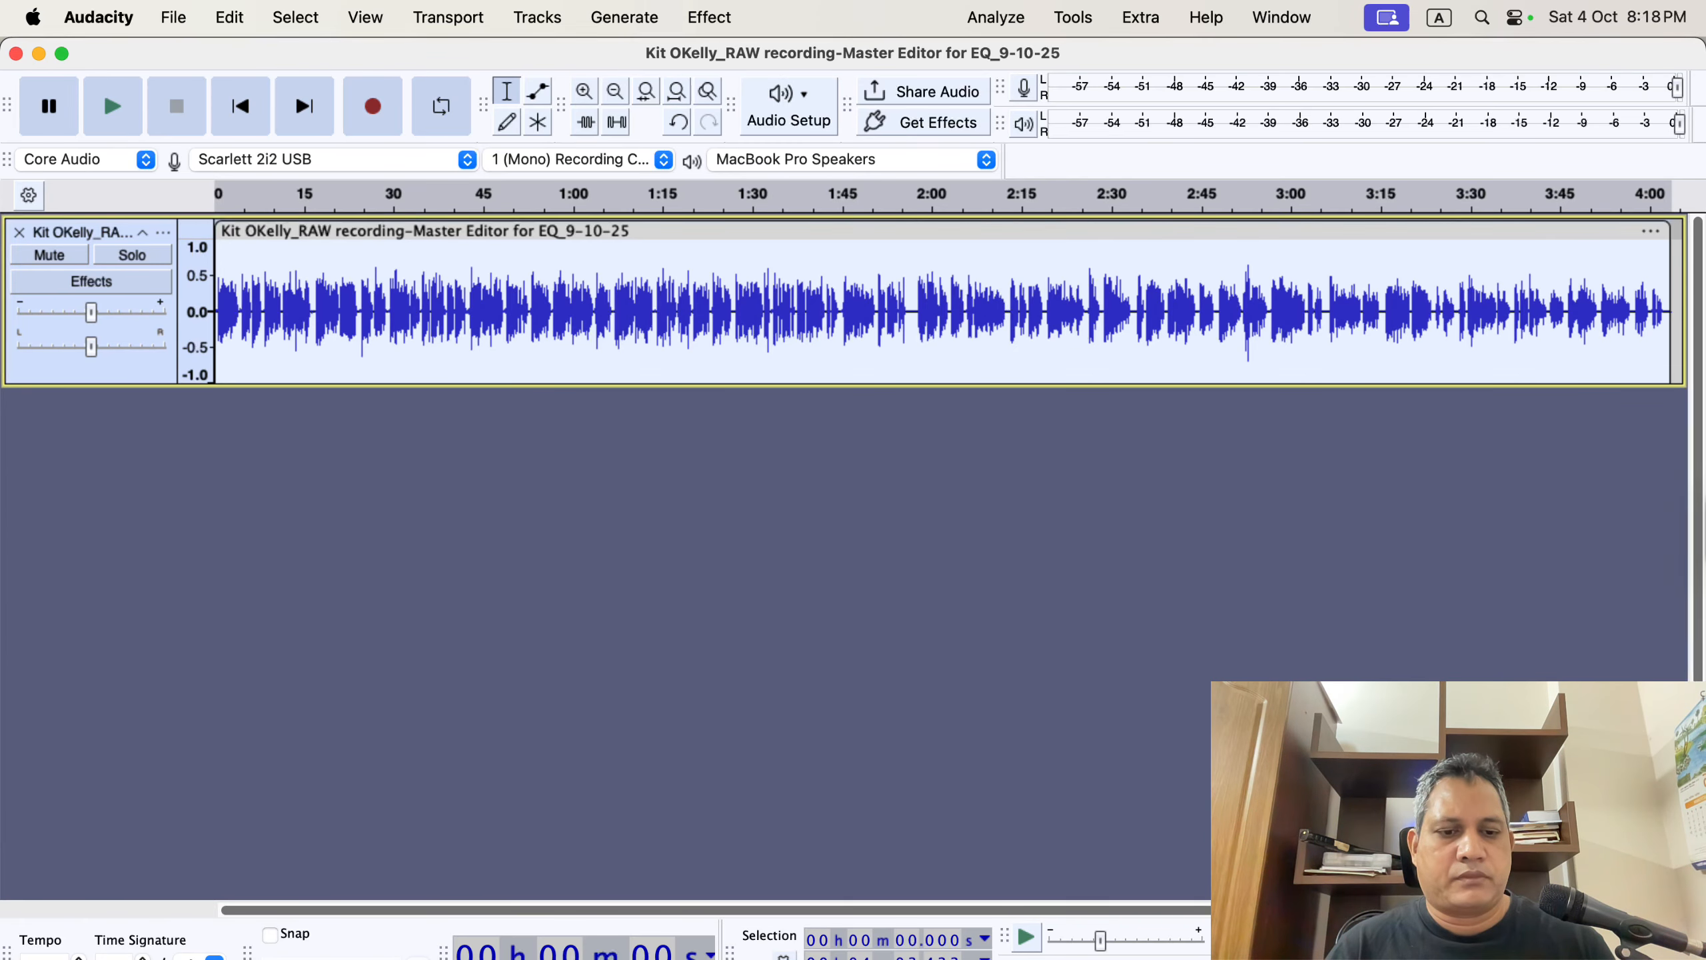
Switch to Chrome and read through the workshop newsletter post on audiobook editing topics.
key(super+Tab)
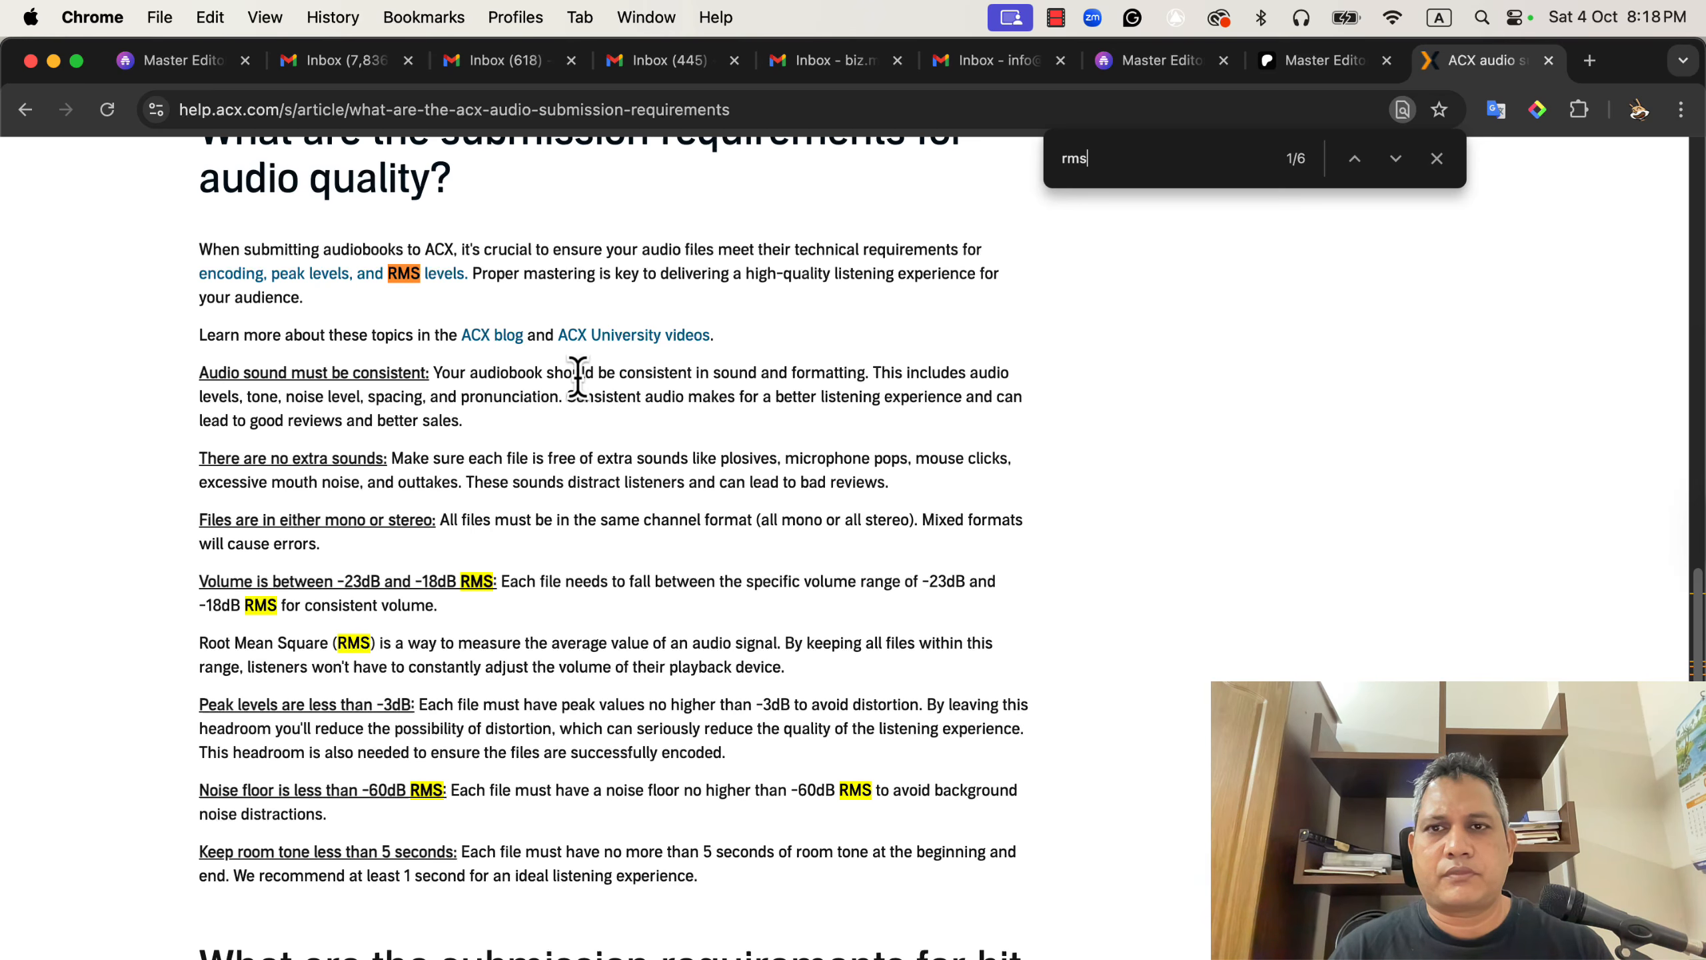
click(1189, 68)
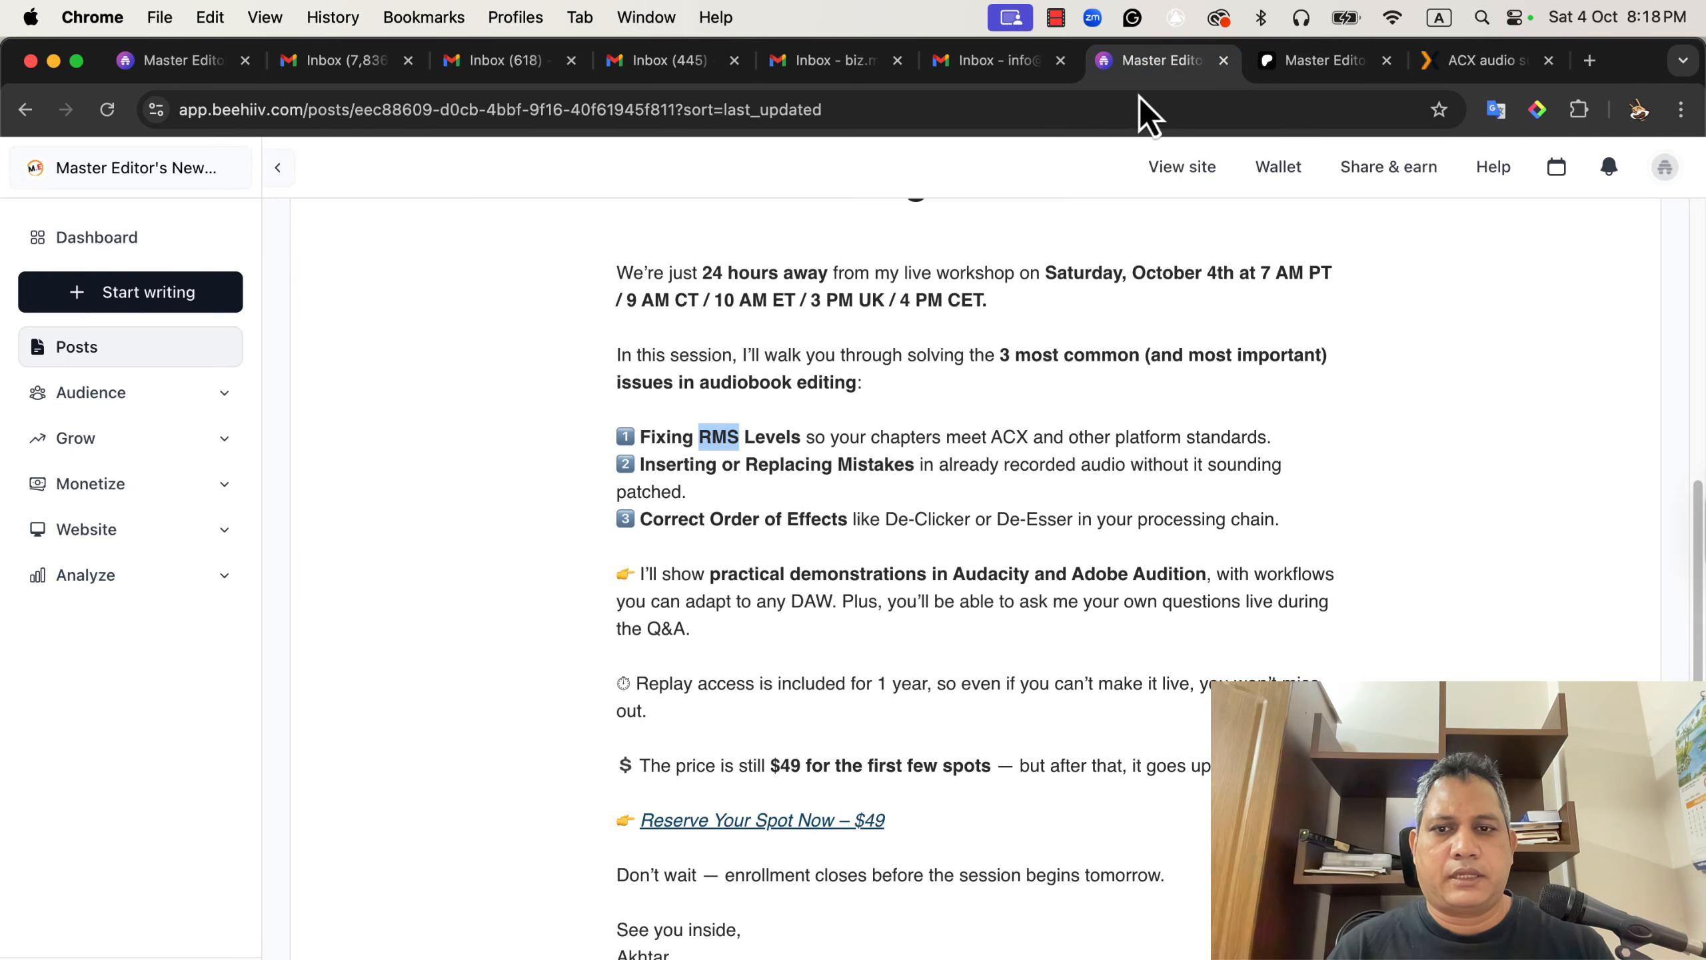
scroll(940, 455, down, 1)
click(697, 429)
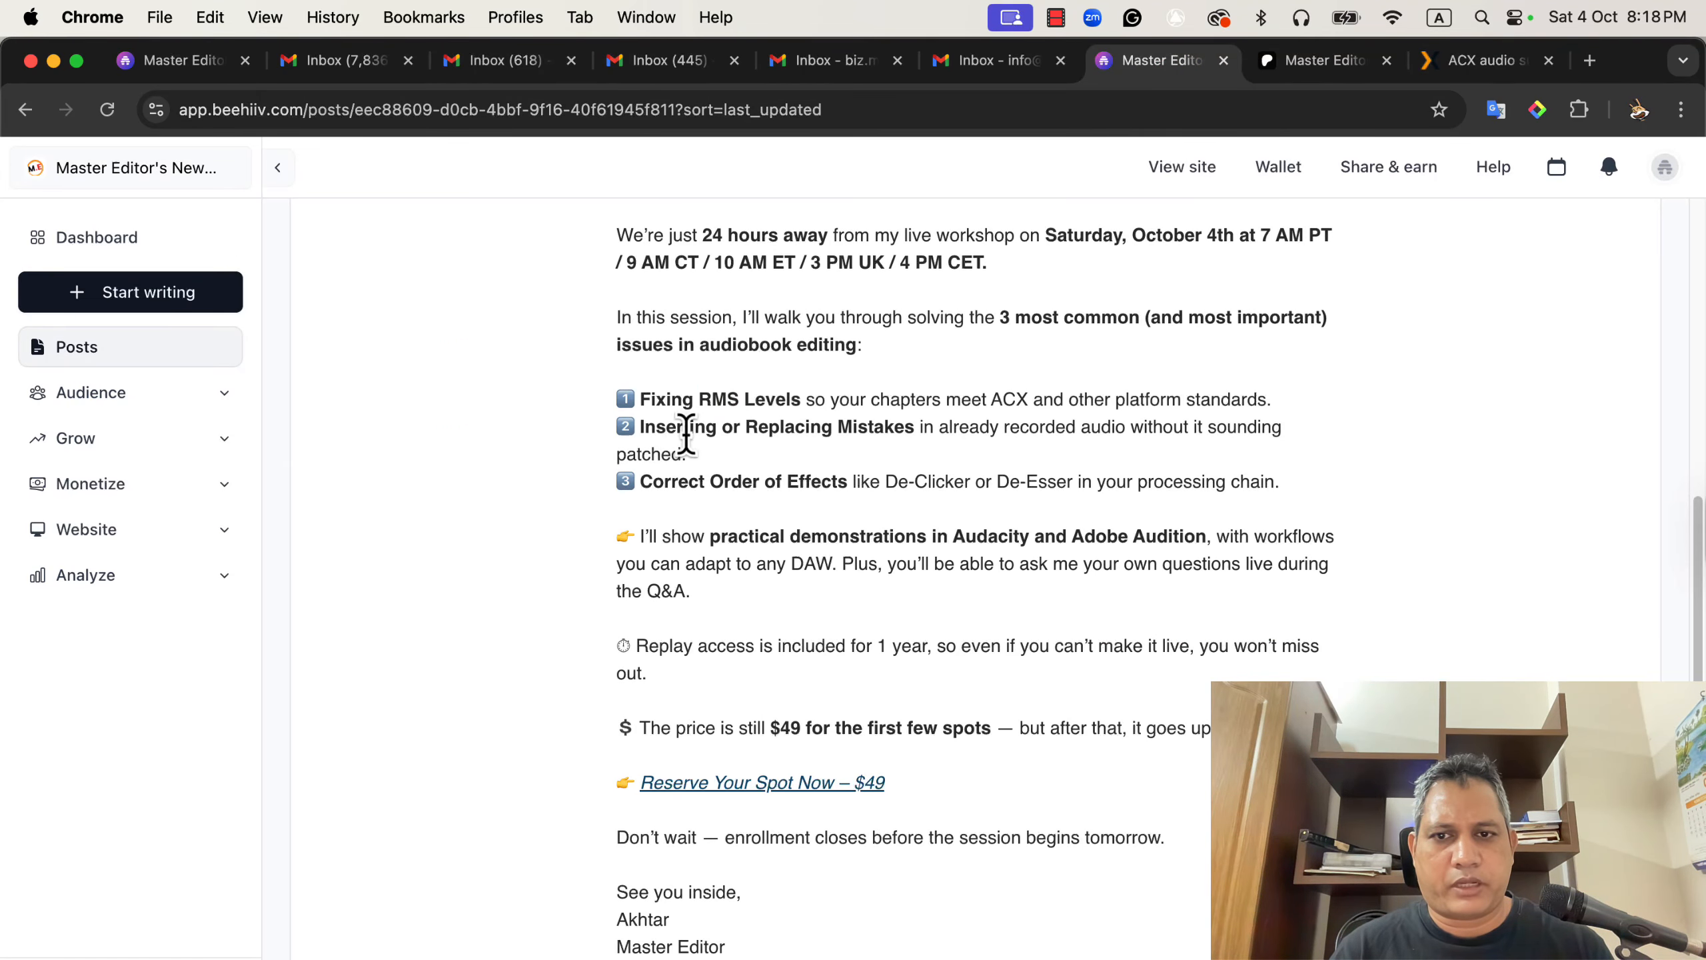
drag(646, 427, 767, 427)
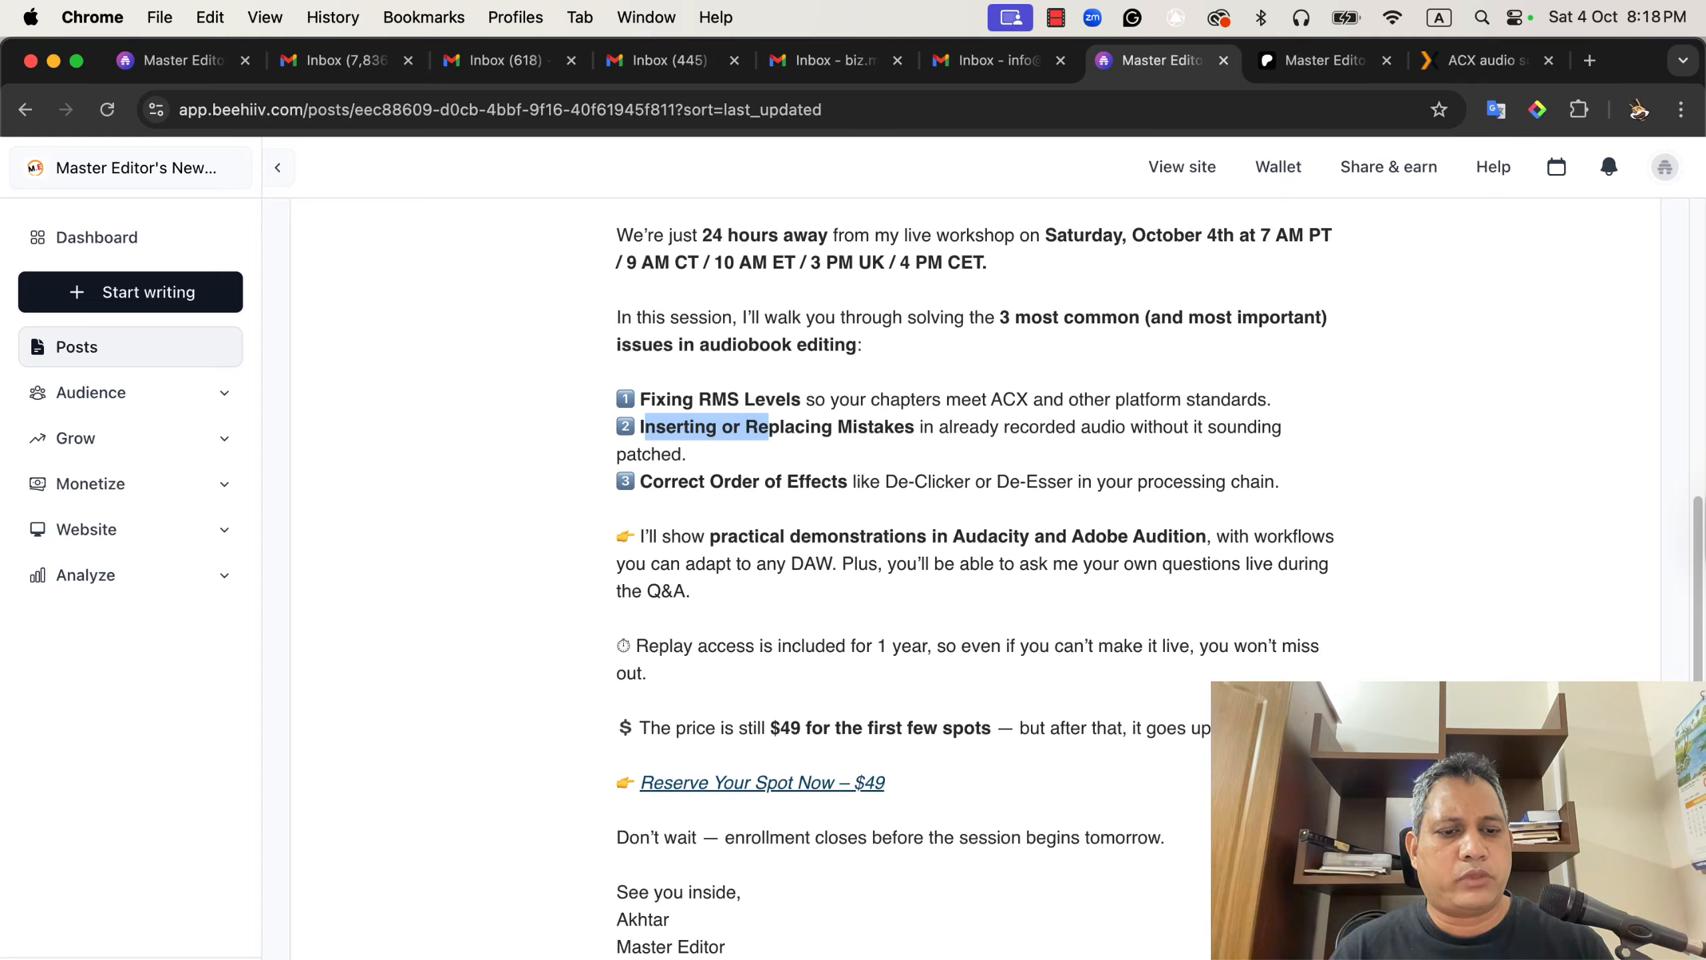
Switch back to Audacity and try recording a short take from about 1:56 of the narration track.
click(1242, 958)
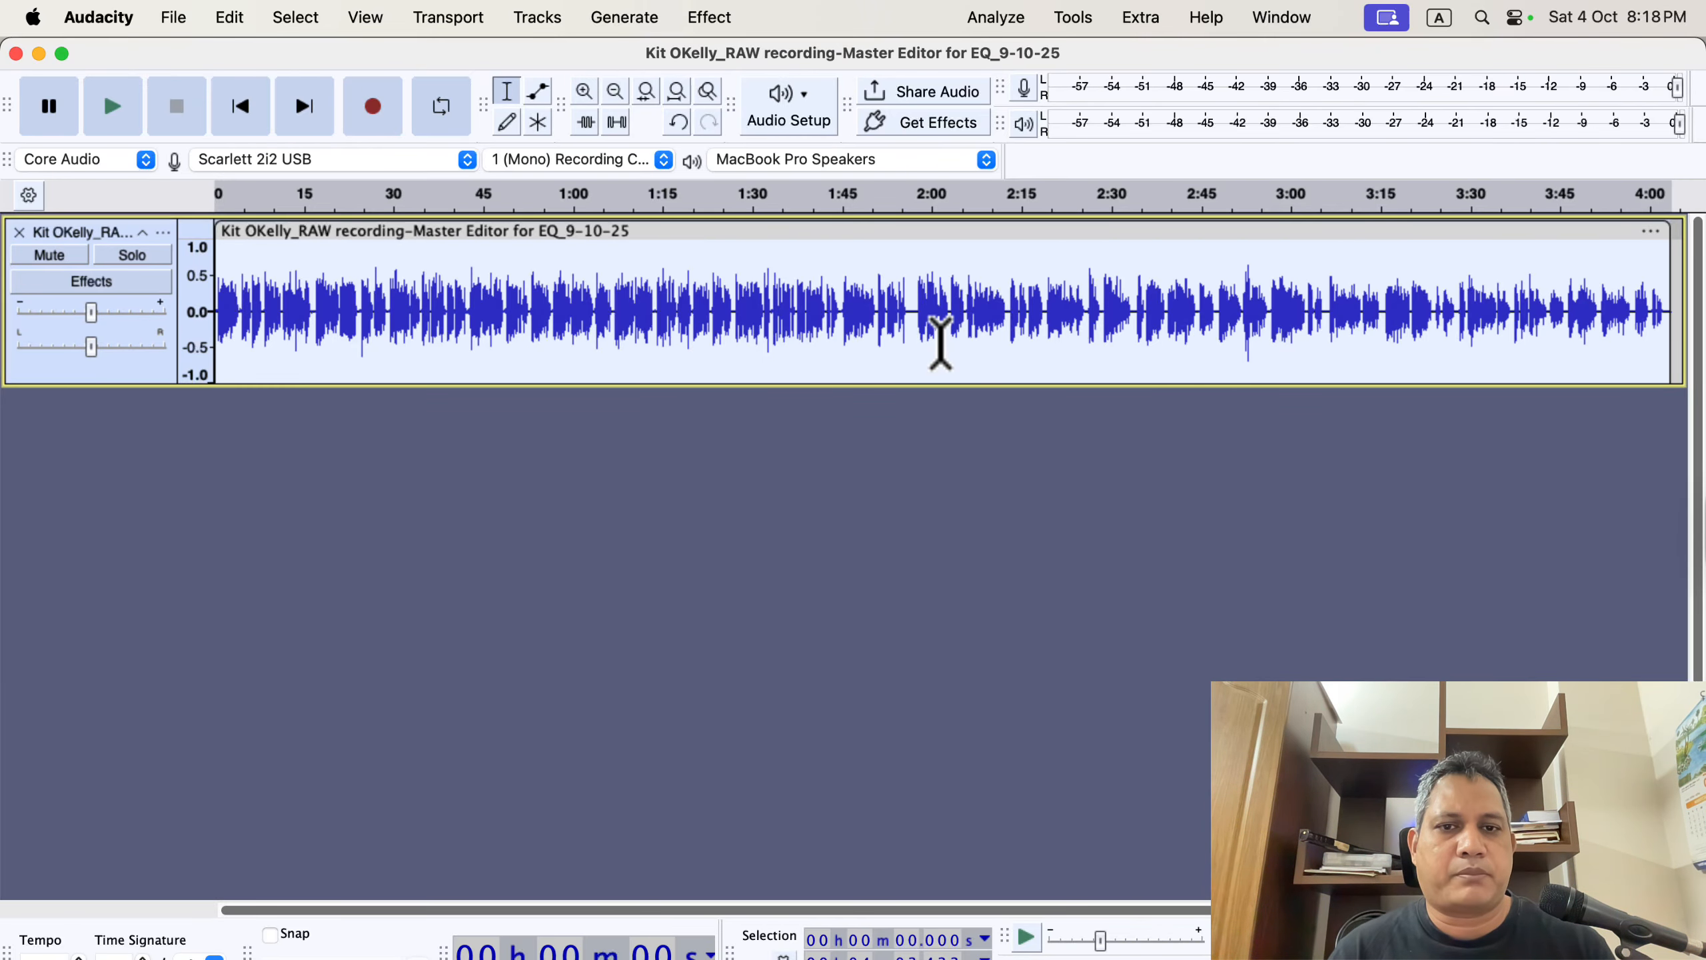
scroll(933, 331, up, 2)
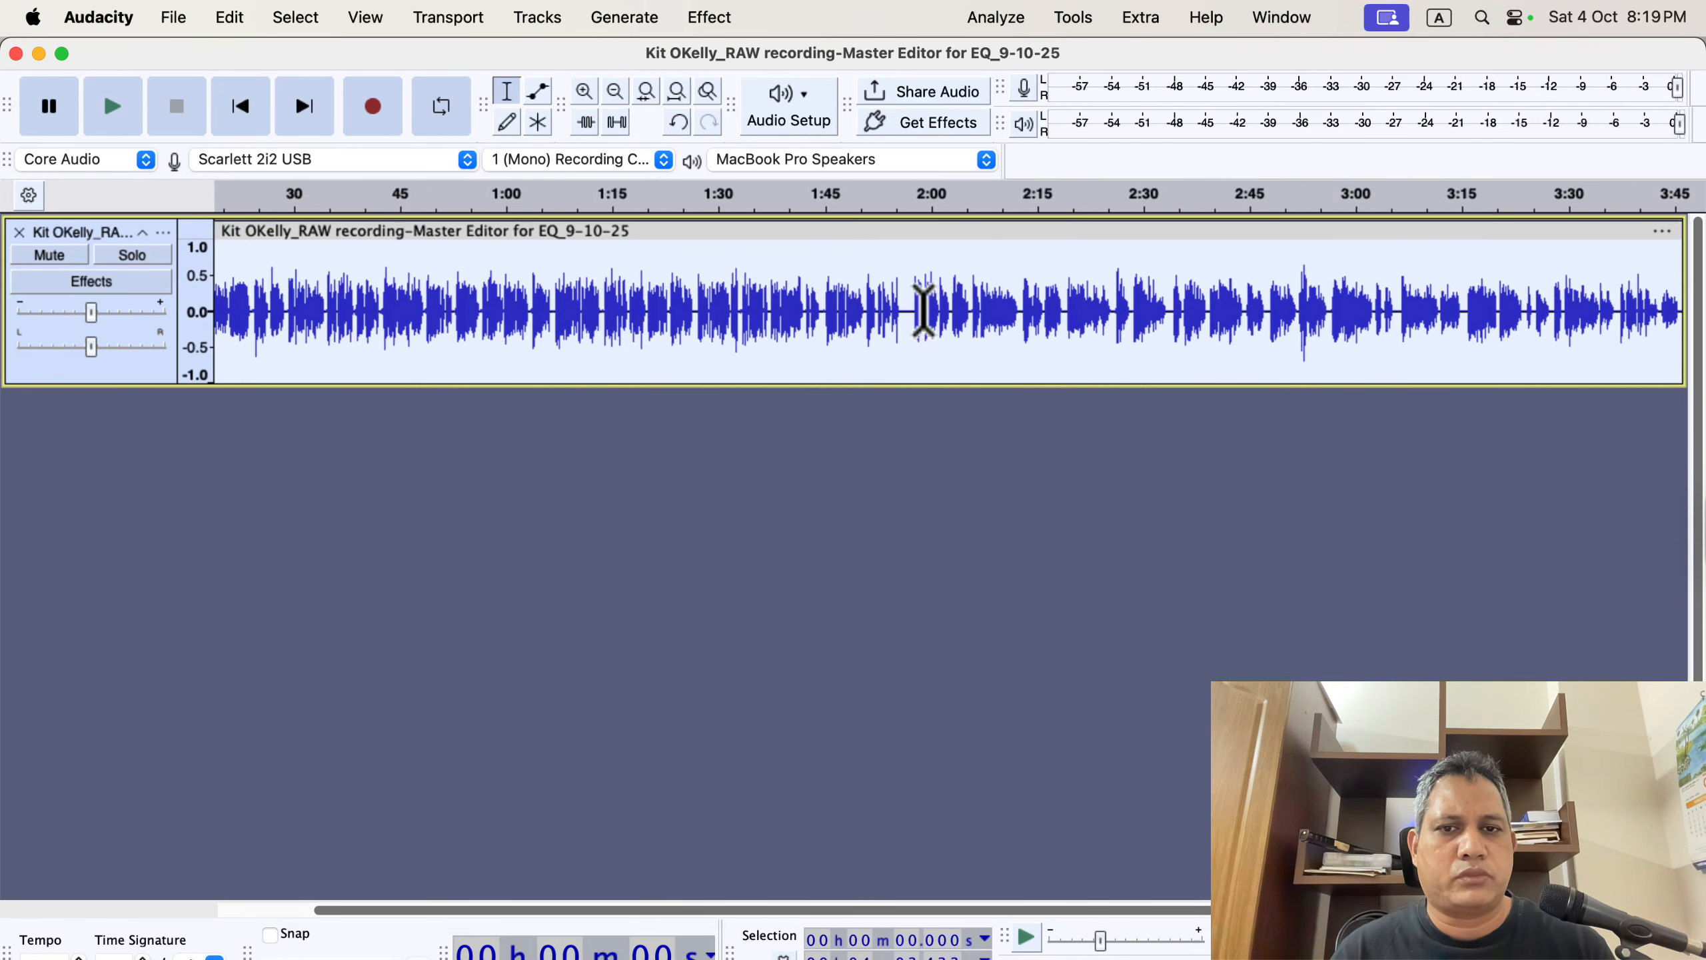
click(922, 310)
scroll(977, 324, up, 1)
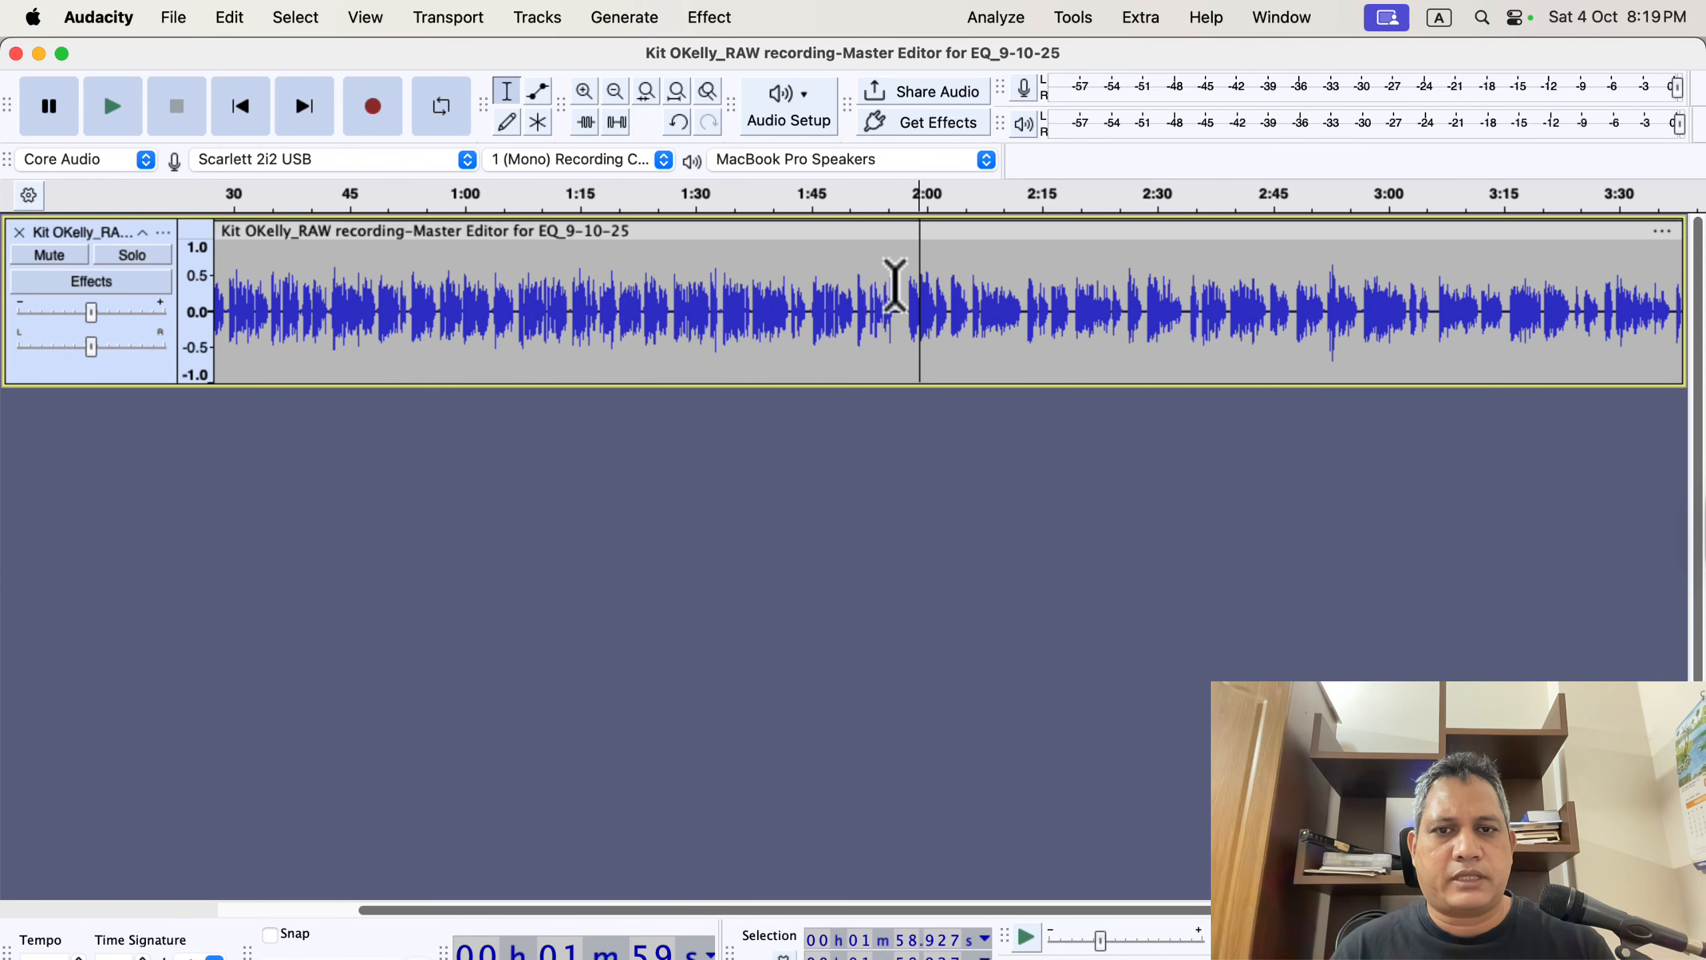
click(895, 286)
scroll(937, 299, up, 2)
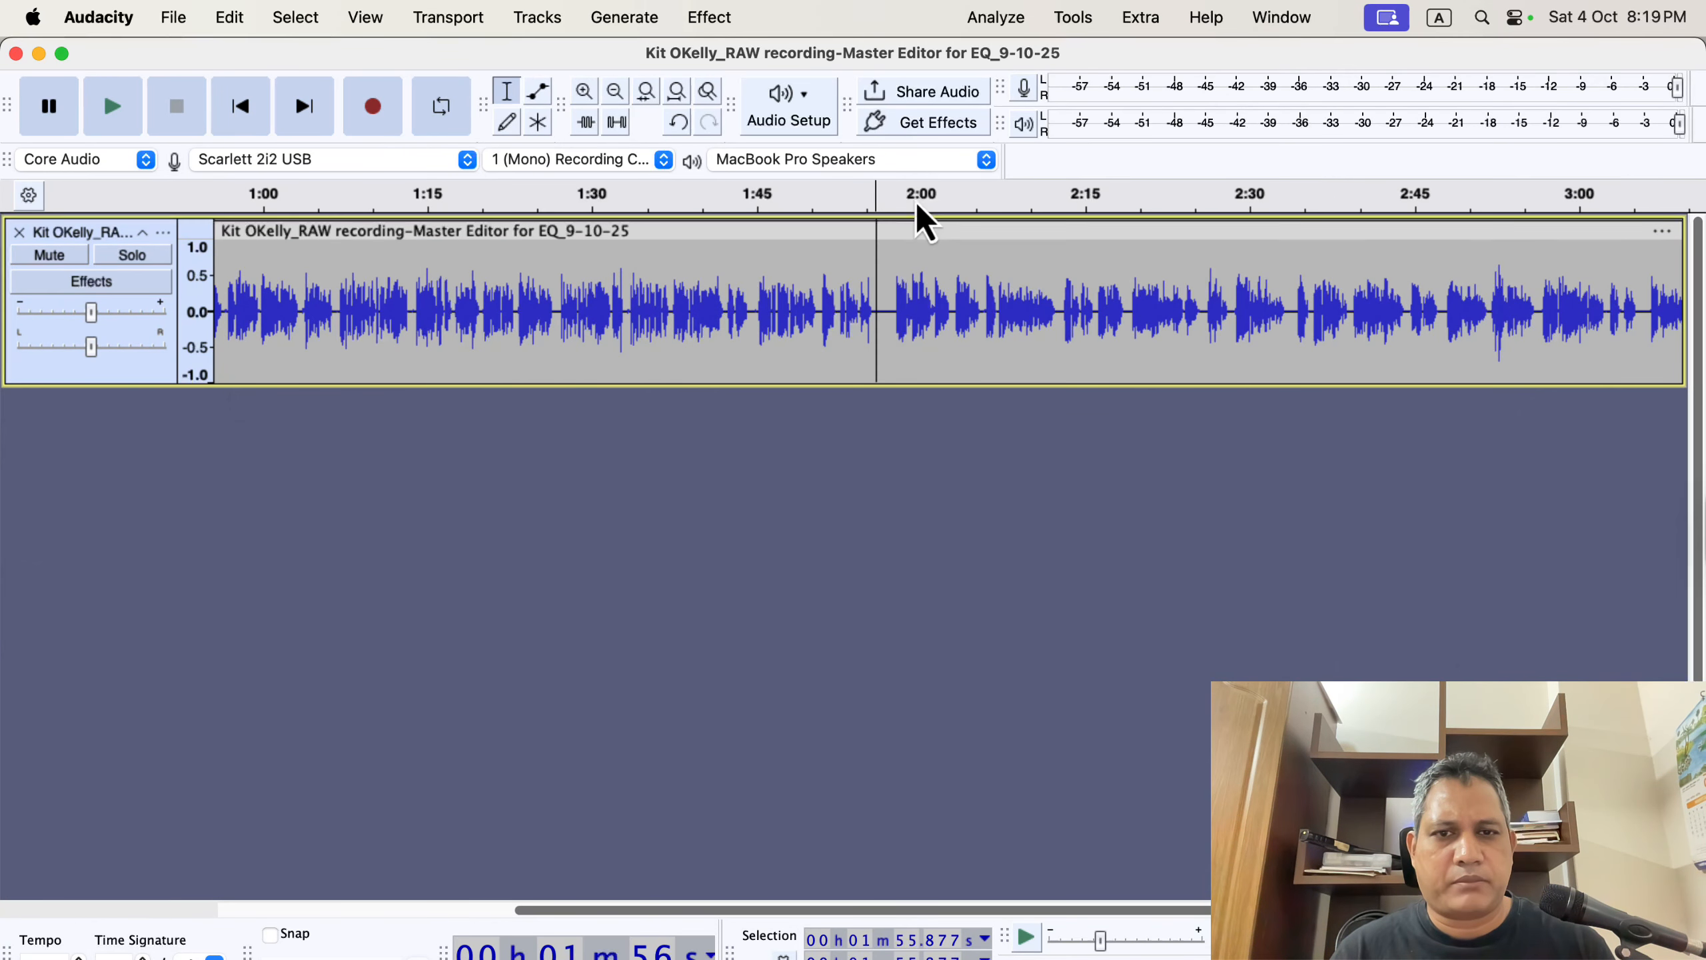
scroll(914, 297, up, 1)
drag(882, 299, 951, 286)
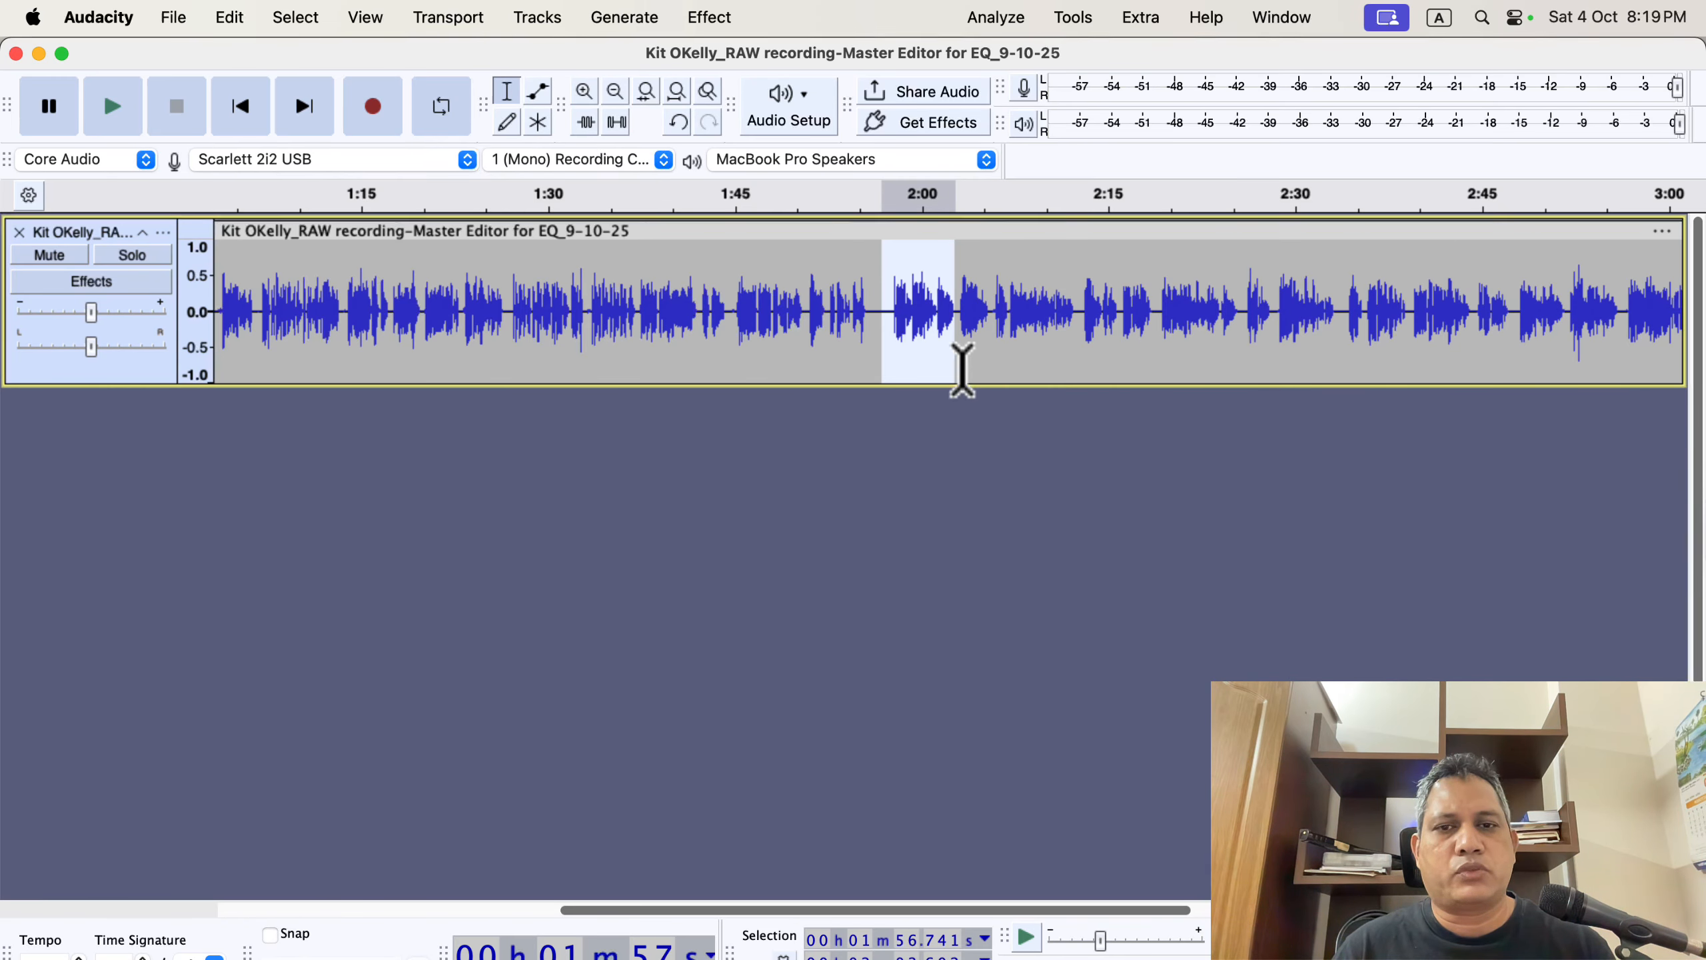
click(871, 336)
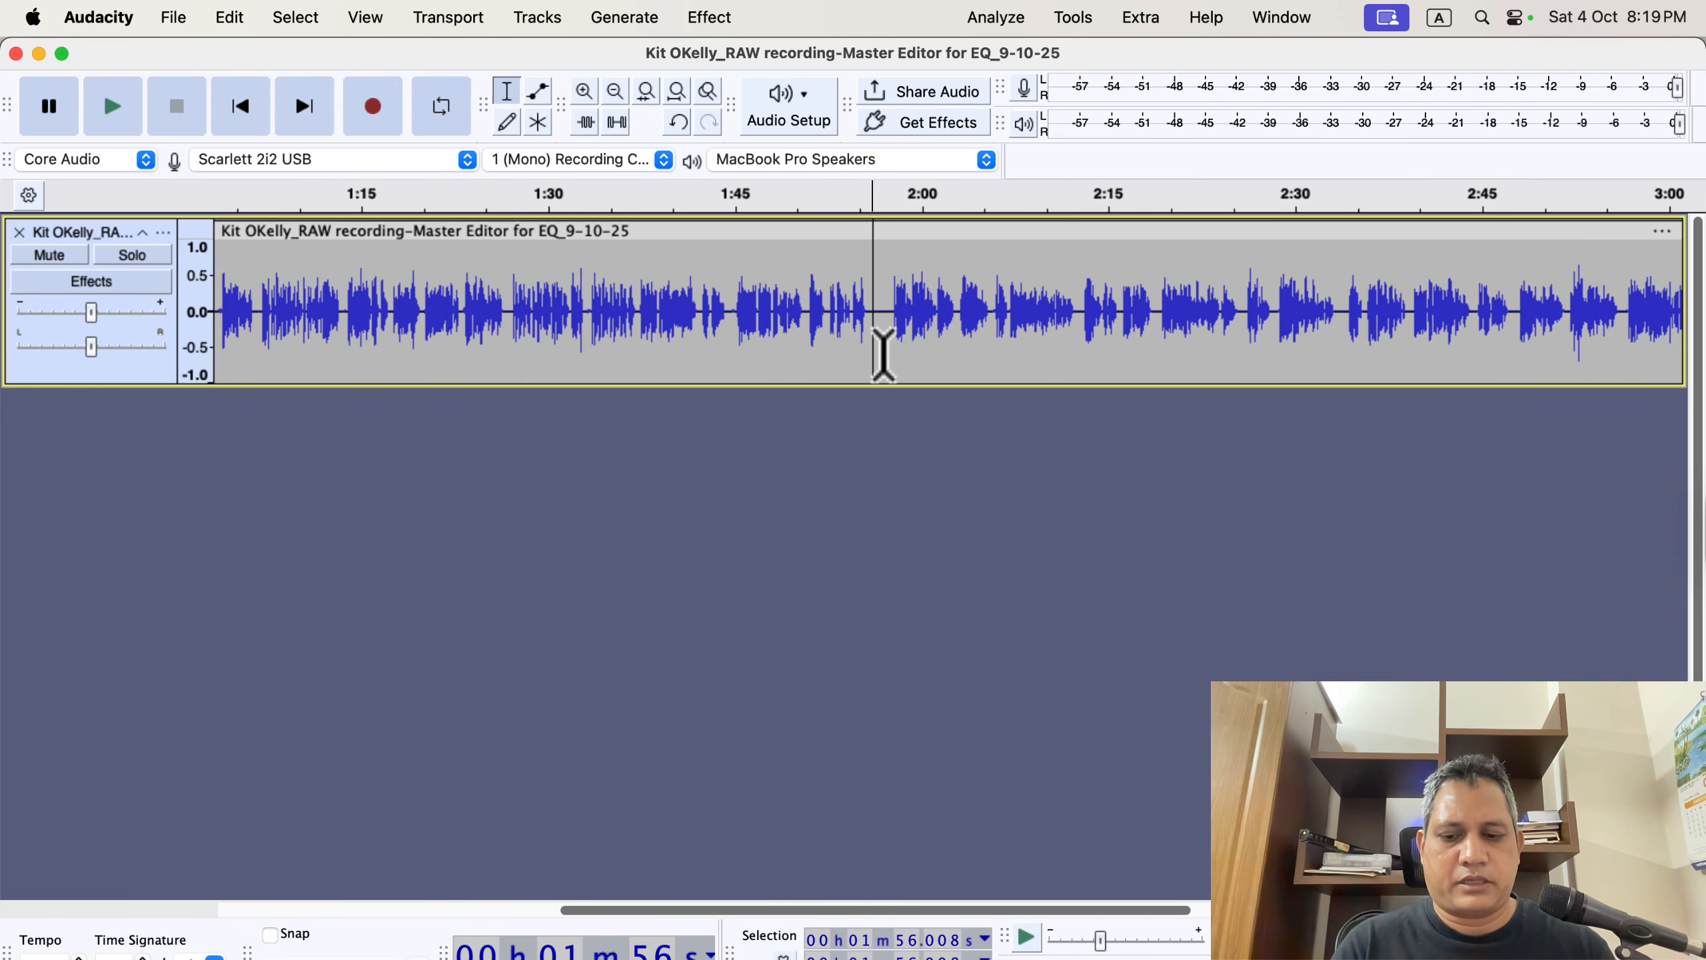
key(r)
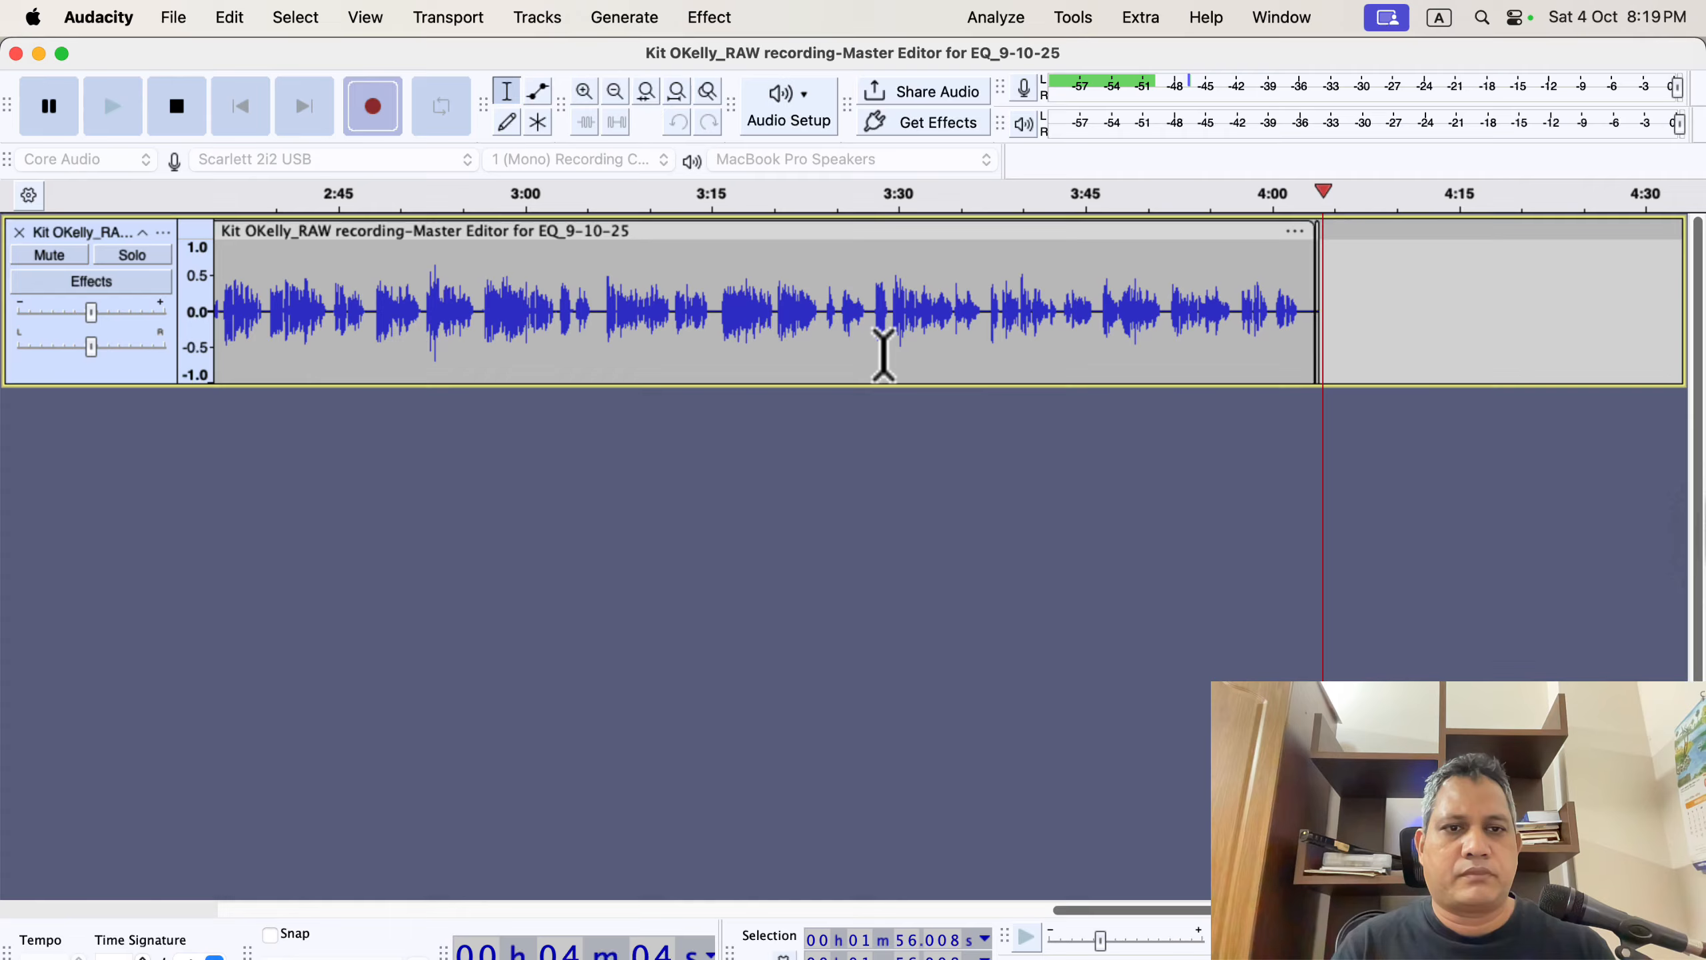
key(space)
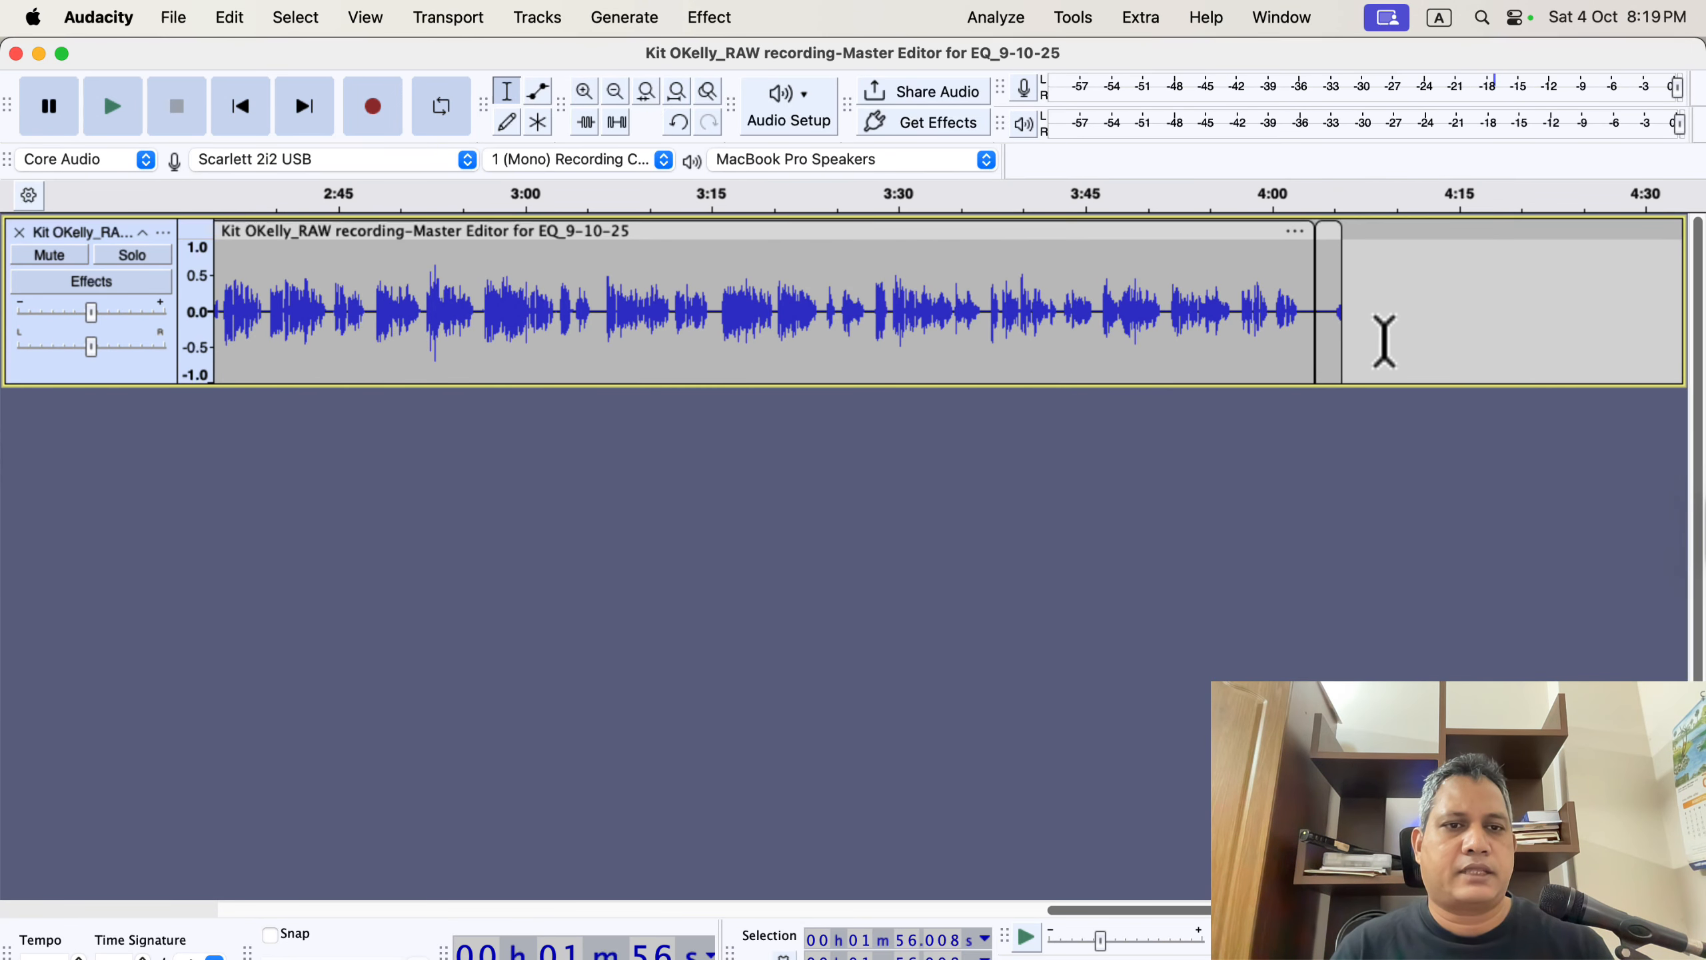
Open the Recording preferences to review the recording options, then confirm the dialog.
click(1330, 262)
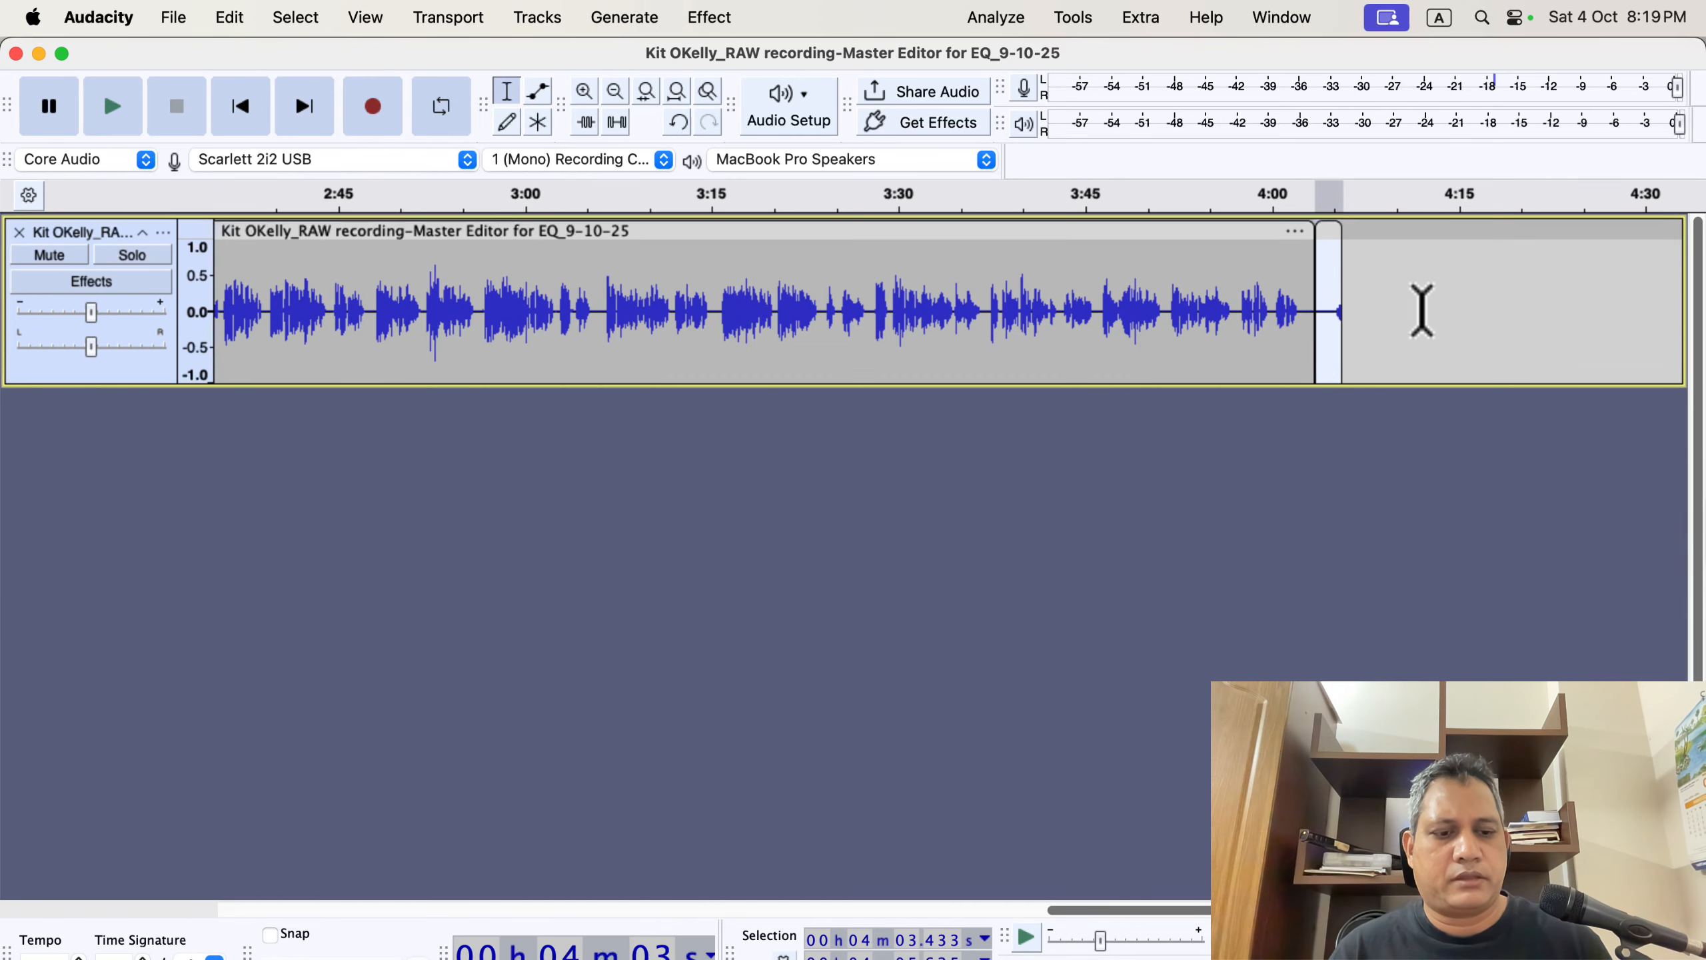
scroll(879, 331, left, 10)
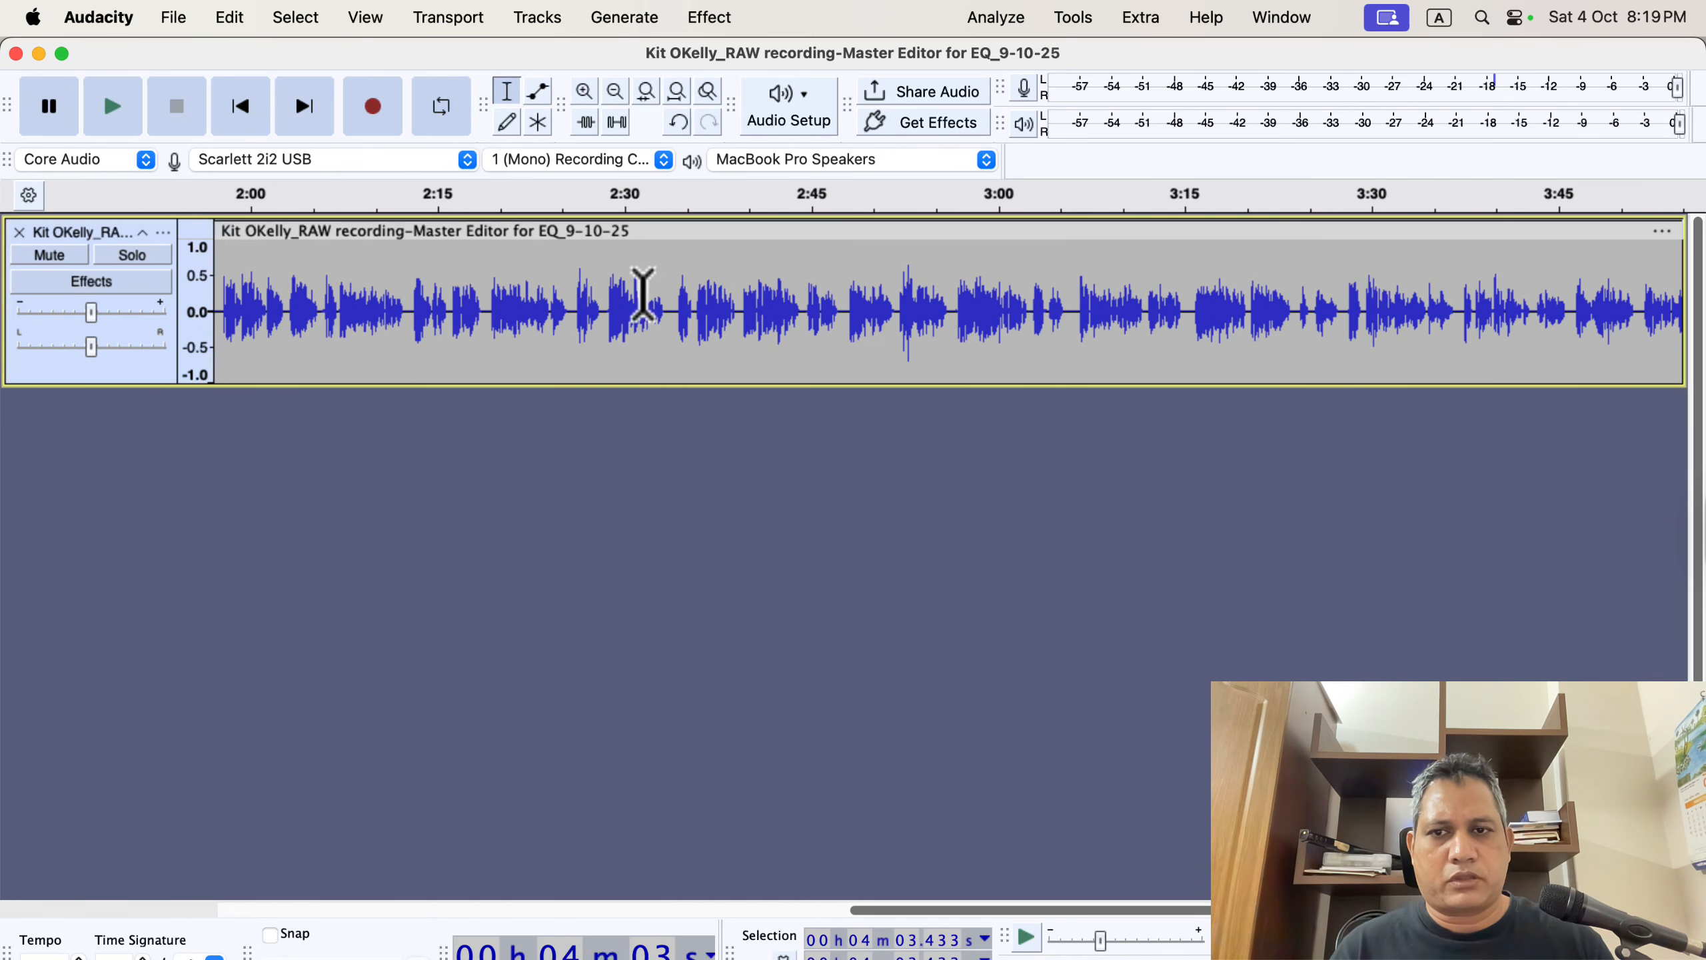
click(102, 18)
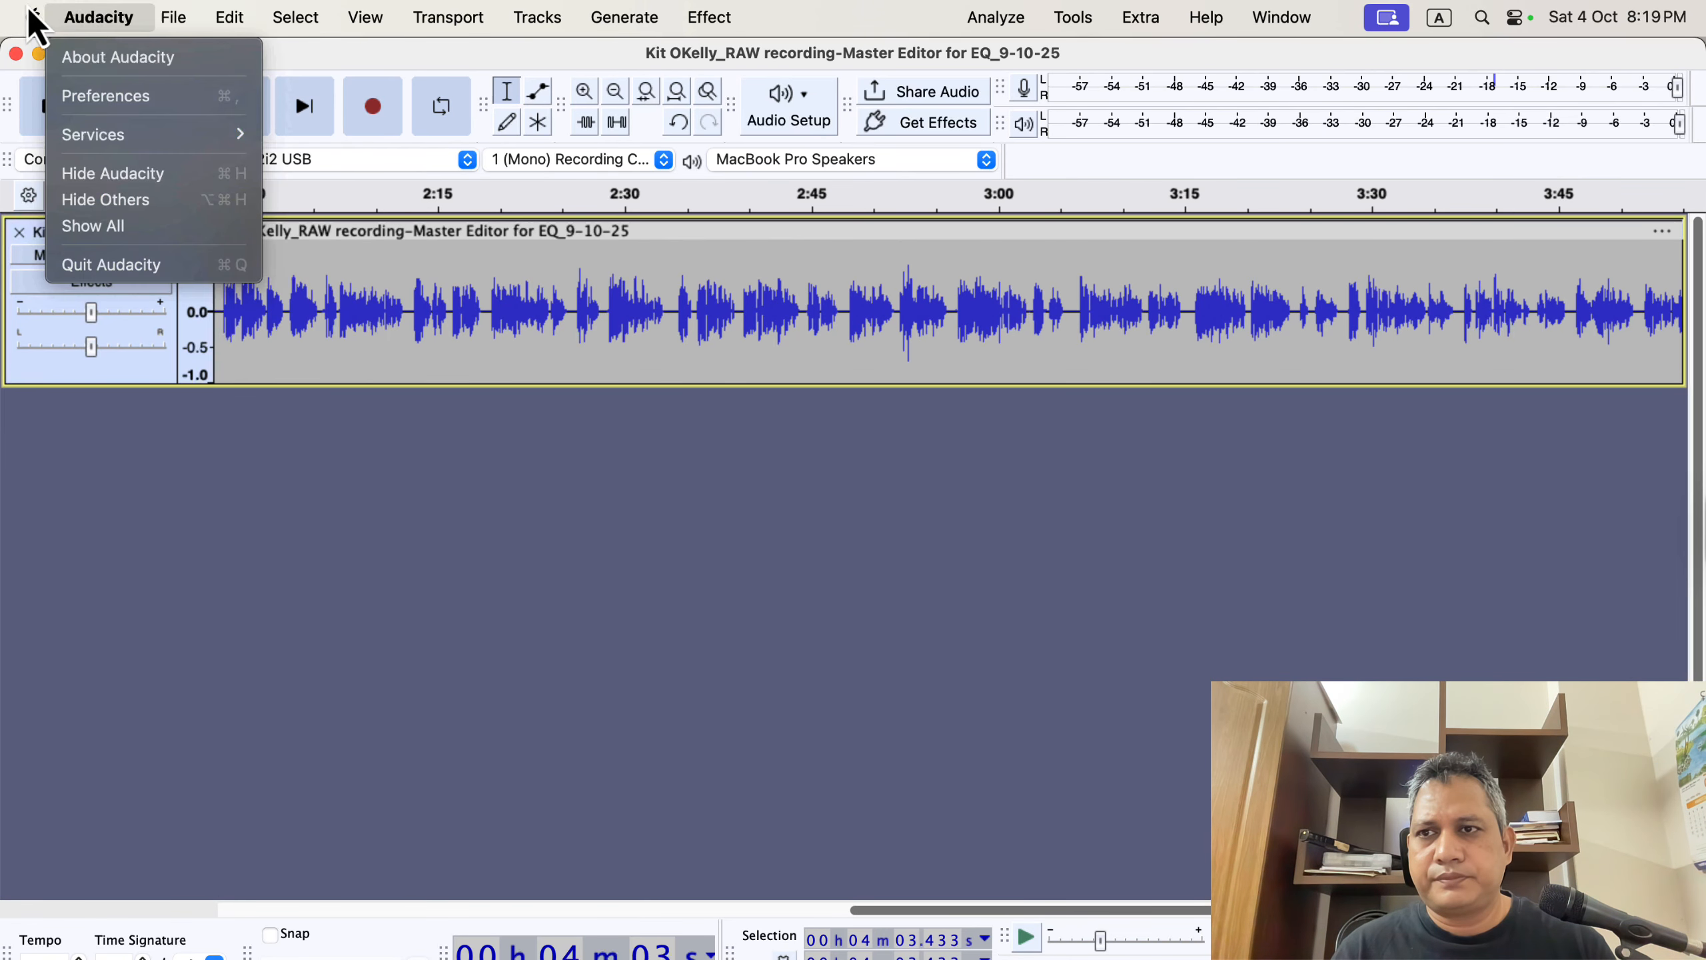
click(141, 96)
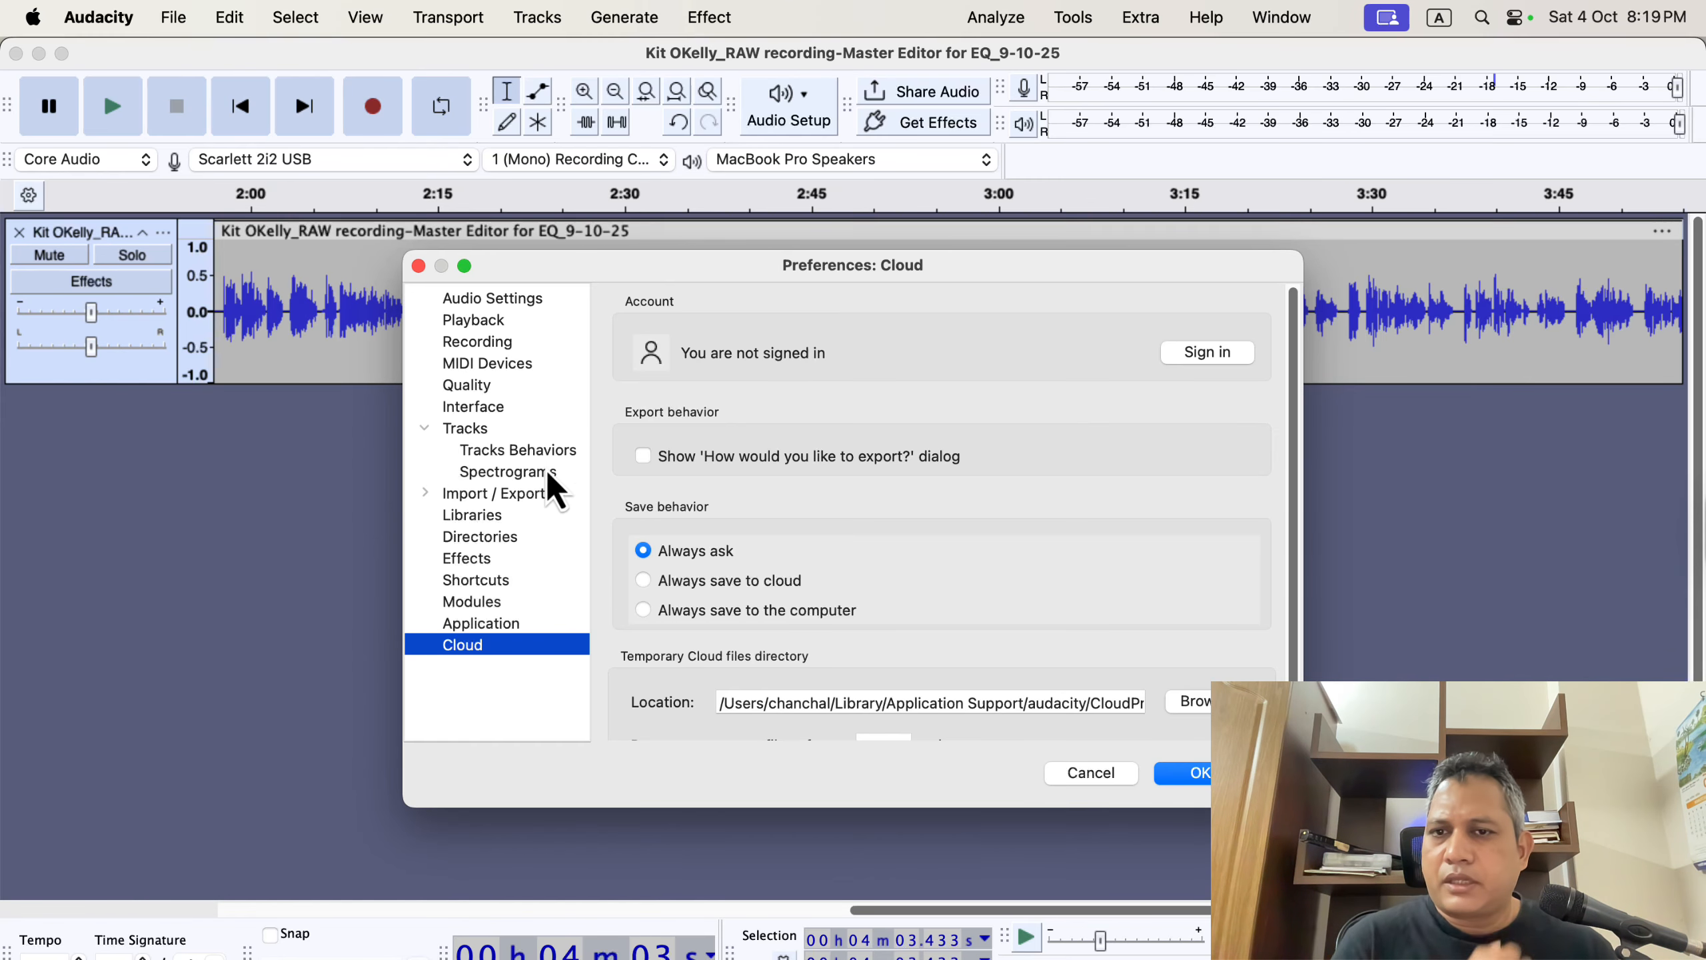
click(496, 341)
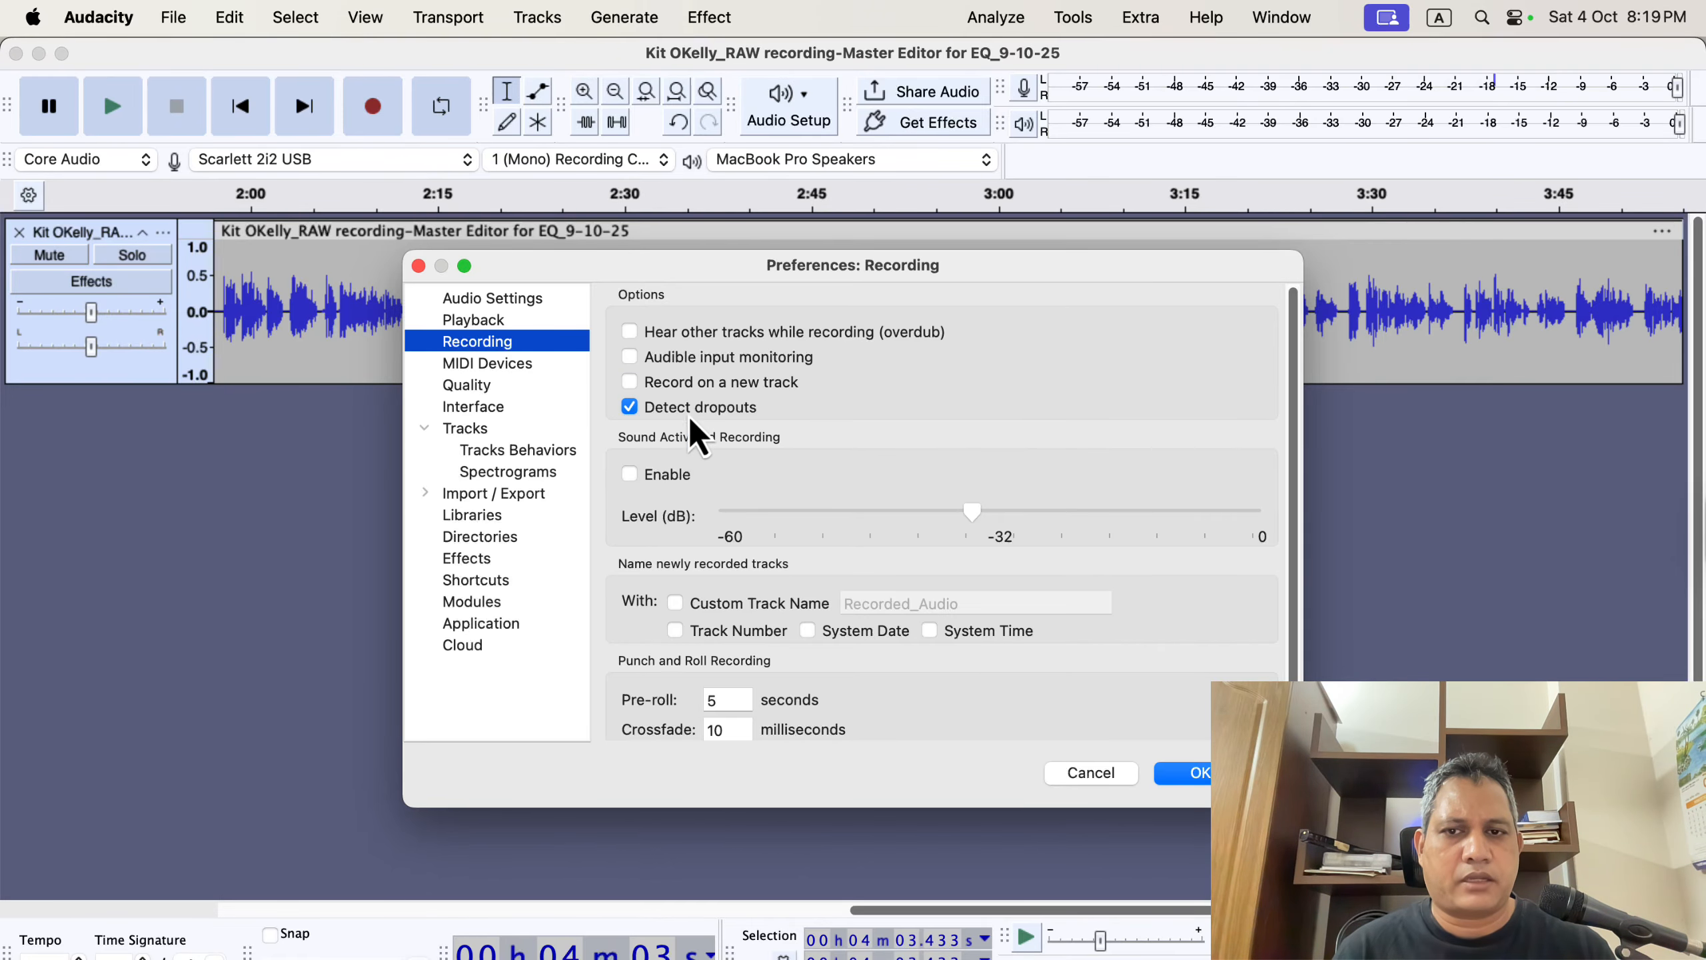
click(1203, 779)
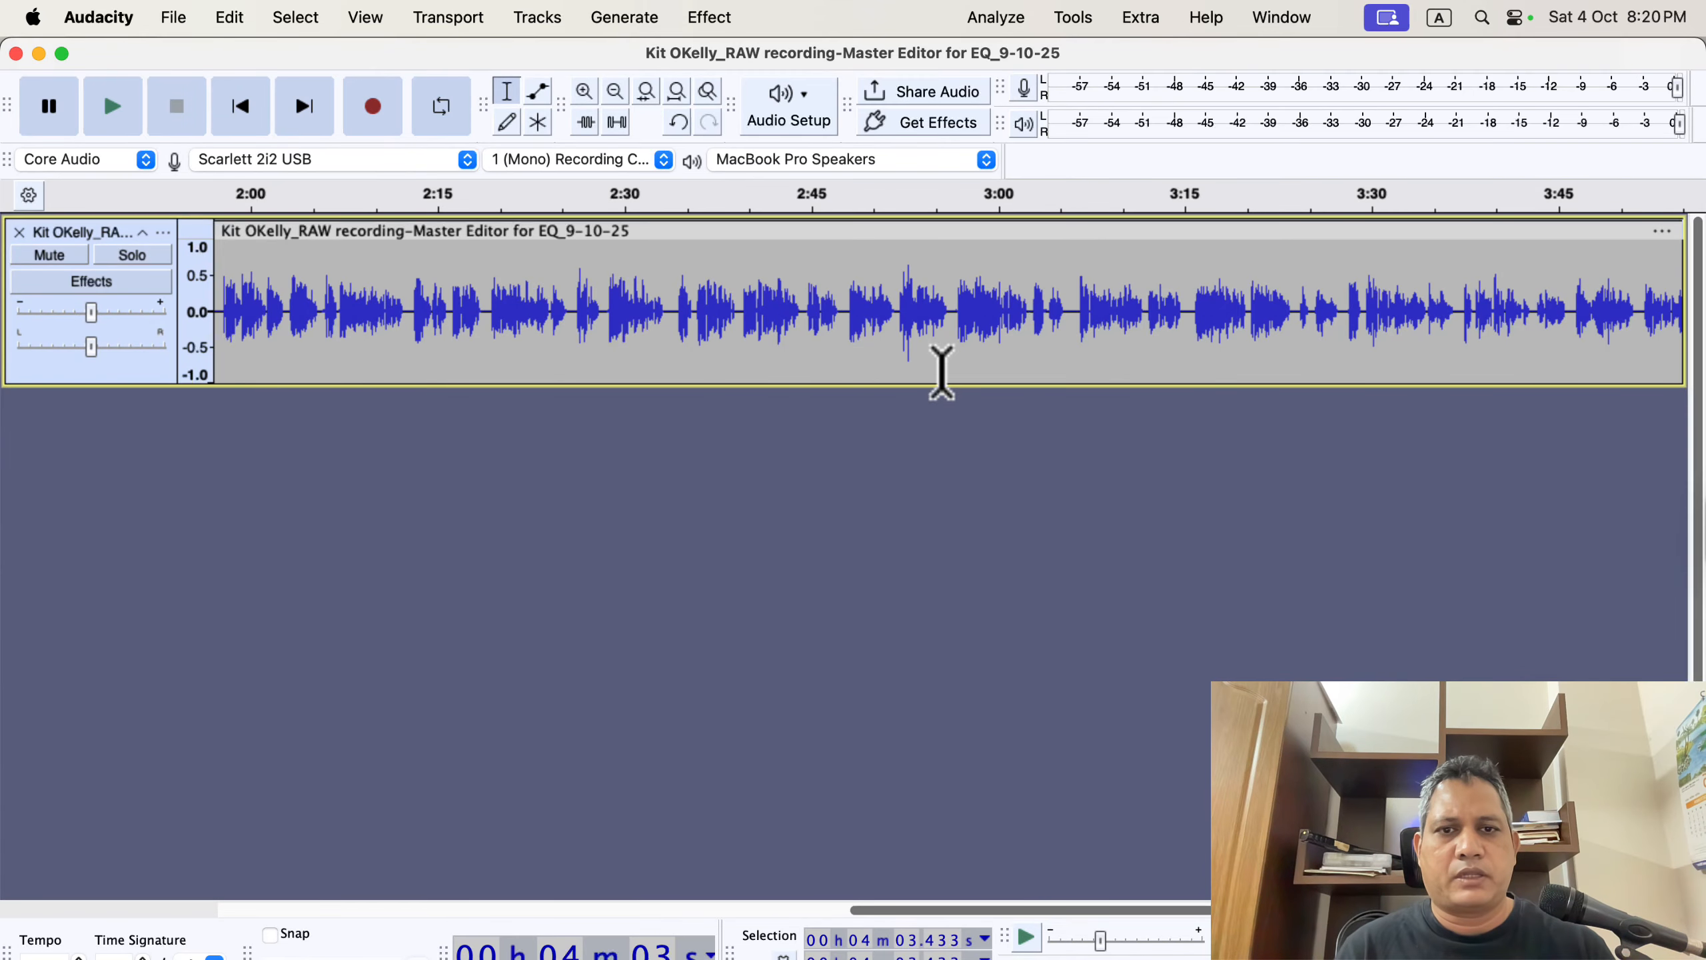
Record a replacement take starting at about 2:56, onto a new track below the narration.
click(950, 310)
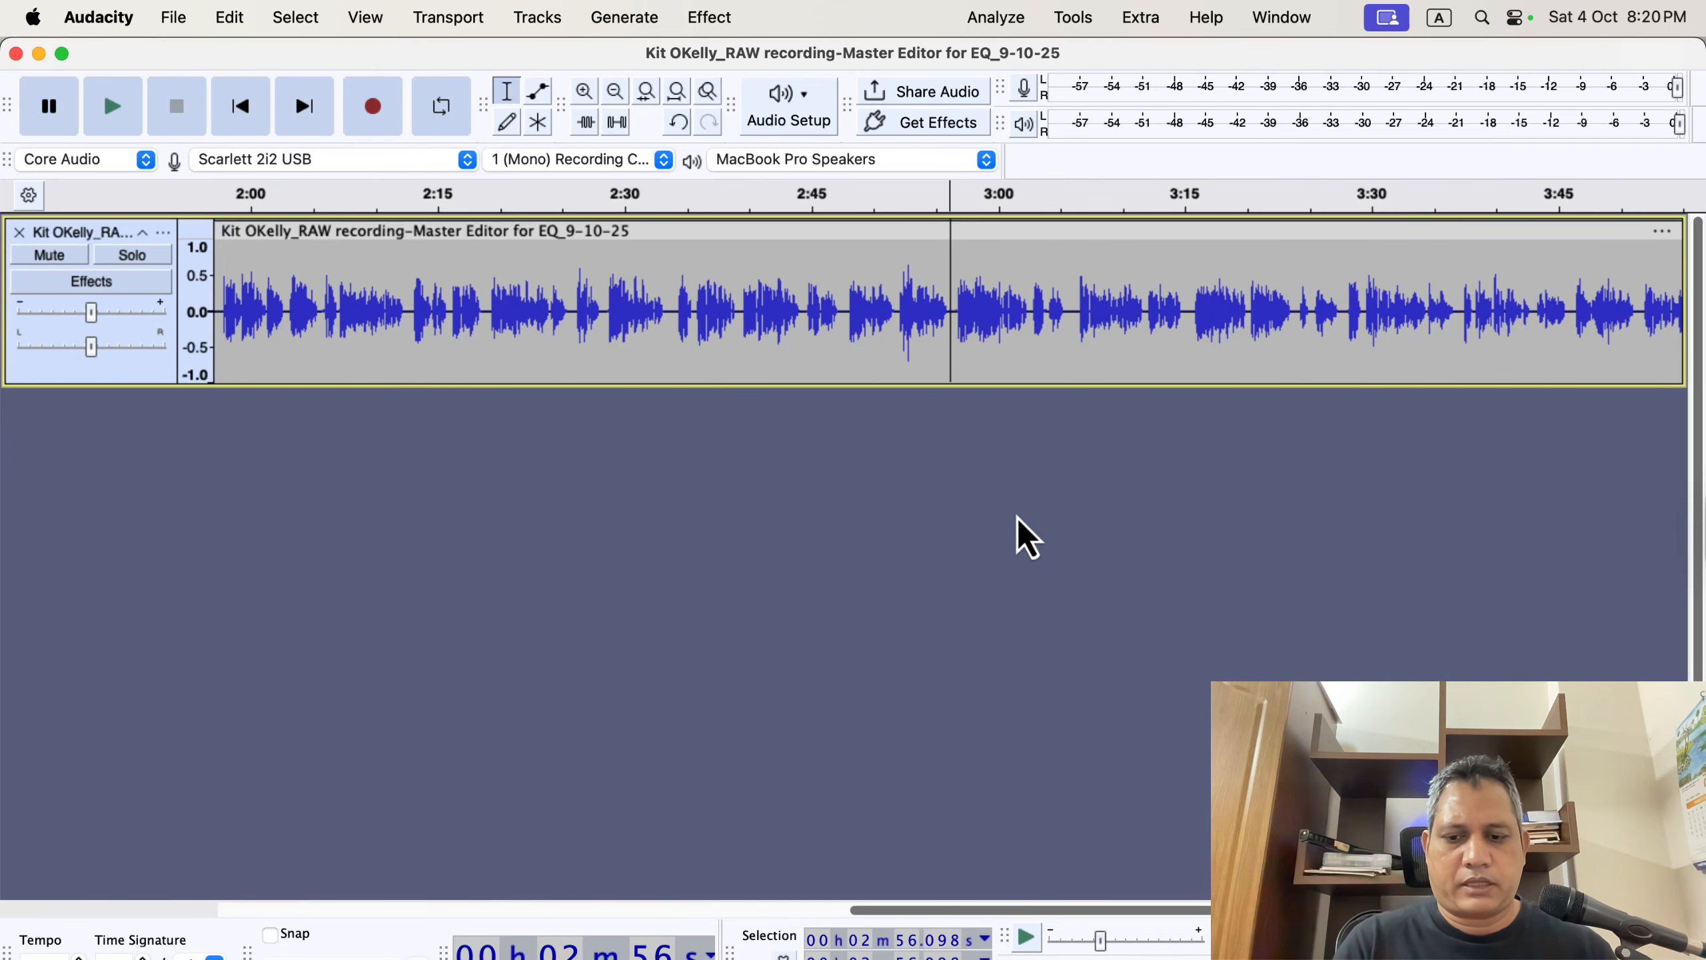
key(r)
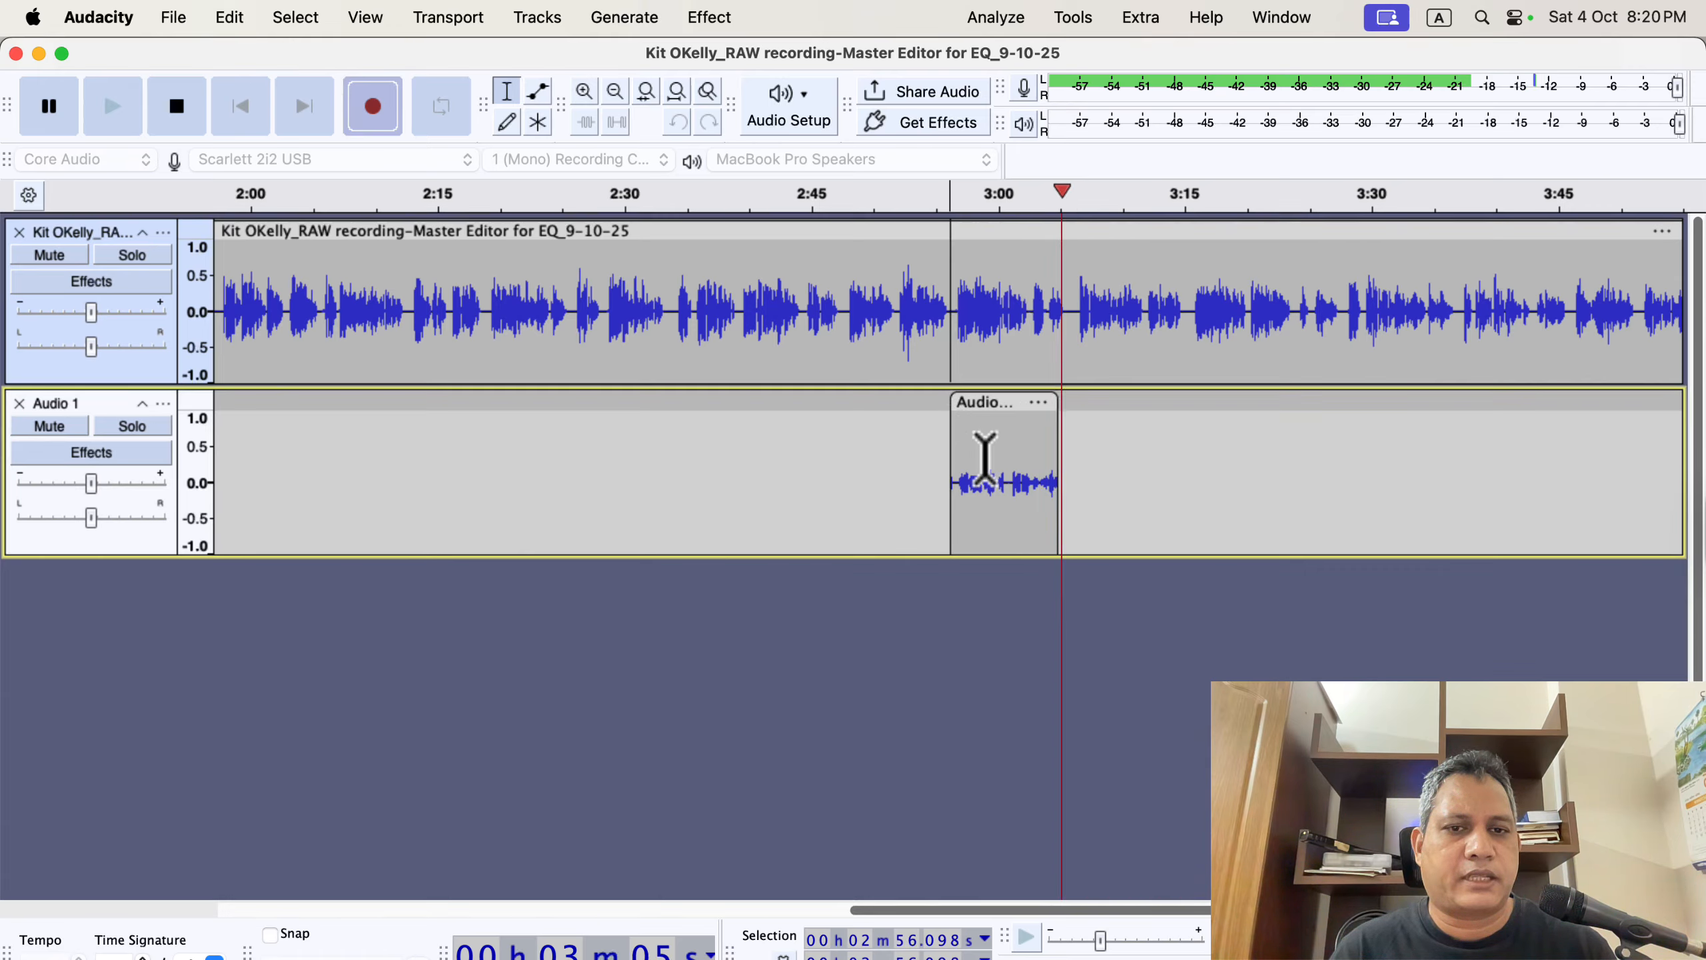
key(space)
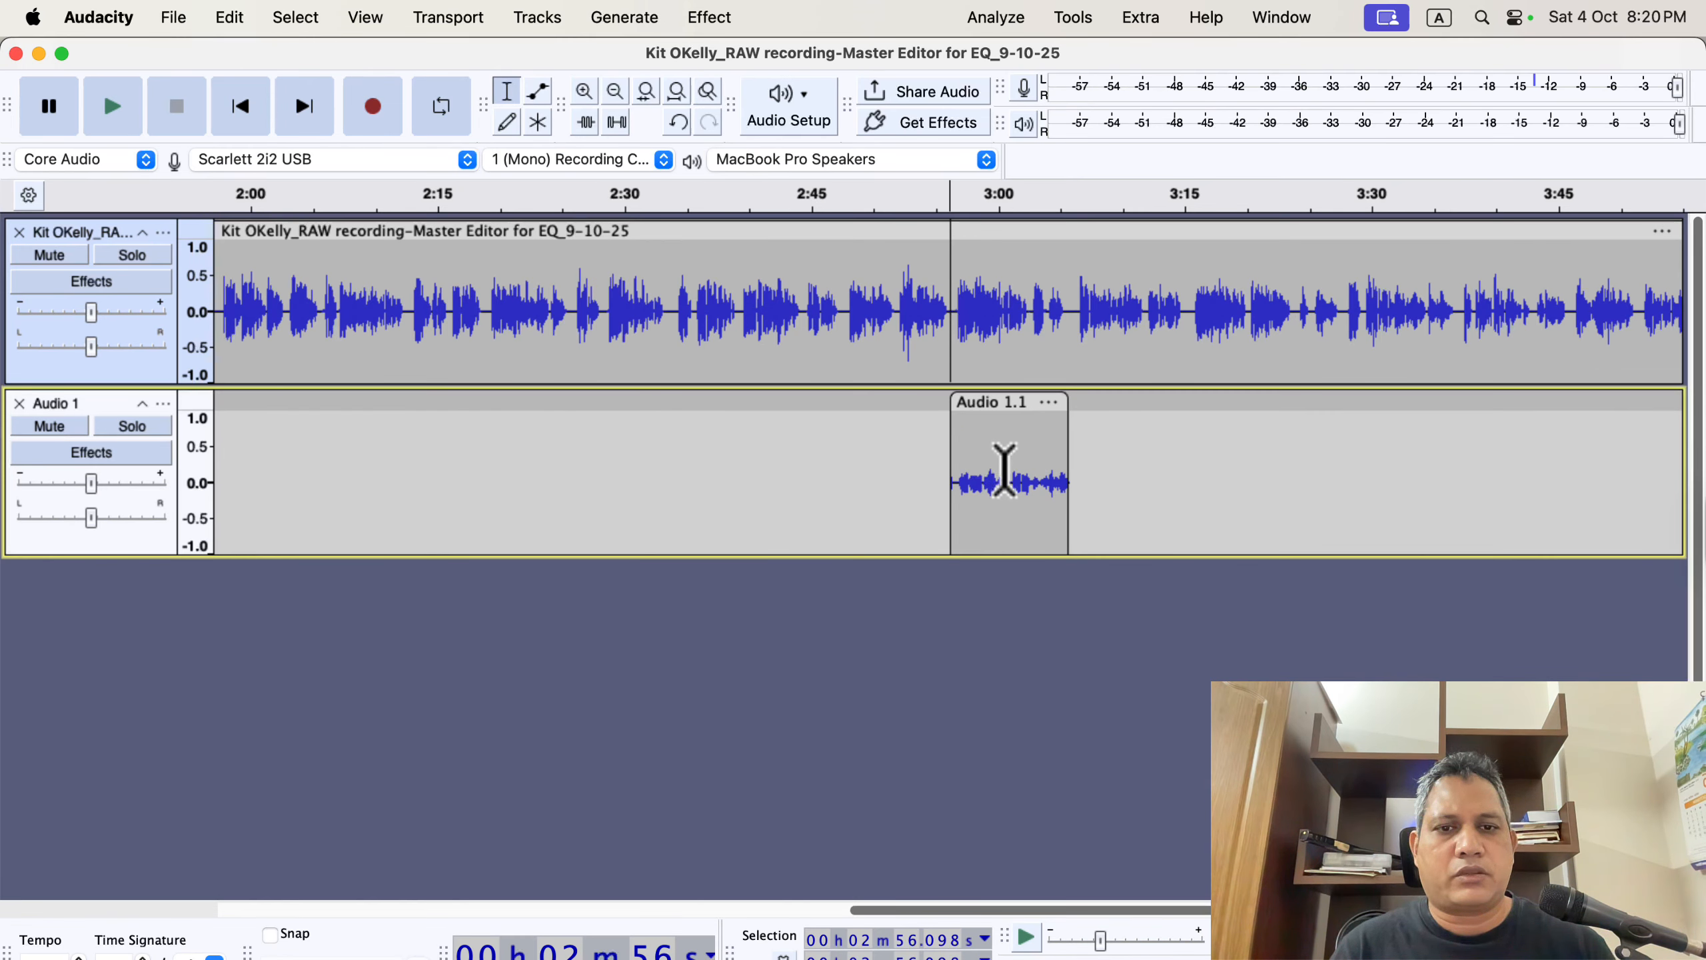
Select the newly recorded clip on the new track and copy it.
click(1006, 471)
double_click(1006, 470)
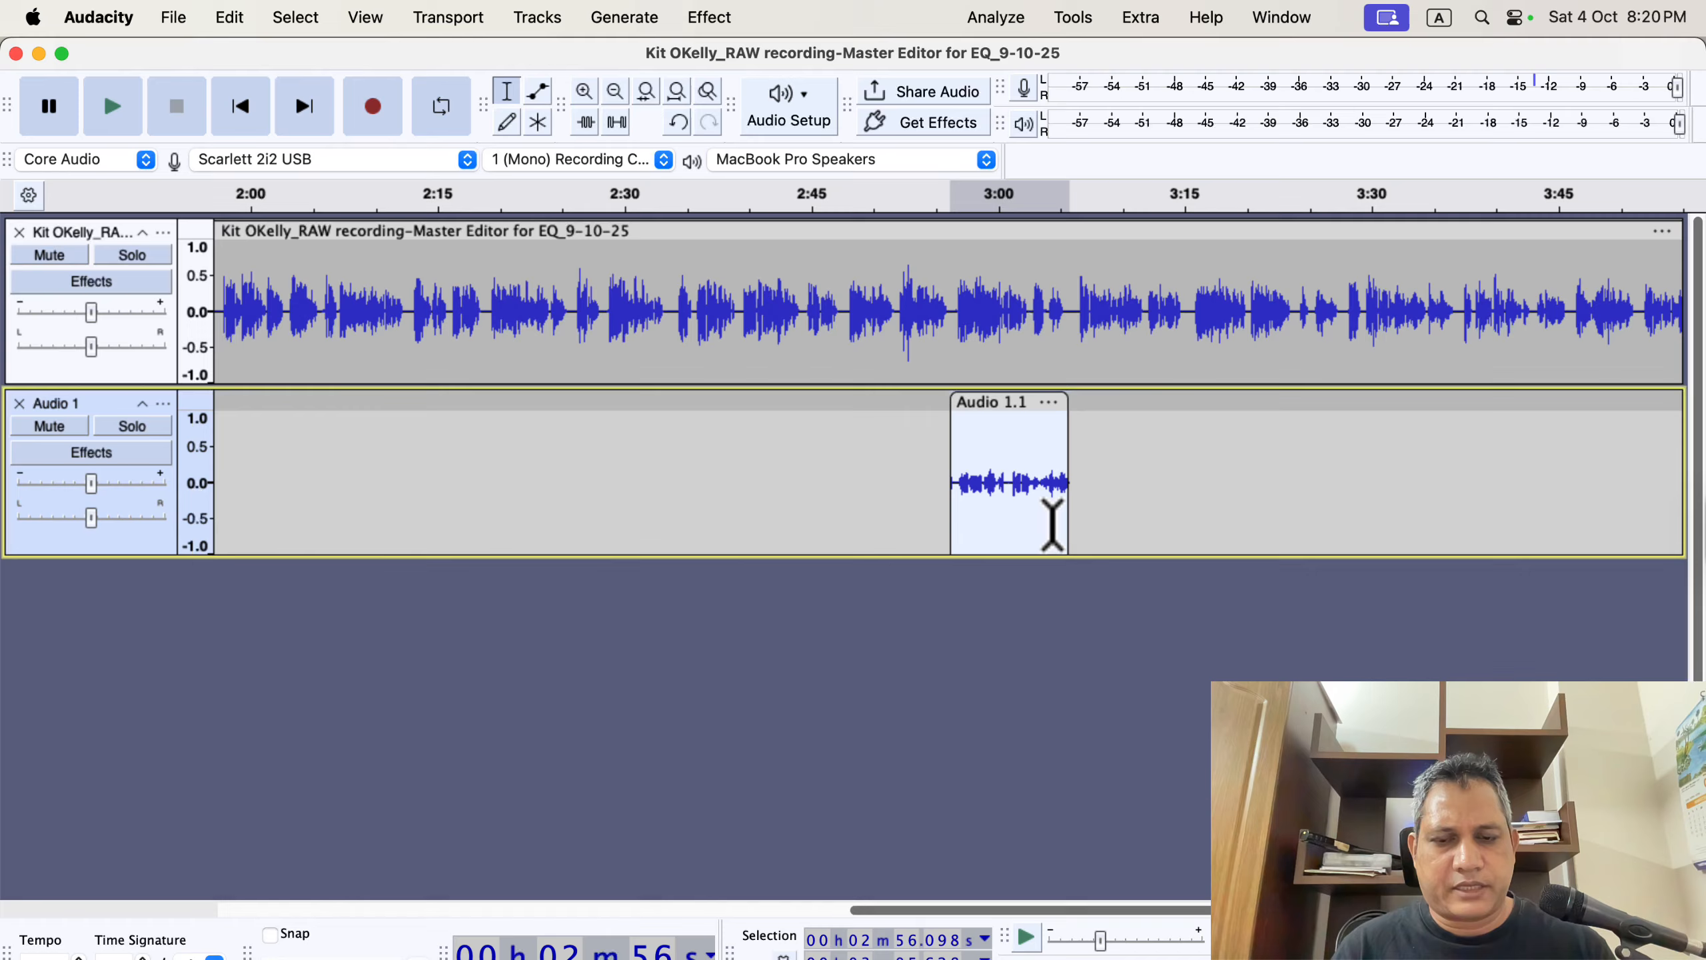
click(231, 17)
click(290, 178)
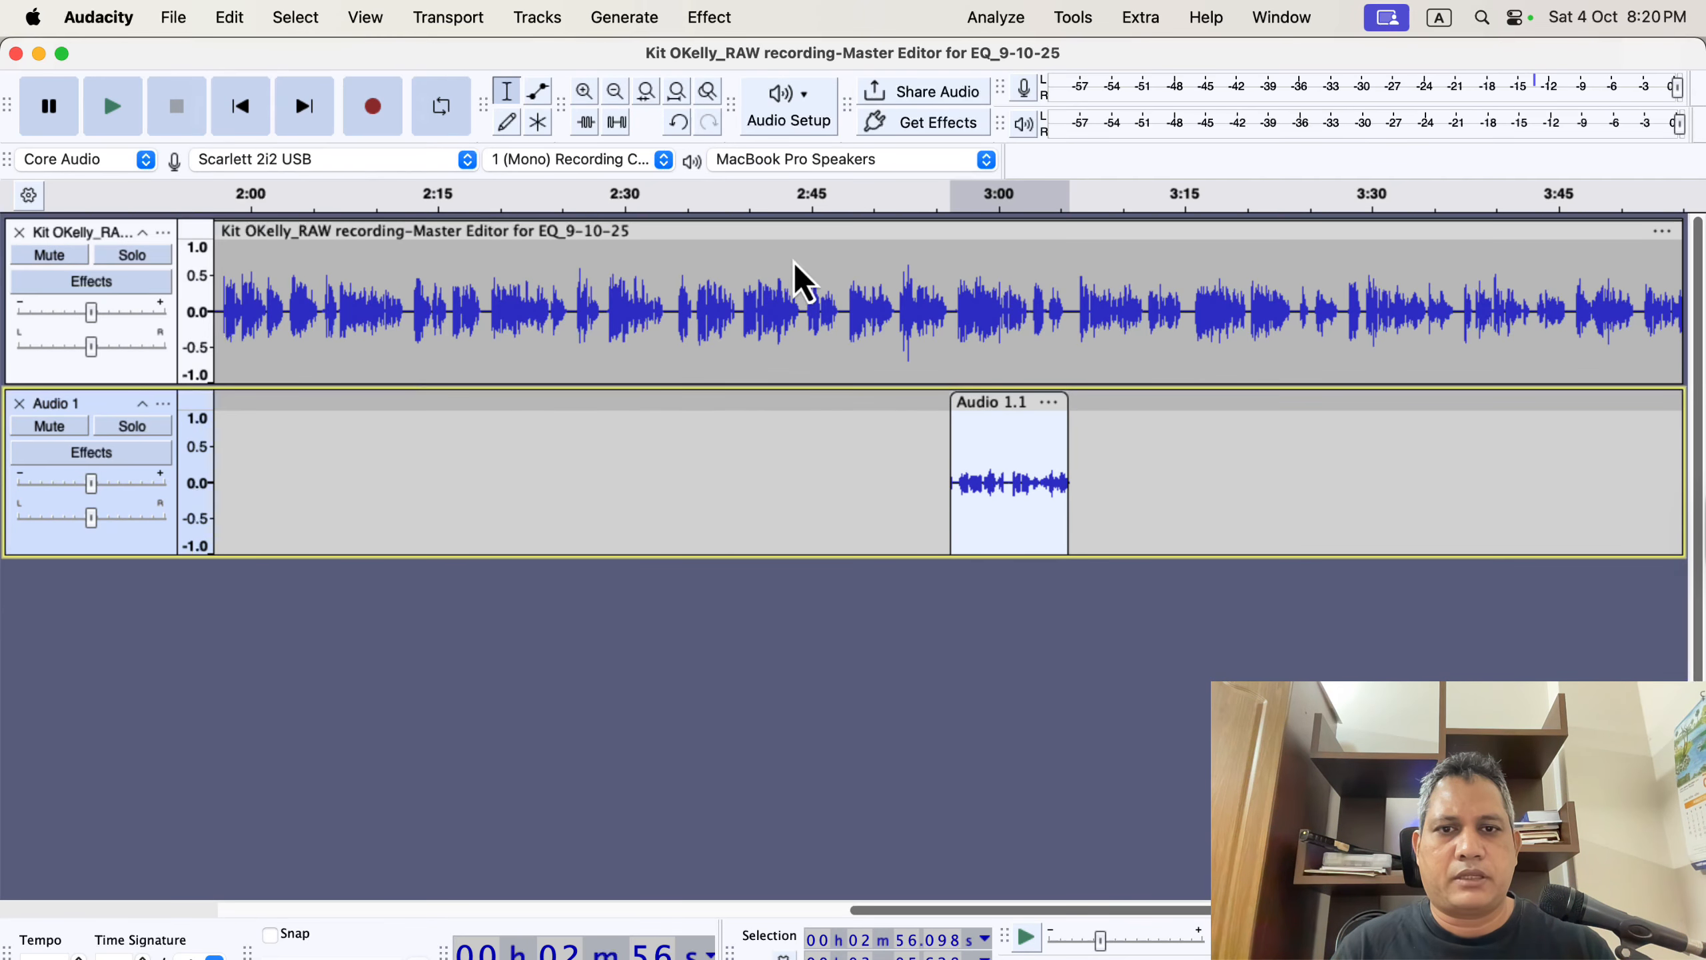
Paste the copied take over the matching 2:56–3:02 region of the narration track.
click(973, 304)
drag(950, 282, 1068, 296)
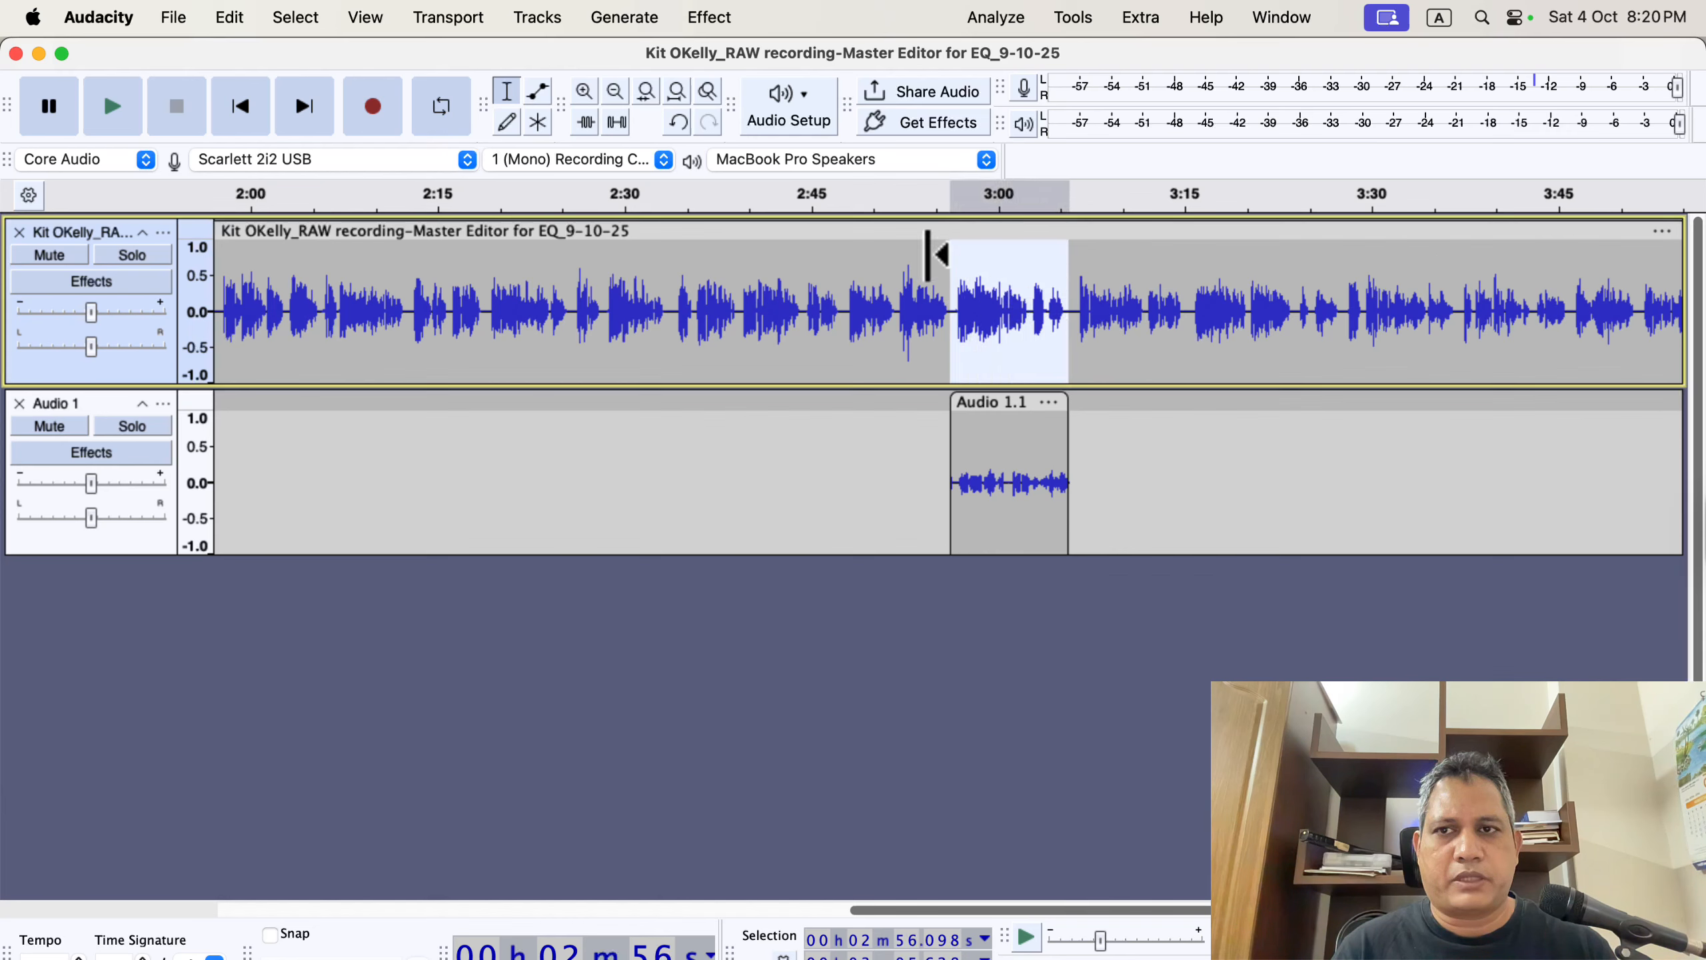
click(229, 20)
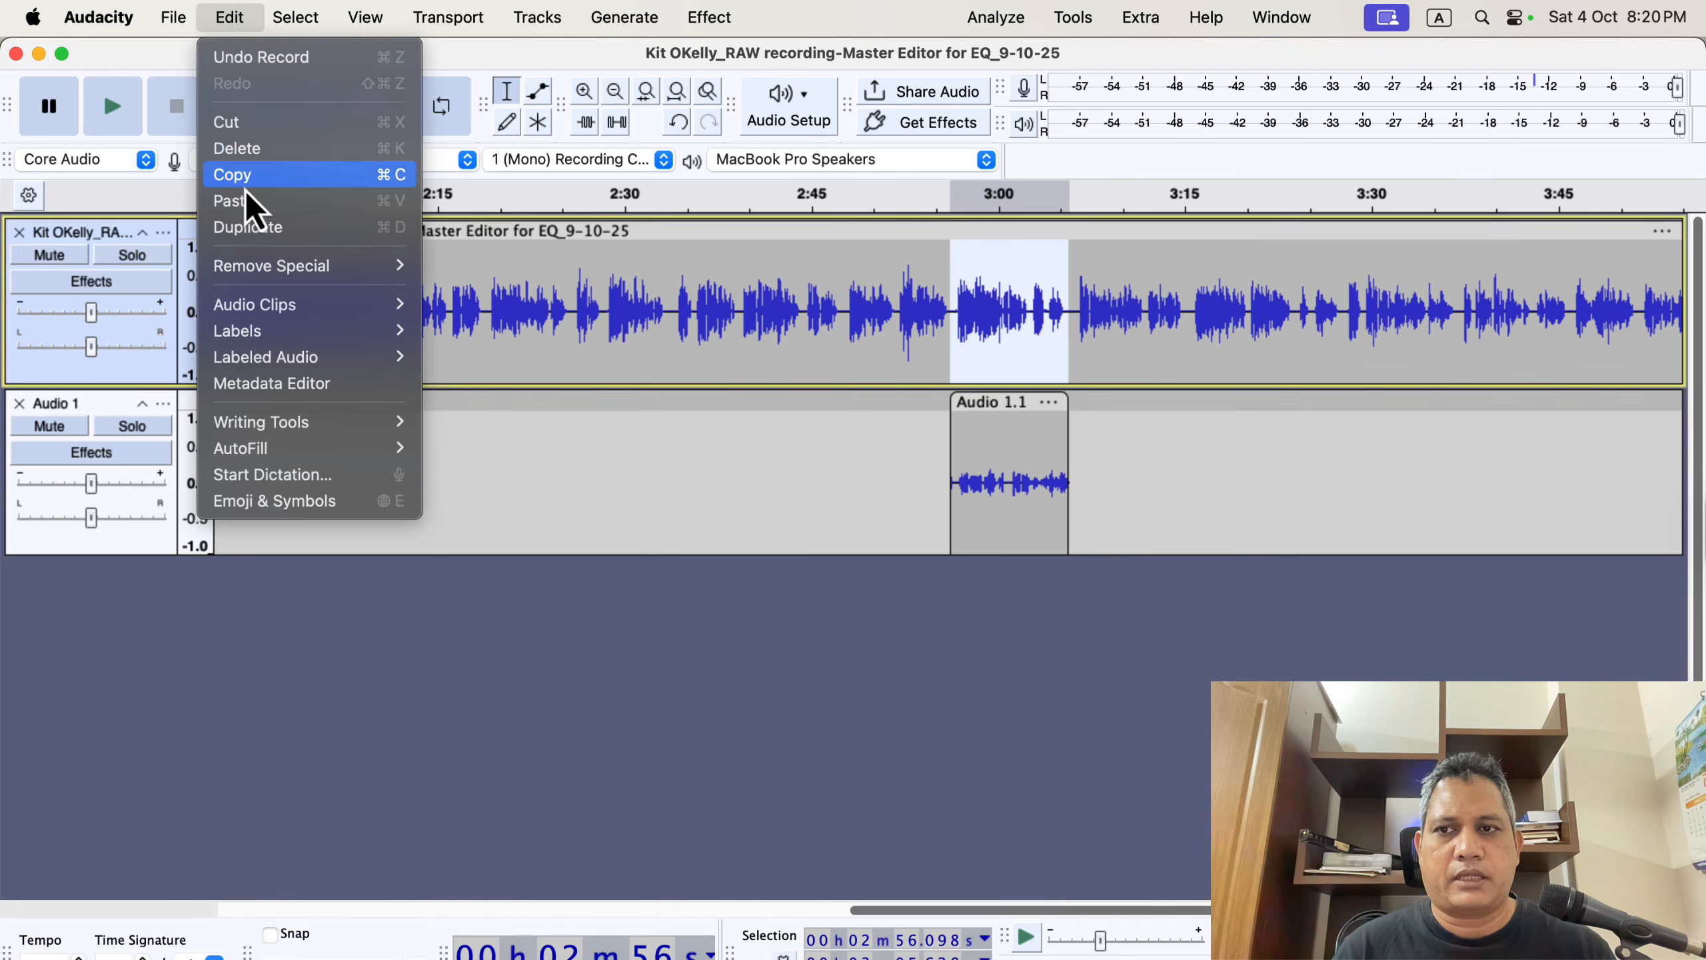
click(294, 209)
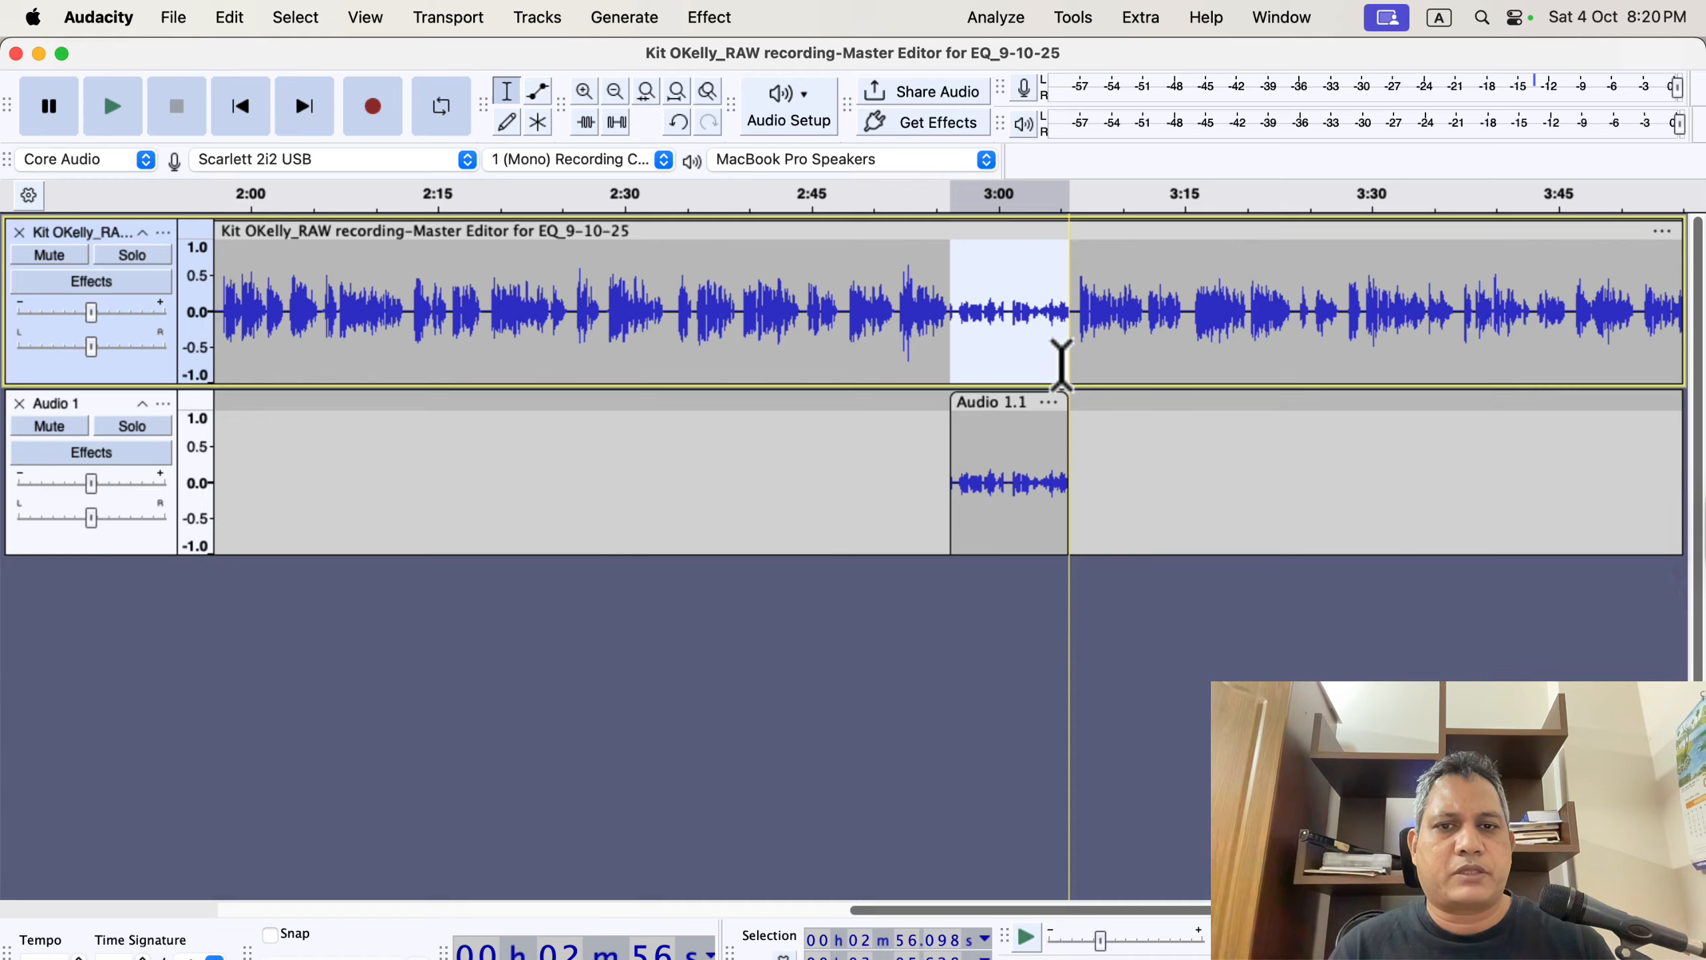
Select the narration regions around the pasted take to compare their levels with it.
drag(952, 299, 831, 300)
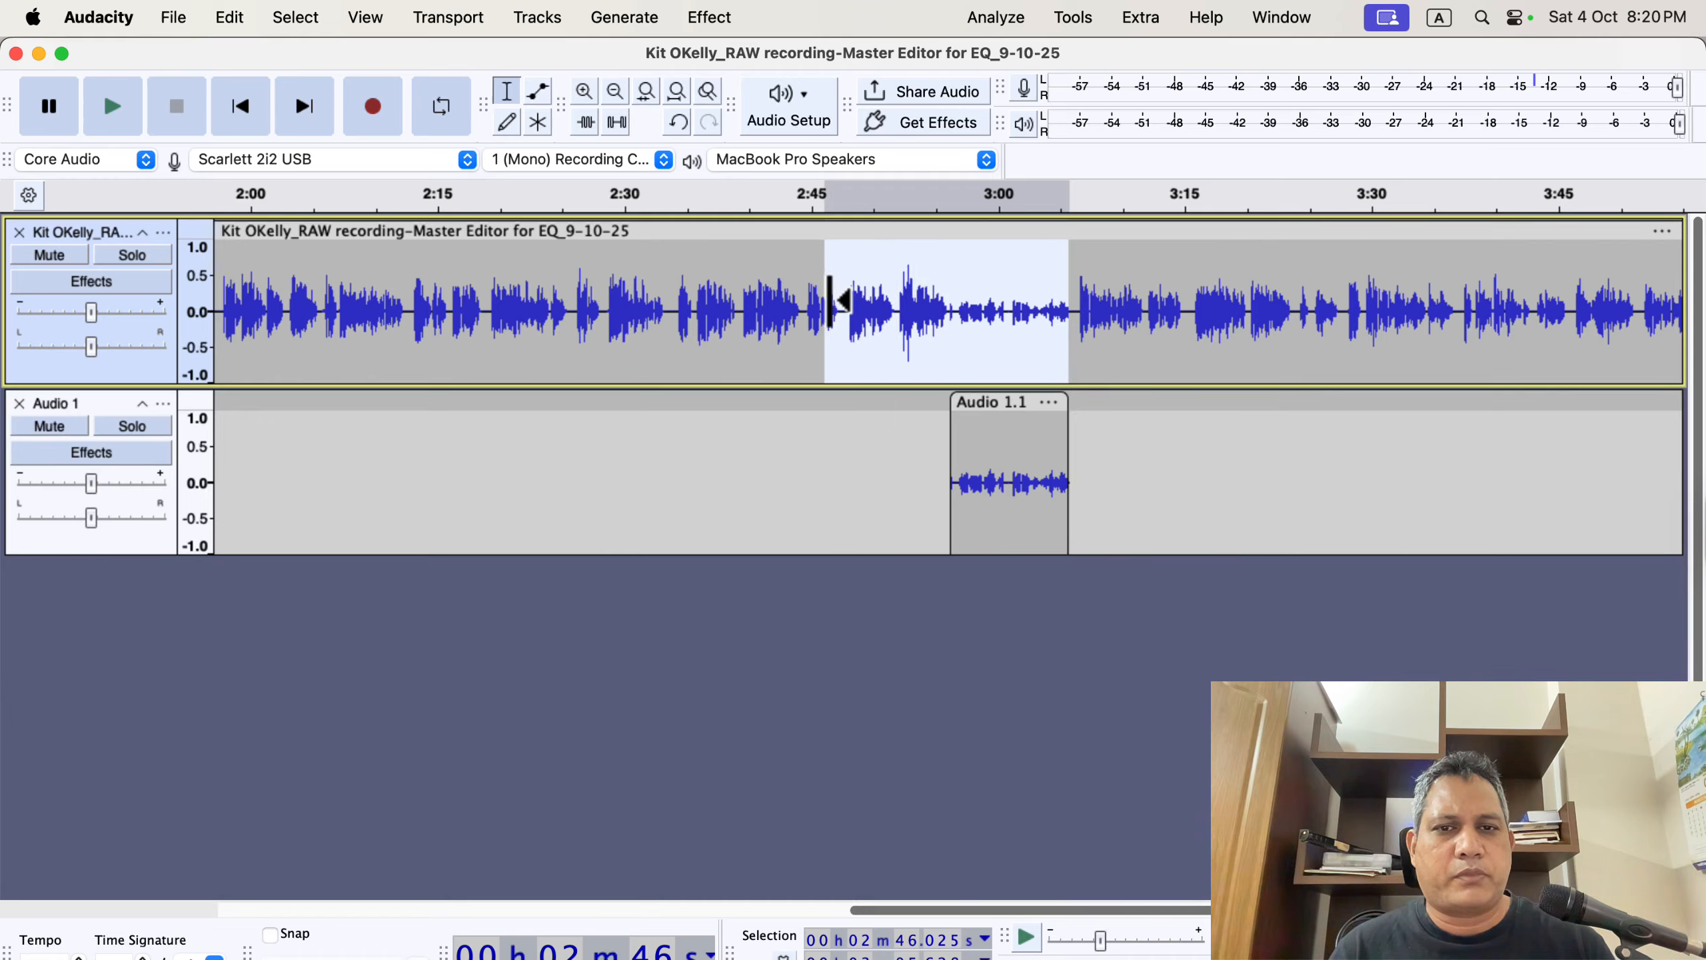
drag(951, 303, 777, 300)
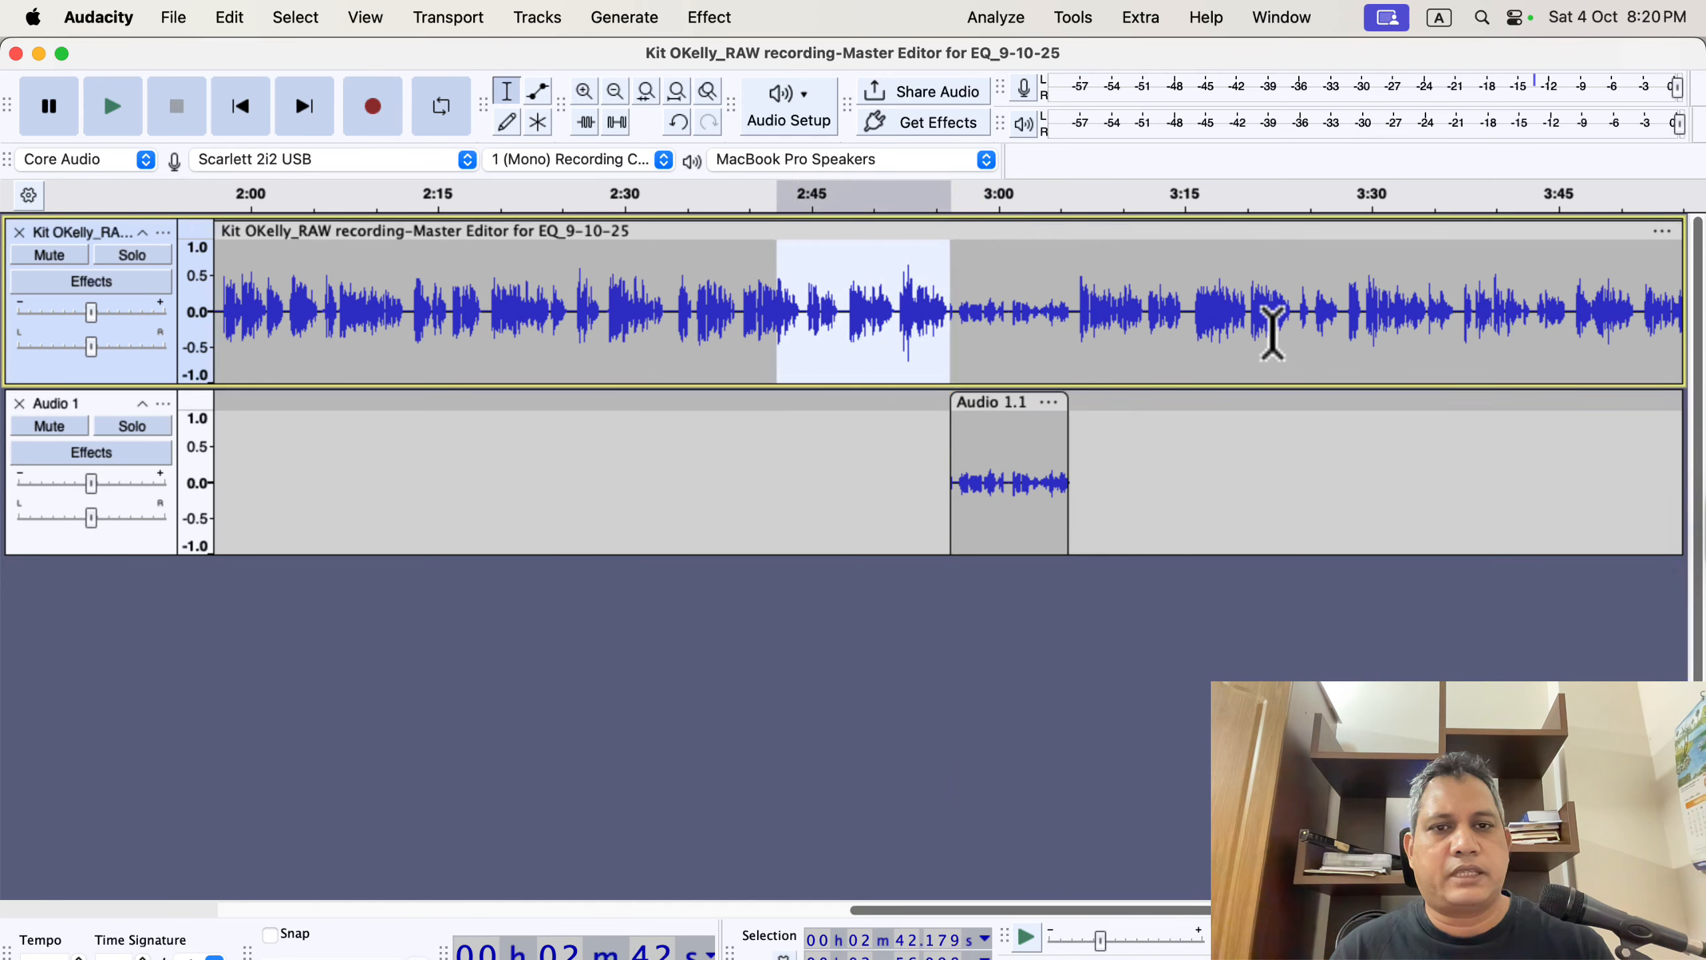
drag(1080, 302, 1333, 316)
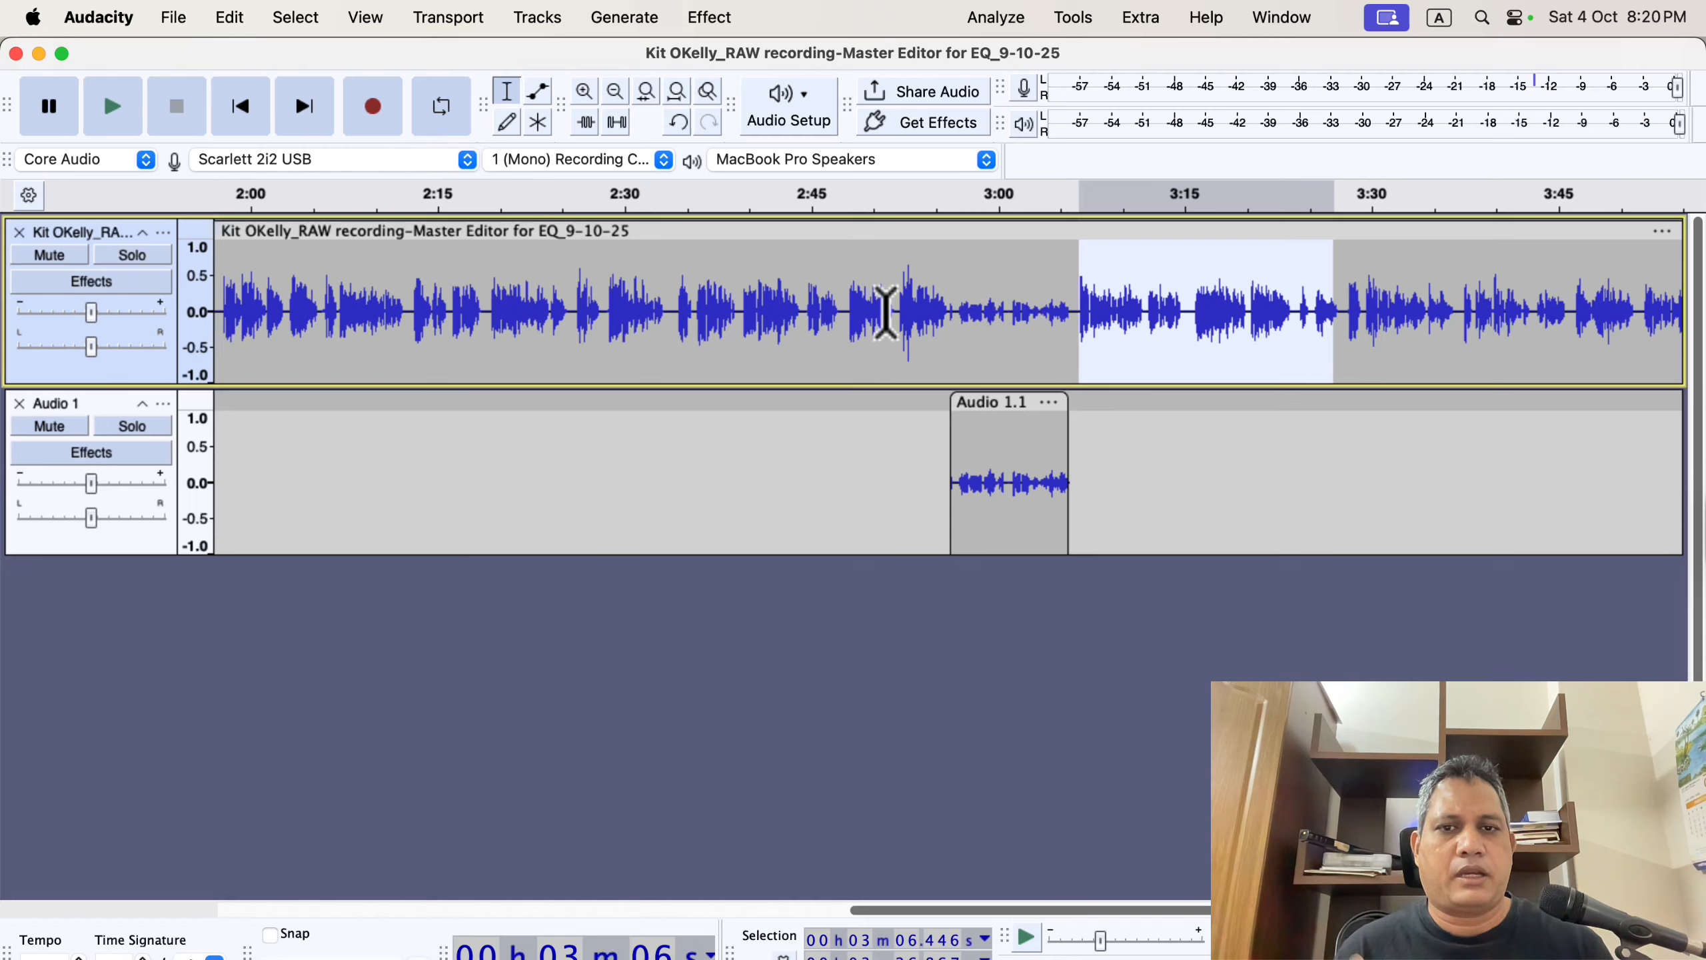
drag(950, 296, 1081, 304)
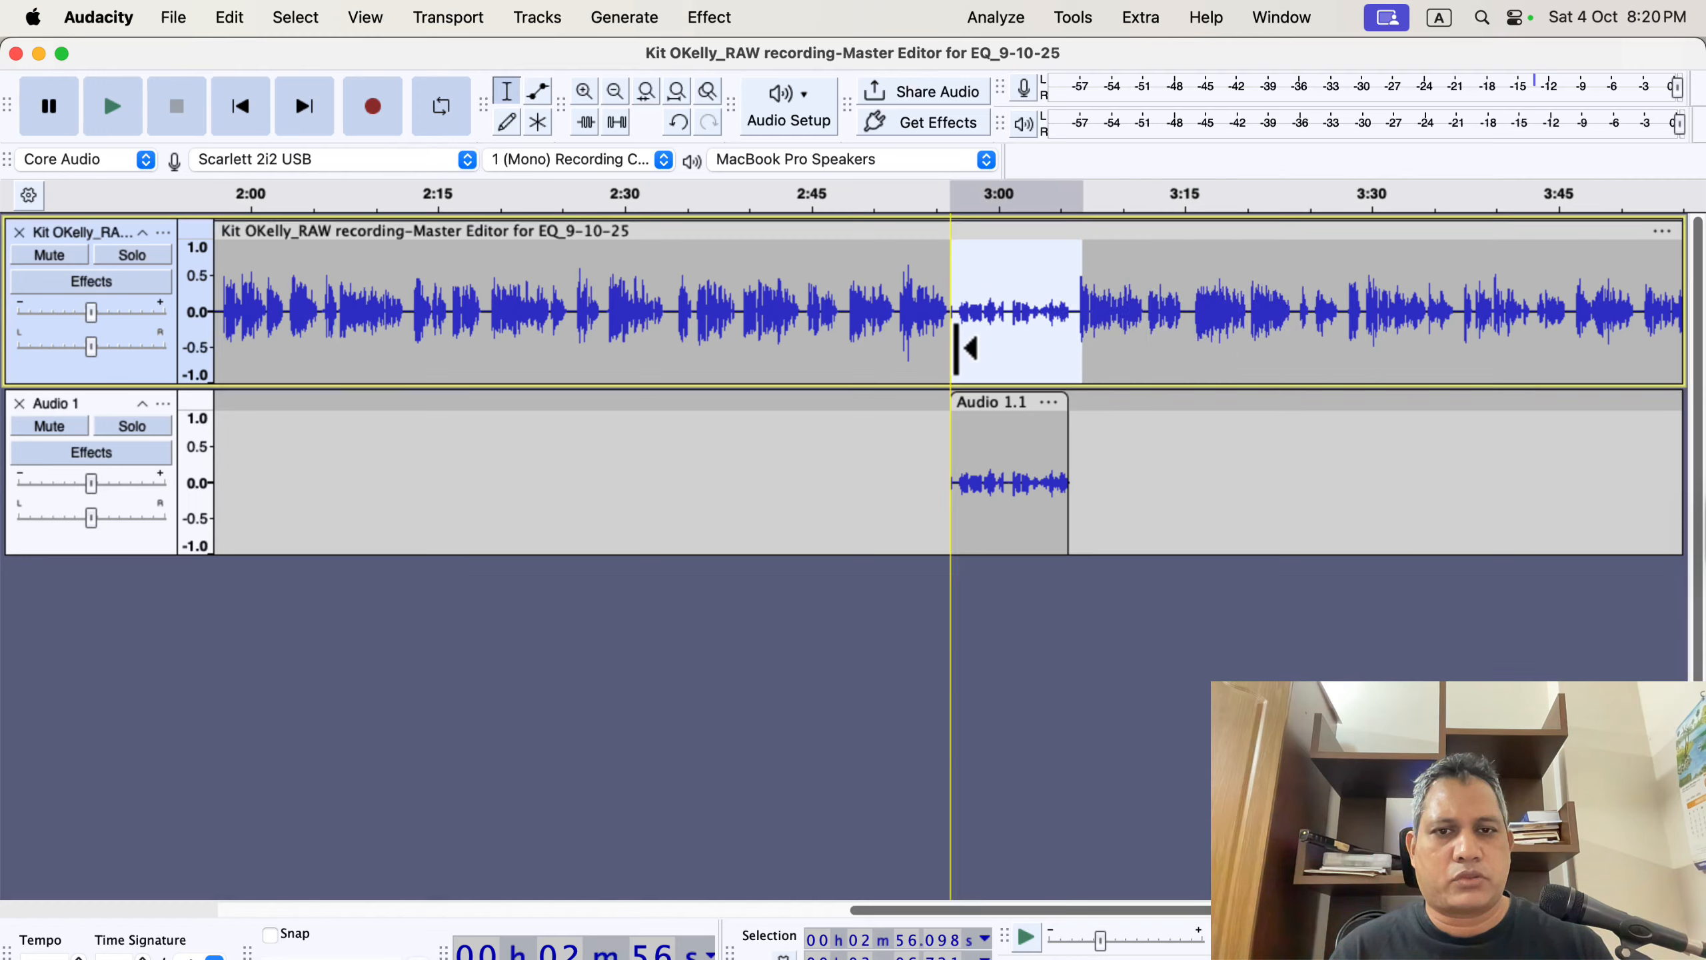
click(1020, 363)
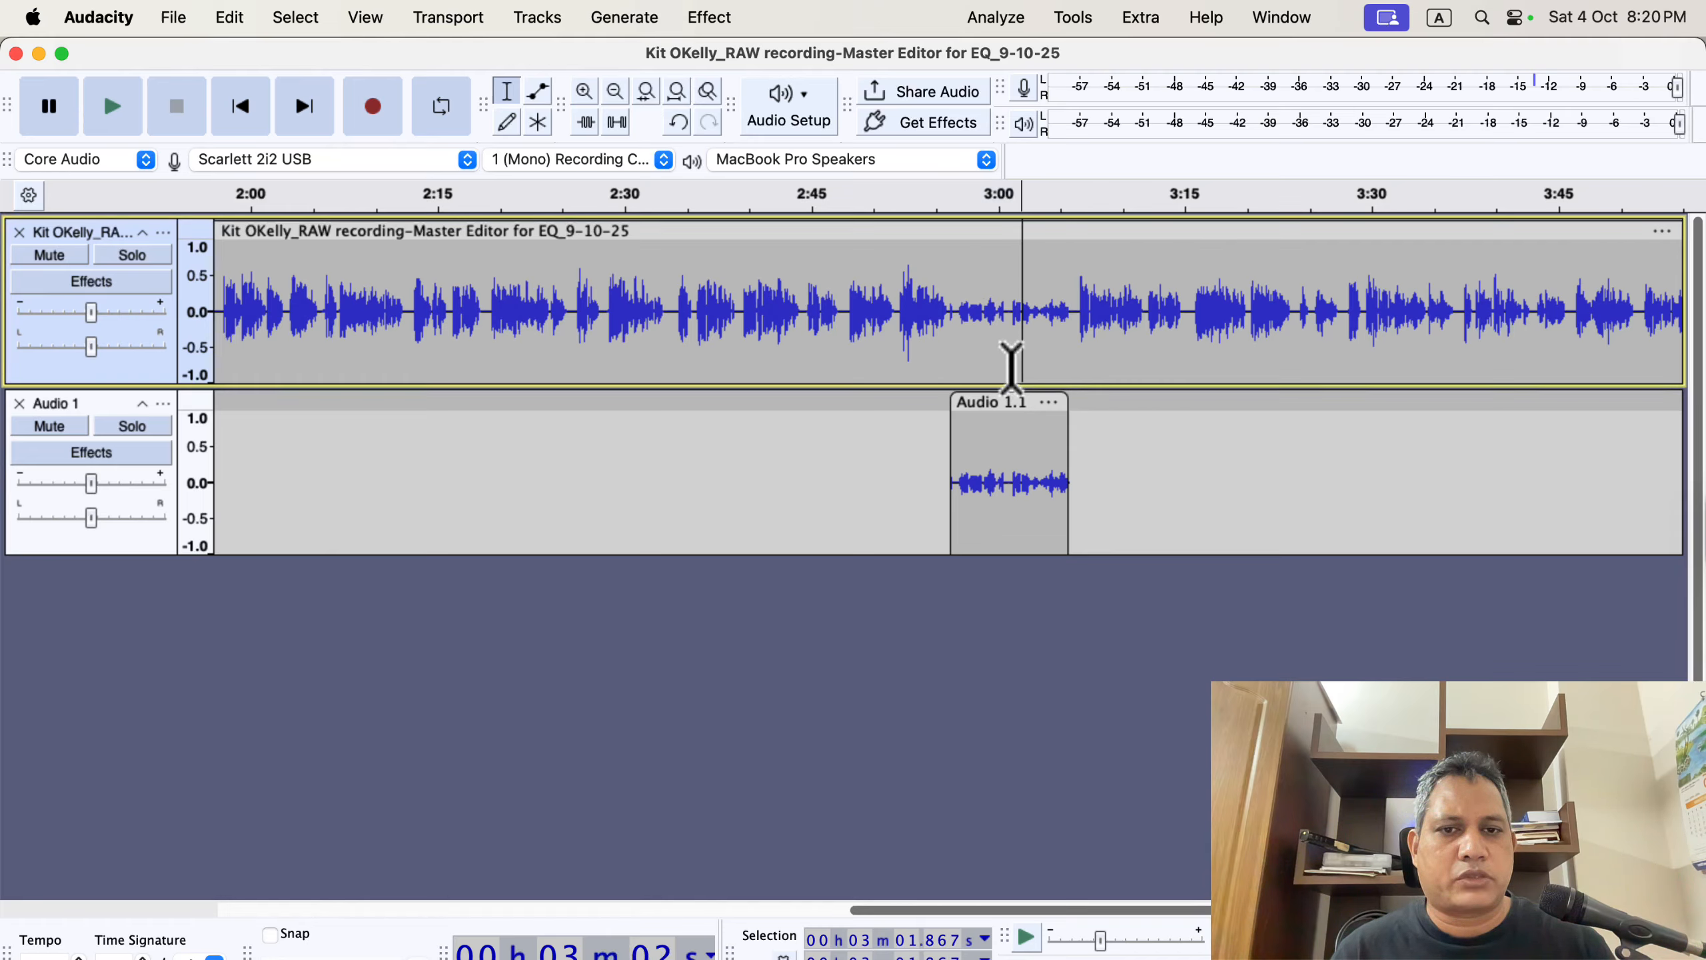
Apply the Clear Vocal 3.6 macro to the recorded clip on the new track.
click(1001, 479)
double_click(1001, 479)
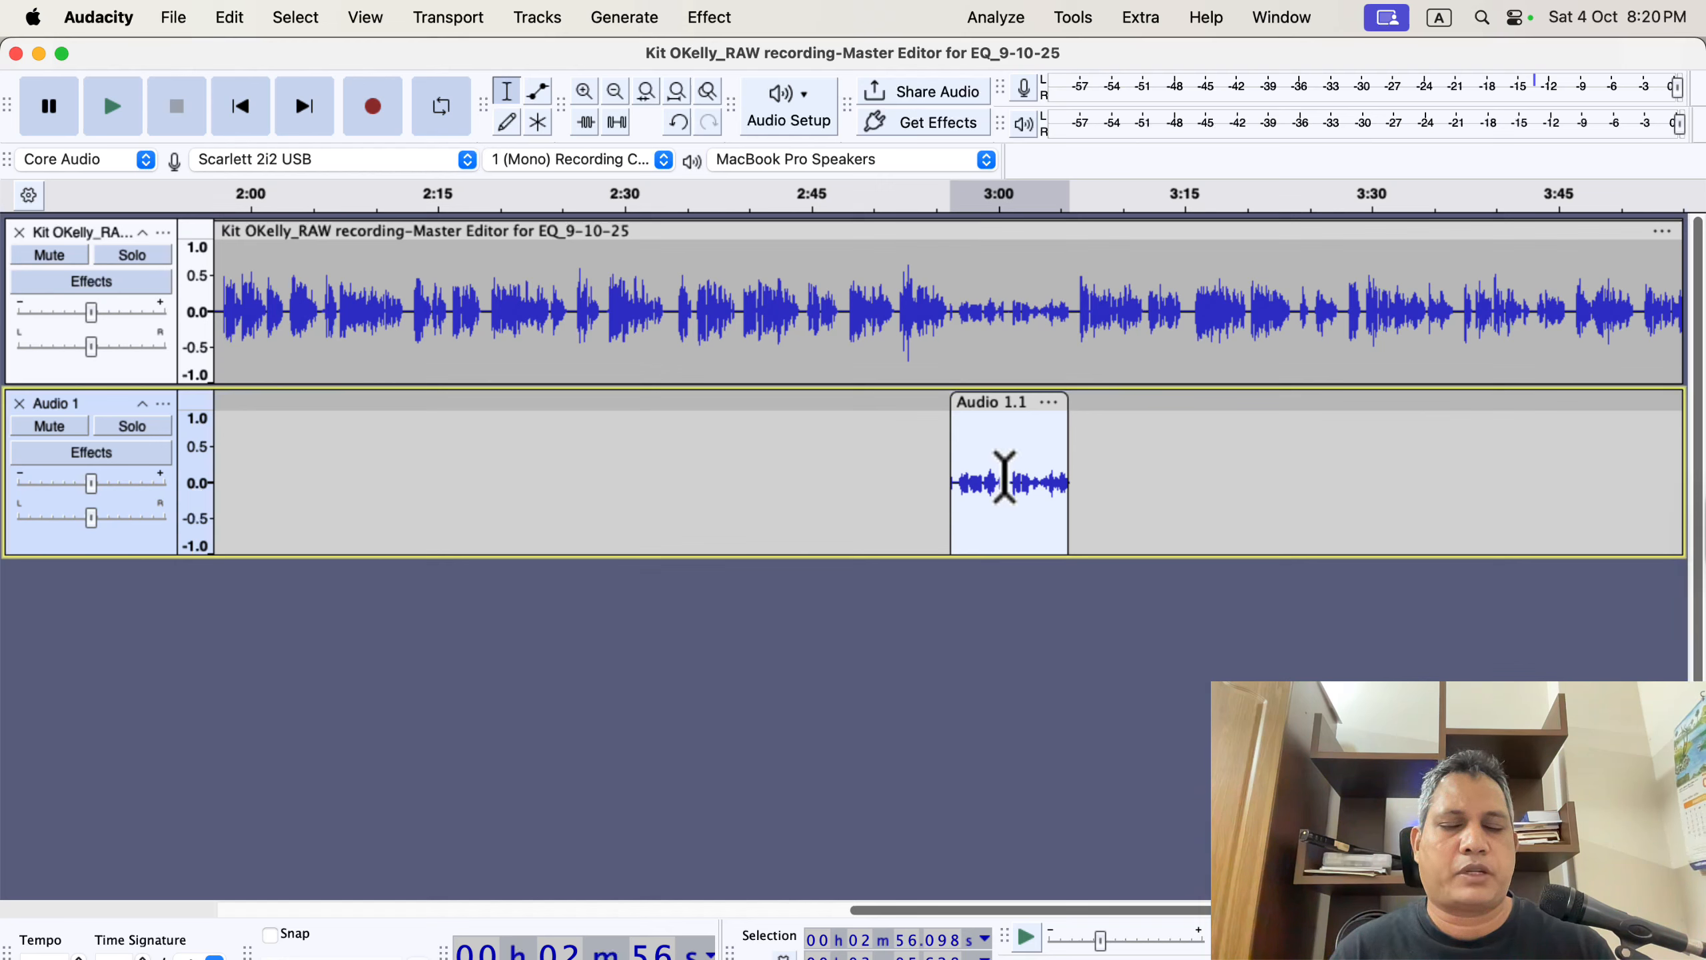
click(1073, 20)
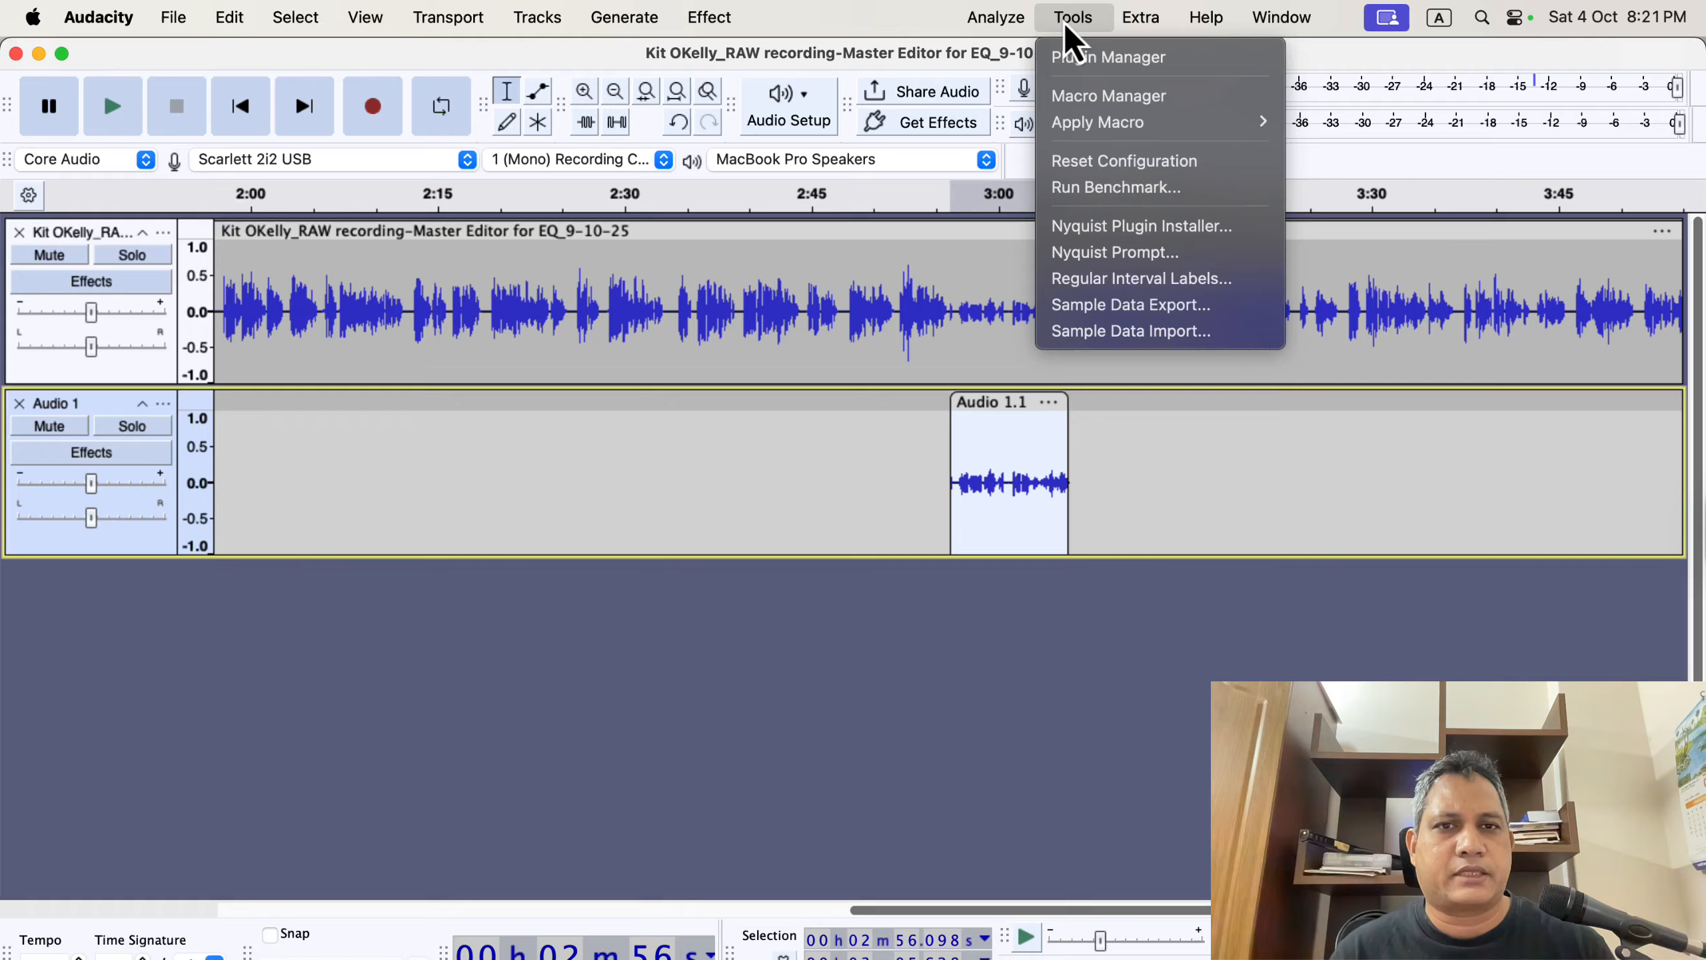
mouse_move(1075, 125)
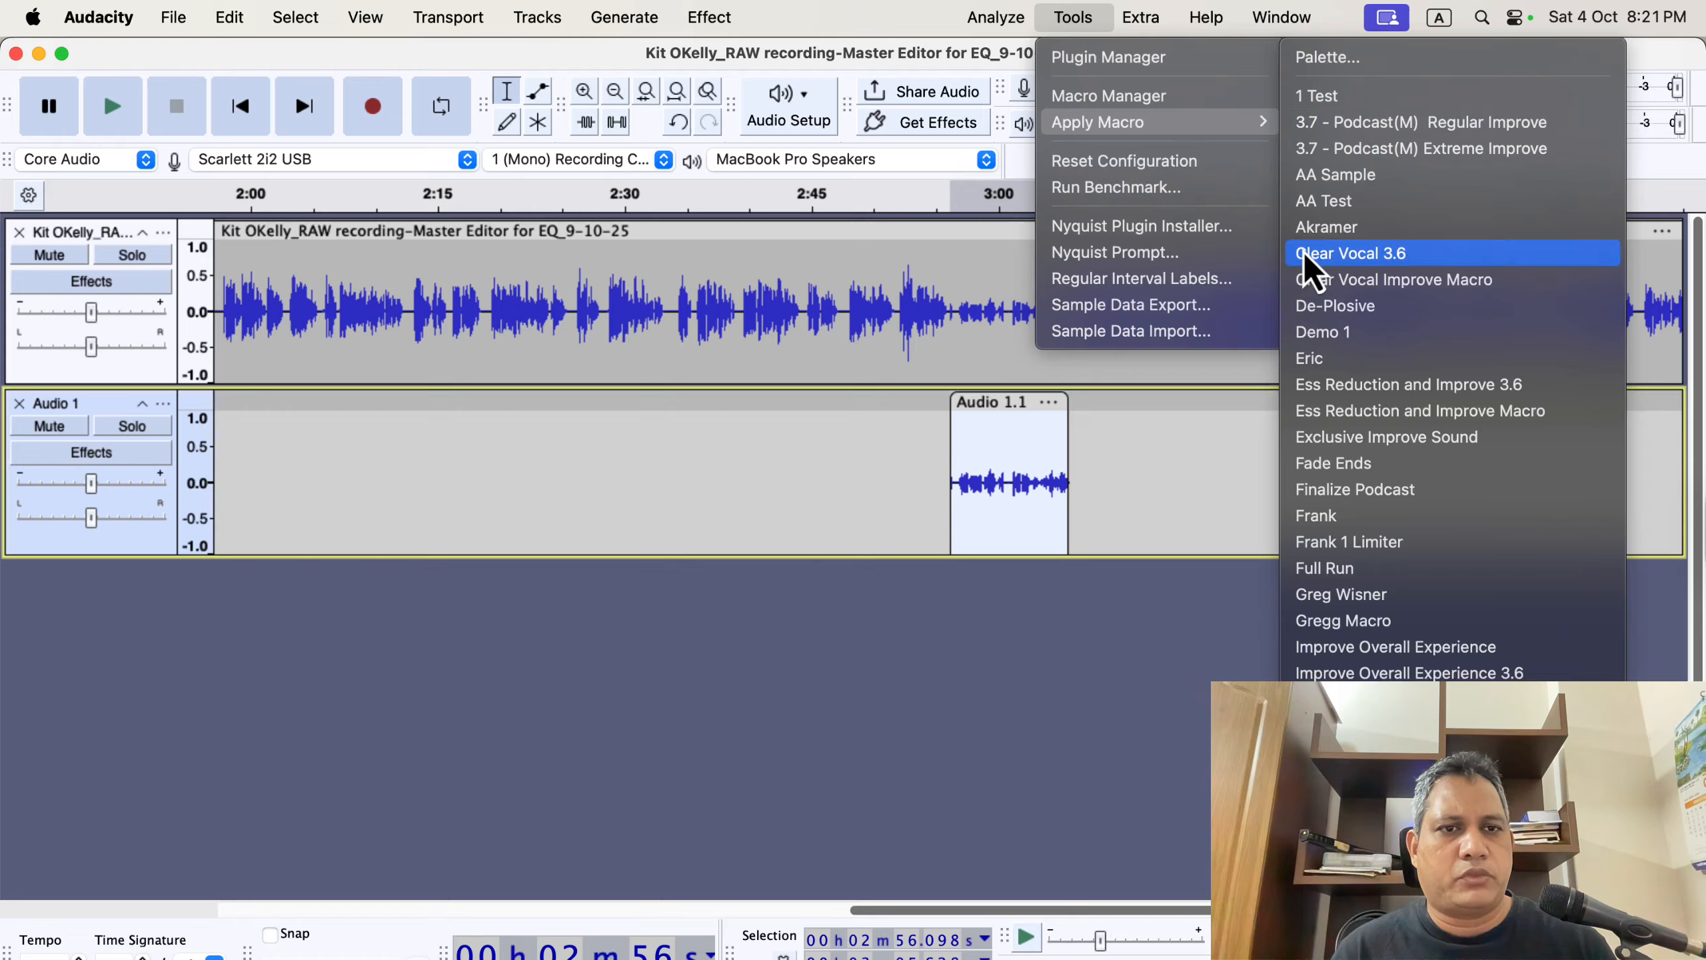
click(1437, 254)
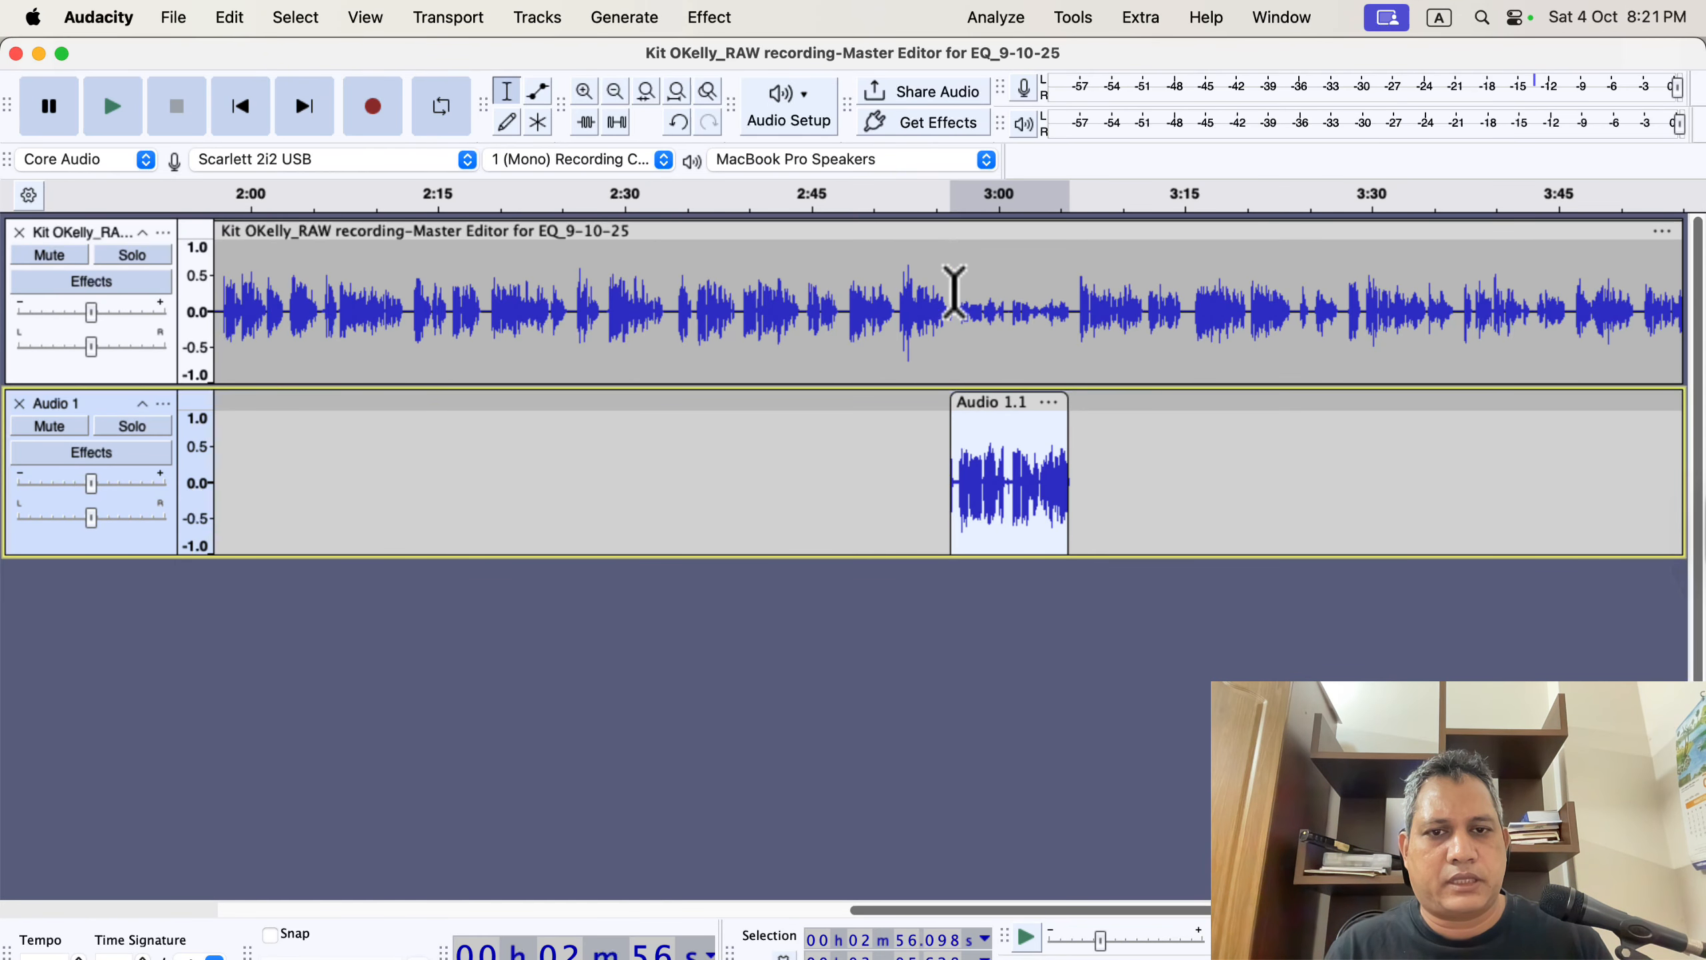
Paste the processed take over the 2:56–3:02 region of the narration track.
drag(953, 294, 1069, 299)
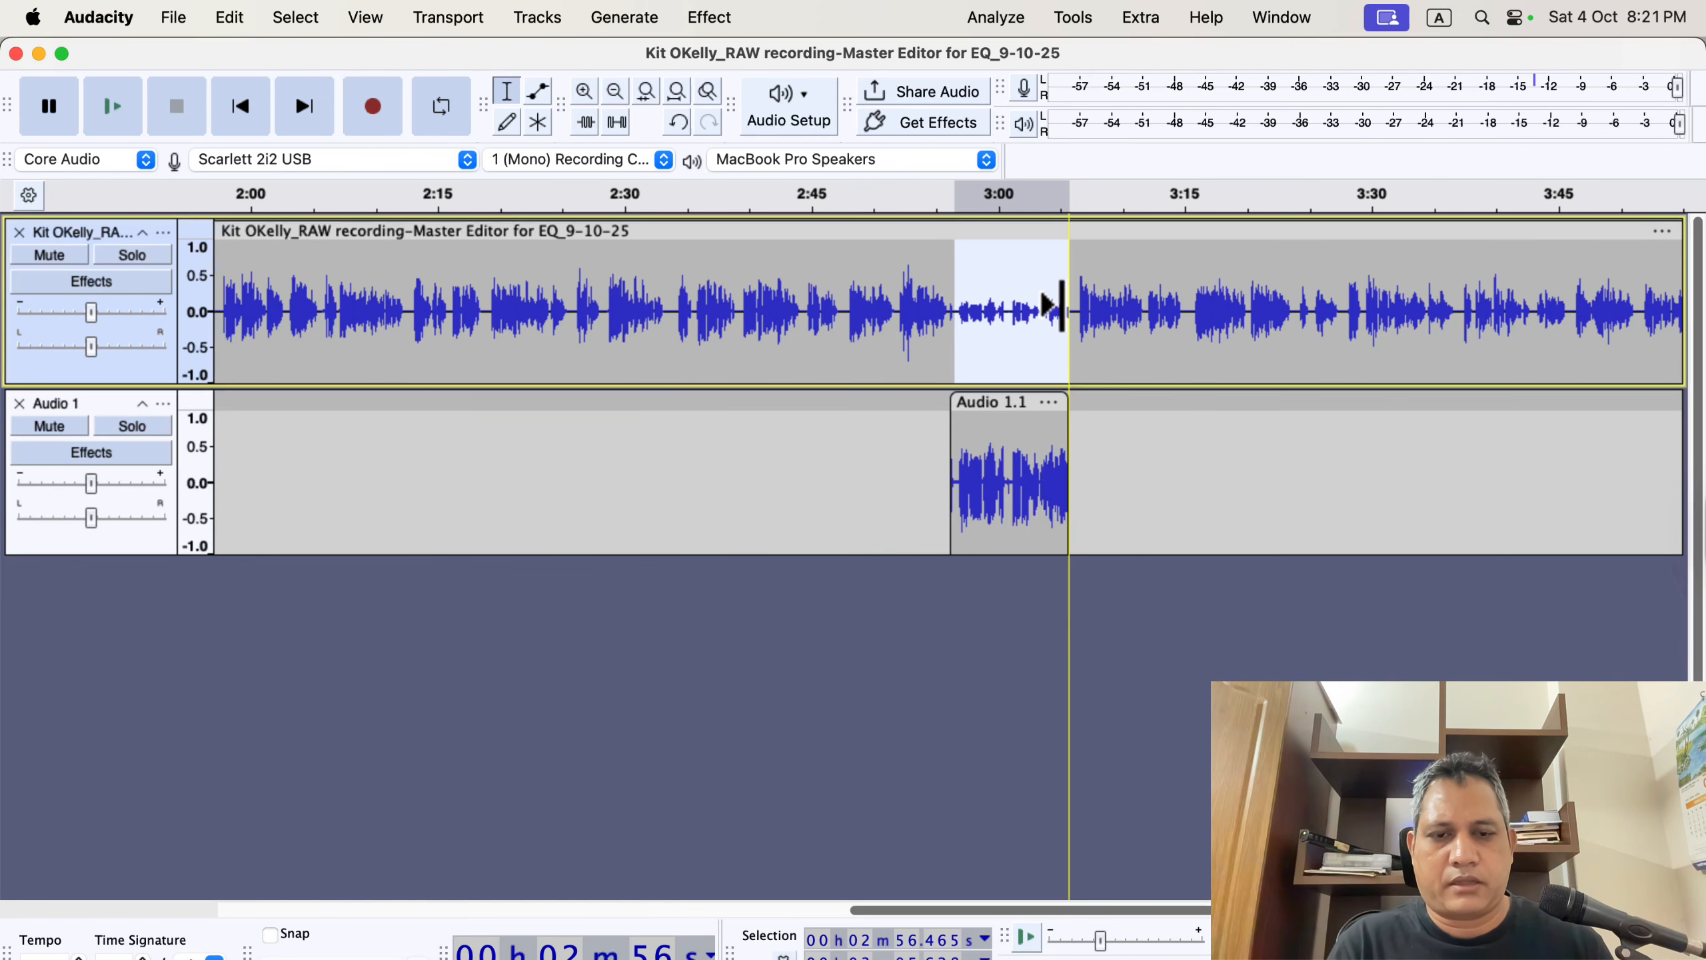
key(super+v)
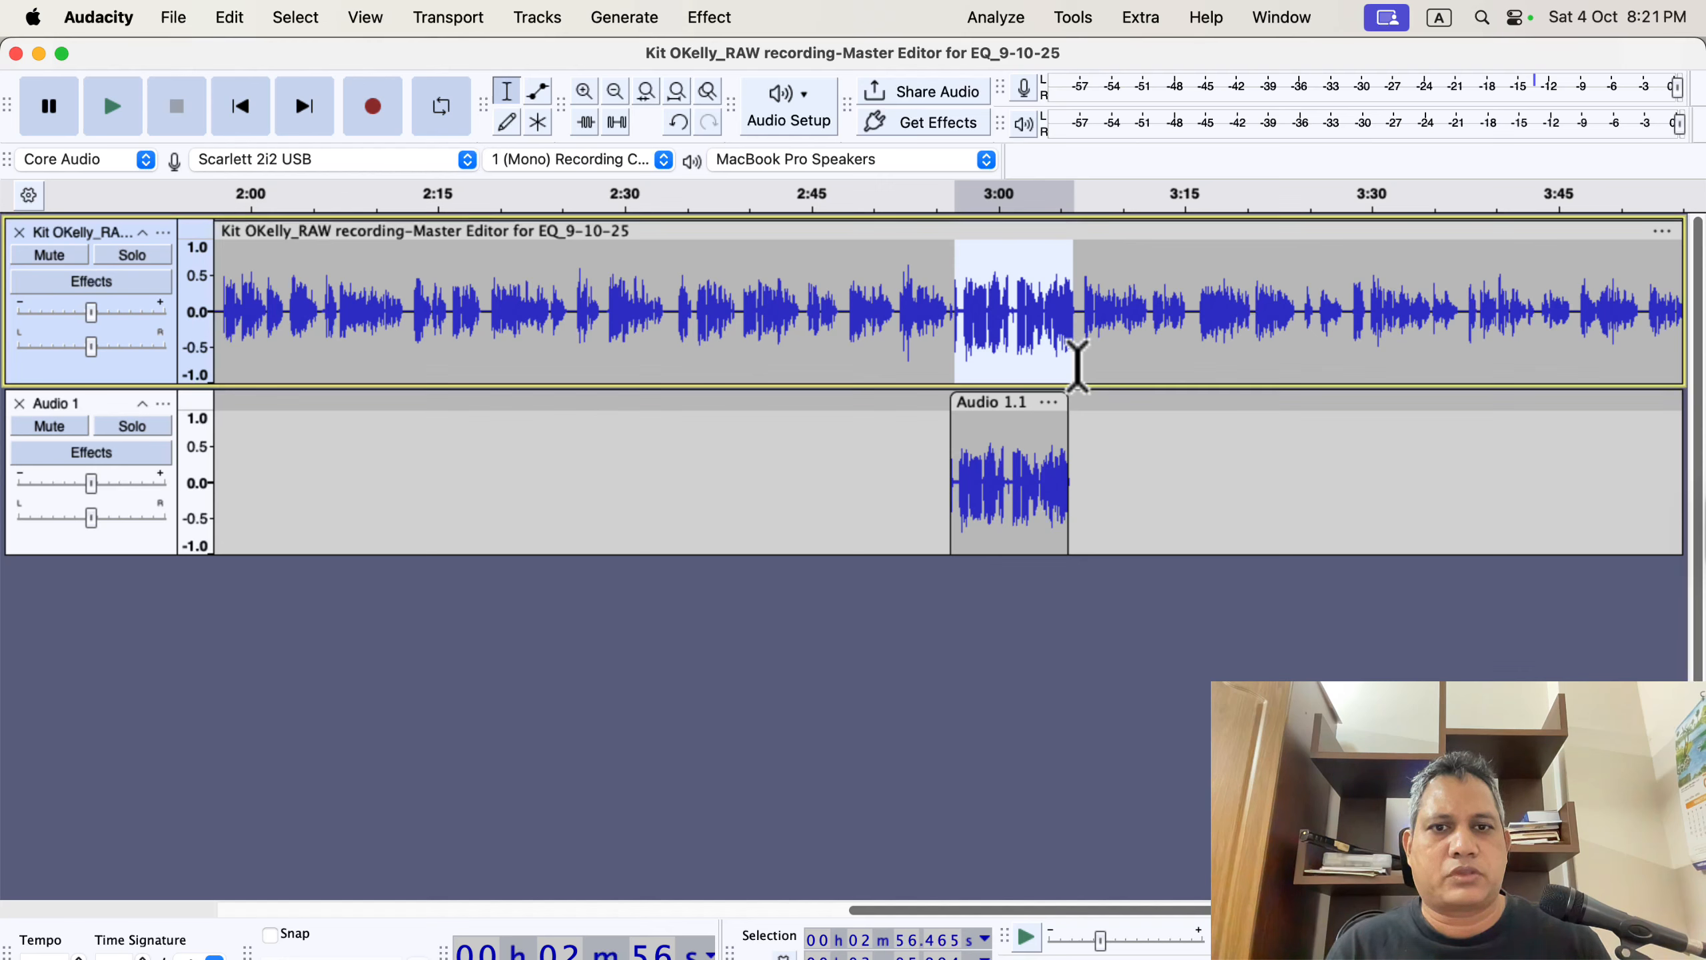
click(1077, 366)
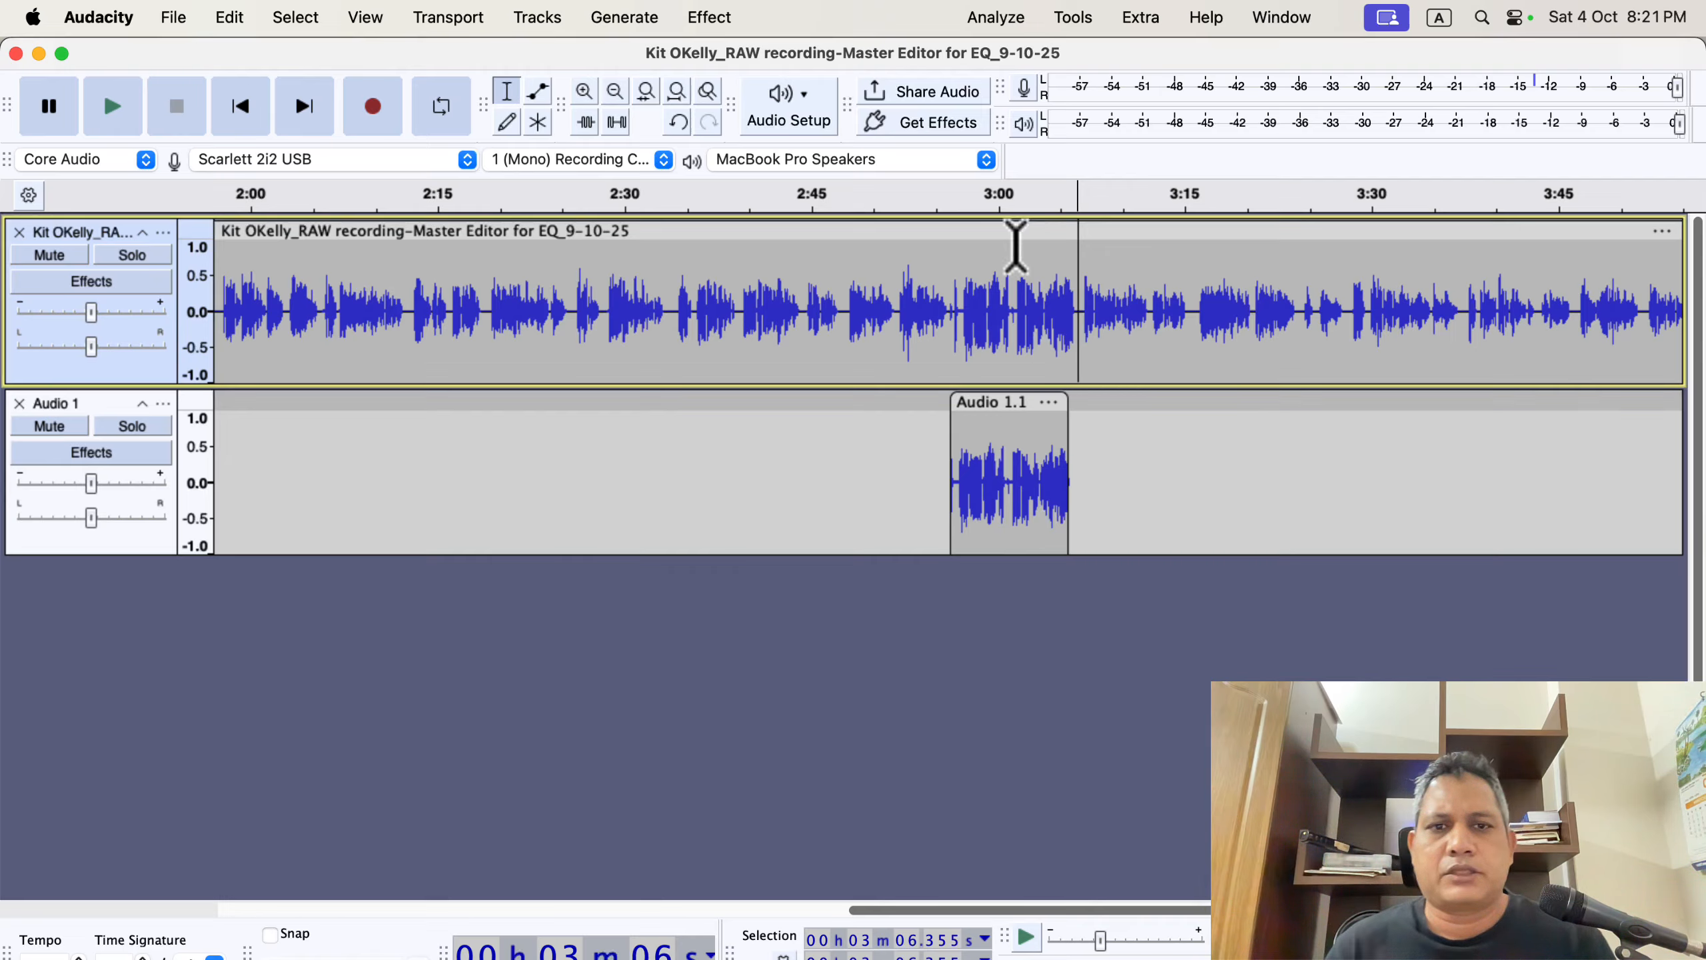
Turn on Record on a new track in the Recording preferences and close the Audio 1 track.
click(98, 17)
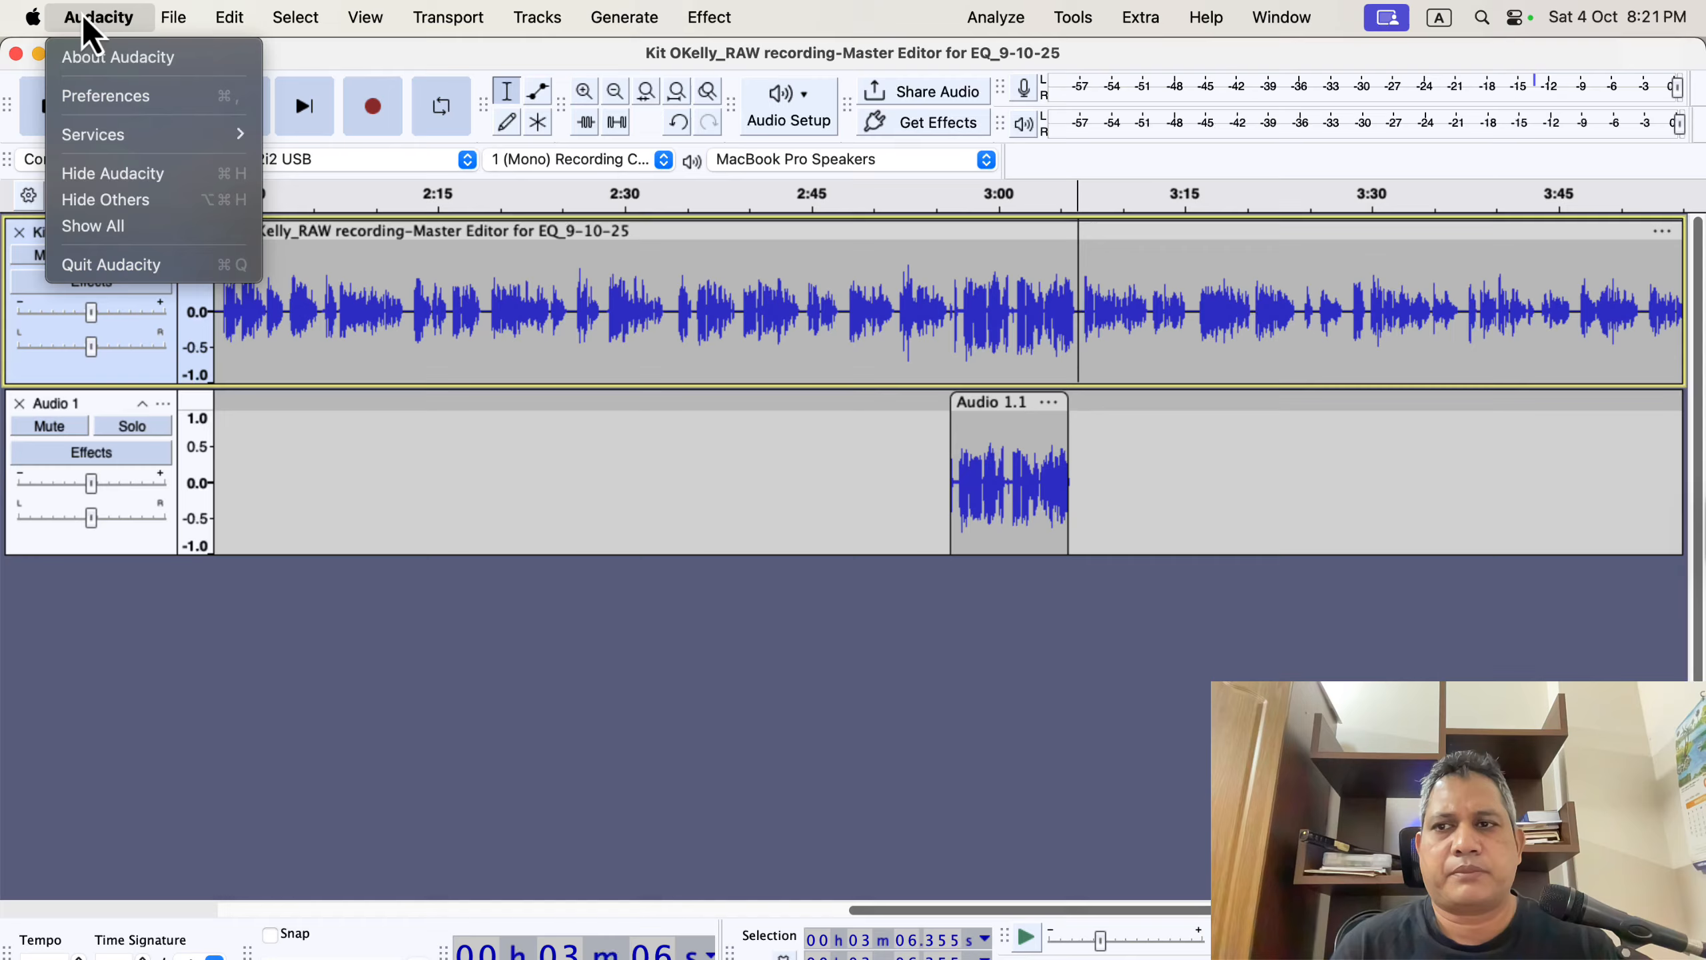
click(135, 97)
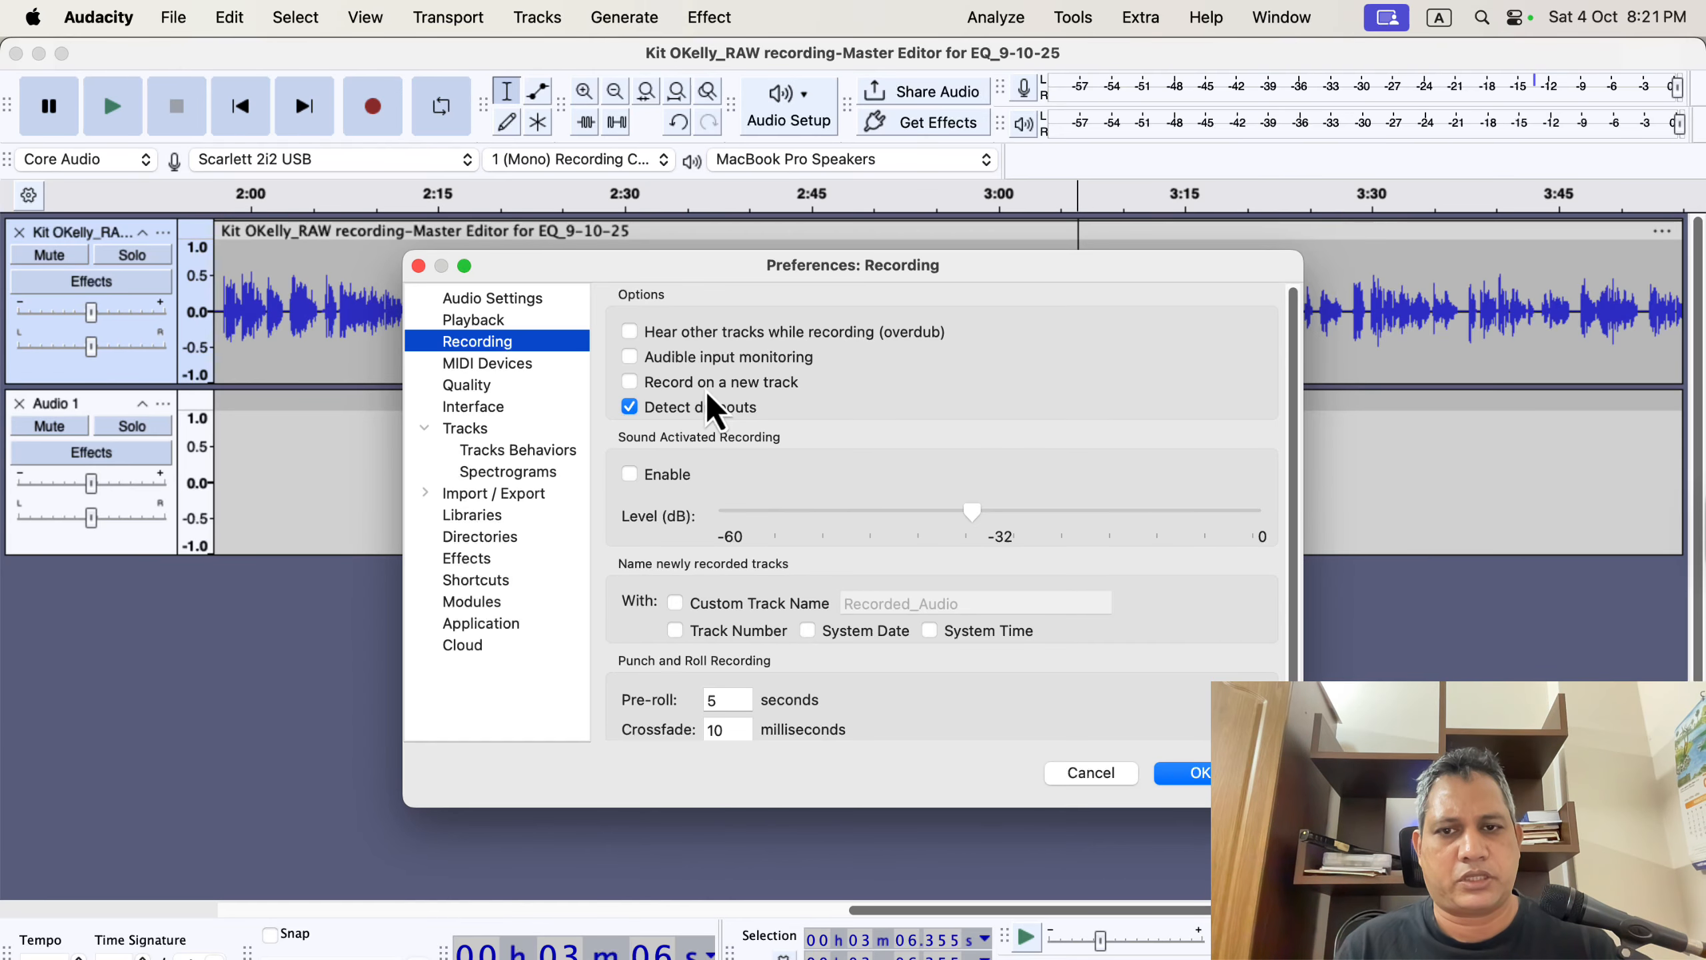
click(629, 382)
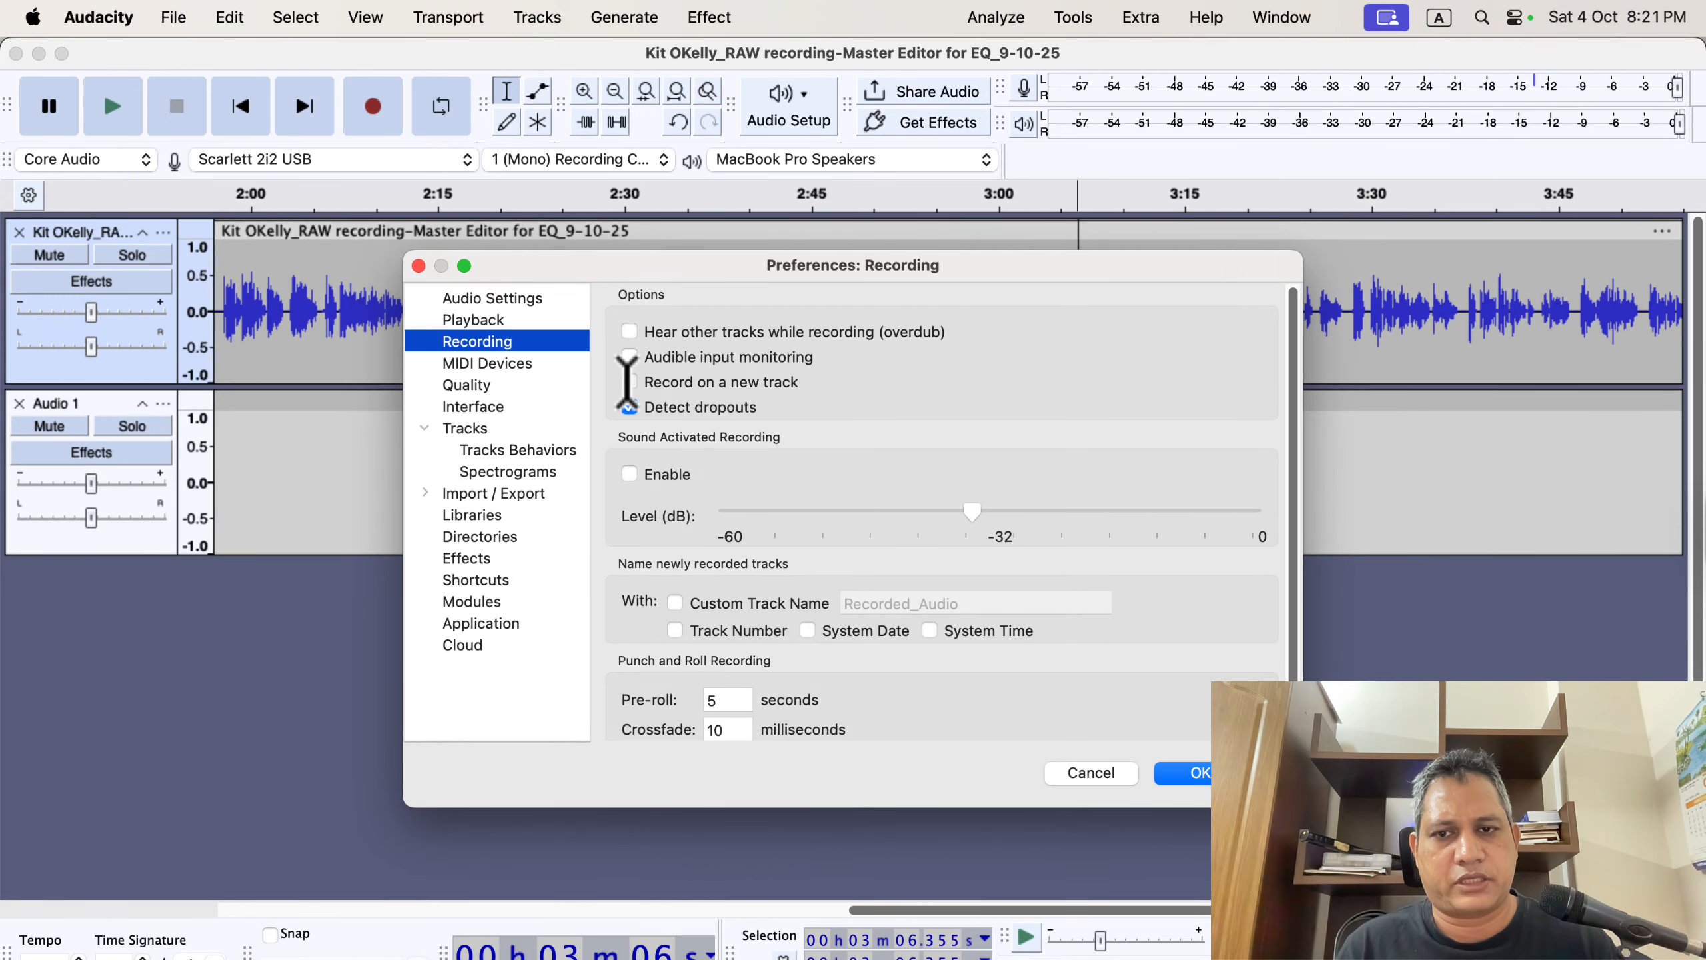
click(1196, 773)
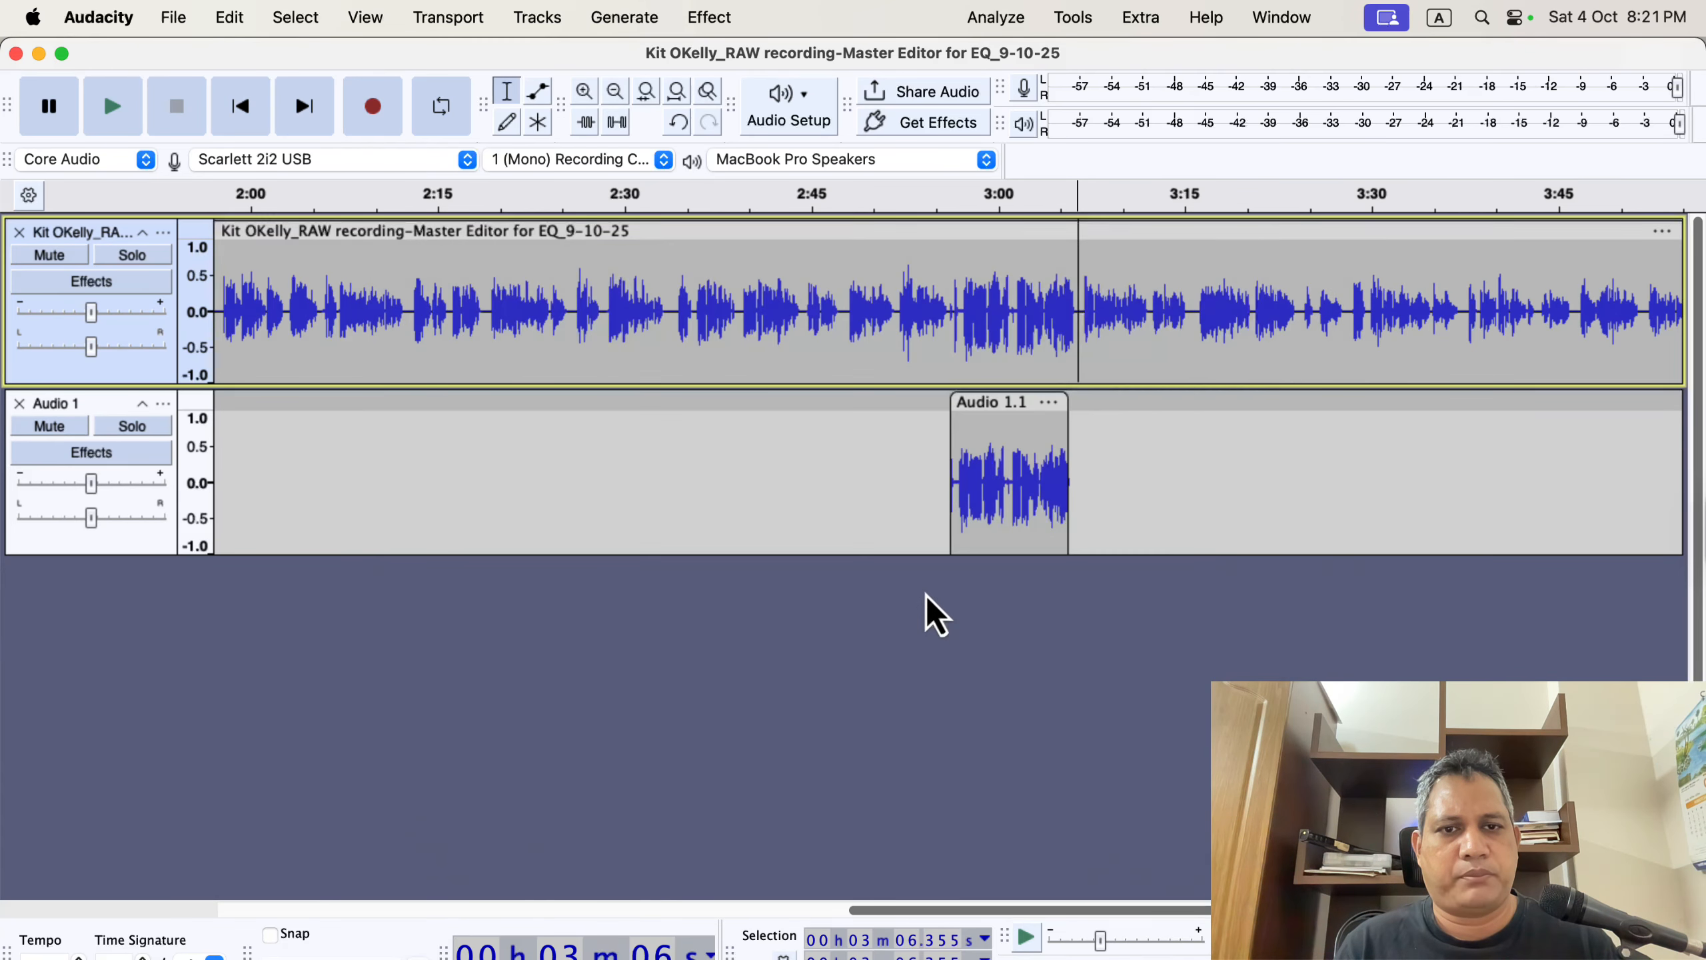
click(19, 403)
Record a short test take from about 3:15 and delete the recorded clip.
scroll(1113, 302, right, 3)
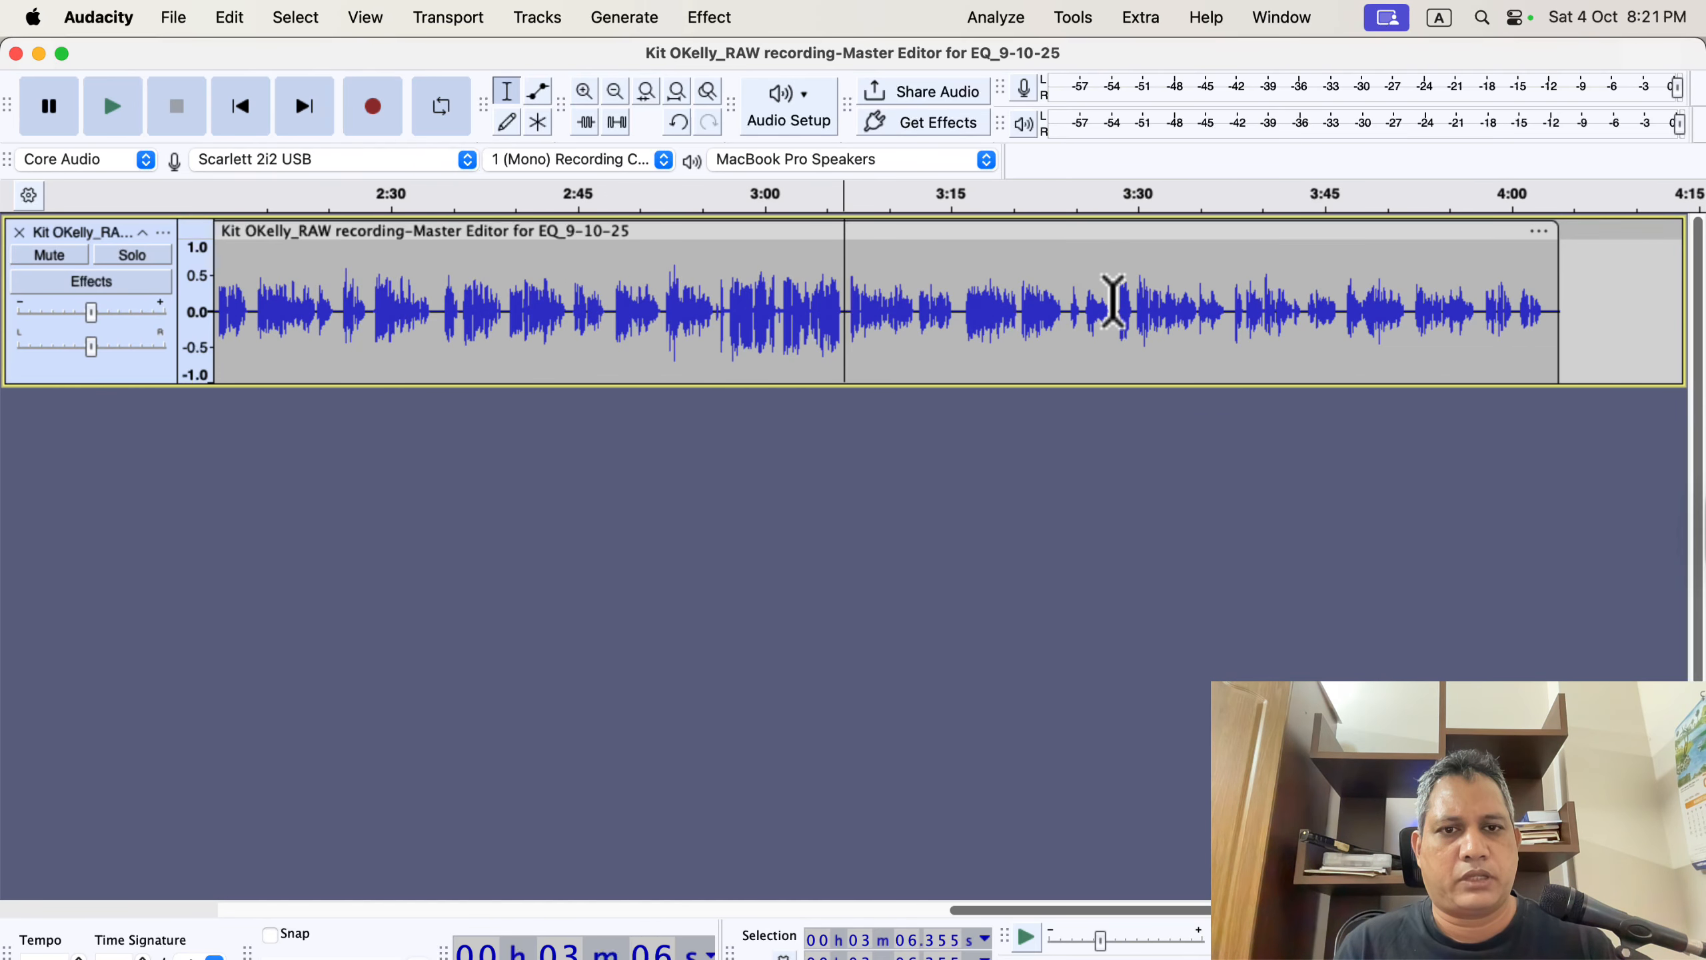
click(954, 282)
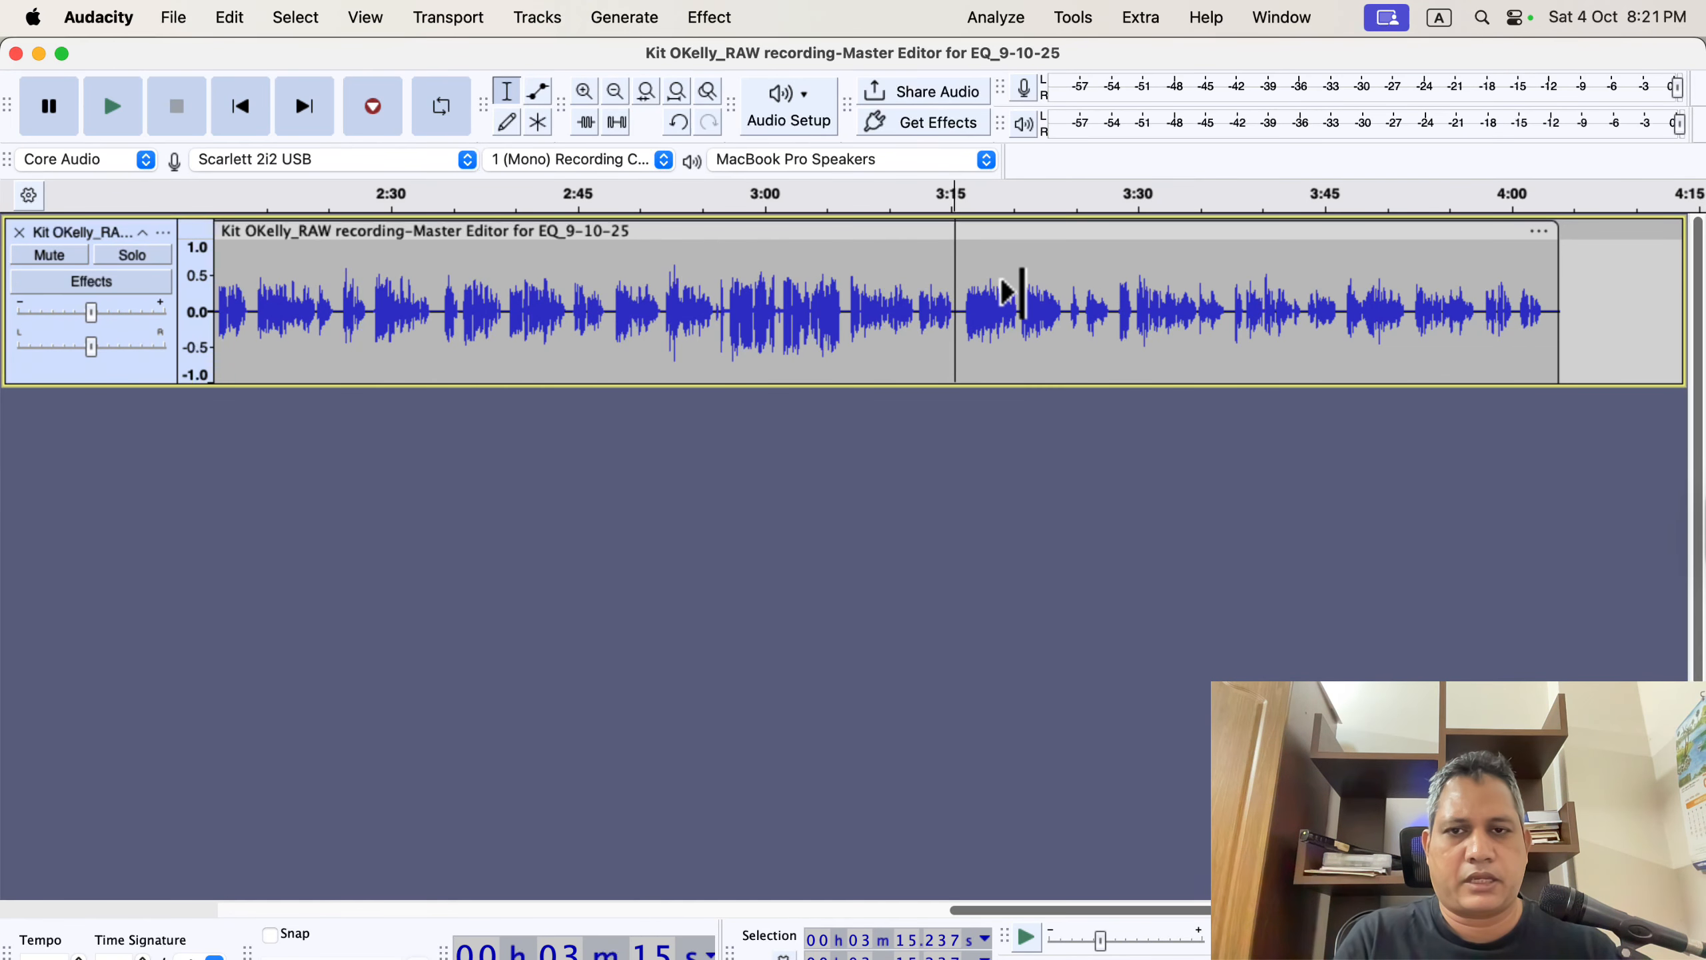
key(r)
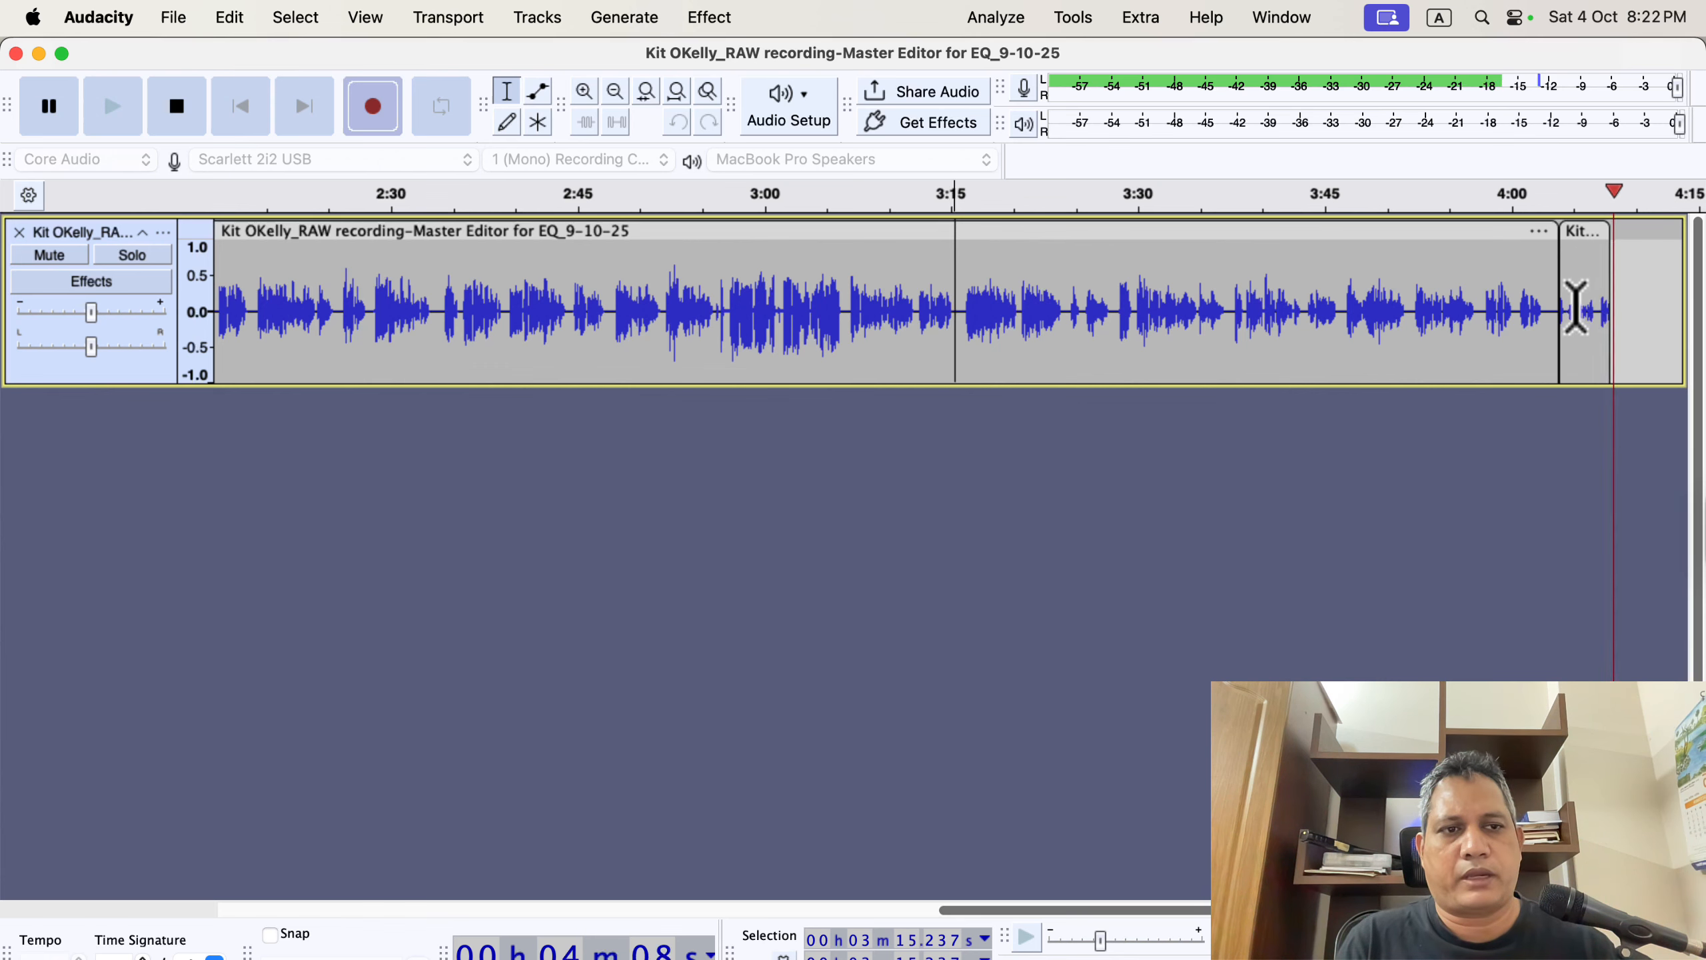
key(space)
key(Delete)
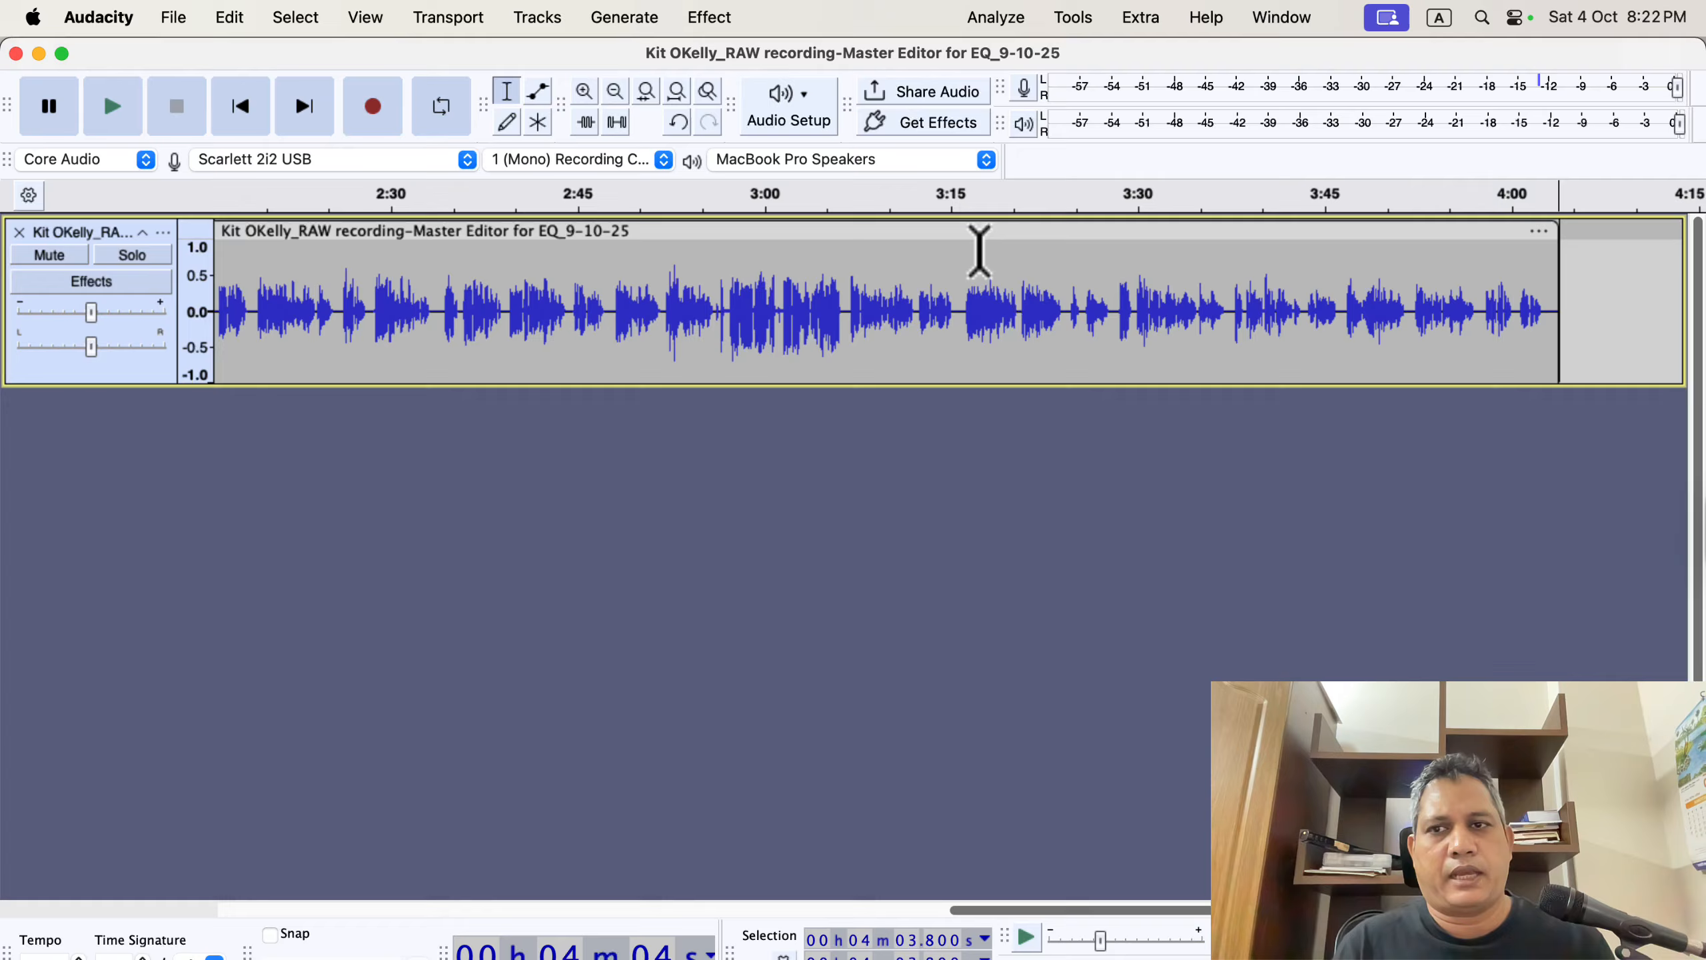
Record a short take onto a new track starting at about 3:06.
click(845, 296)
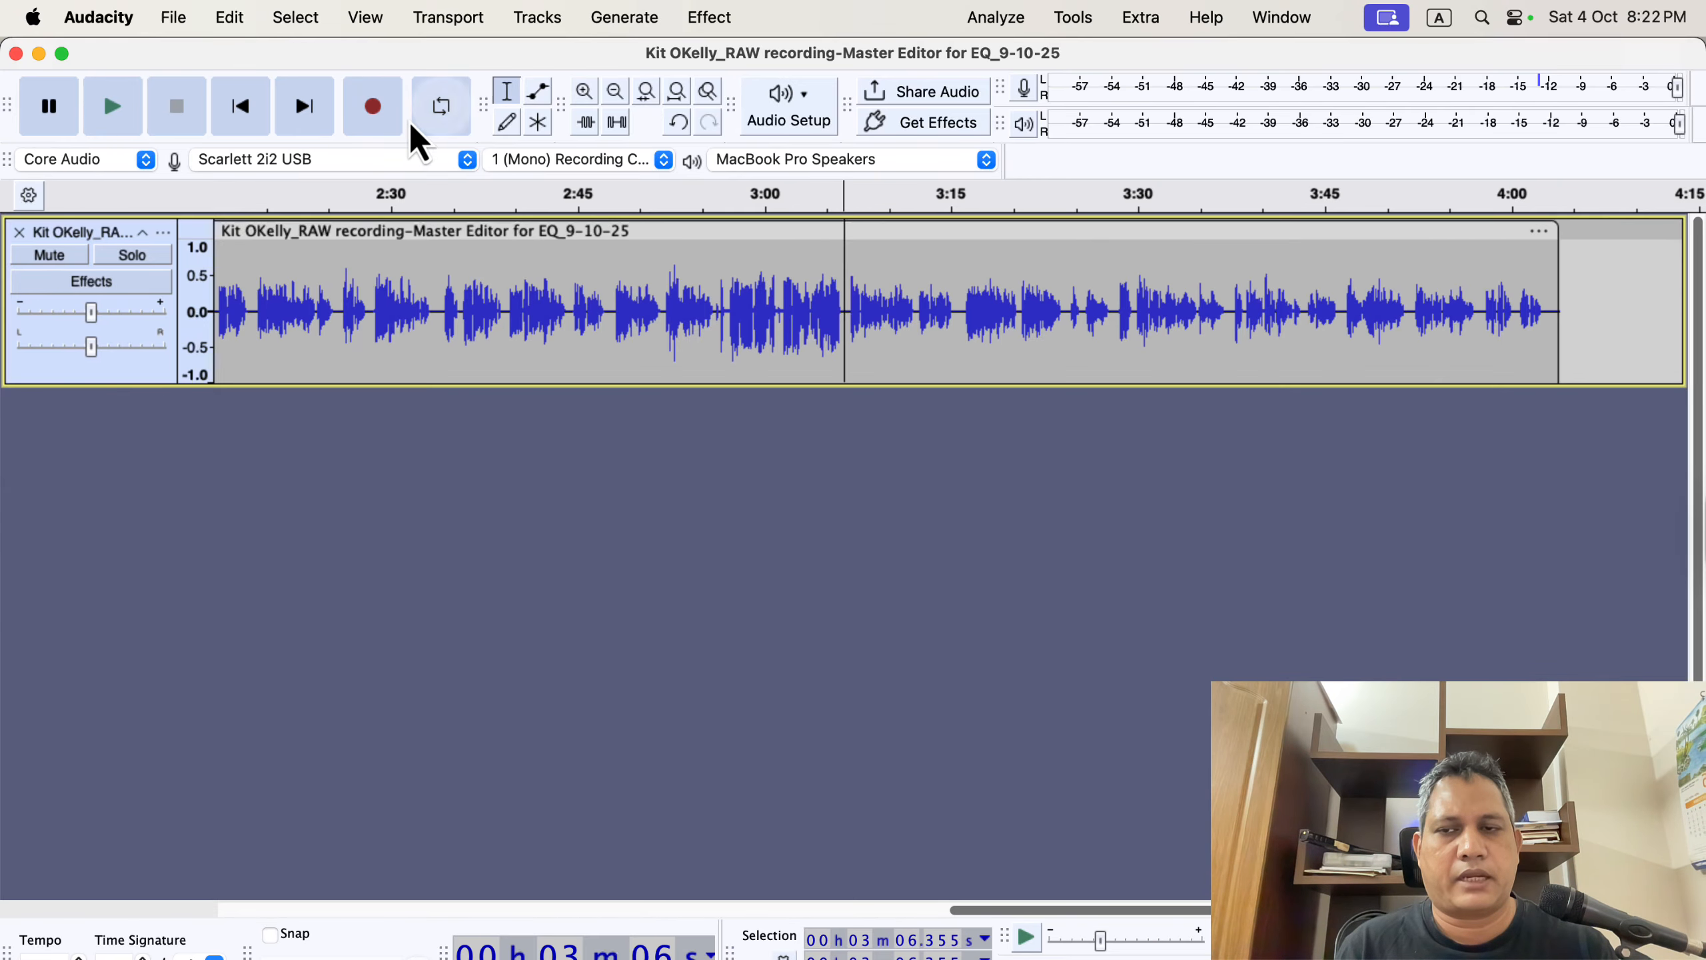
click(361, 116)
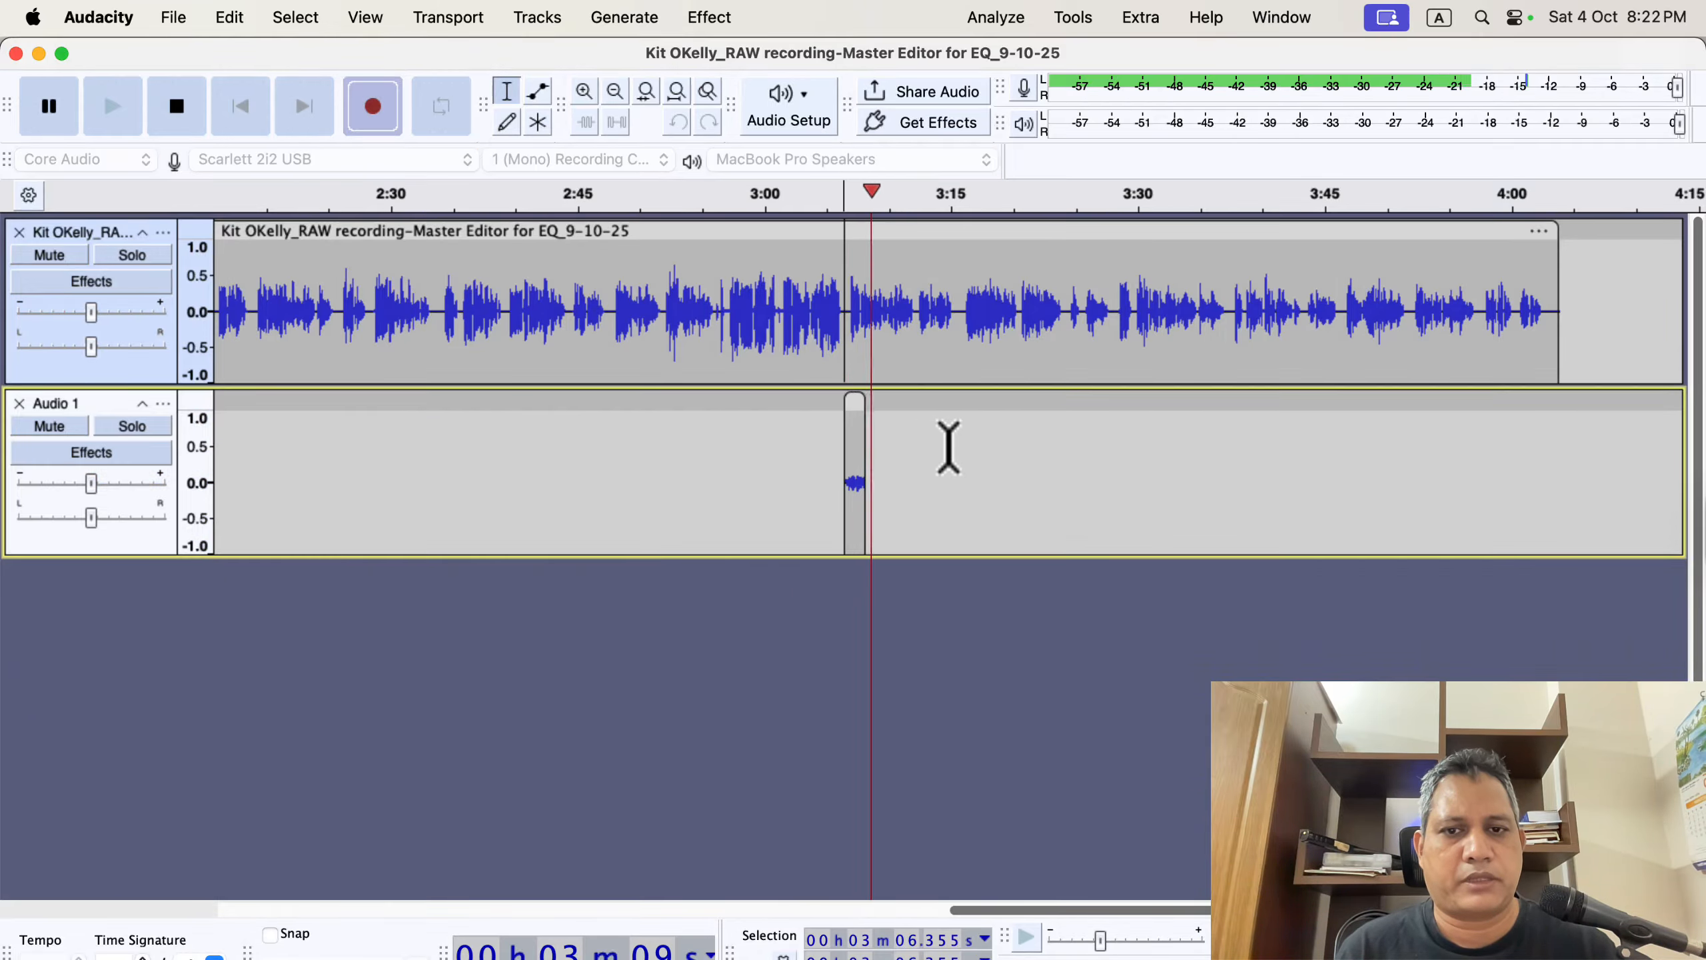
key(space)
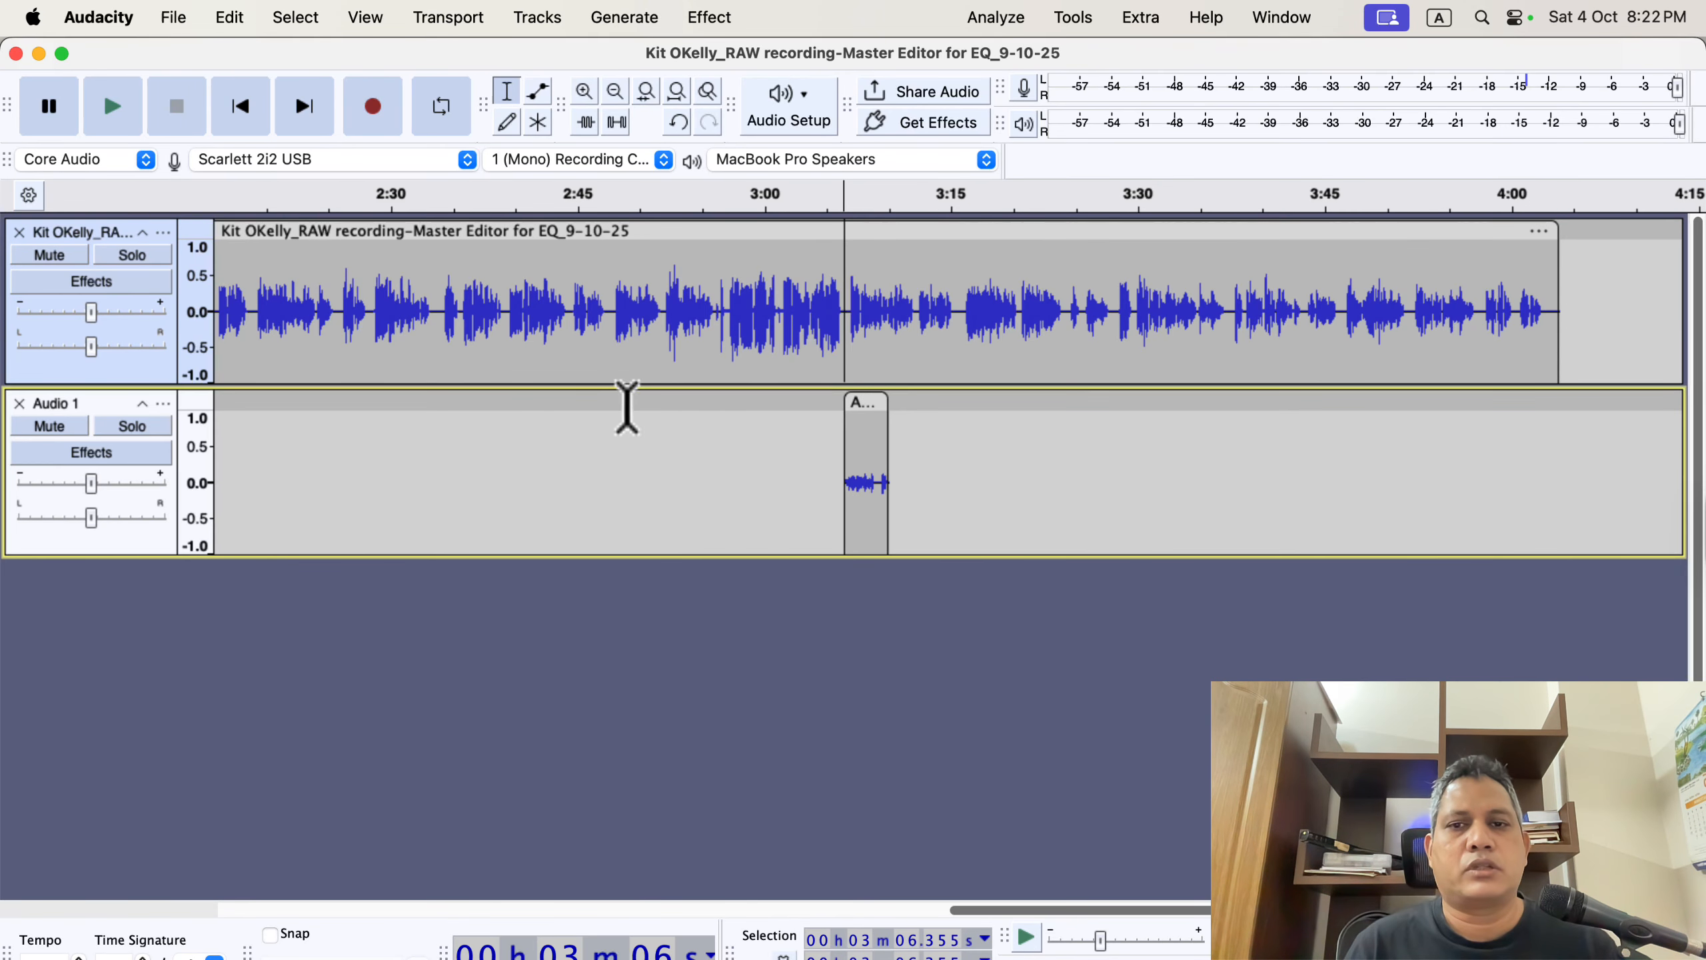
Turn off Record on a new track in the Recording preferences.
click(97, 16)
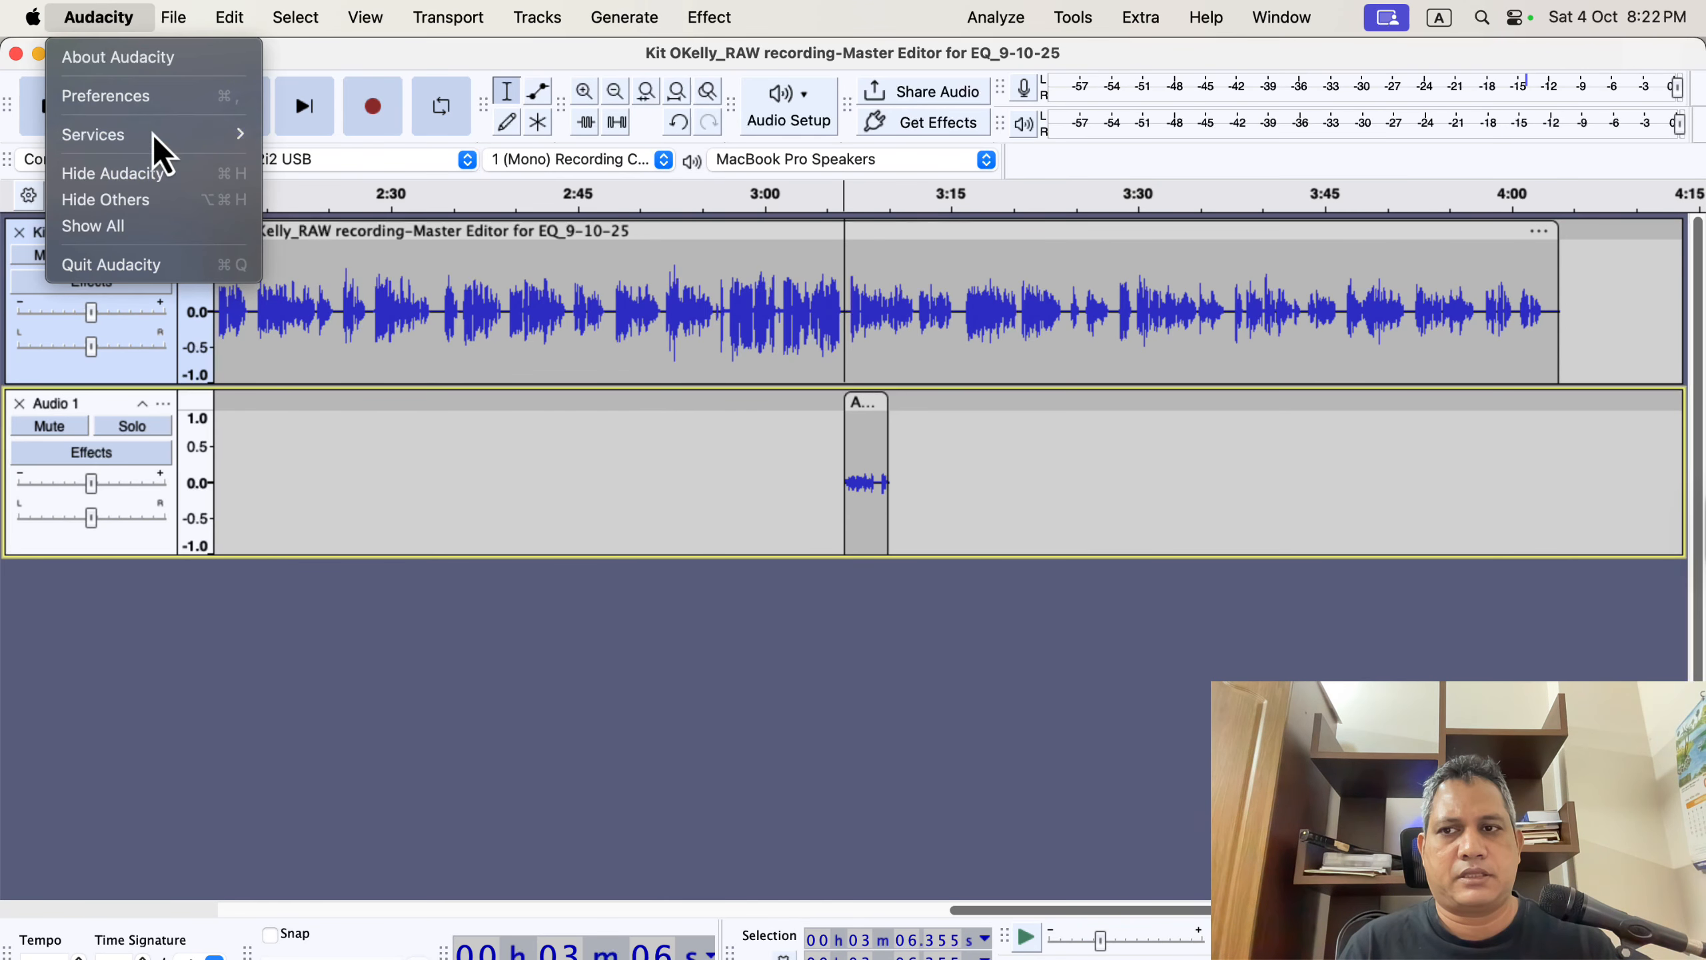
click(176, 100)
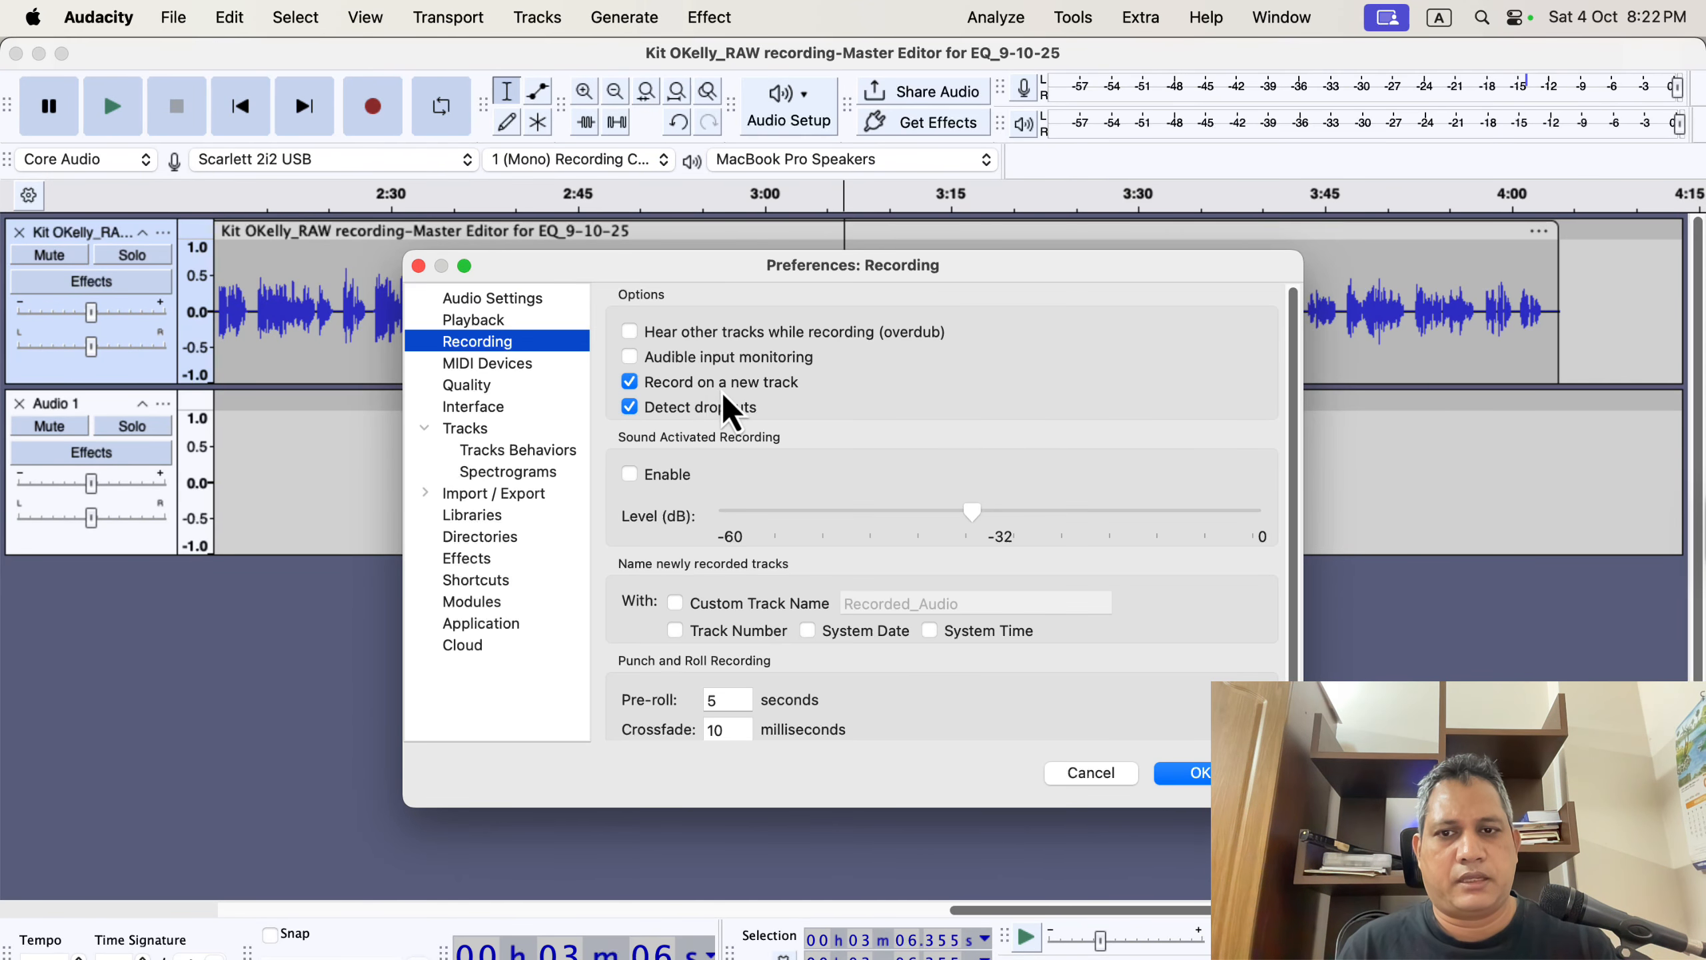
click(630, 382)
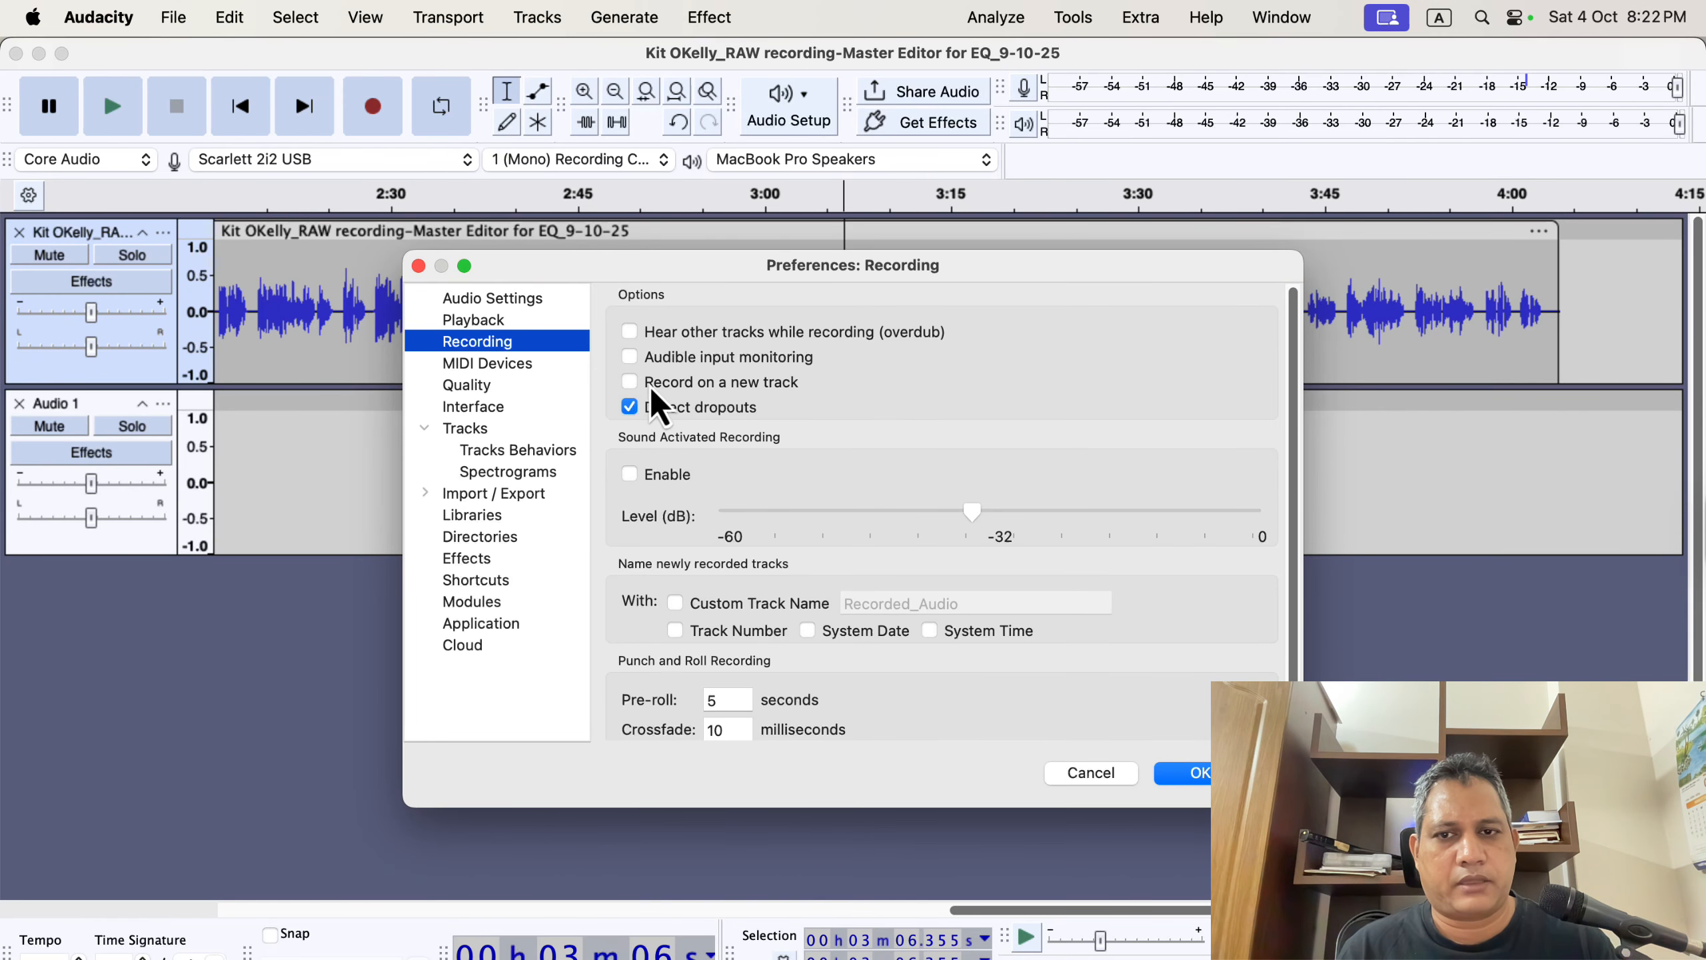
click(1191, 772)
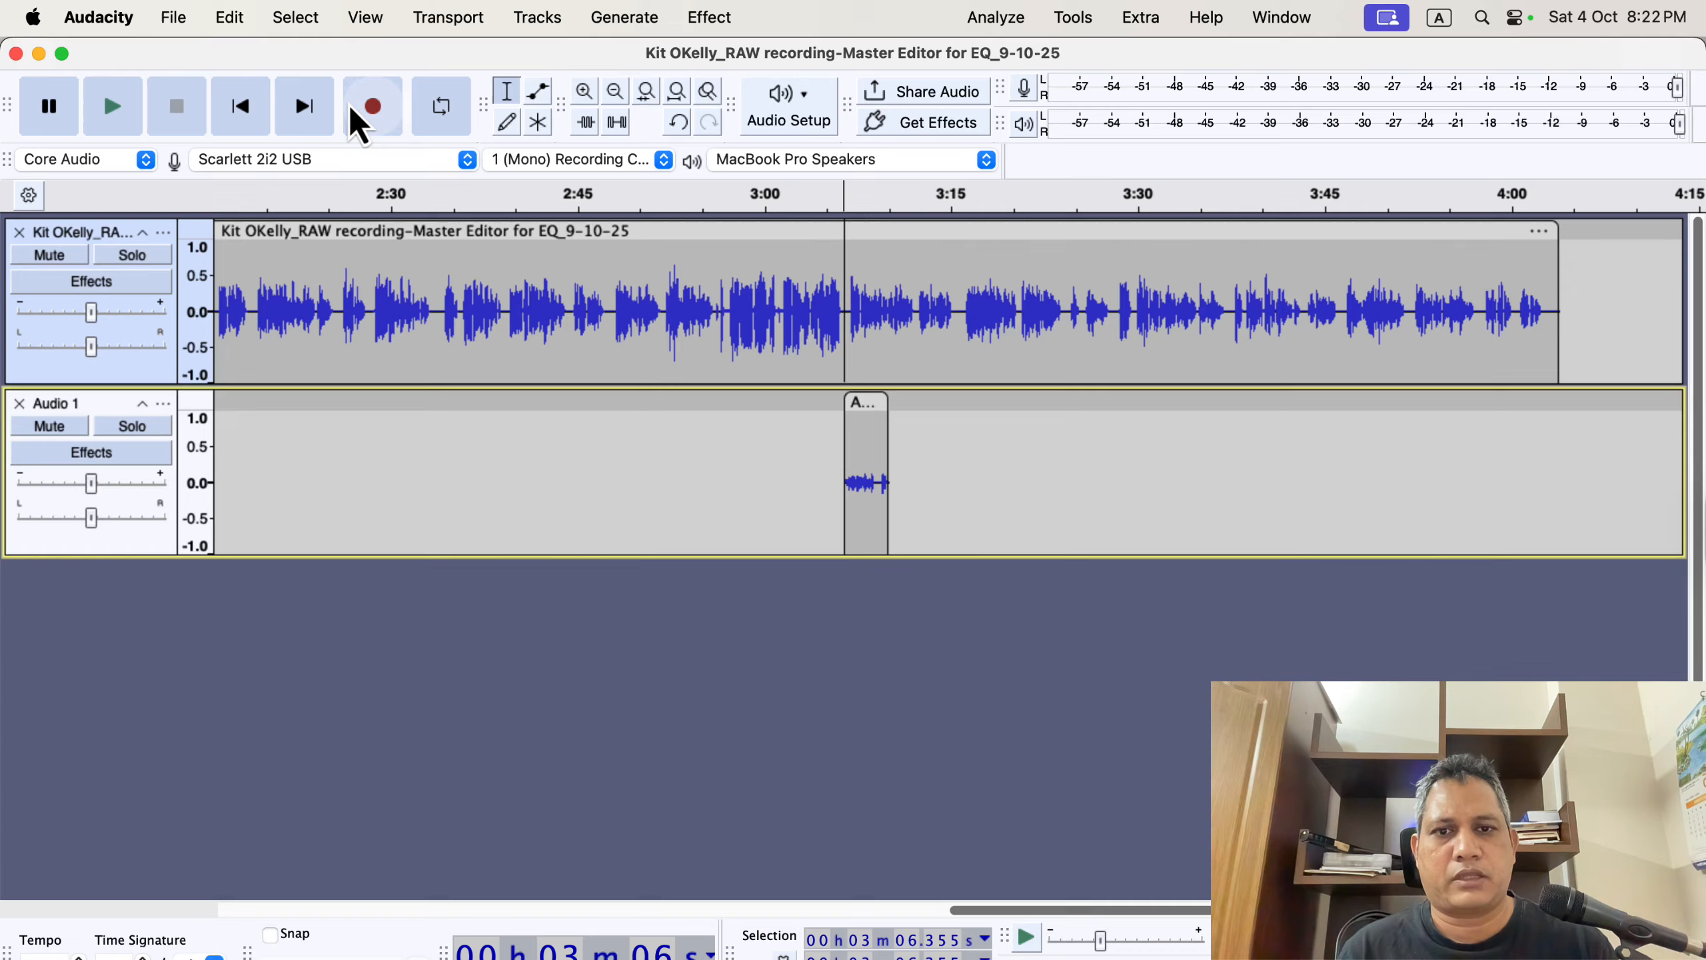
Record a take appended to the narration's end, then select and delete that appended clip.
click(354, 101)
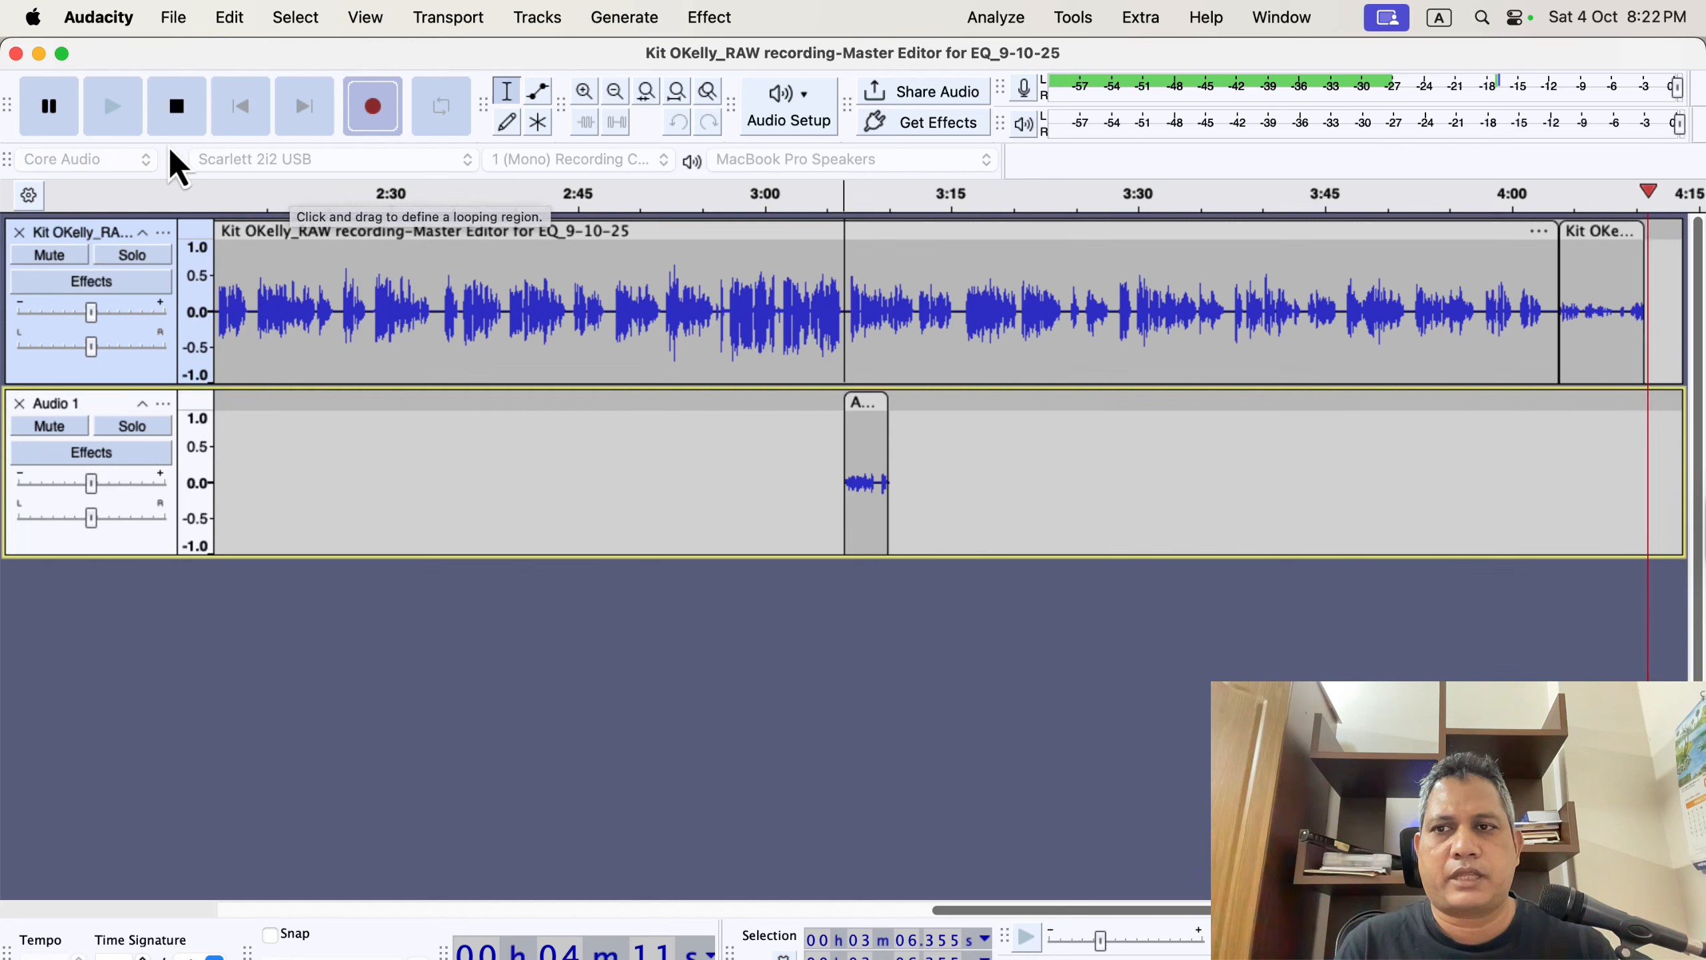
click(178, 128)
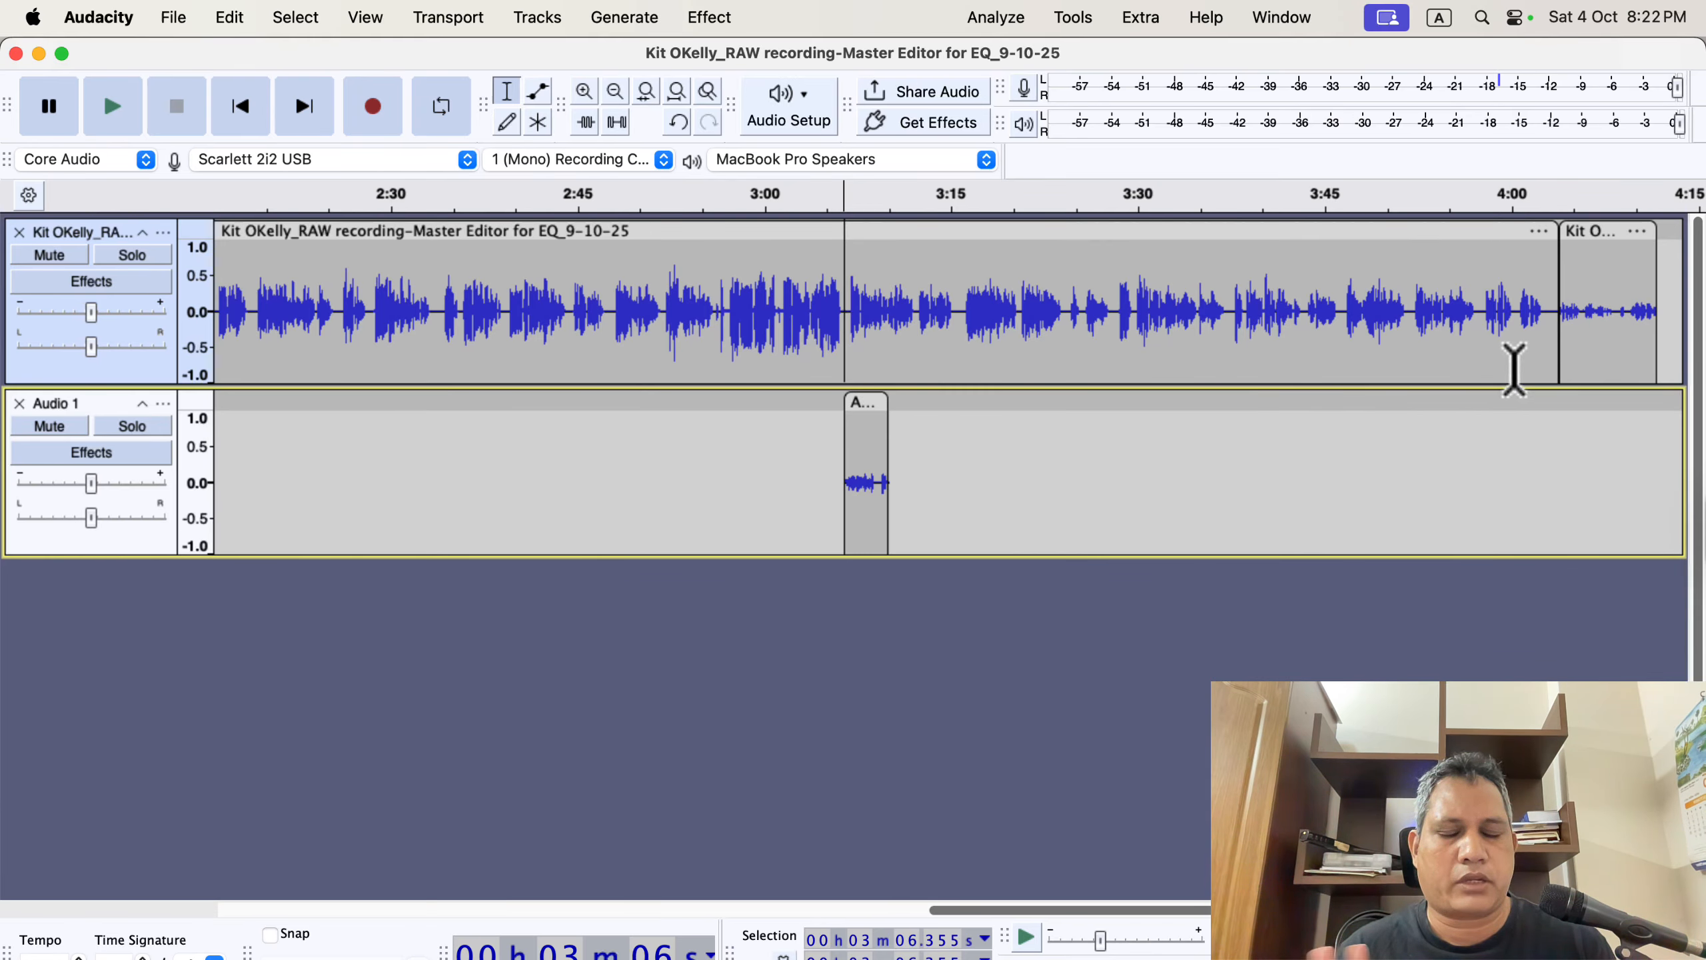
double_click(1583, 309)
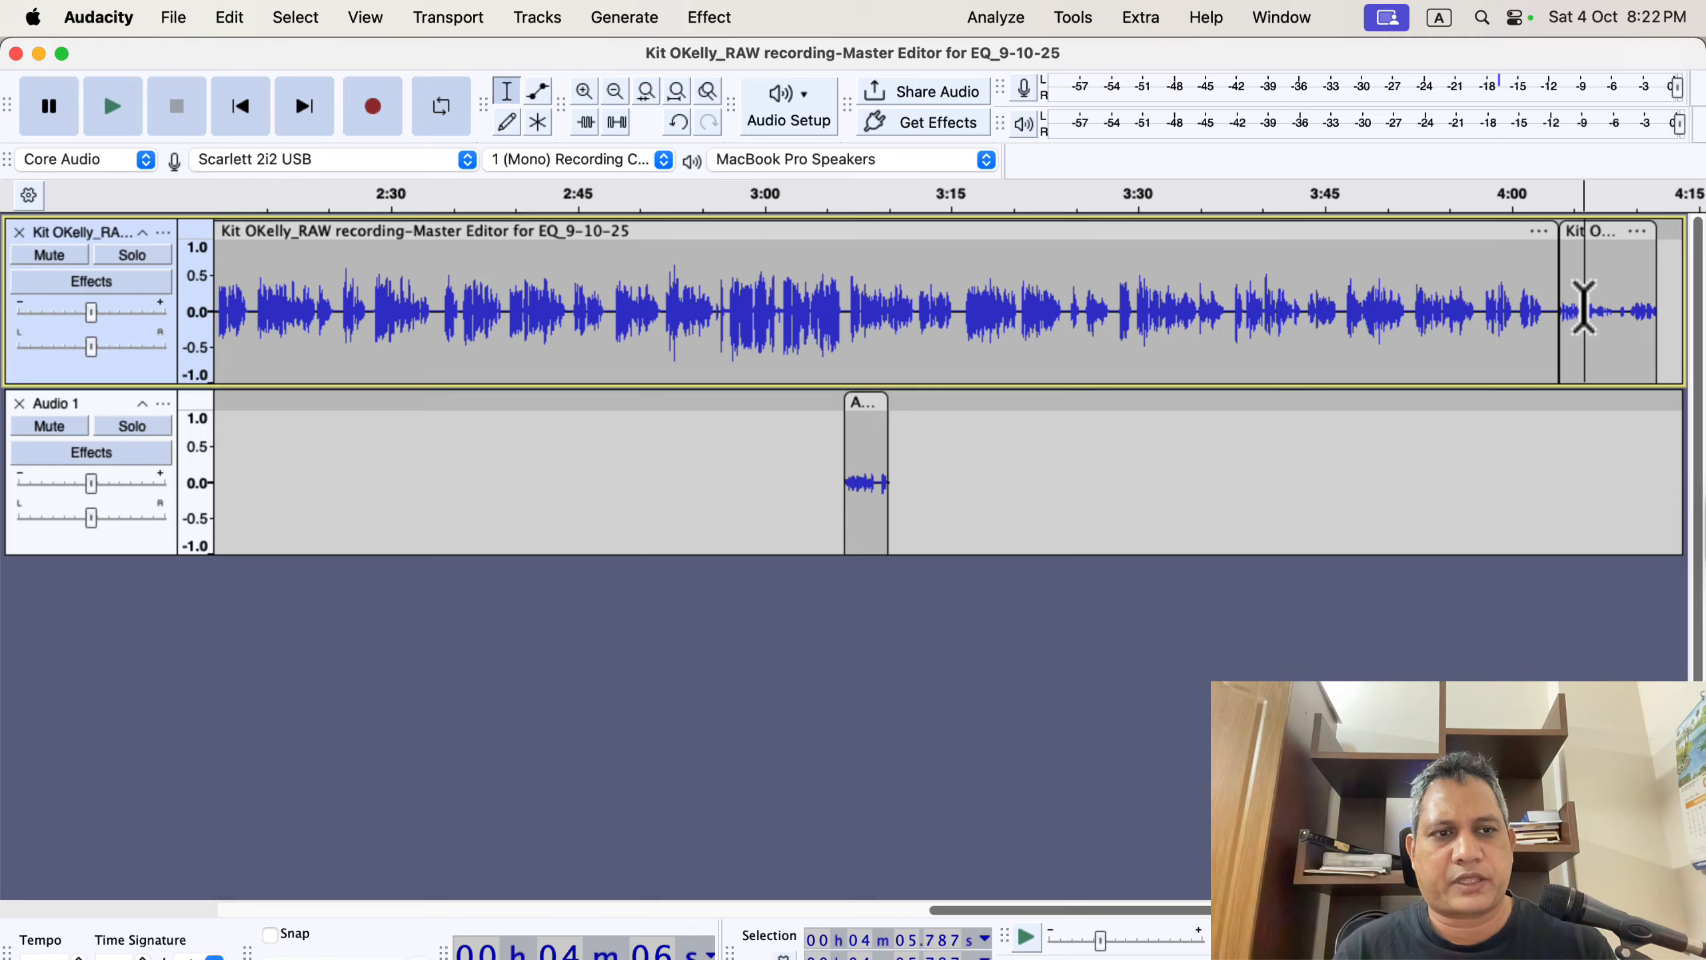
key(Delete)
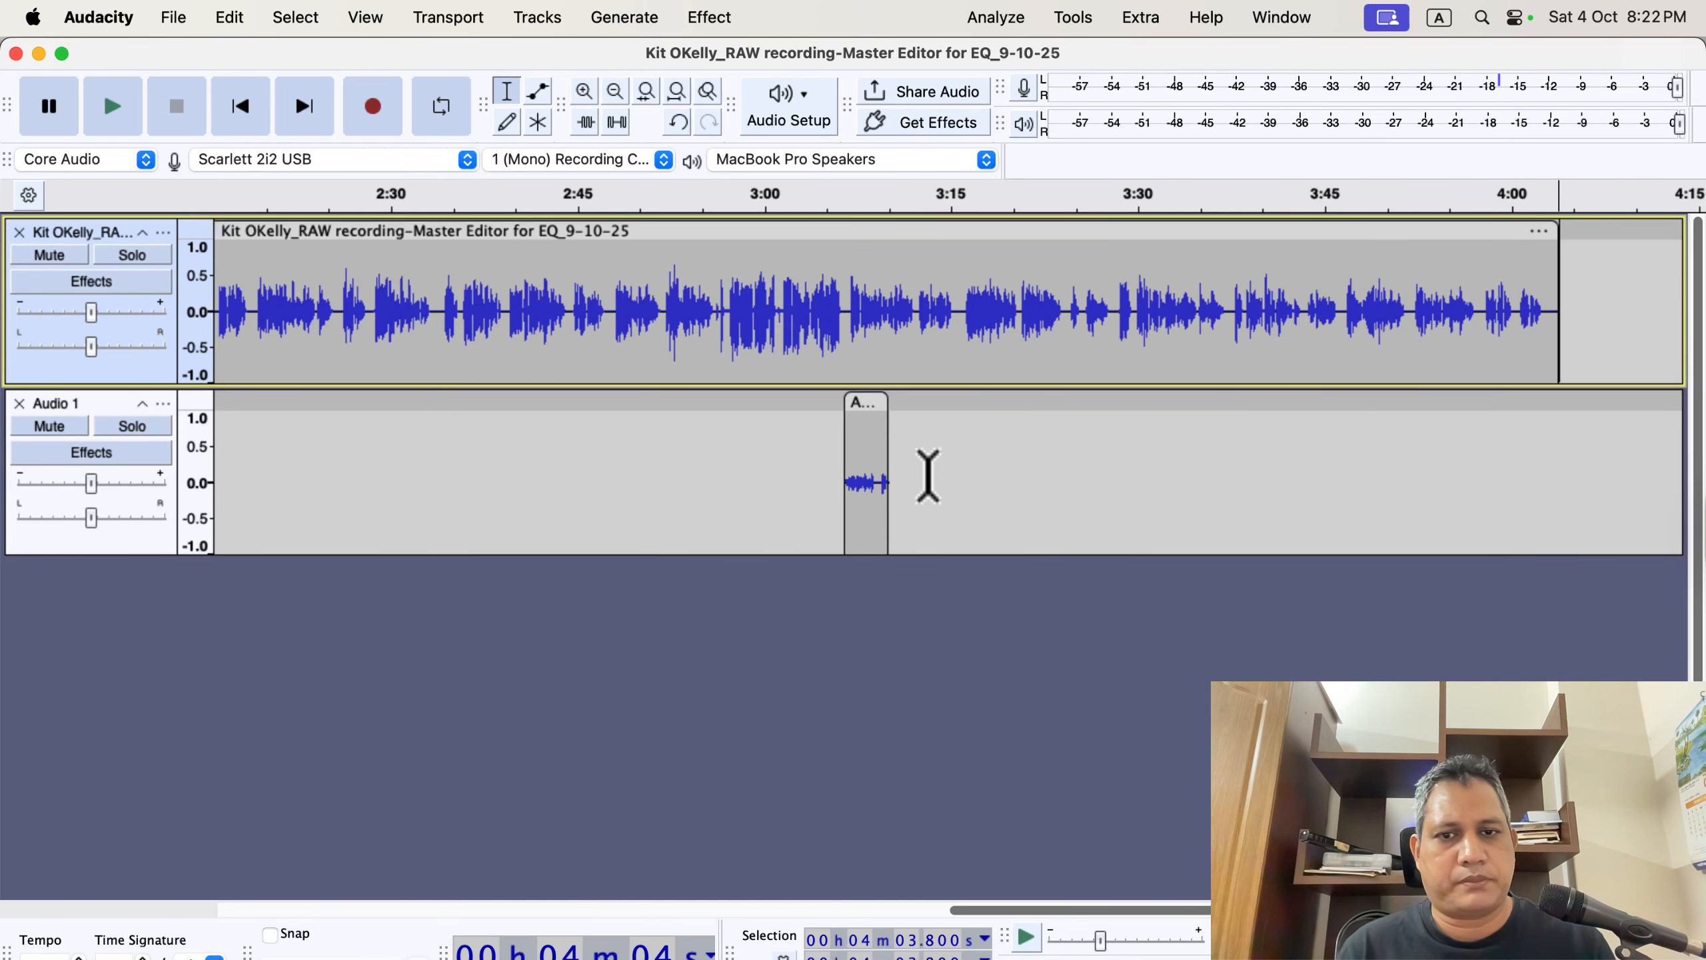
Delete the take from the Audio 1 track, then close both the Audio 1 and narration tracks.
drag(798, 442, 1046, 523)
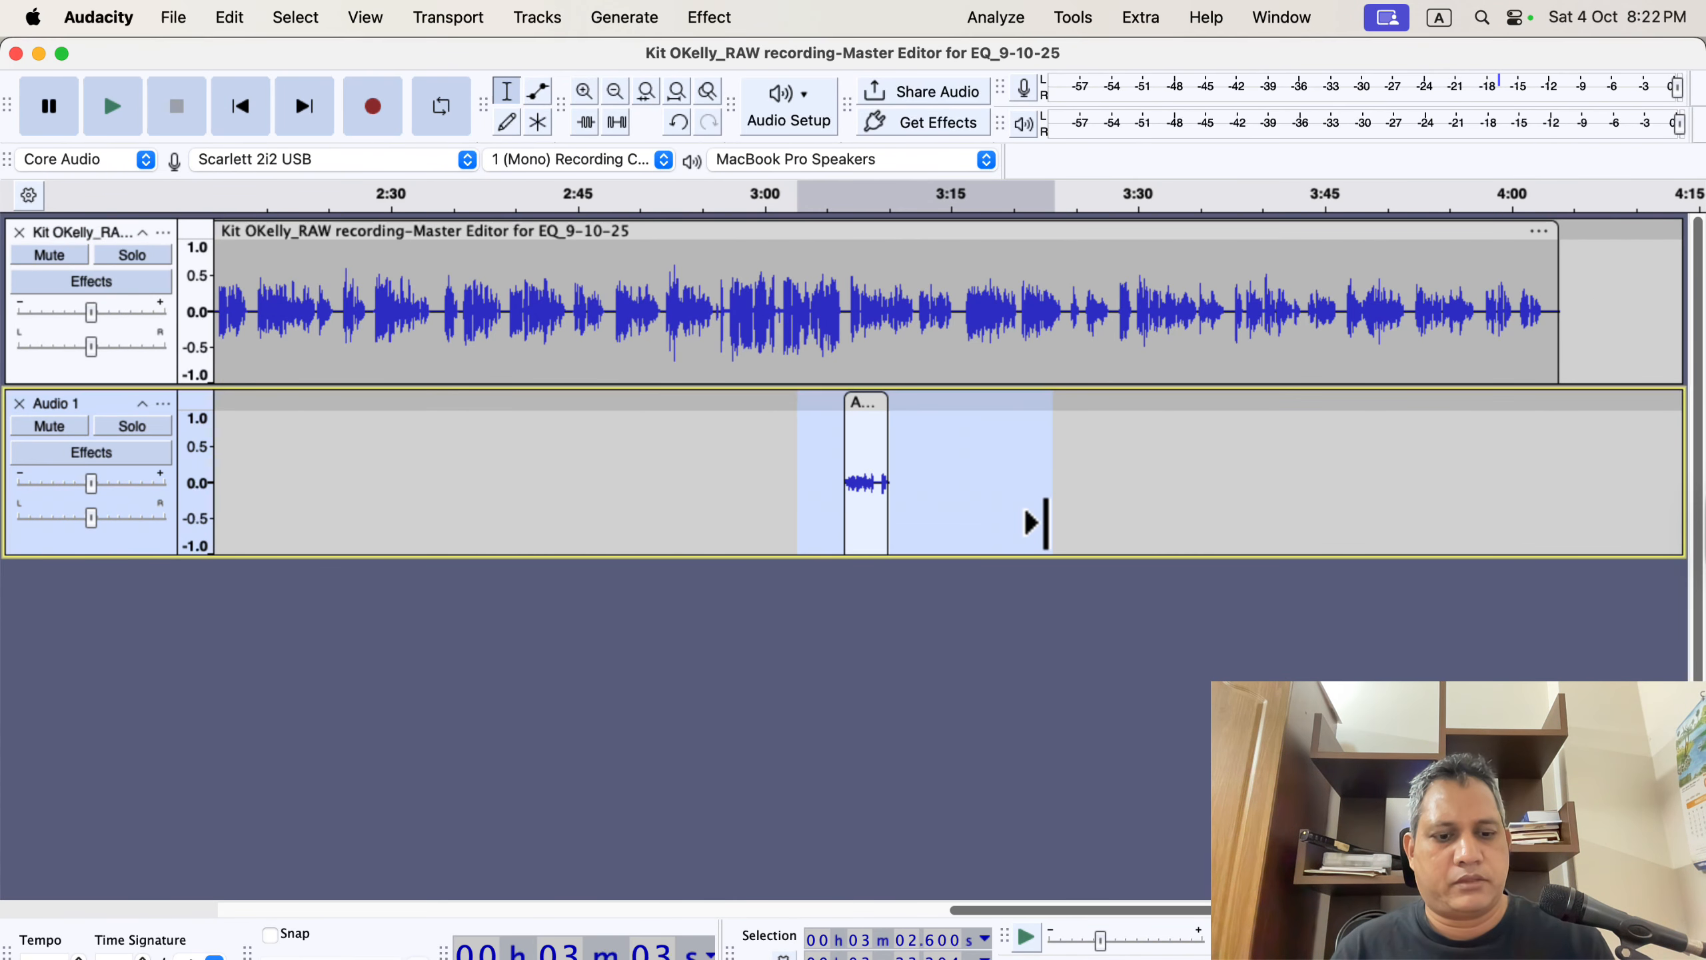
key(Delete)
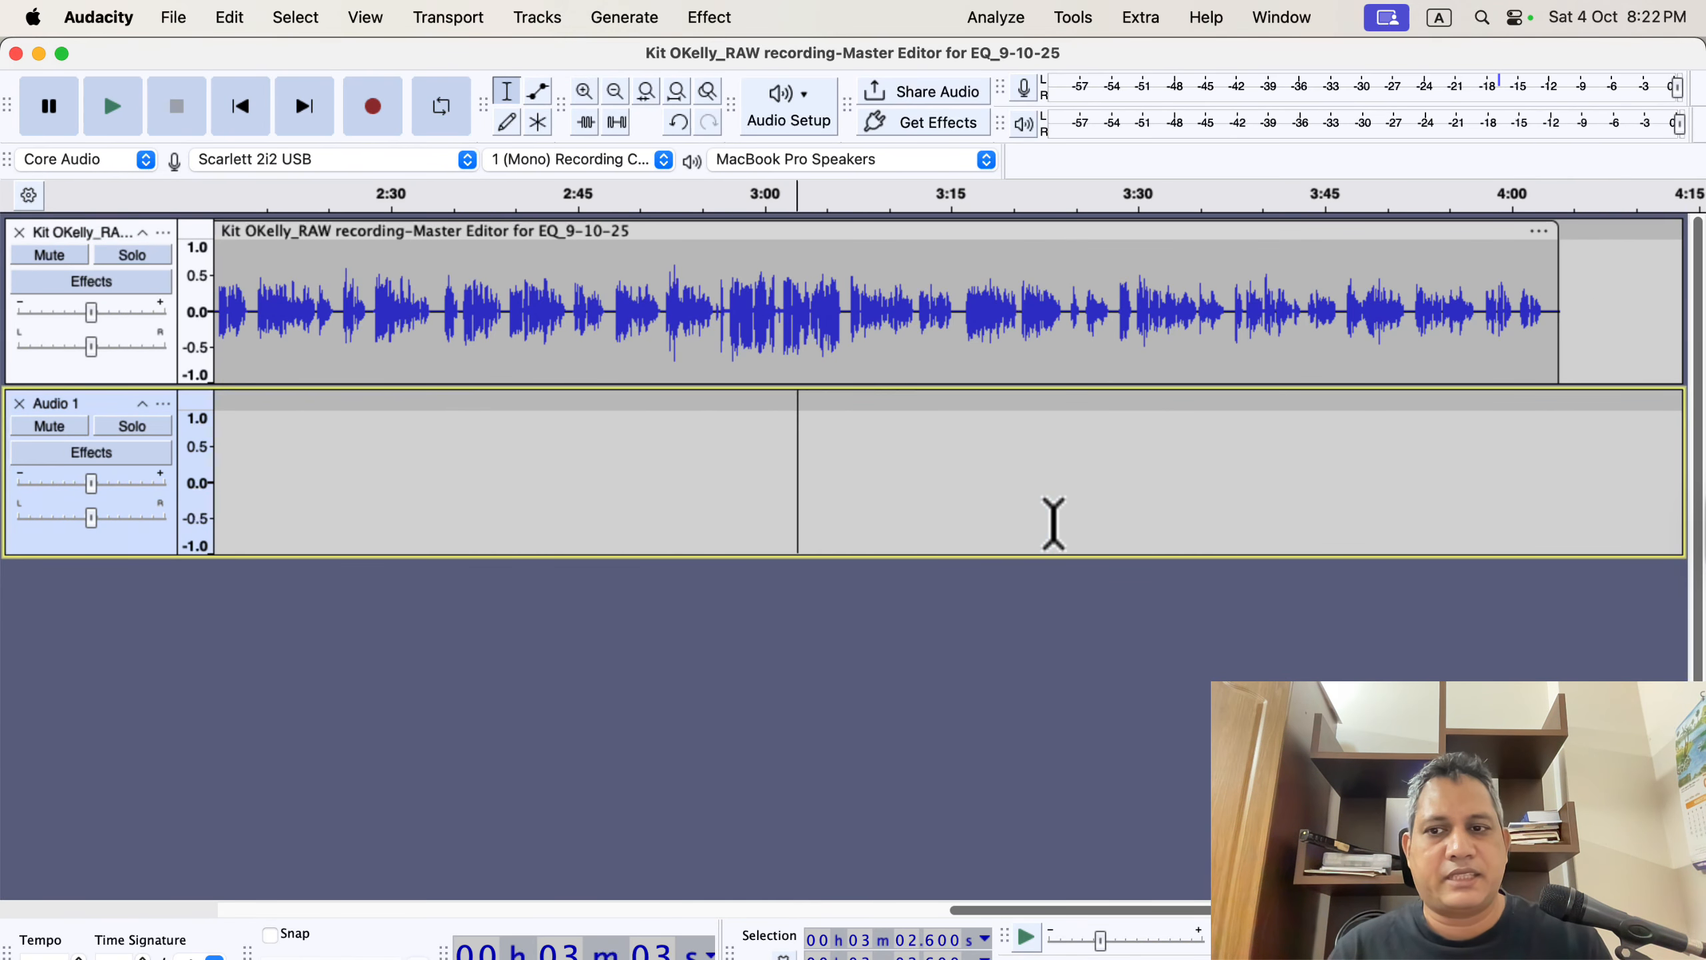
click(18, 403)
click(19, 232)
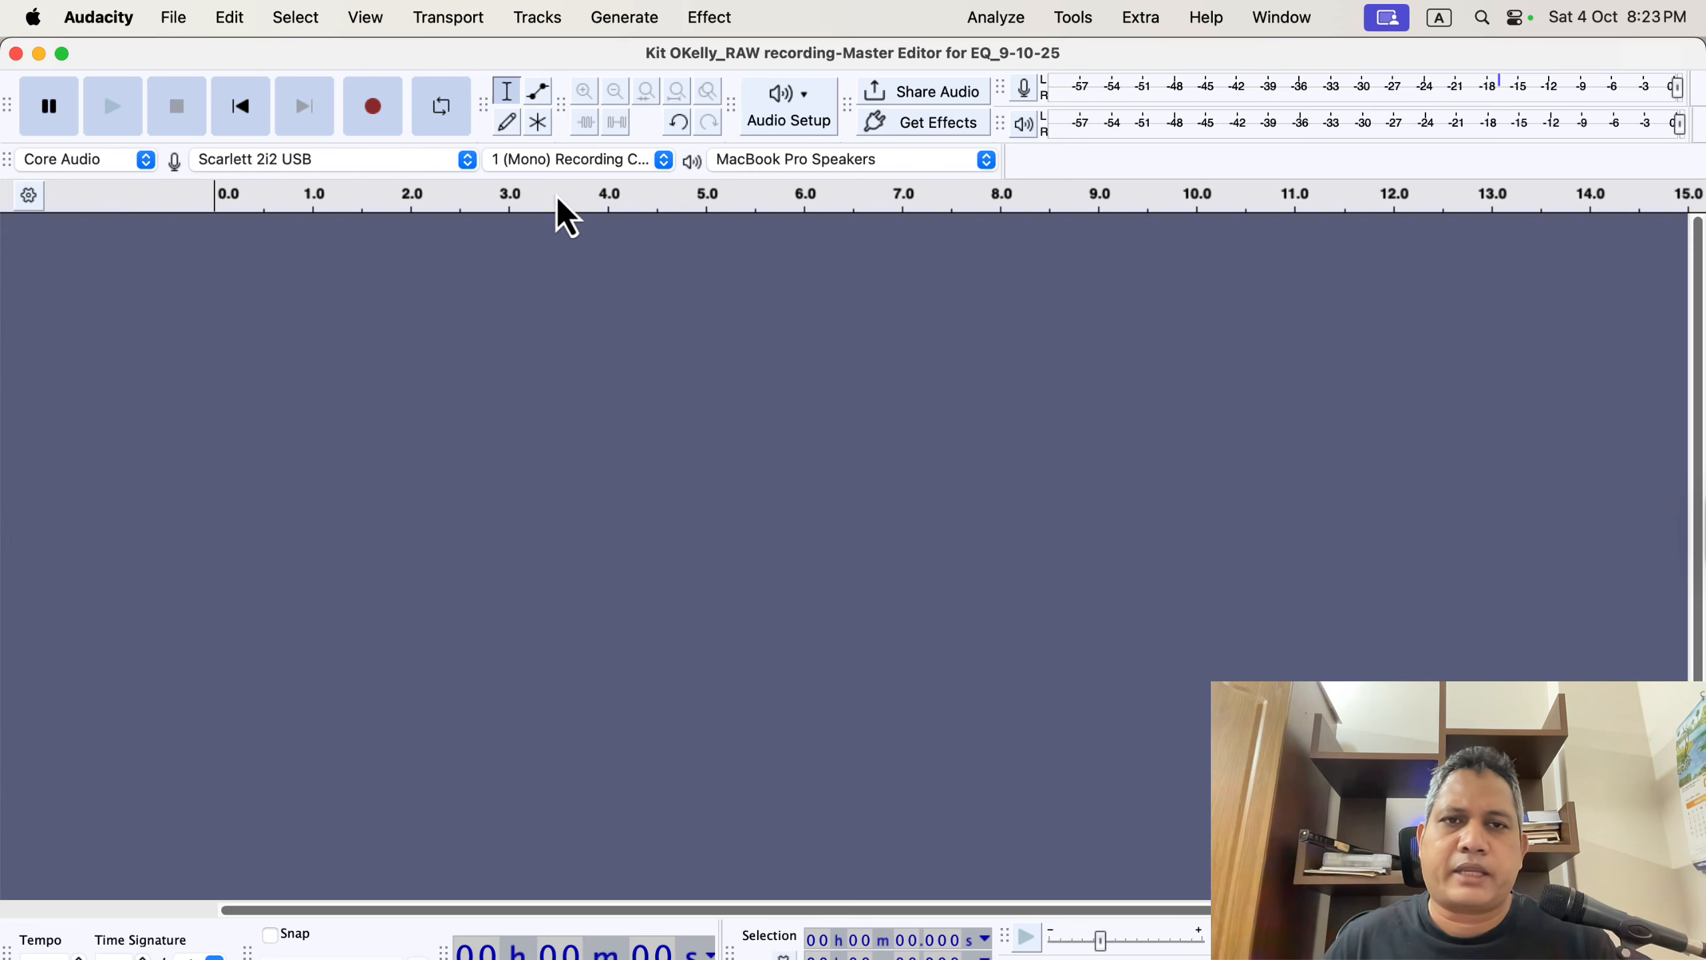
Record a fresh replacement take onto a new track.
click(377, 107)
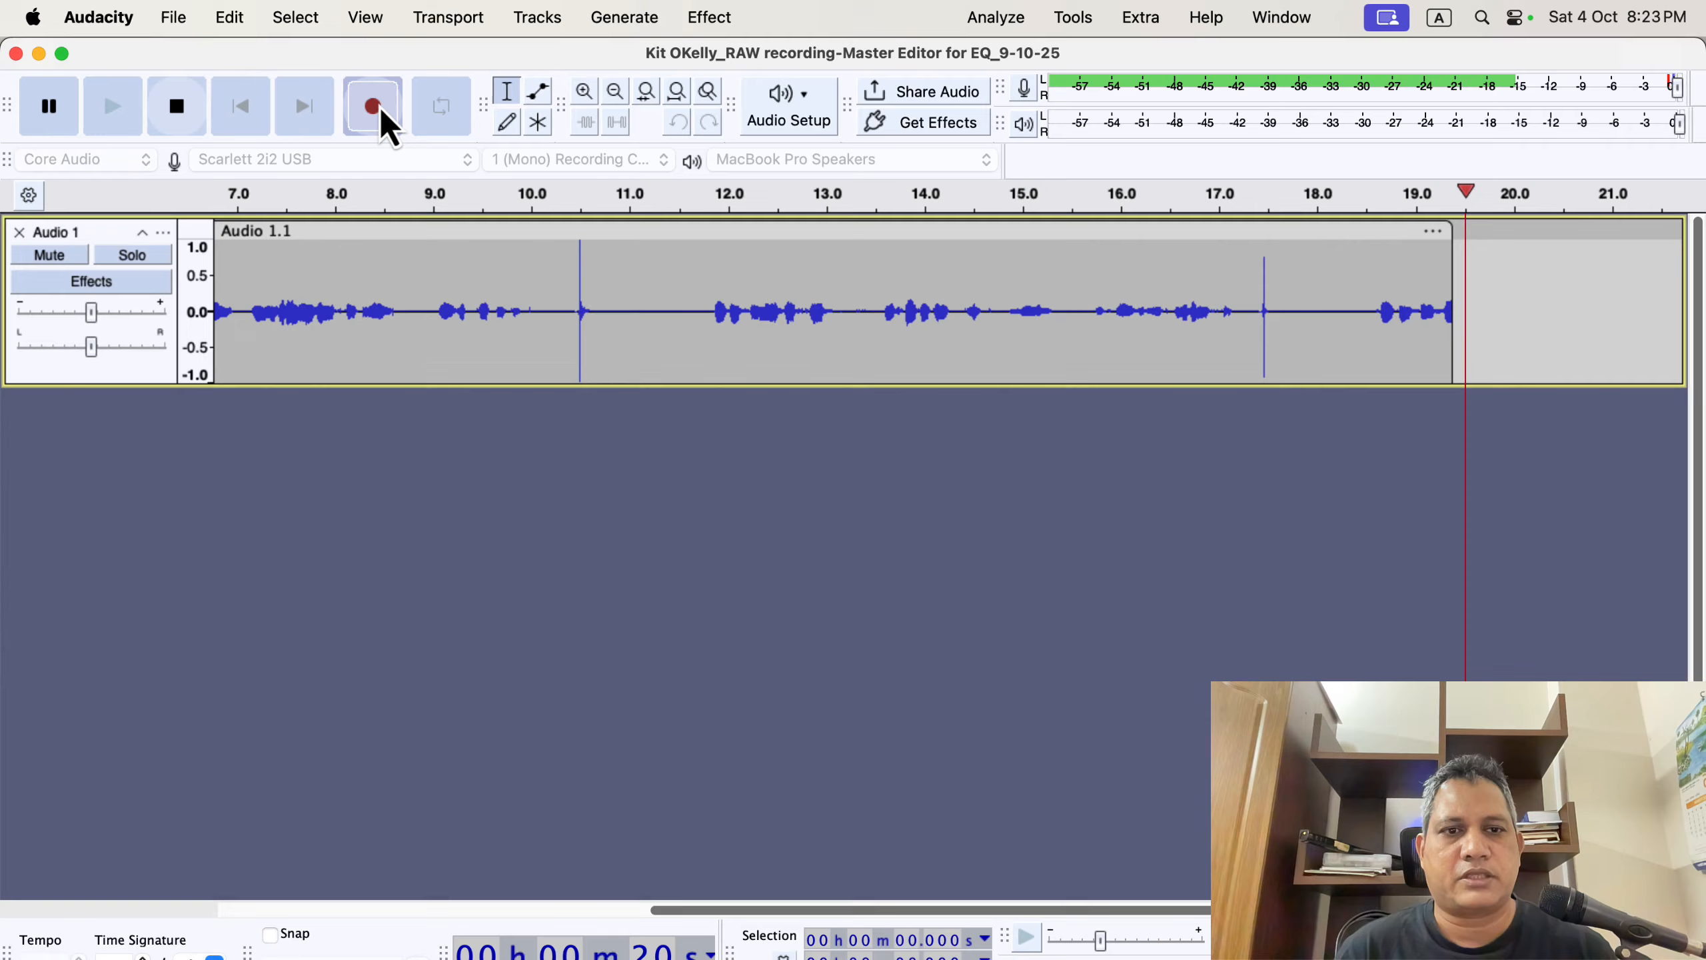
key(space)
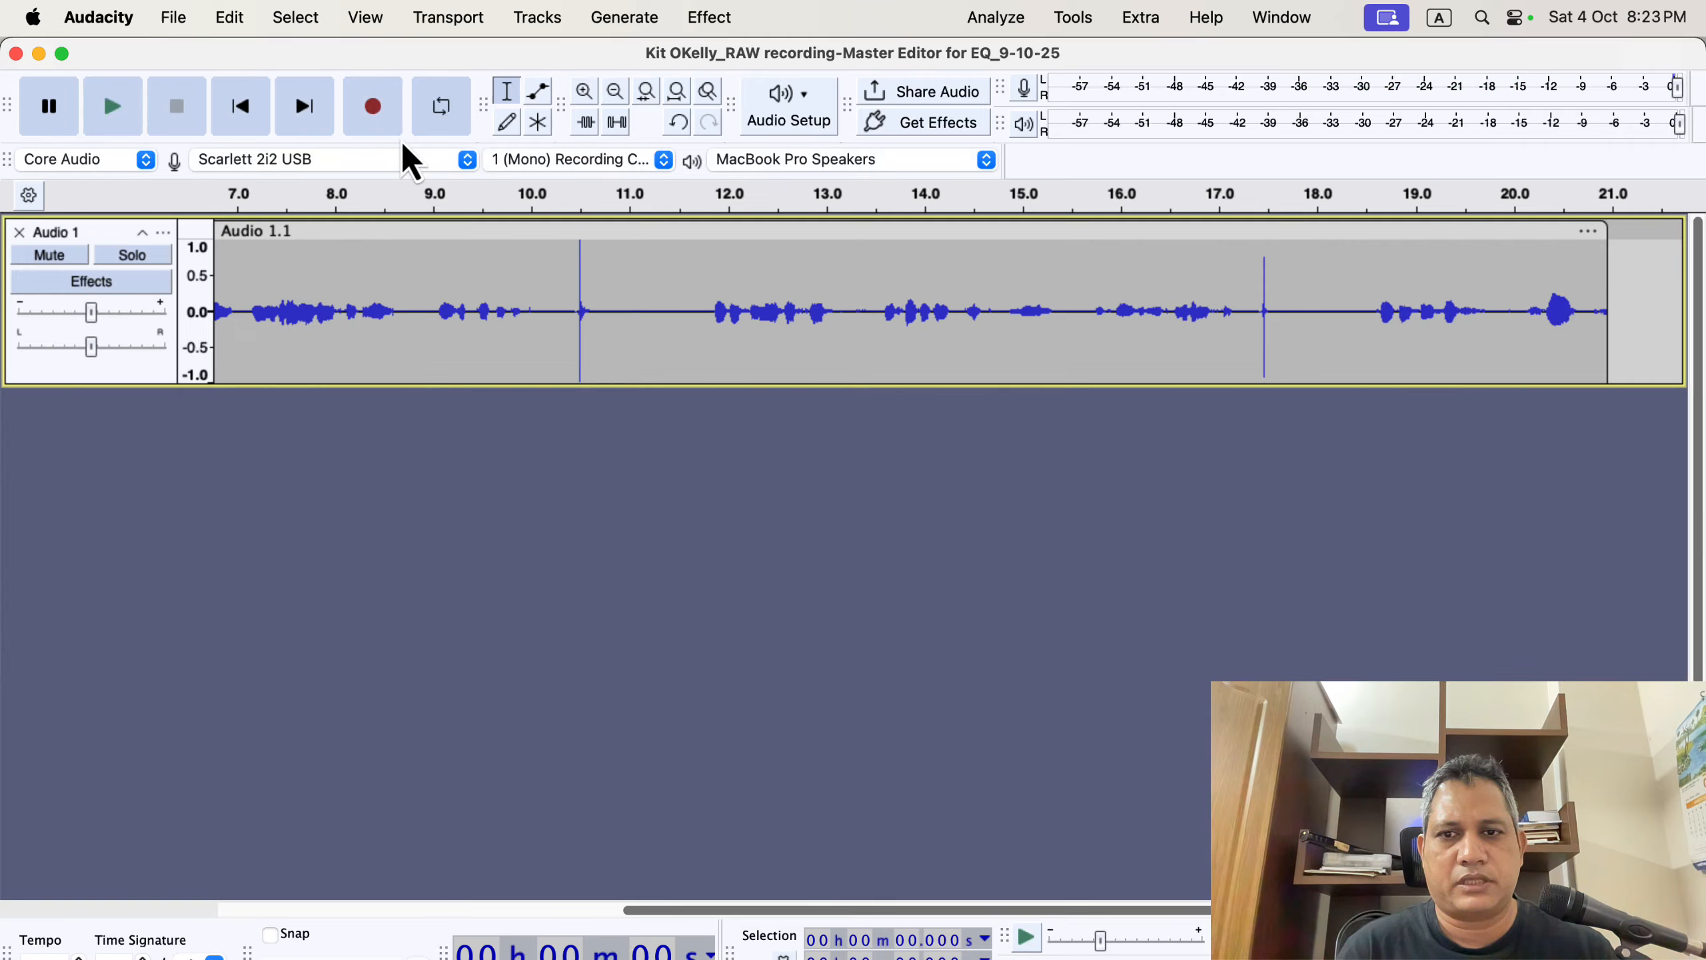
Trim two pauses from the take, around 8.9–10.1 s and 14.4–16.1 s.
drag(558, 267, 603, 270)
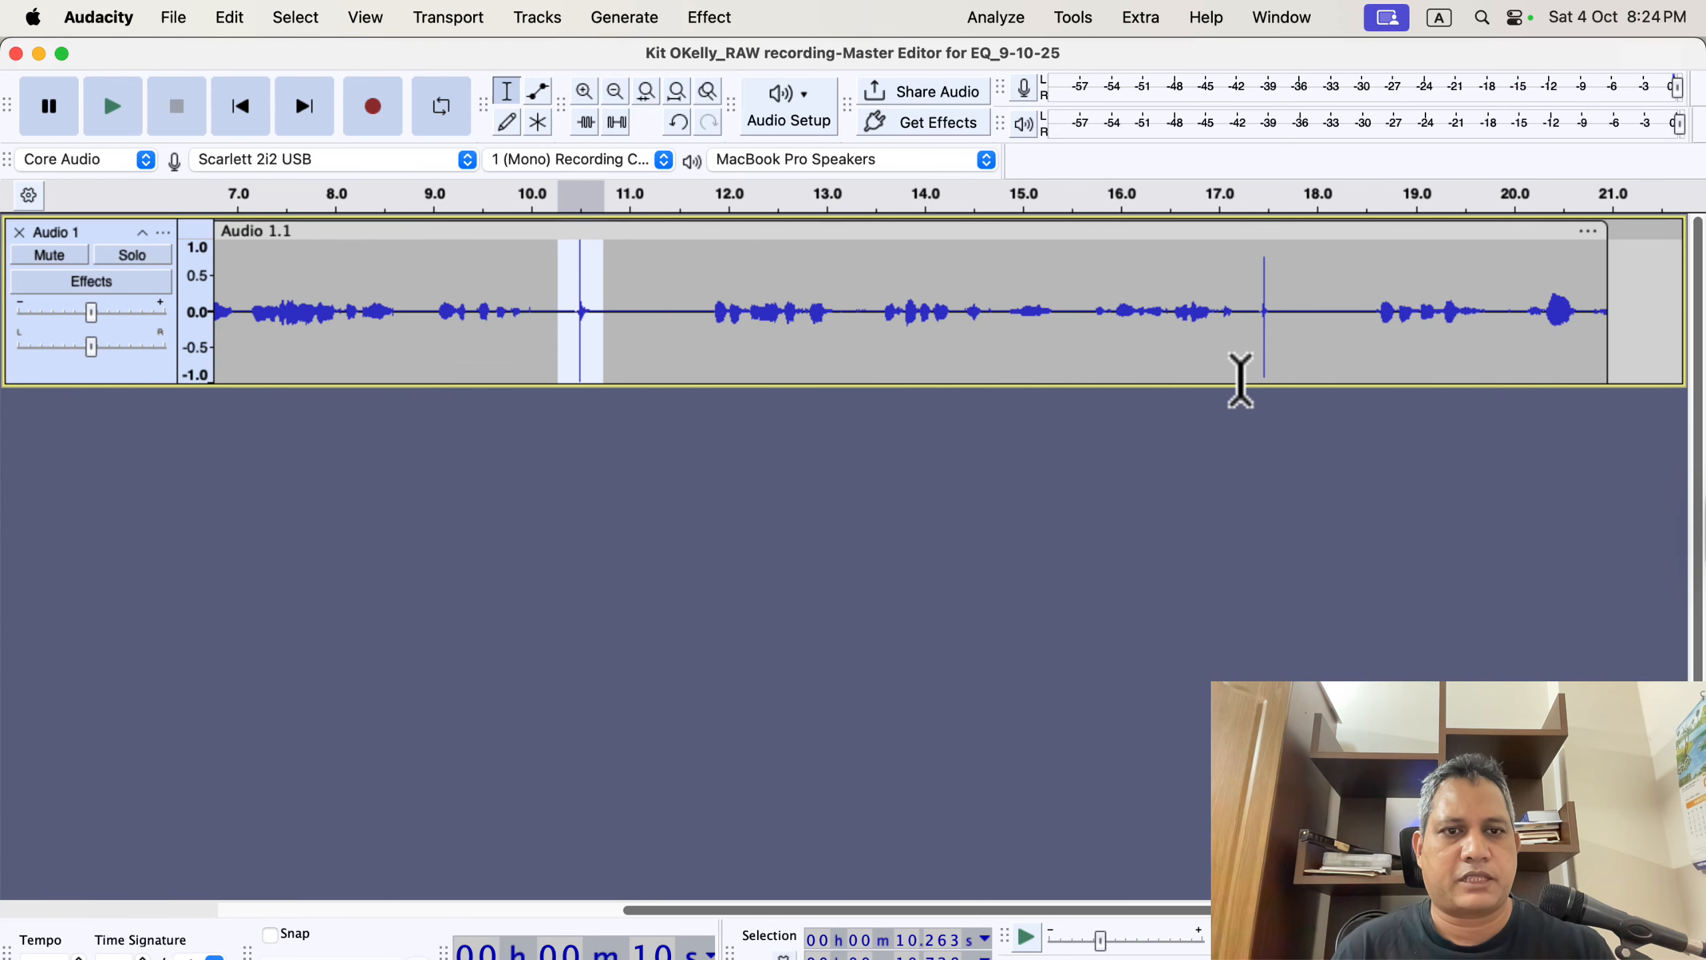
drag(1248, 283, 1284, 286)
click(428, 281)
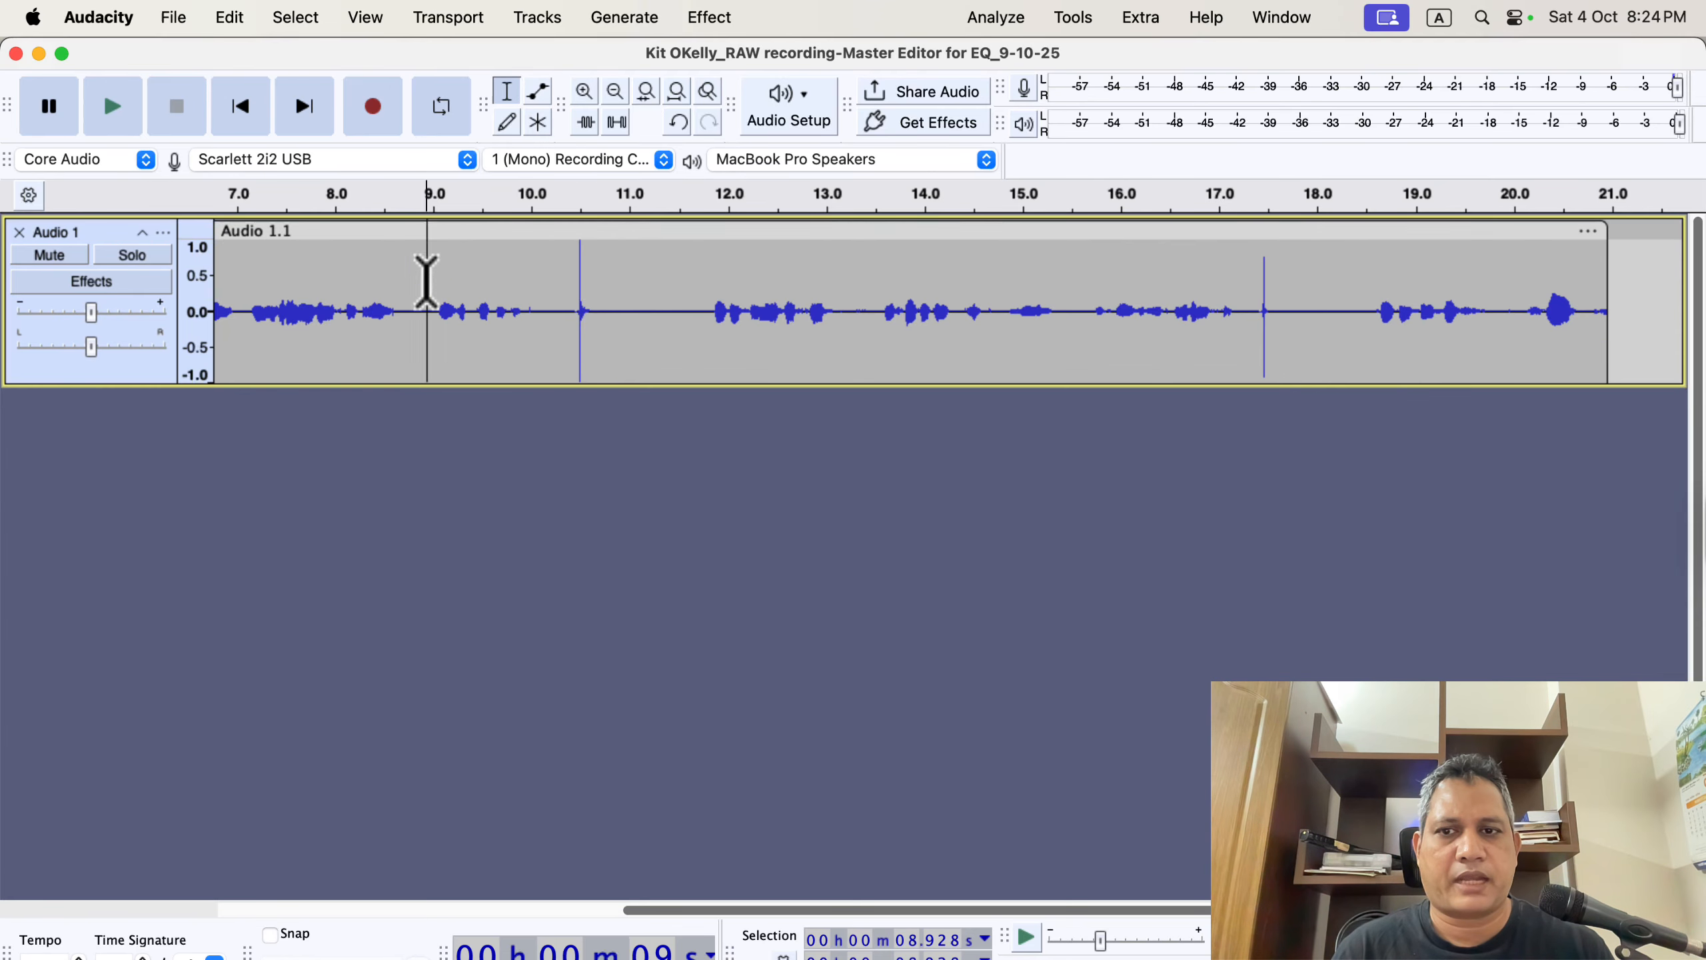
drag(427, 282, 616, 306)
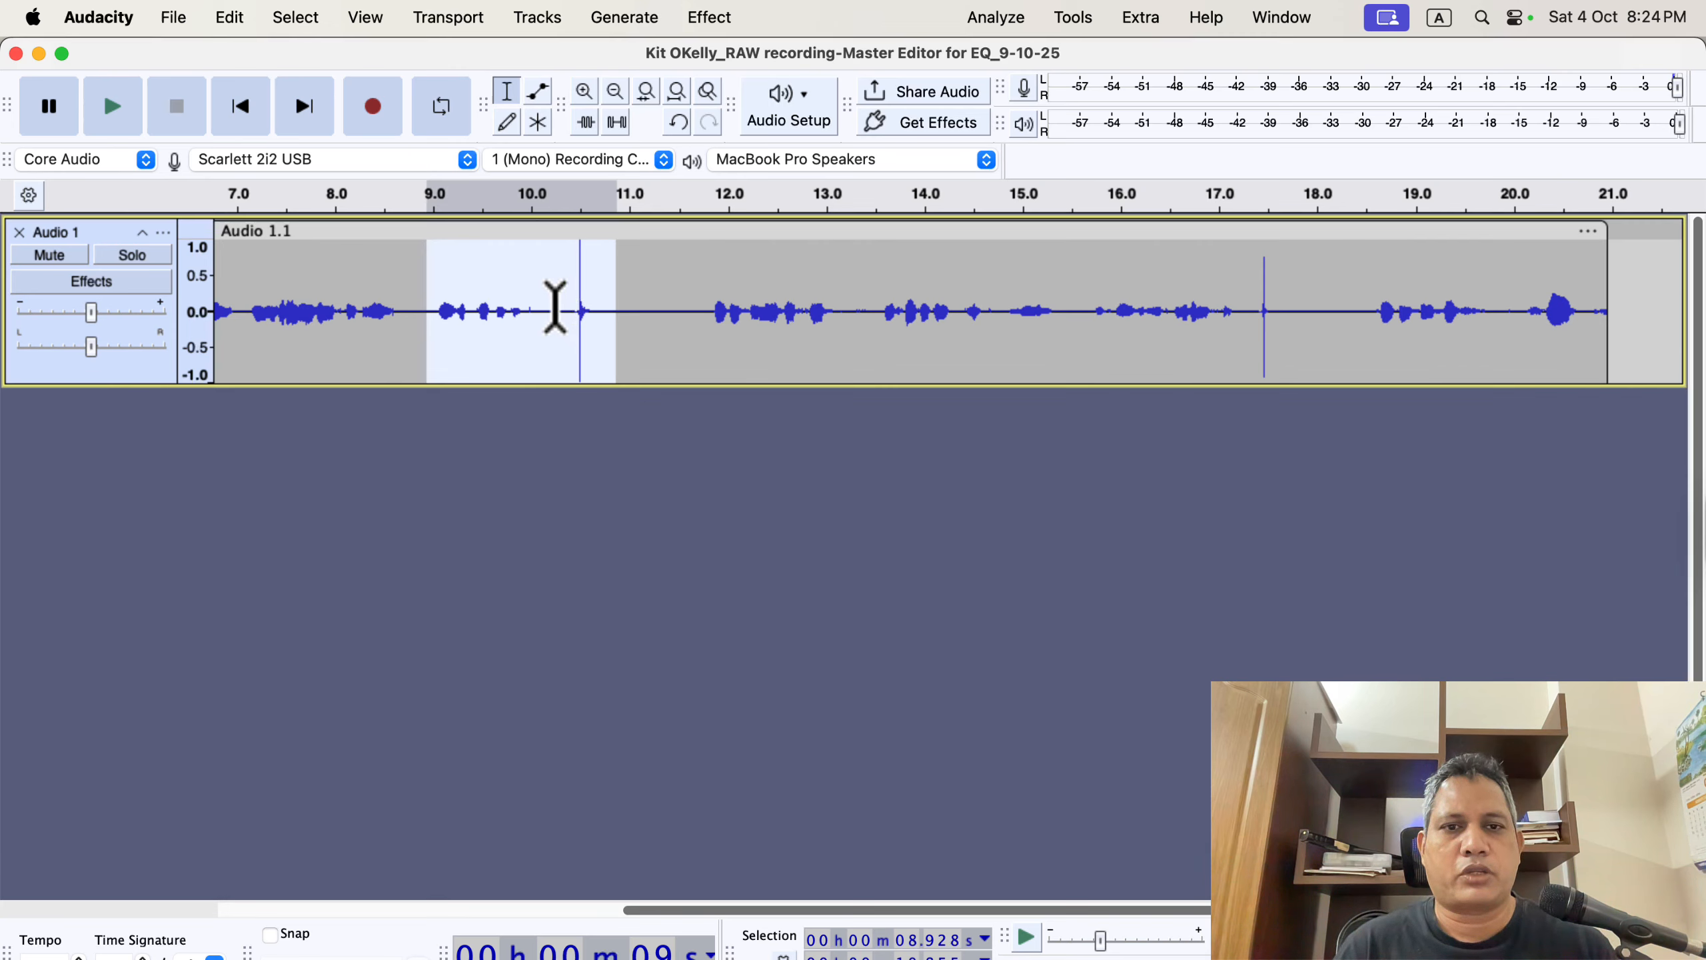
drag(1083, 274, 1304, 312)
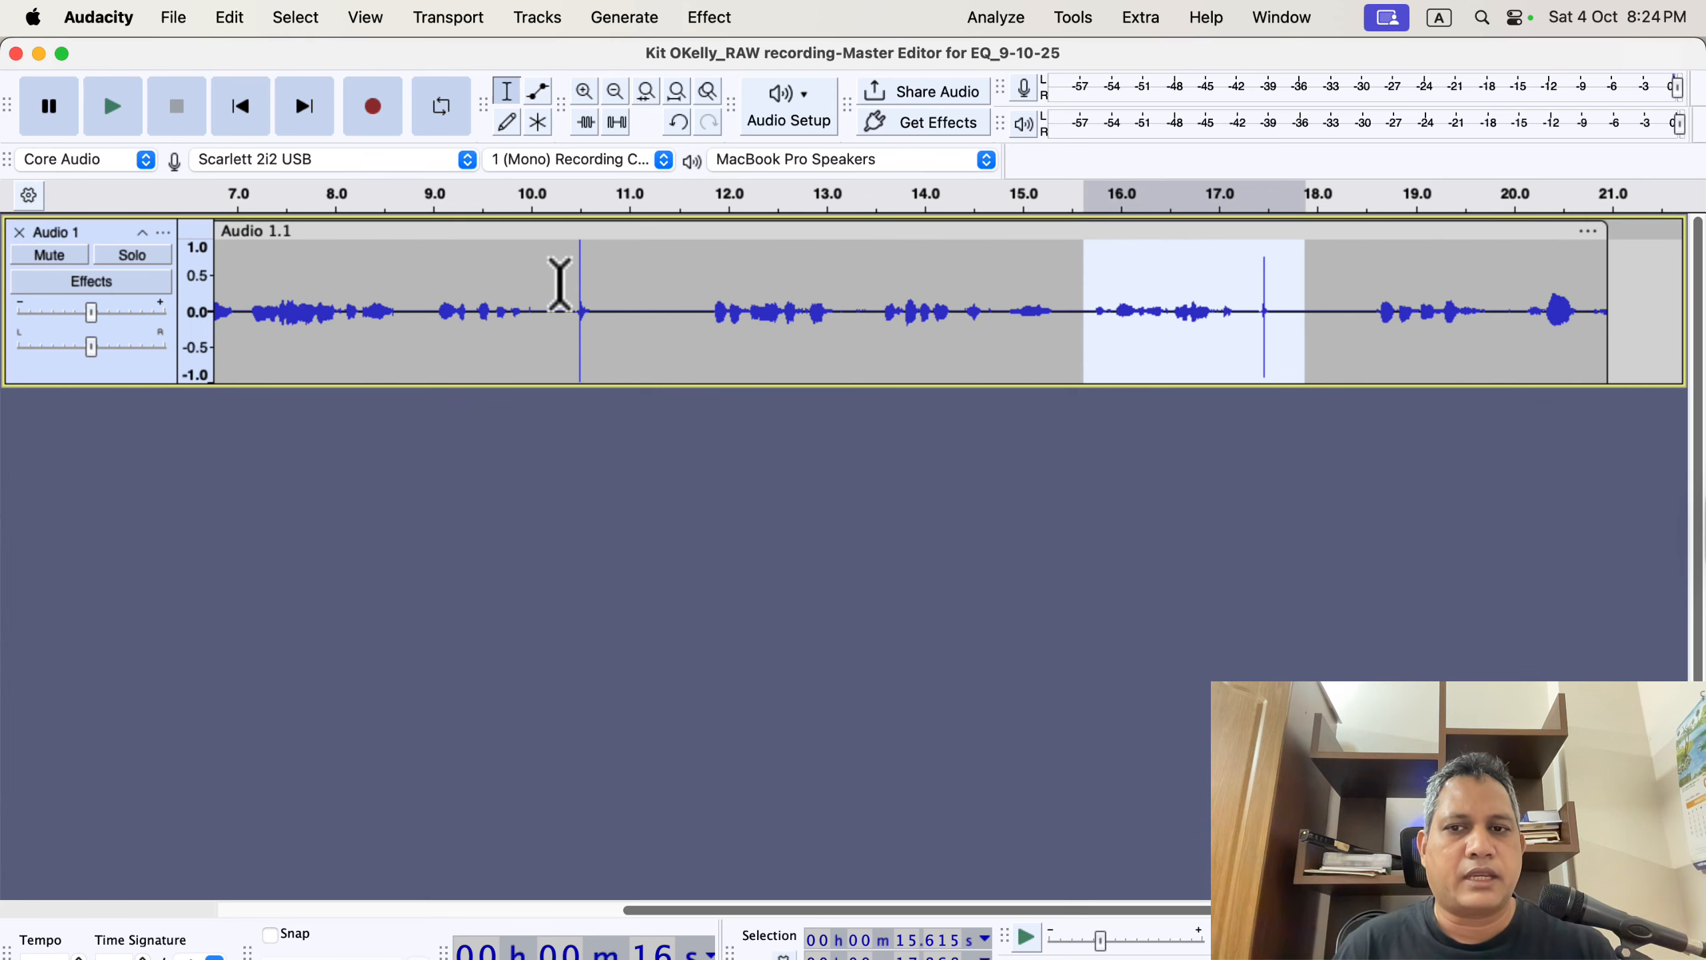
drag(560, 278, 623, 296)
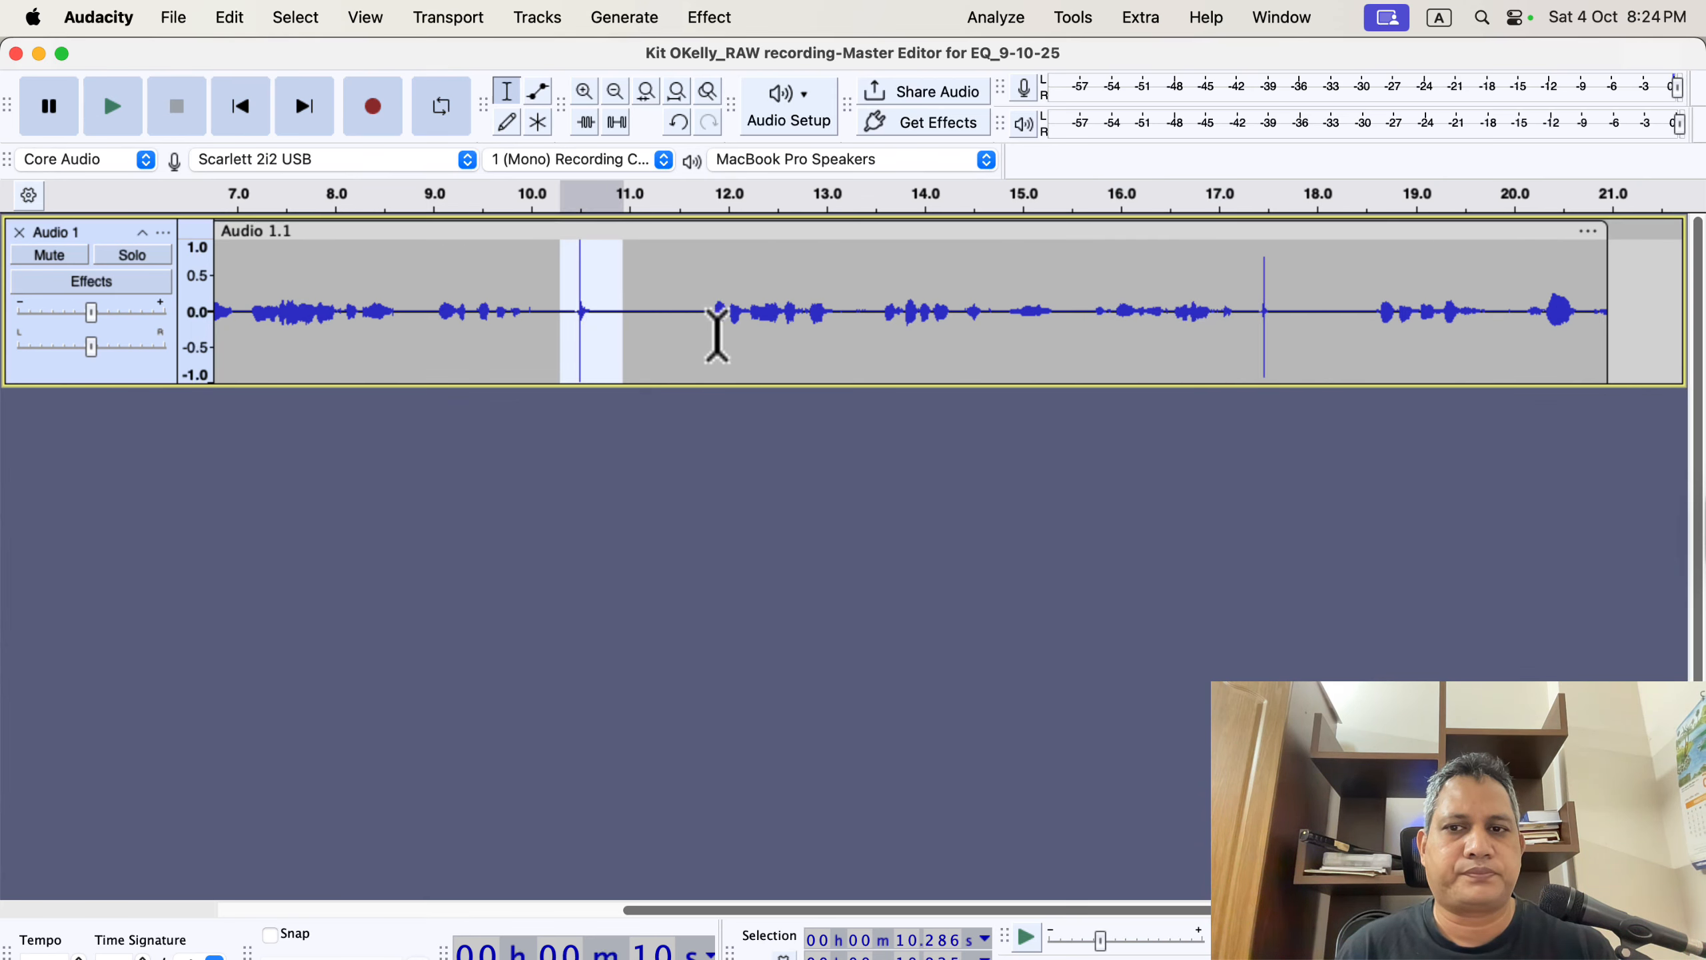
drag(428, 290, 547, 316)
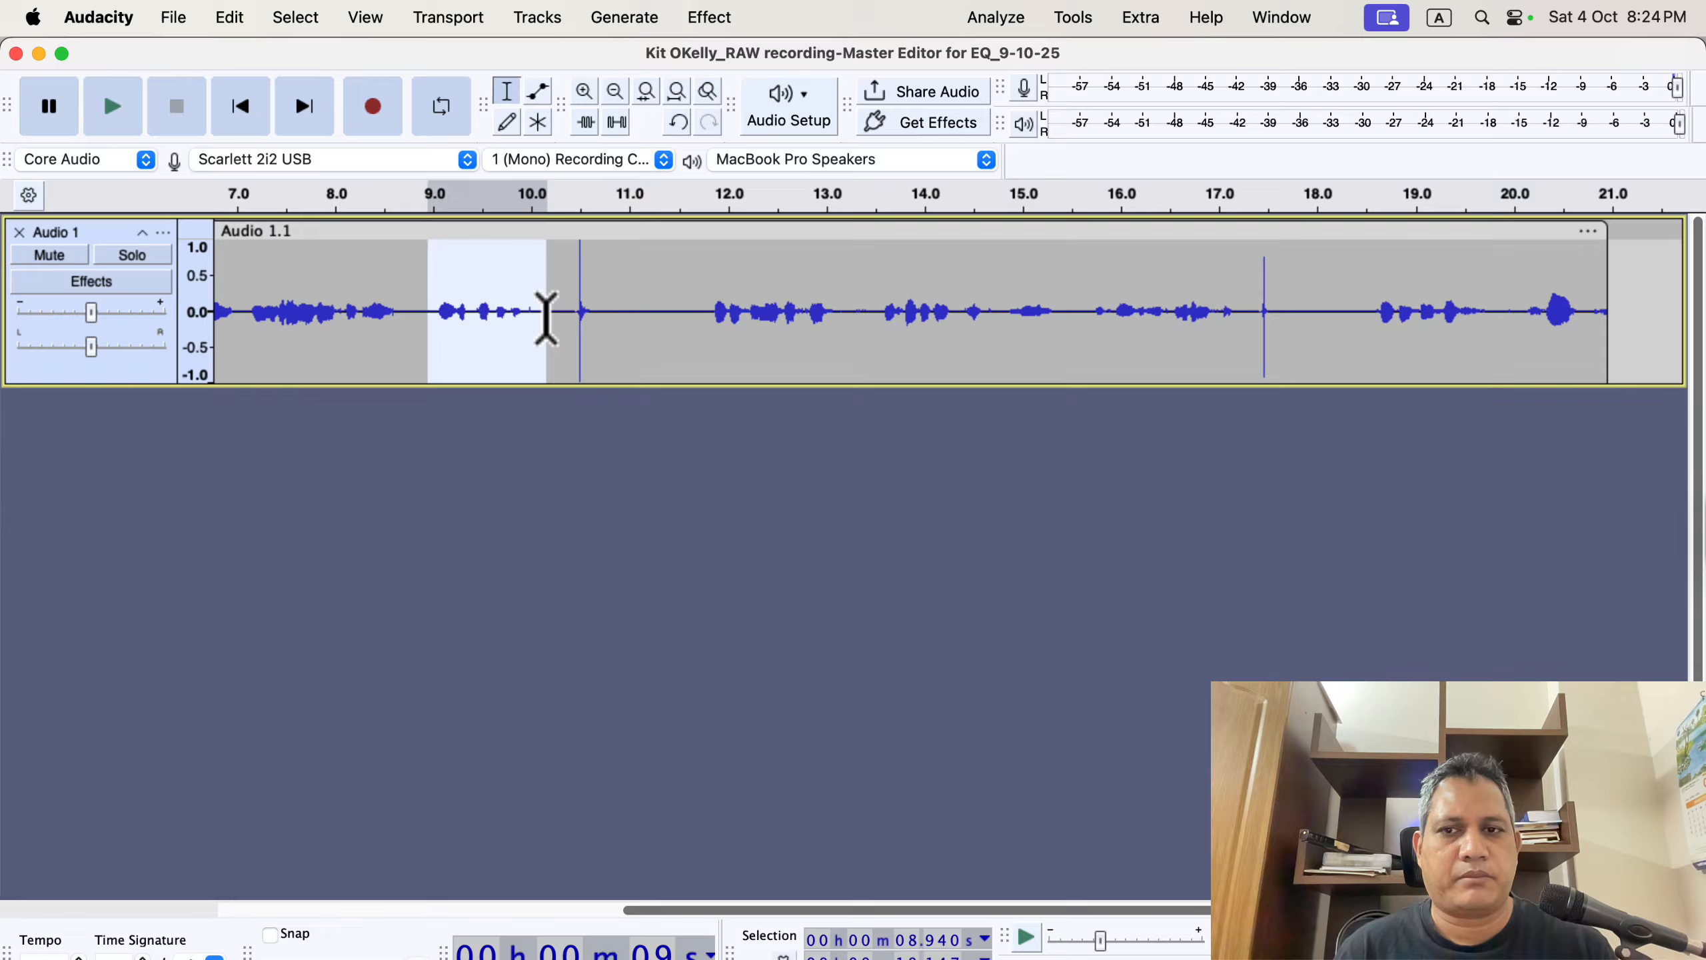
key(Delete)
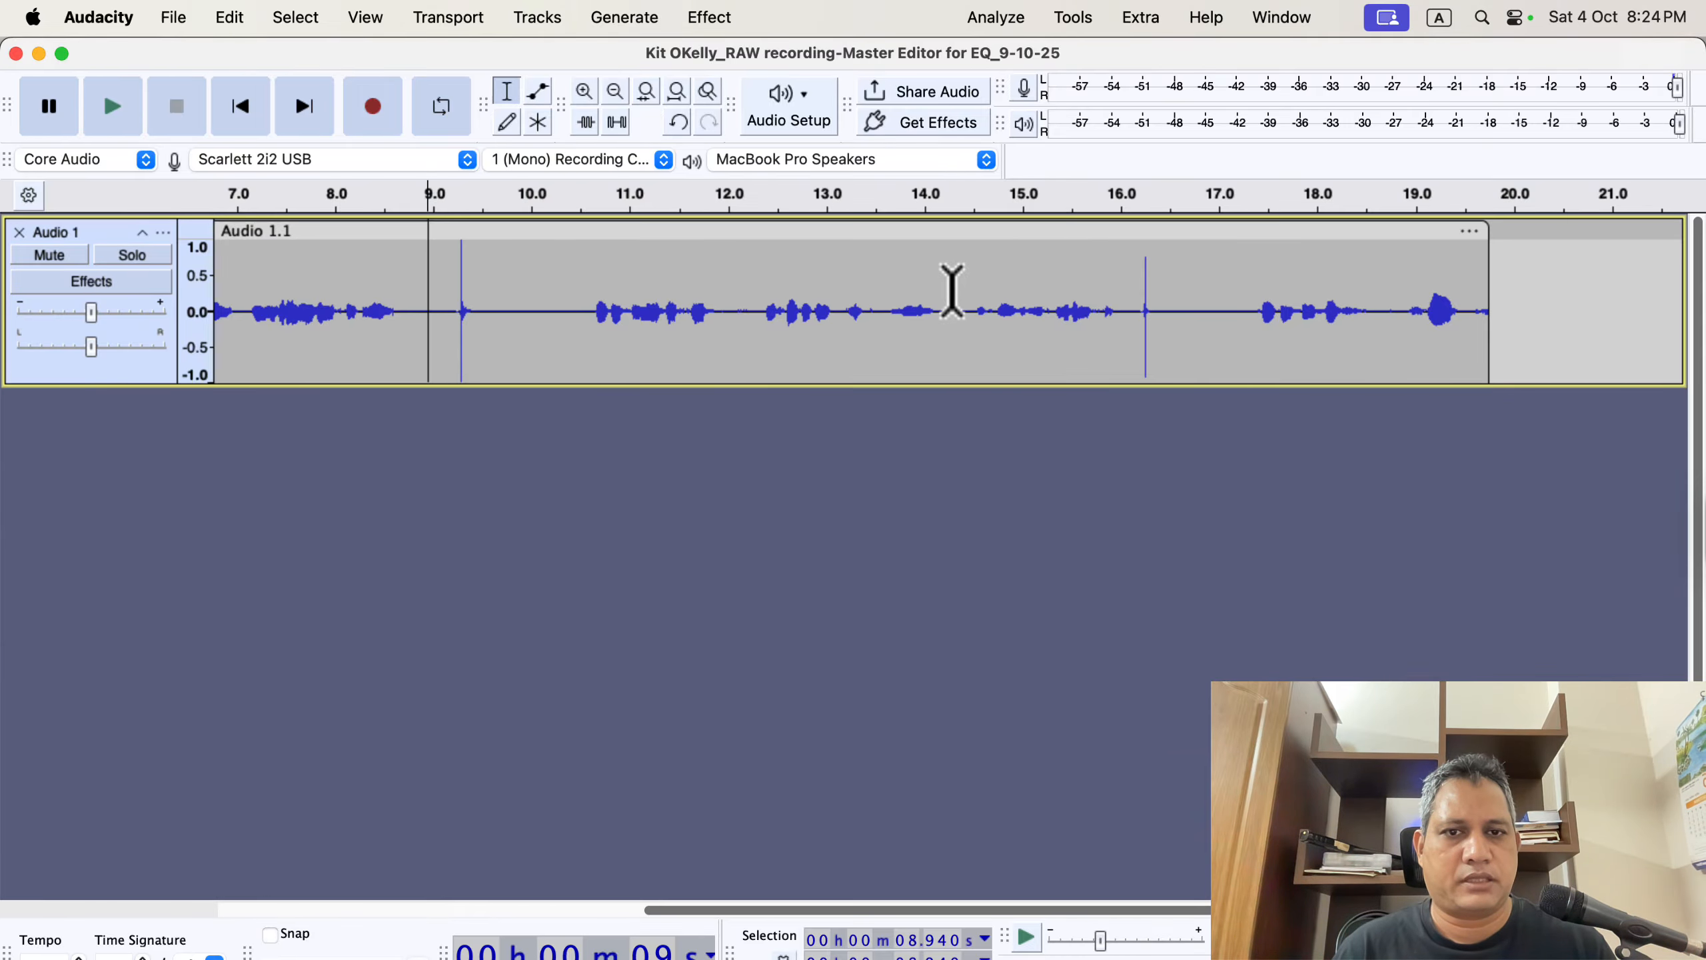
drag(964, 291, 1127, 300)
key(Delete)
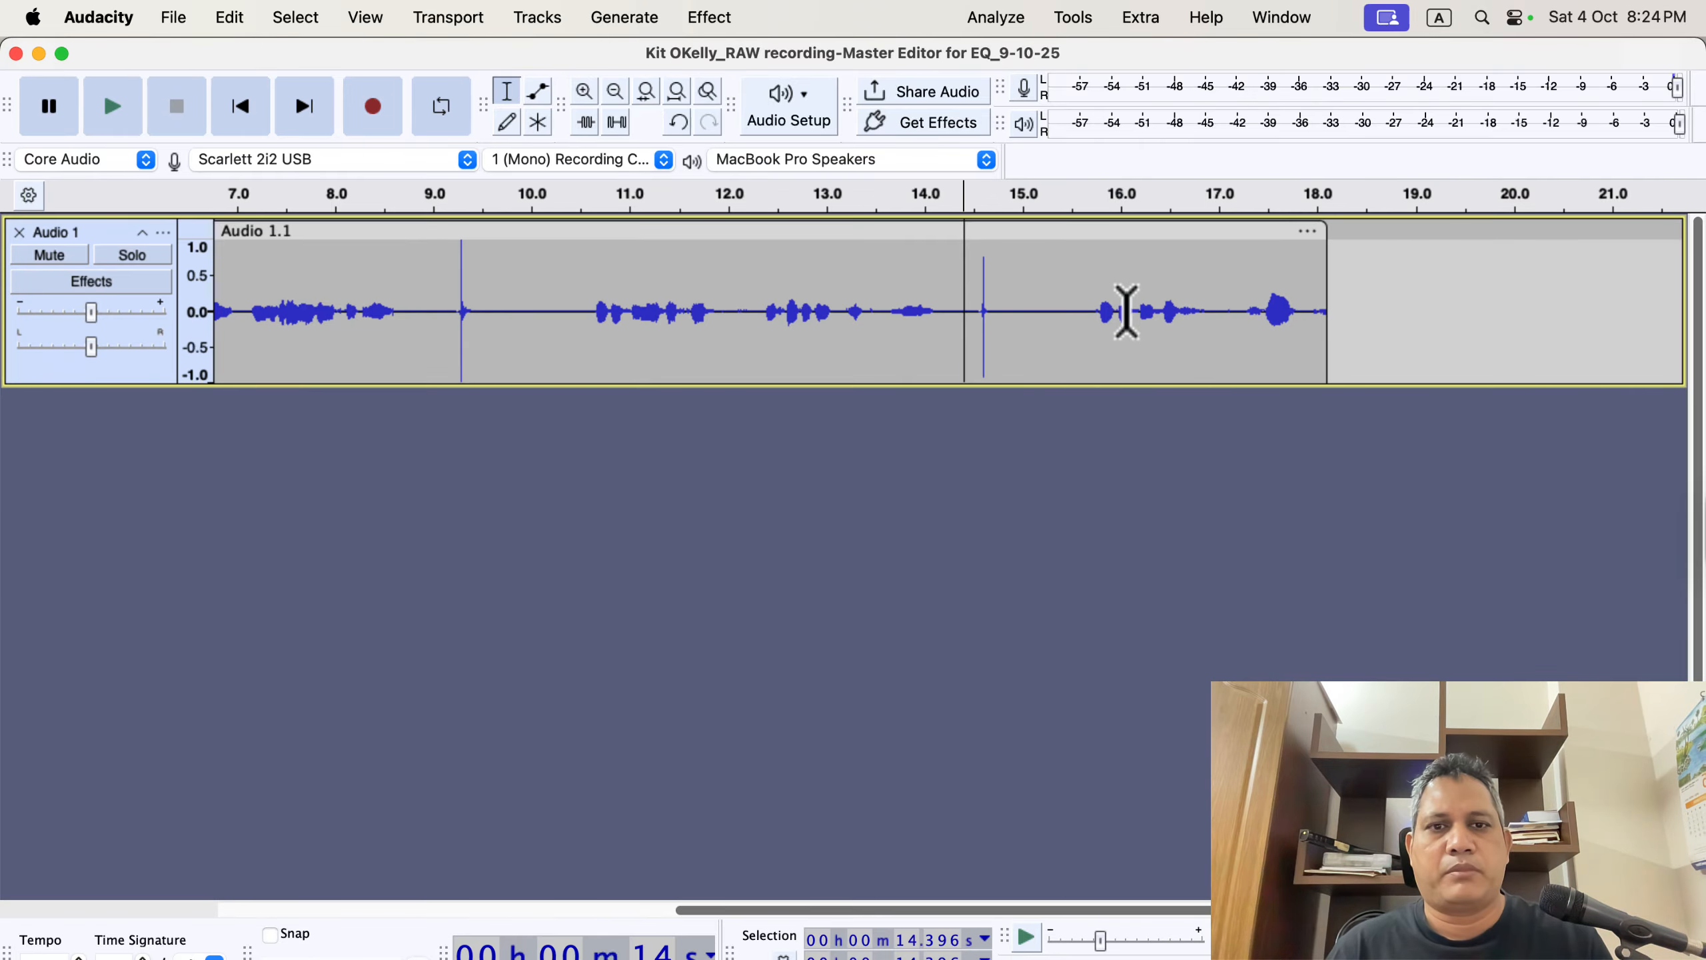
Try normalizing the whole take and undo it.
drag(441, 268, 498, 275)
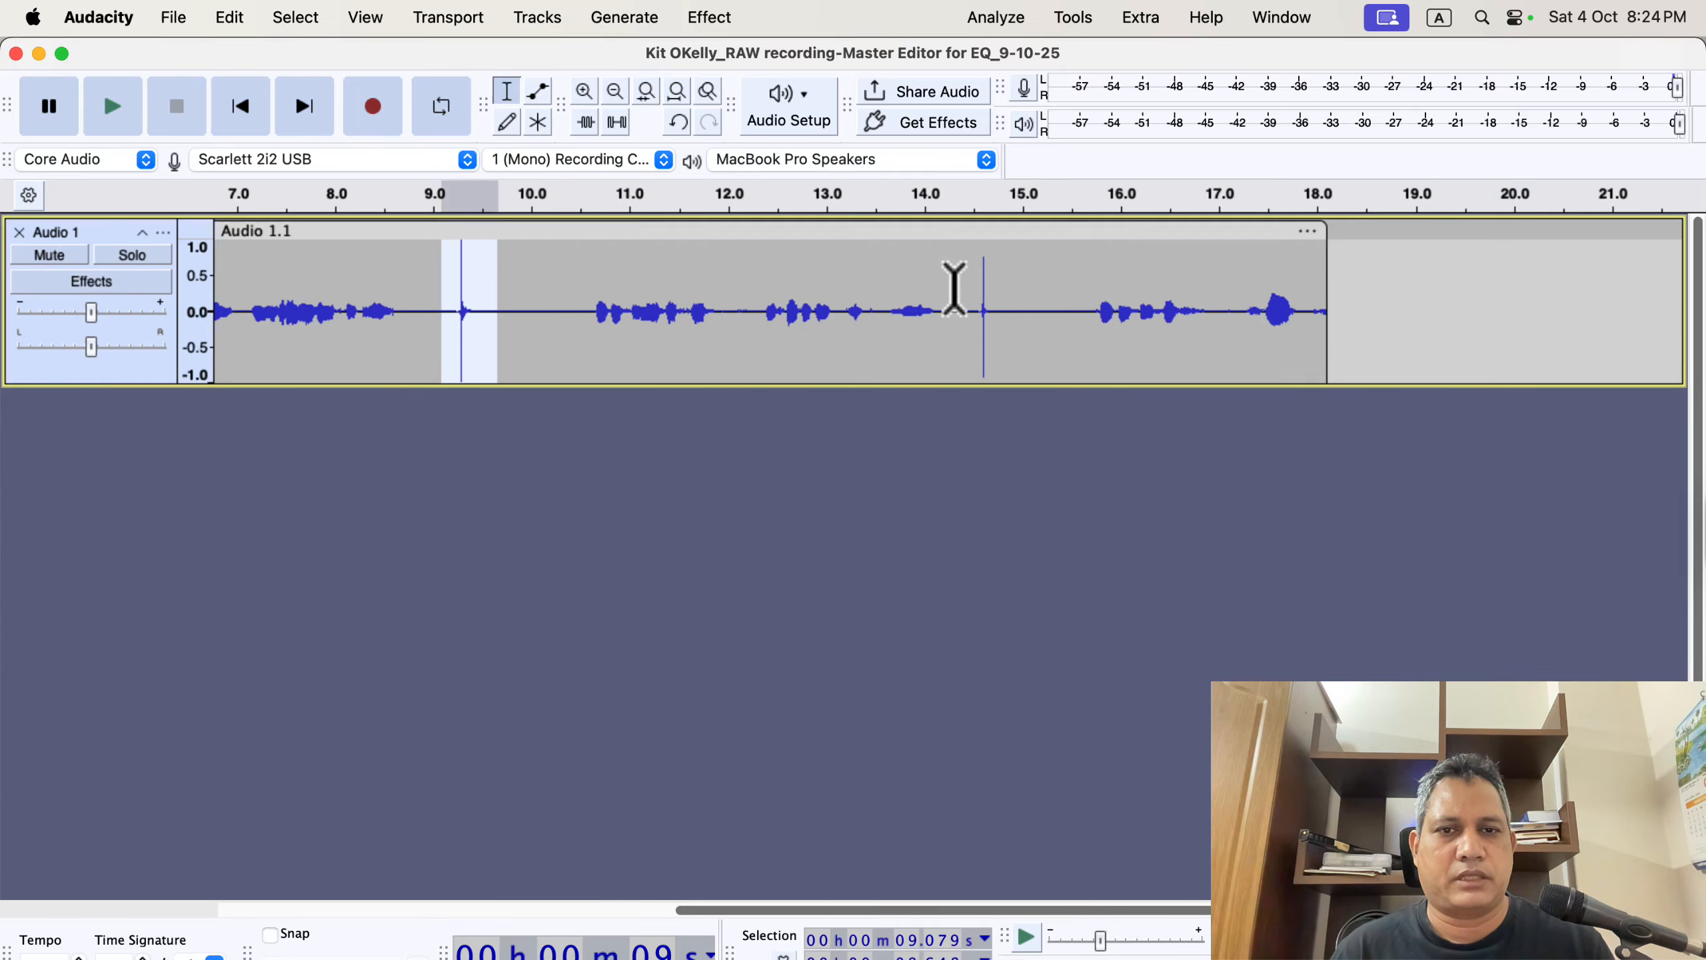
drag(958, 289, 1026, 288)
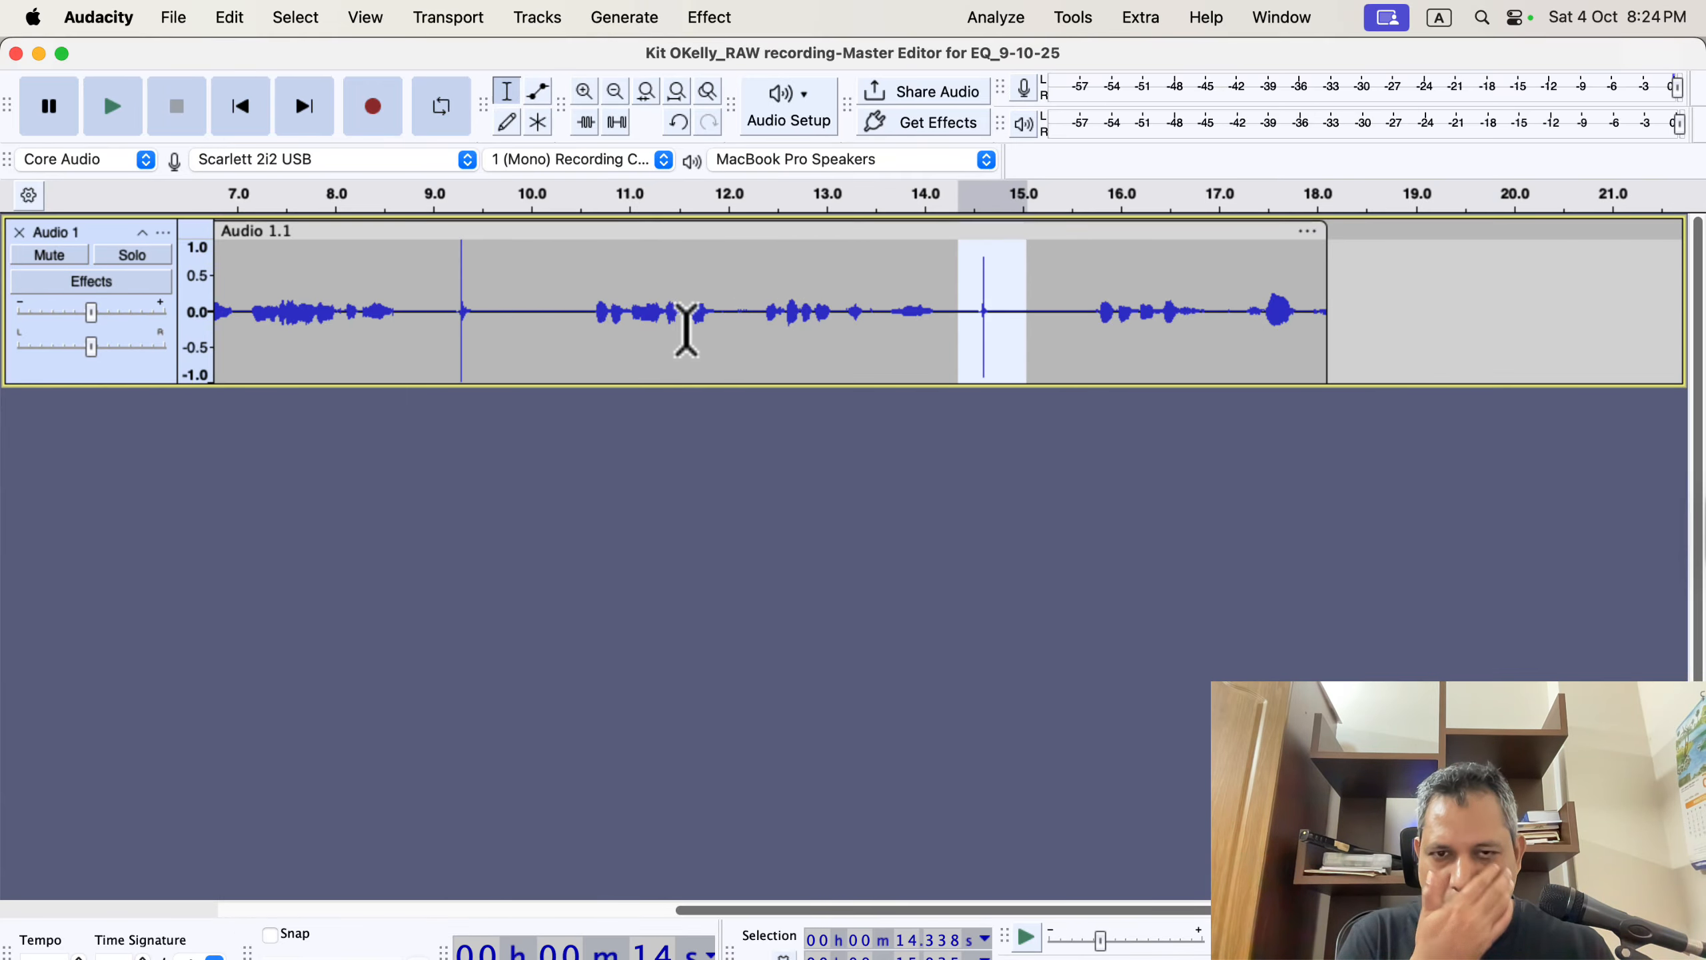
double_click(792, 324)
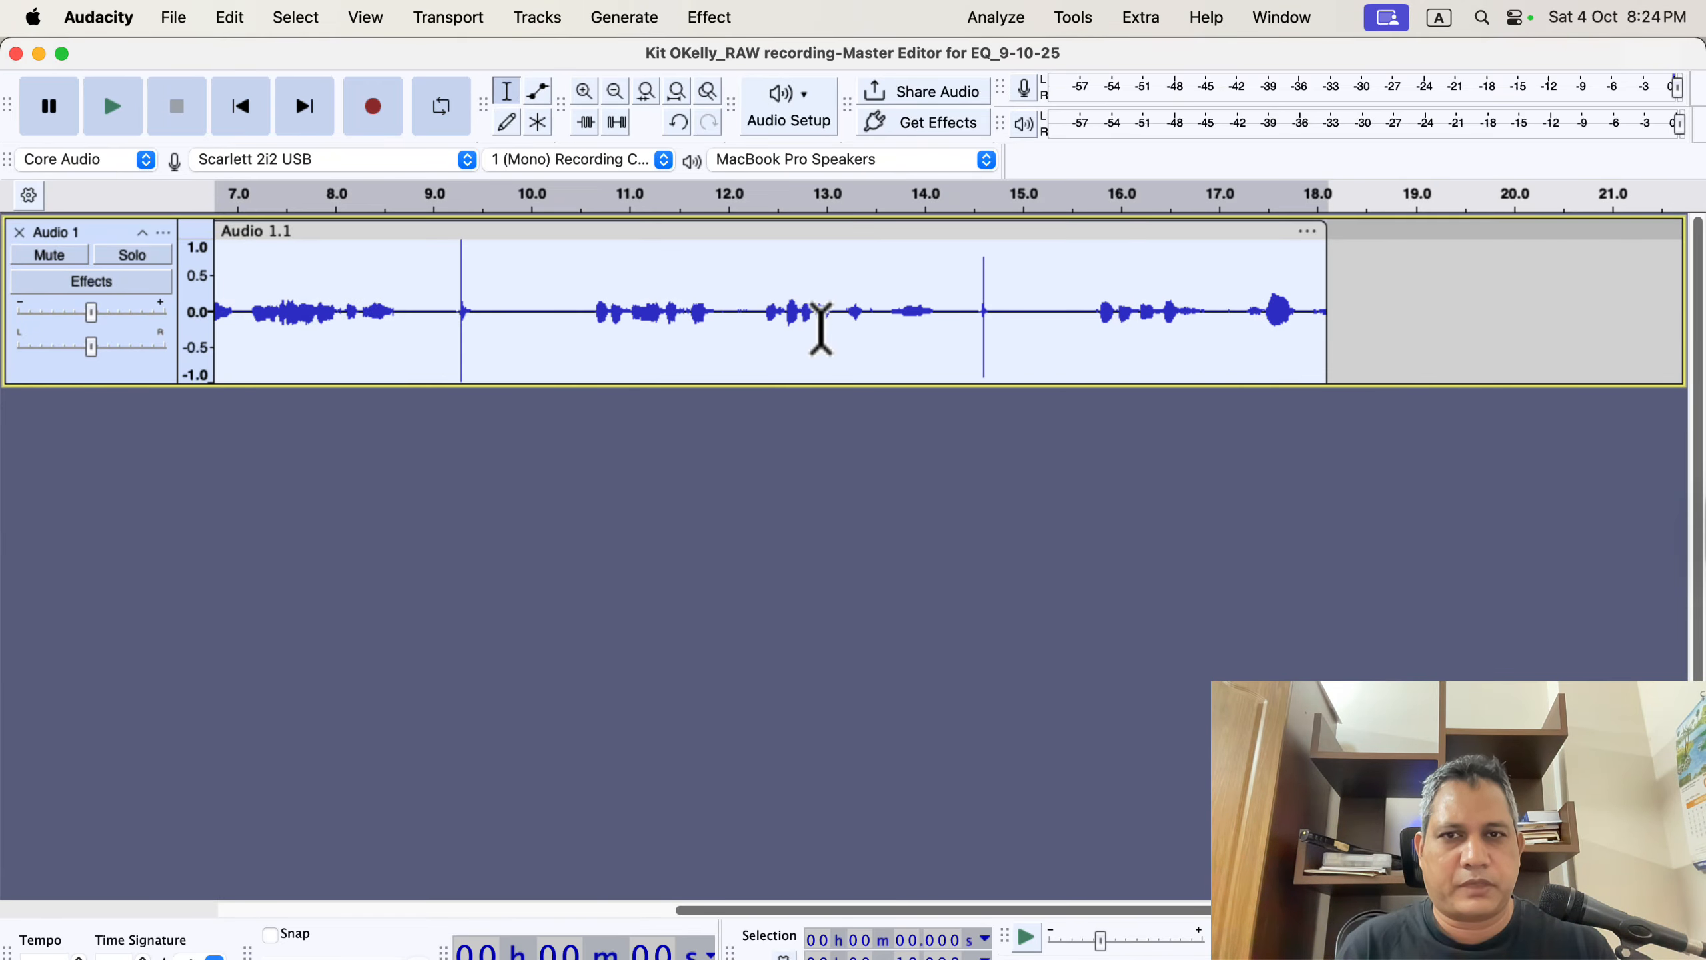
click(712, 19)
mouse_move(921, 199)
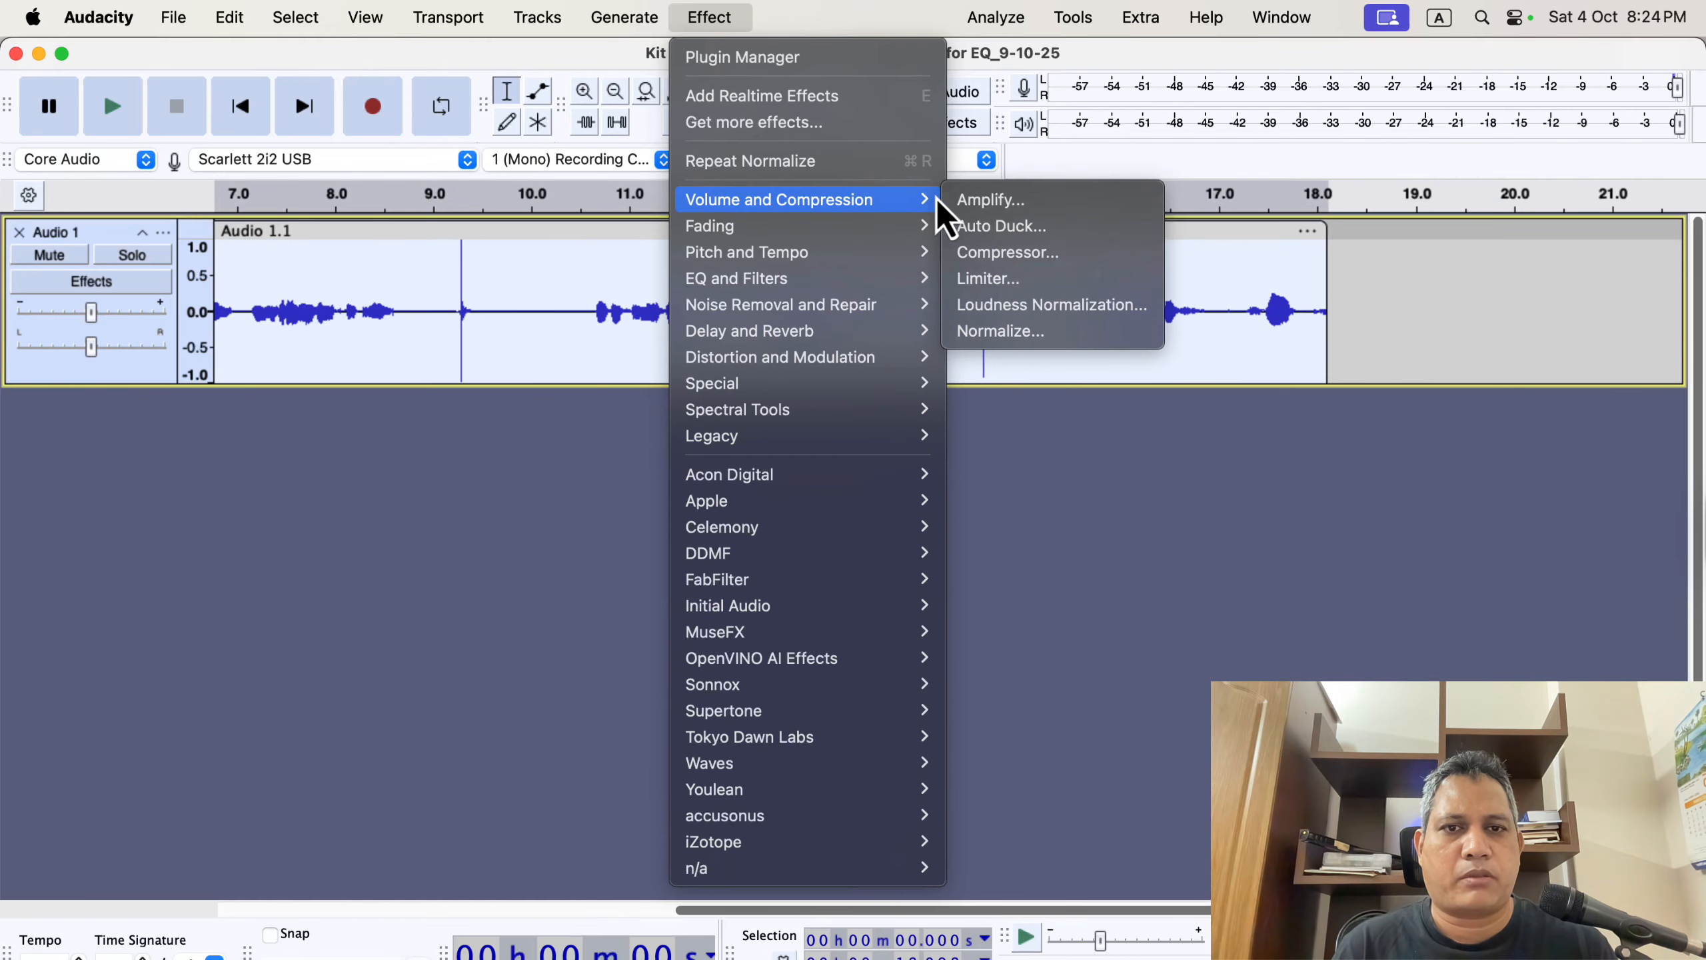
click(1068, 336)
click(1007, 617)
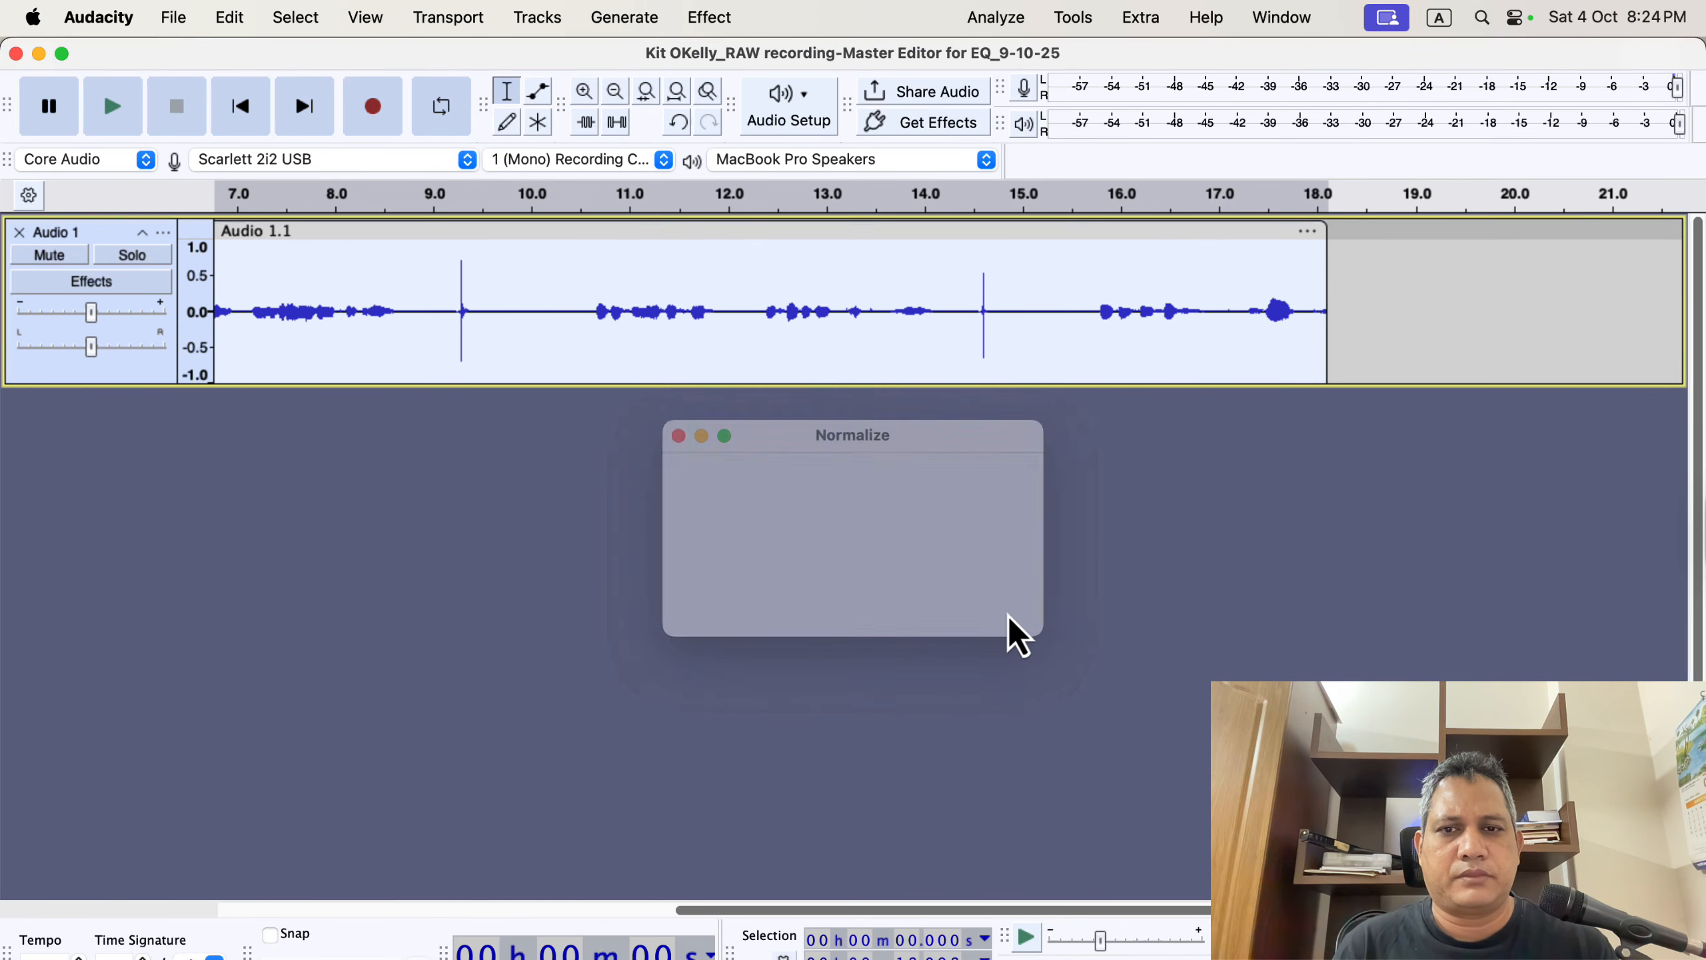
click(1000, 351)
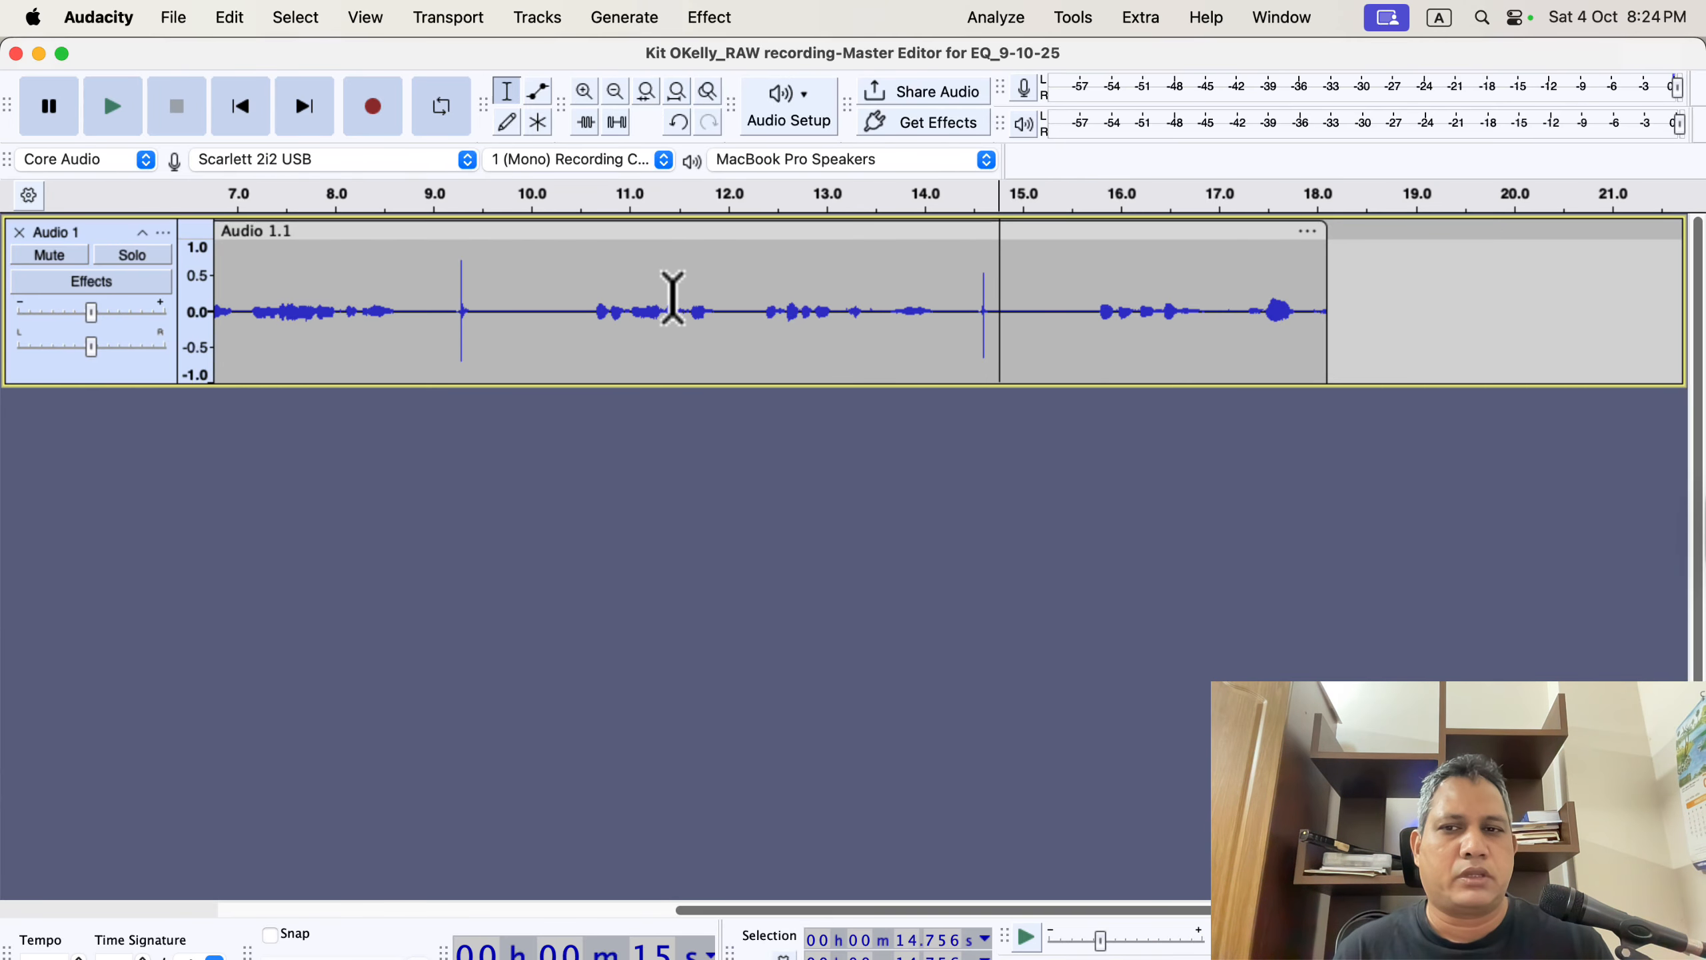
drag(441, 264, 501, 283)
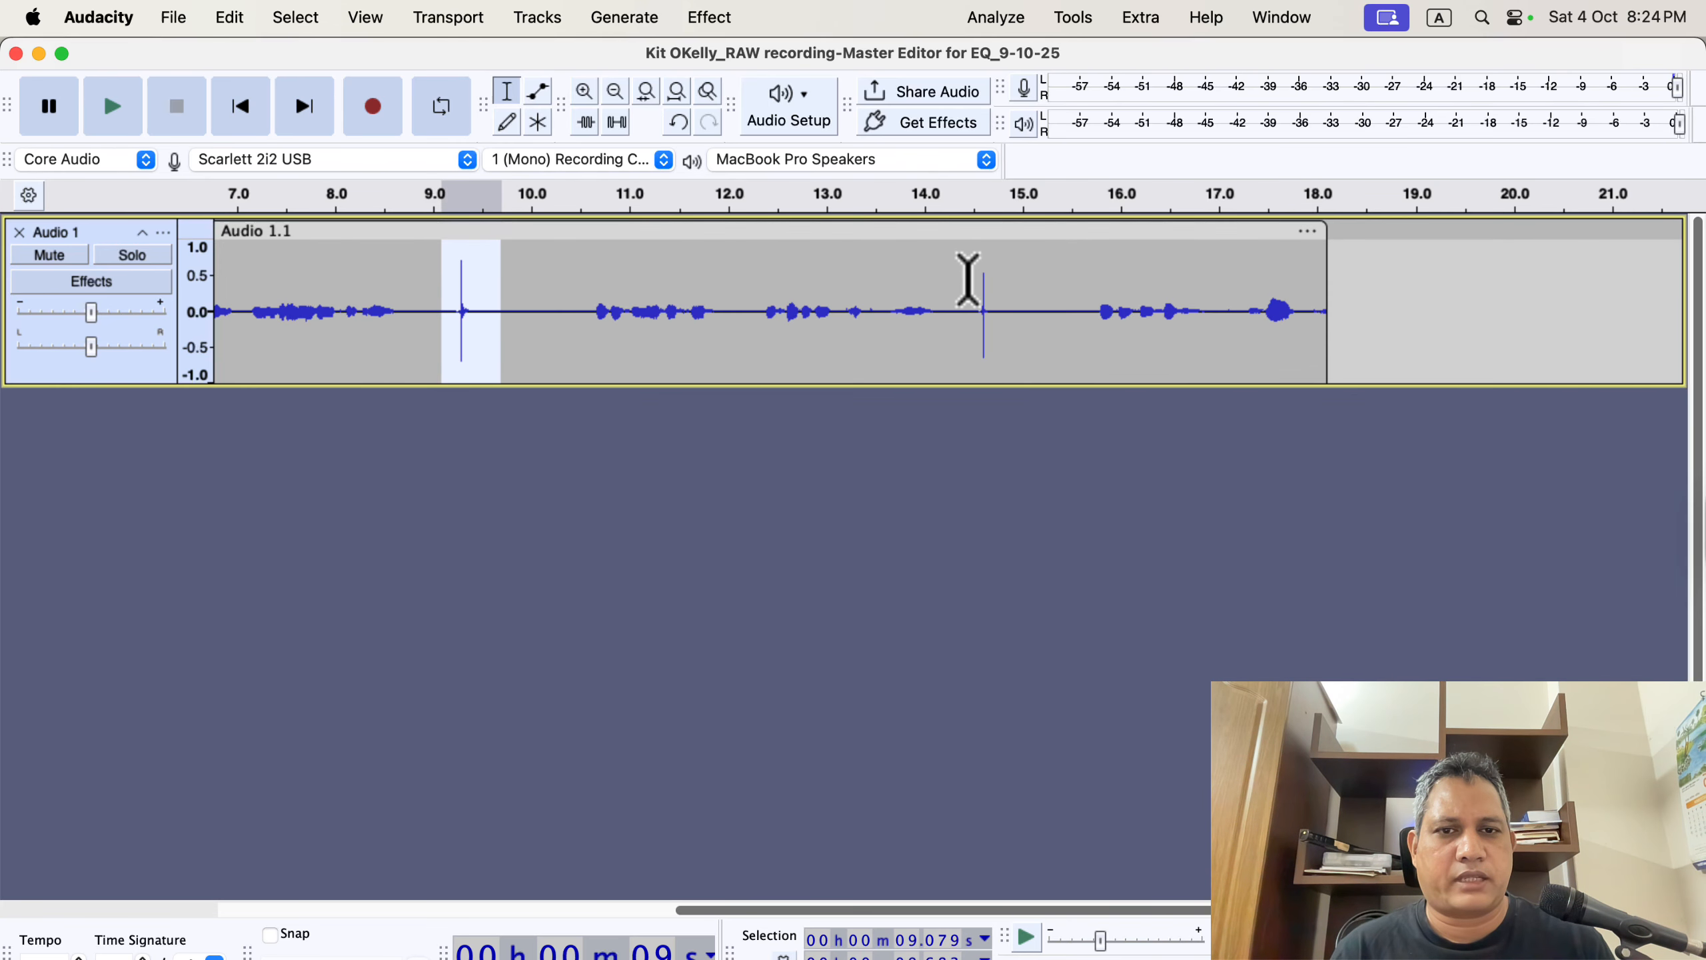
drag(967, 278, 1021, 290)
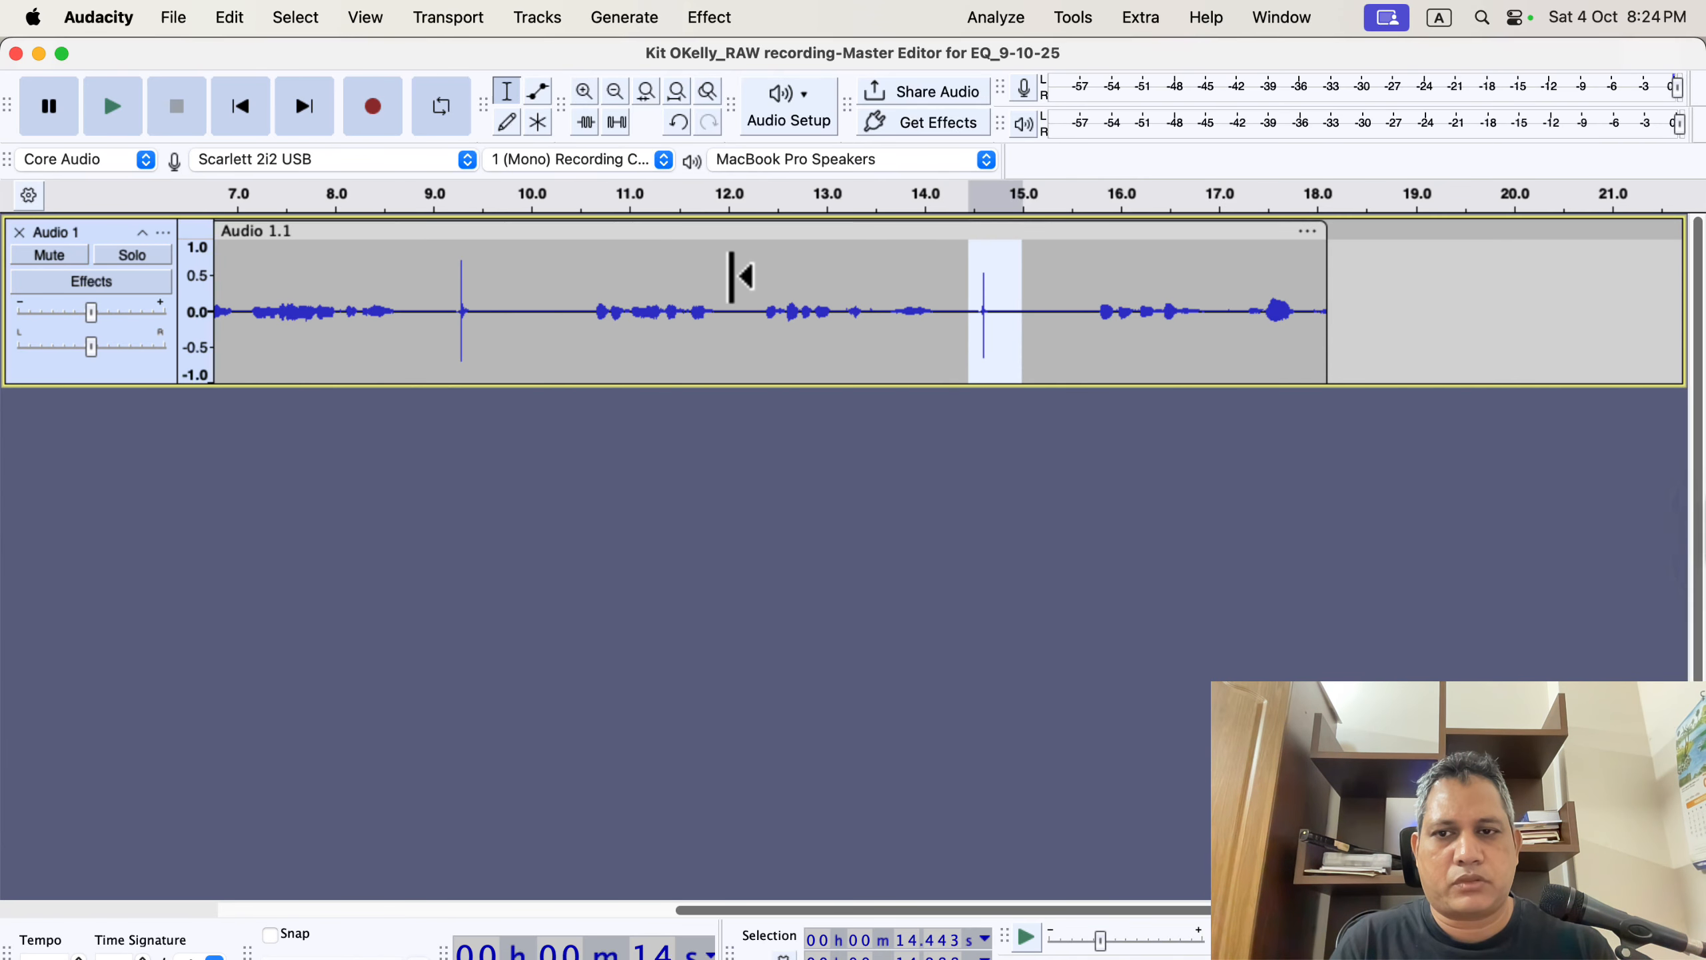
key(super+z)
Delete two short pauses from the take, around 9.1–9.6 s and 13.9–14.4 s.
click(564, 285)
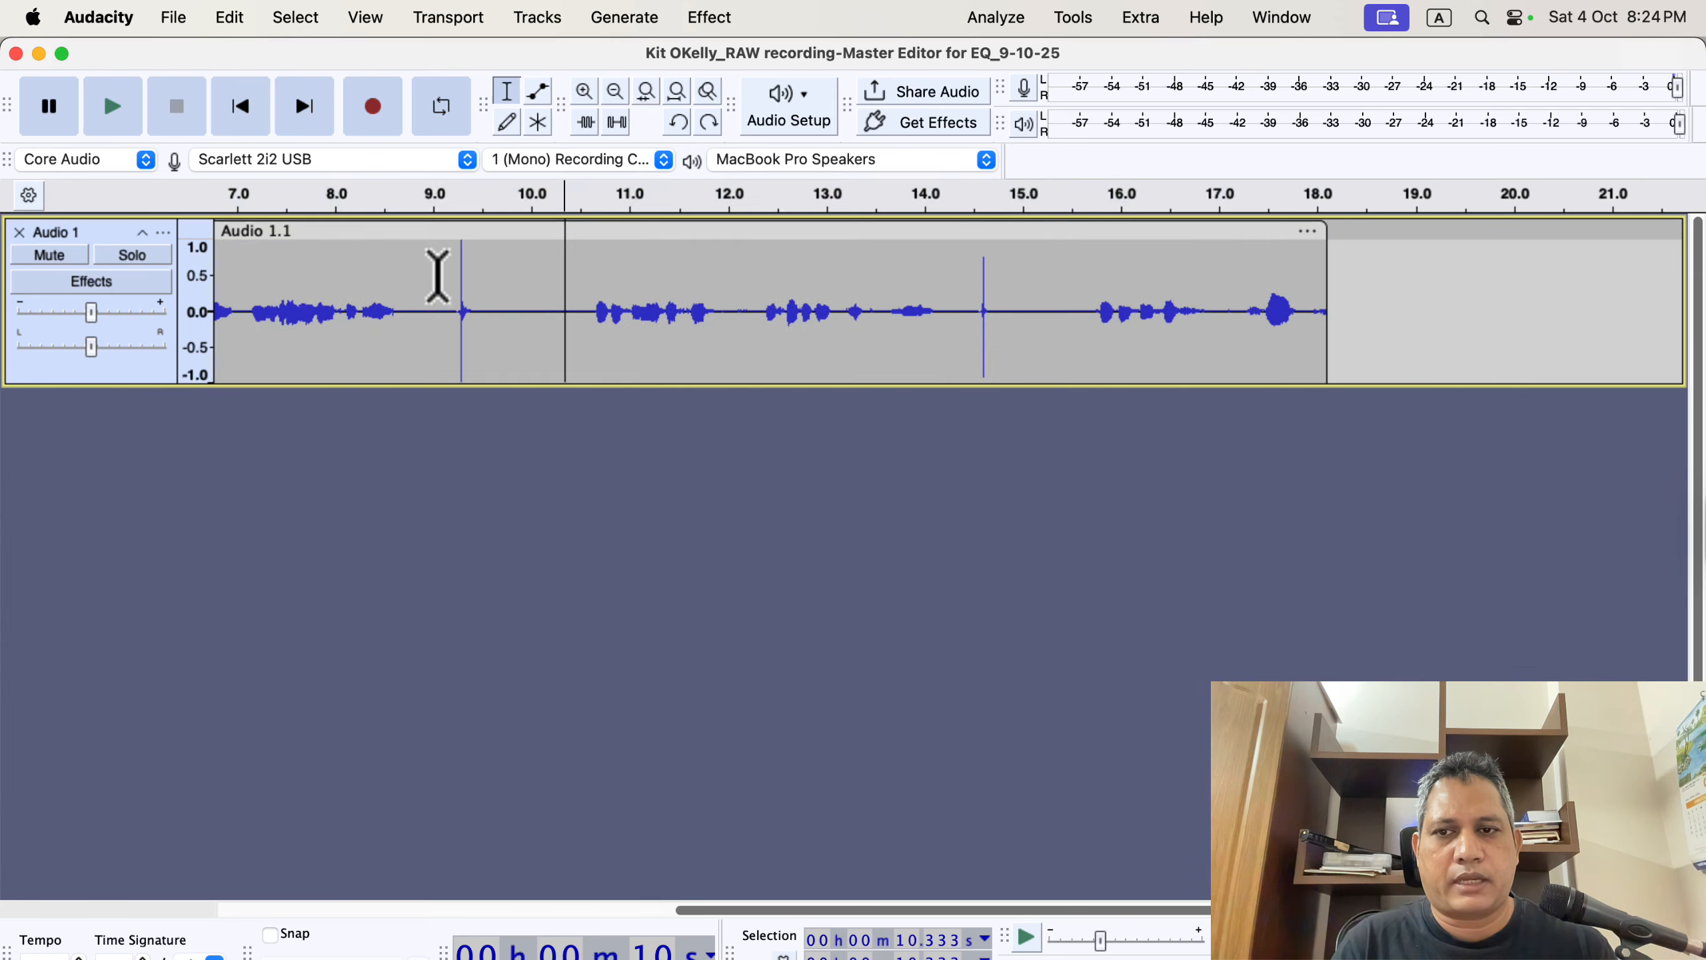
drag(438, 274, 492, 275)
key(Delete)
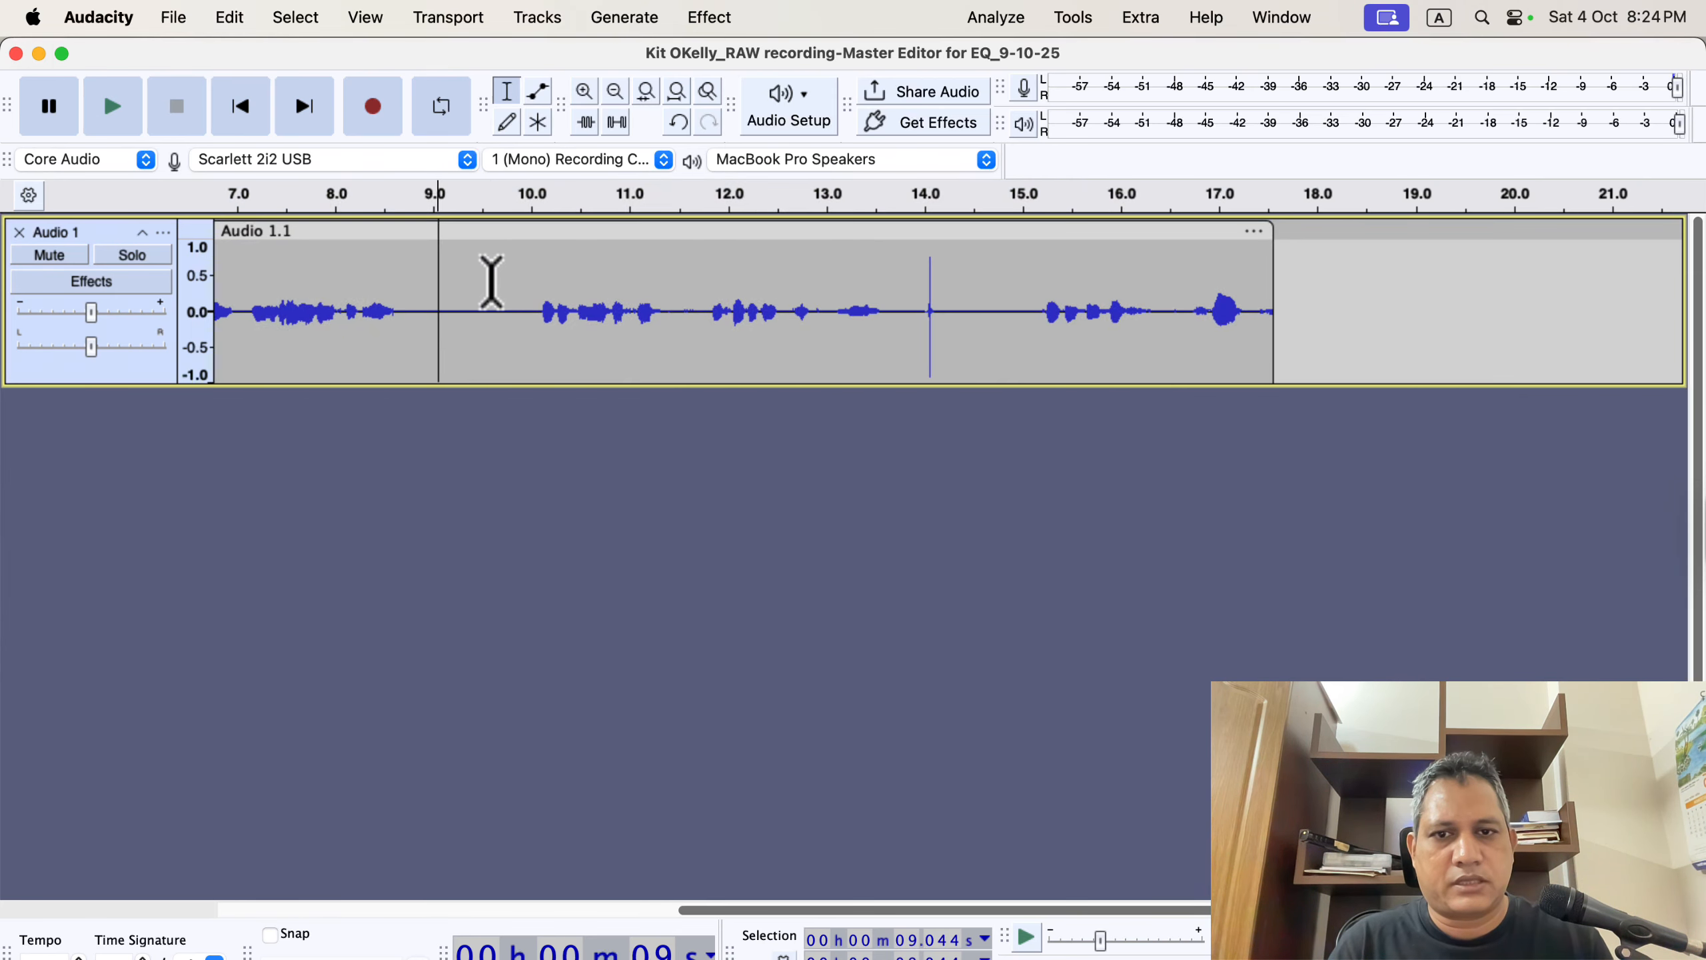
drag(911, 278, 967, 296)
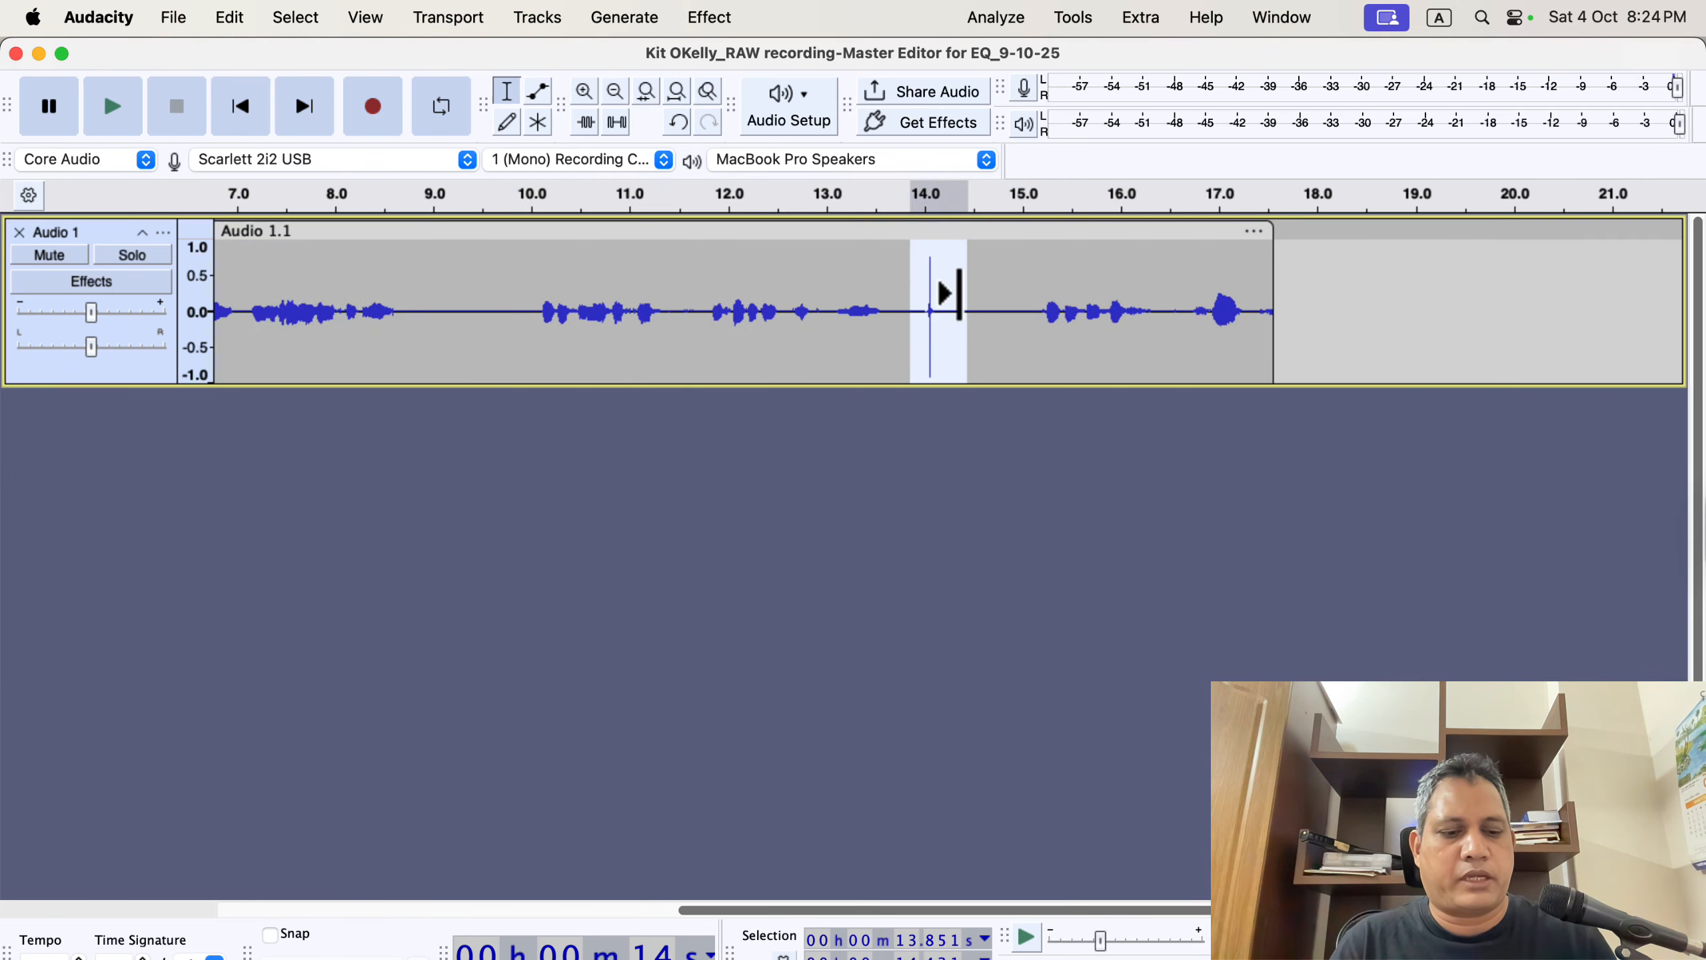
key(Delete)
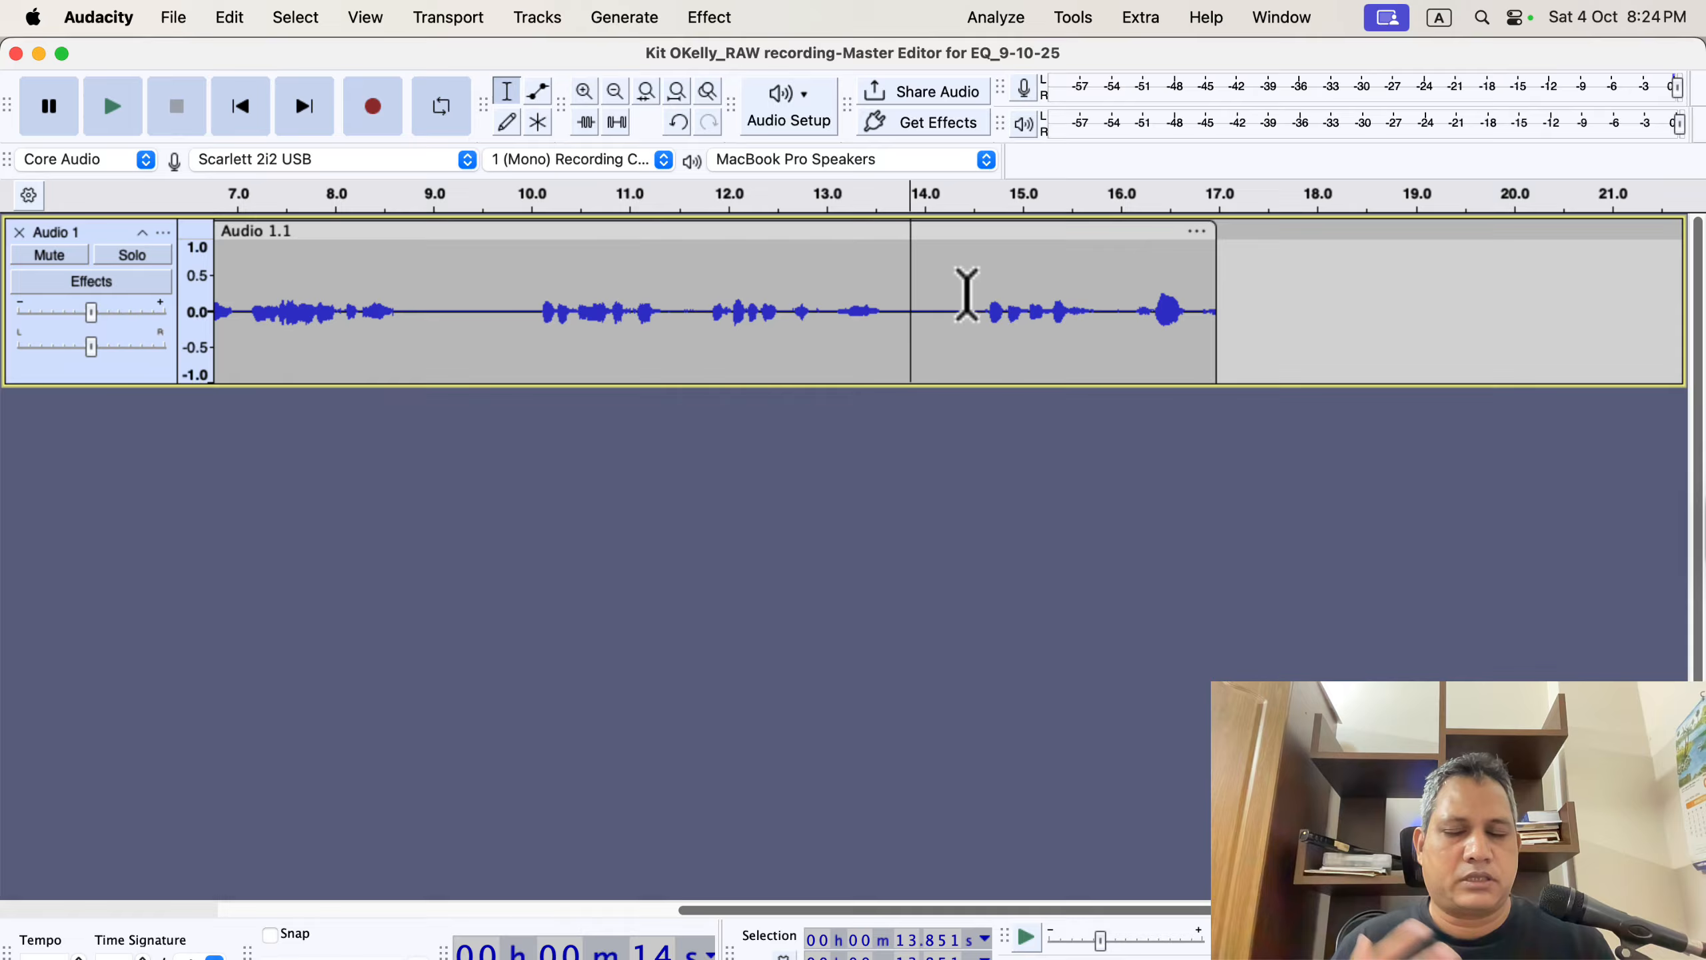
Normalize the whole take with the Normalize effect.
double_click(550, 309)
click(709, 18)
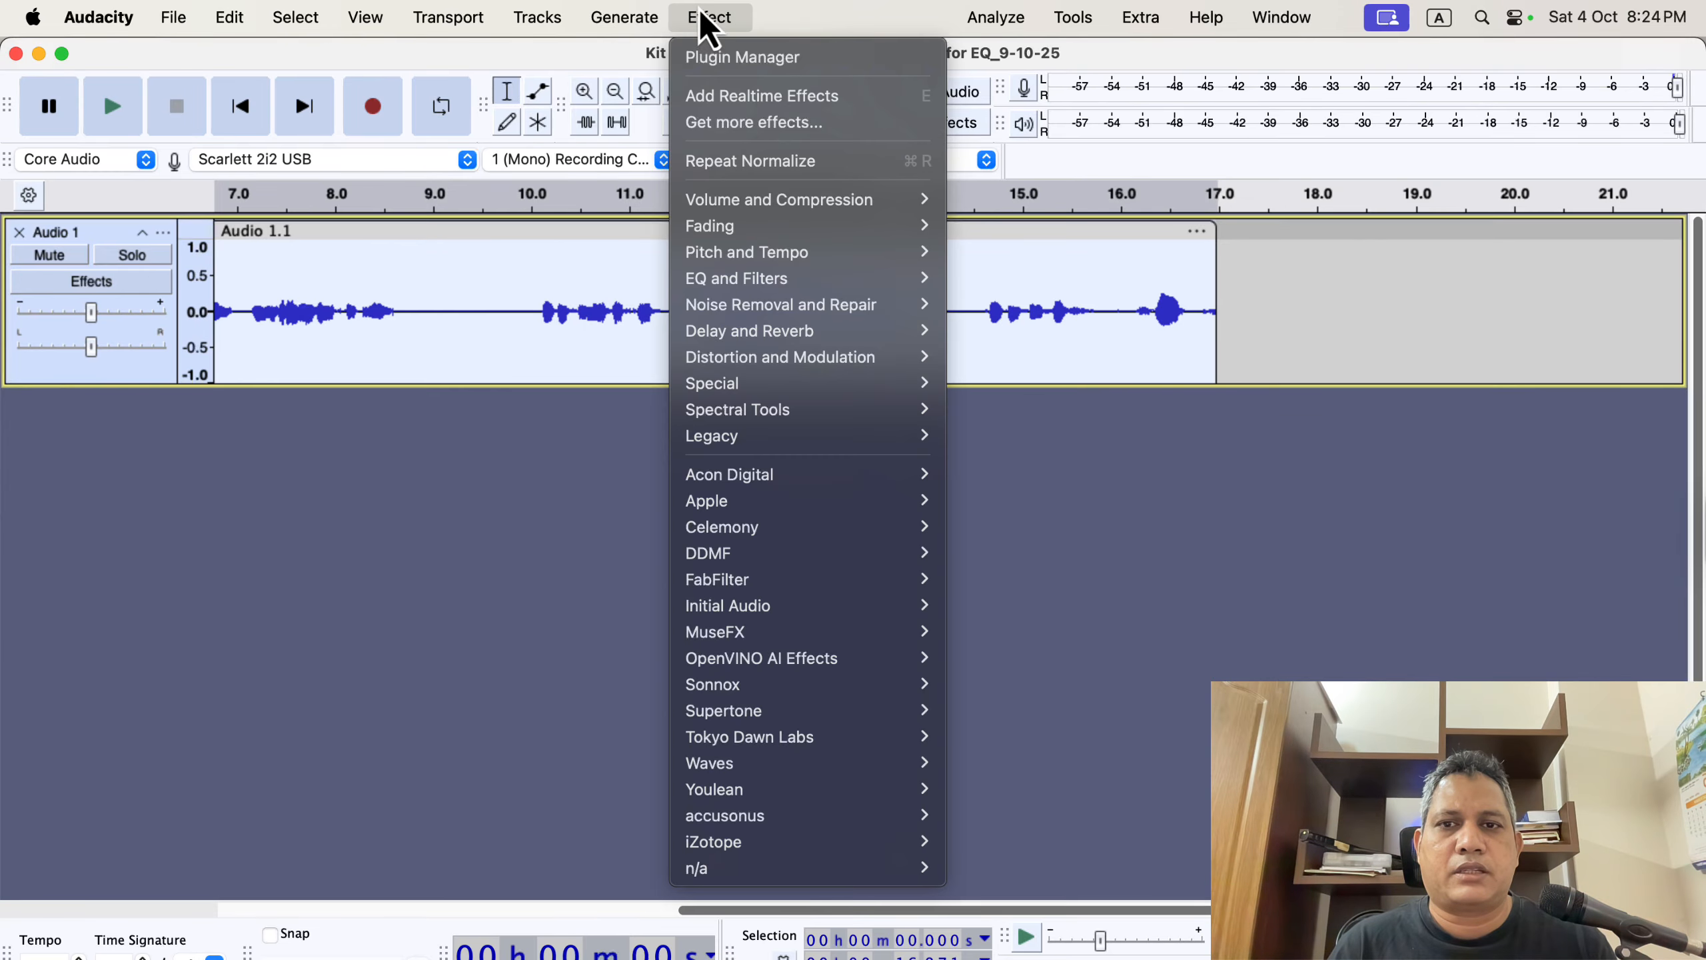
mouse_move(795, 200)
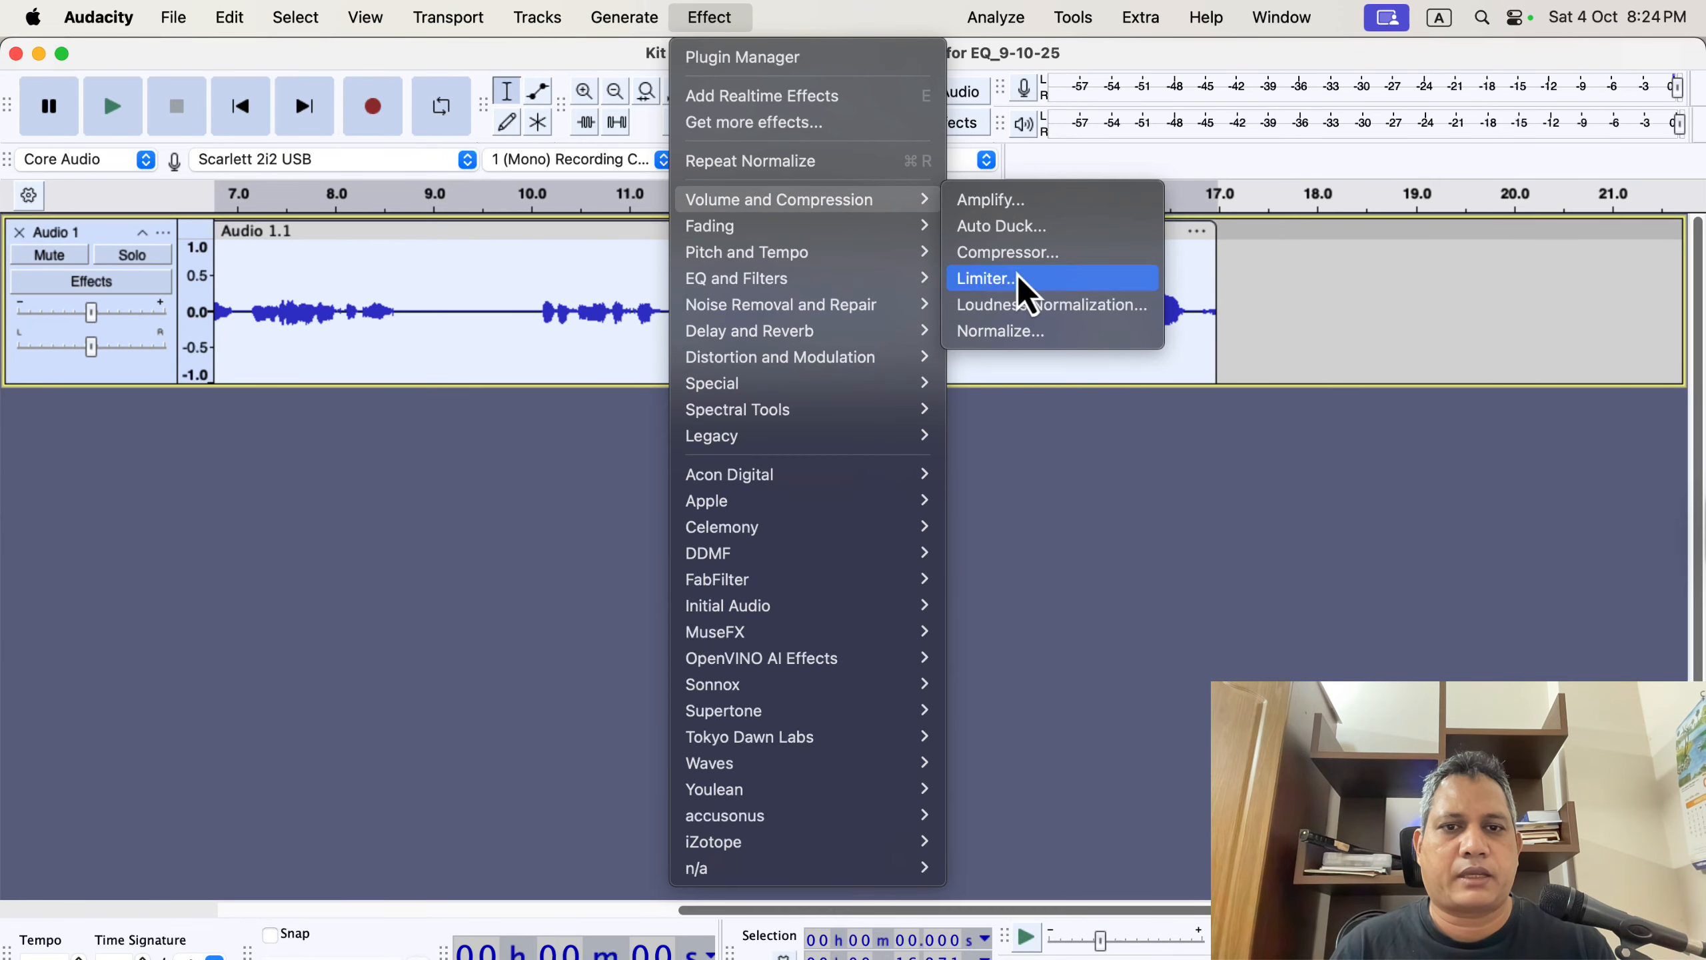
click(1028, 332)
click(1008, 629)
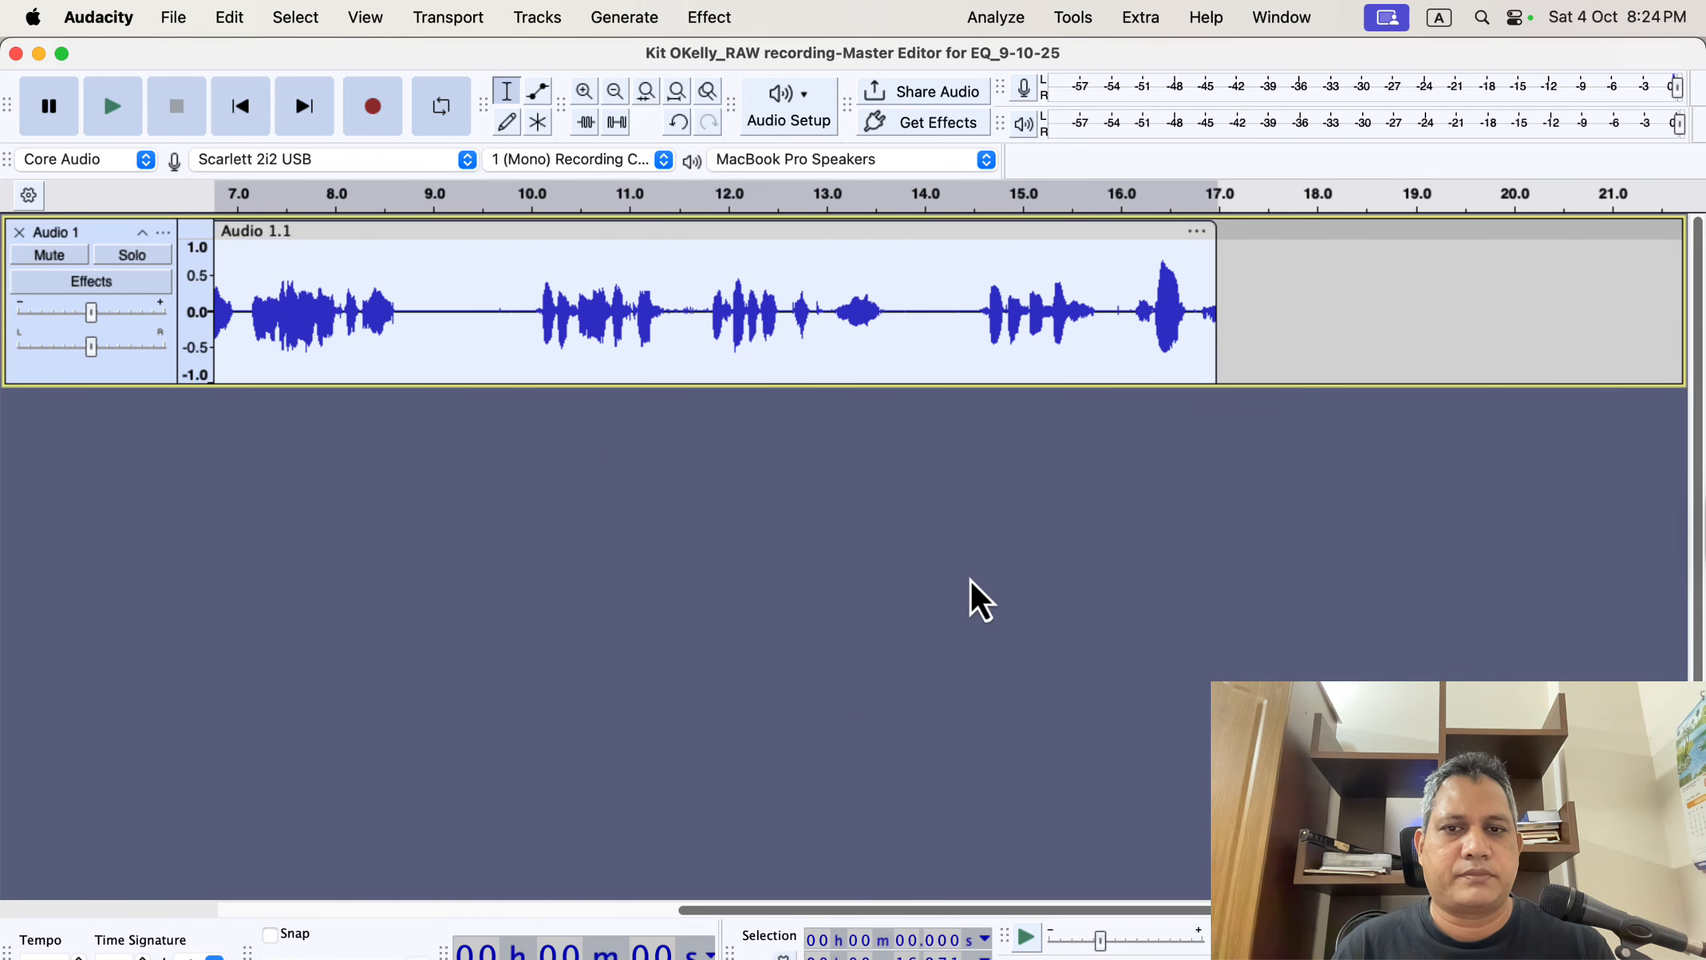
click(877, 329)
scroll(854, 370, left, 5)
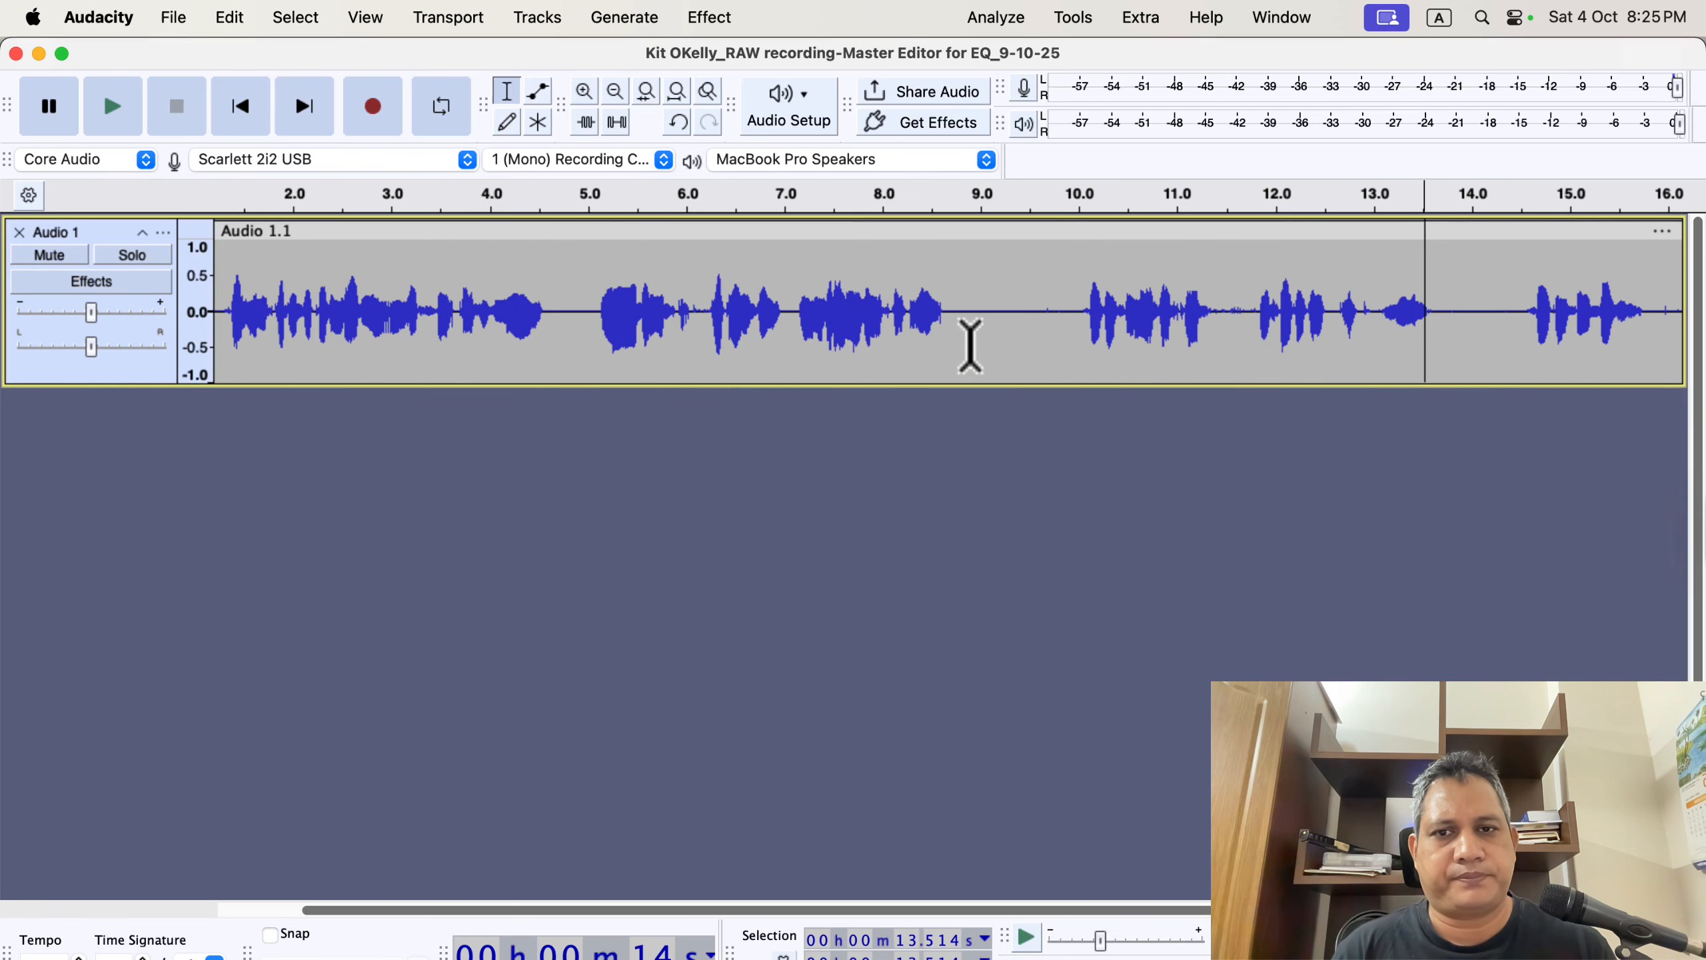
scroll(969, 343, right, 3)
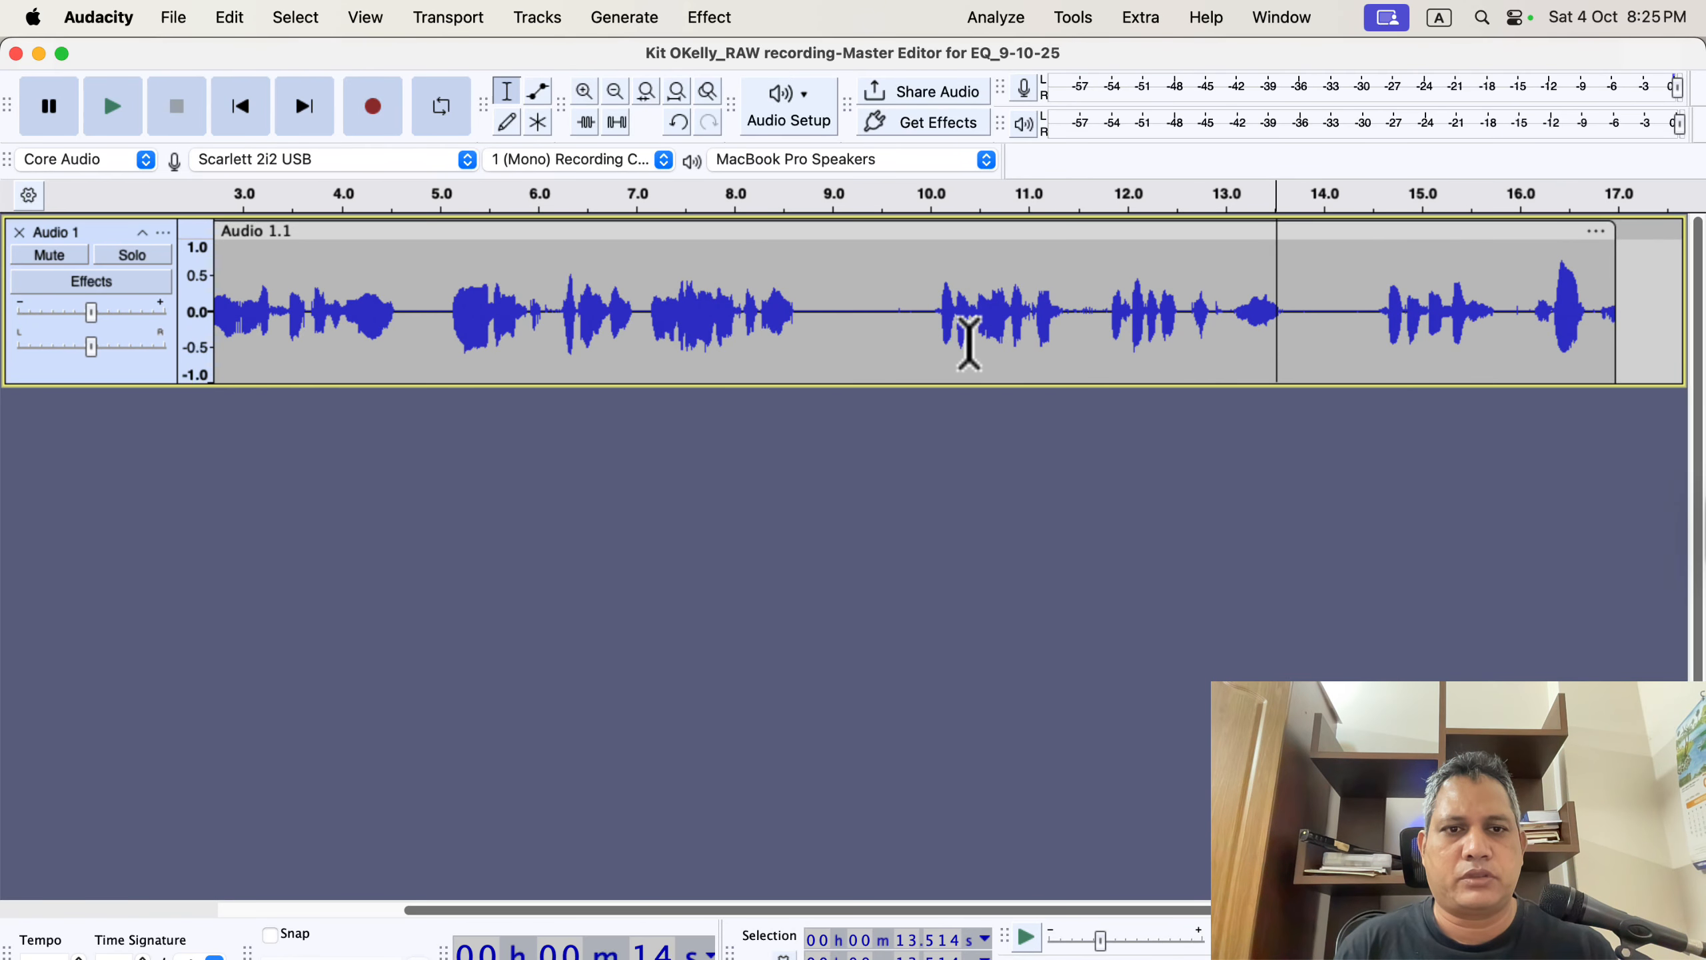
scroll(969, 343, right, 10)
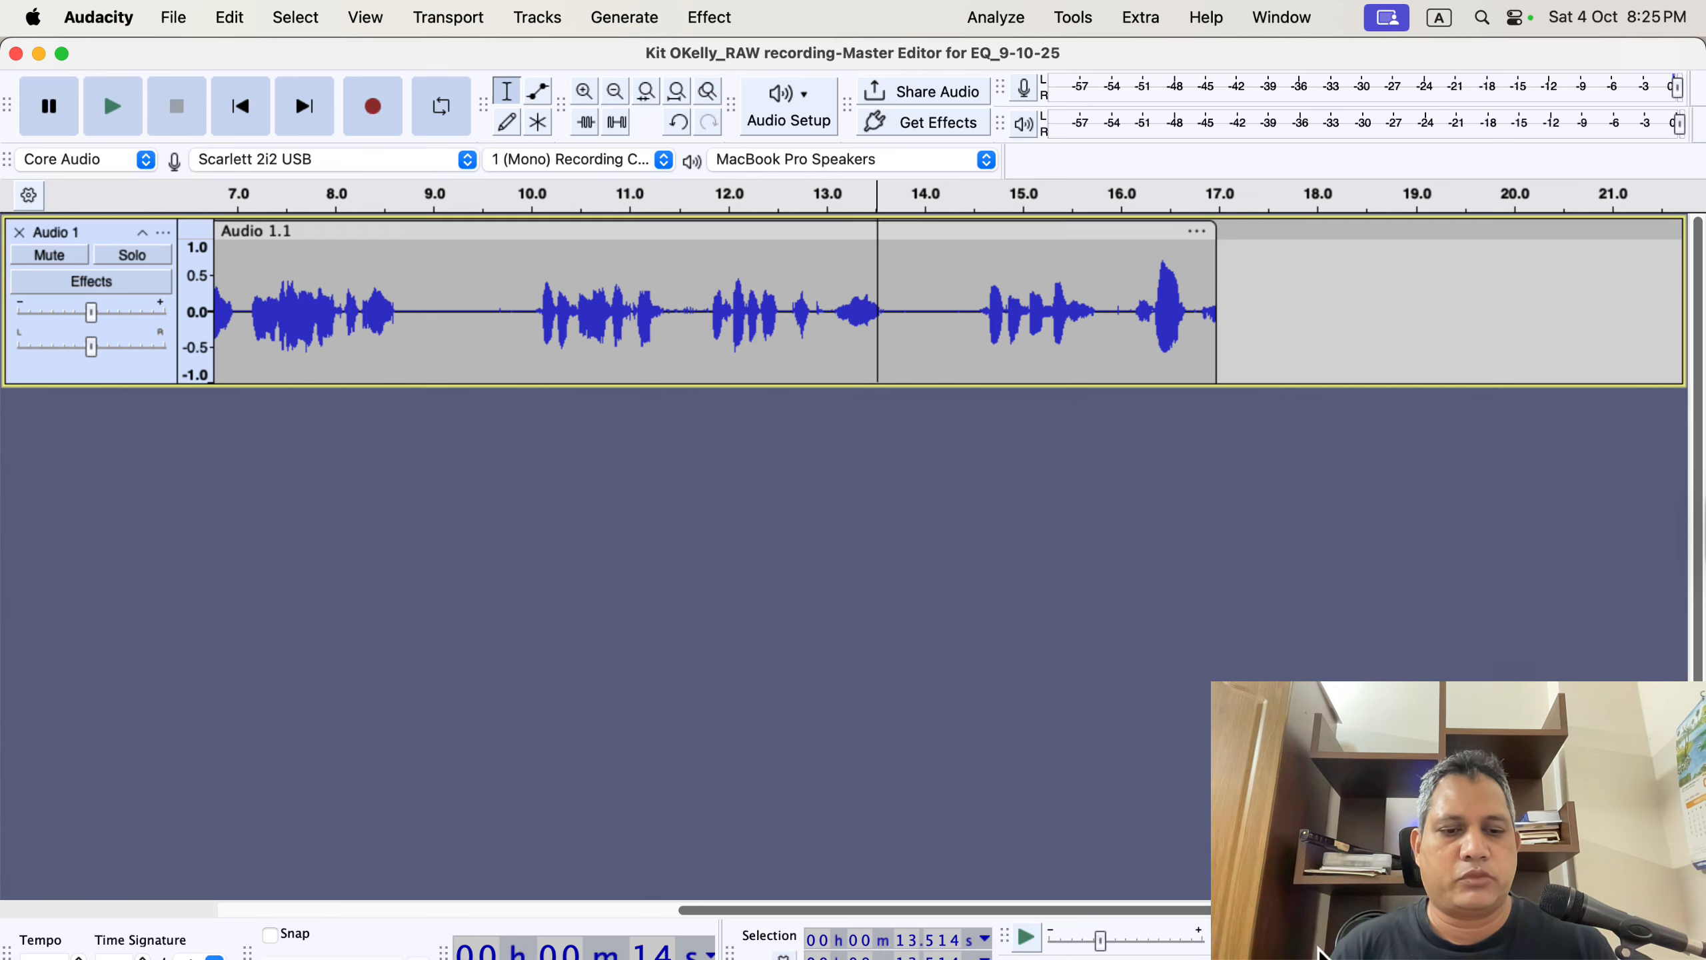
Switch to the browser and review the newsletter's list of common audiobook editing issues.
key(super+Tab)
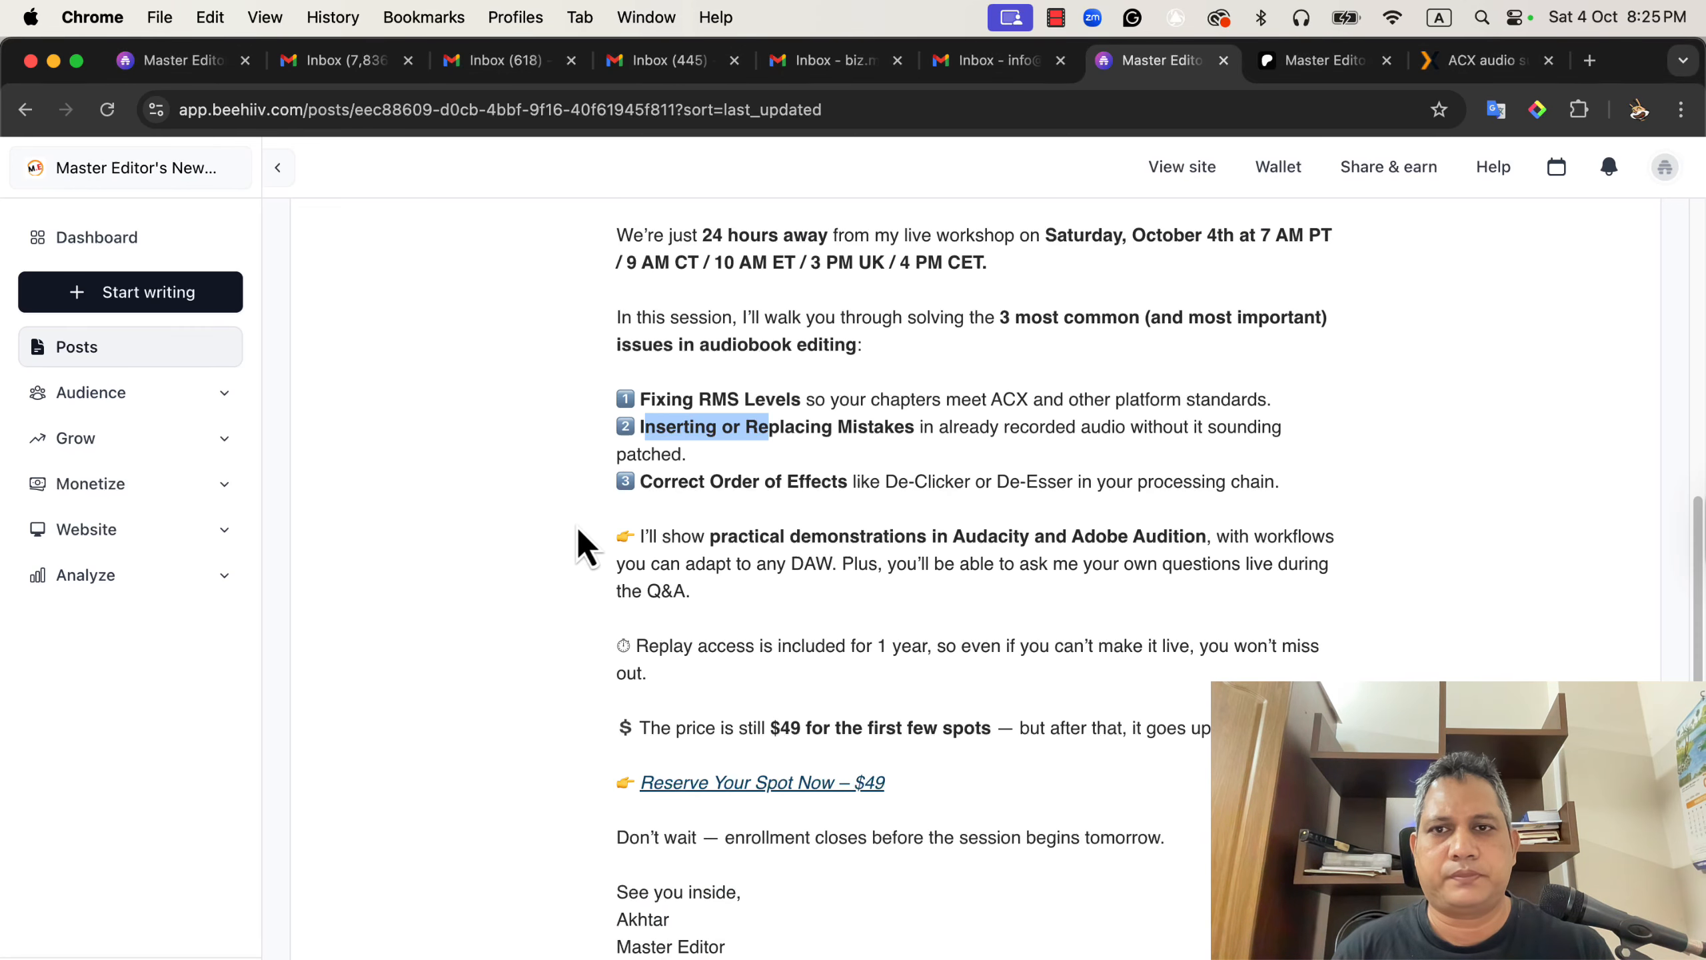
scroll(579, 545, down, 3)
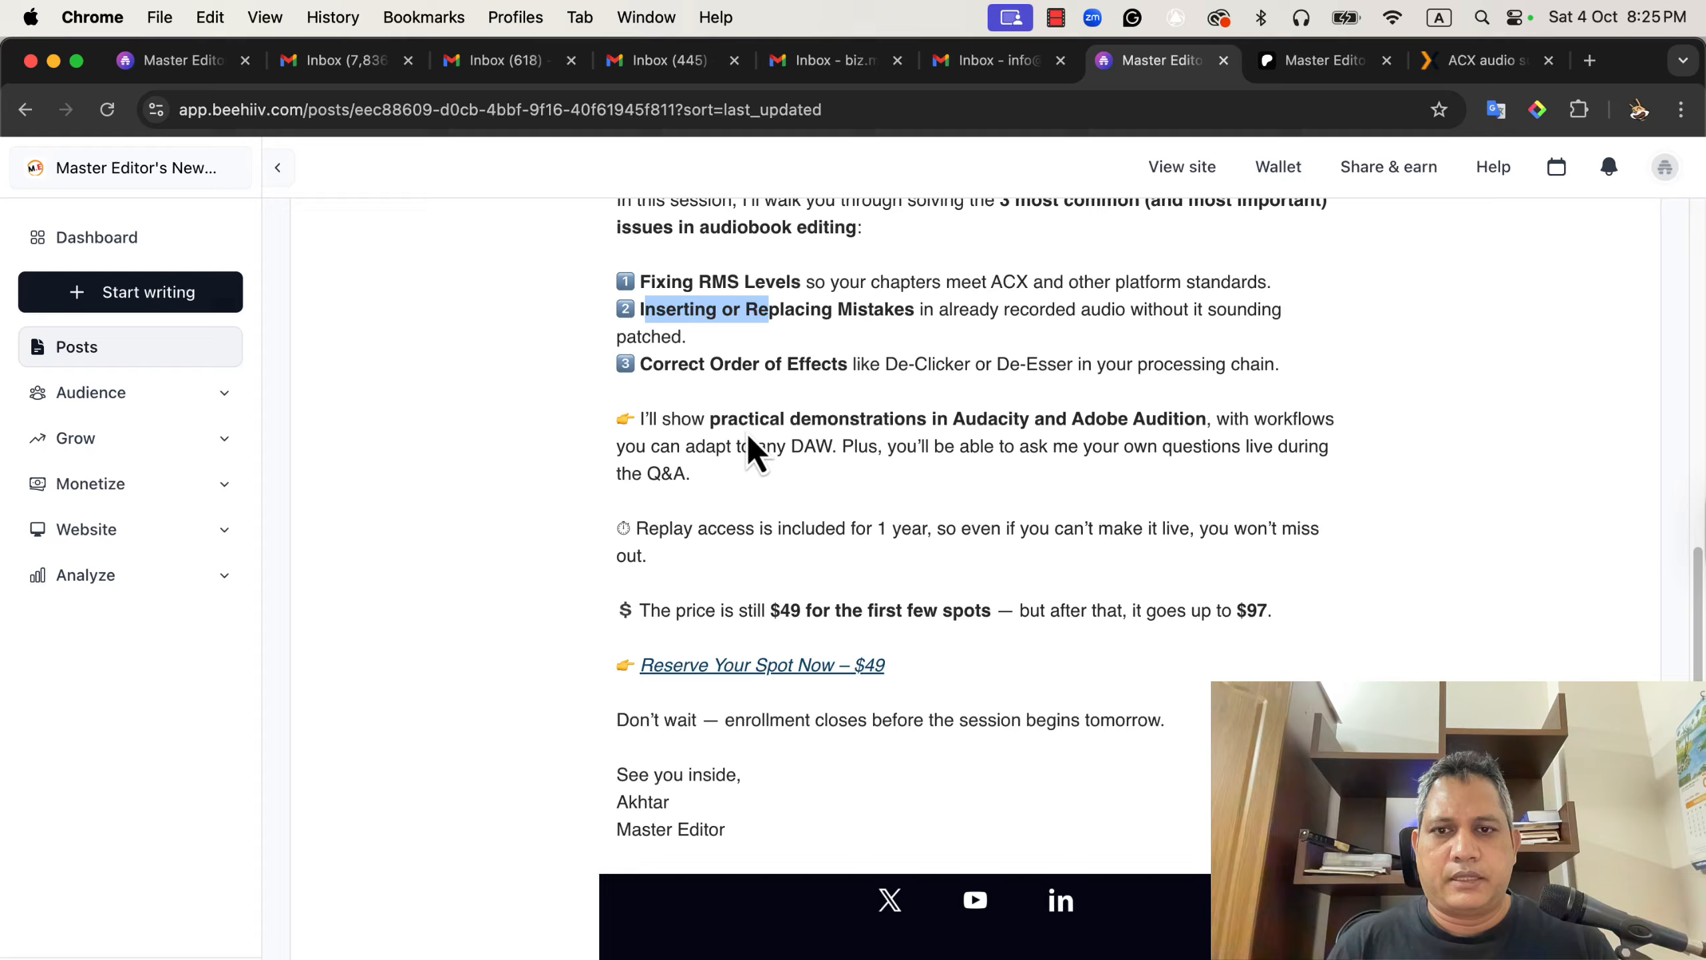
click(723, 362)
drag(642, 364, 852, 365)
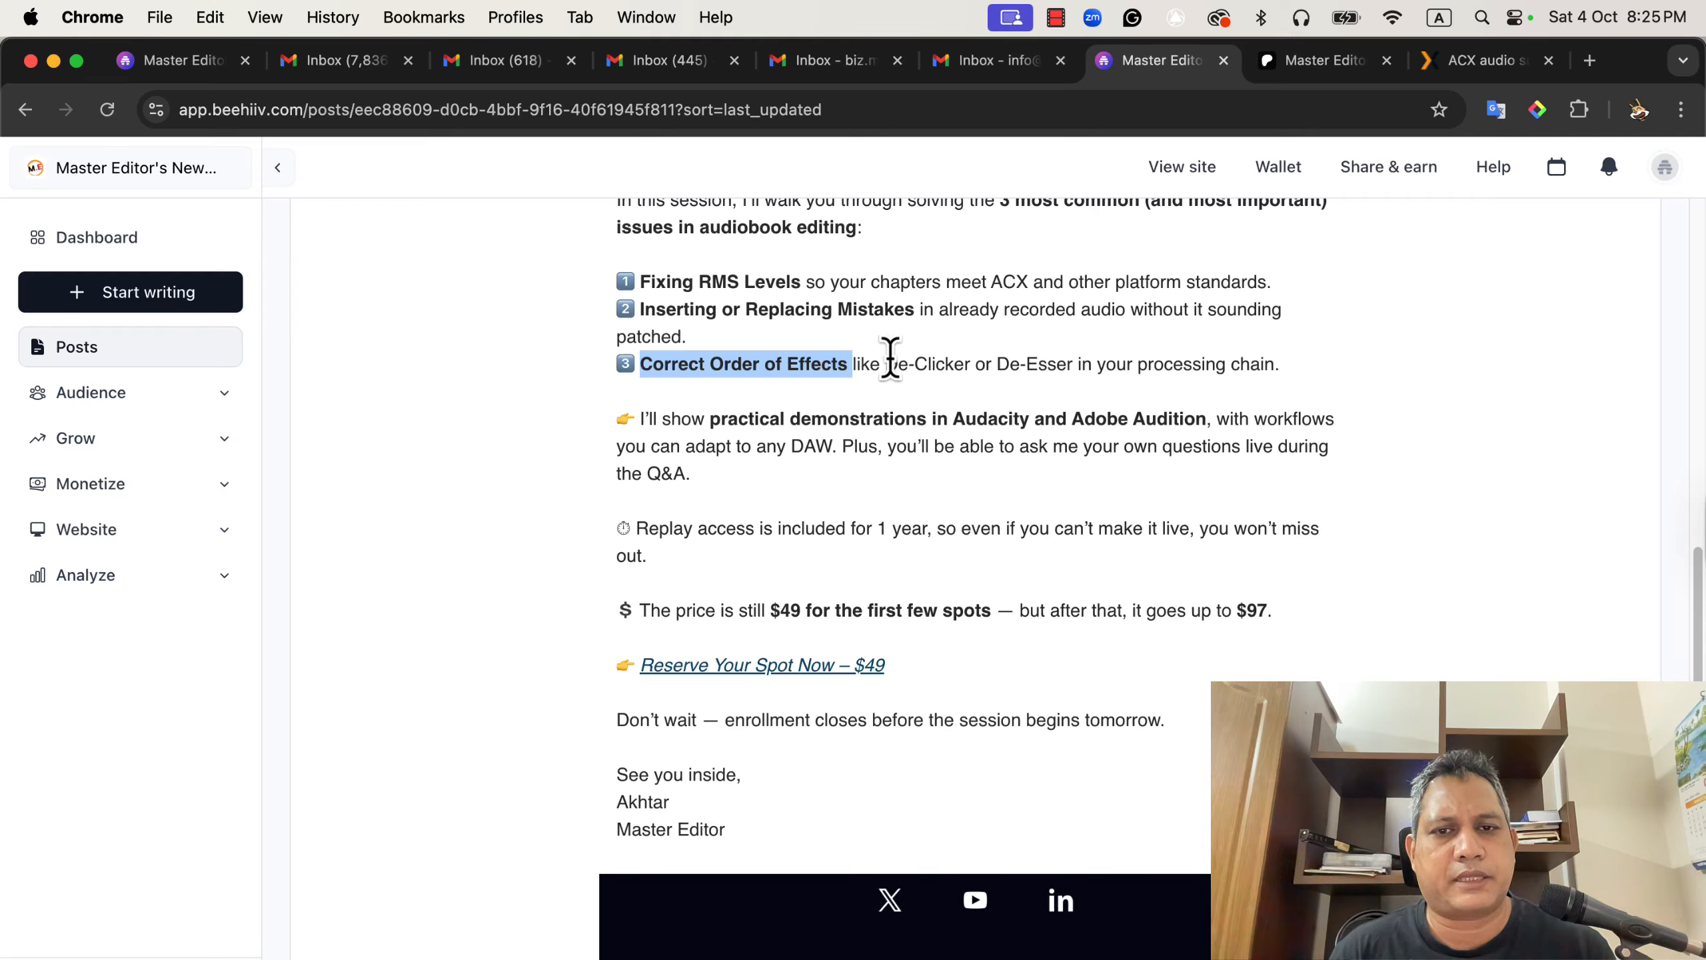
drag(886, 364, 965, 363)
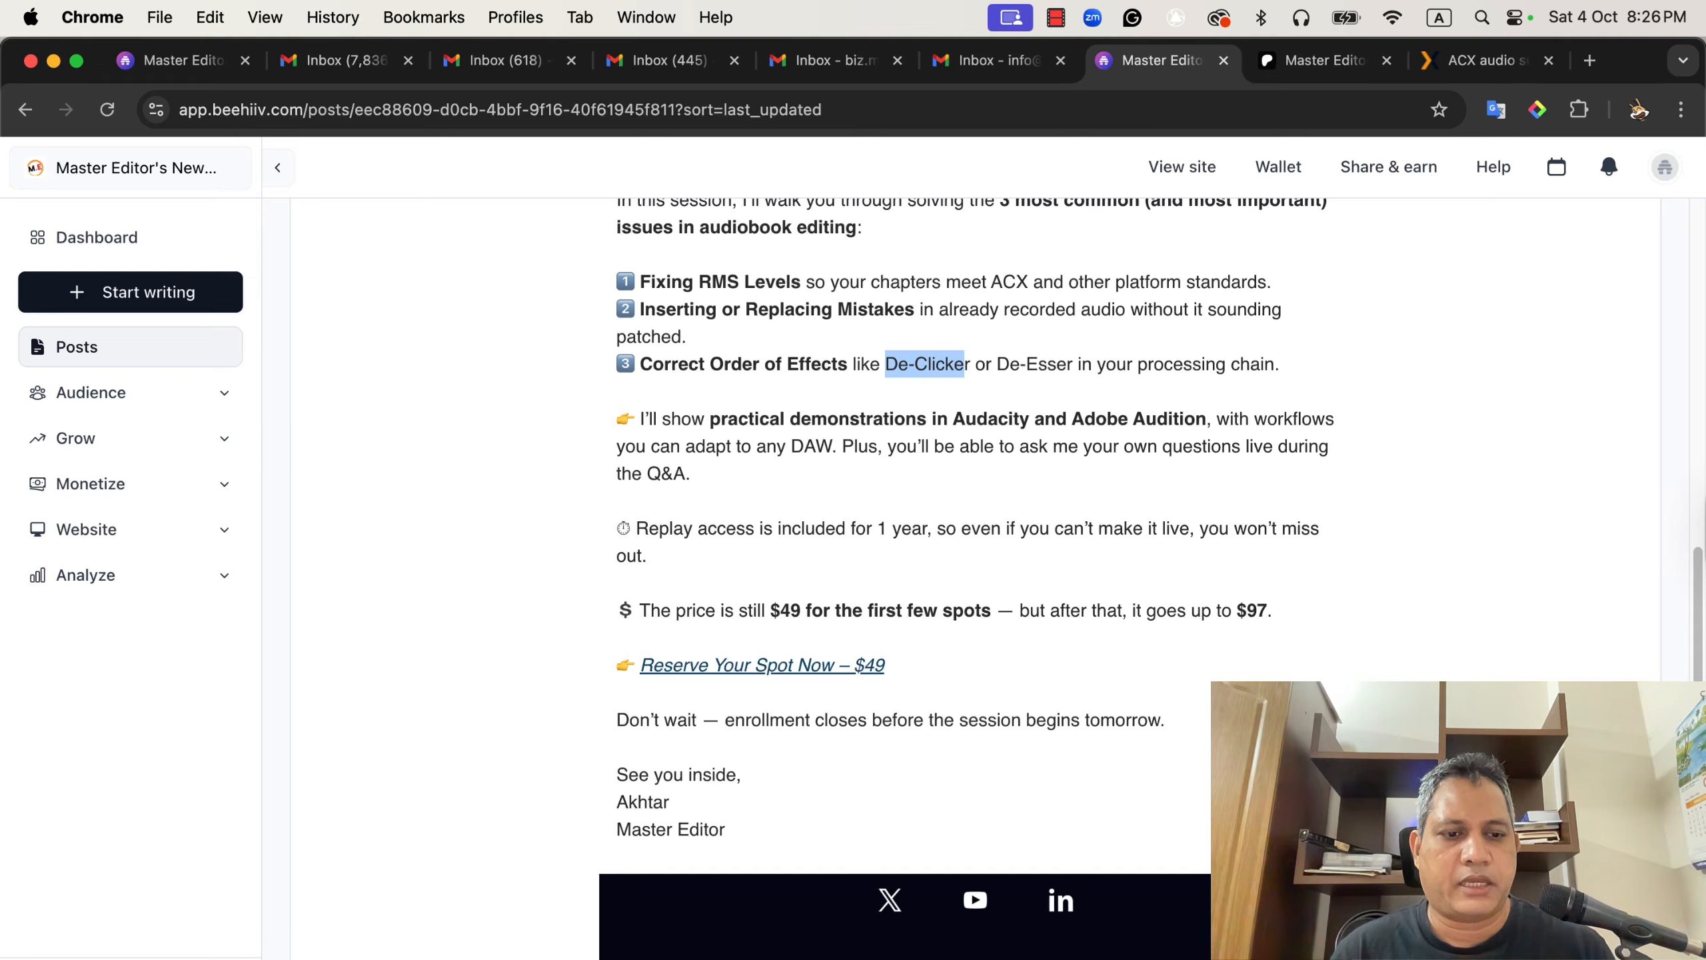
click(1334, 959)
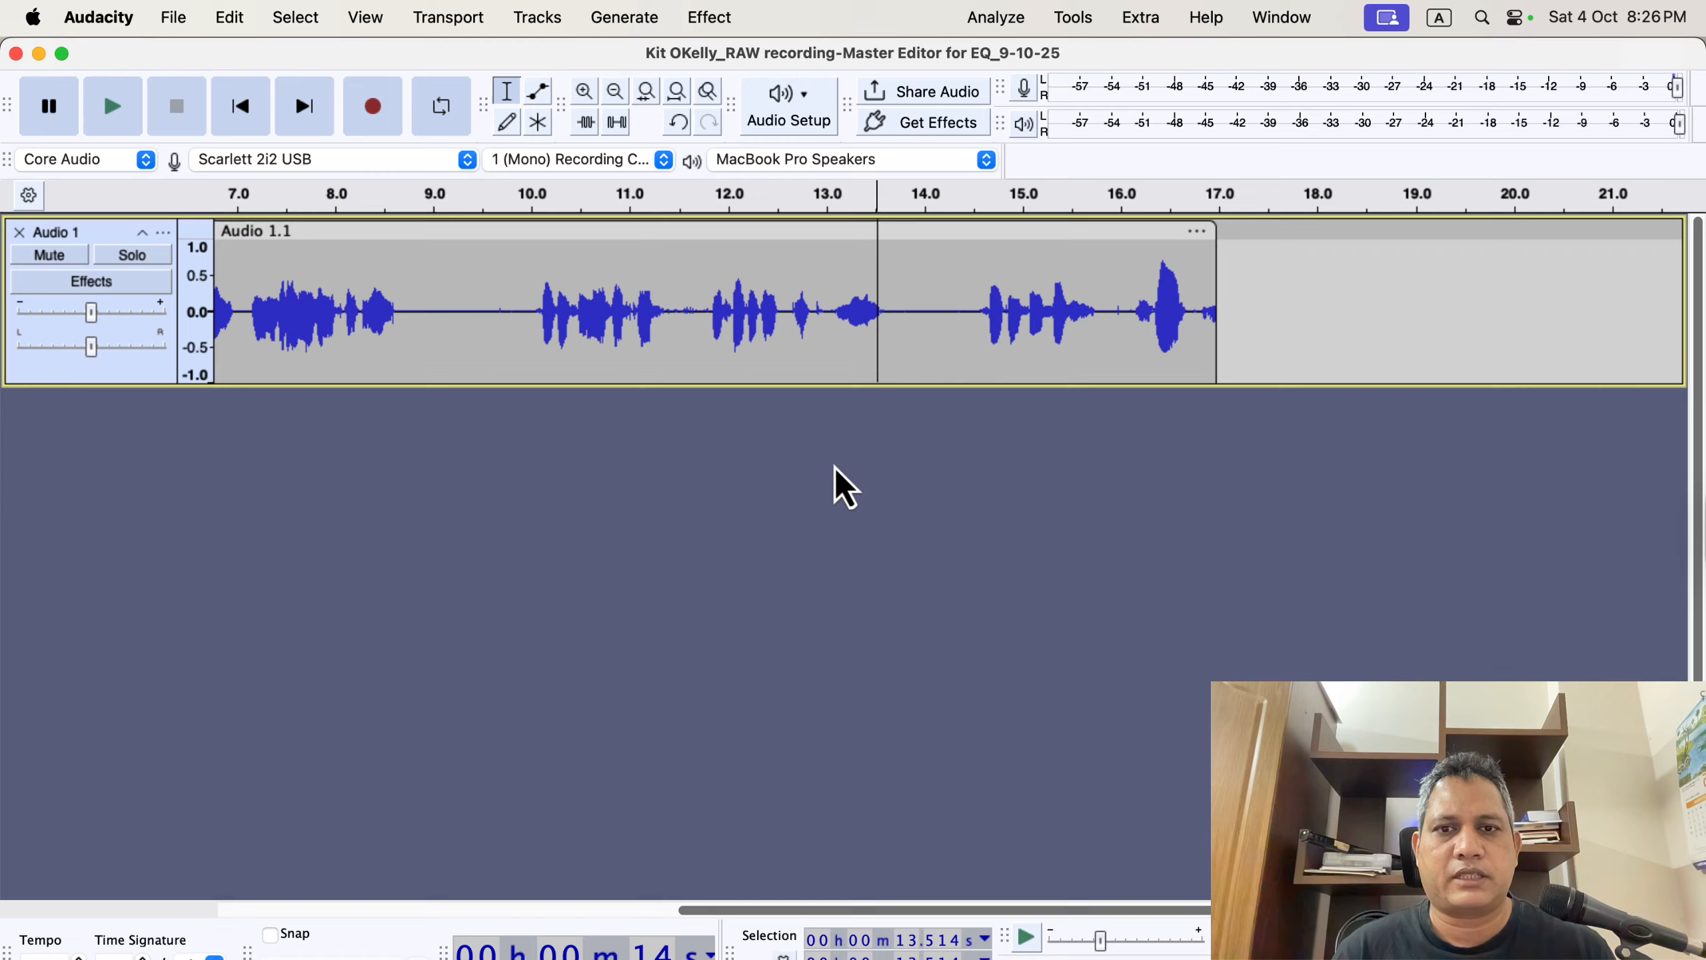
Try the ERA 6 Mouth De-Clicker on the whole take at 50% processing in Broad mode without applying it.
scroll(681, 402, left, 10)
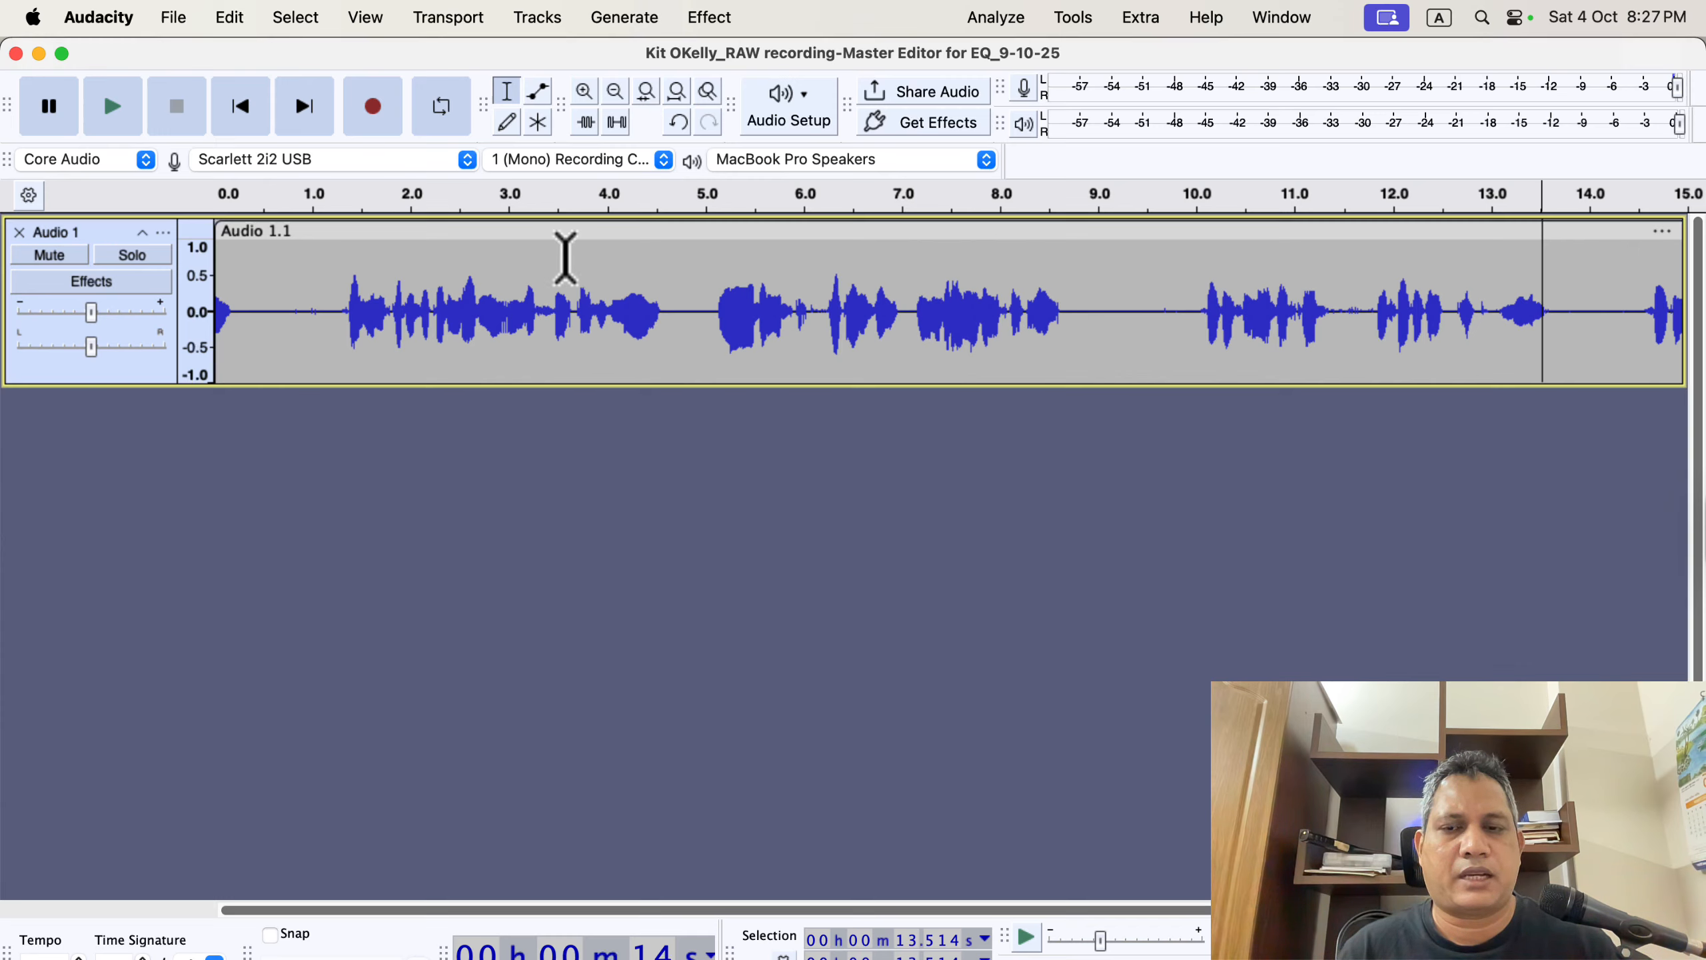
double_click(574, 312)
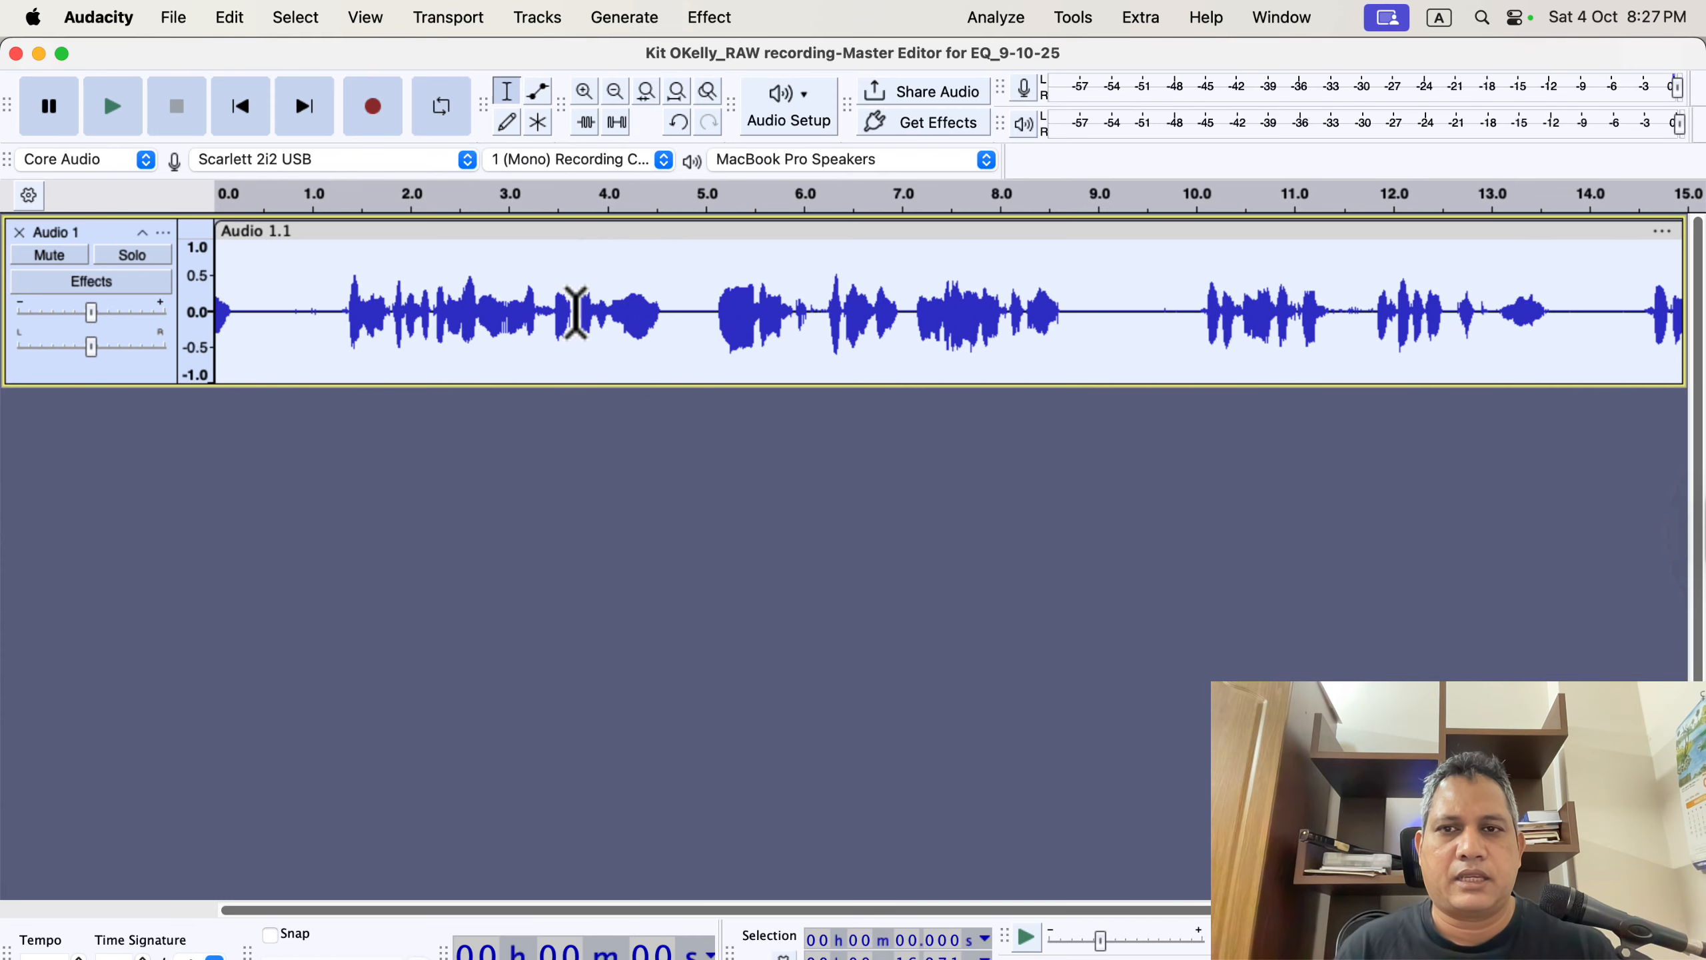
click(740, 18)
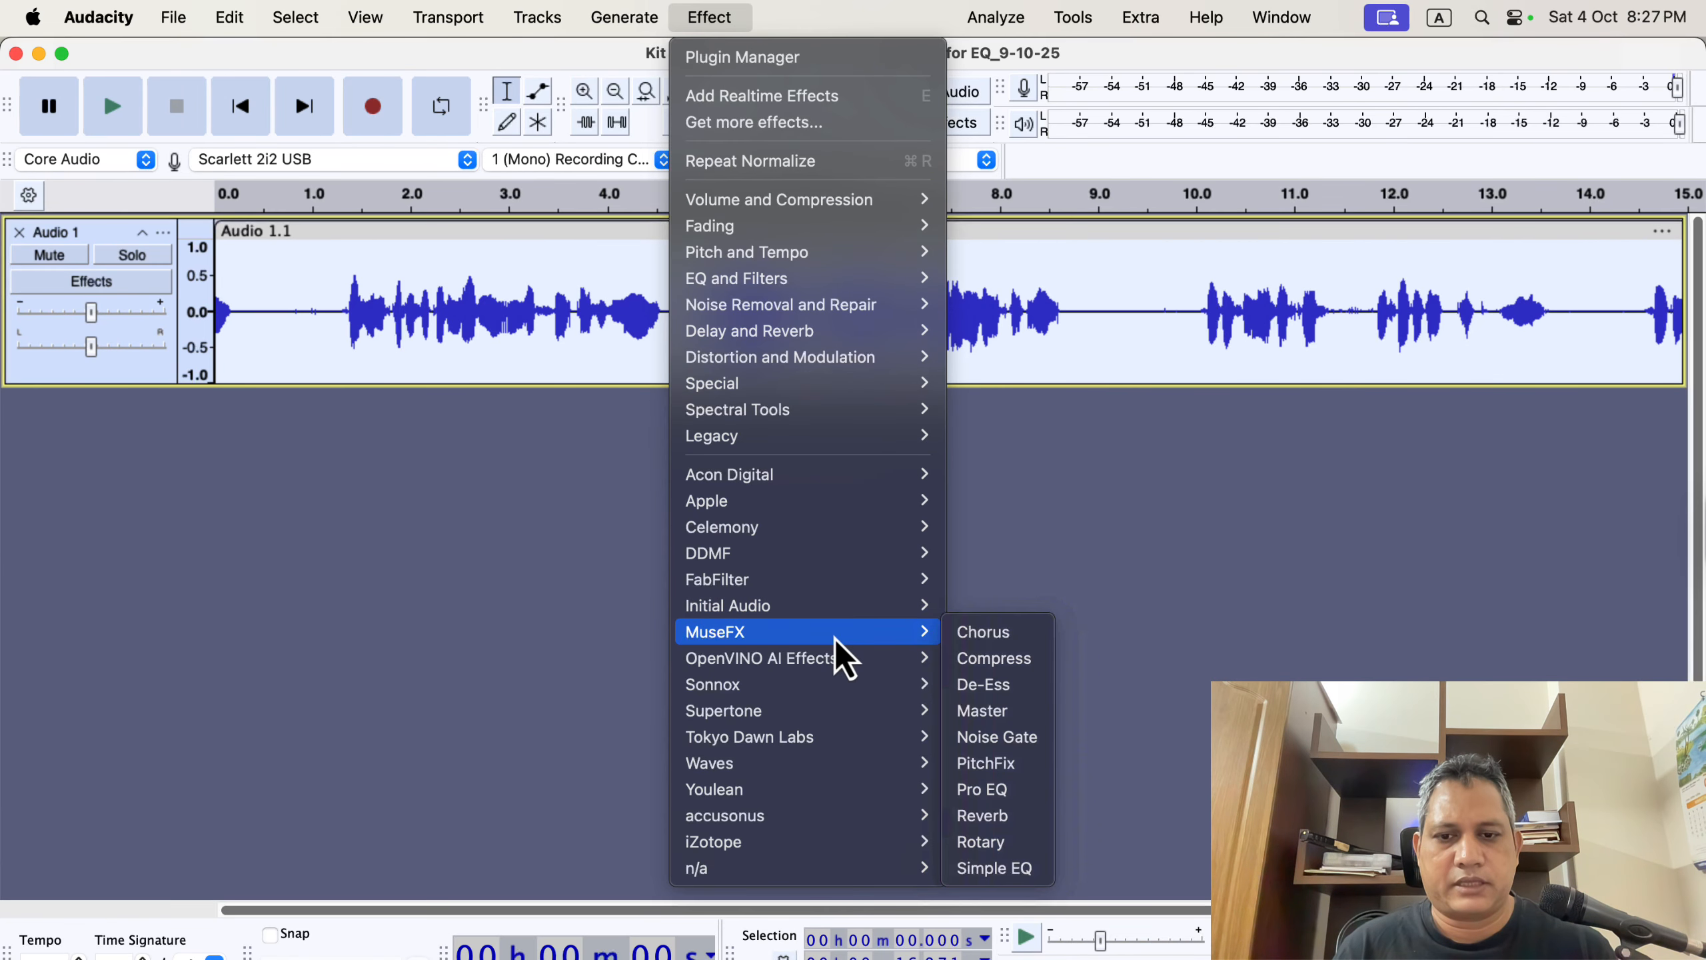
mouse_move(799, 827)
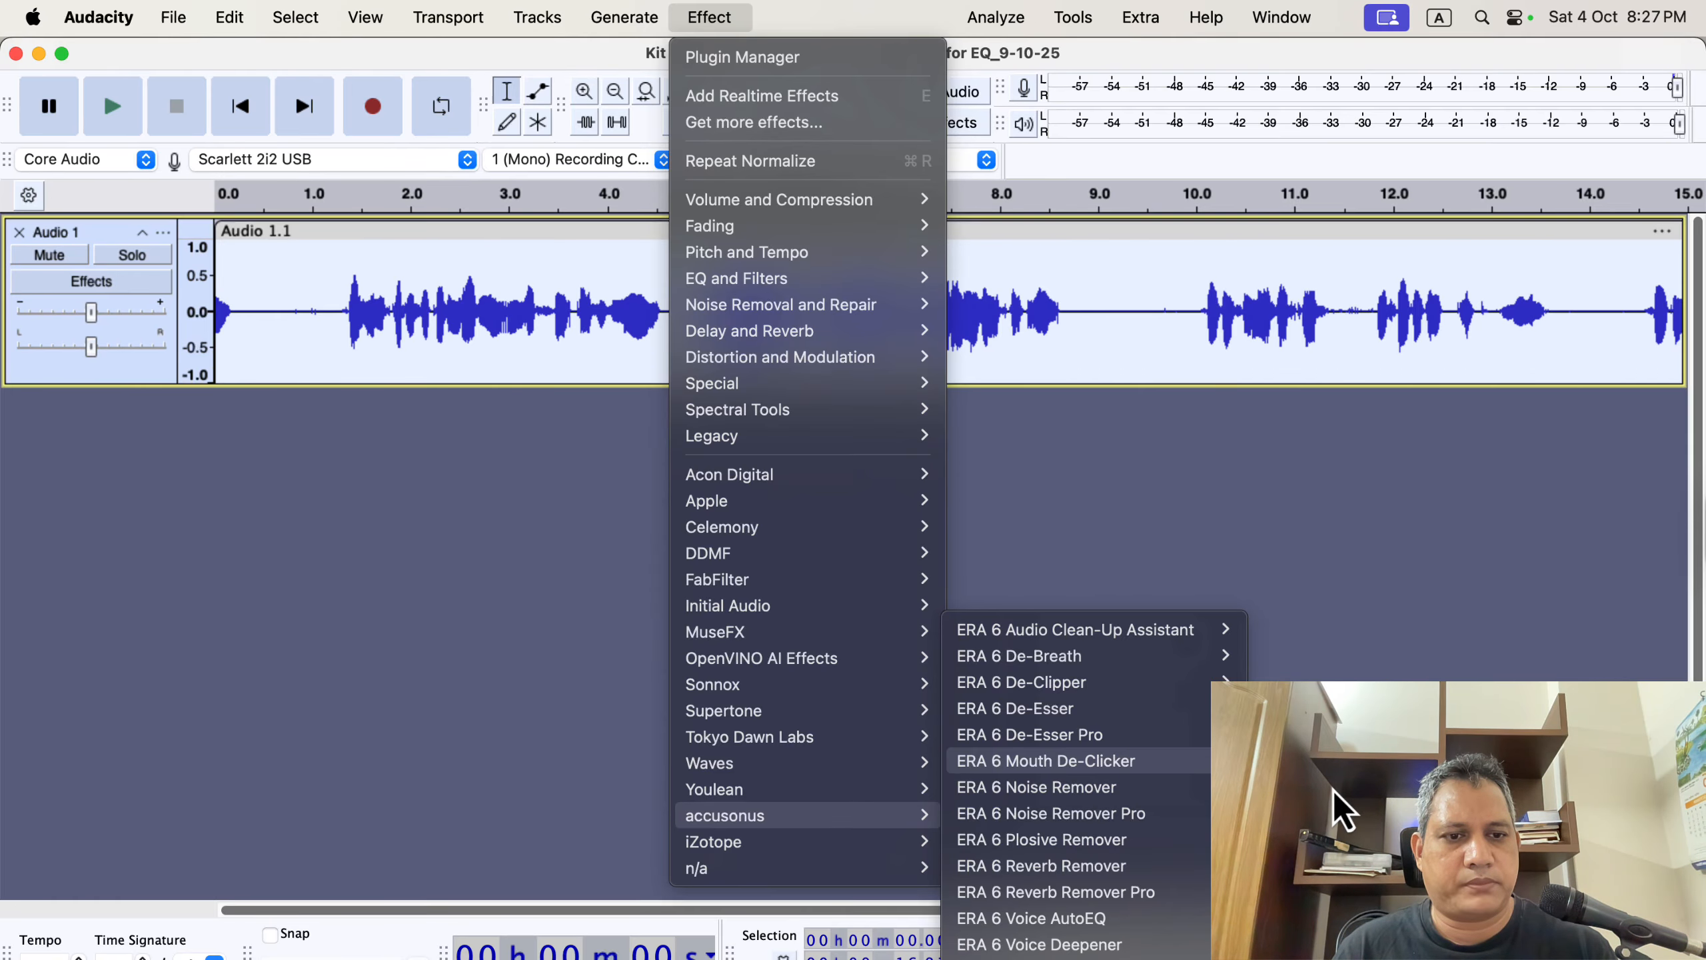
key(Return)
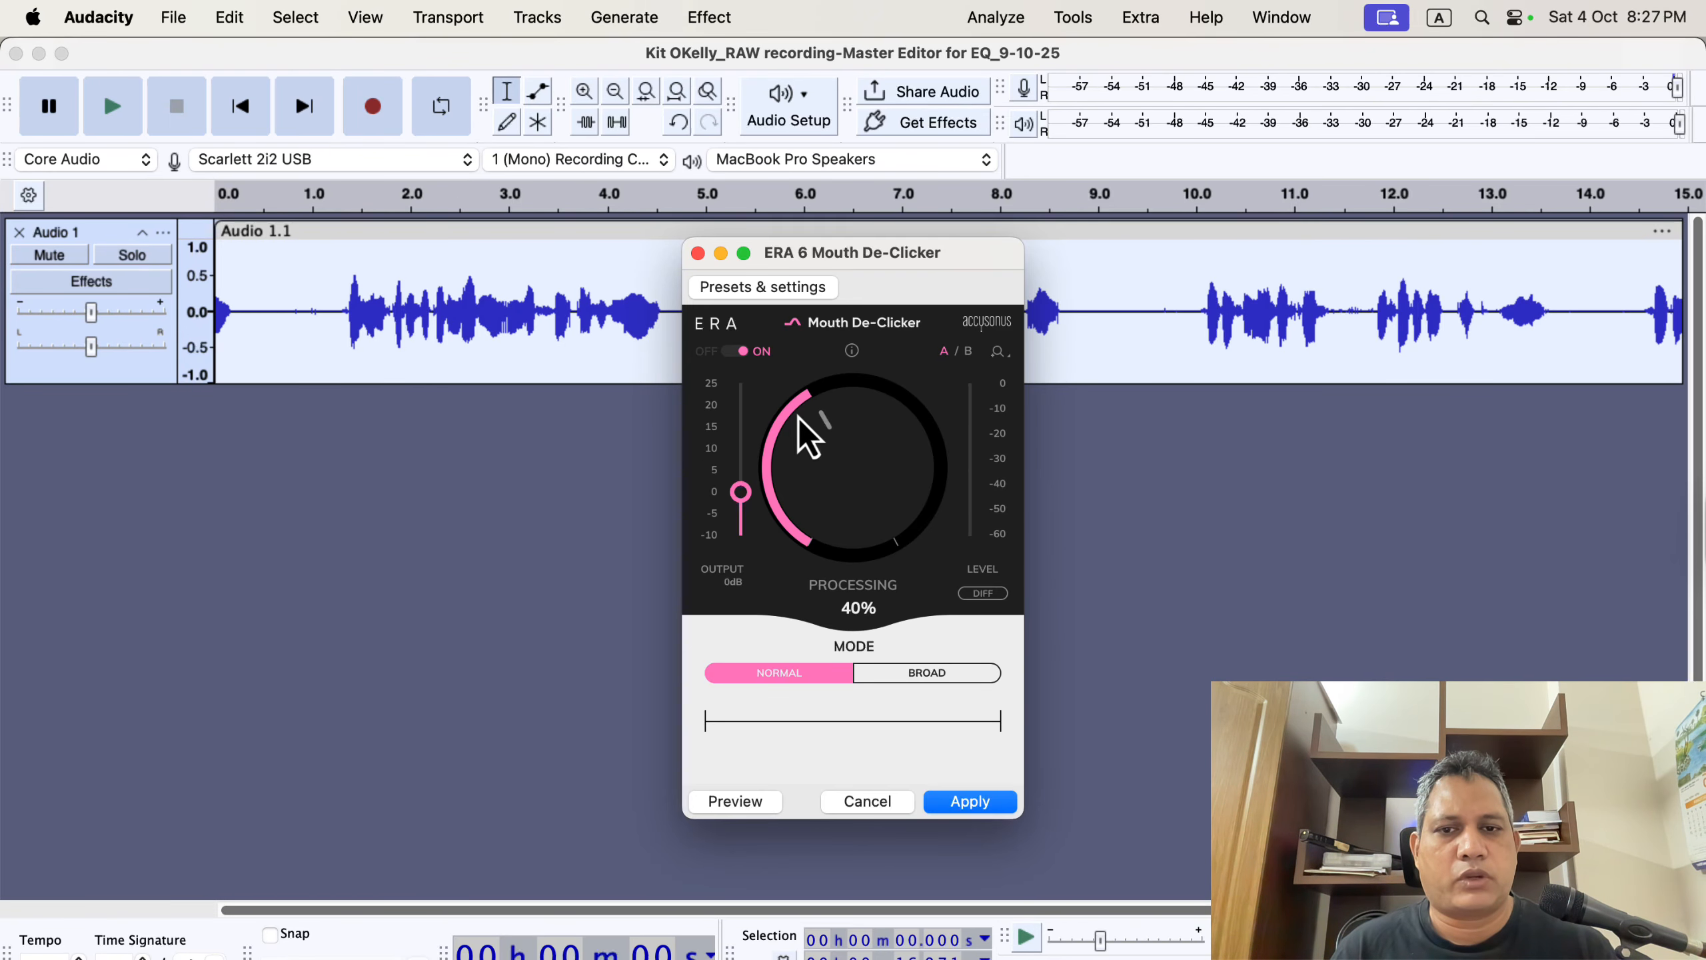
mouse_move(796, 411)
mouse_down()
mouse_move(803, 397)
mouse_move(799, 433)
mouse_move(808, 394)
mouse_move(829, 435)
mouse_move(825, 406)
mouse_up()
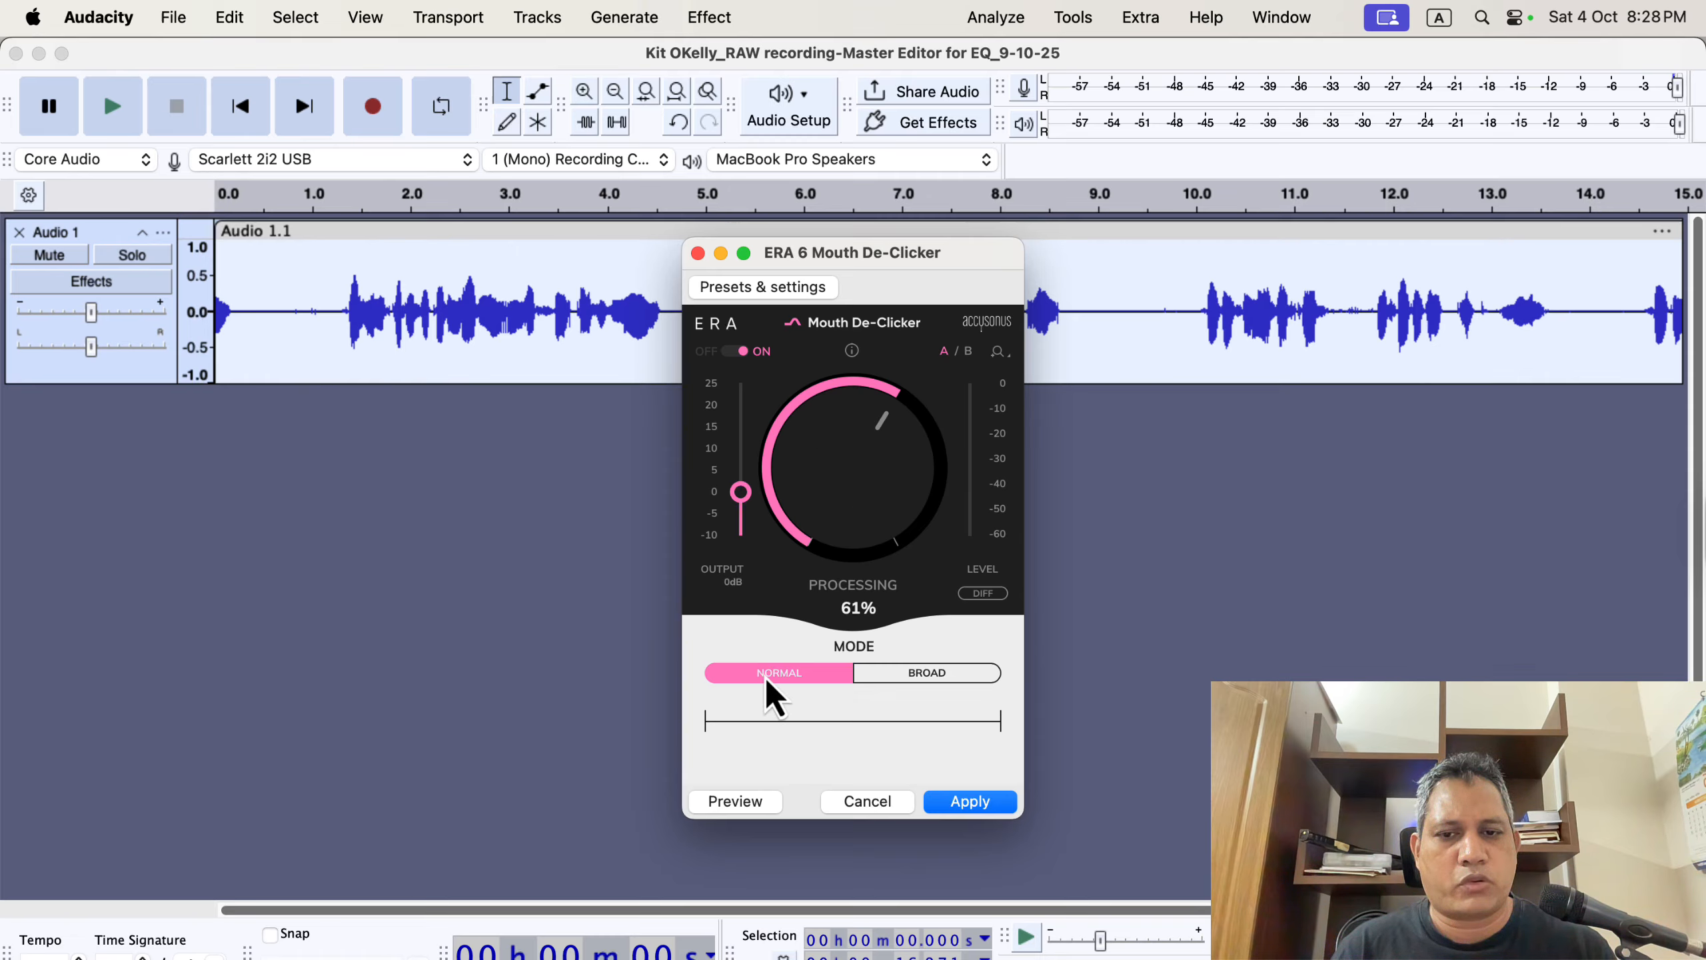
click(921, 678)
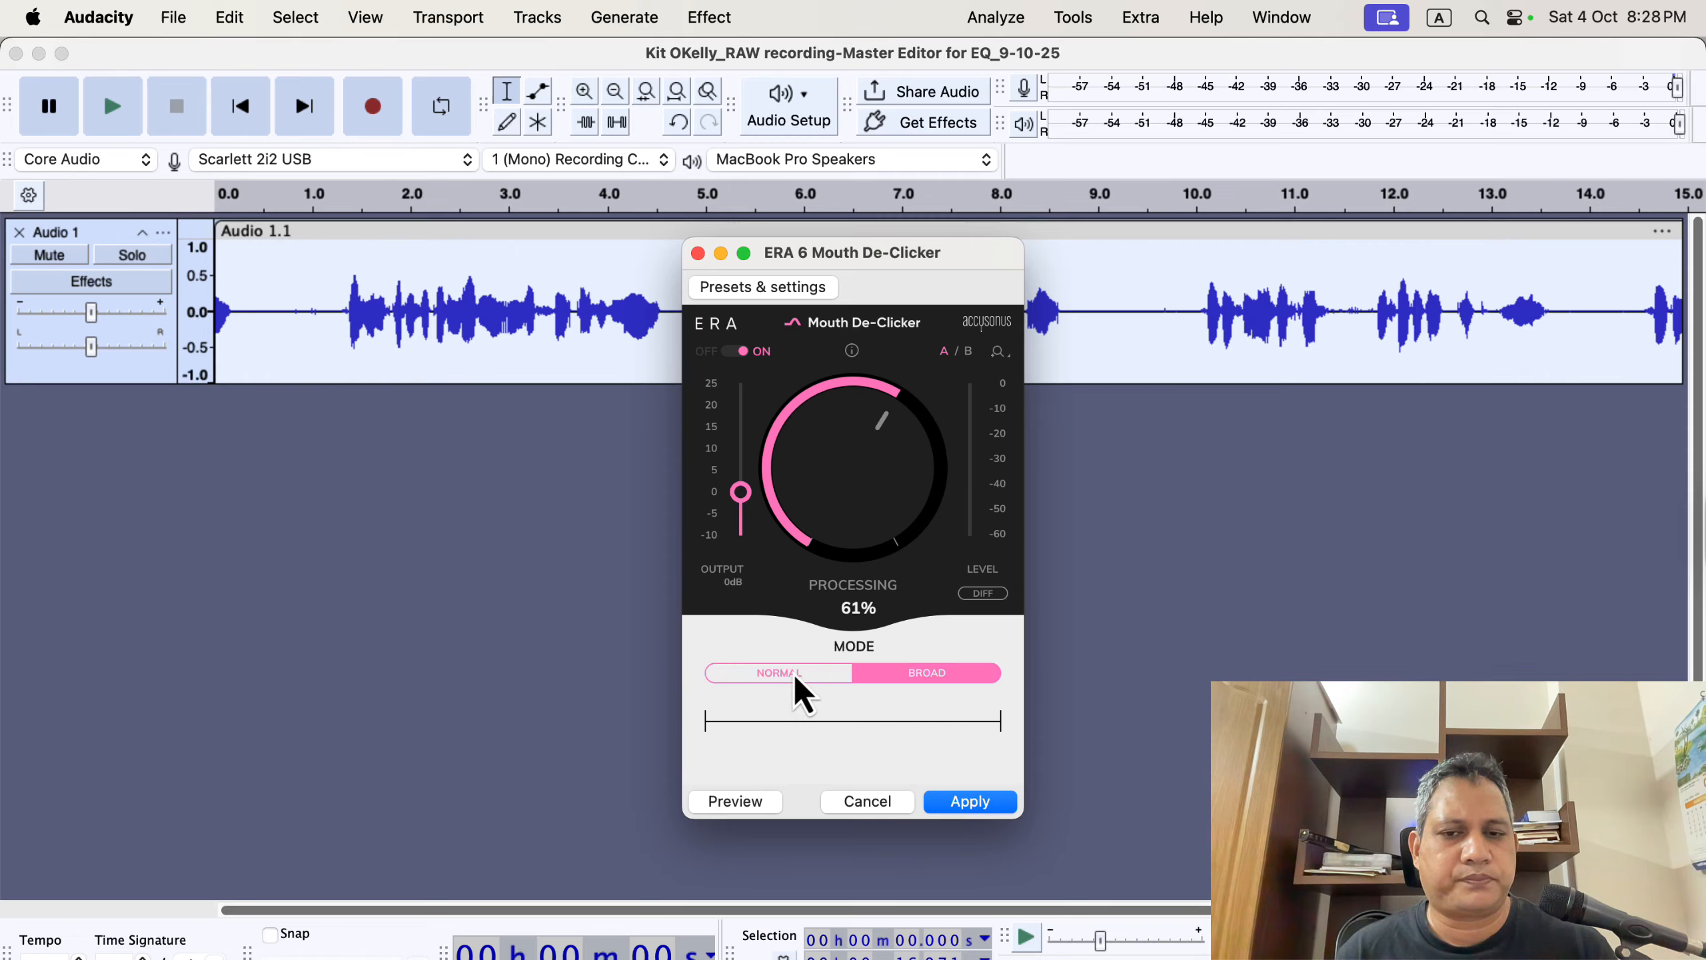
click(795, 675)
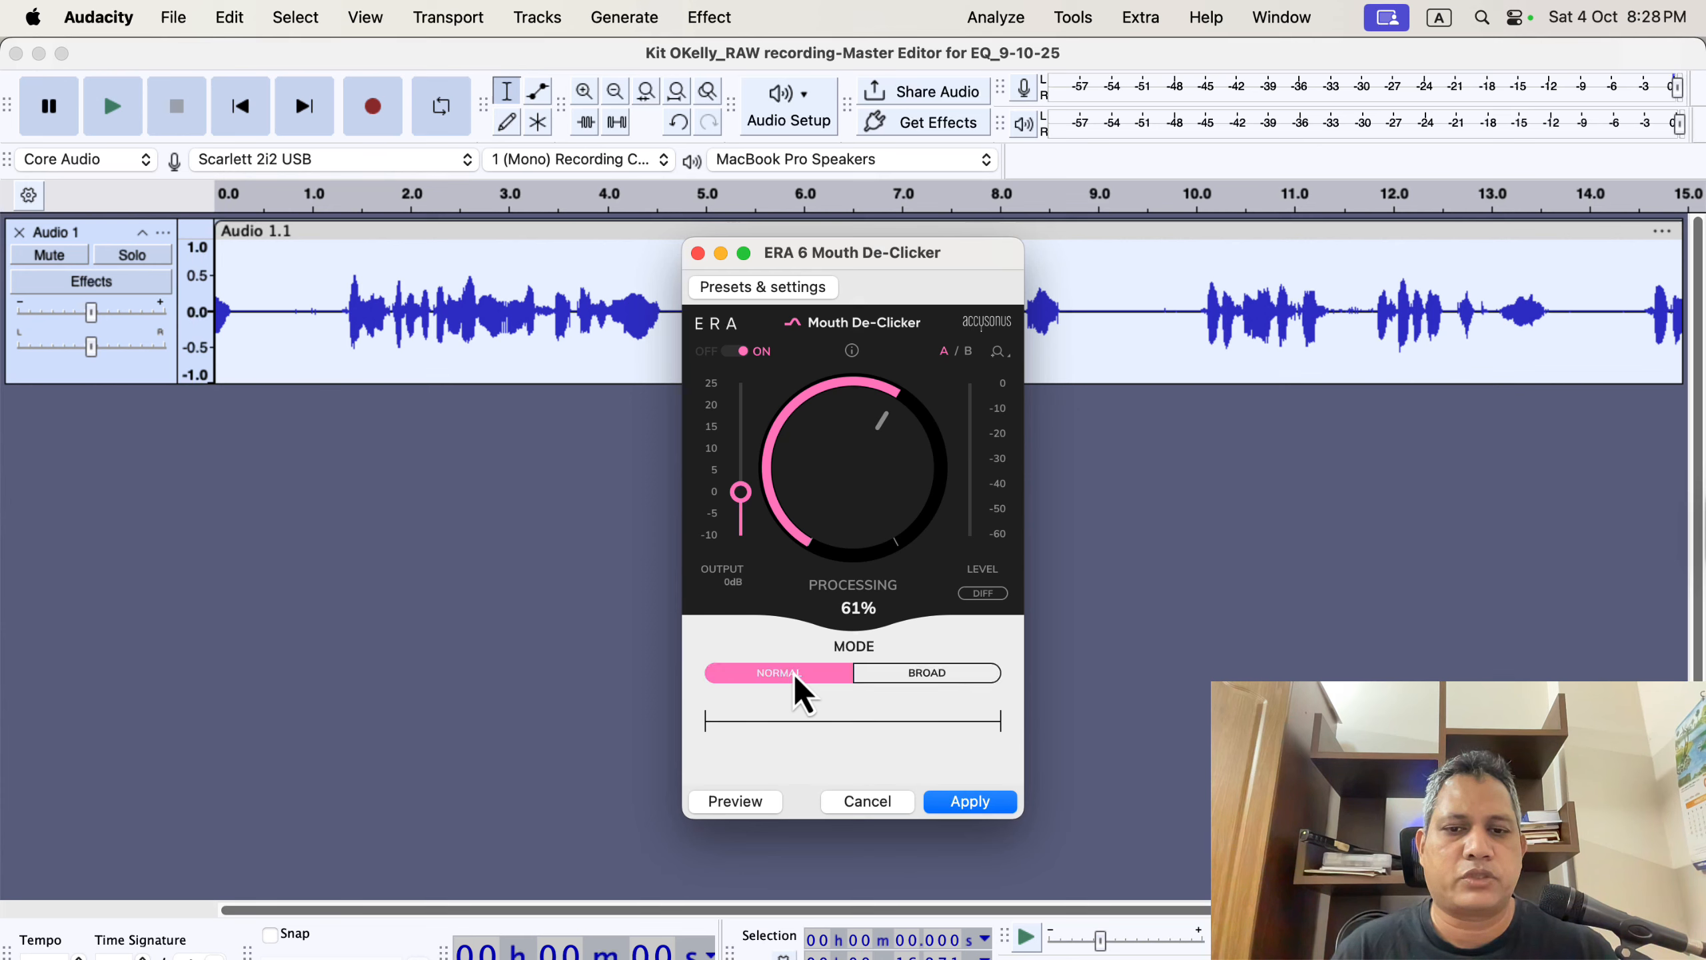
click(884, 677)
mouse_move(857, 447)
mouse_down()
mouse_move(891, 484)
mouse_move(860, 478)
mouse_up()
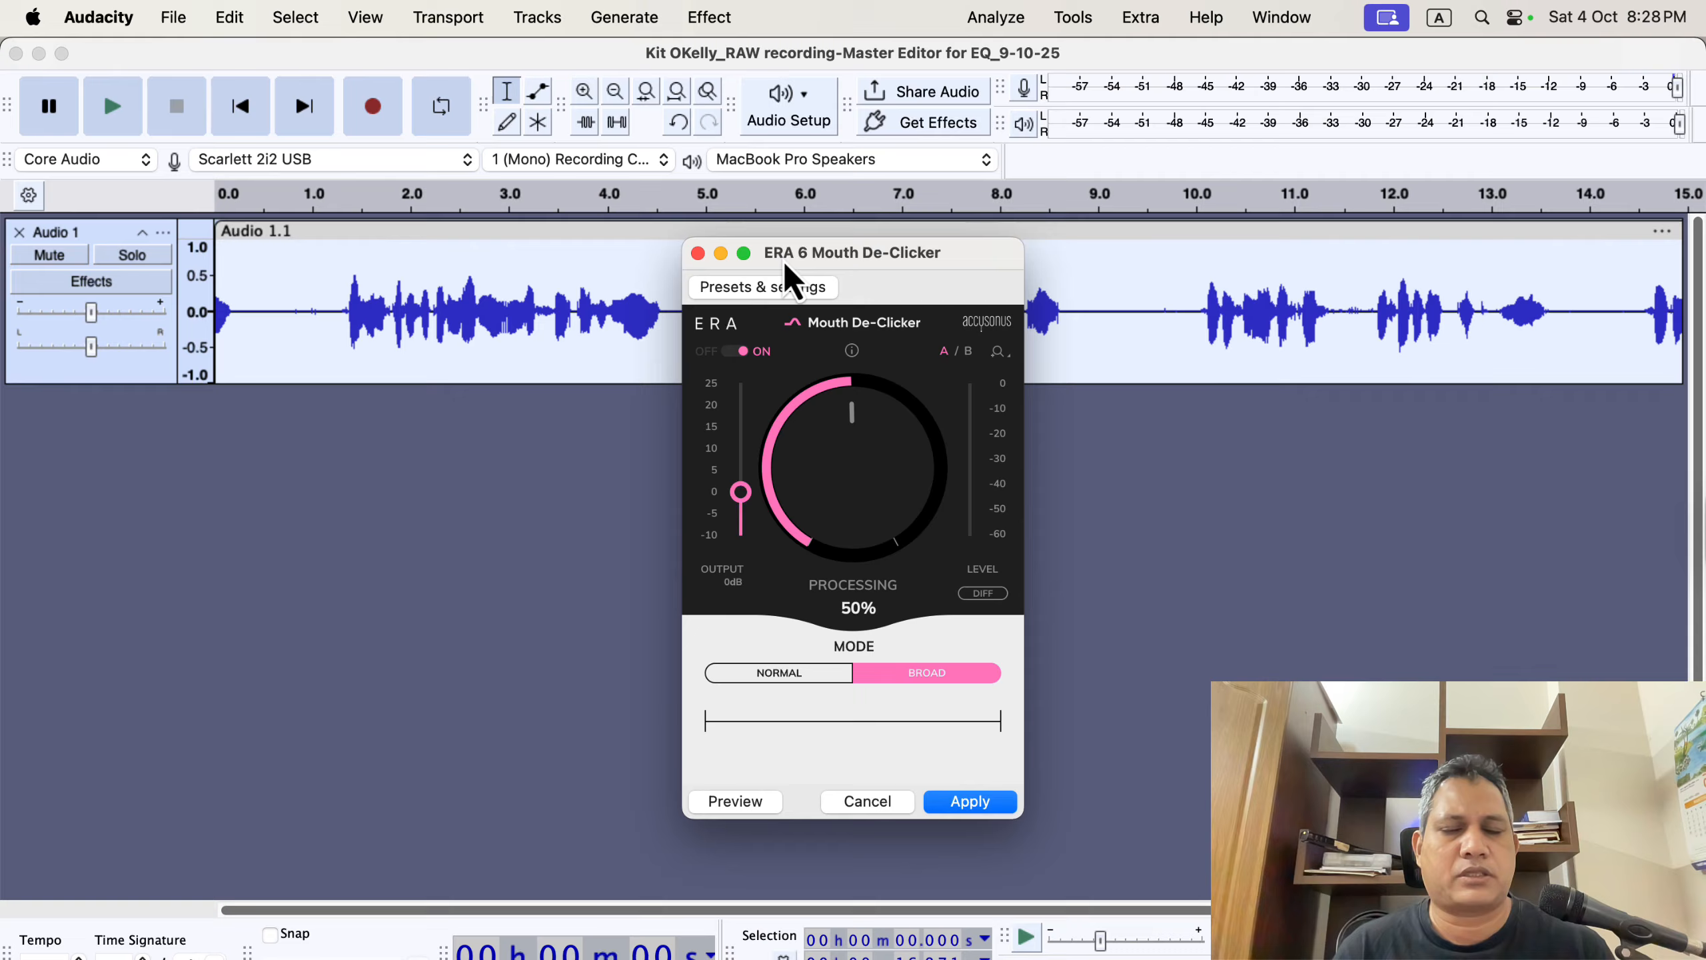
click(698, 253)
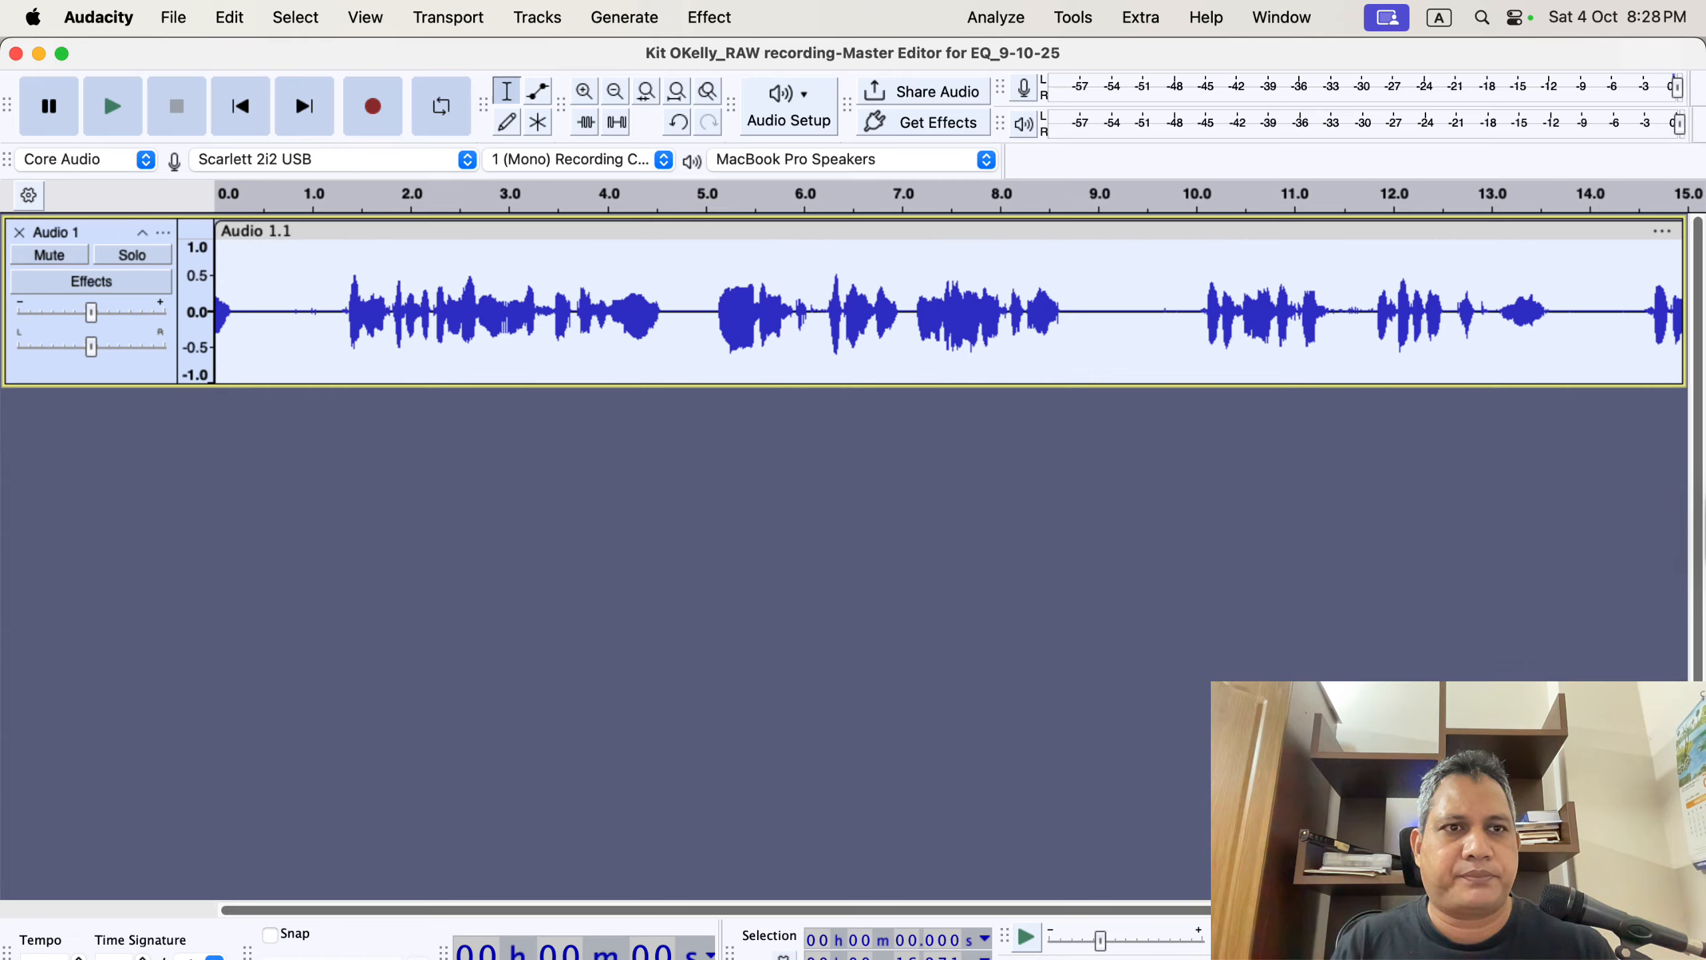
Return to the browser and review the newsletter's list of workshop topics.
click(1131, 956)
scroll(701, 480, up, 2)
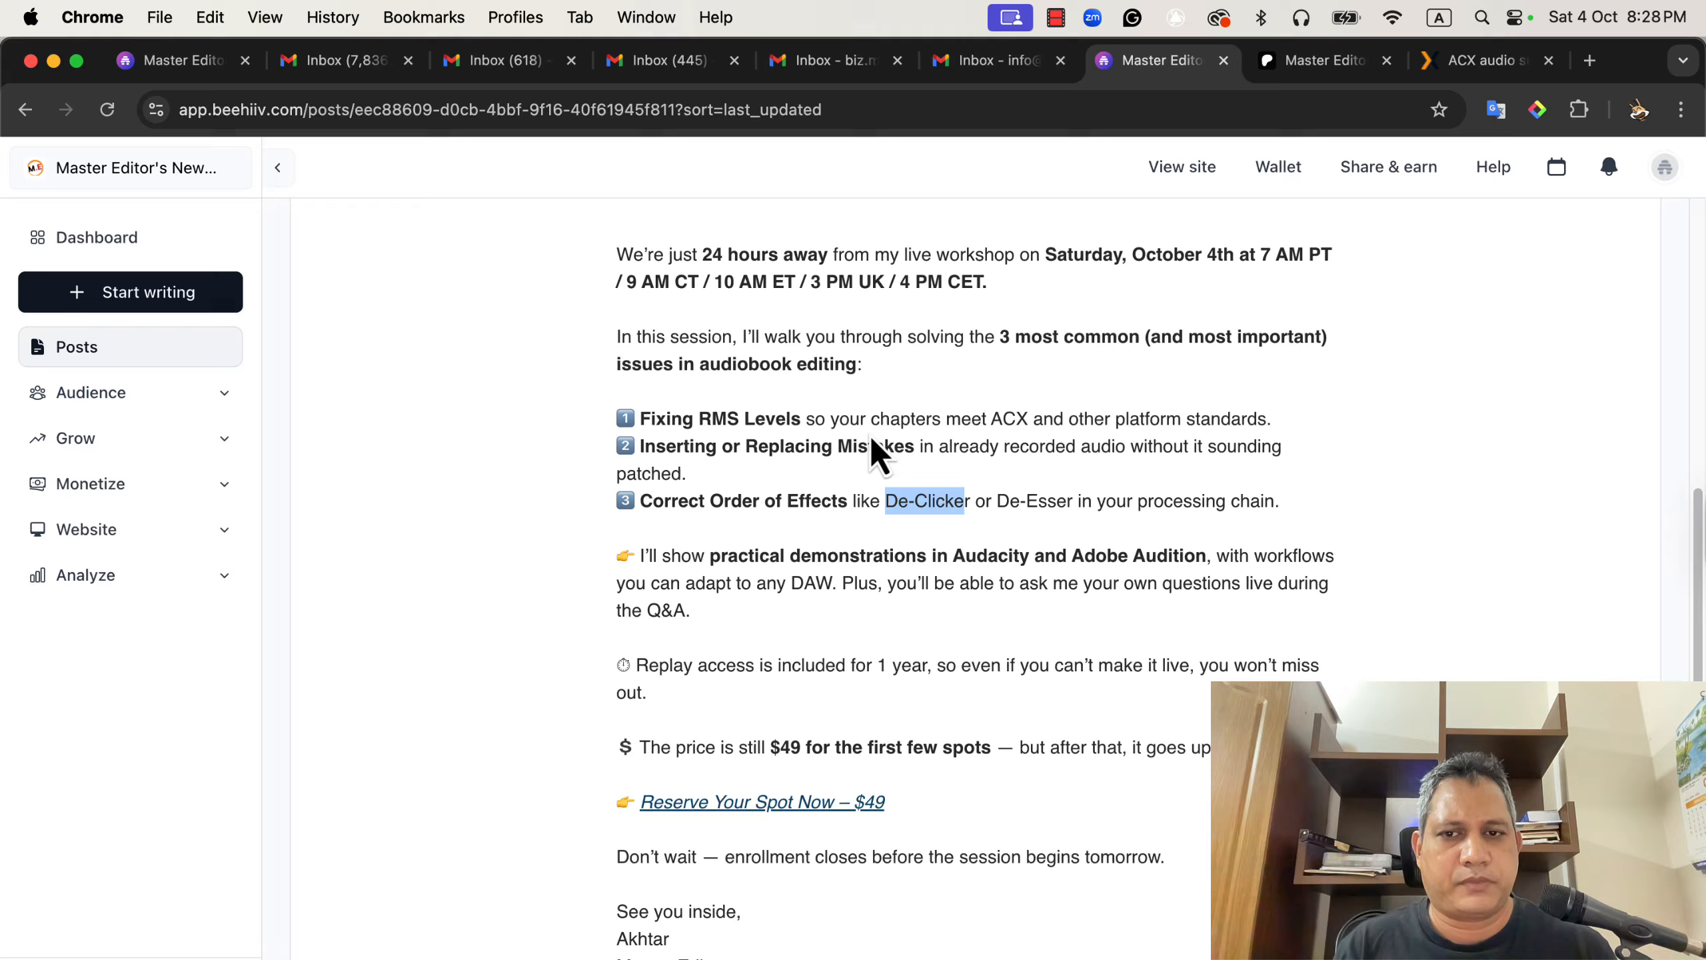
key(super+space)
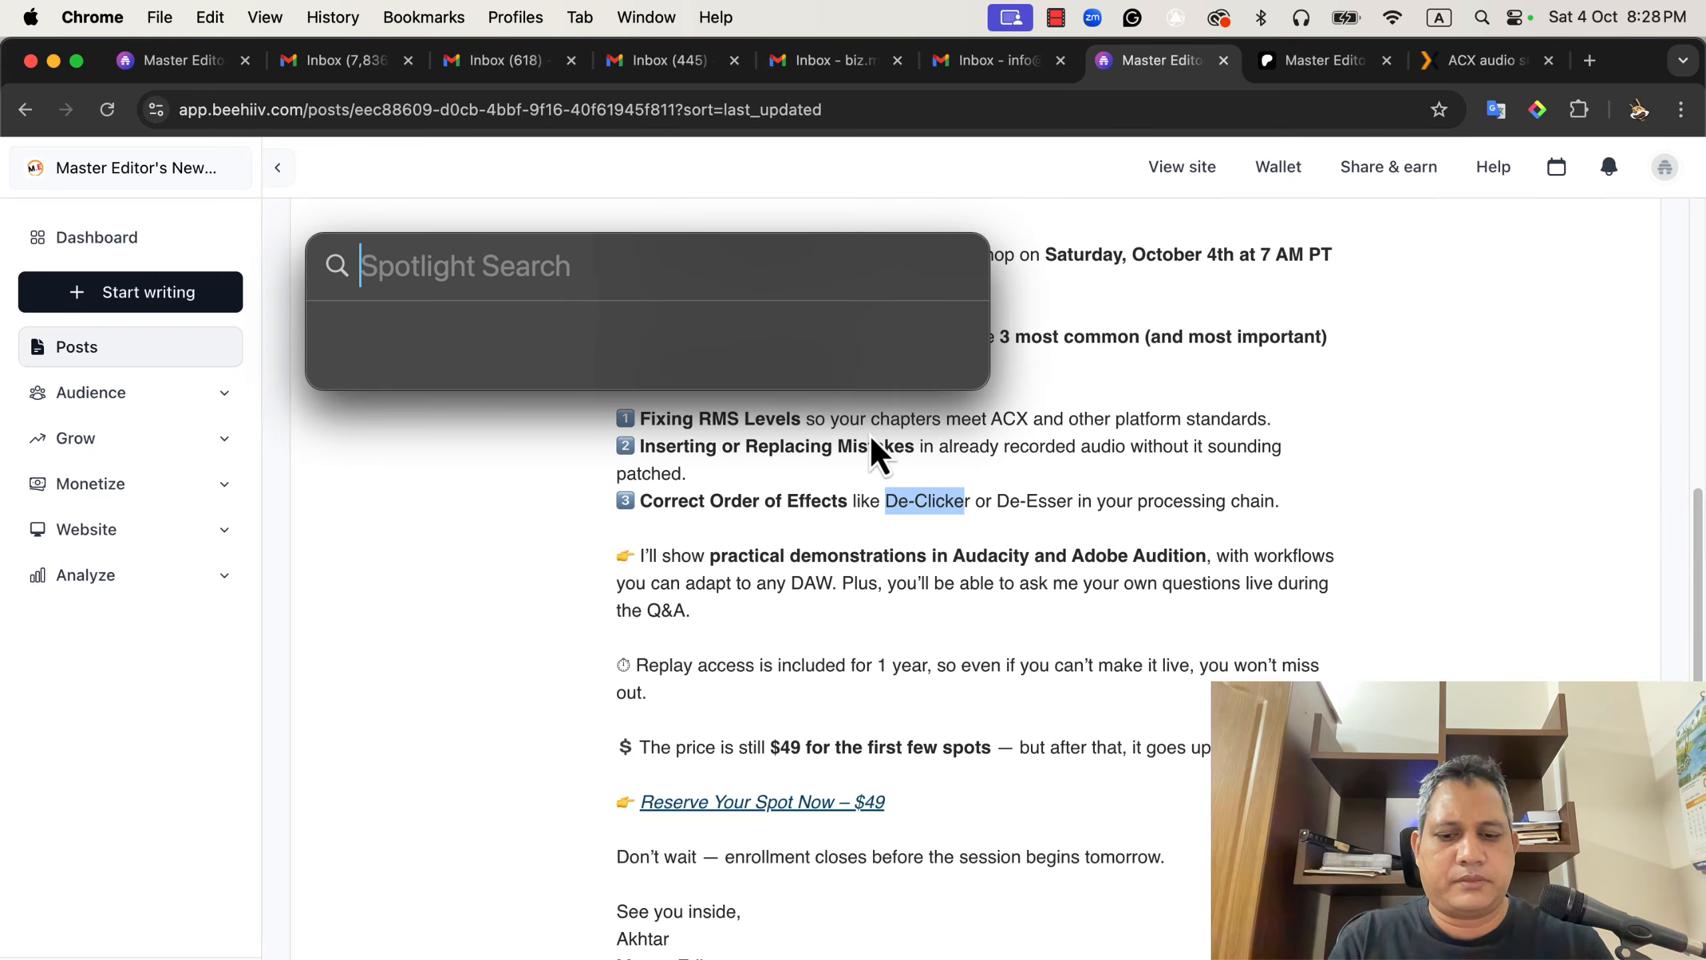
key(Escape)
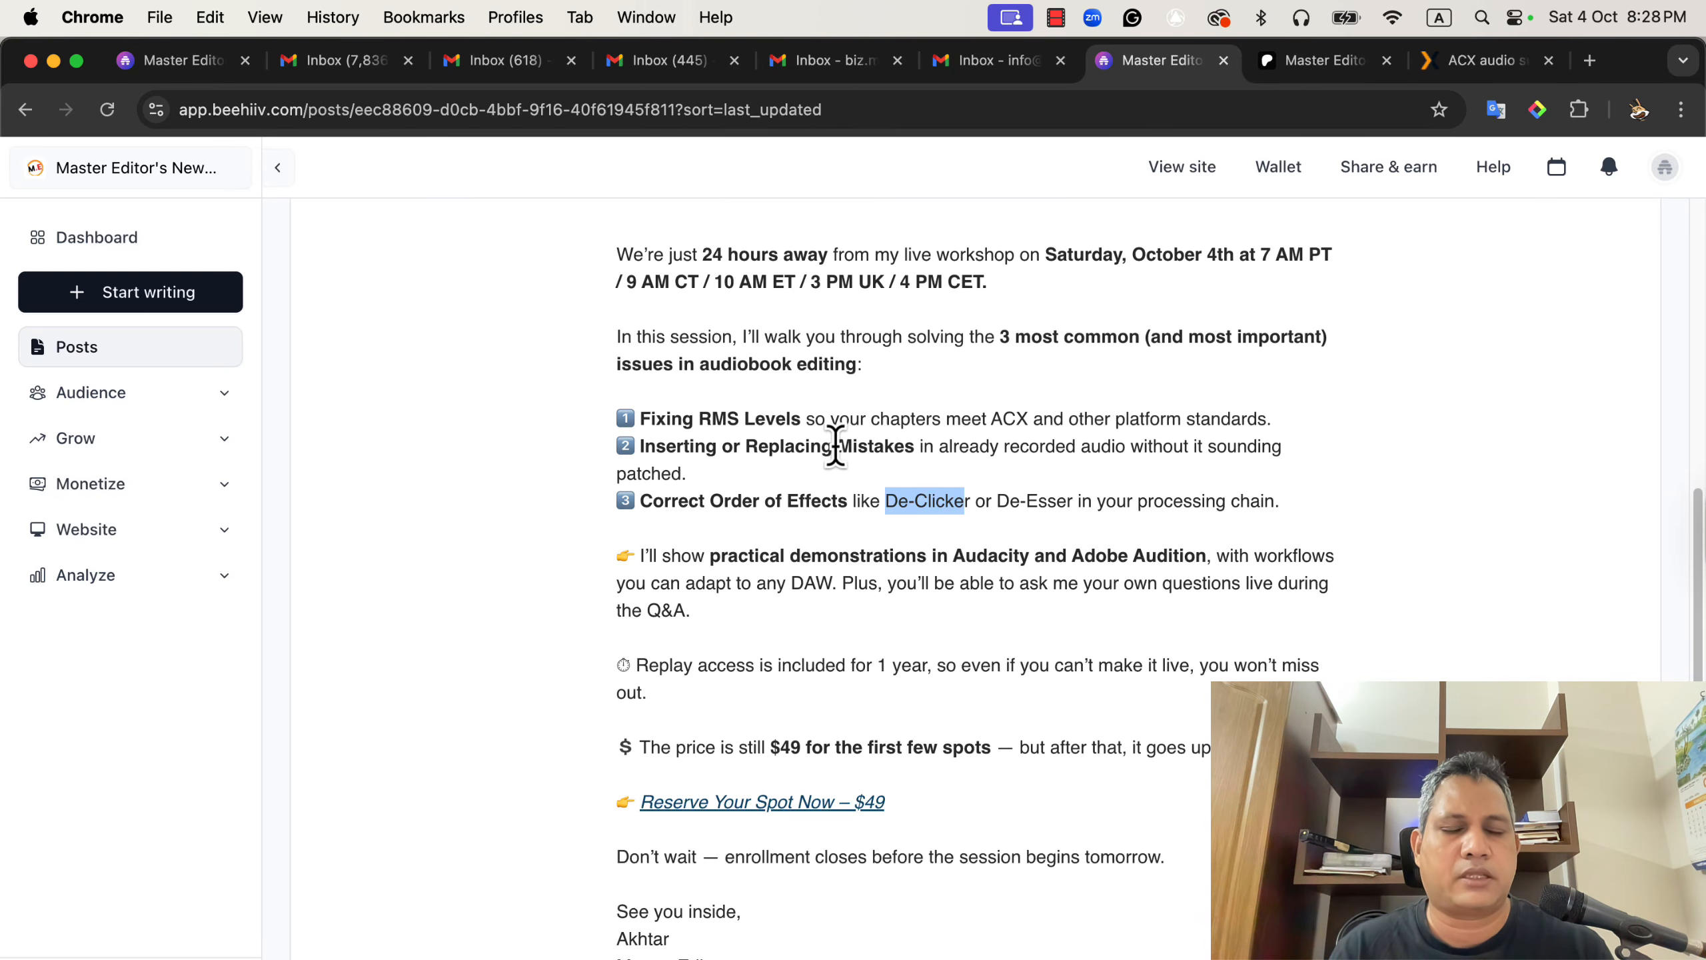
Open the Patreon shop page and load its address in a new Incognito window to view it as a visitor.
click(1333, 58)
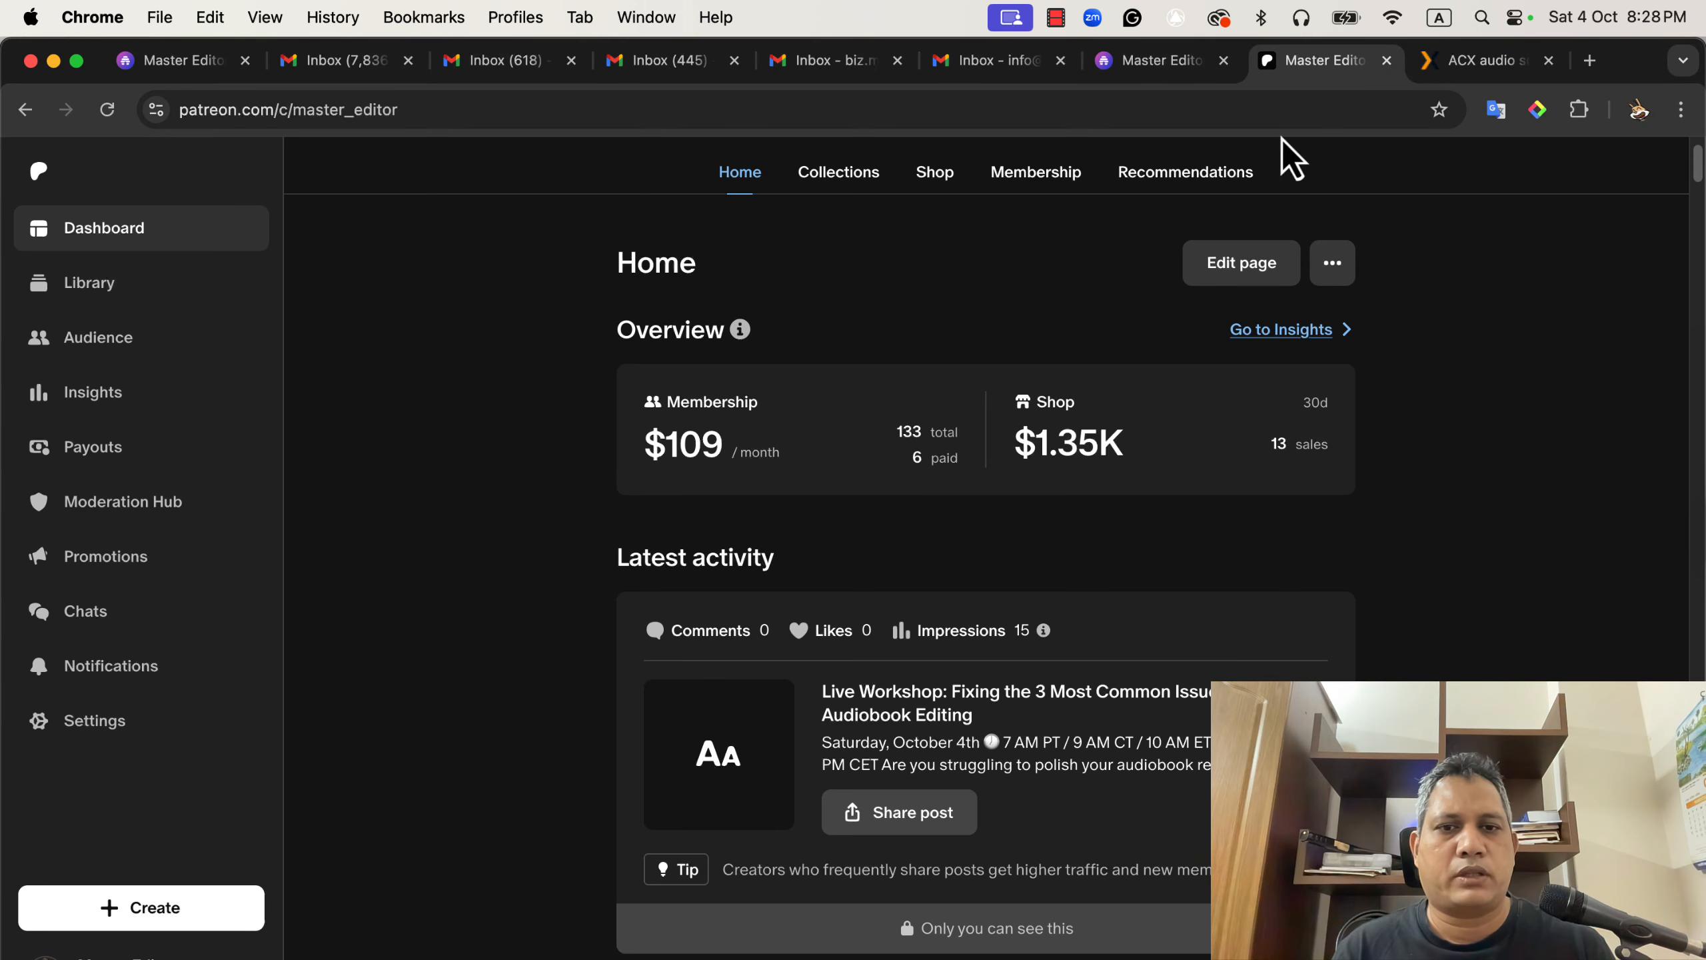
click(934, 174)
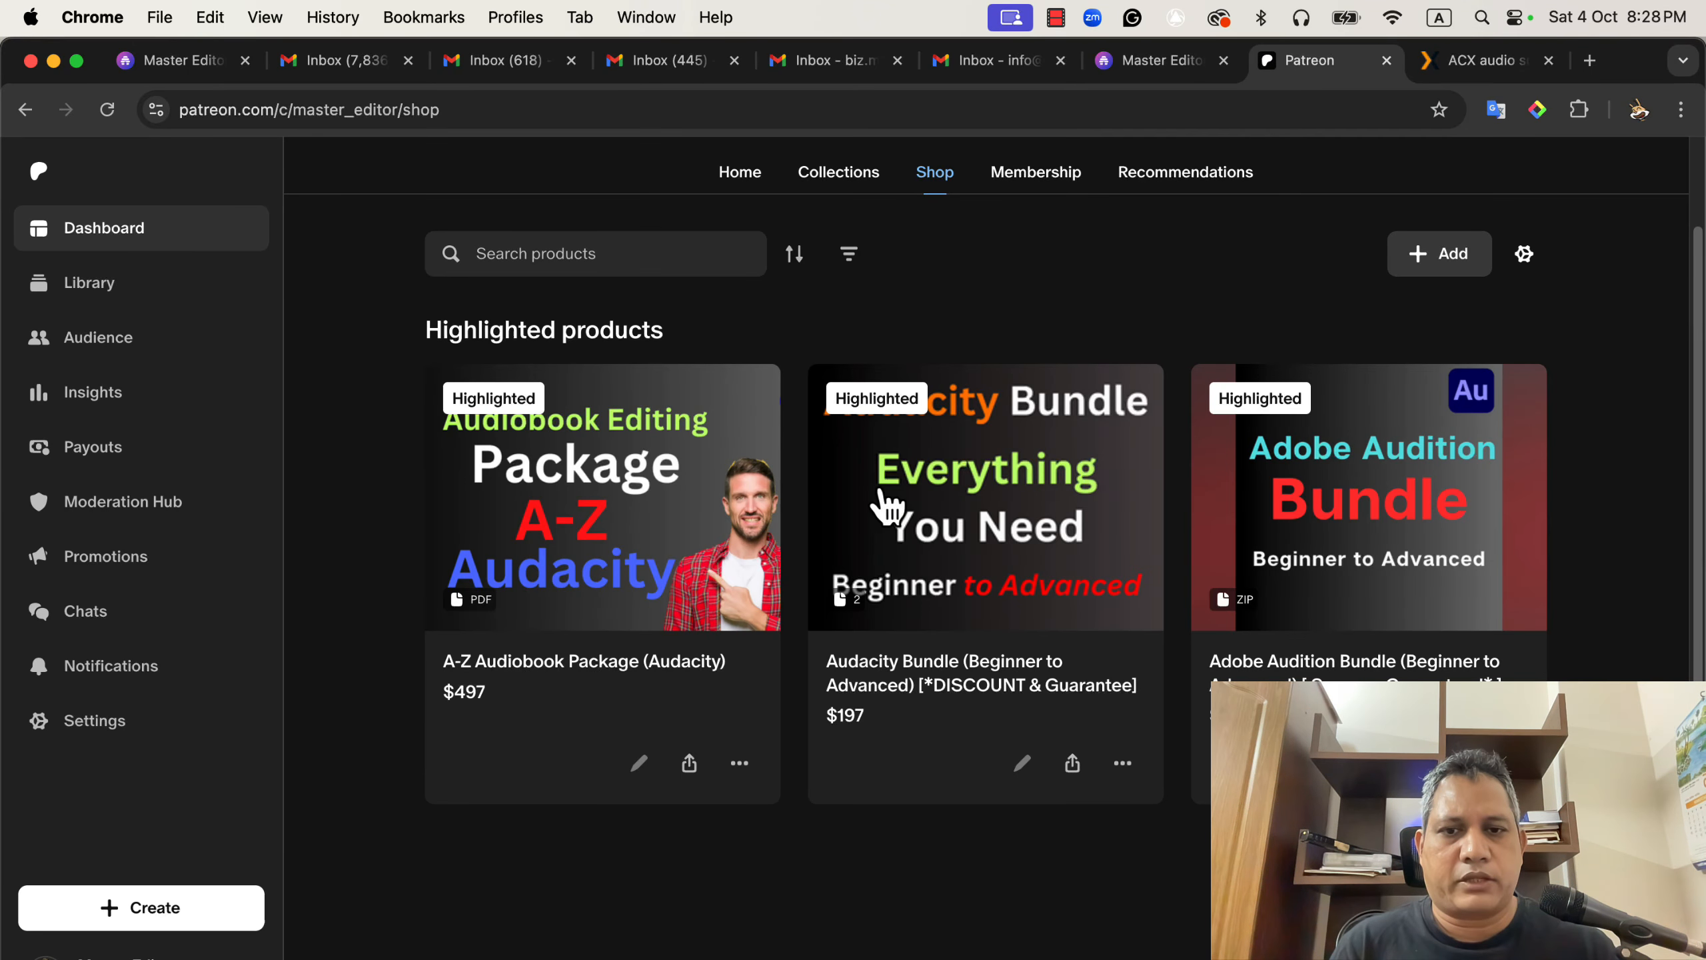
click(723, 121)
key(super+c)
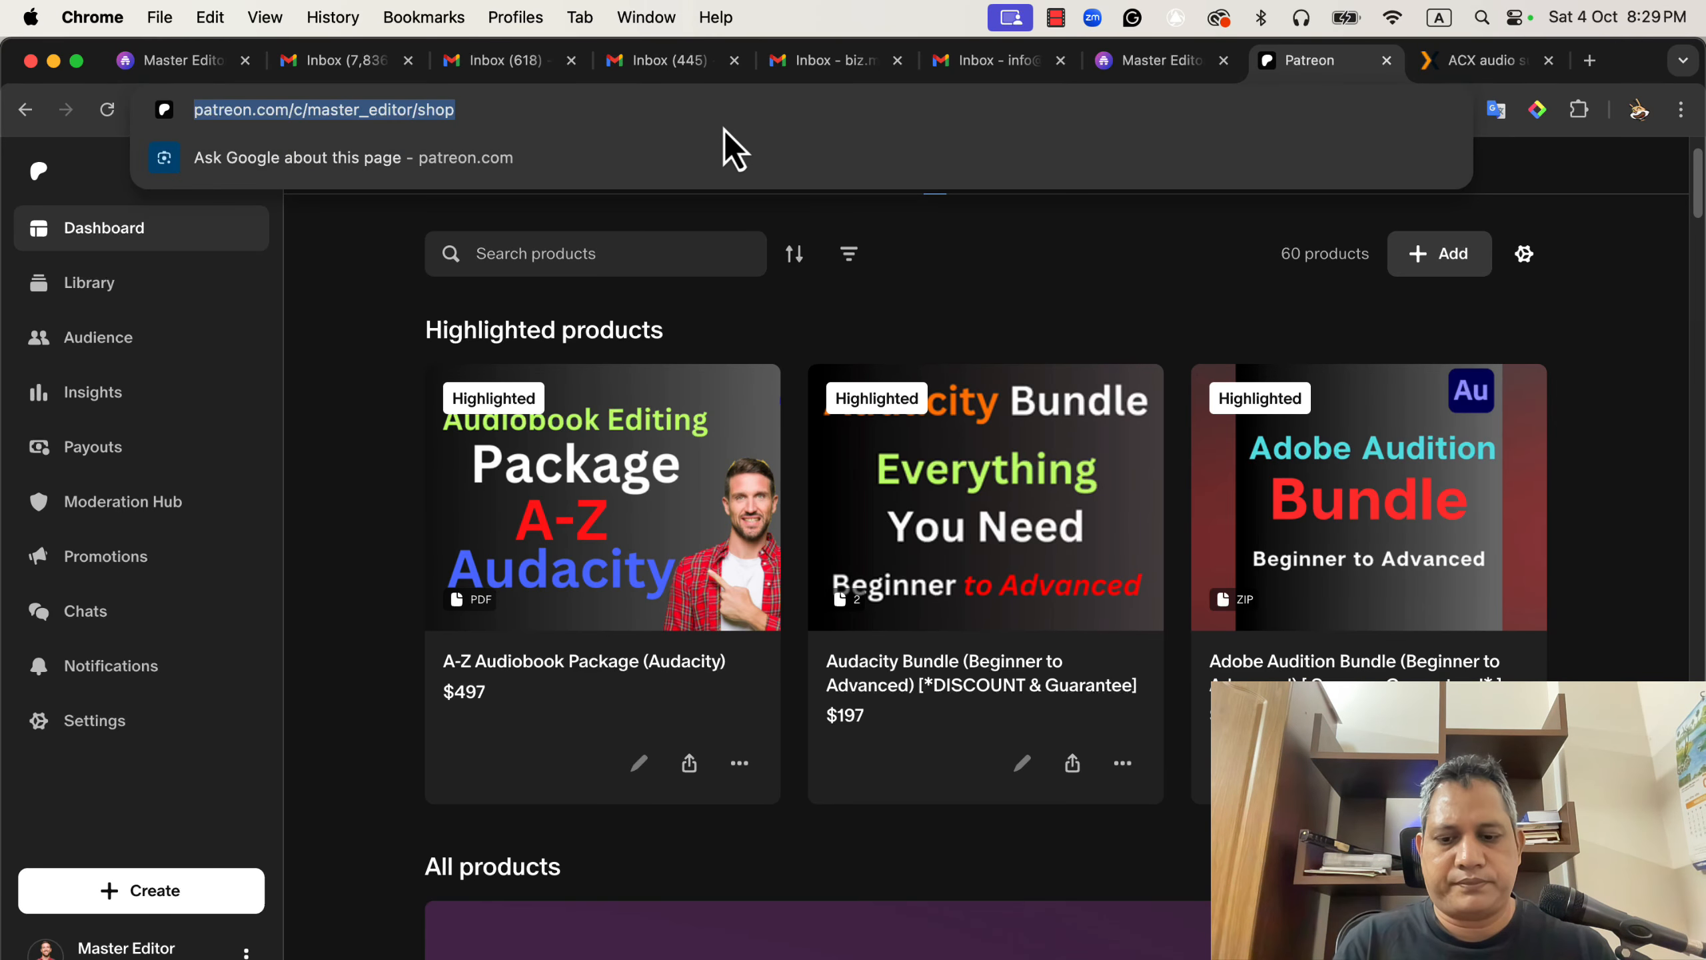
click(1681, 109)
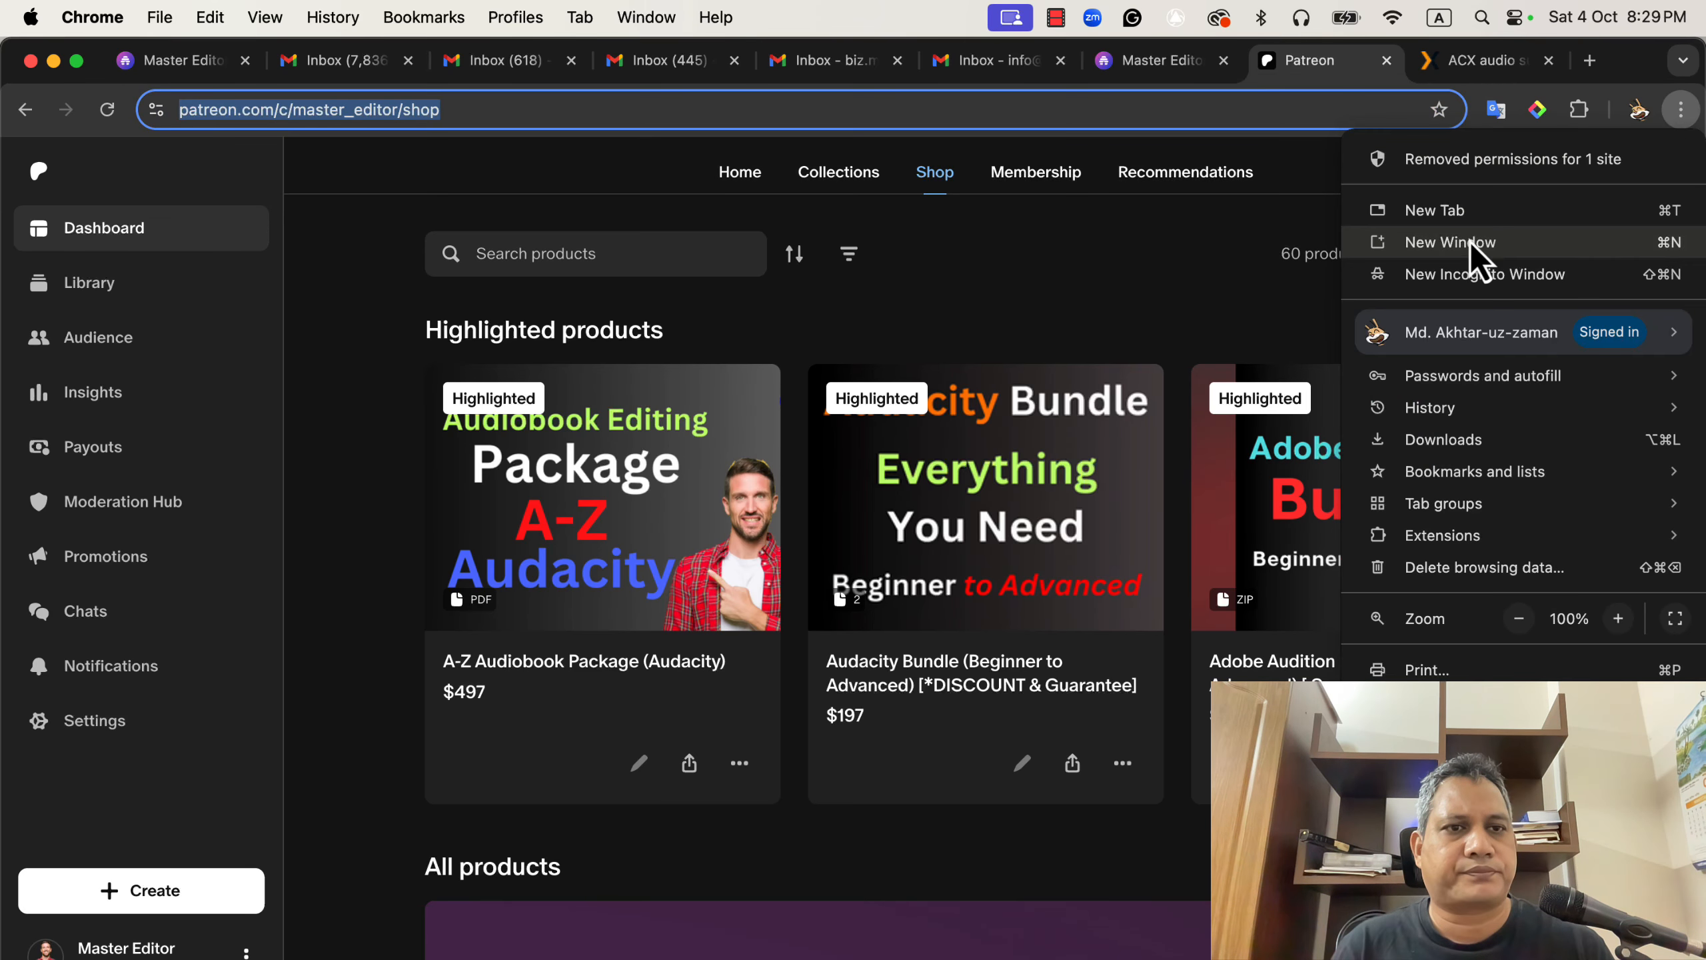
click(1458, 274)
key(super+v)
key(super+Return)
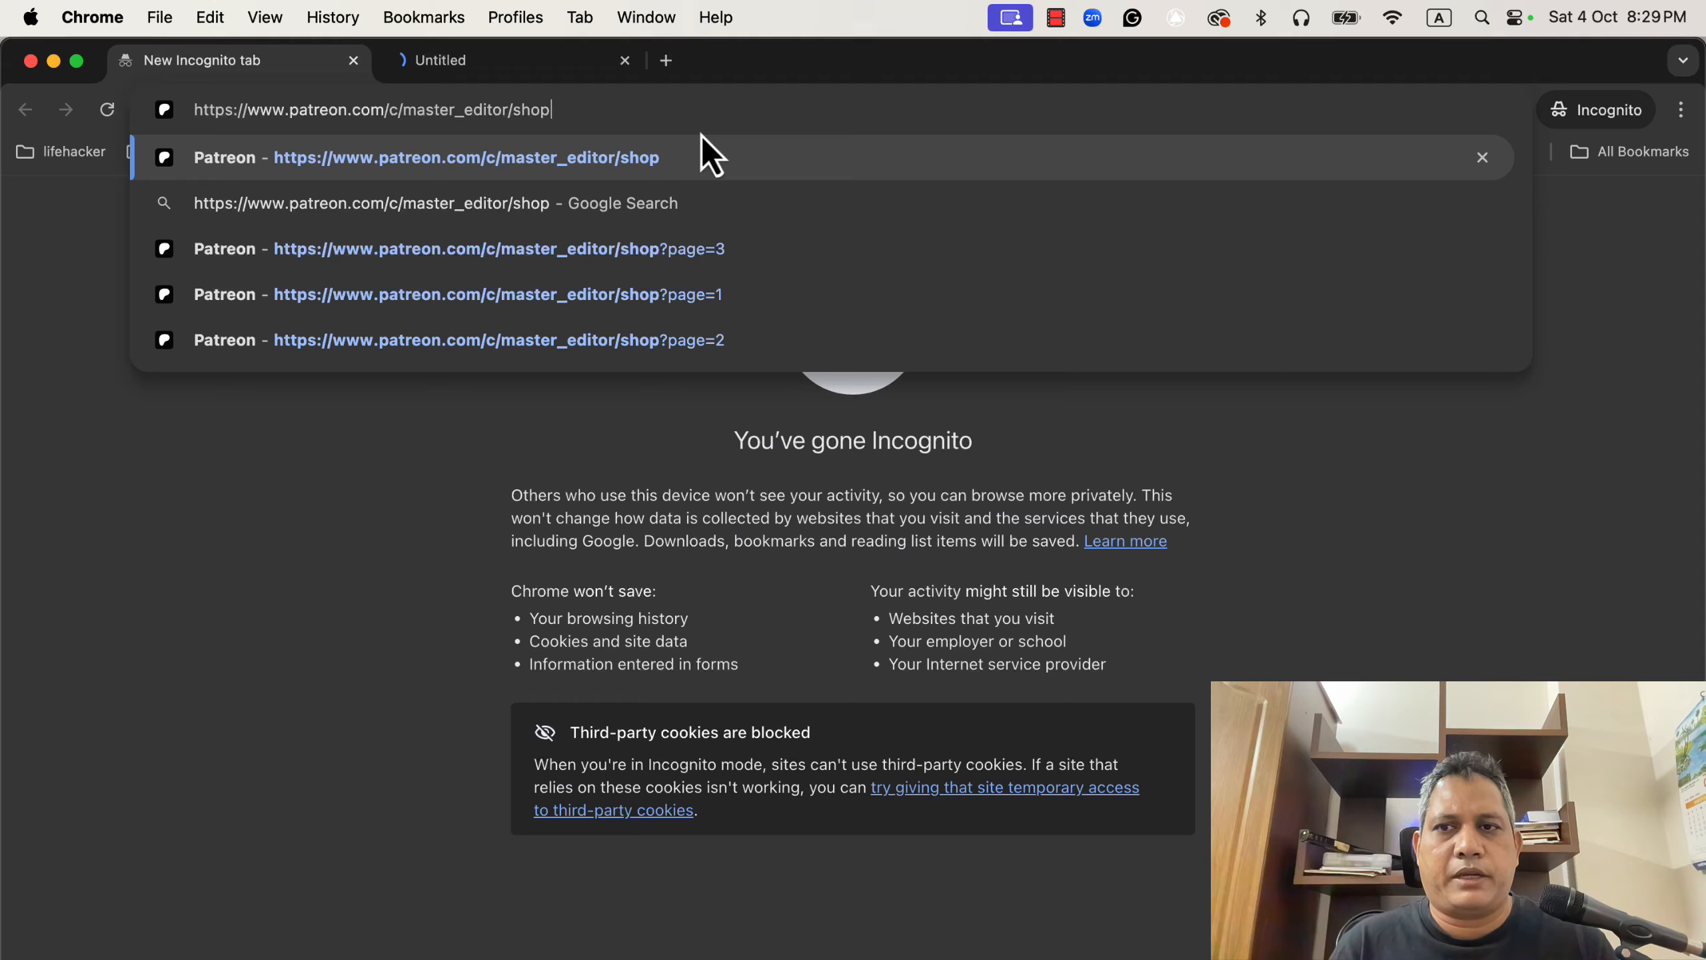
click(522, 68)
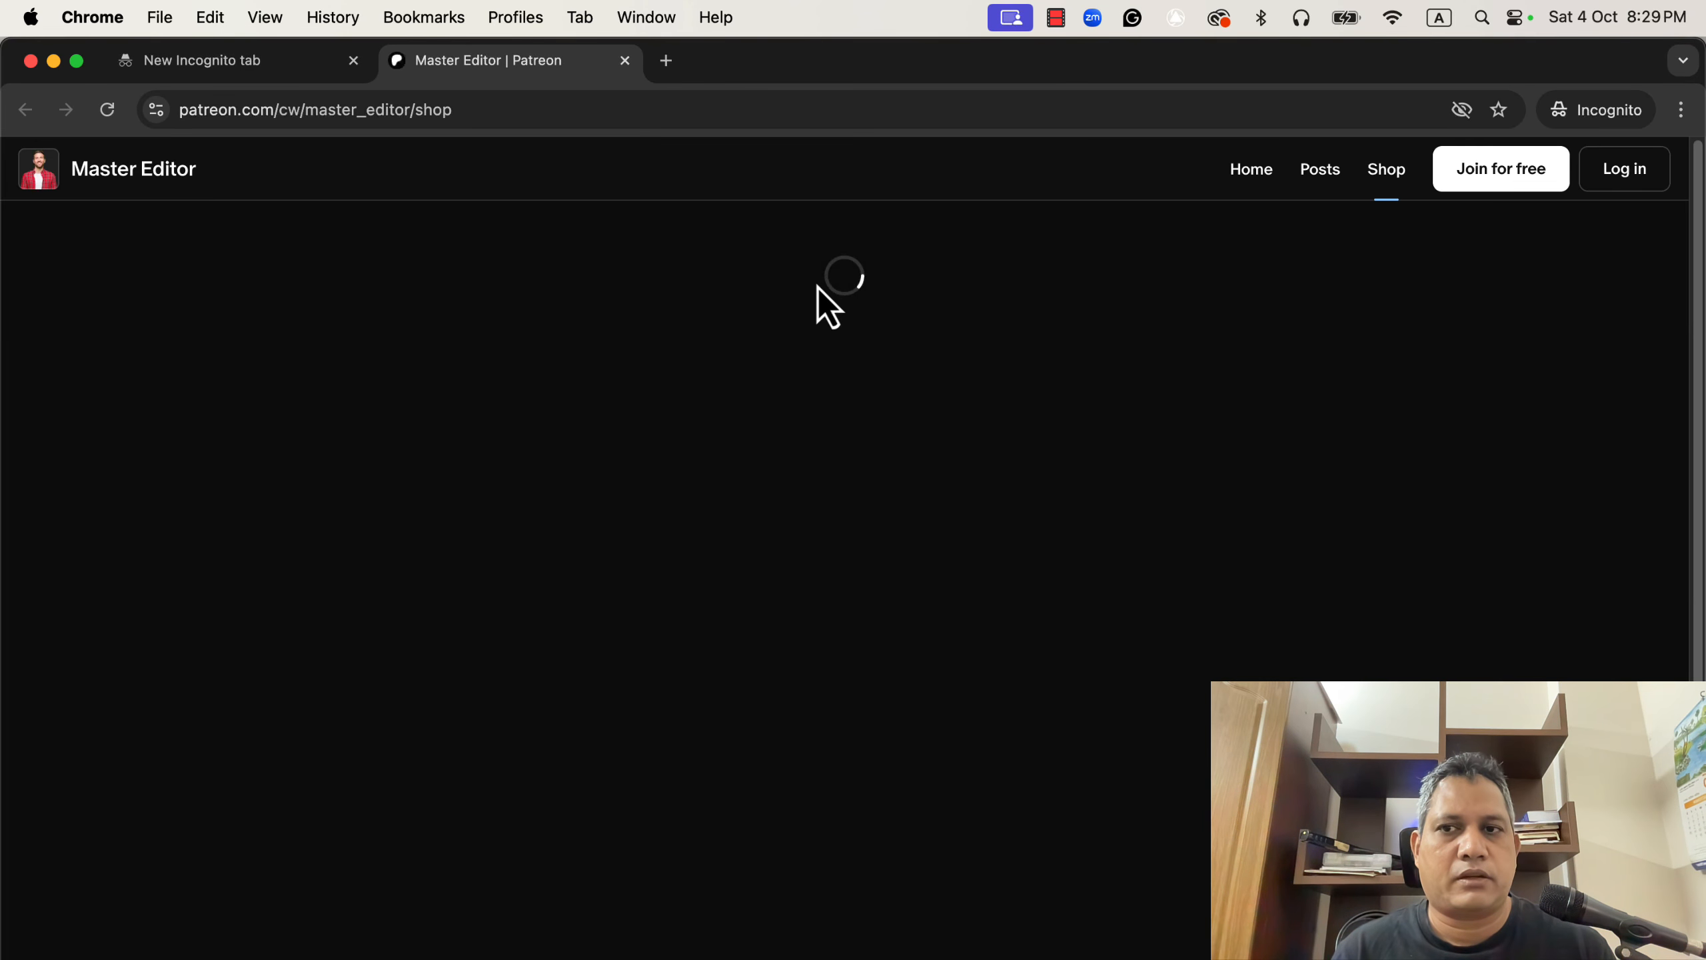
Open the ACX Audiobook Editing Consulting (5 Calls) product in the shop and read its description.
scroll(847, 478, down, 10)
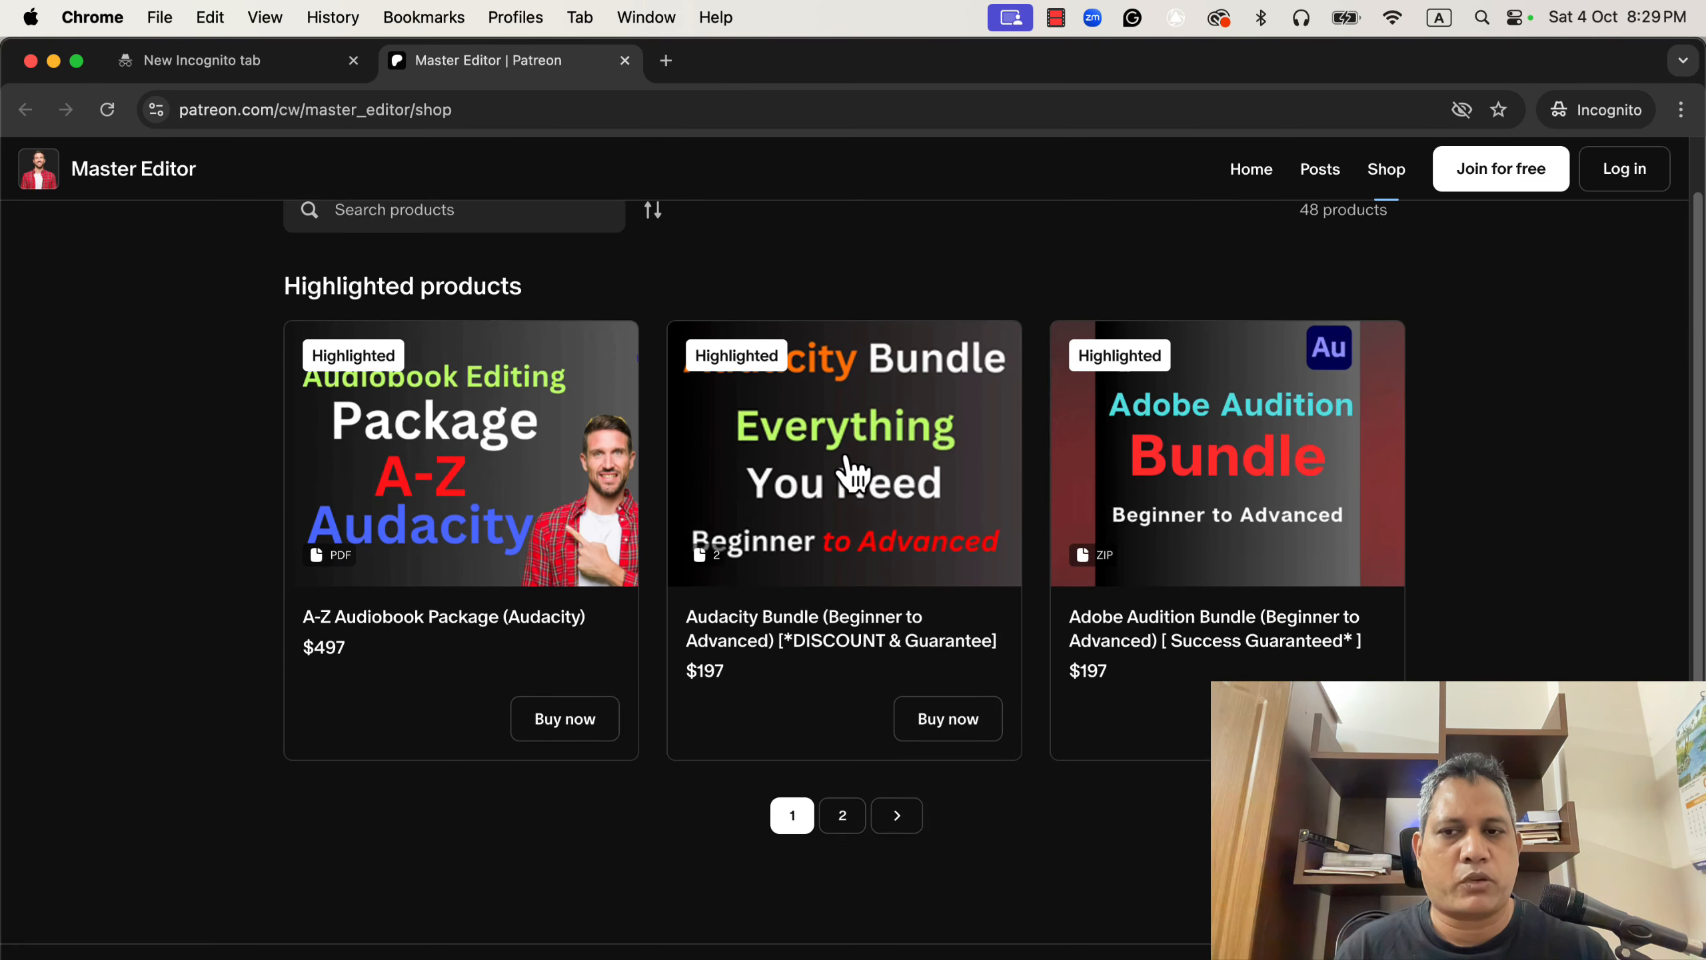
scroll(847, 457, down, 5)
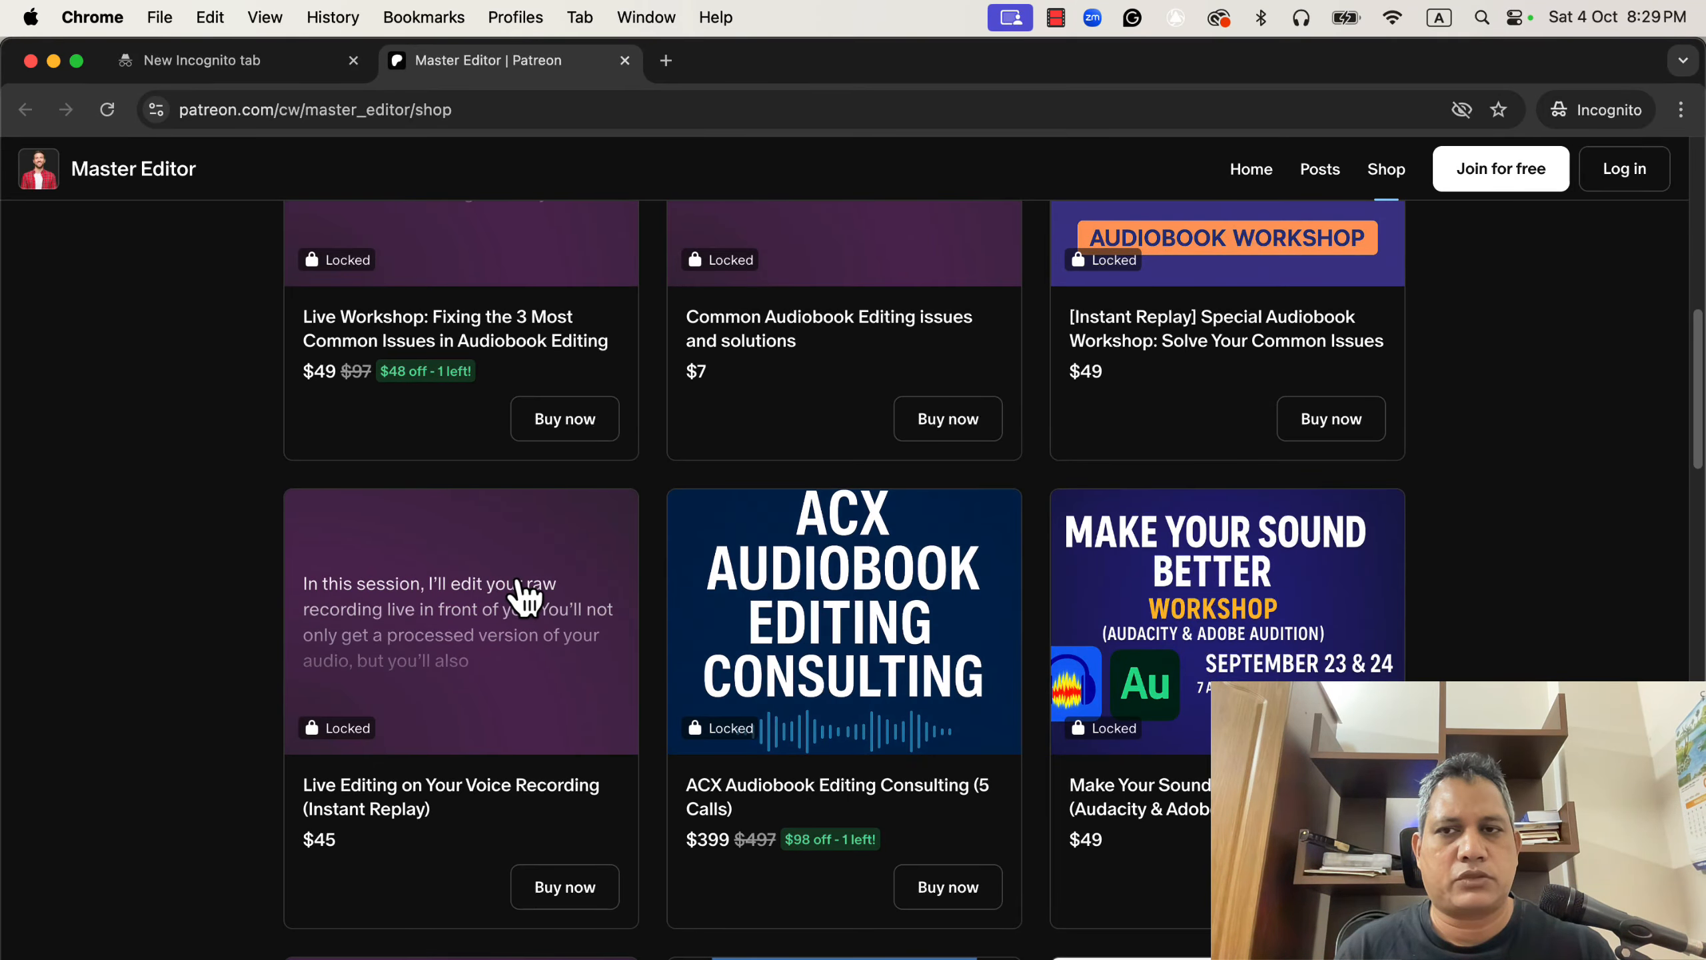
click(840, 793)
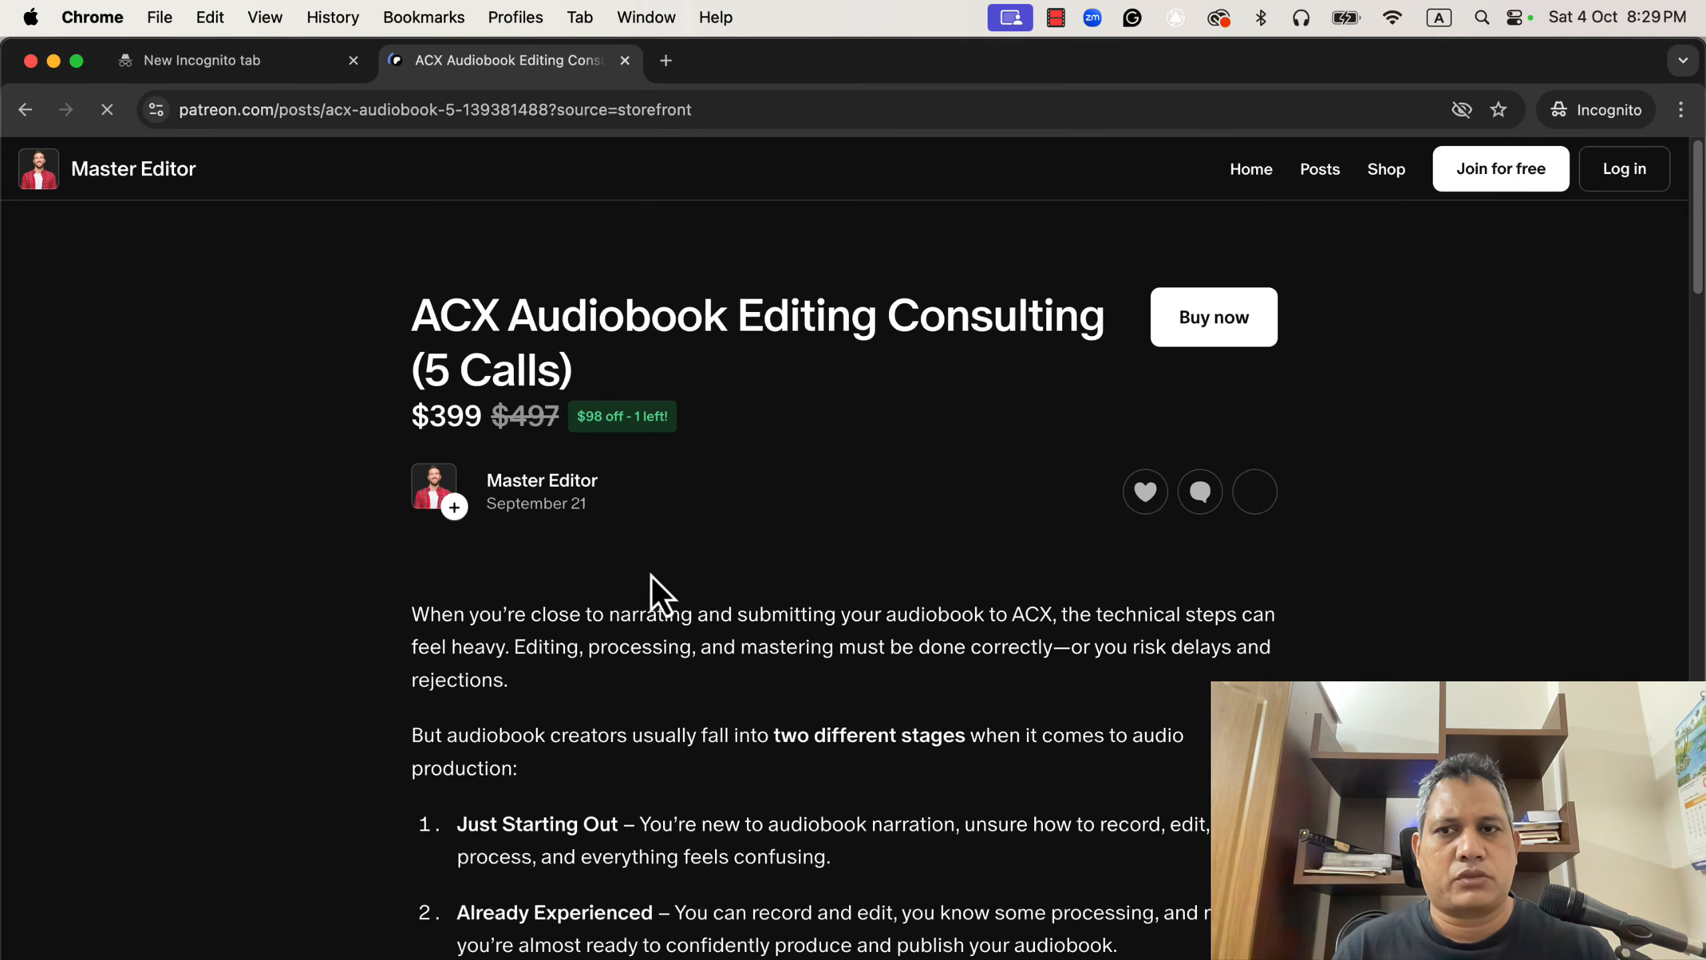
scroll(282, 463, down, 1)
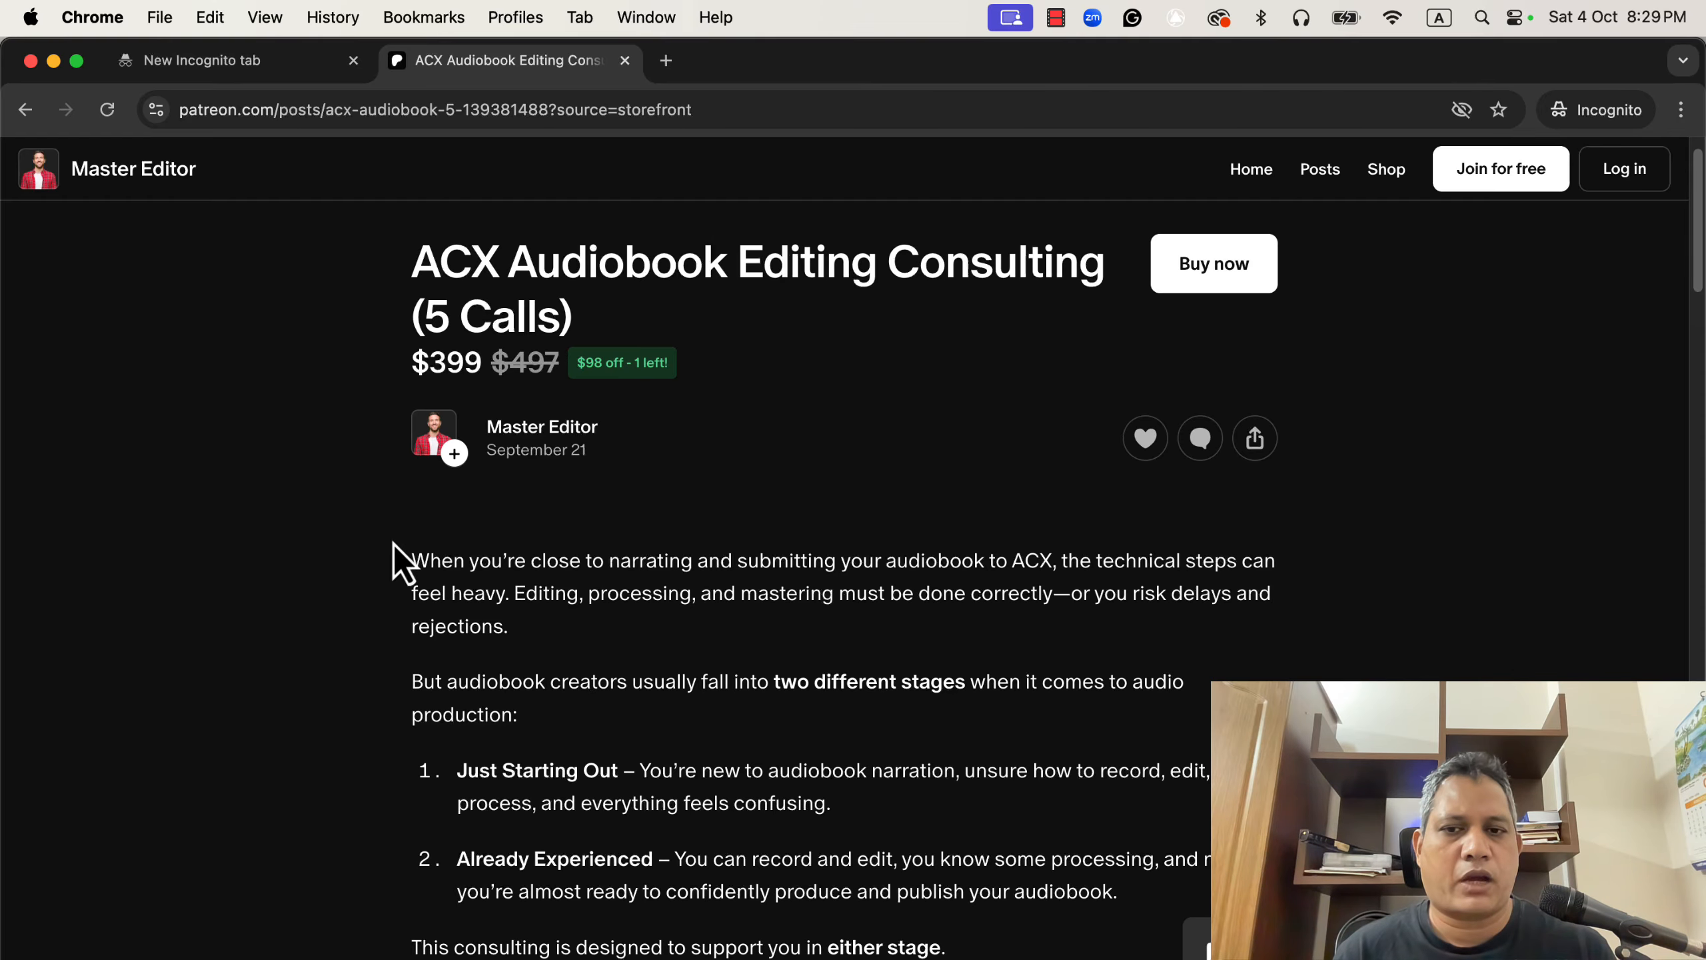
scroll(390, 518, down, 1)
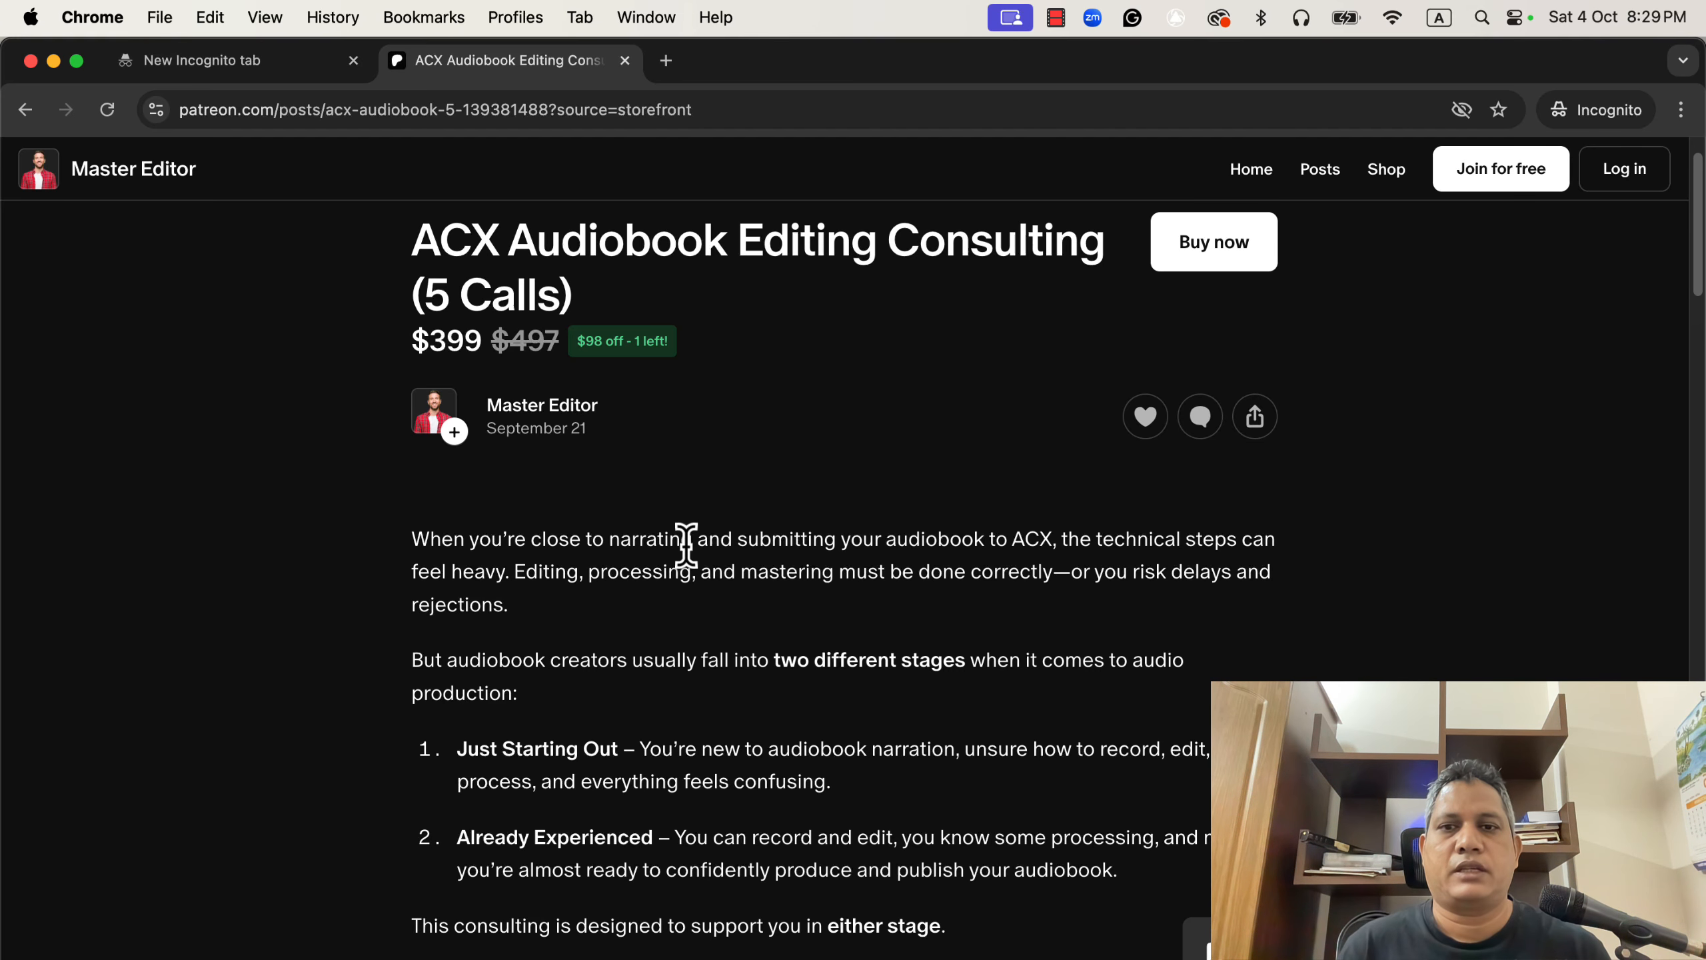
scroll(735, 584, down, 5)
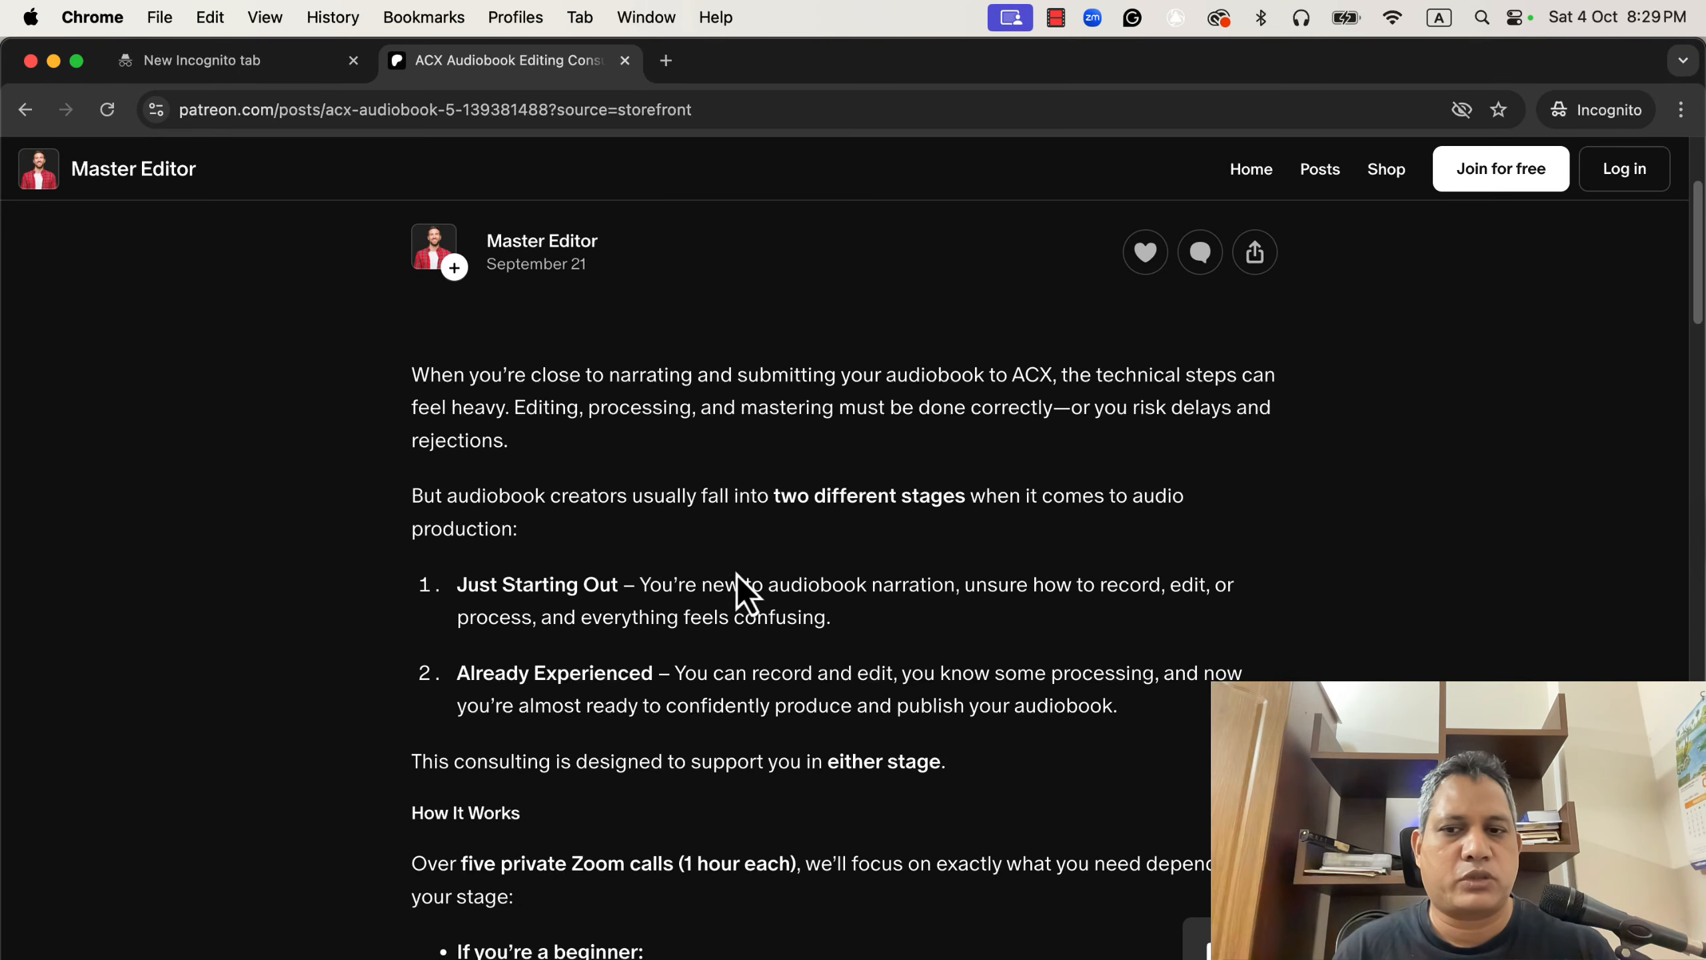
scroll(736, 571, down, 5)
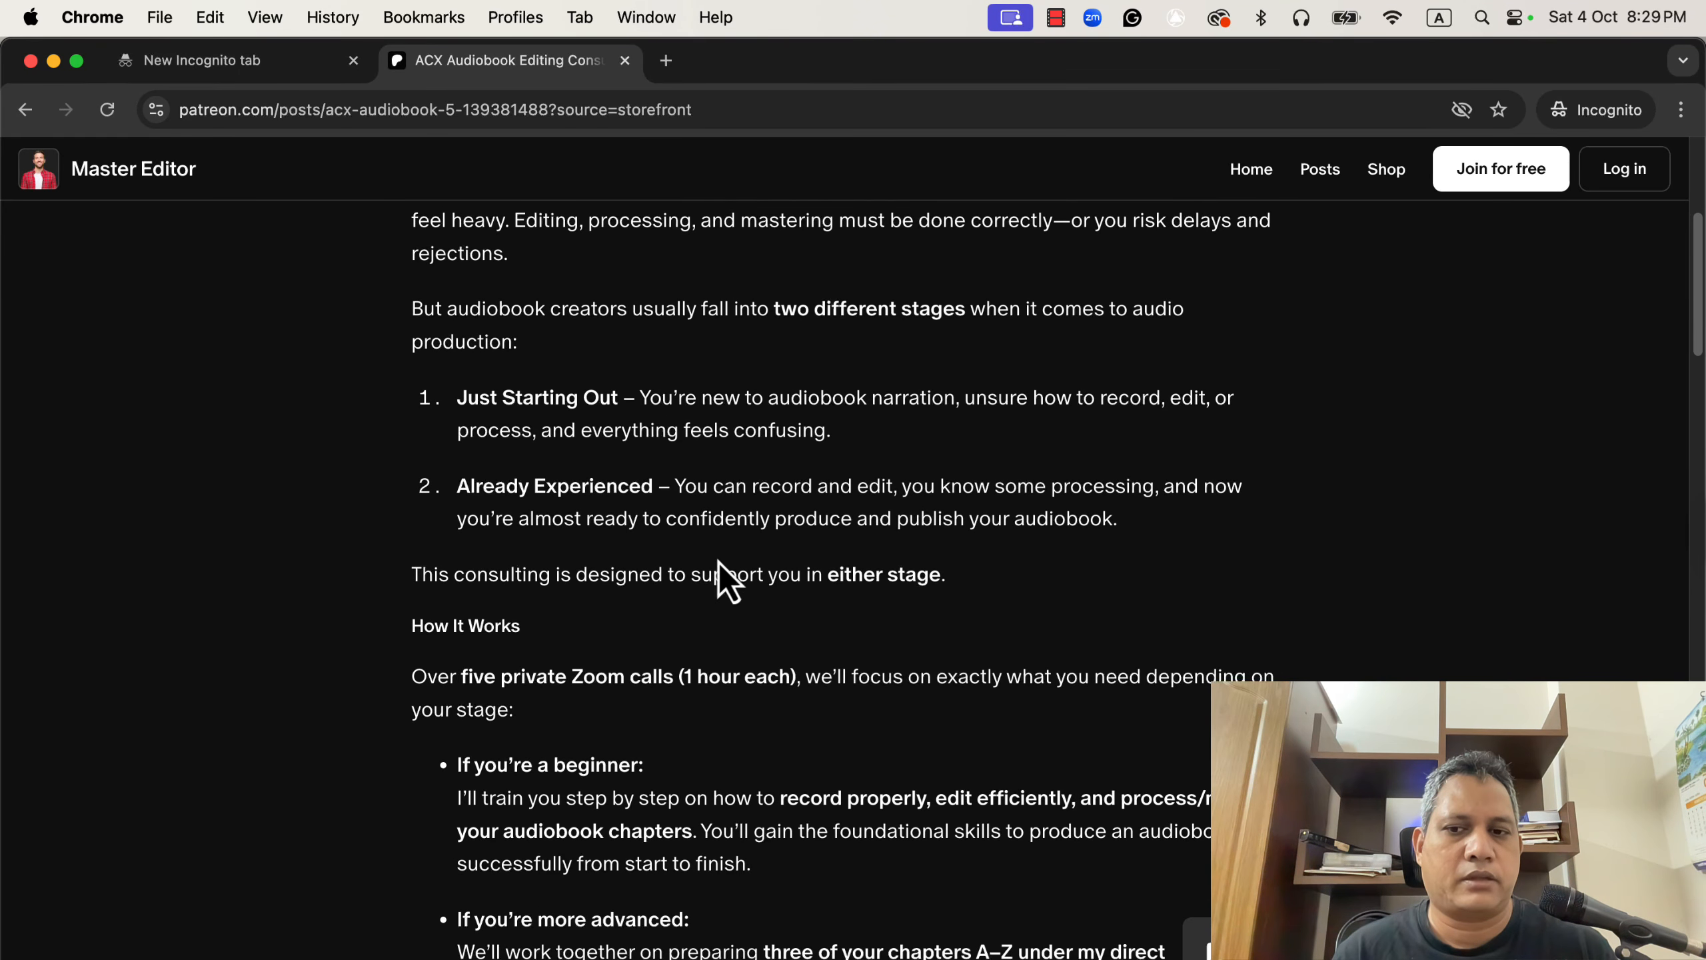
scroll(697, 546, down, 2)
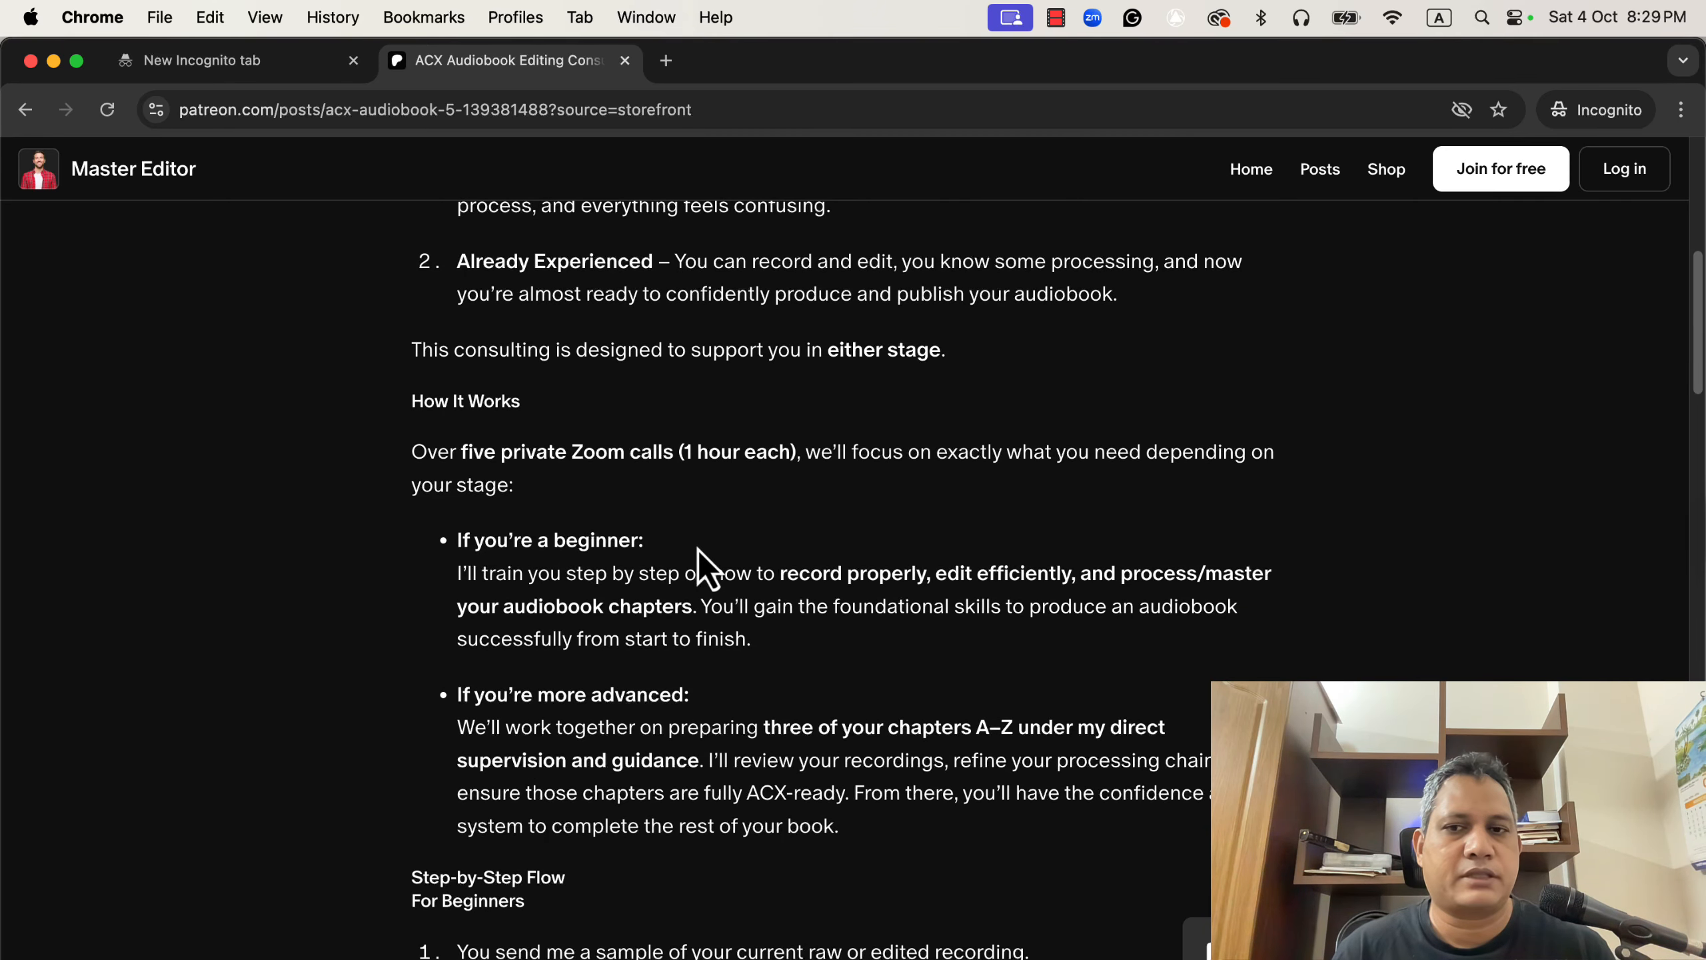
scroll(698, 551, up, 12)
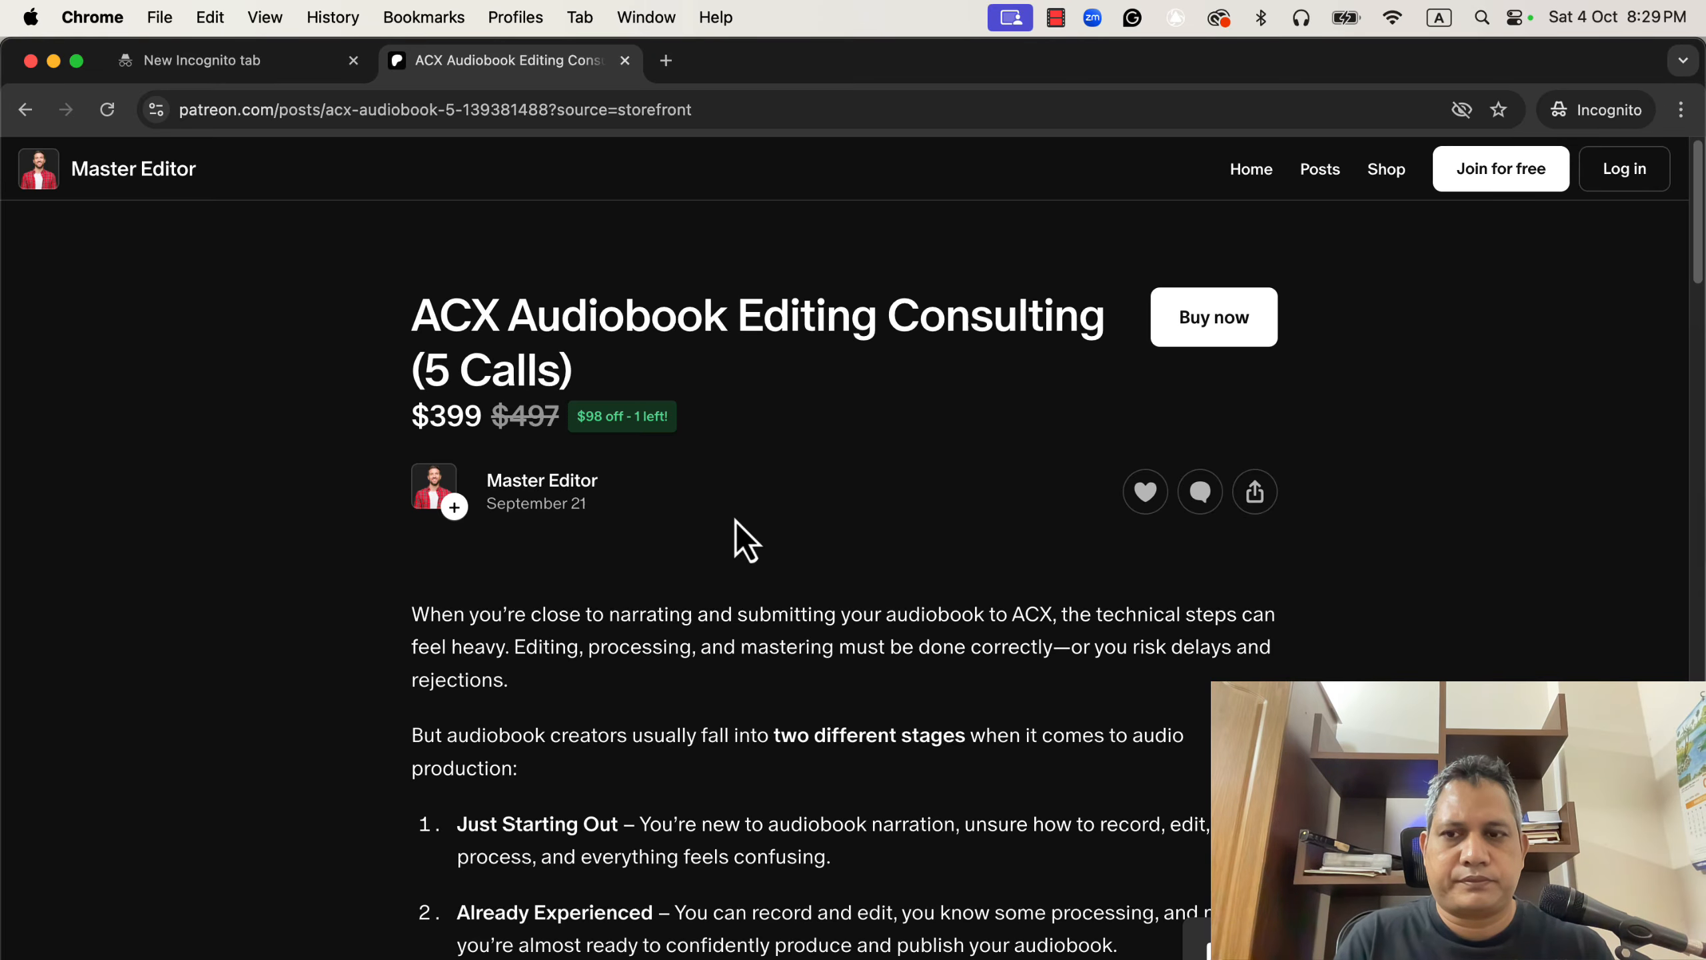
key(super+space)
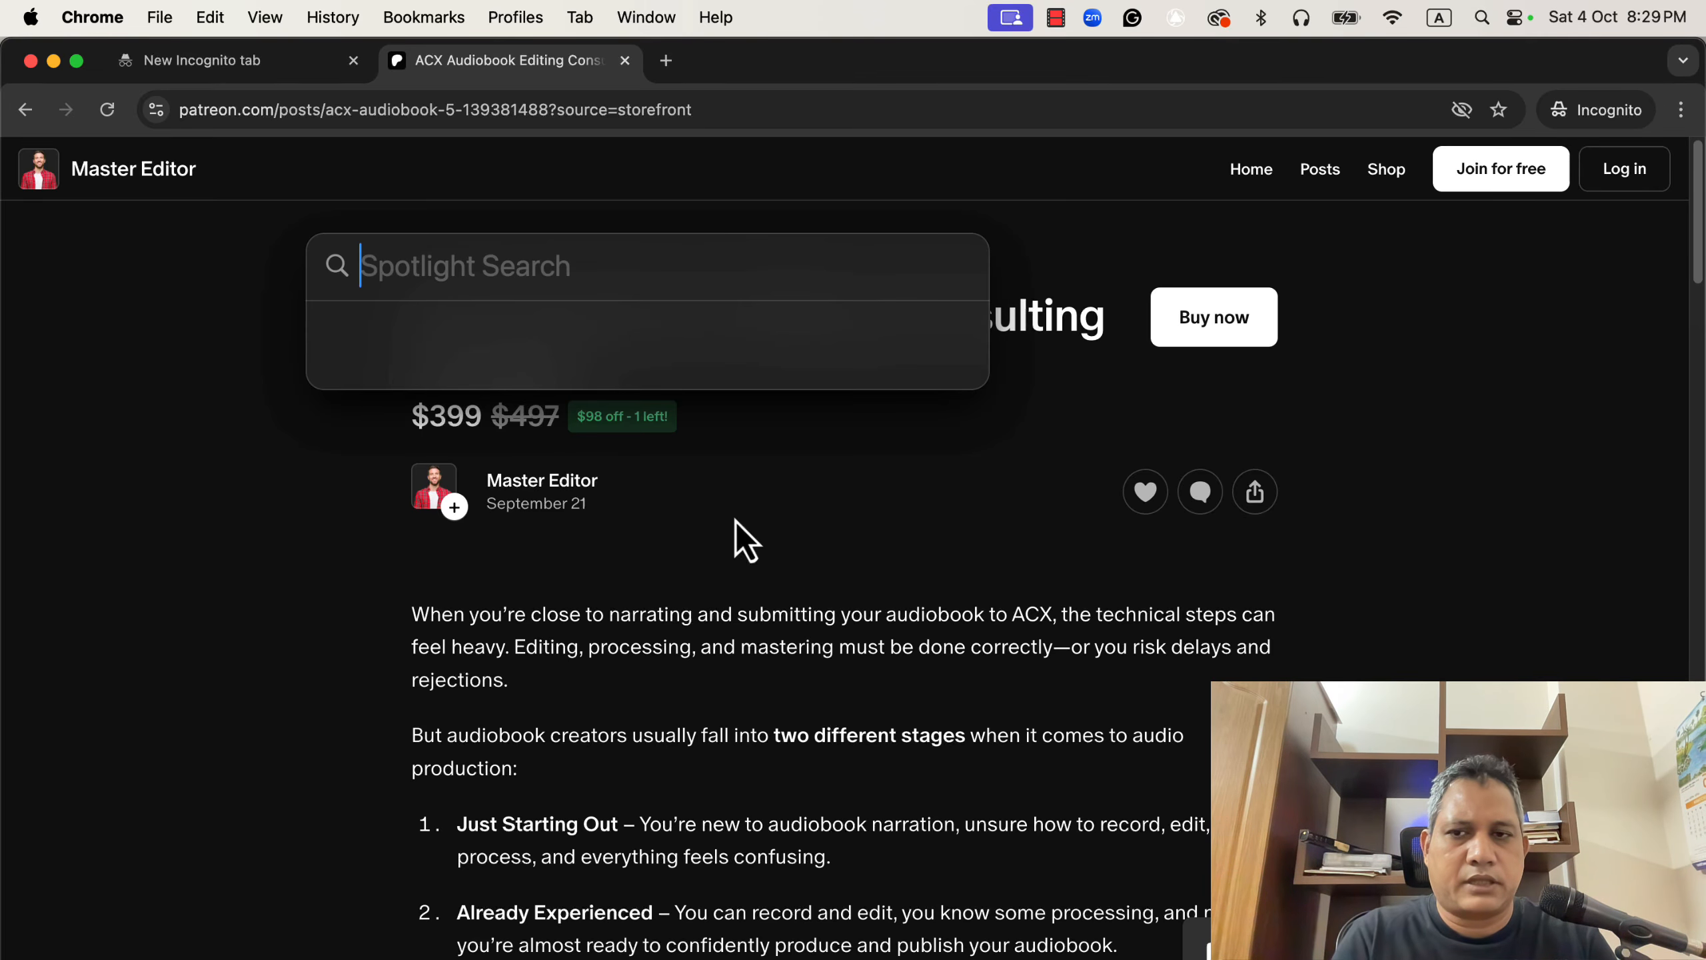
text(adob)
key(Return)
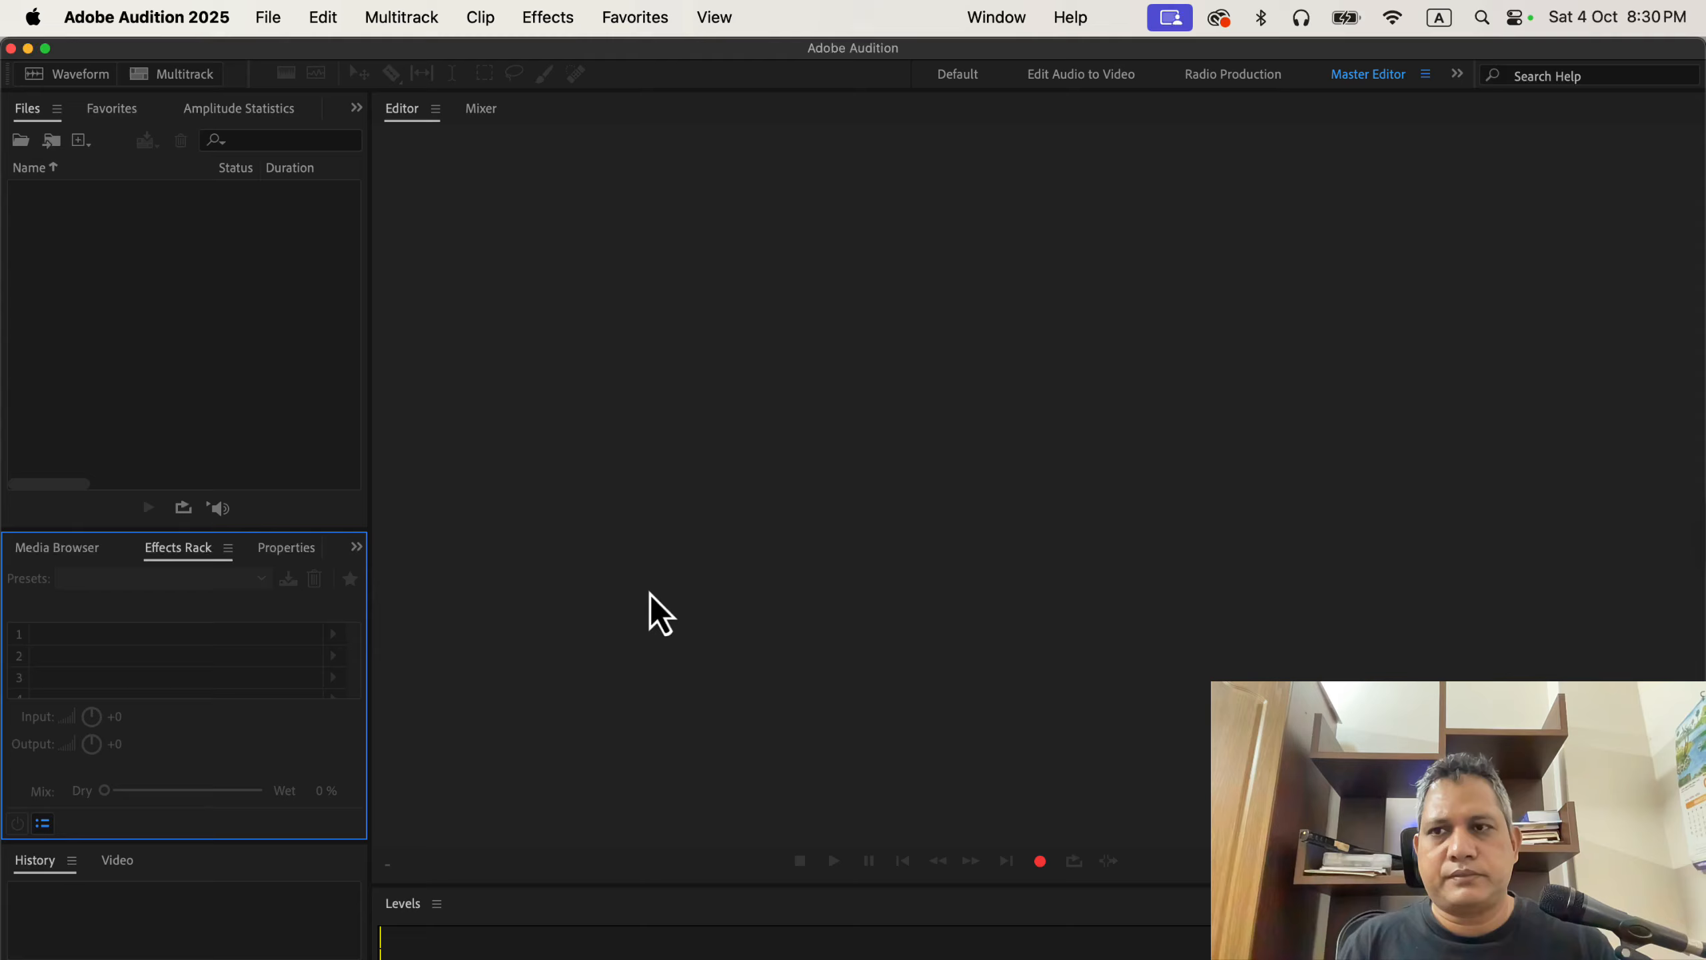
click(269, 18)
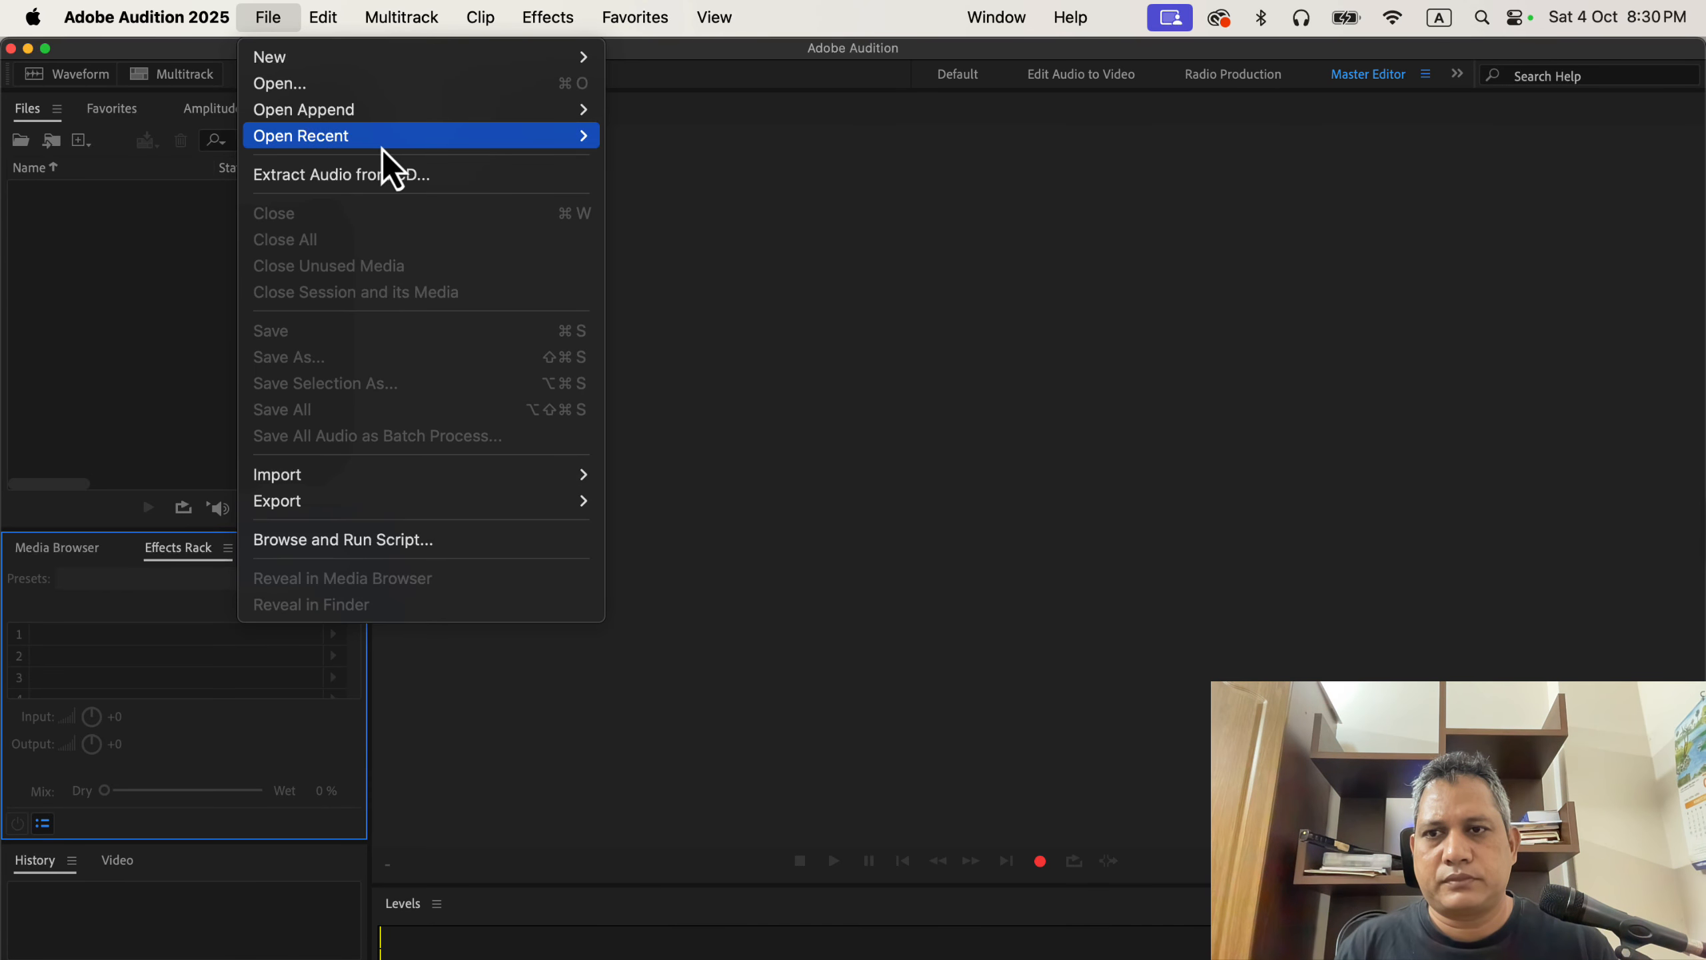
mouse_move(382, 140)
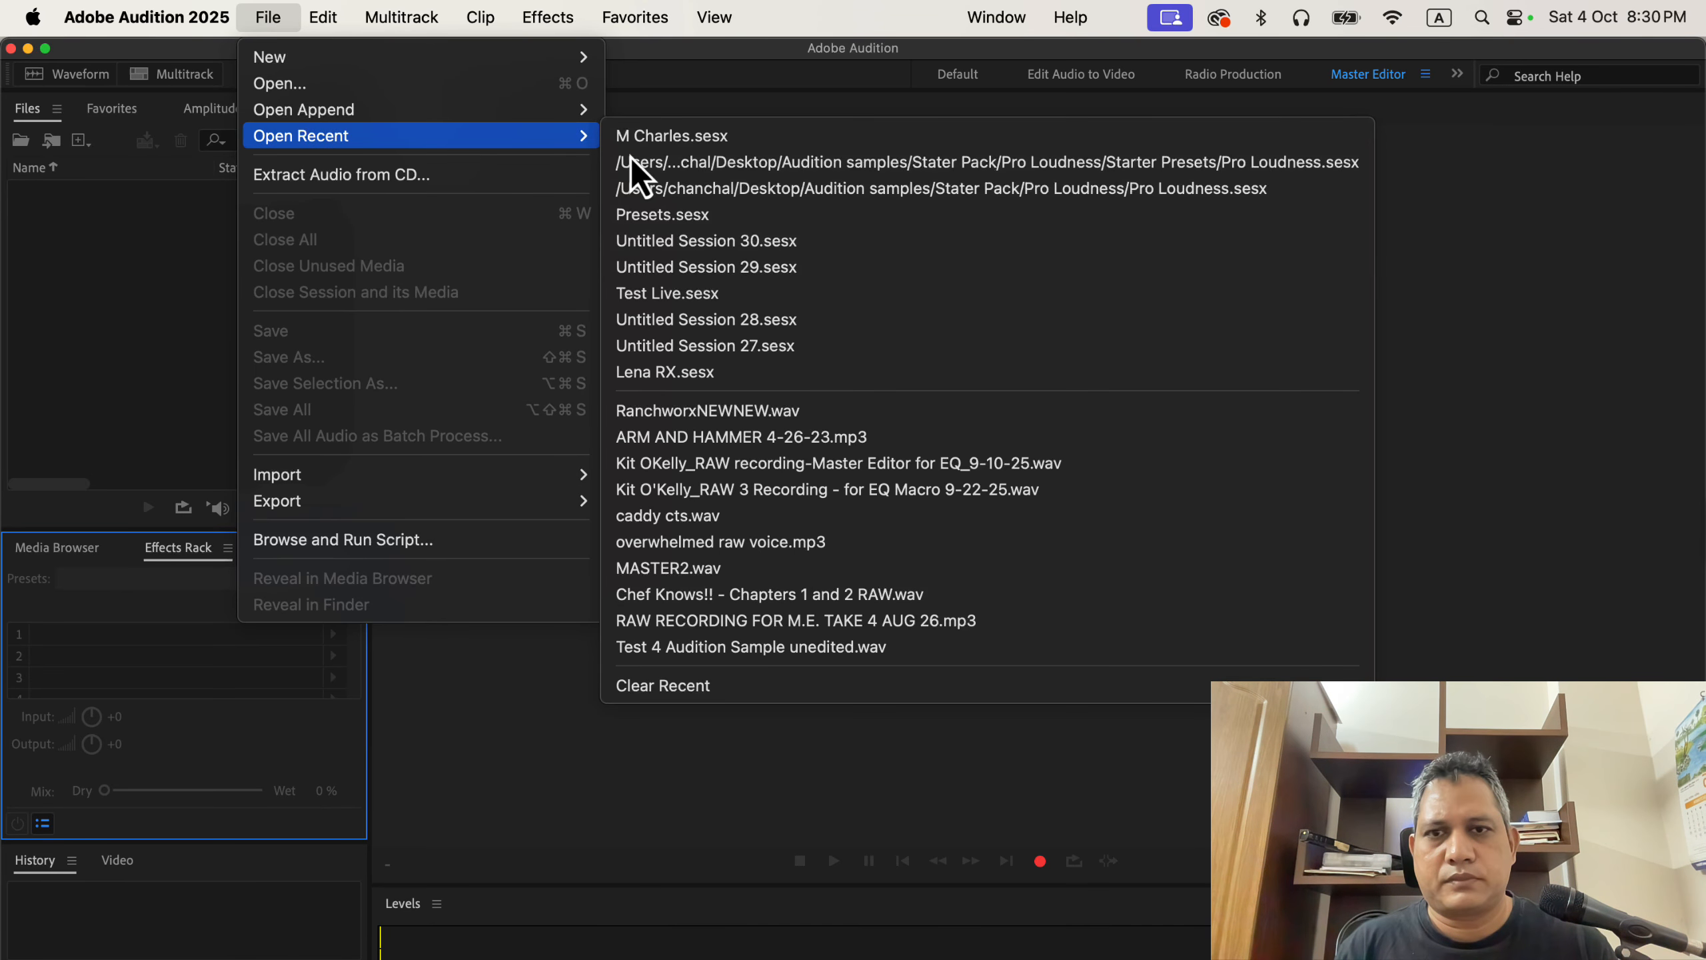
click(932, 457)
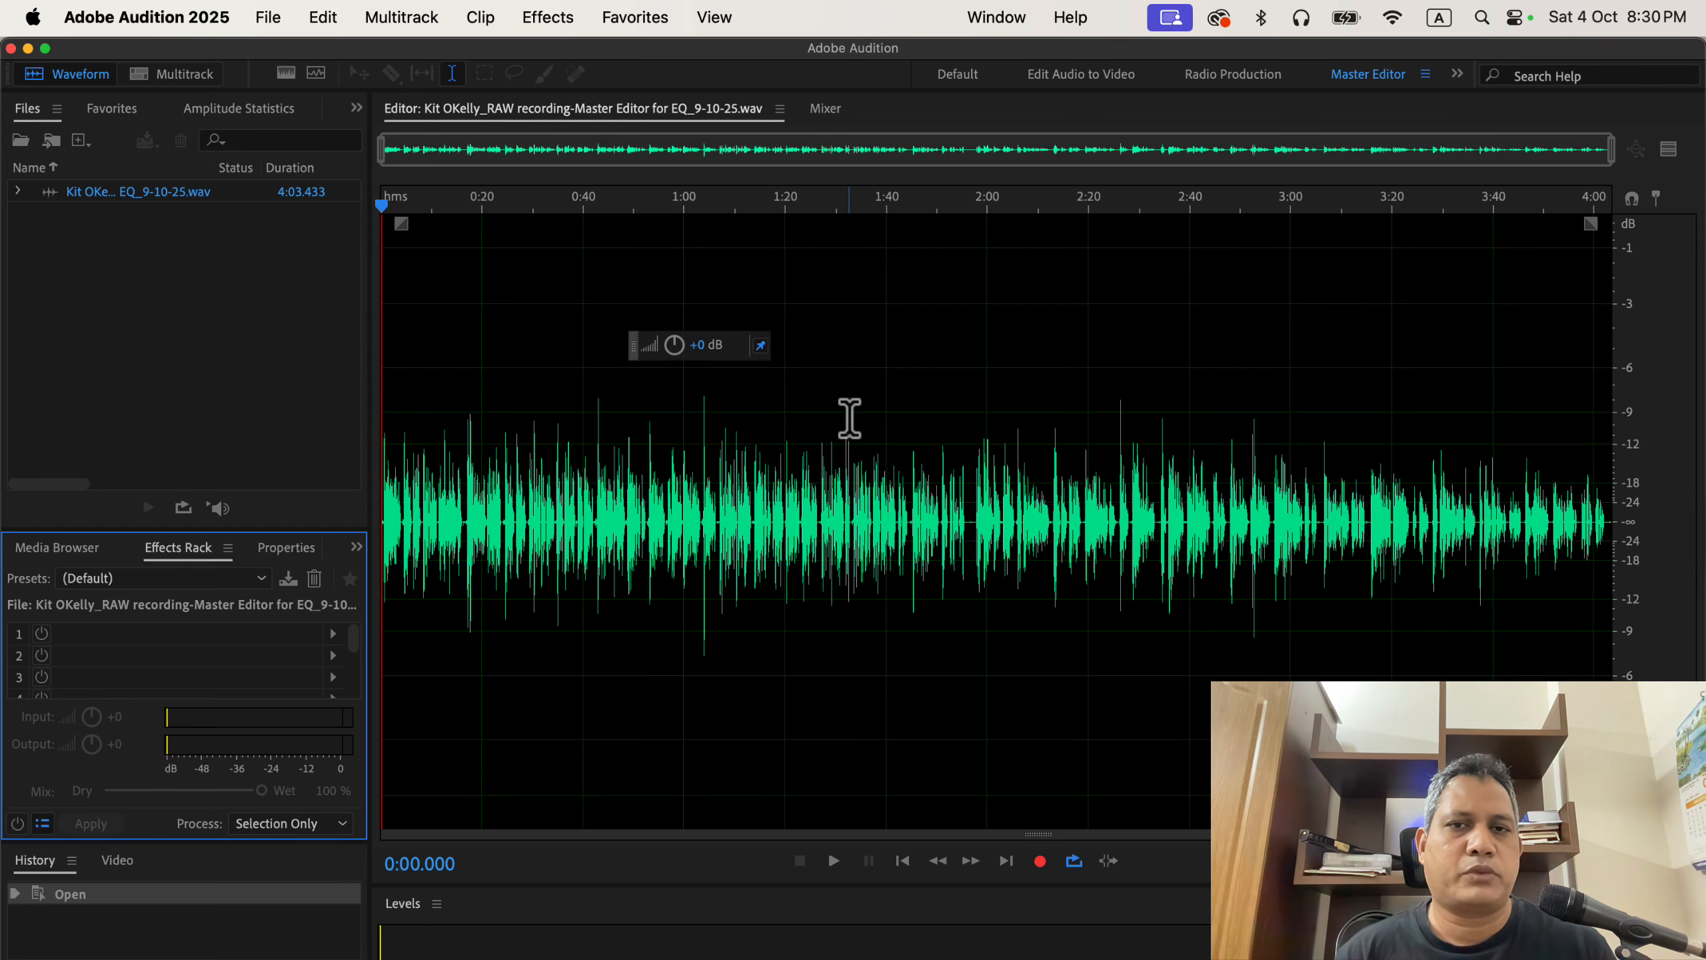
Open the Amplitude Statistics panel and scan the whole recording.
click(975, 17)
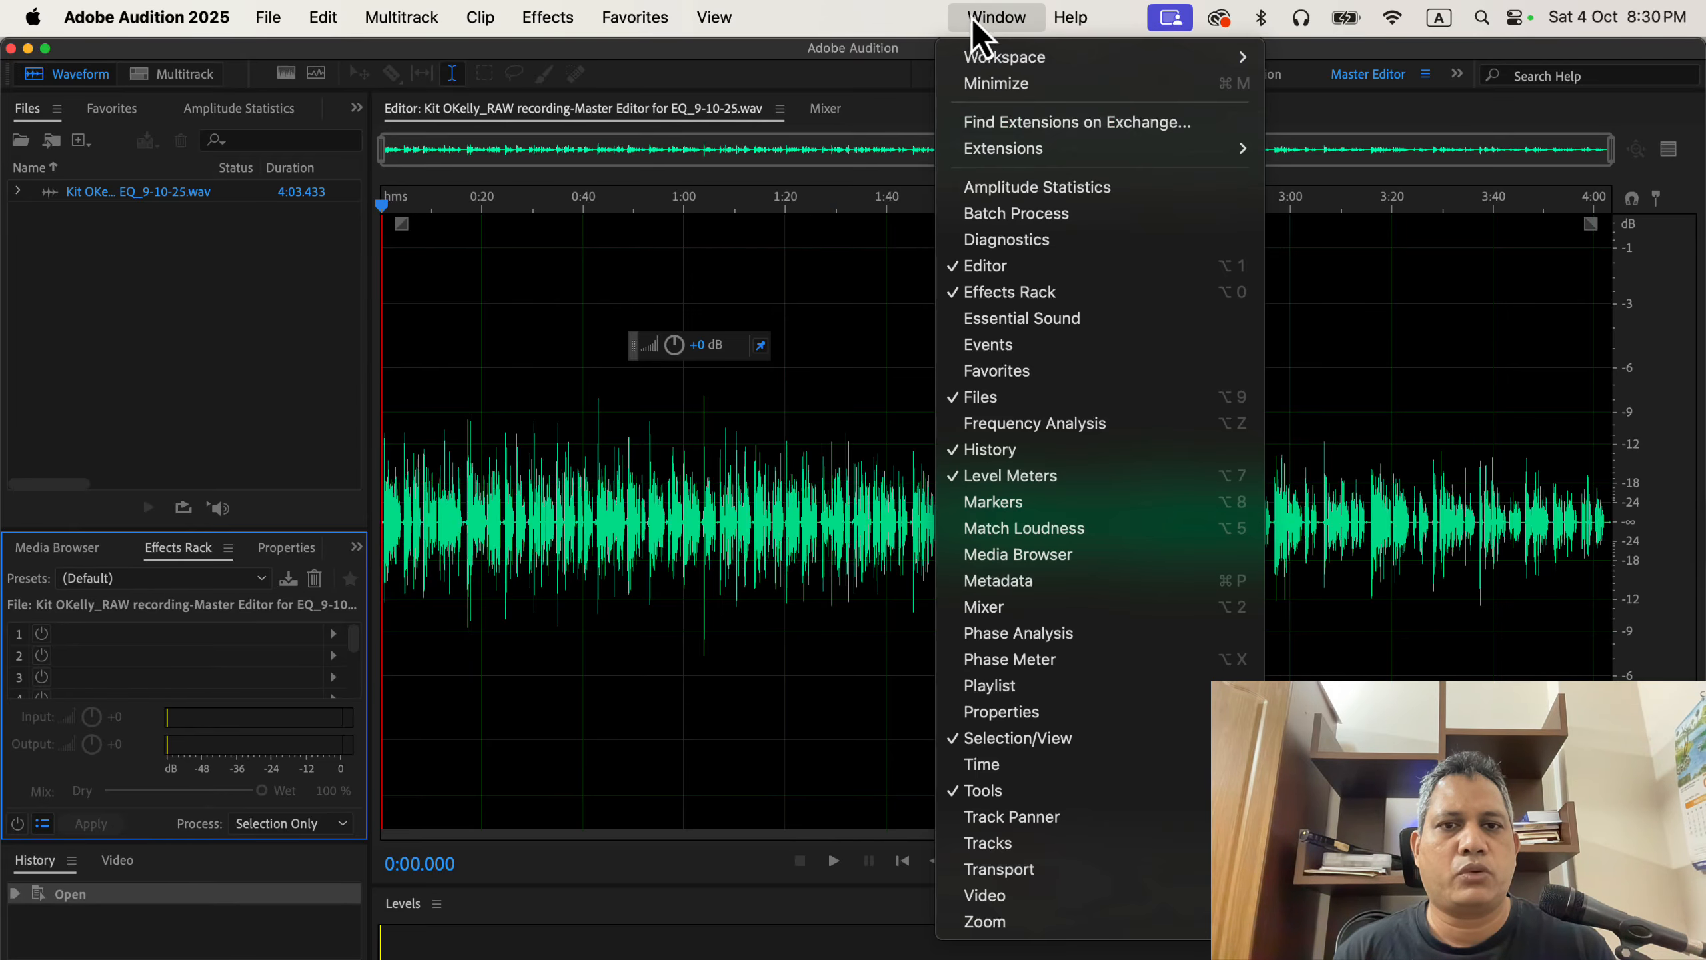
click(1133, 188)
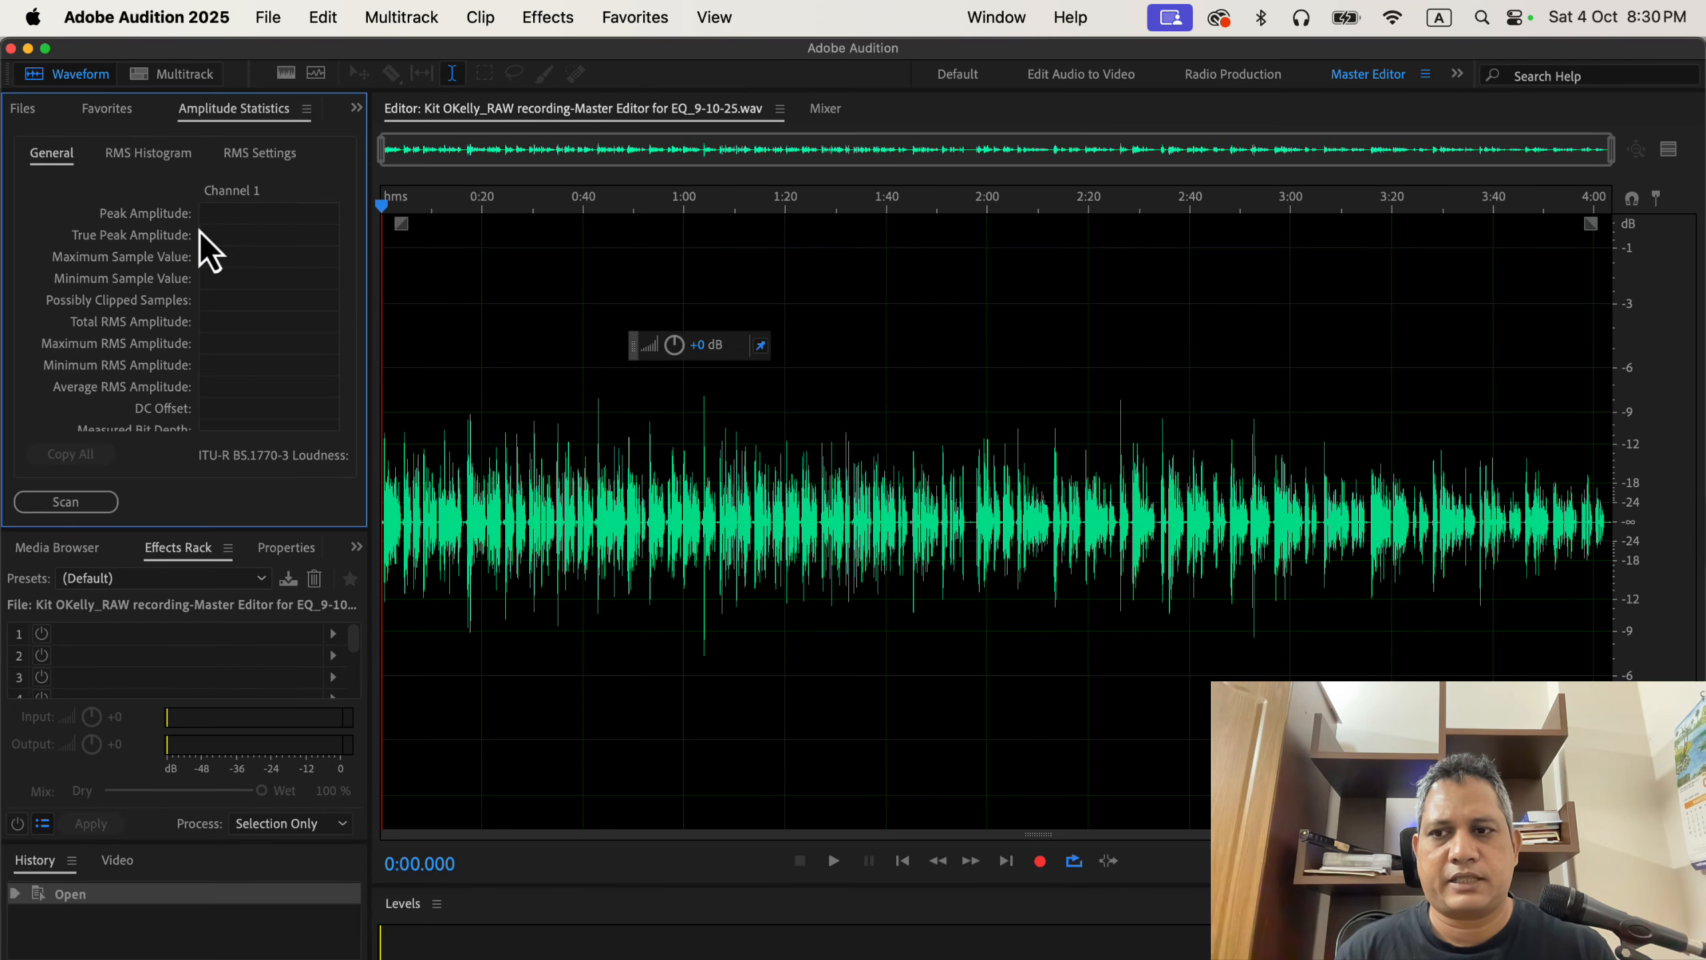
click(96, 504)
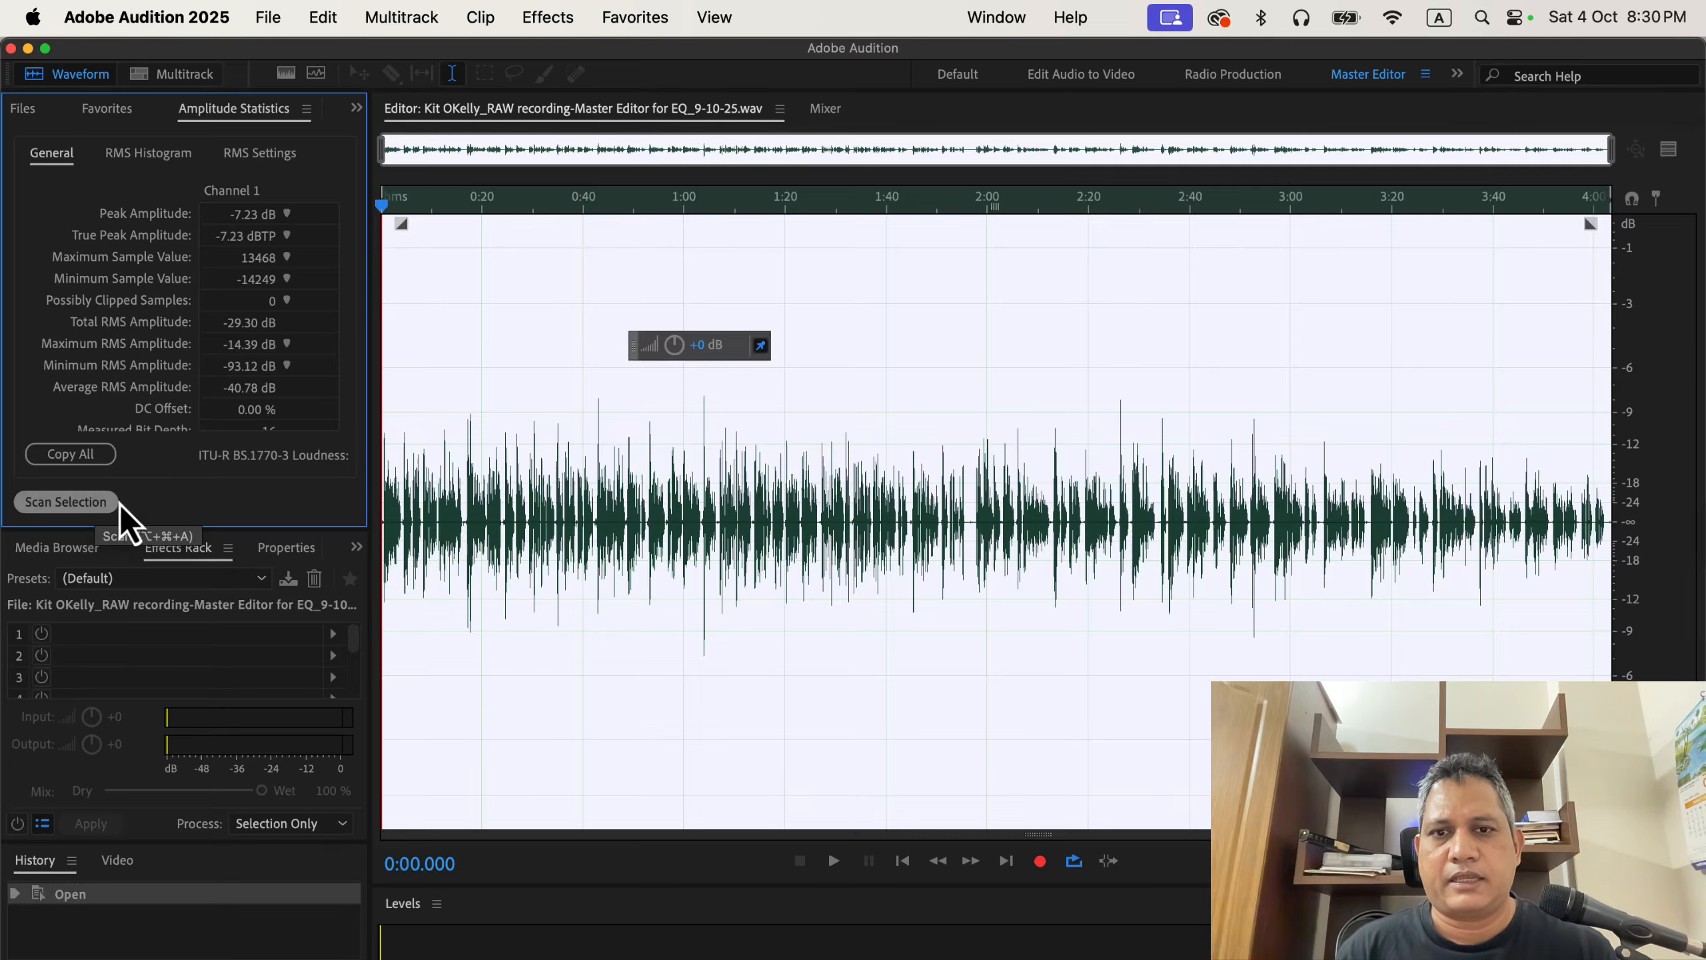
Normalize the whole recording to -3 dB with the saved favorite and rescan its amplitude statistics.
click(456, 408)
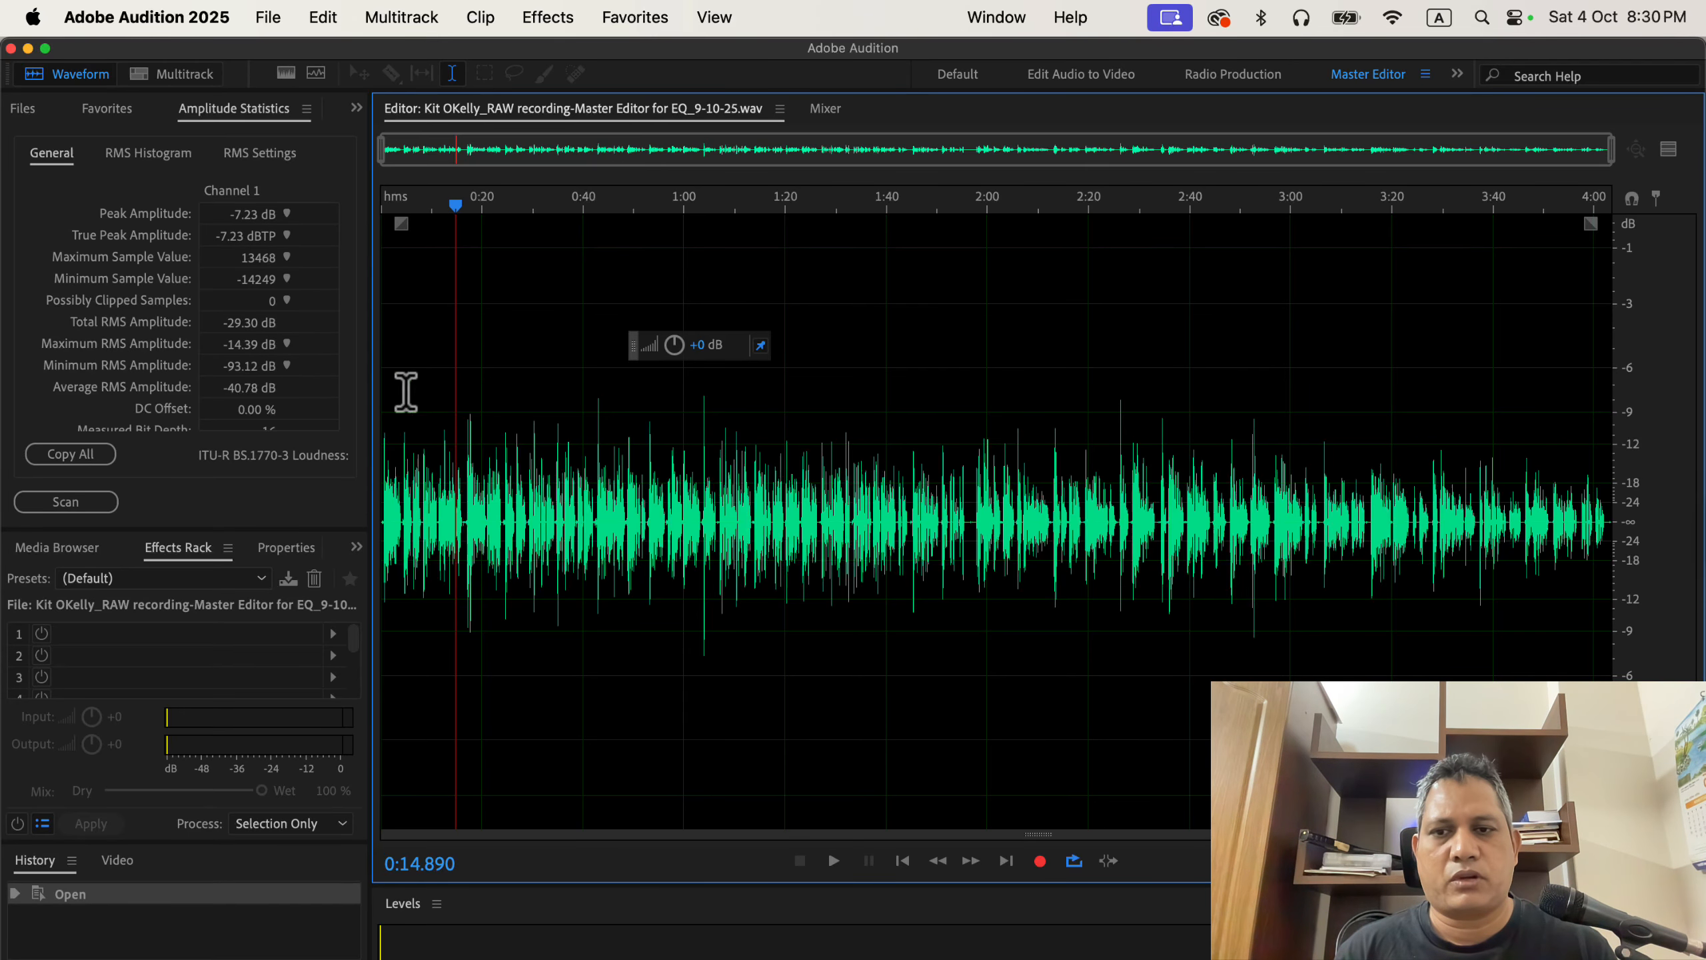
click(638, 17)
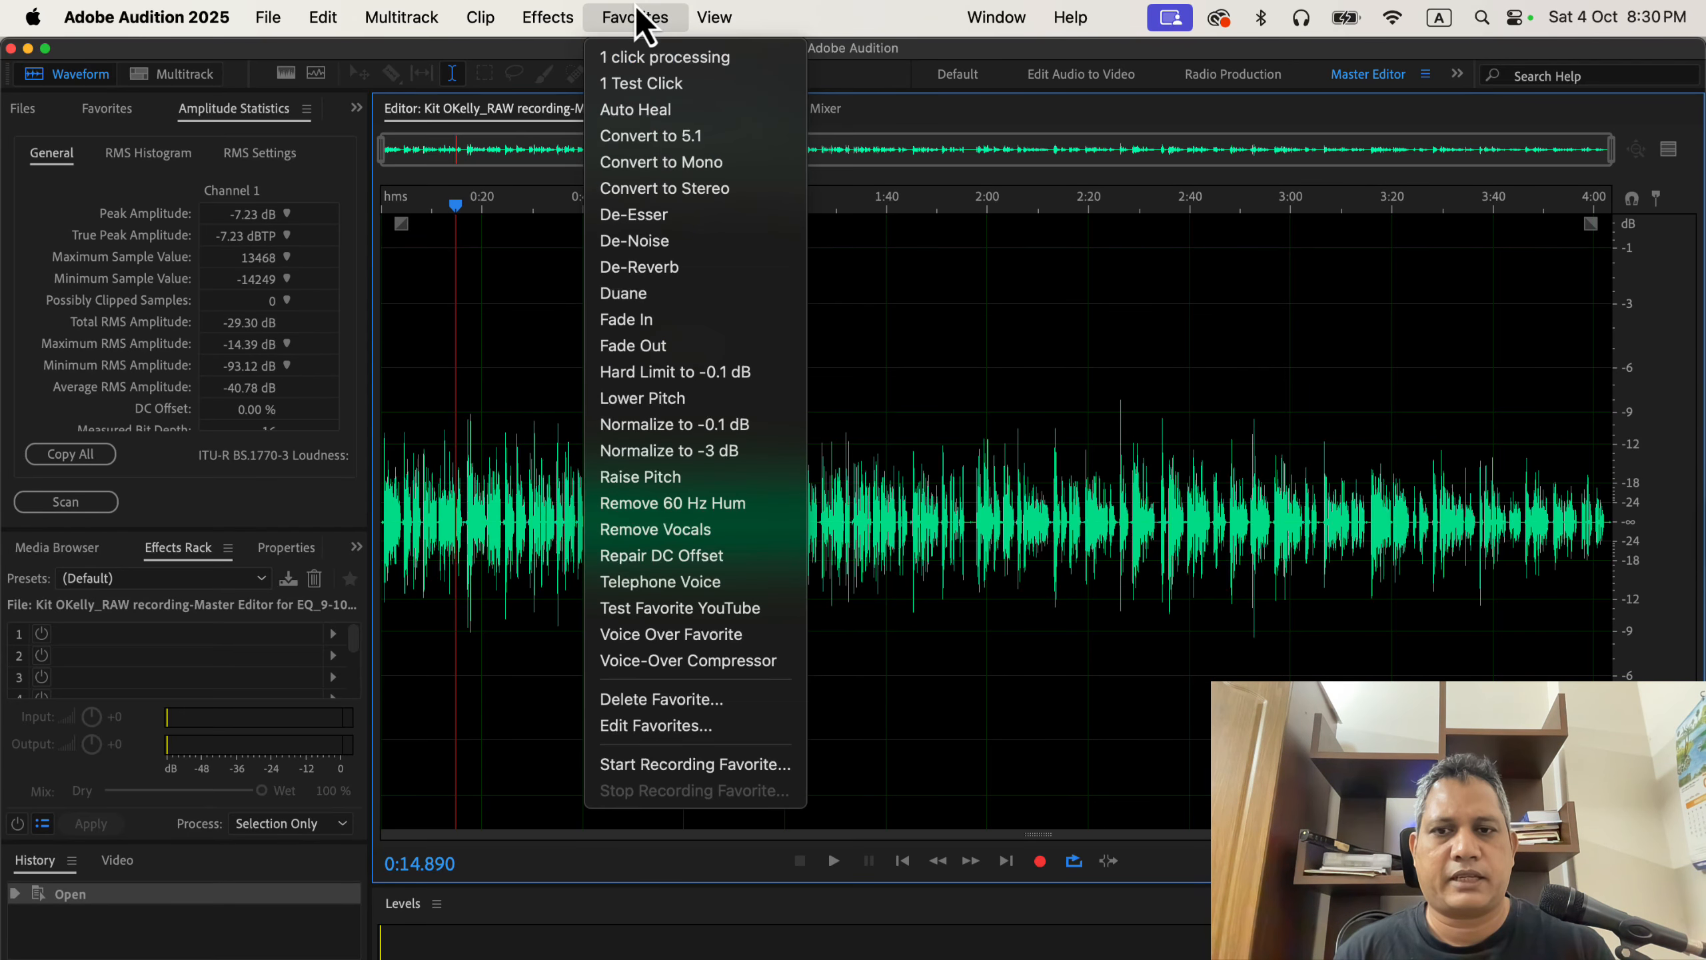
click(712, 455)
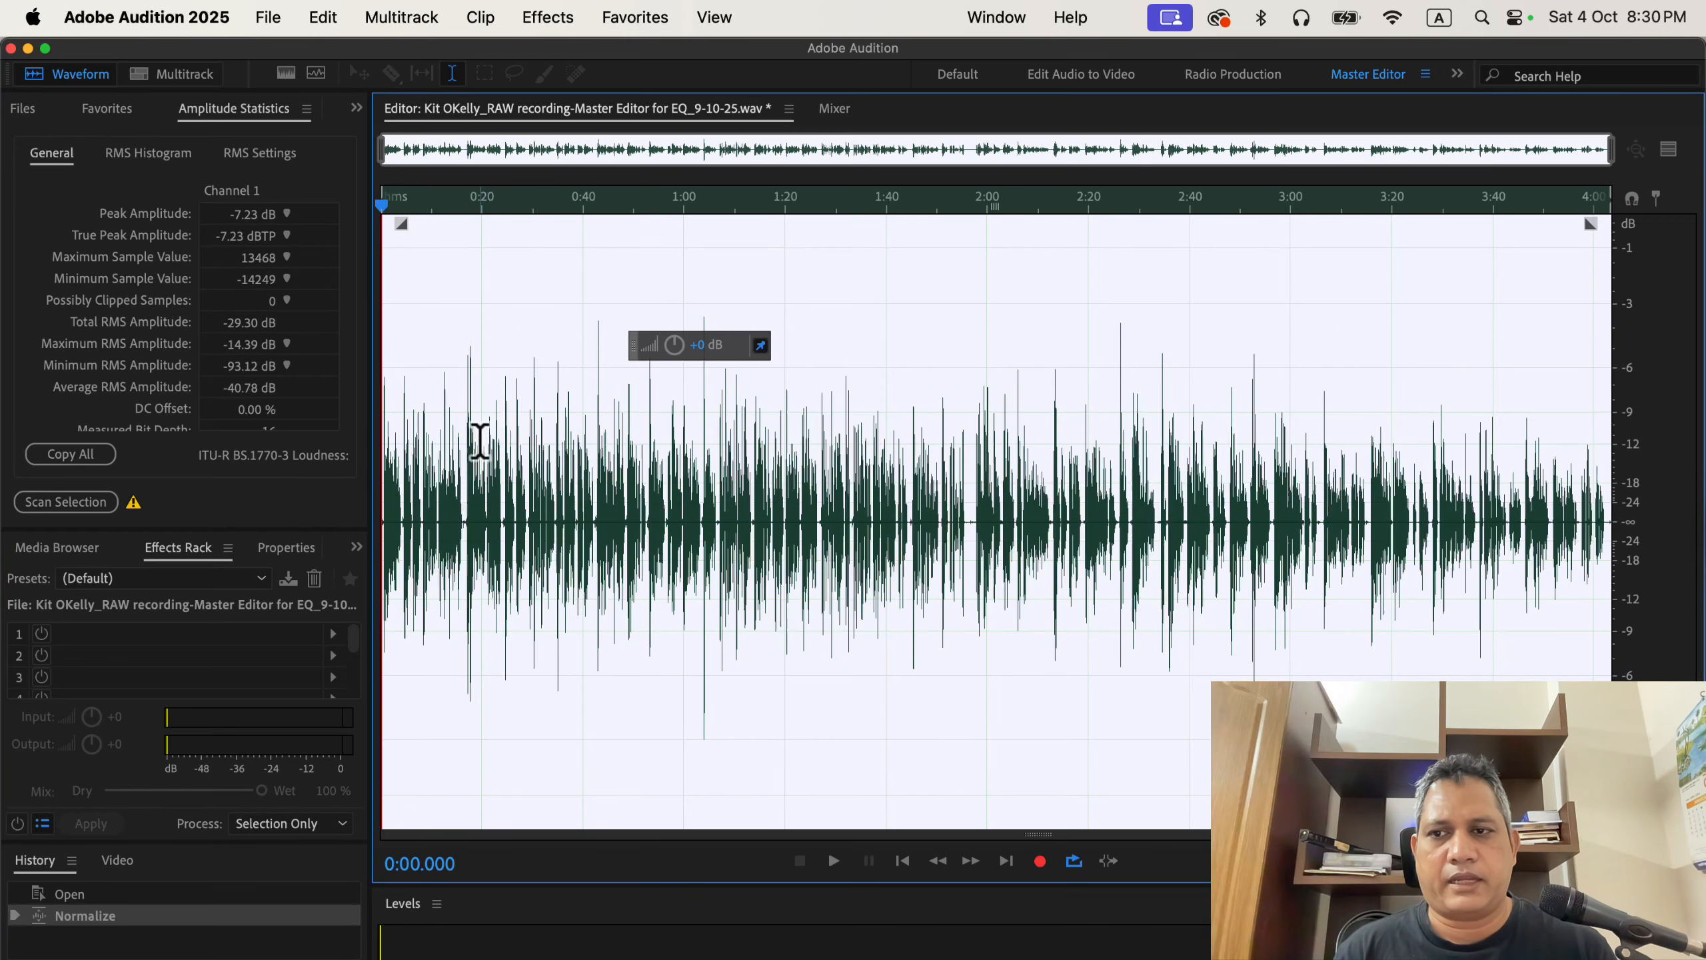
click(101, 502)
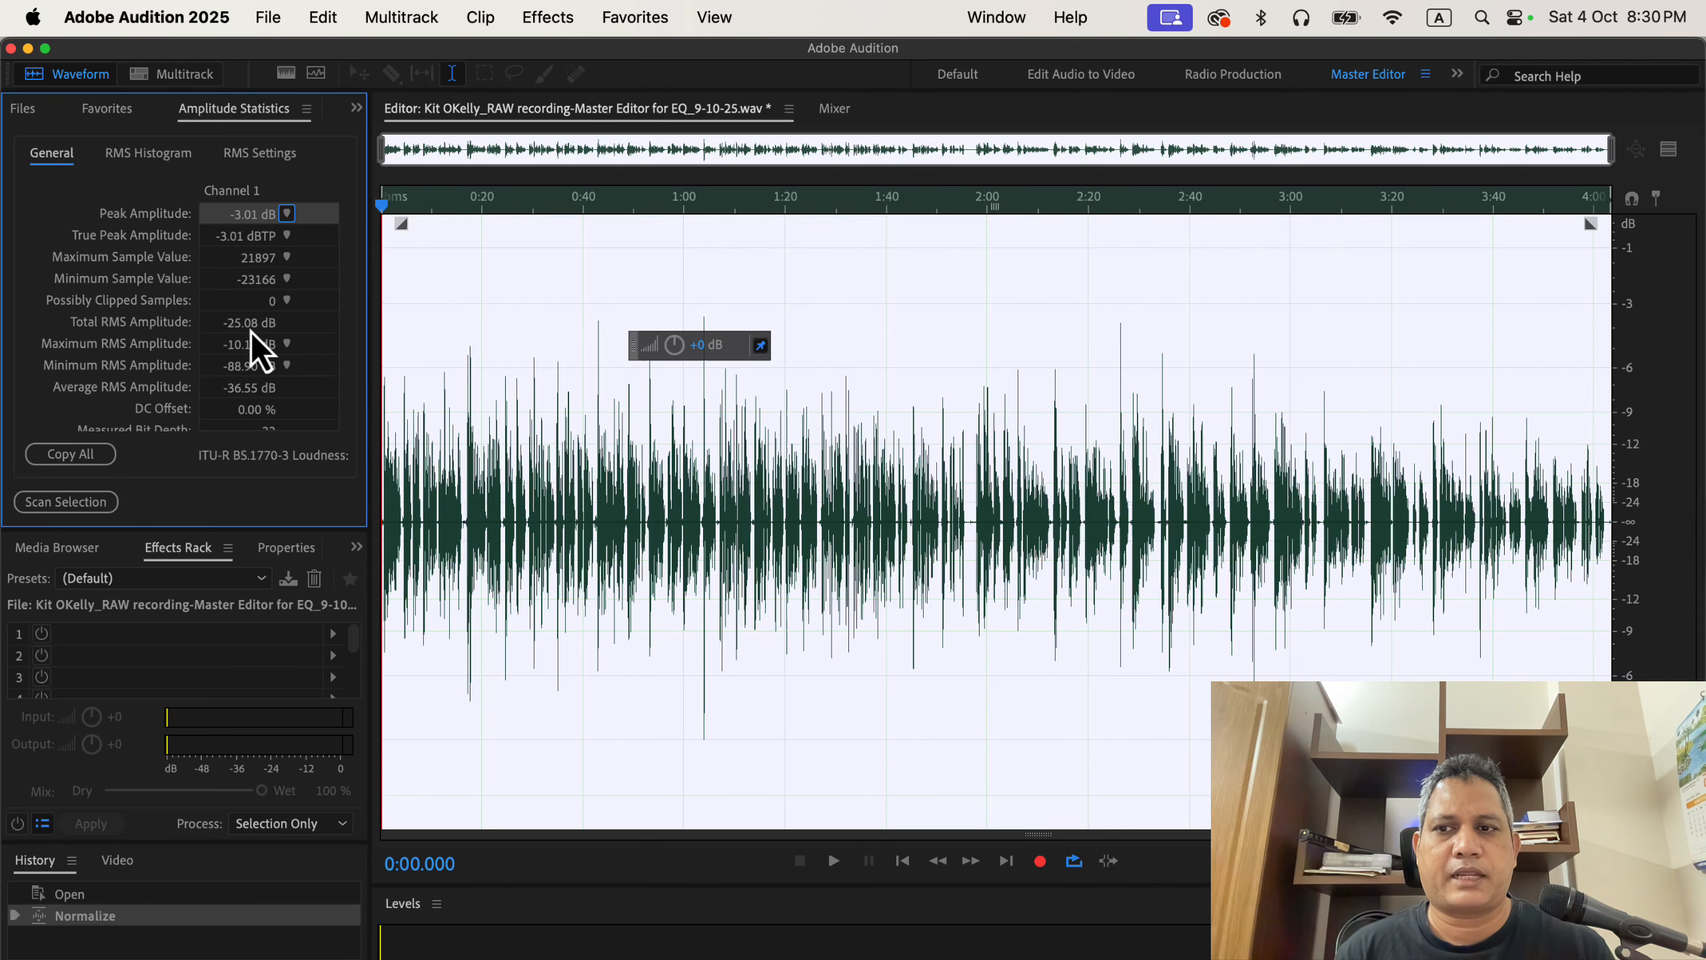
Apply Dynamics to the whole recording using the Soft Compression preset with compressor threshold -14.8 dB and ratio 3.1.
click(501, 350)
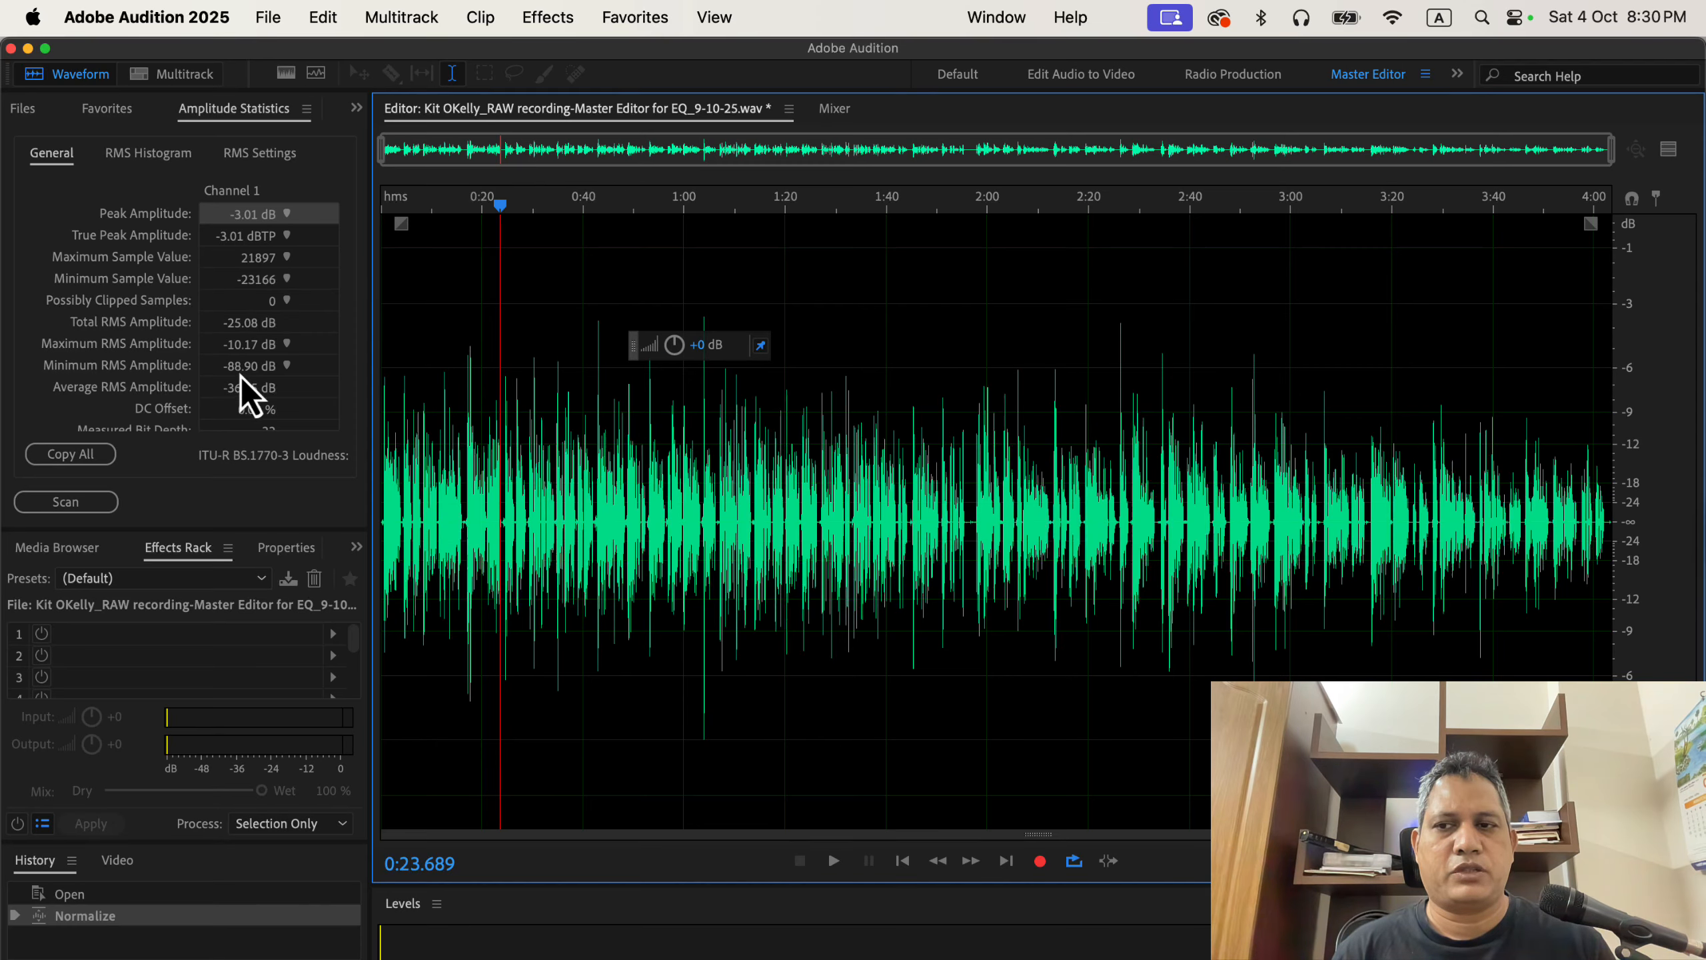
click(548, 17)
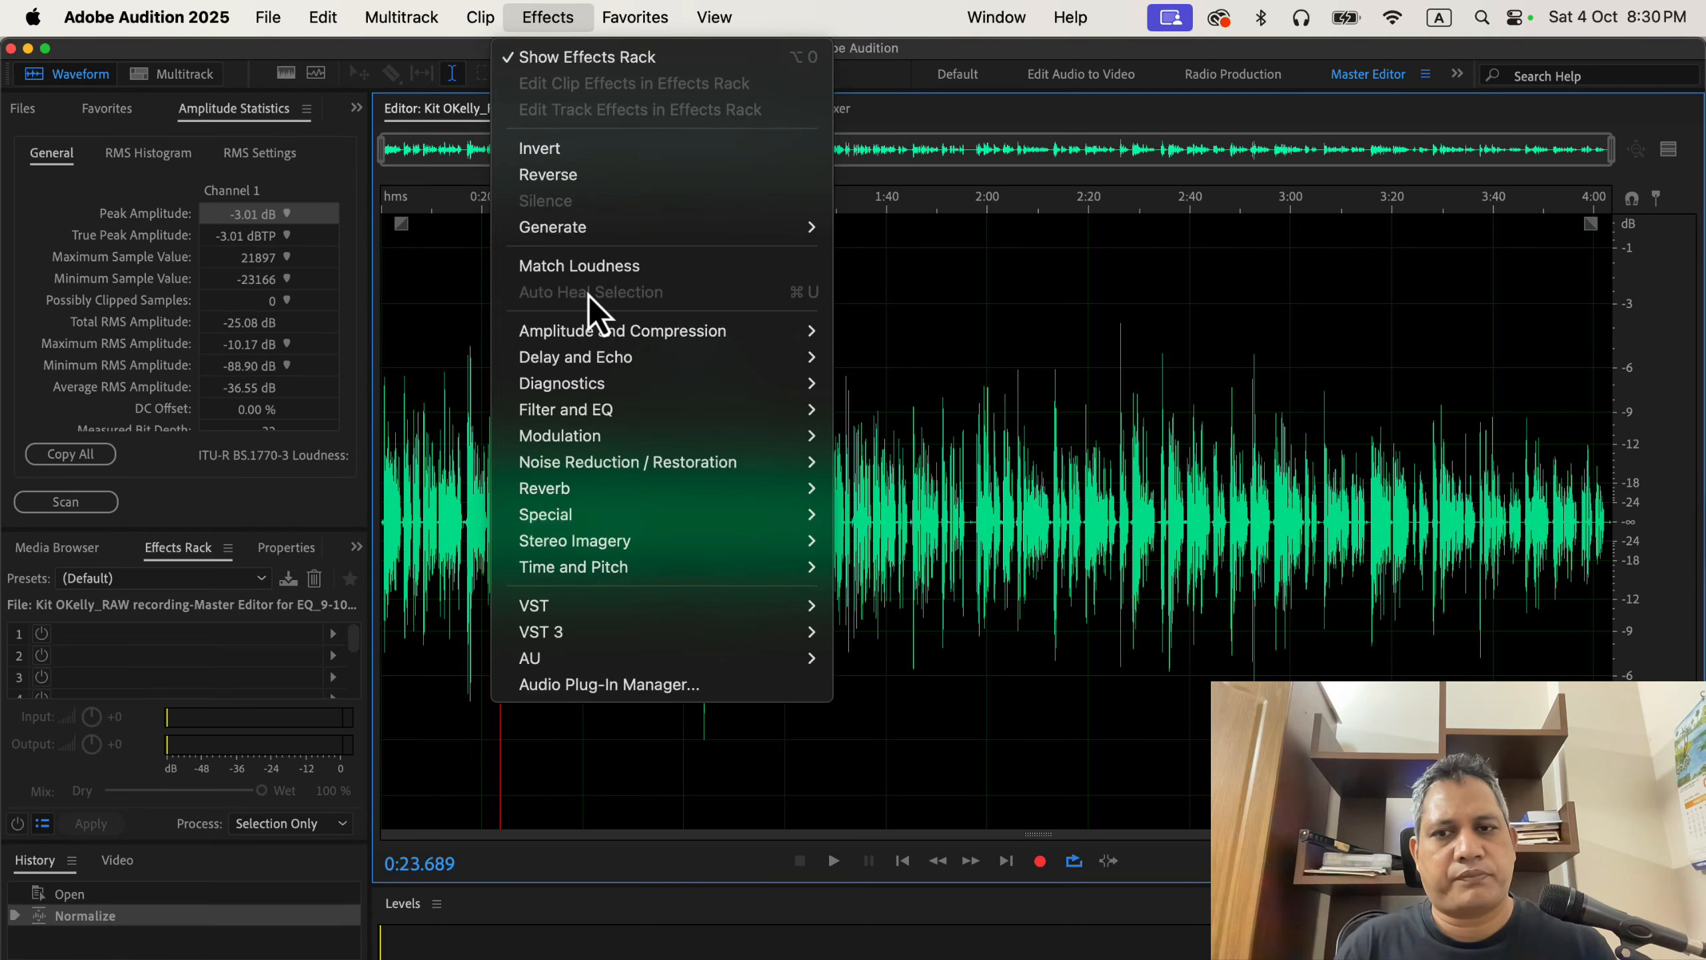
mouse_move(624, 336)
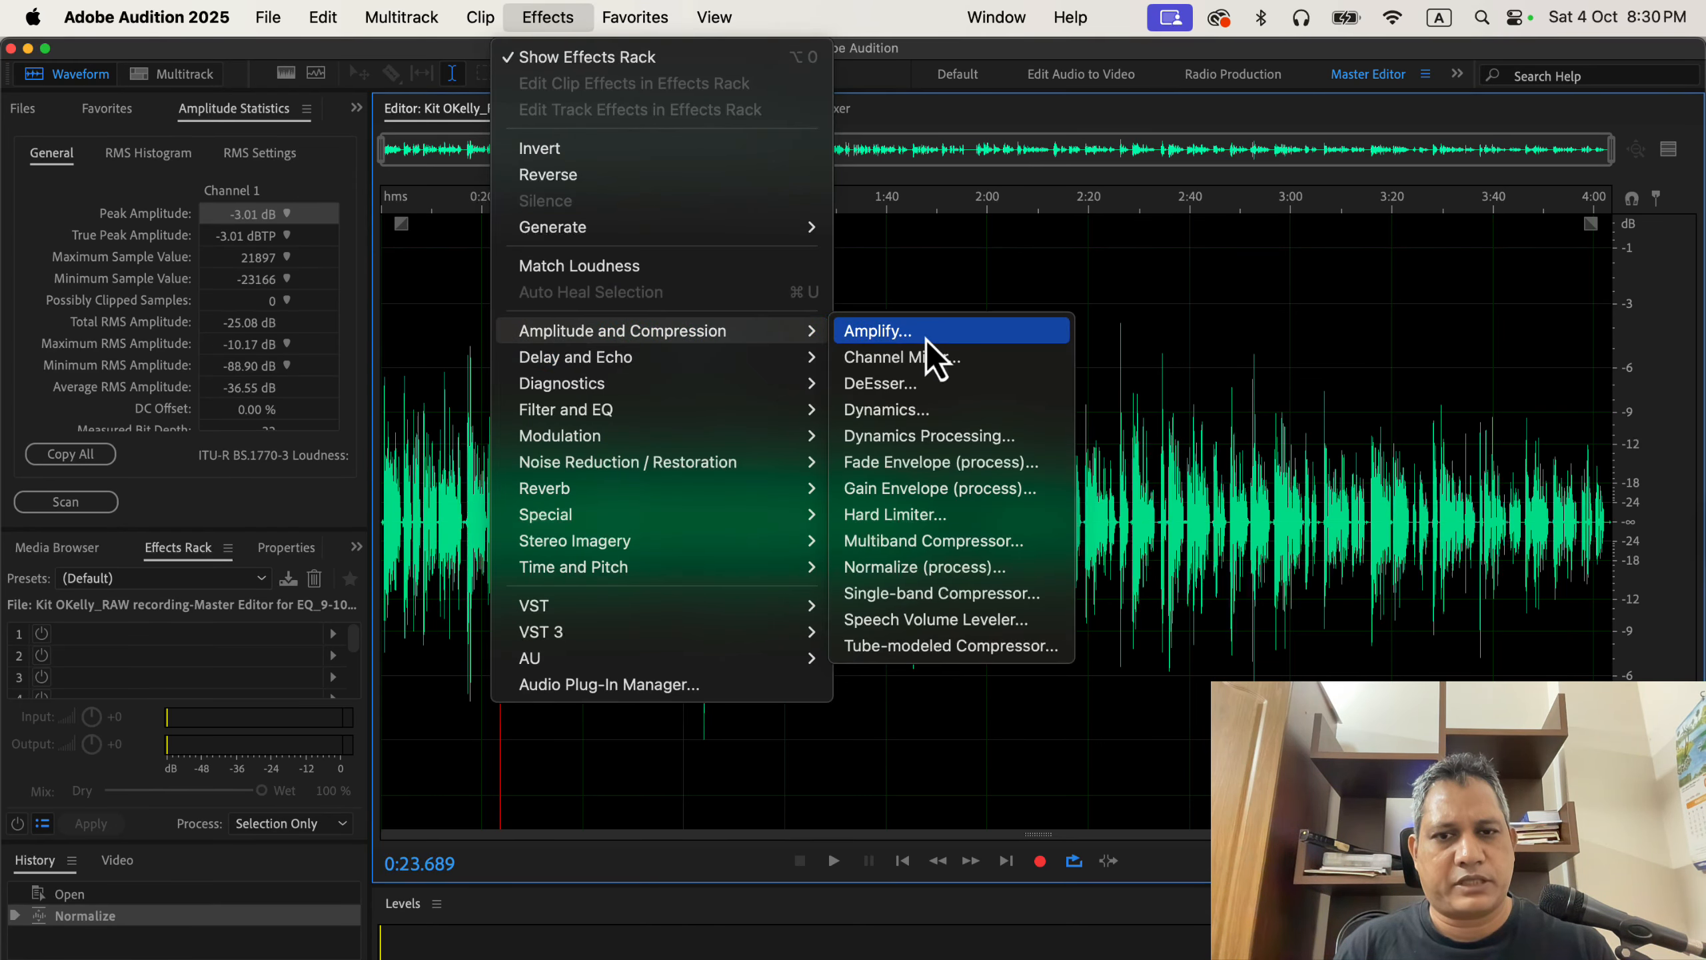
click(940, 410)
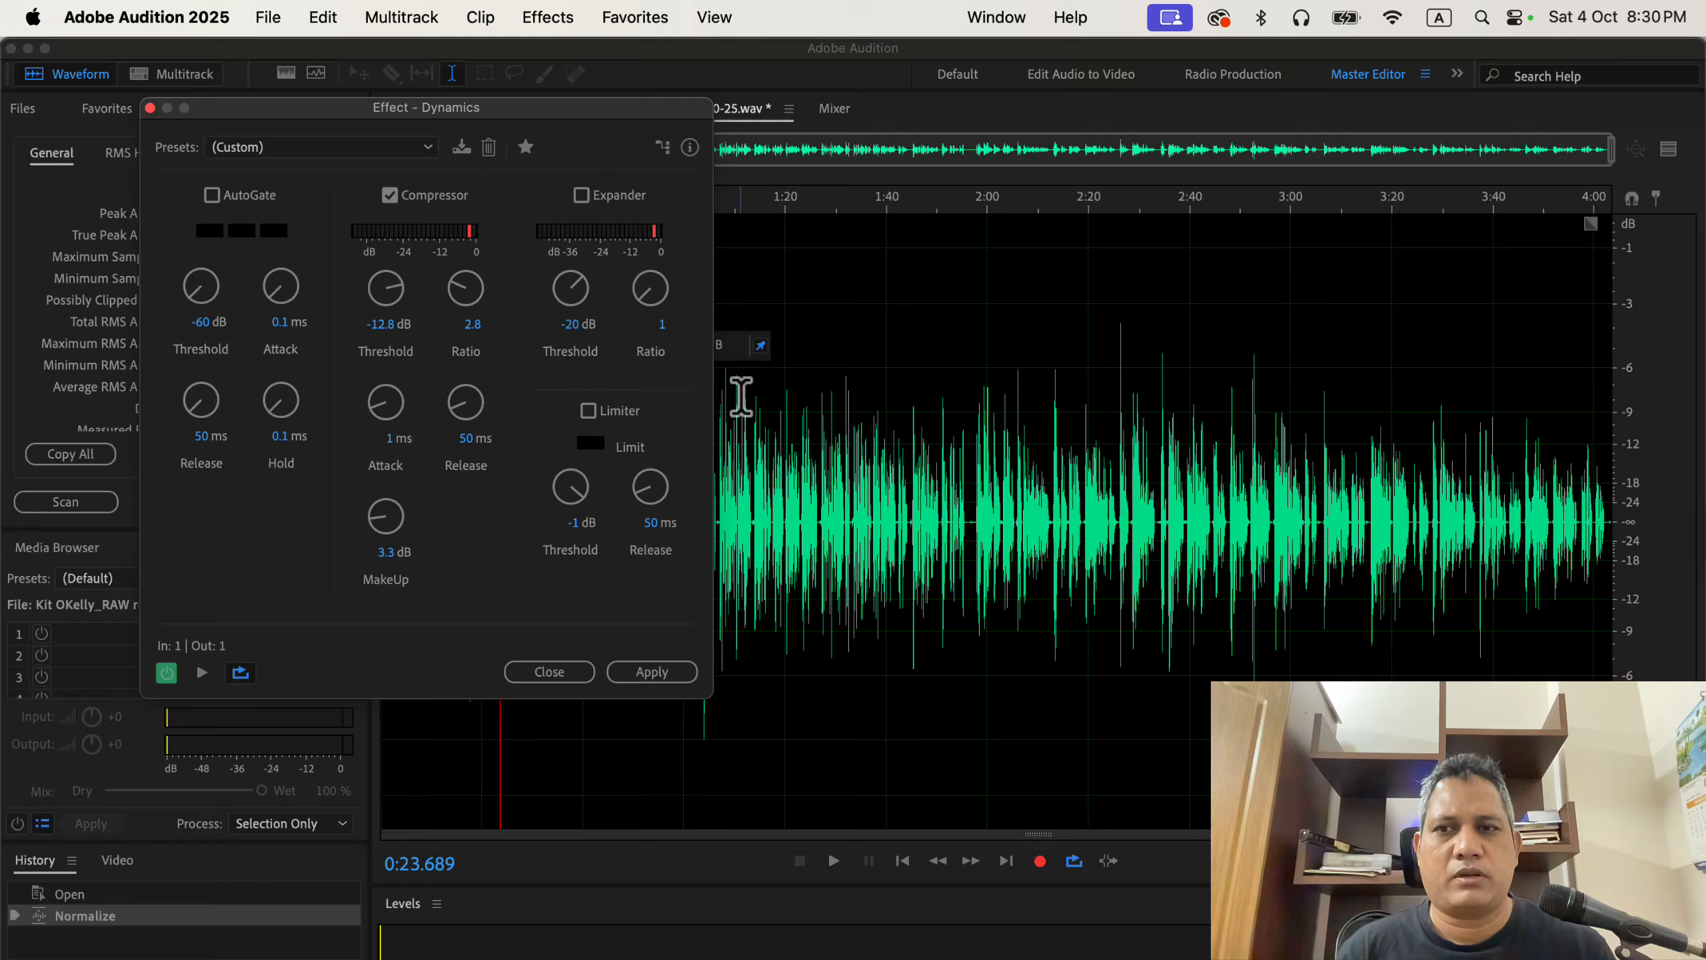
click(318, 146)
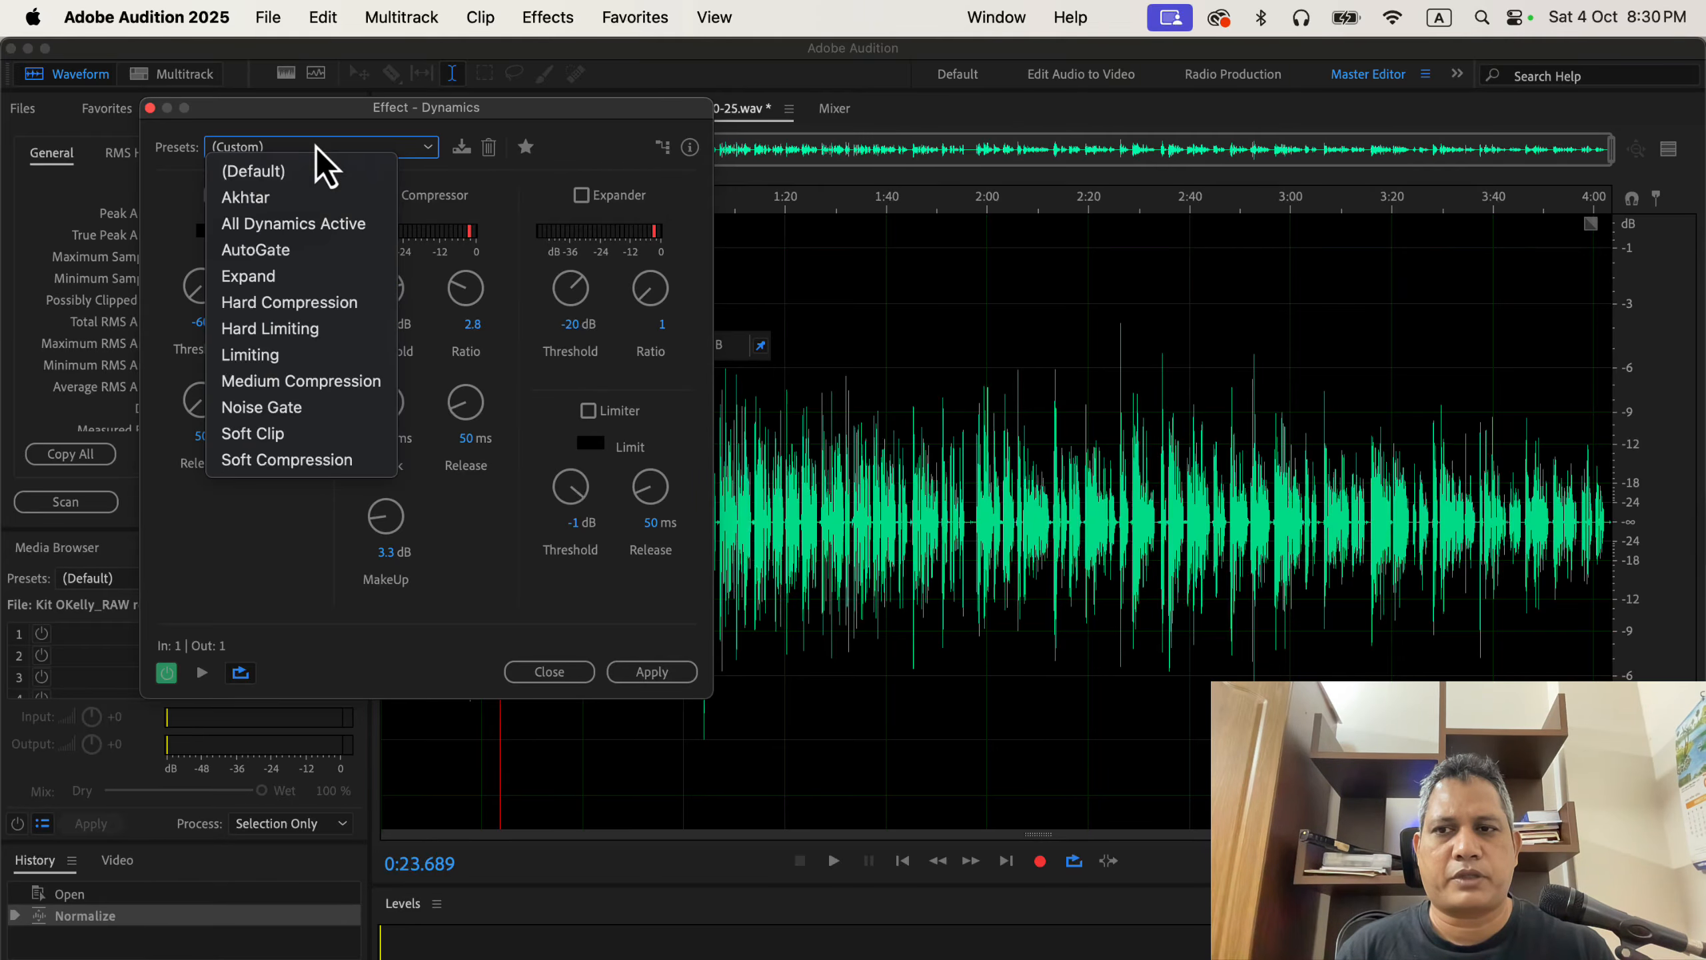
click(329, 461)
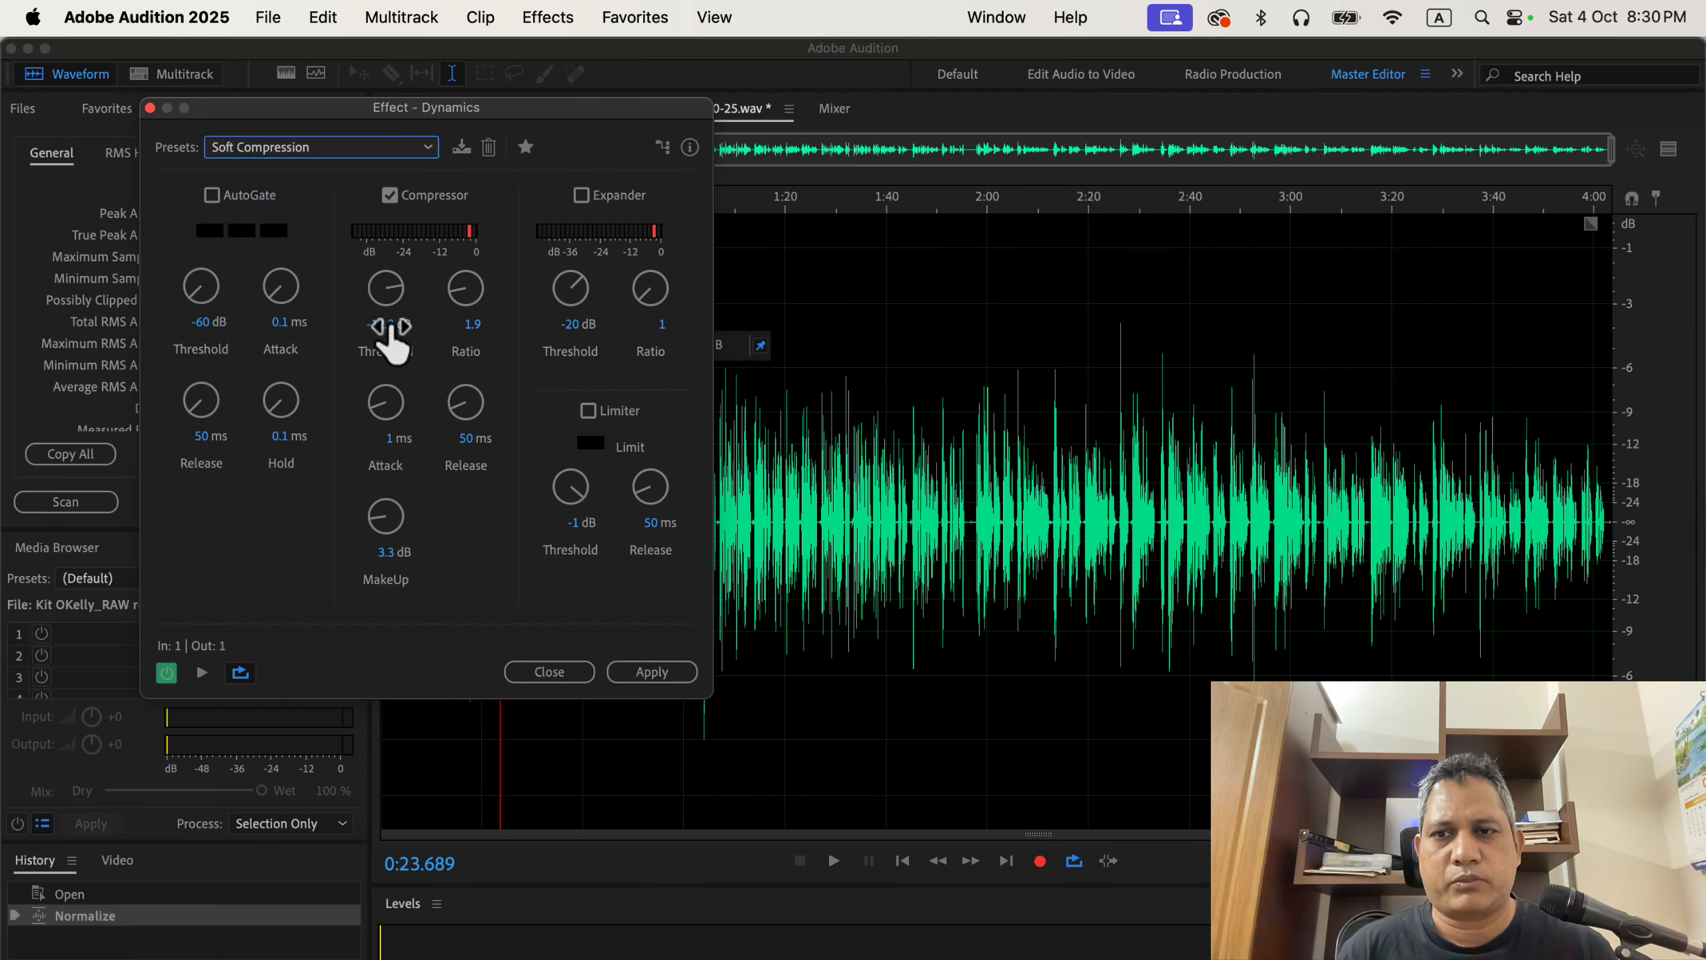
drag(393, 329, 488, 350)
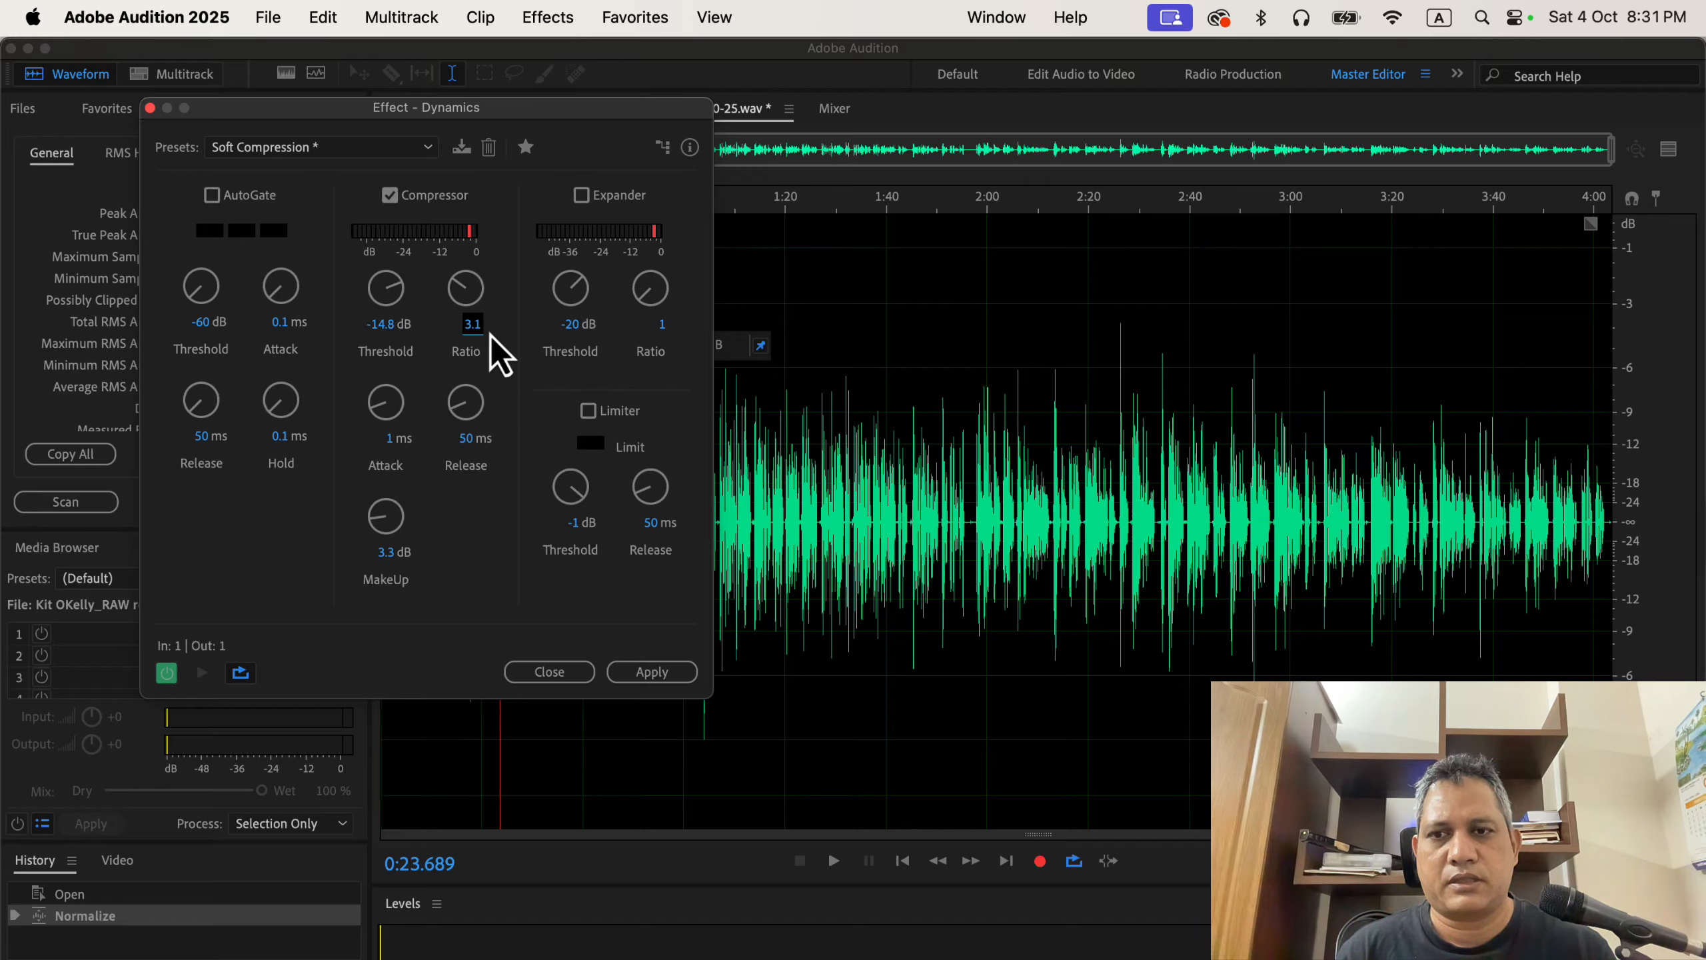
click(670, 672)
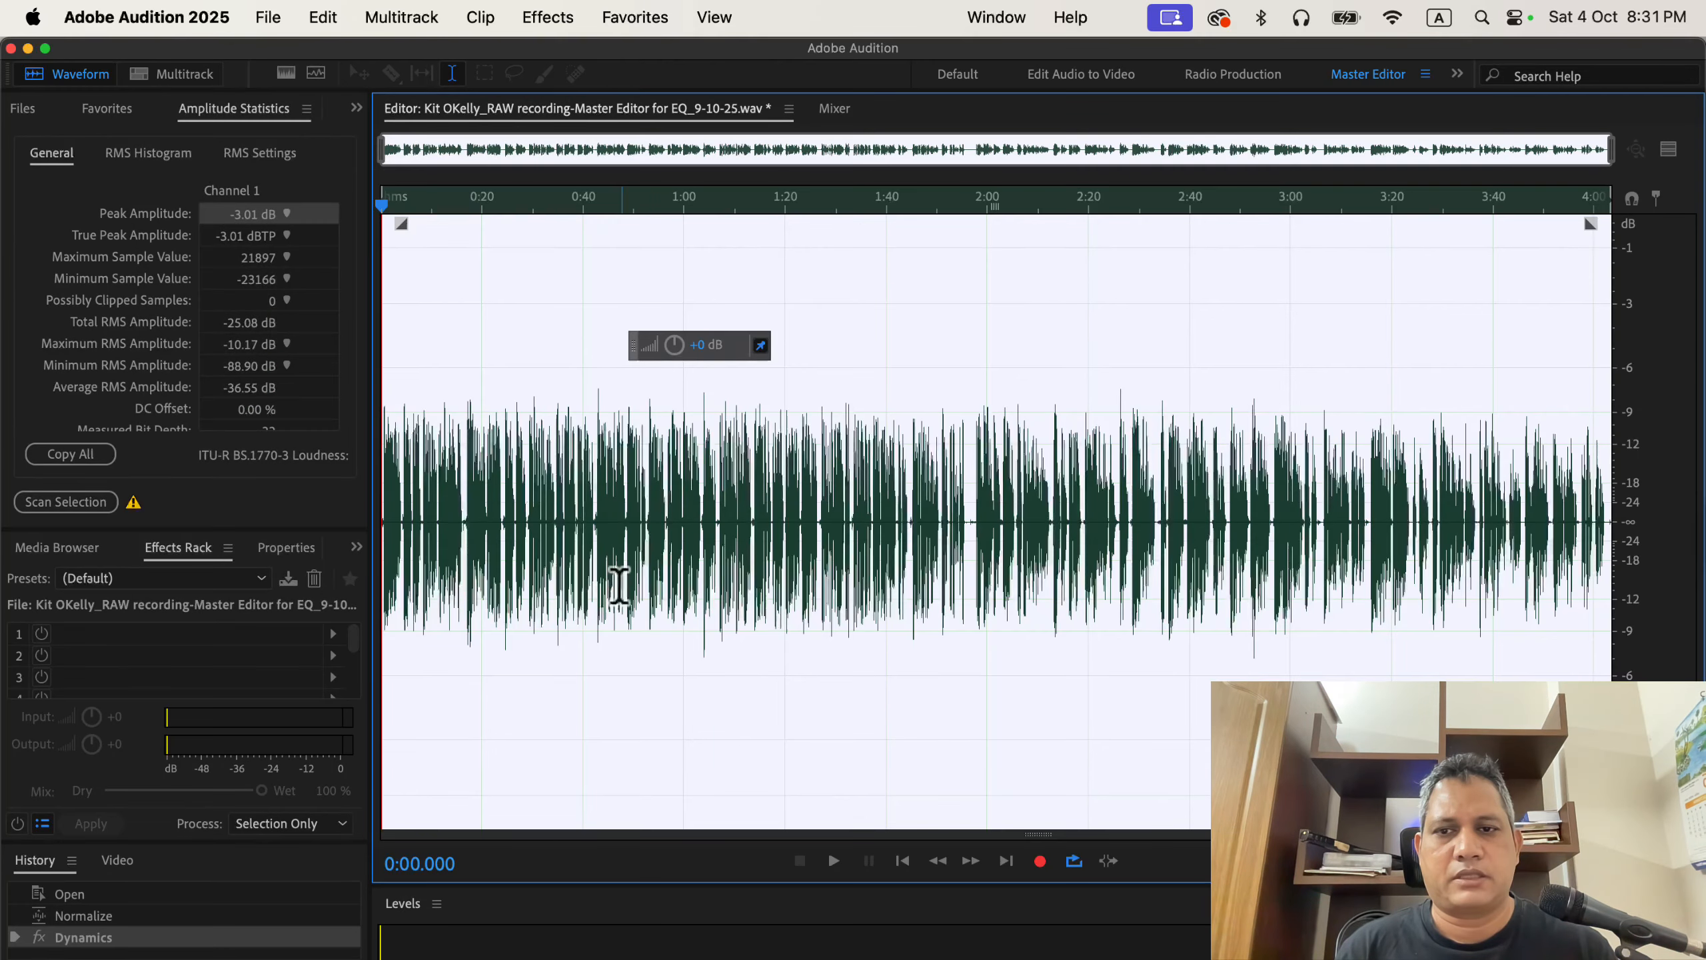
Normalize the recording again to -3 dB with the saved favorite and rescan its amplitude statistics.
click(617, 494)
click(634, 19)
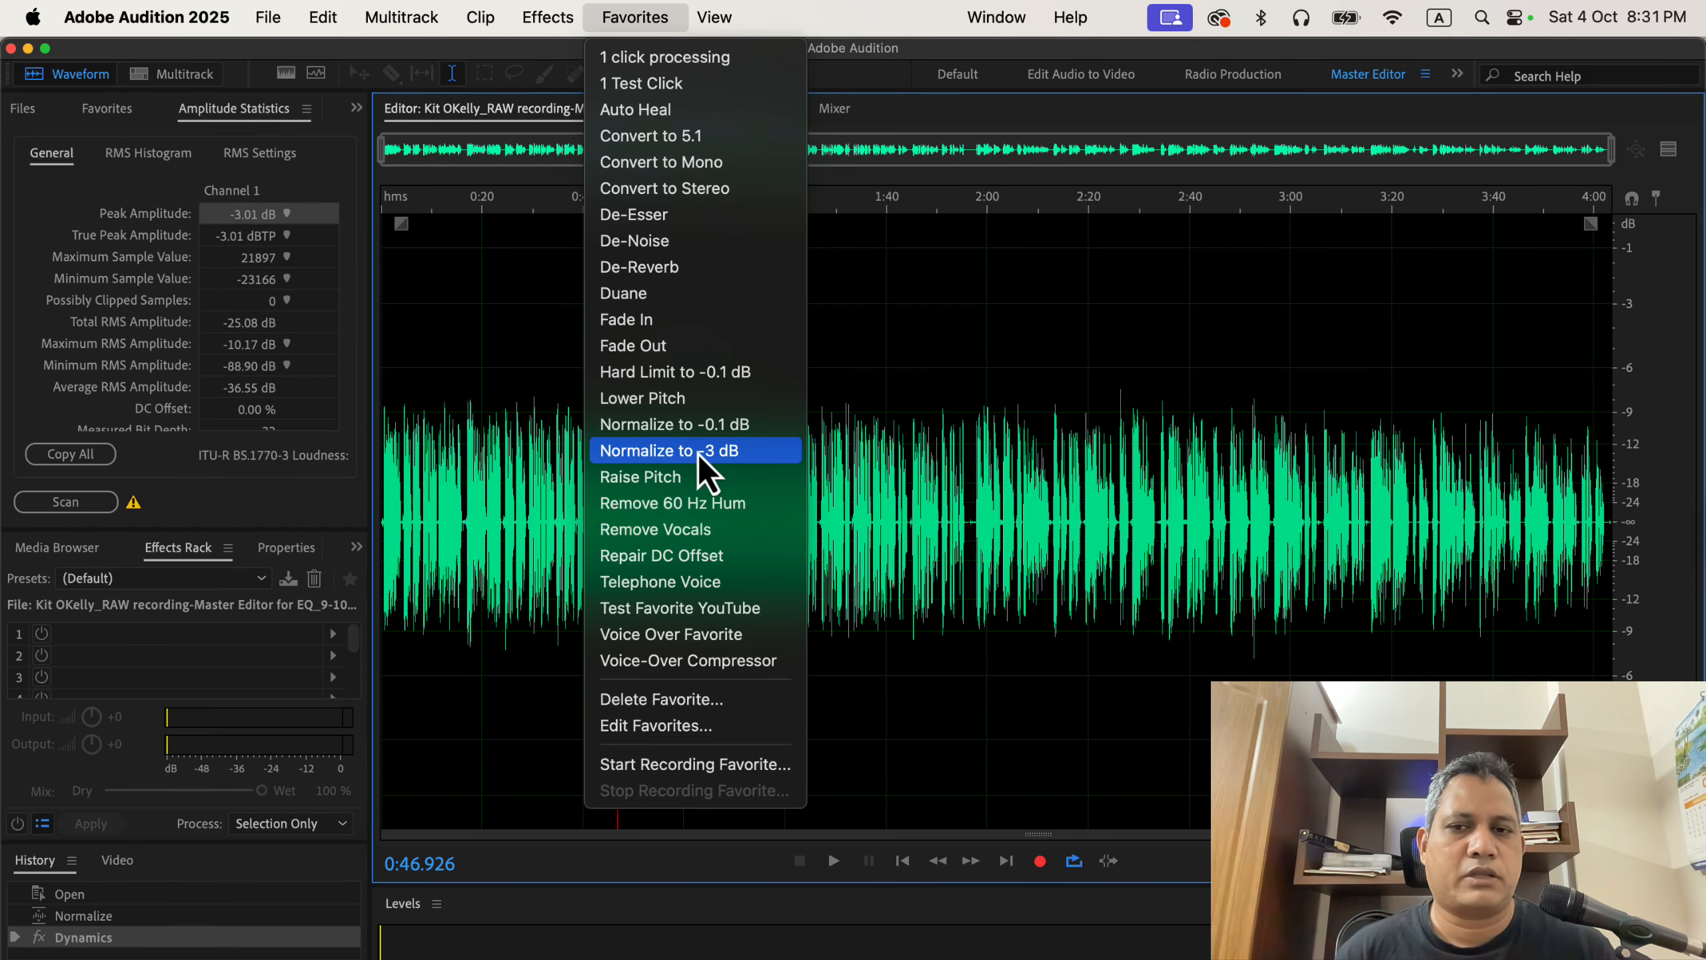
click(753, 457)
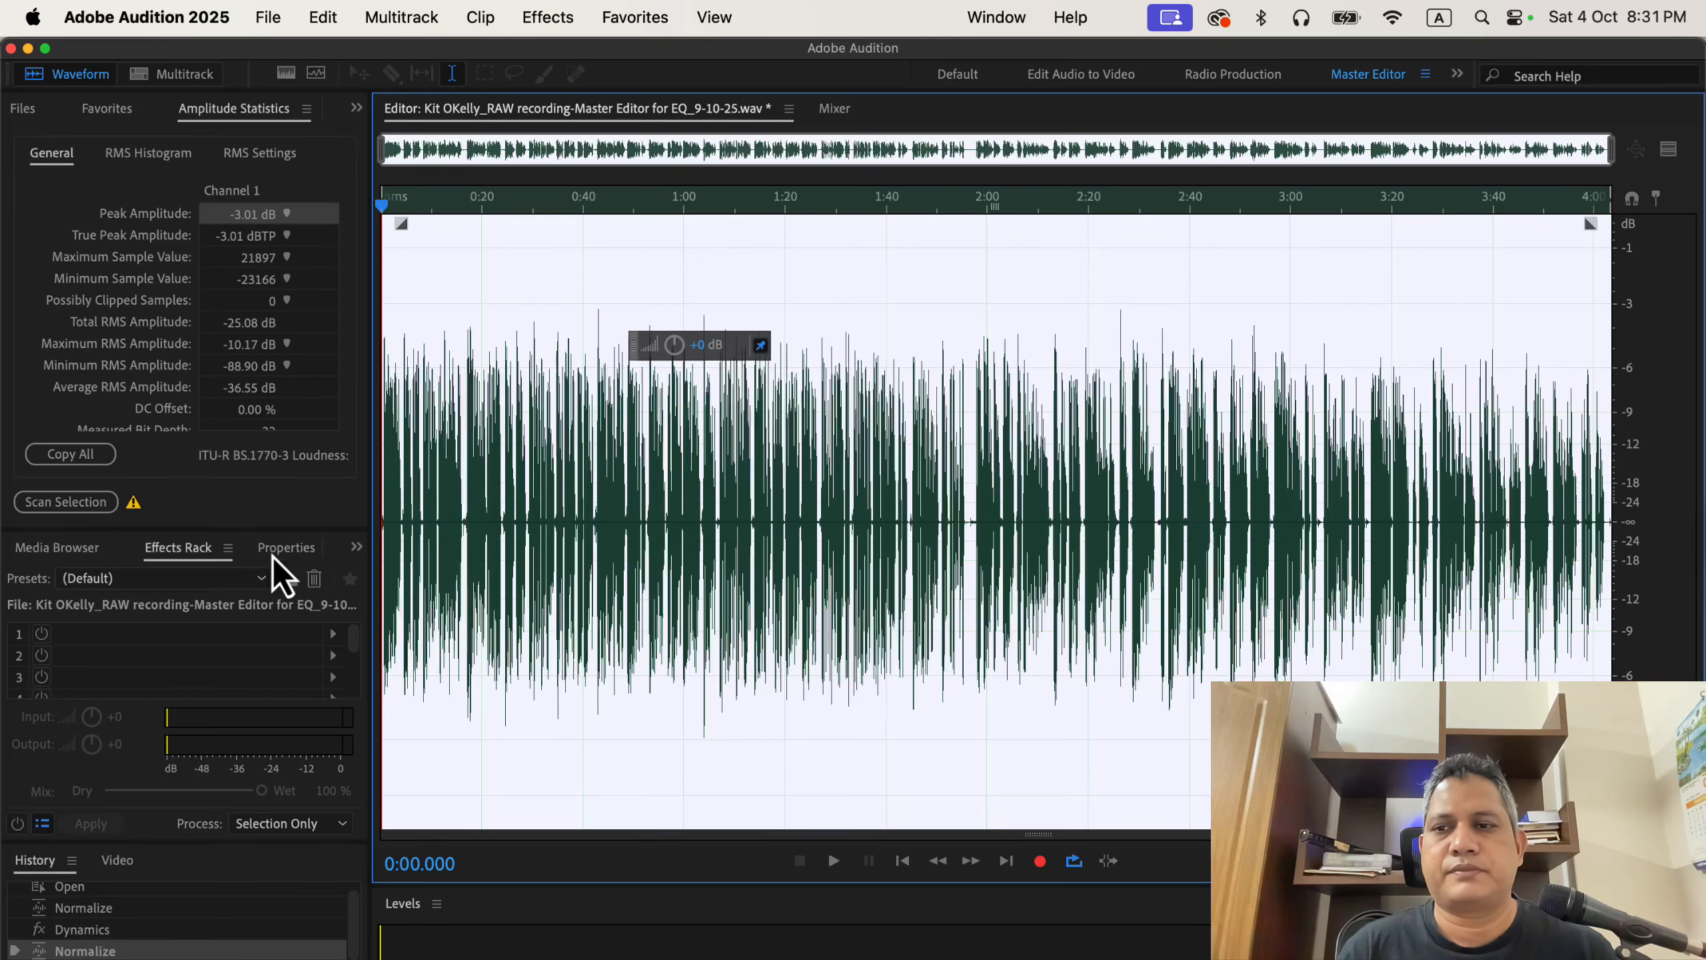
click(74, 503)
click(478, 480)
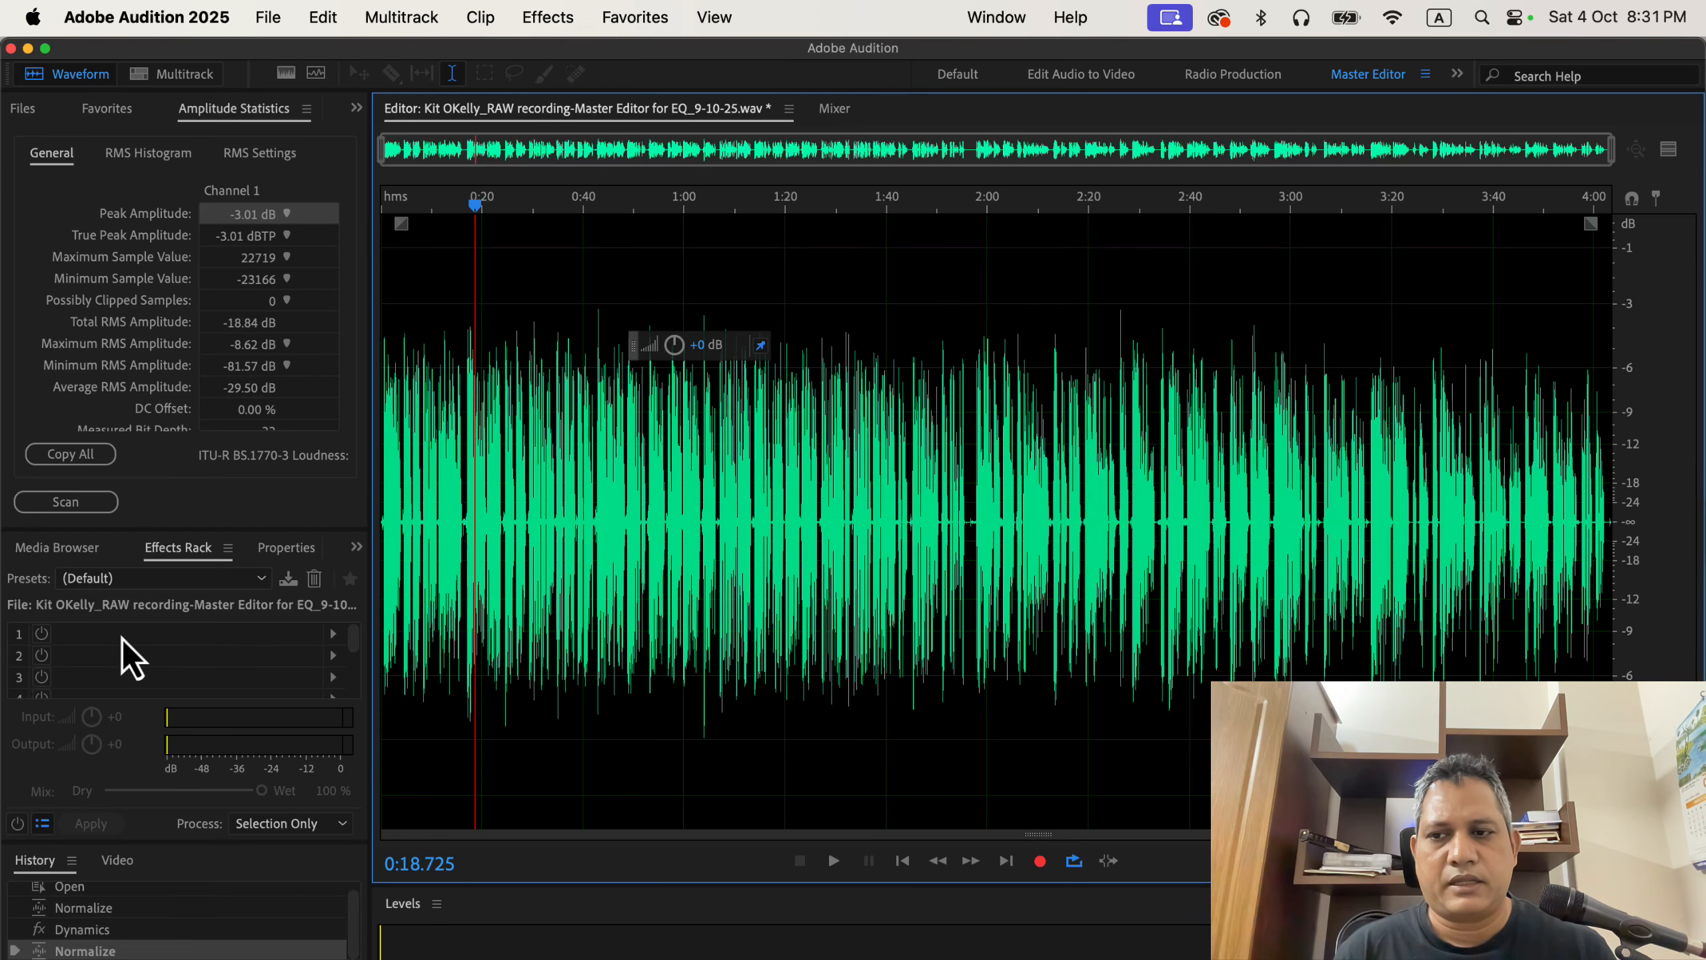
Add a DeEsser to the first slot of the effects rack.
click(334, 637)
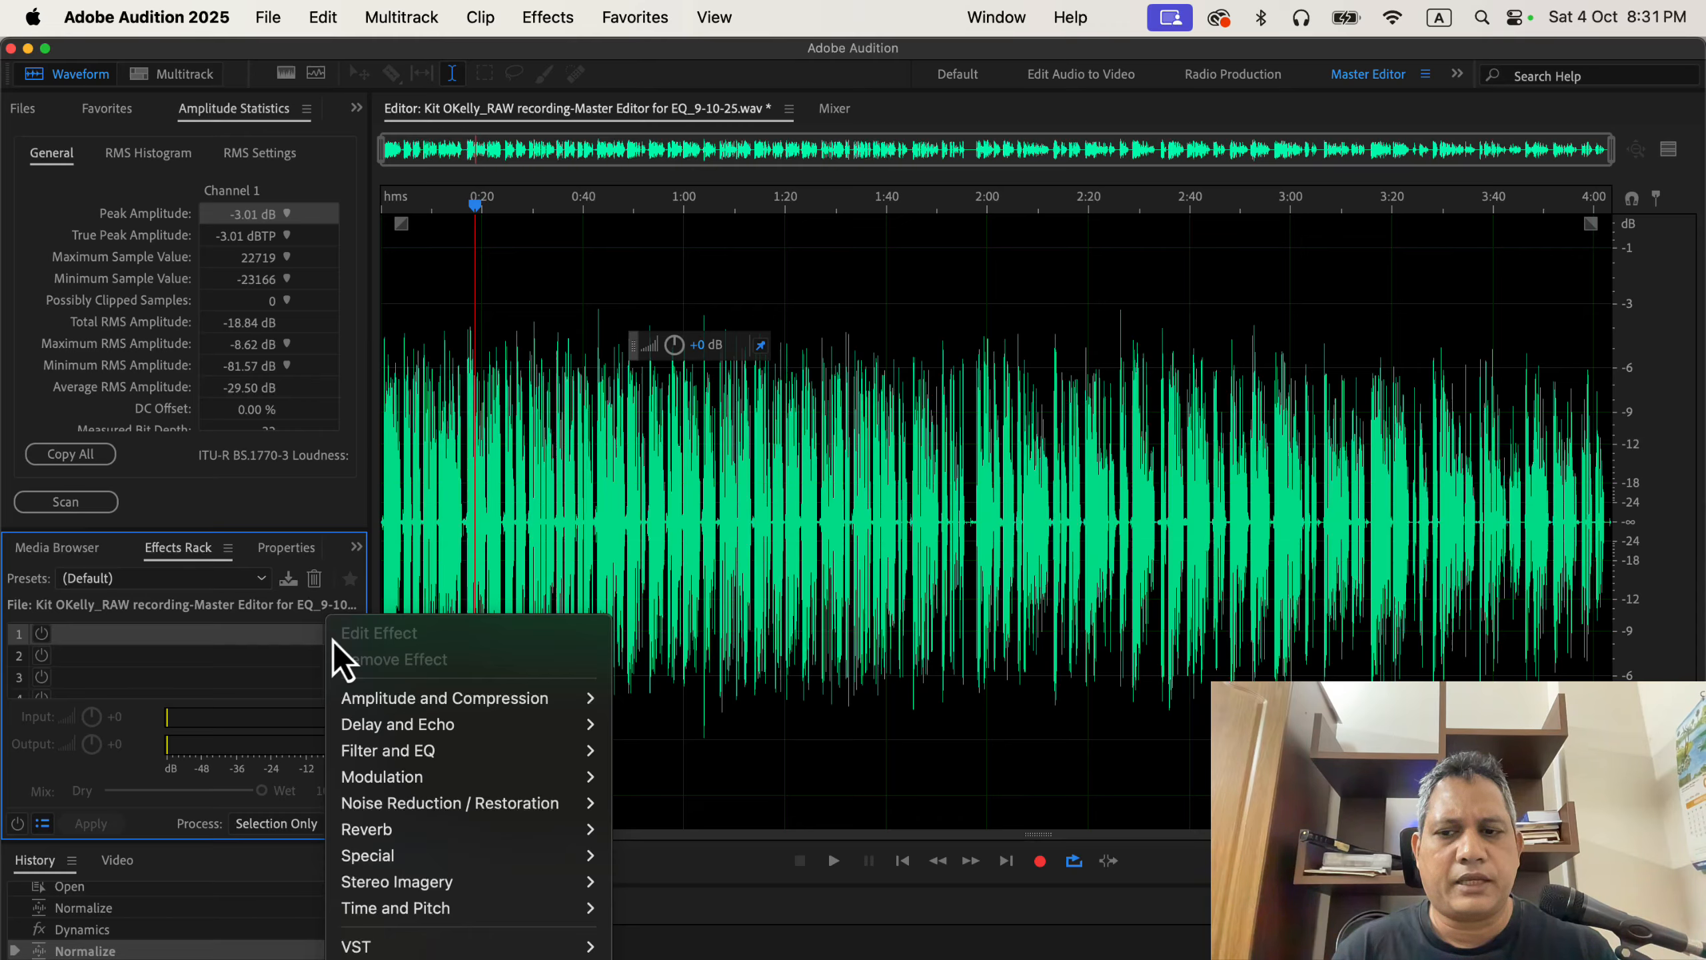
mouse_move(458, 689)
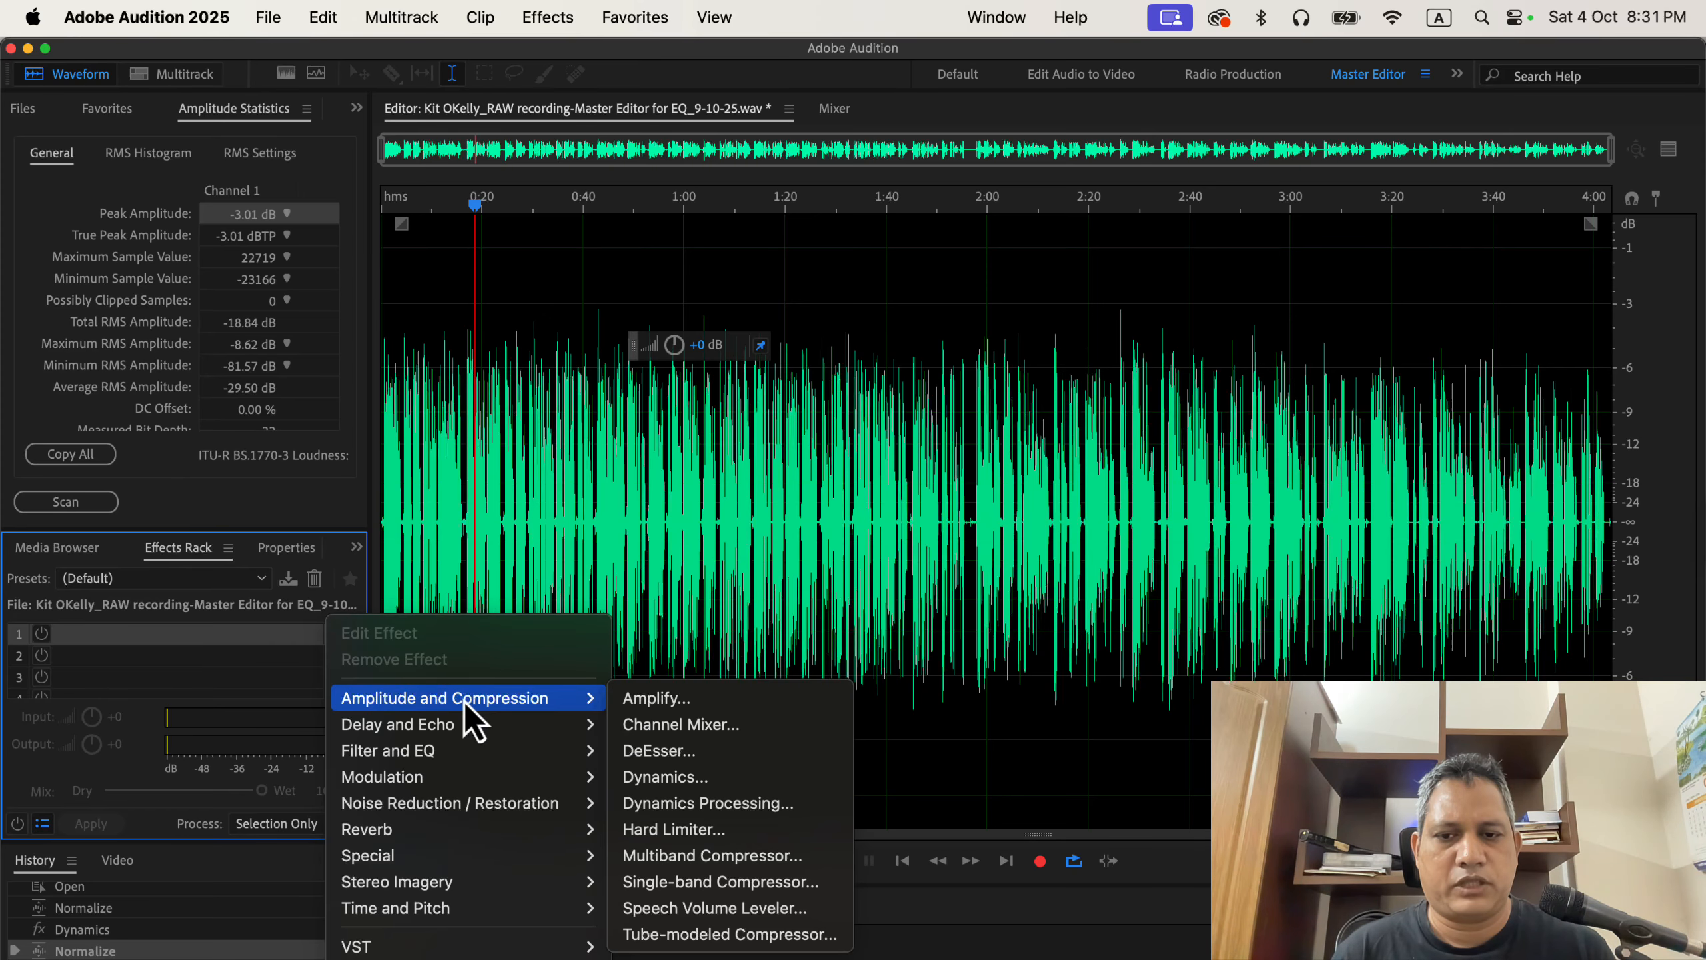
click(655, 751)
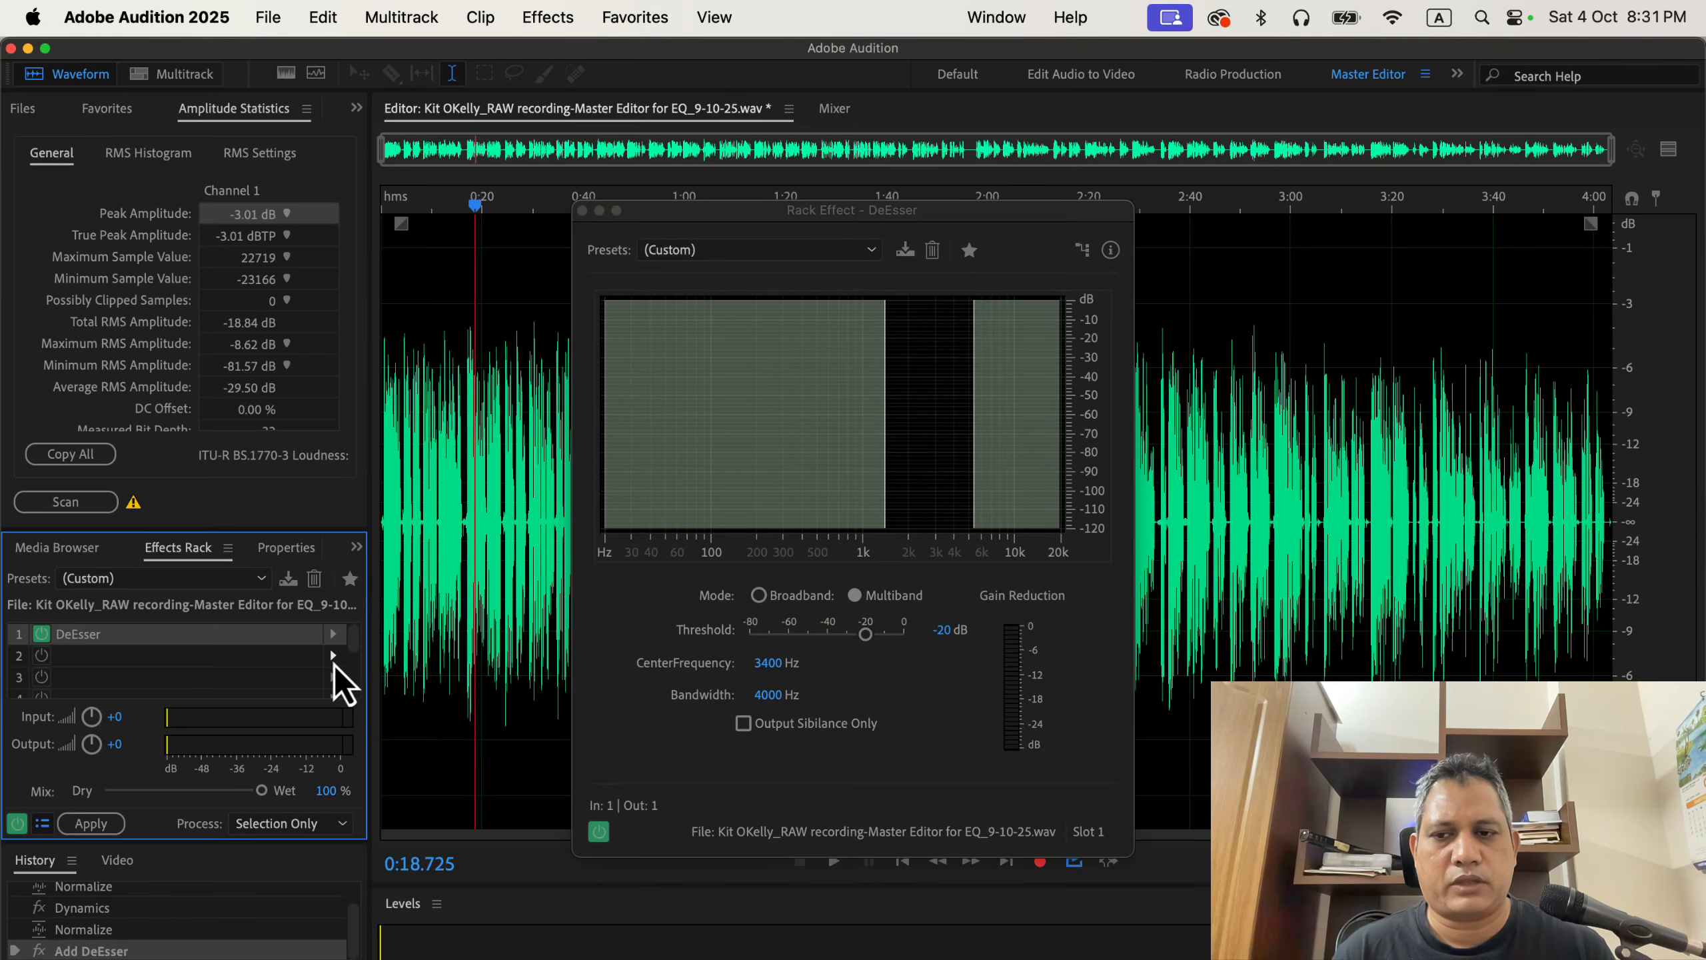
Add DeNoise to the second effects rack slot and close both effect windows.
click(334, 662)
mouse_move(475, 752)
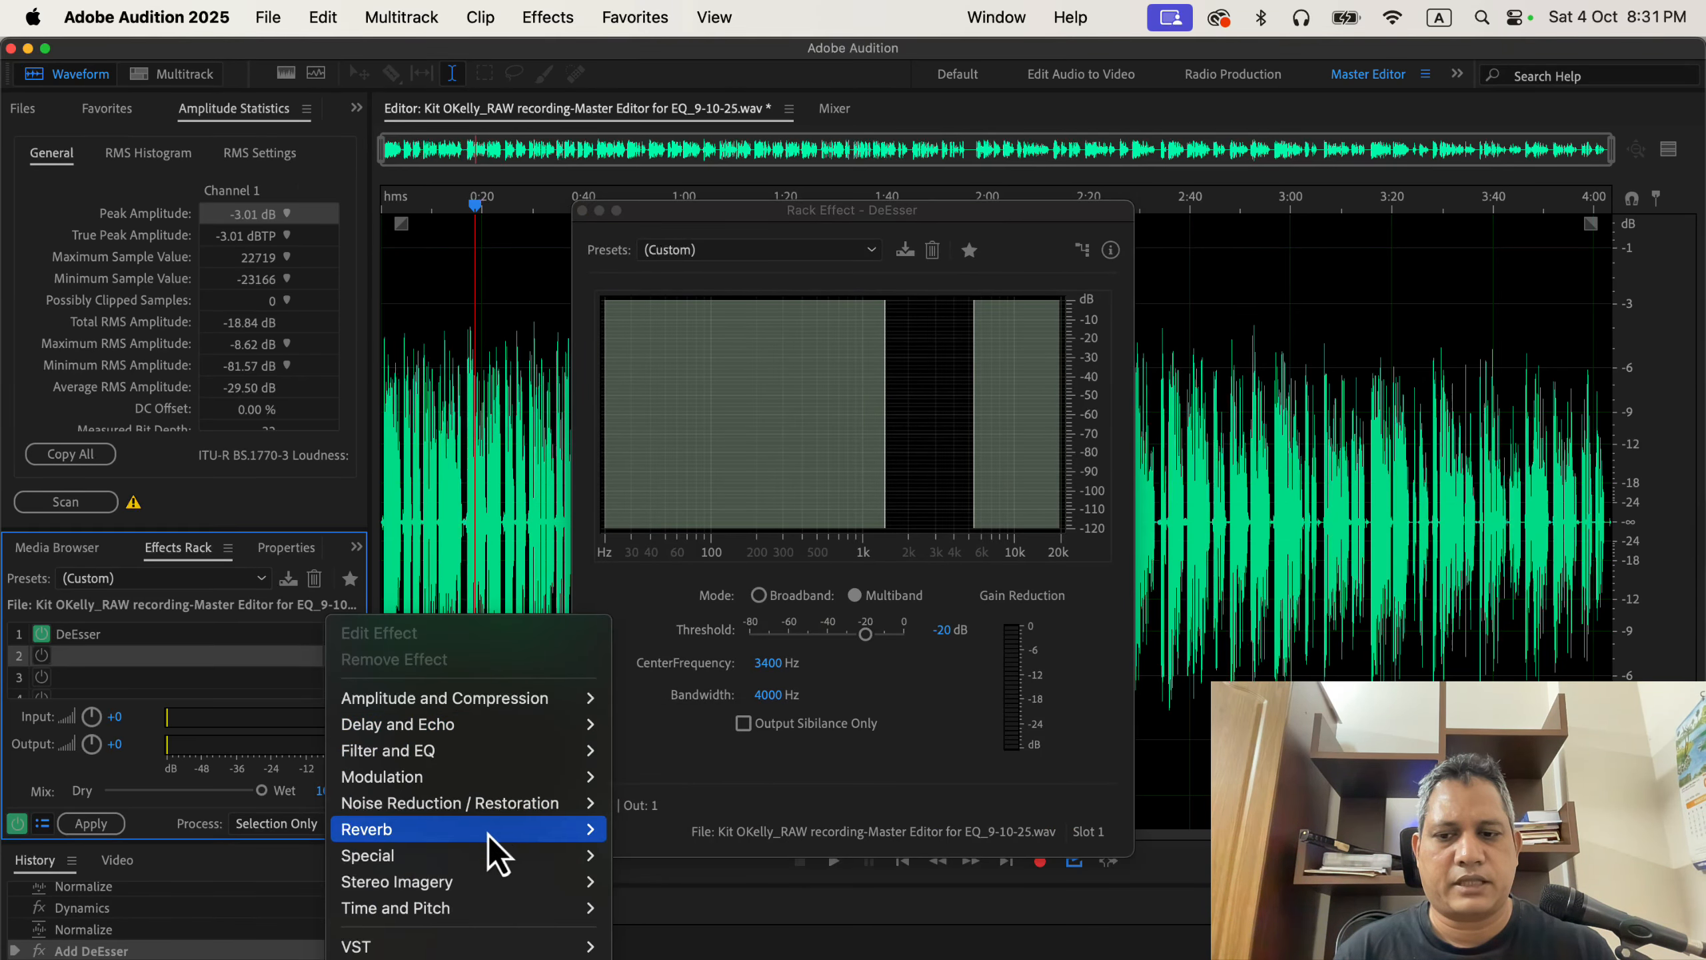
mouse_move(471, 946)
mouse_move(527, 800)
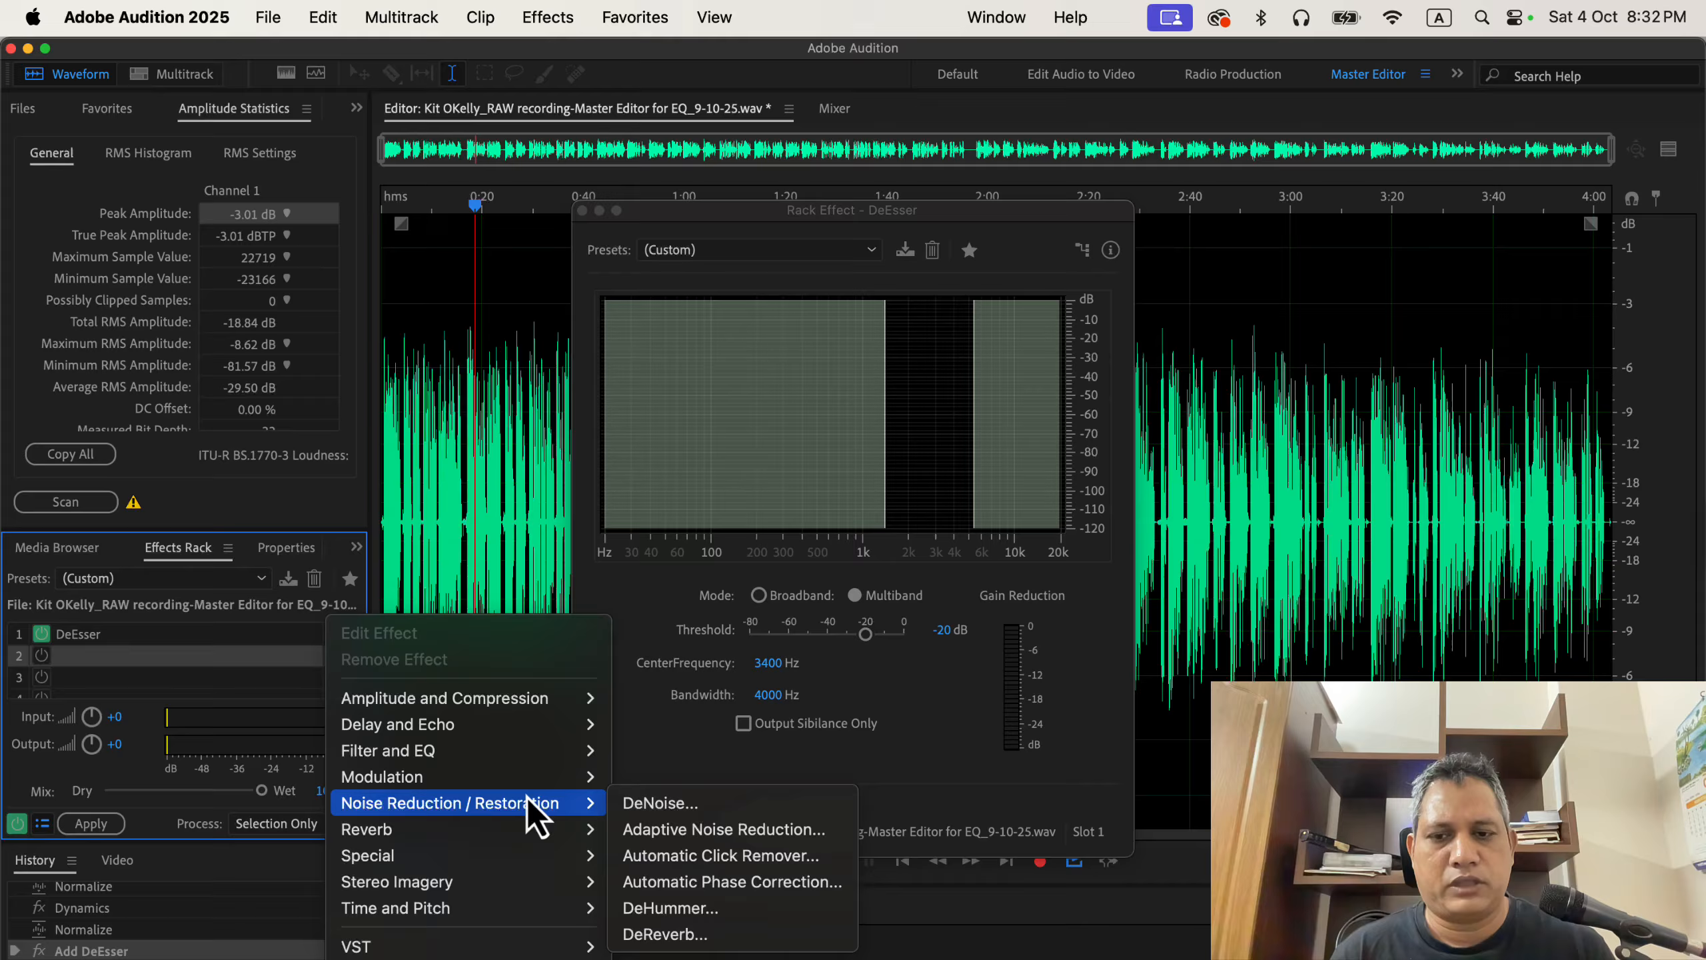
click(669, 803)
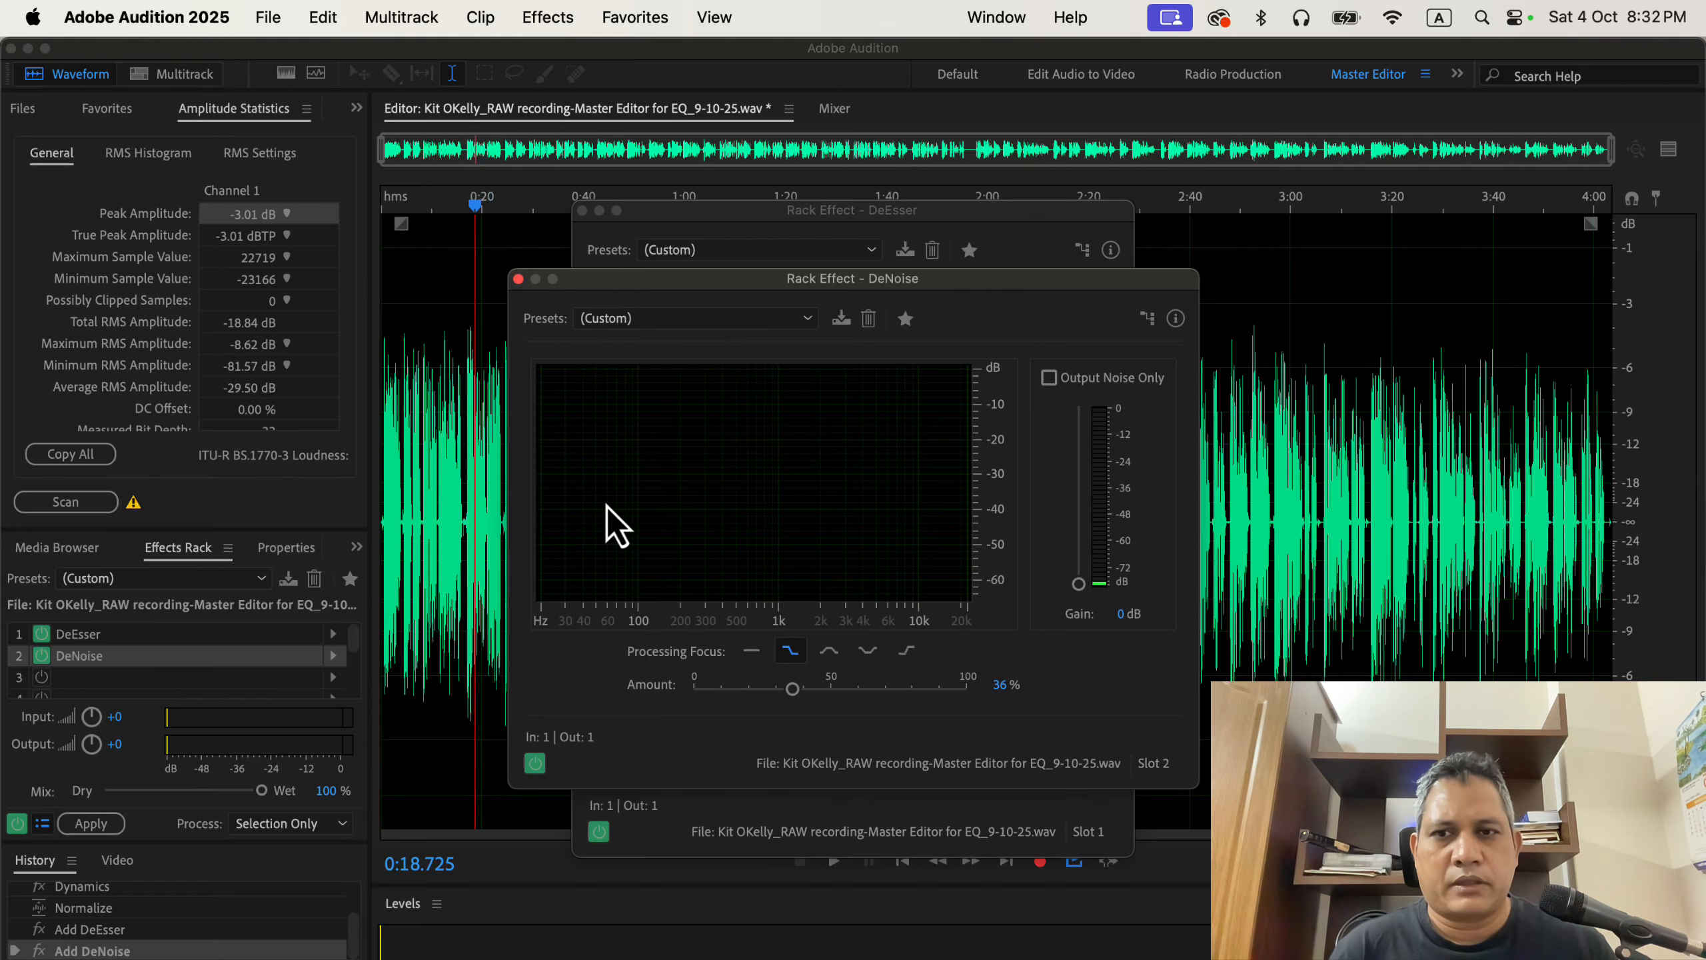
click(519, 278)
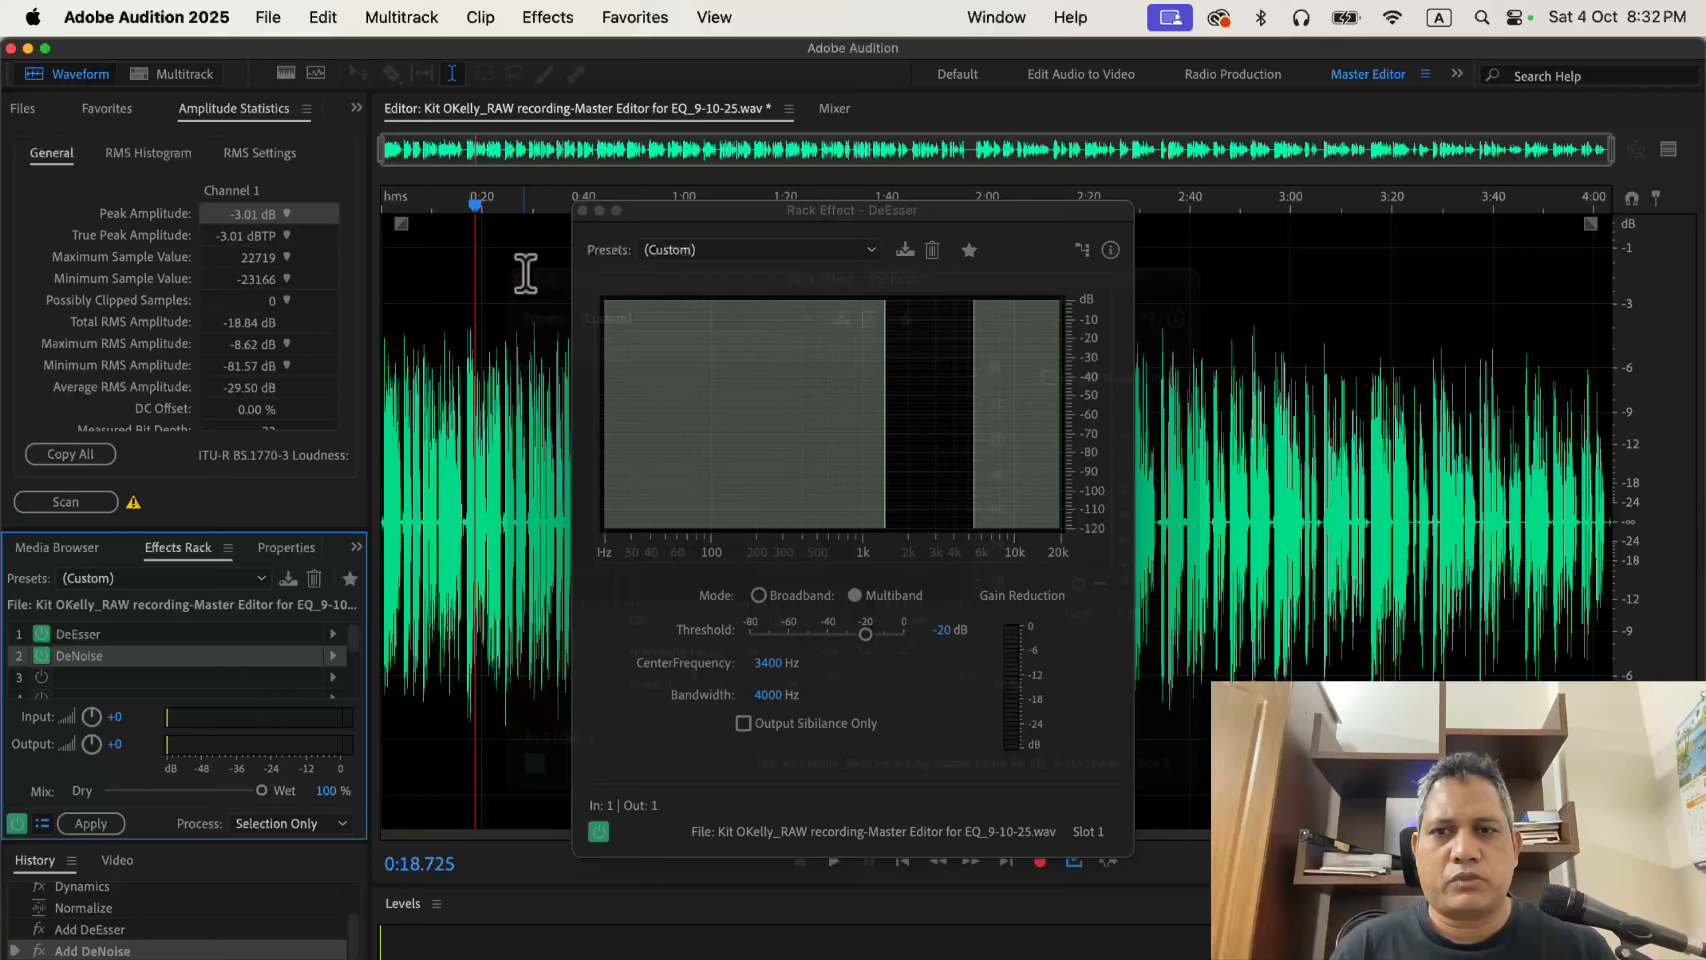
click(582, 211)
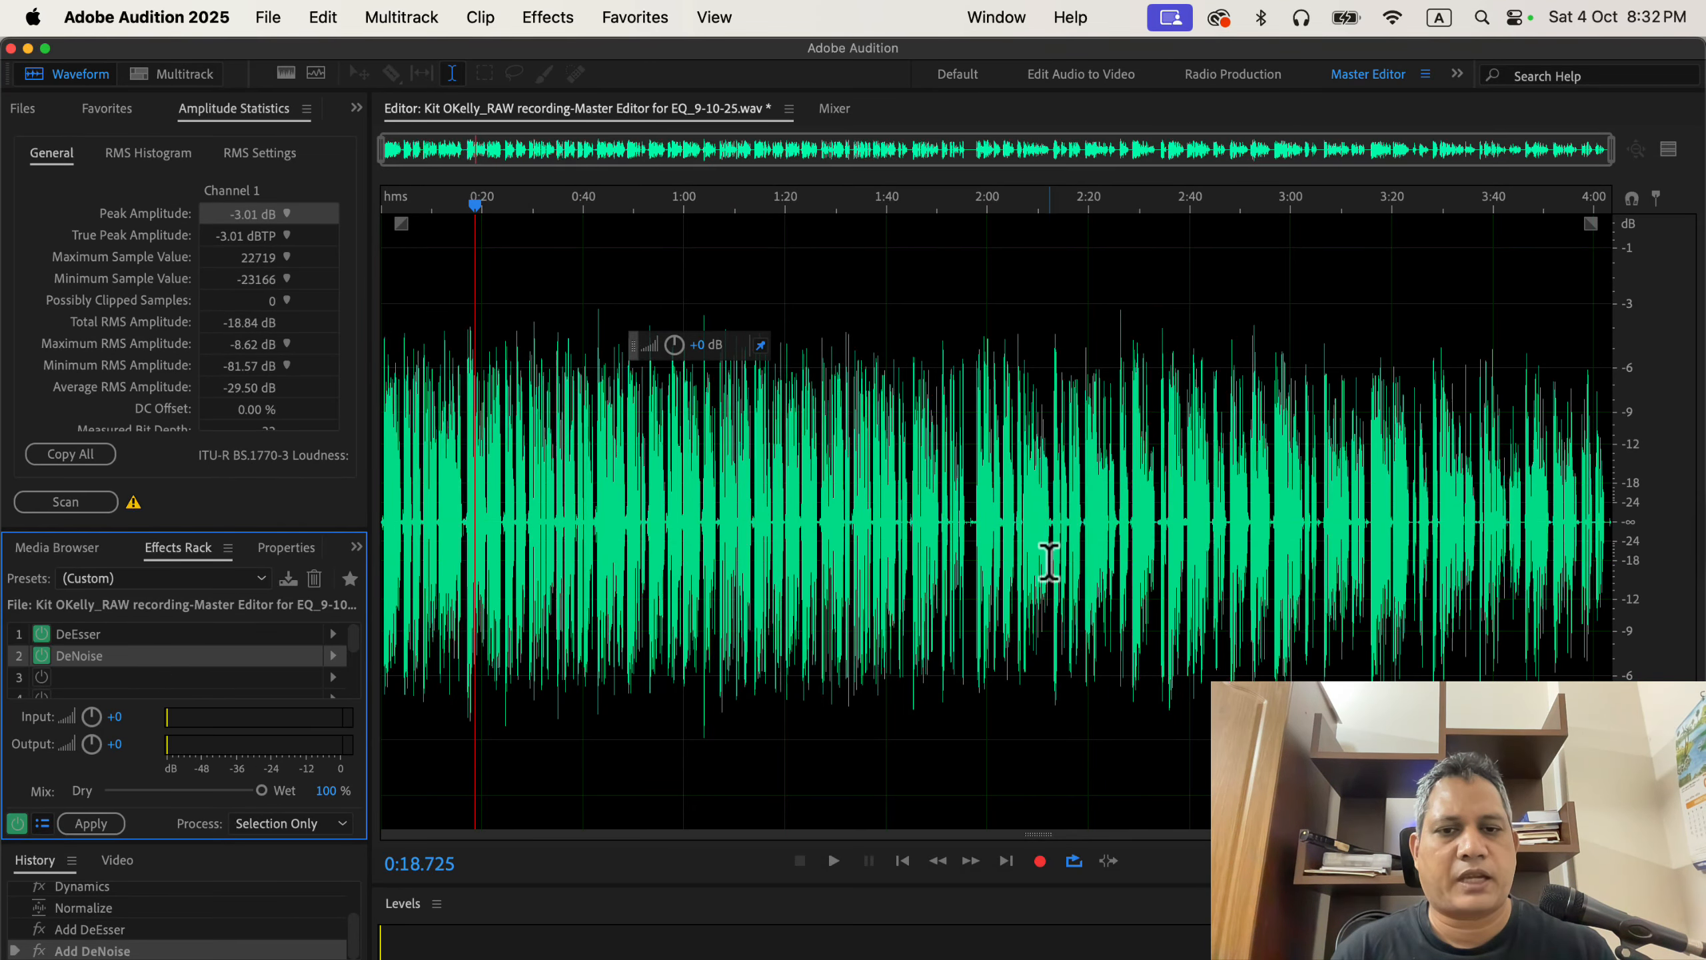
Record a test take at about 1:56 in the zoomed-in waveform and undo it.
scroll(1047, 560, up, 6)
click(703, 504)
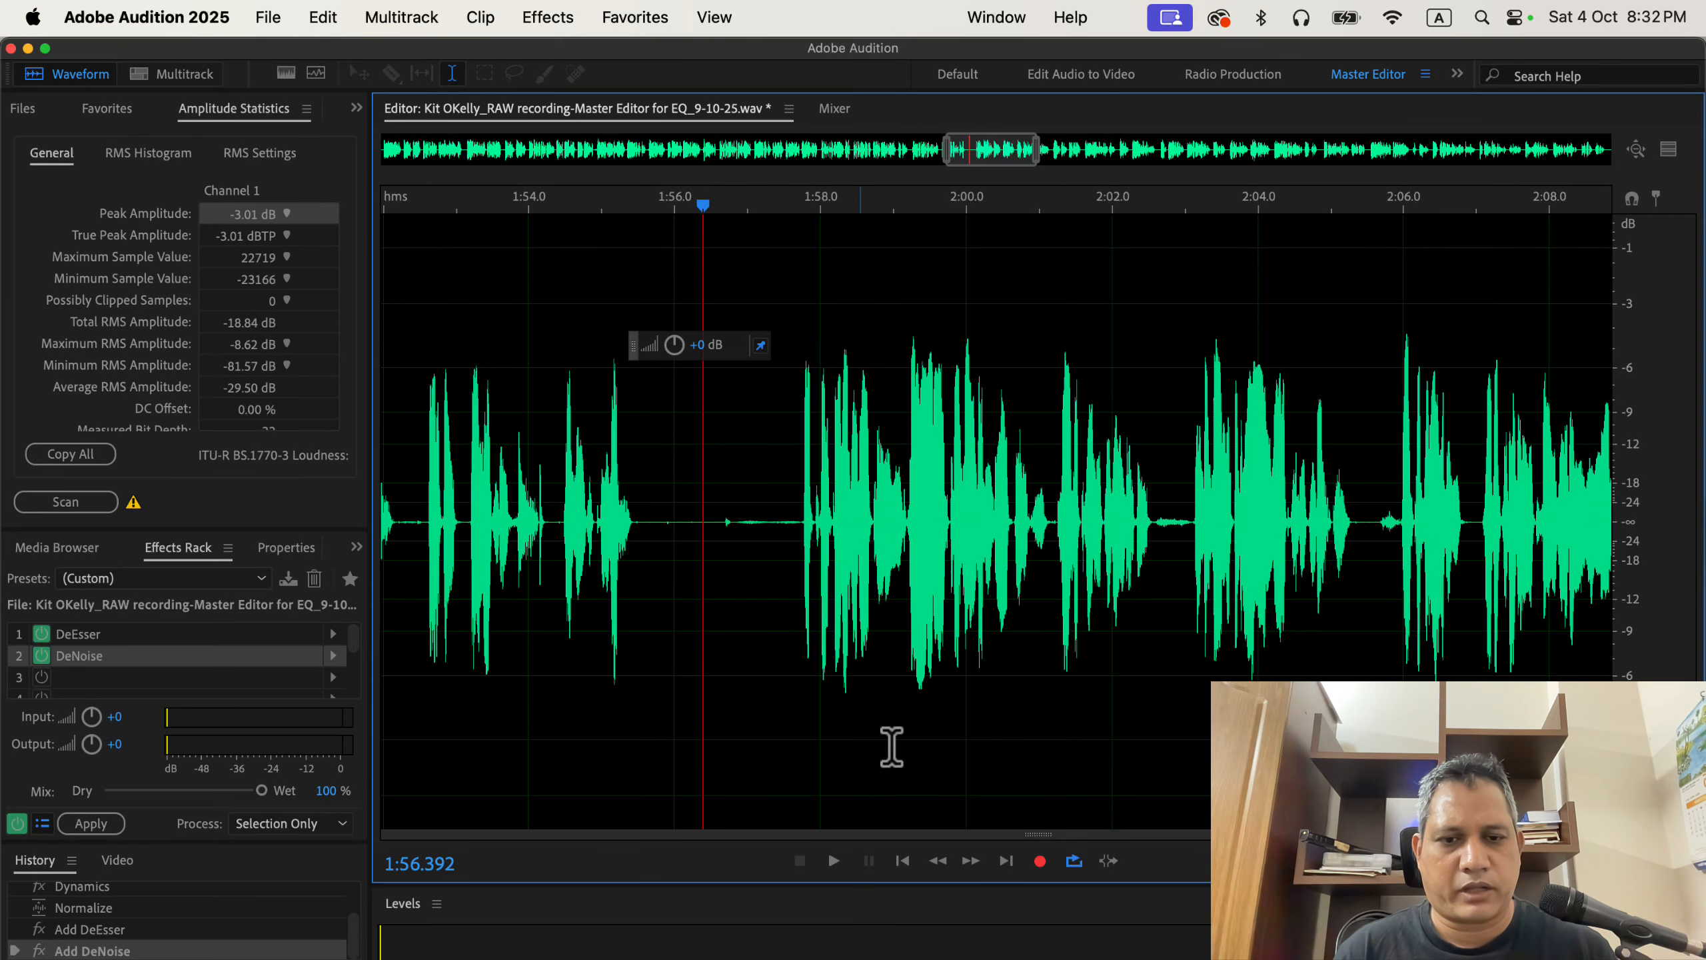
right_click(1041, 863)
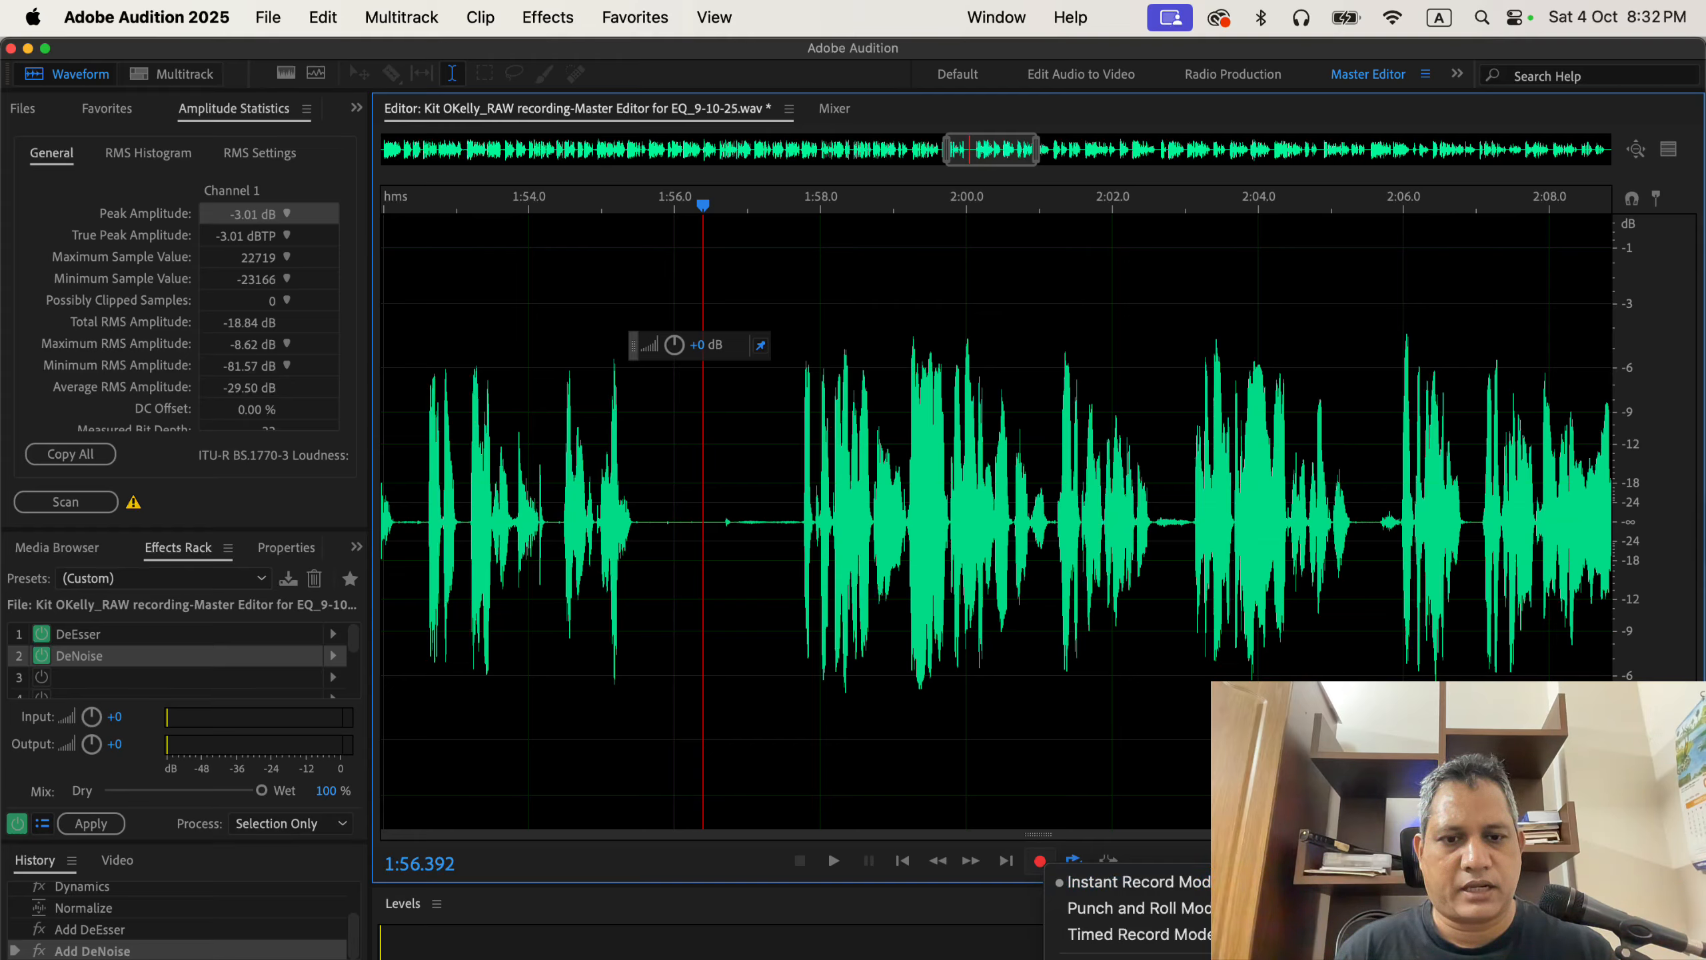
click(841, 725)
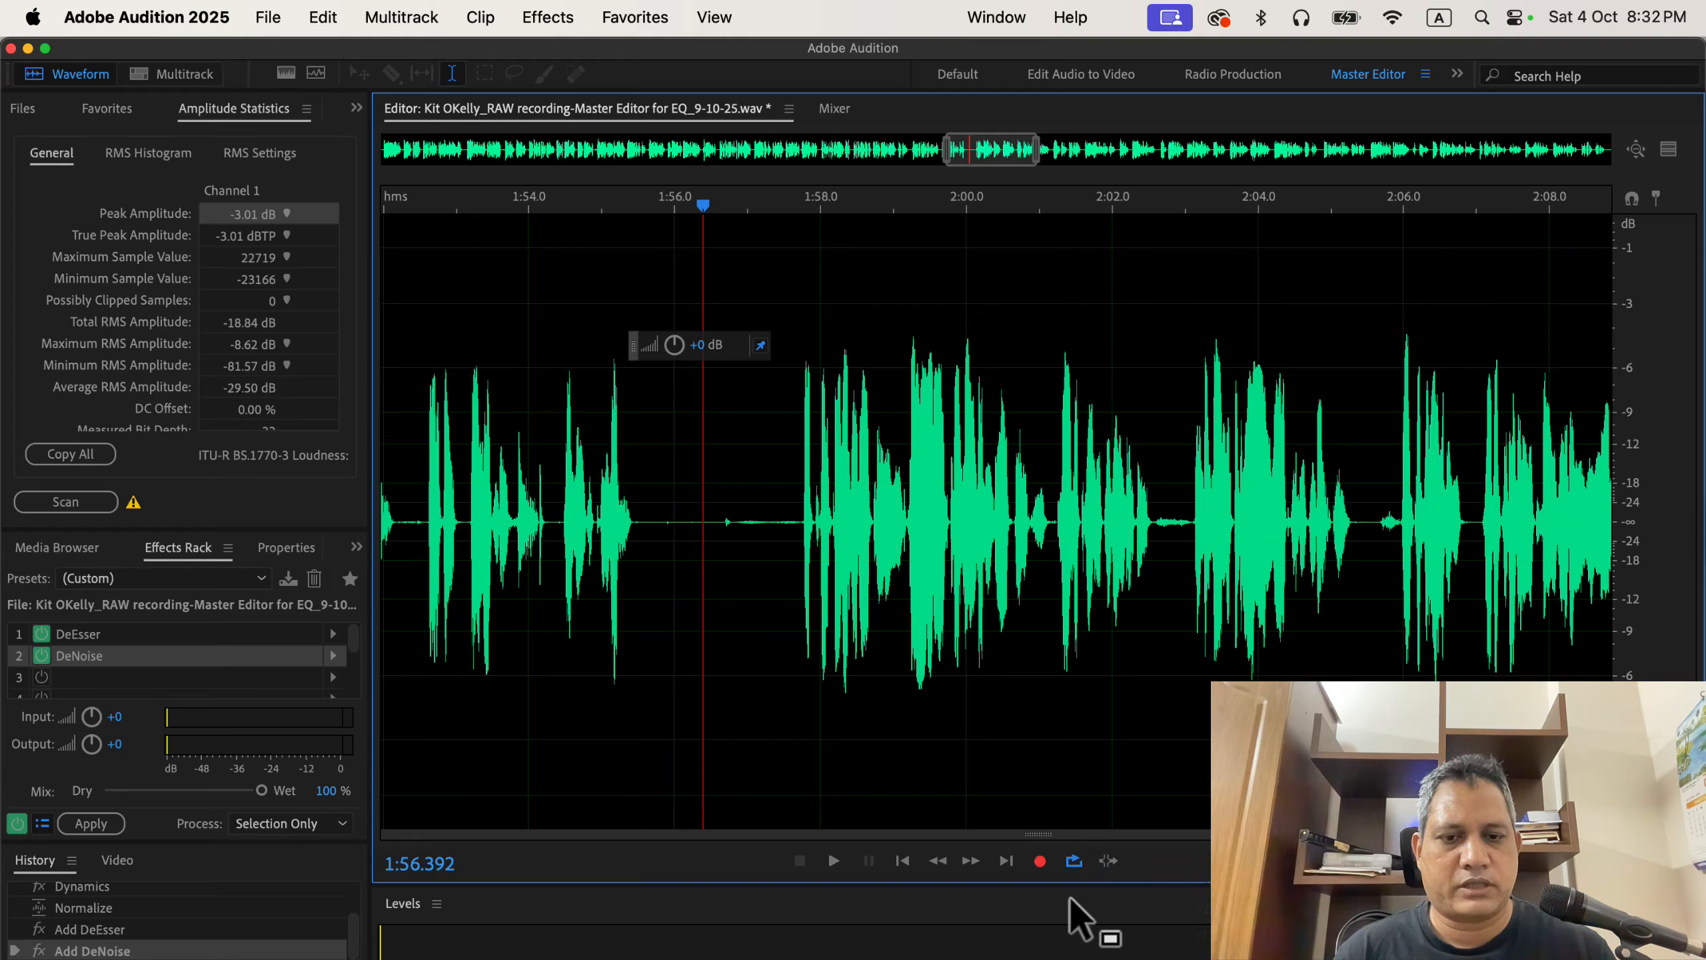
click(1040, 861)
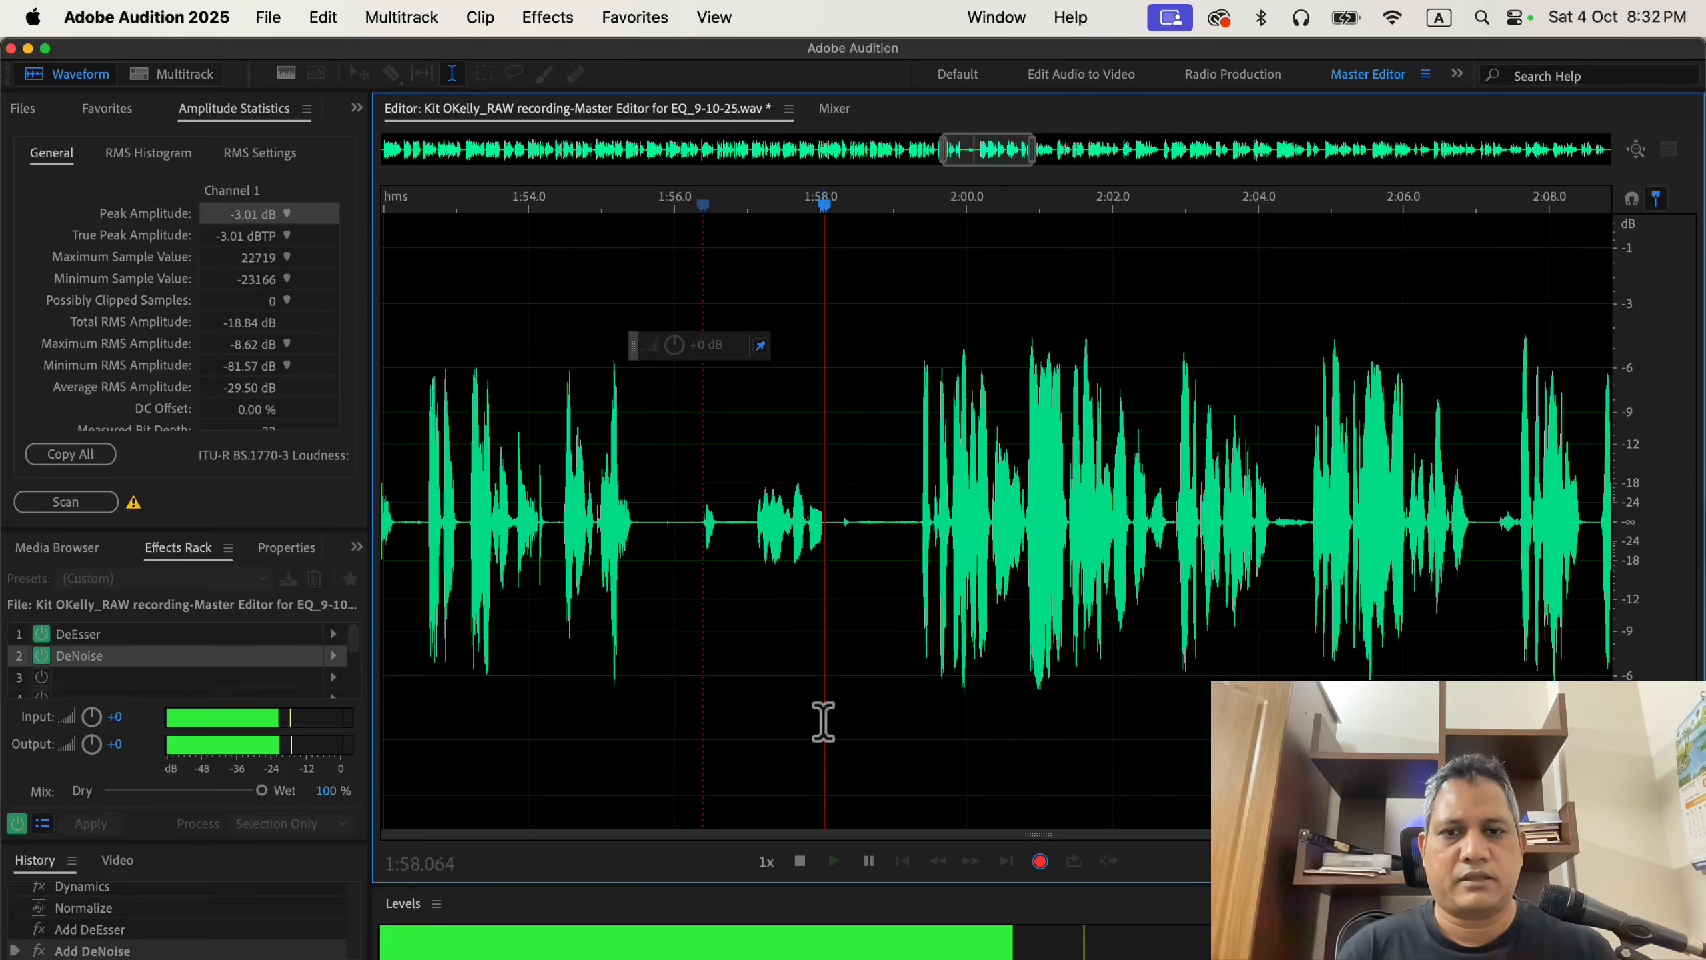
click(1039, 860)
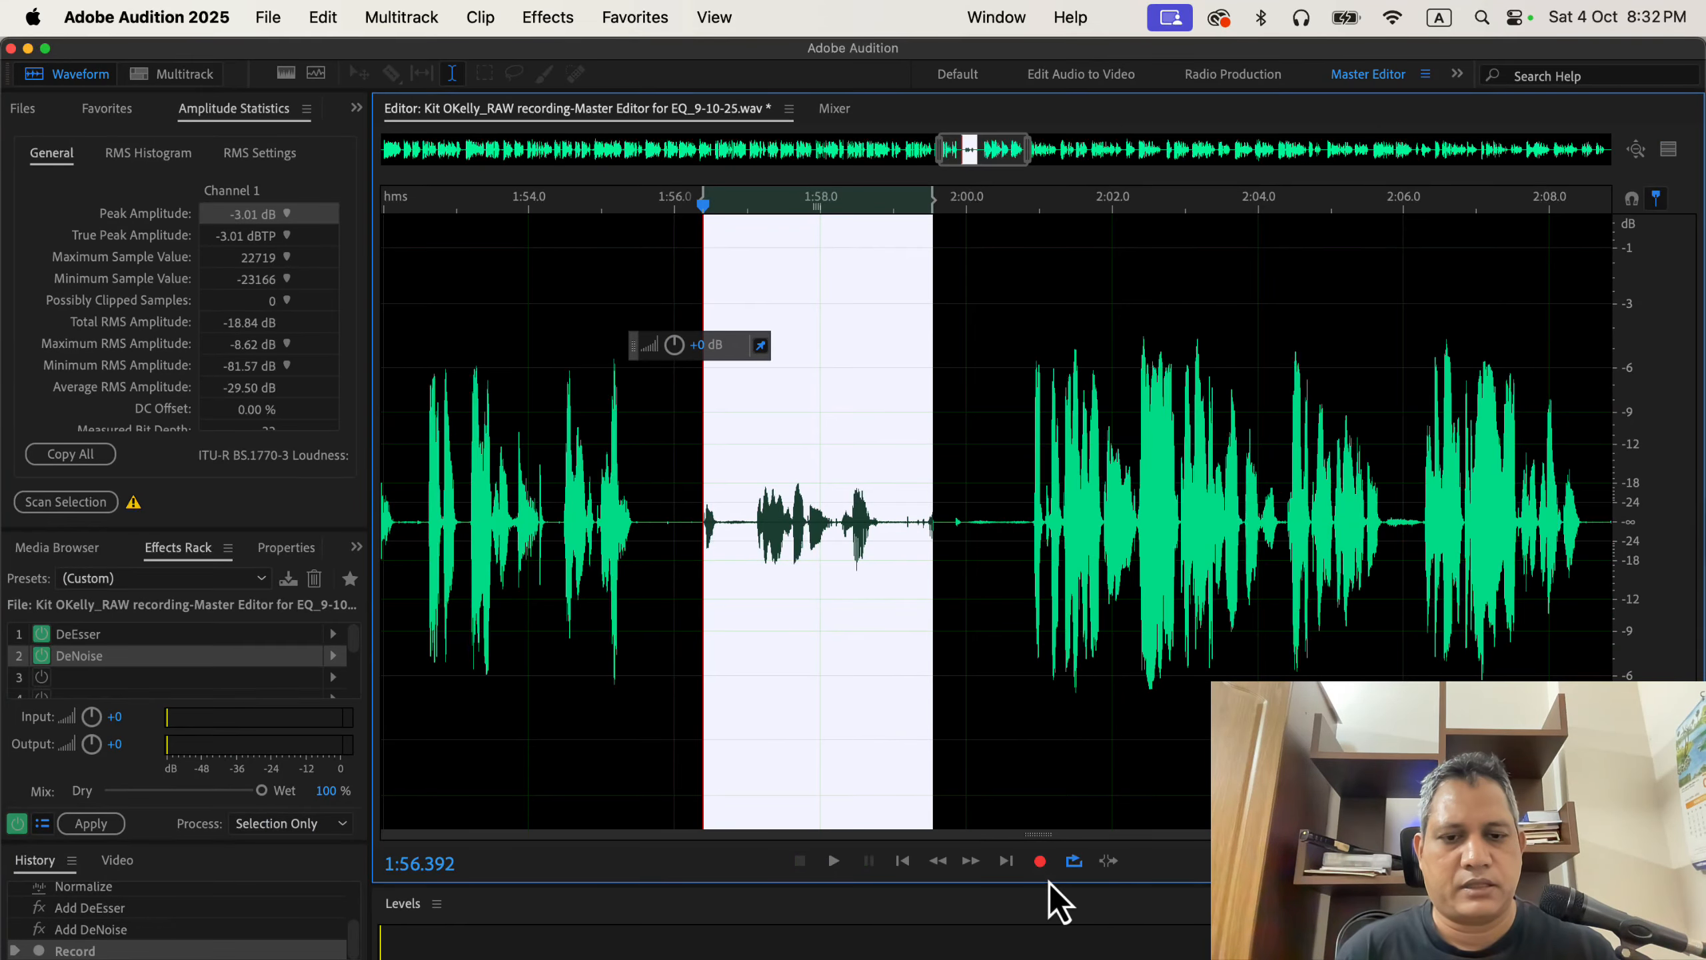
click(965, 754)
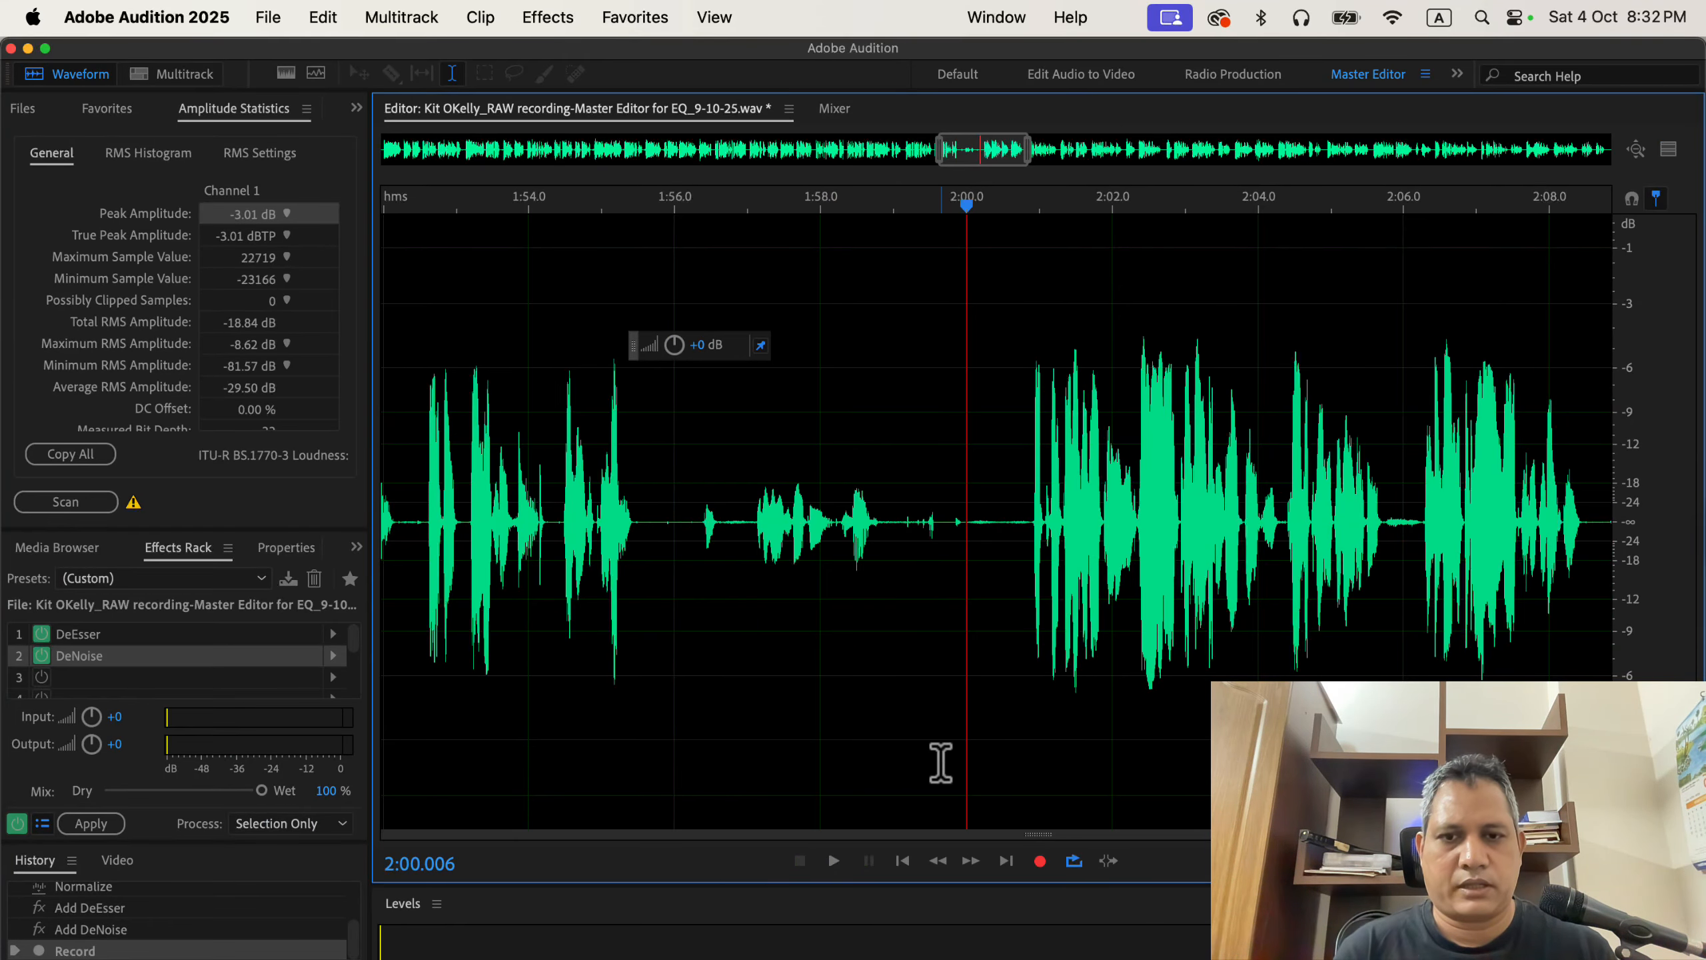
key(super+z)
Switch the recorder to Punch and Roll record mode.
right_click(1045, 865)
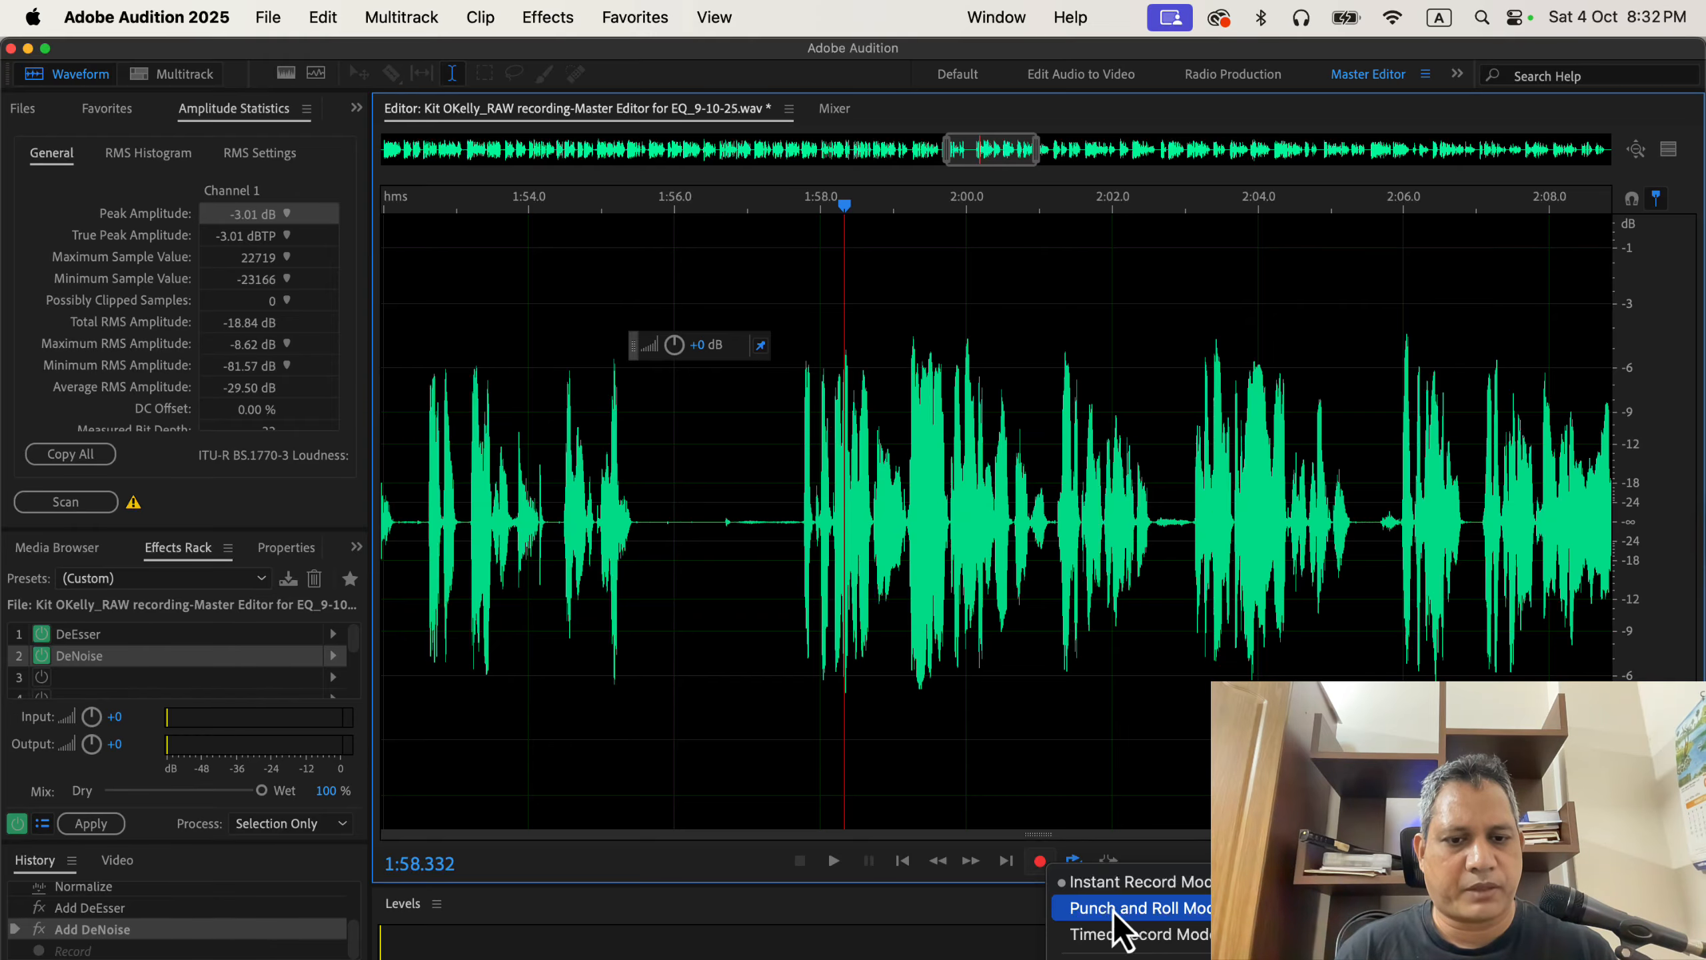
click(1135, 909)
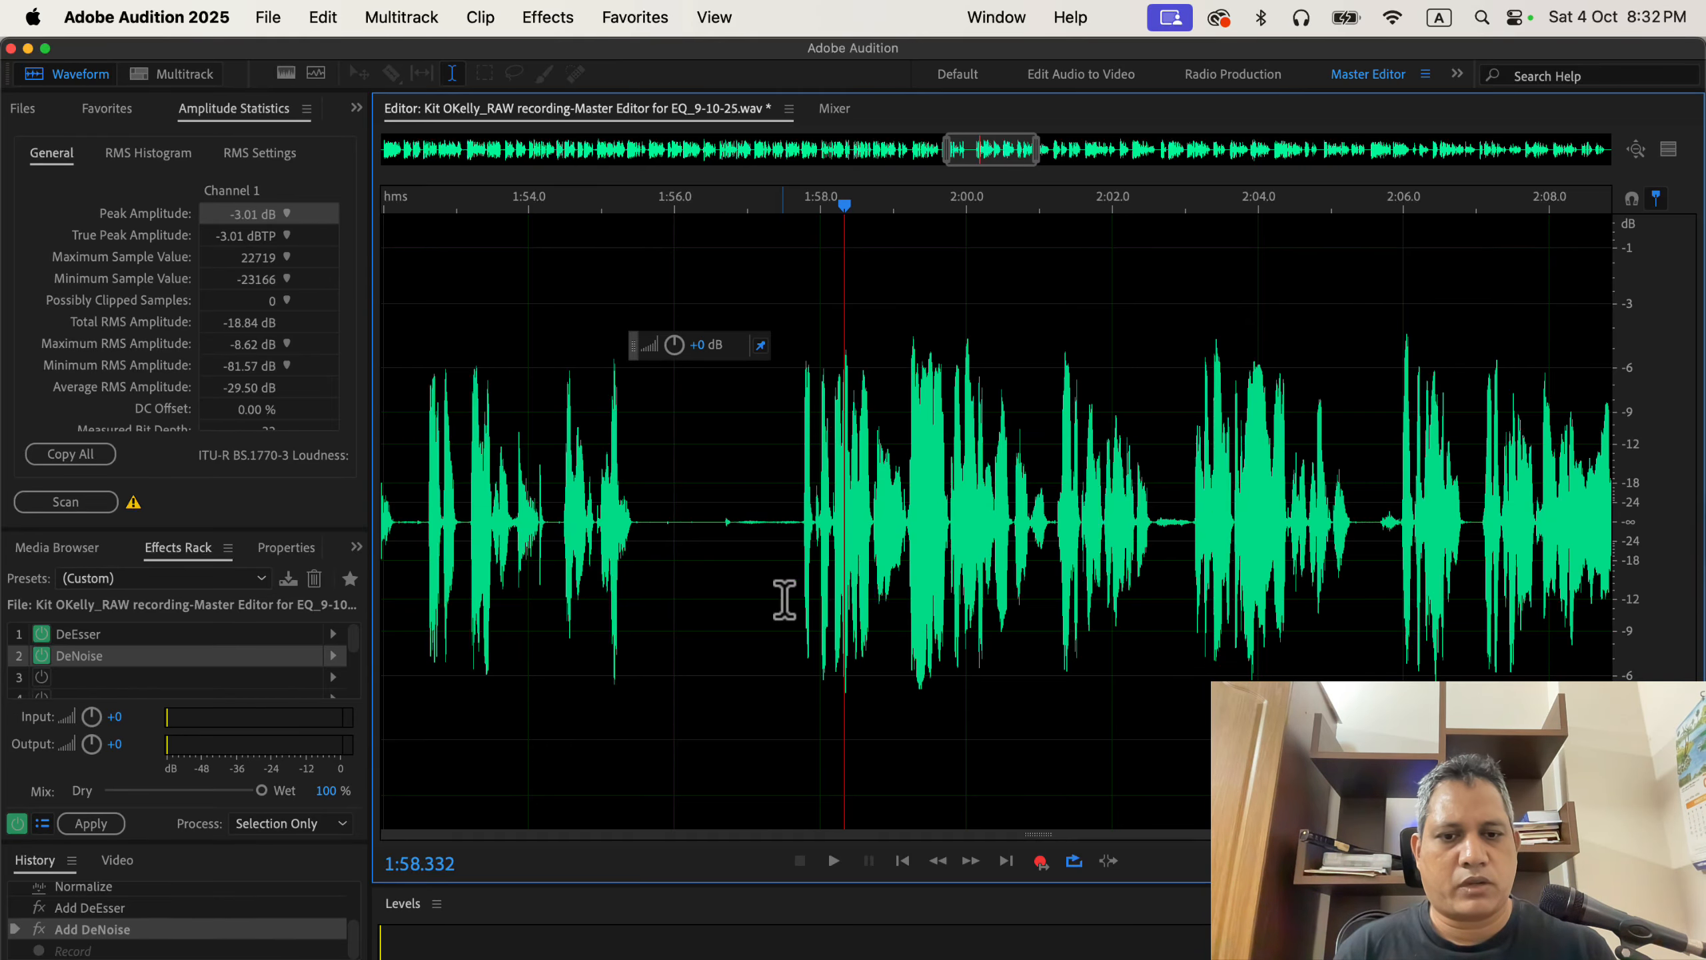
Punch in a replacement take starting at about 1:57 and undo it.
click(774, 514)
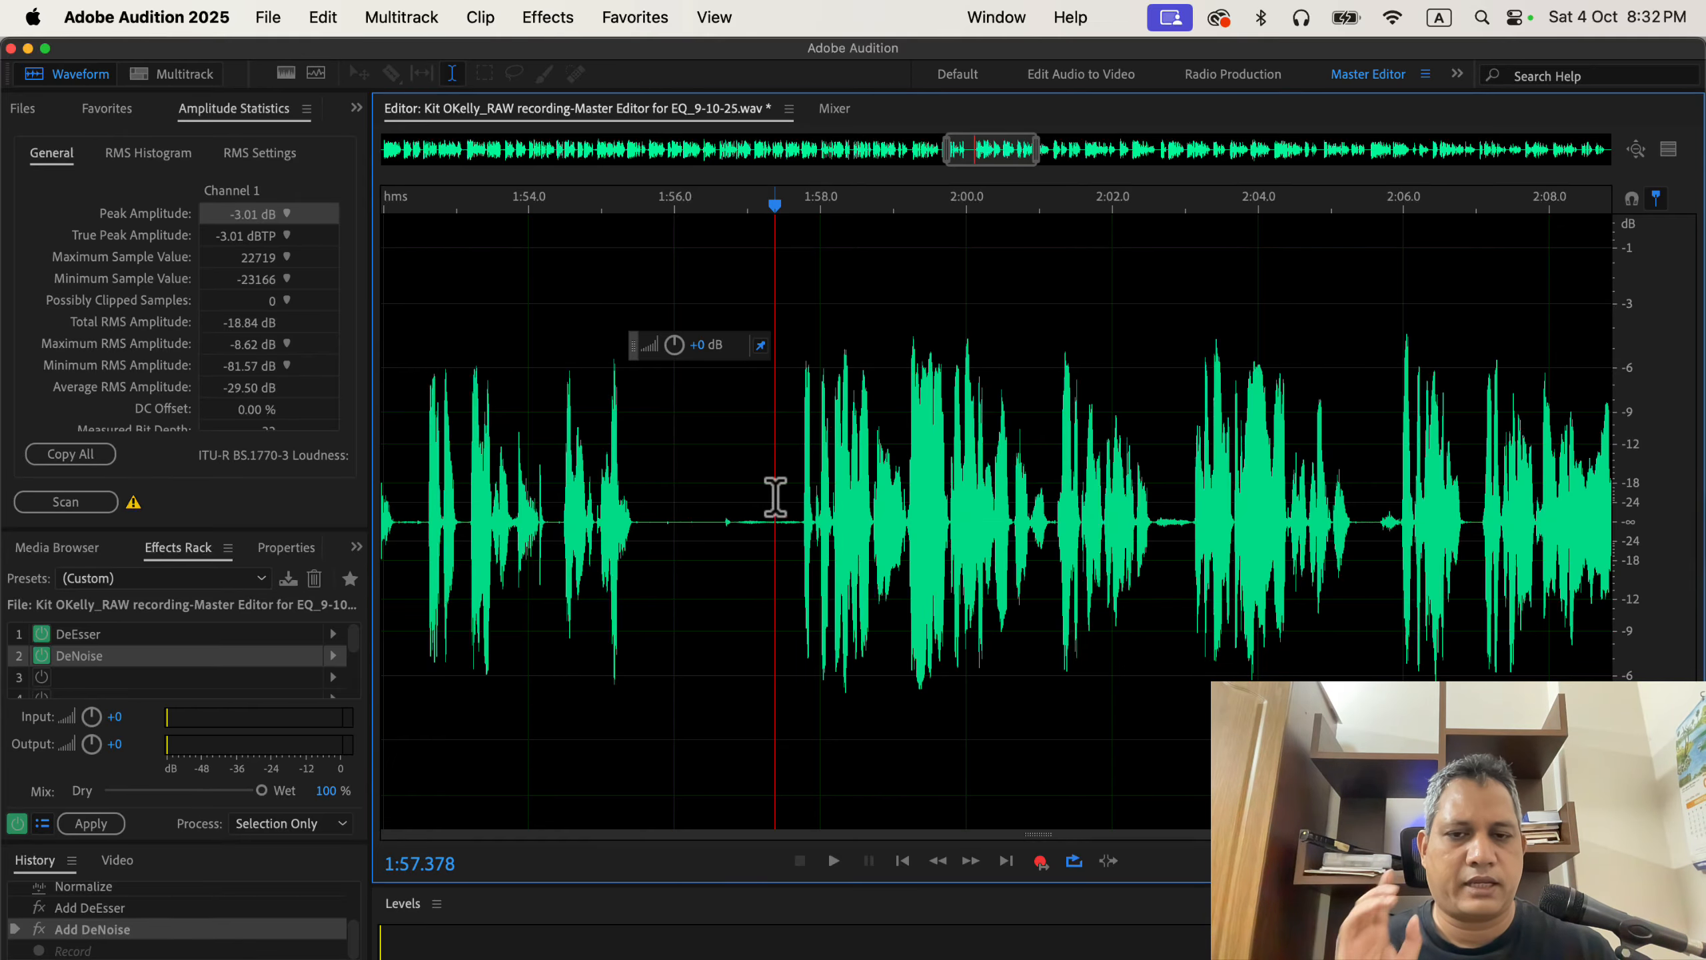
click(1039, 864)
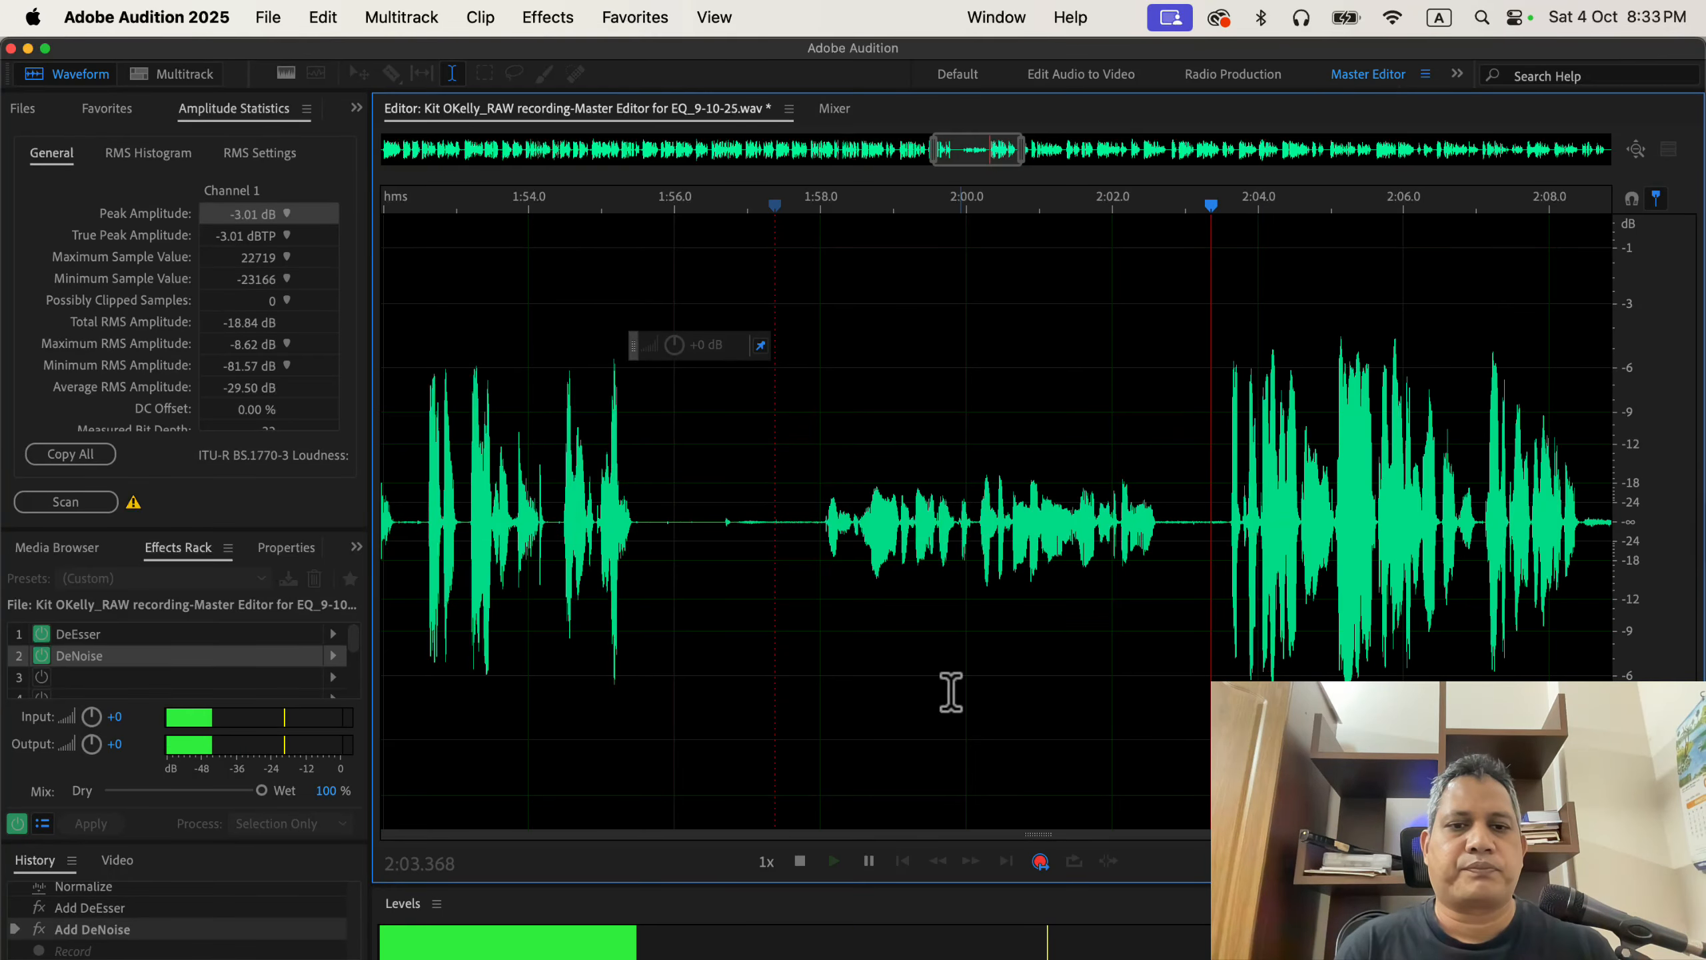
click(977, 647)
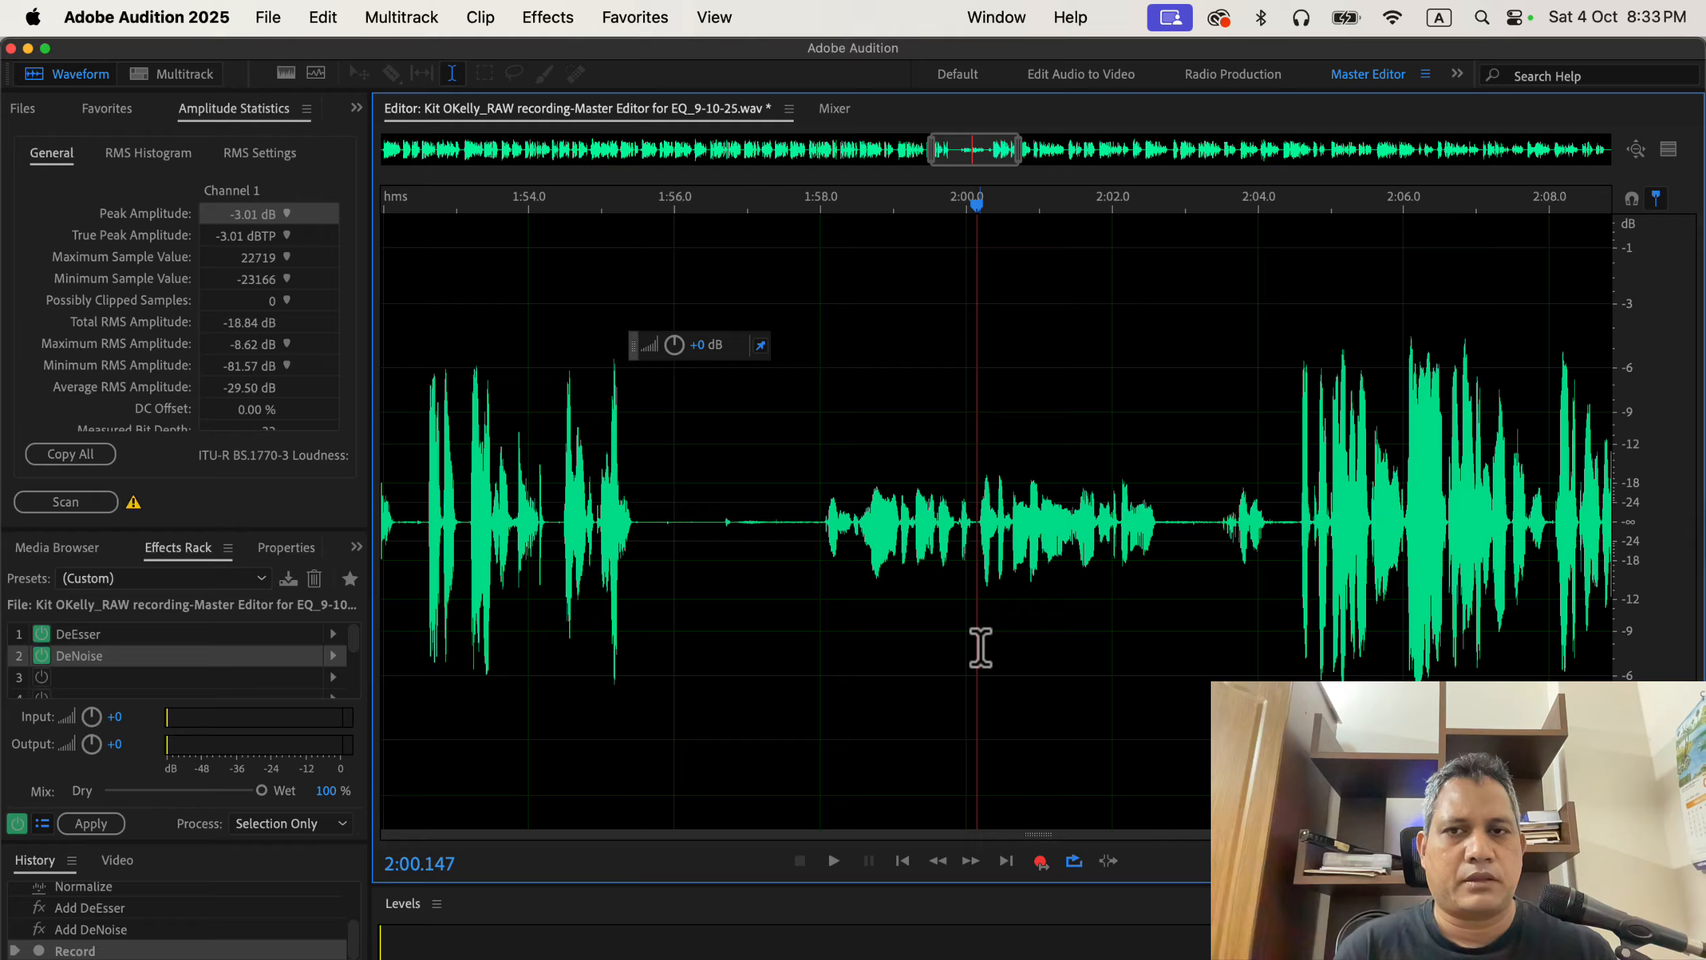
key(super+z)
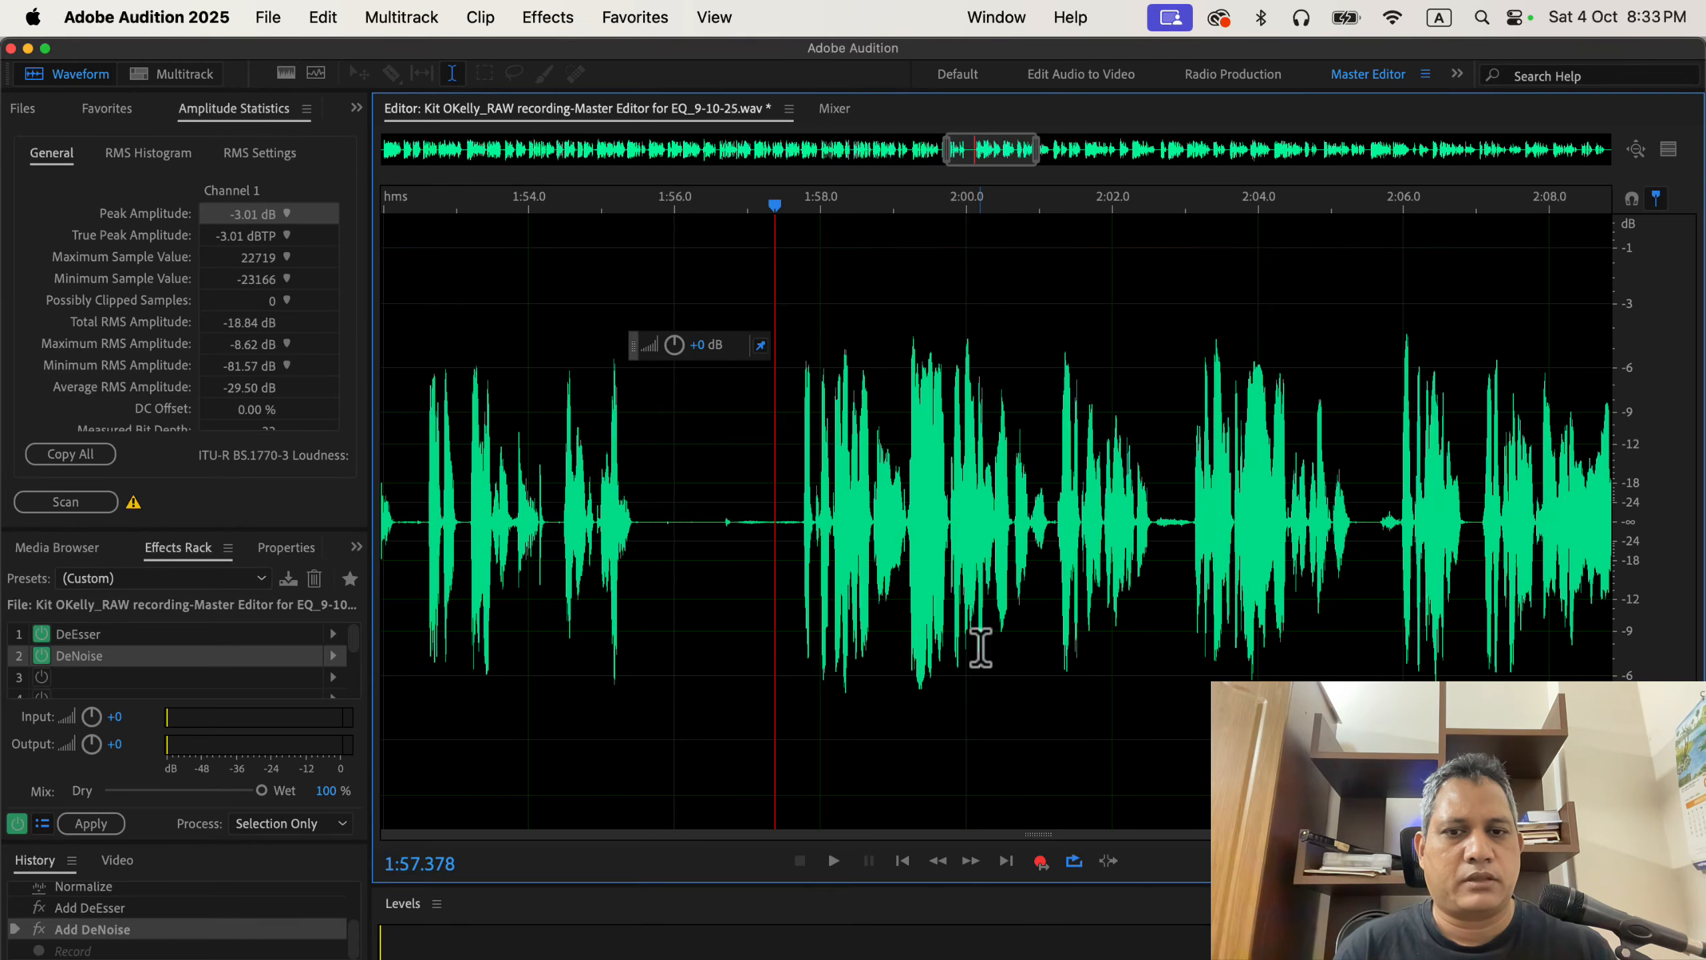
Punch-and-roll record a replacement take starting at about 1:57.6.
right_click(1041, 863)
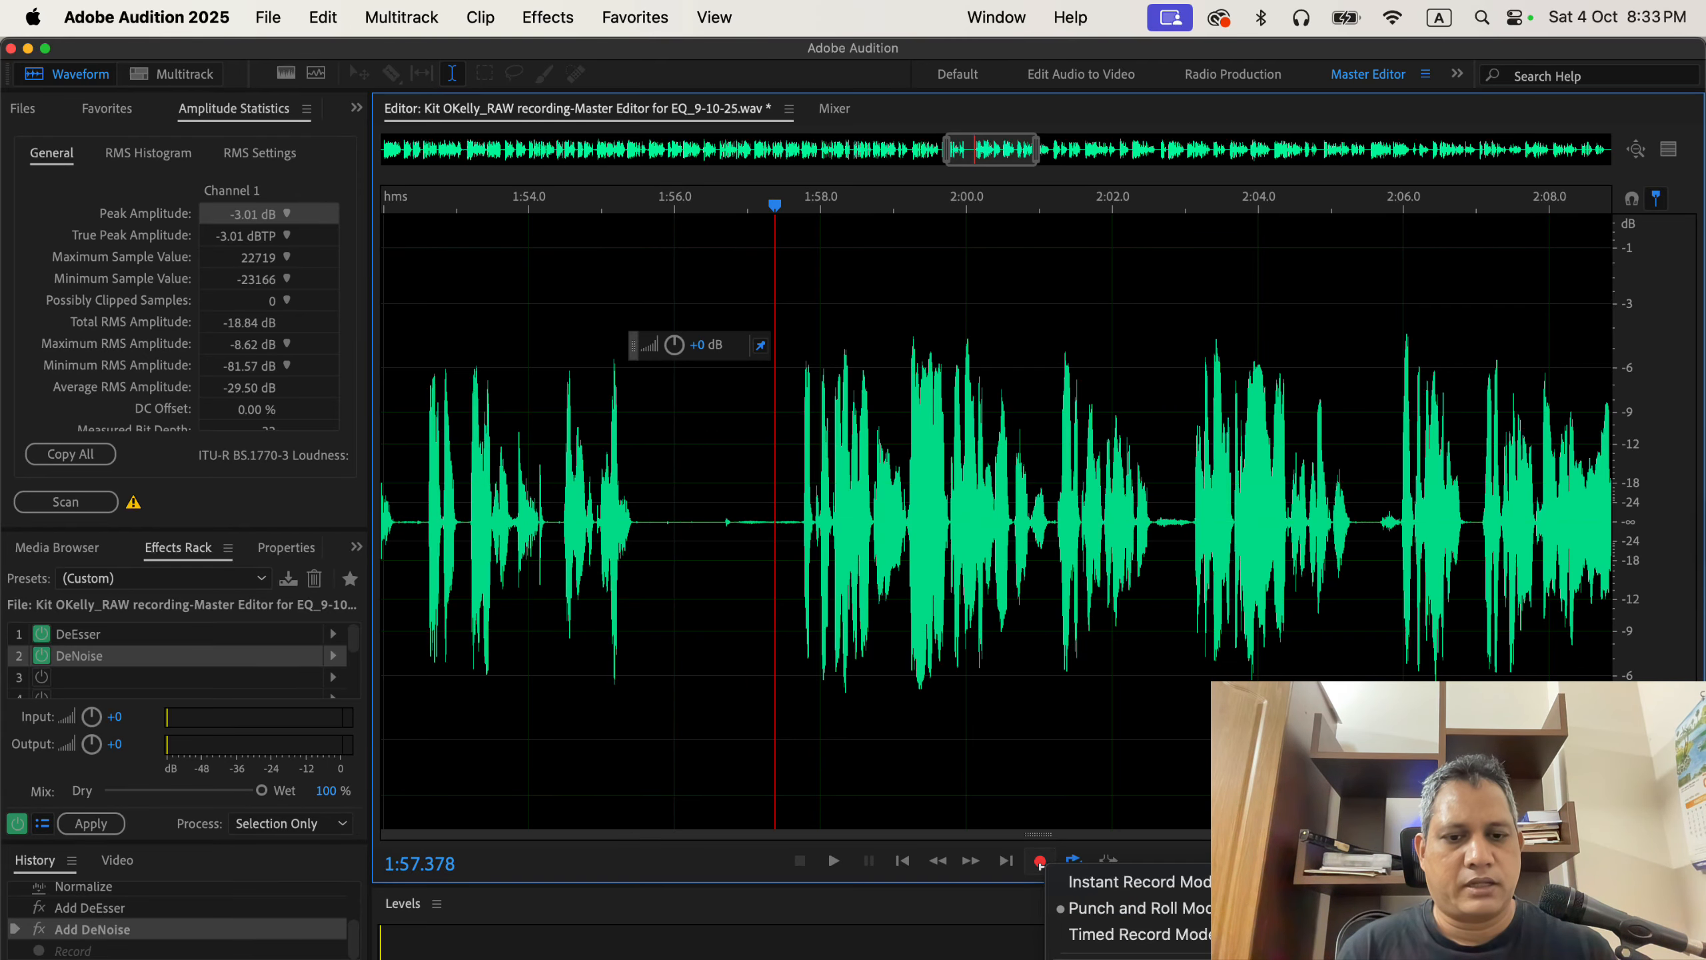
click(944, 890)
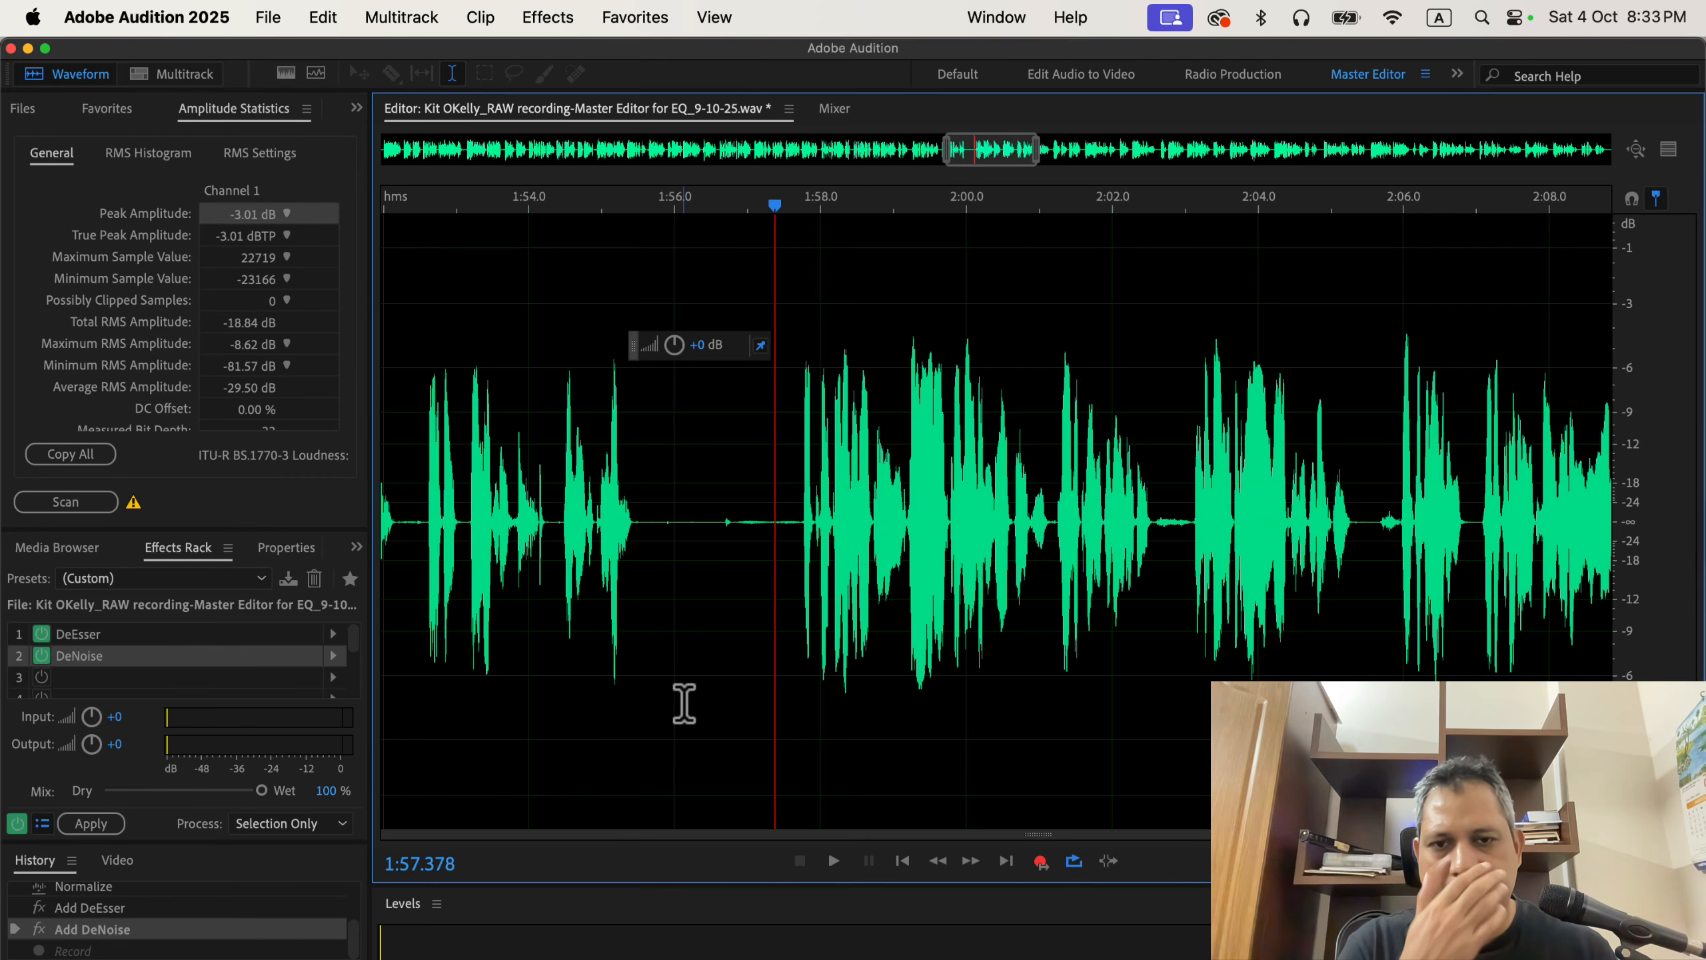
click(794, 515)
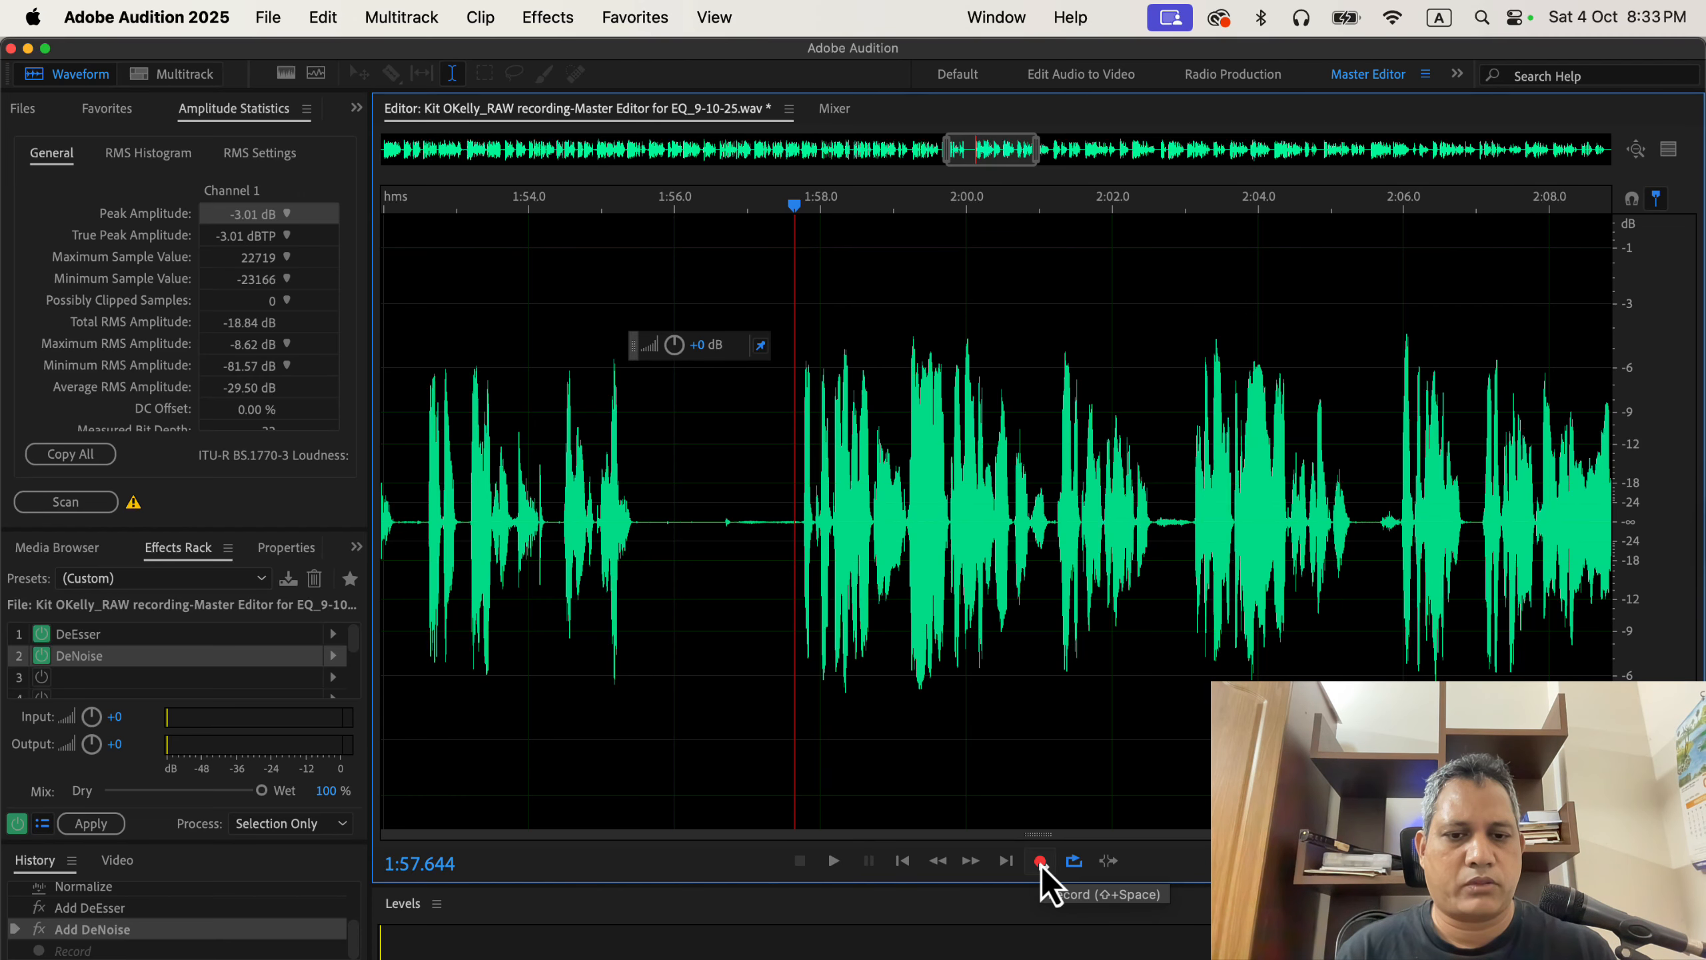
click(1040, 862)
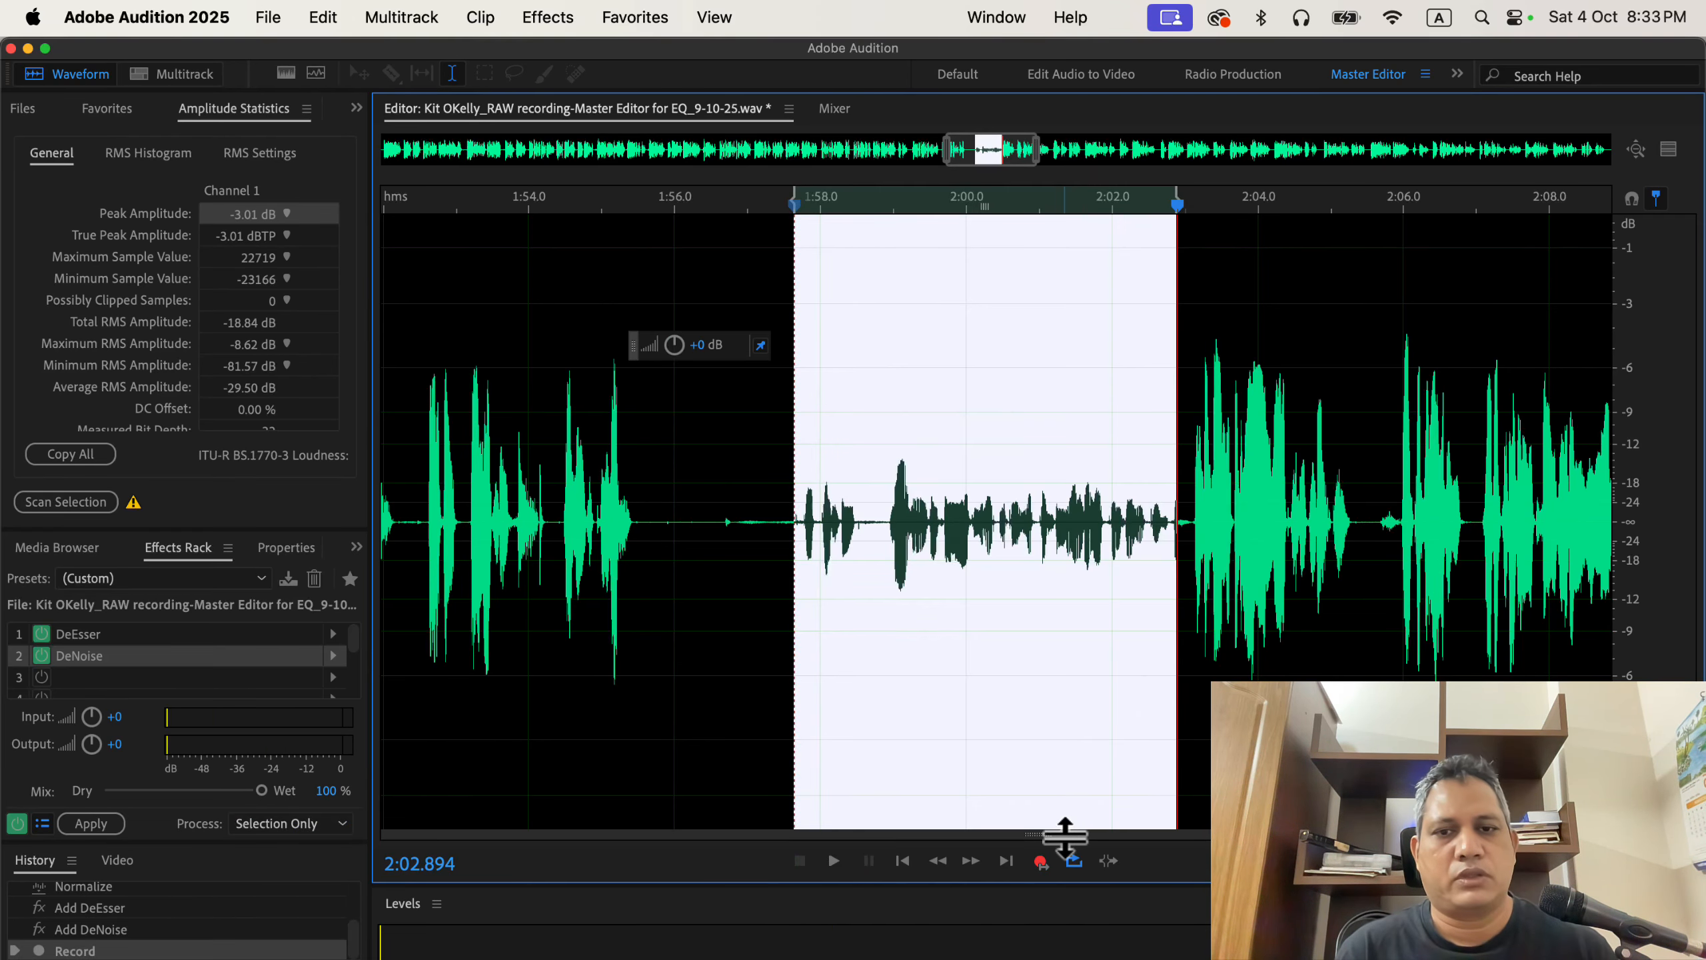
Undo the punch-and-roll replacement take and glance at the recorder's record-mode options without changing them.
click(1009, 714)
key(super+z)
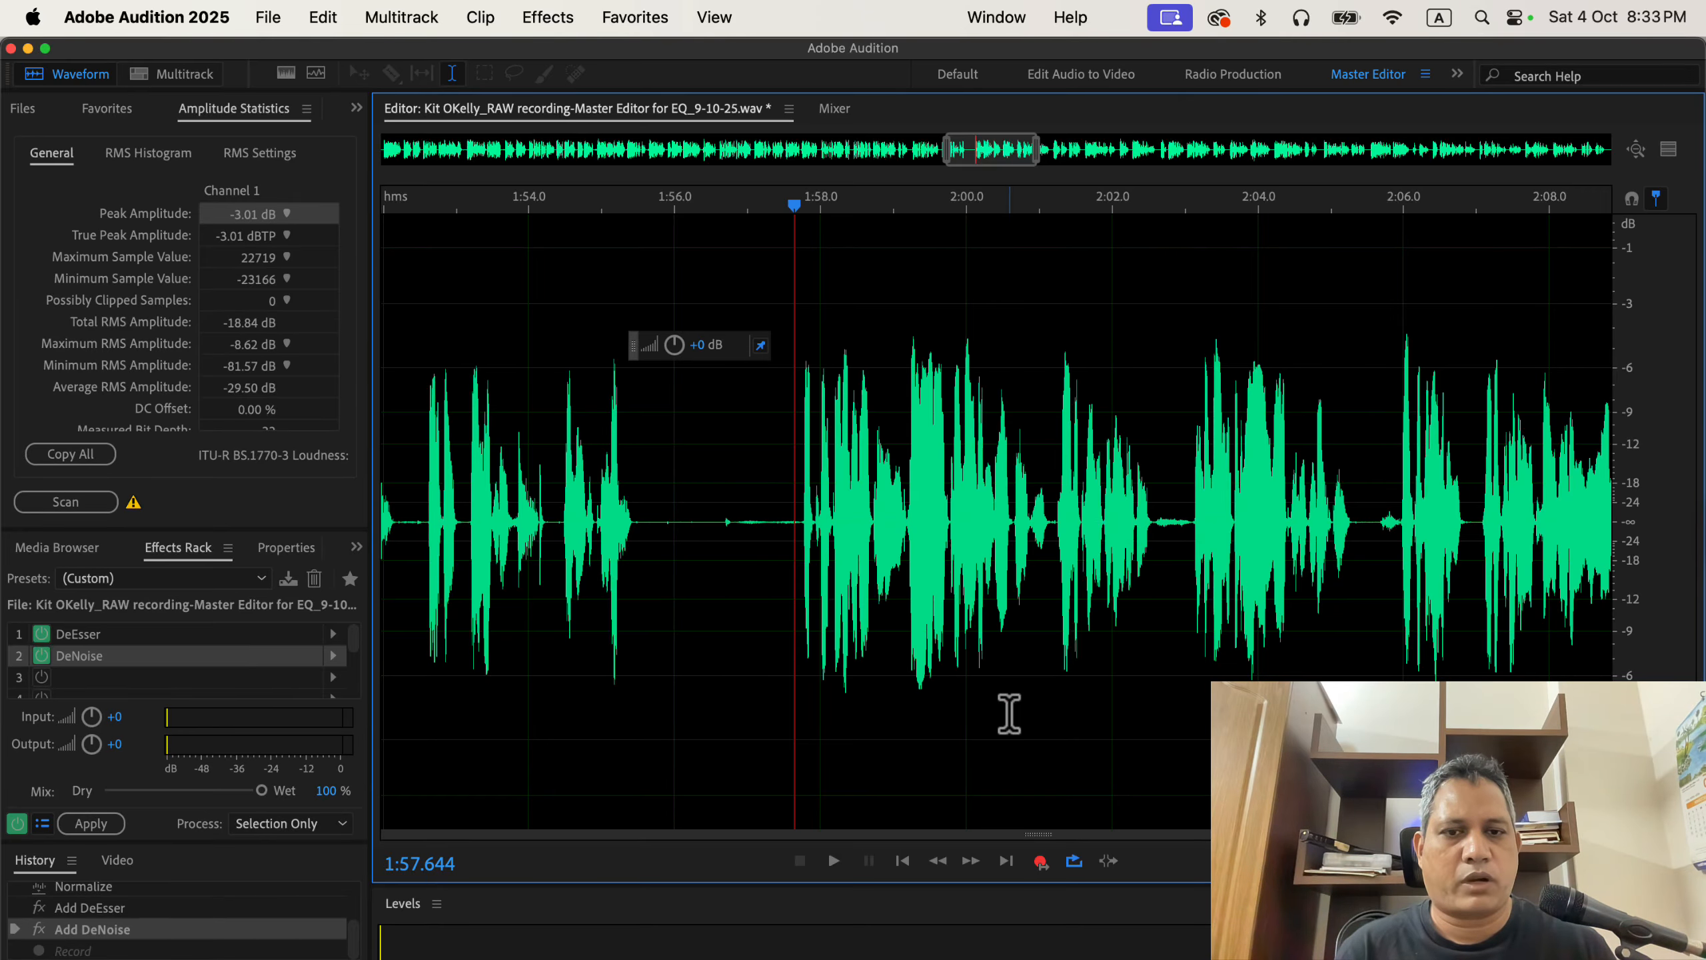
right_click(1039, 863)
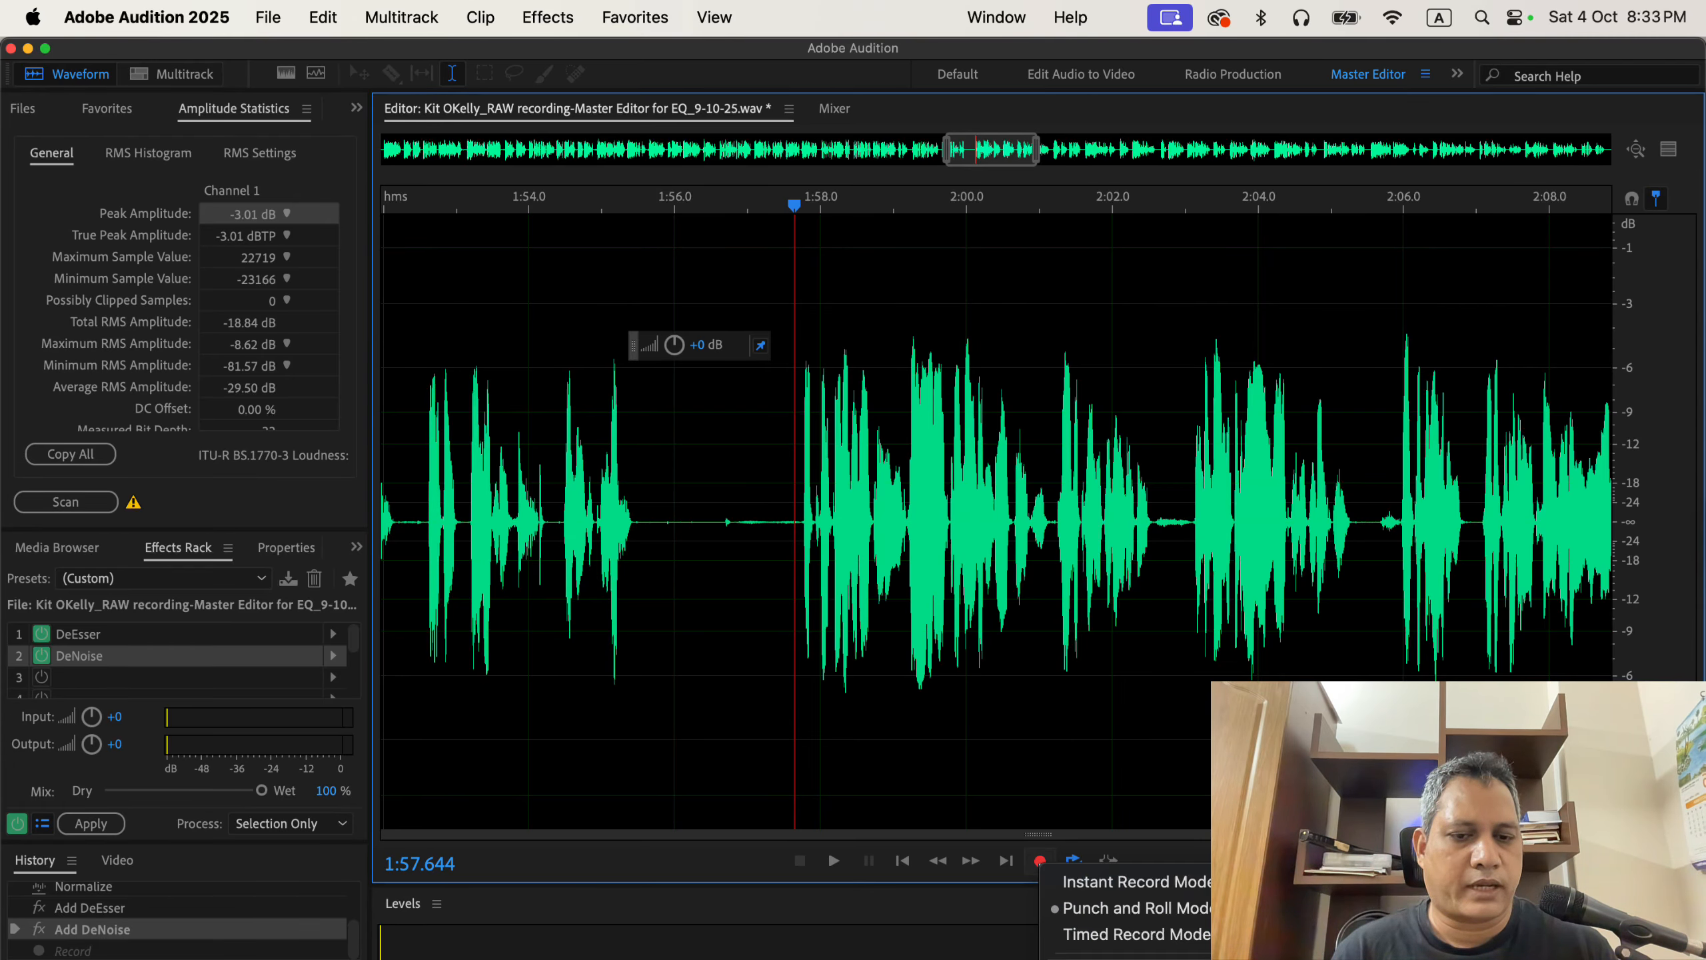
click(997, 893)
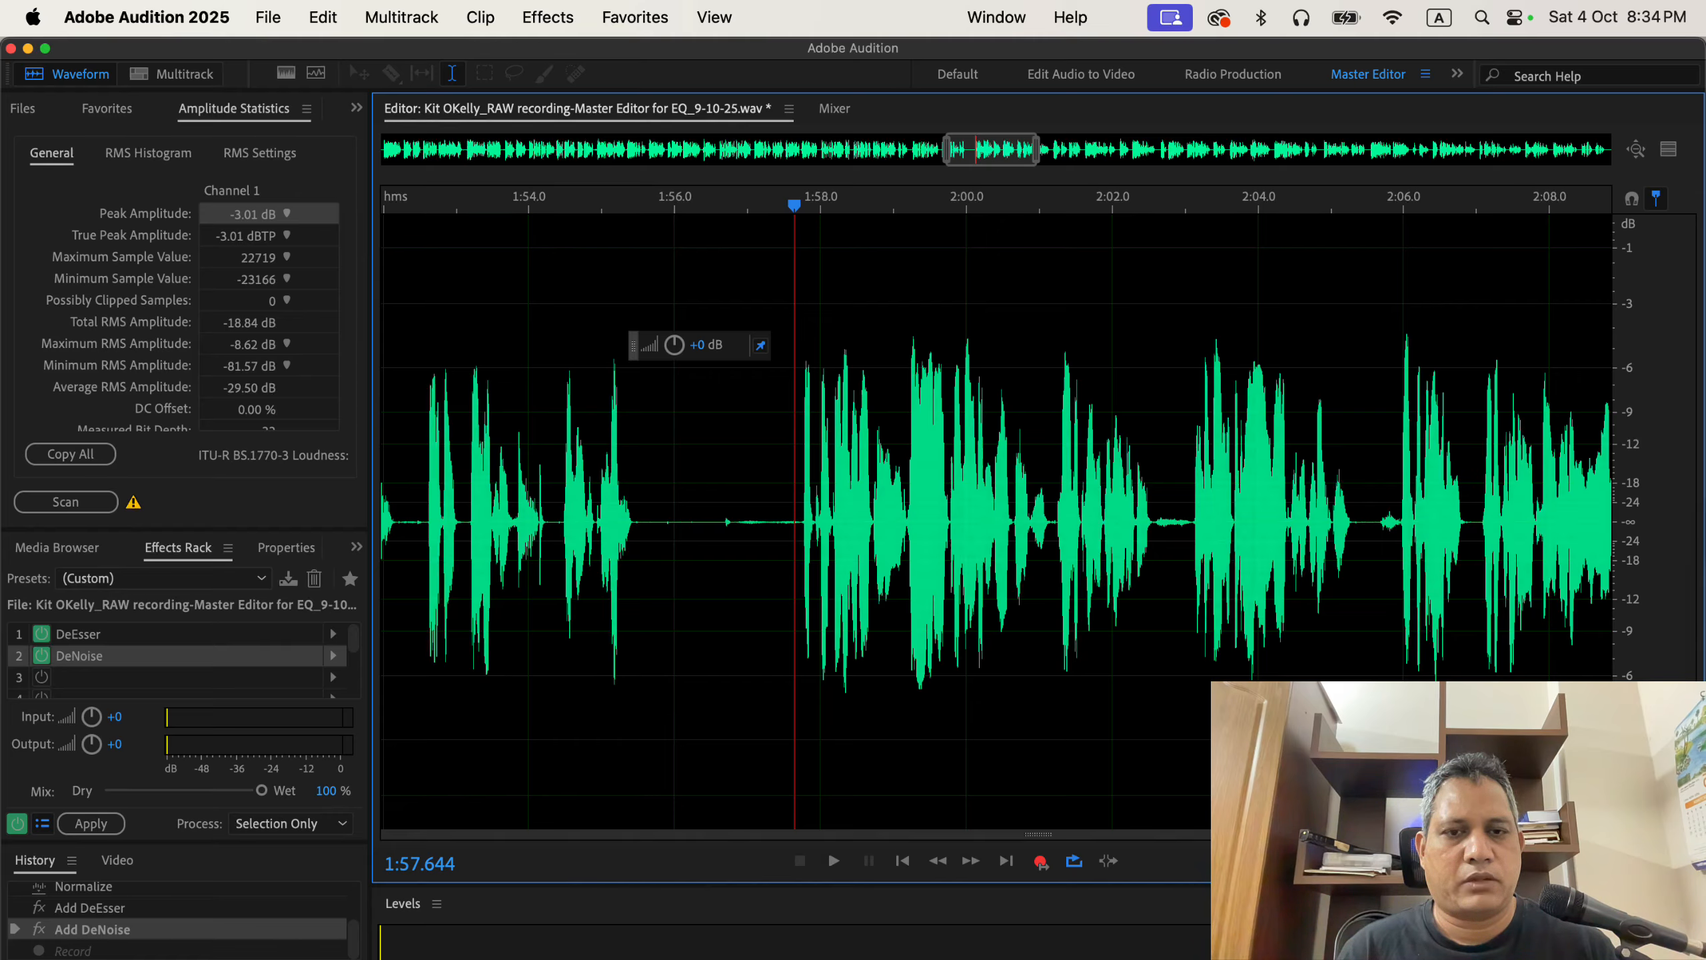
Switch to Chrome and look through the open tabs, including the live workshop newsletter post.
key(super+Tab)
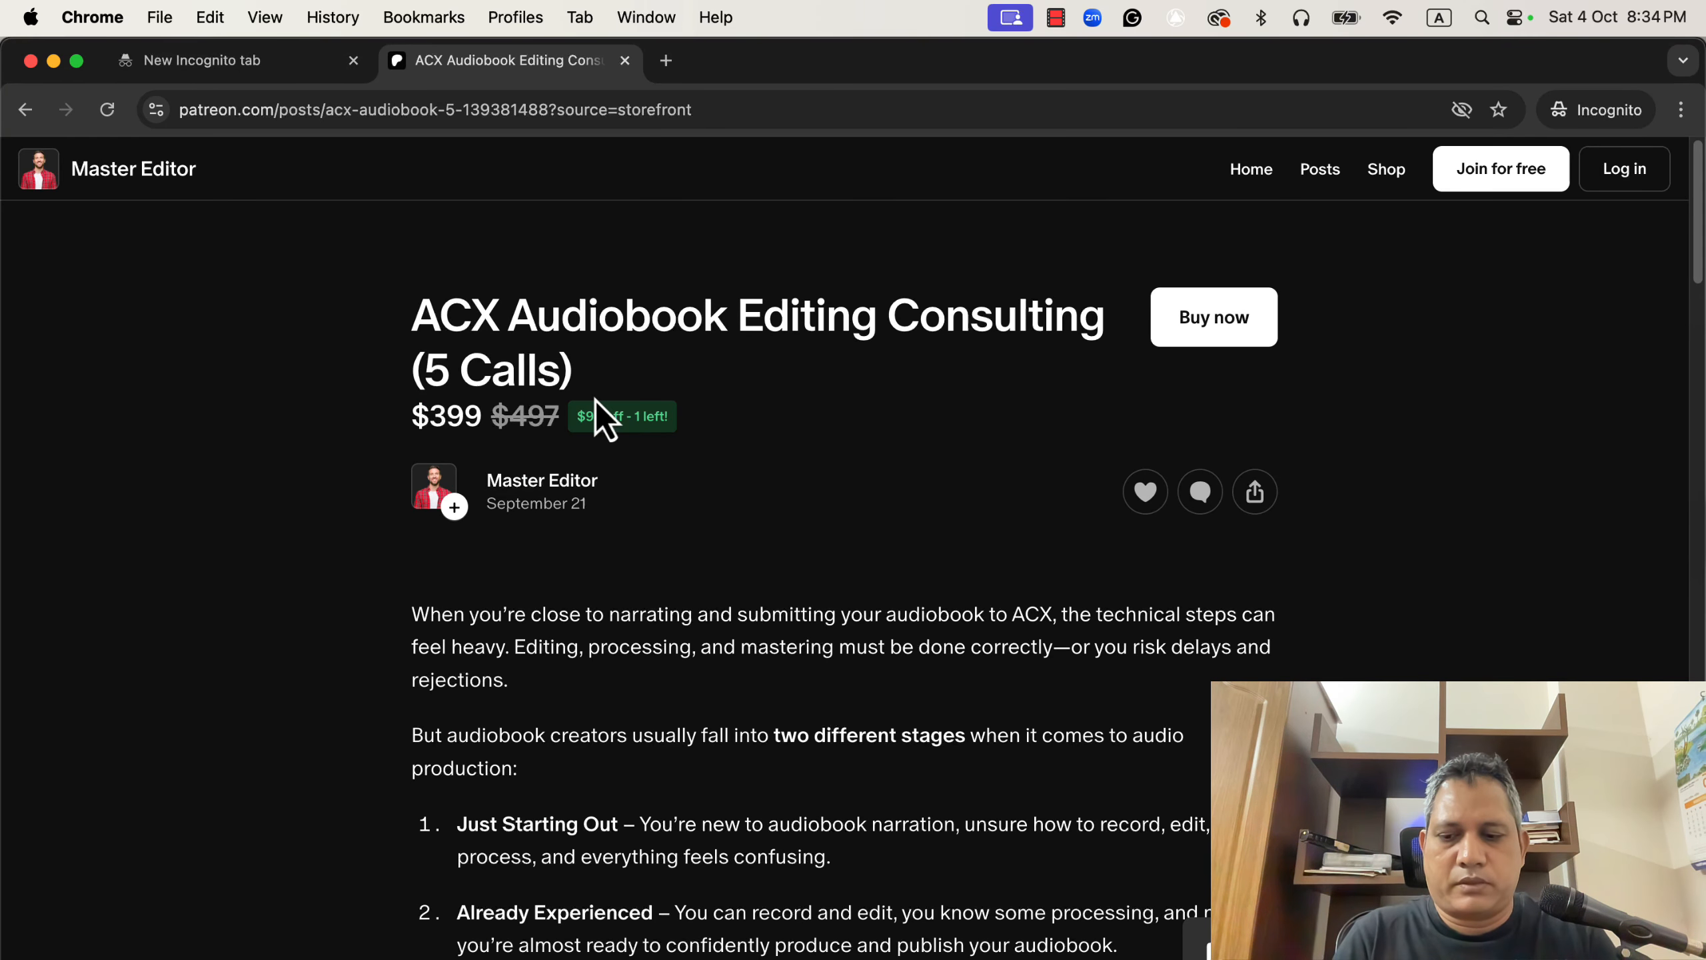
key(super+grave)
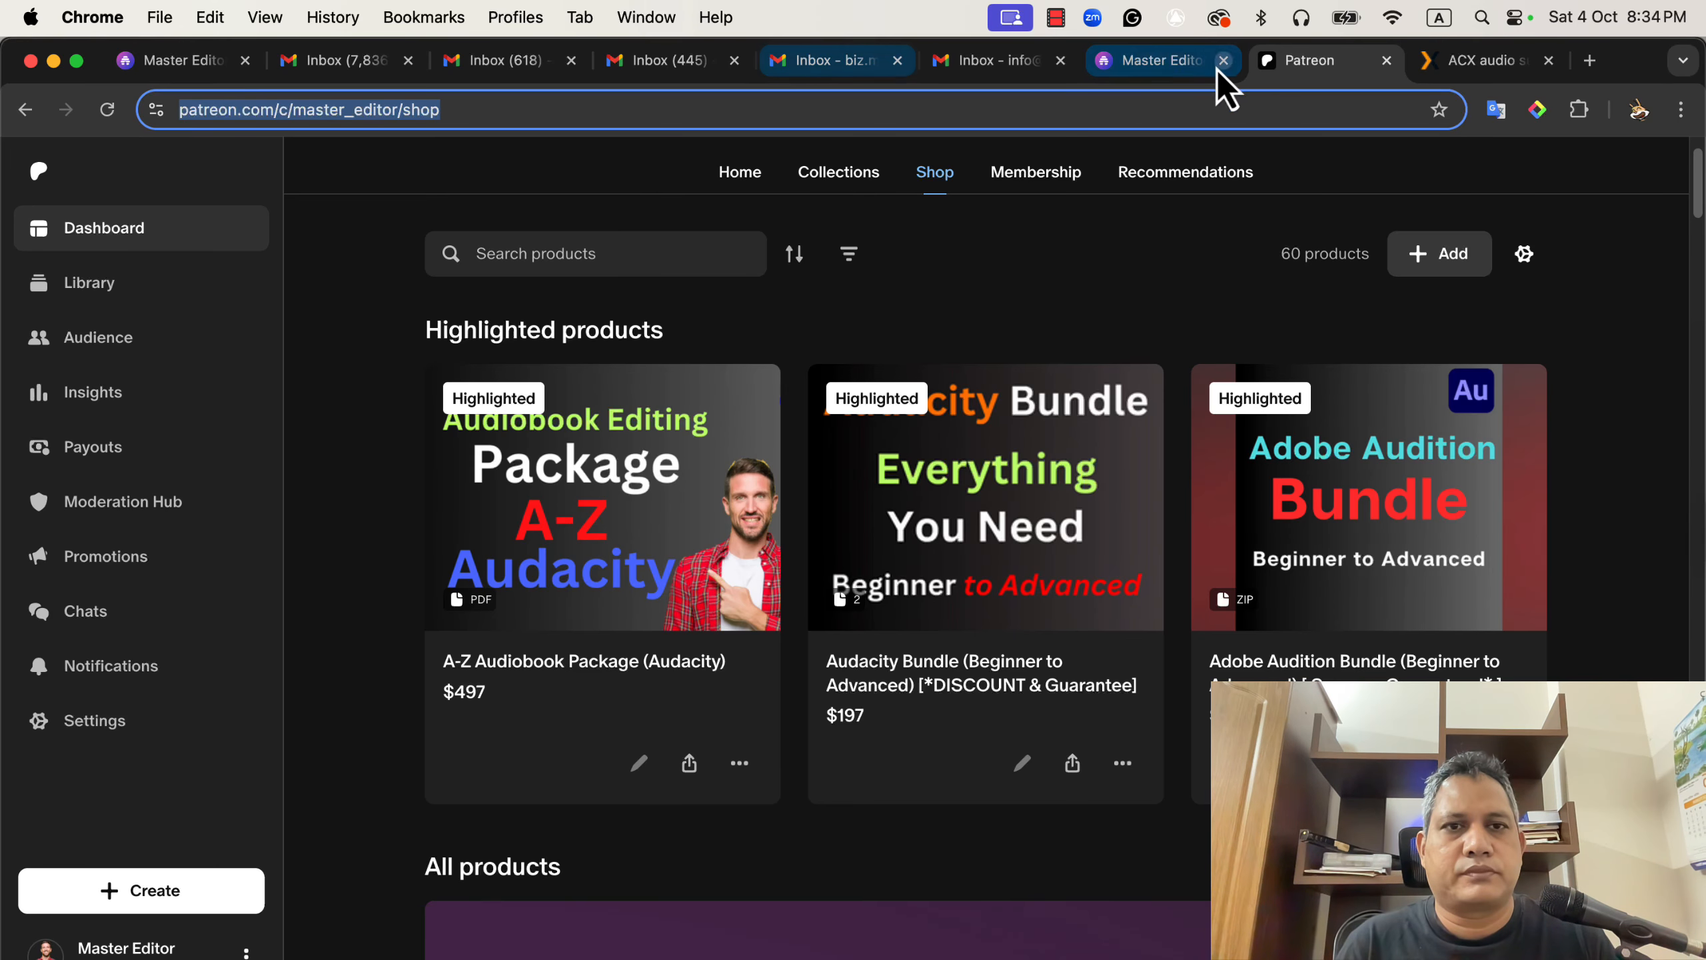
click(1150, 62)
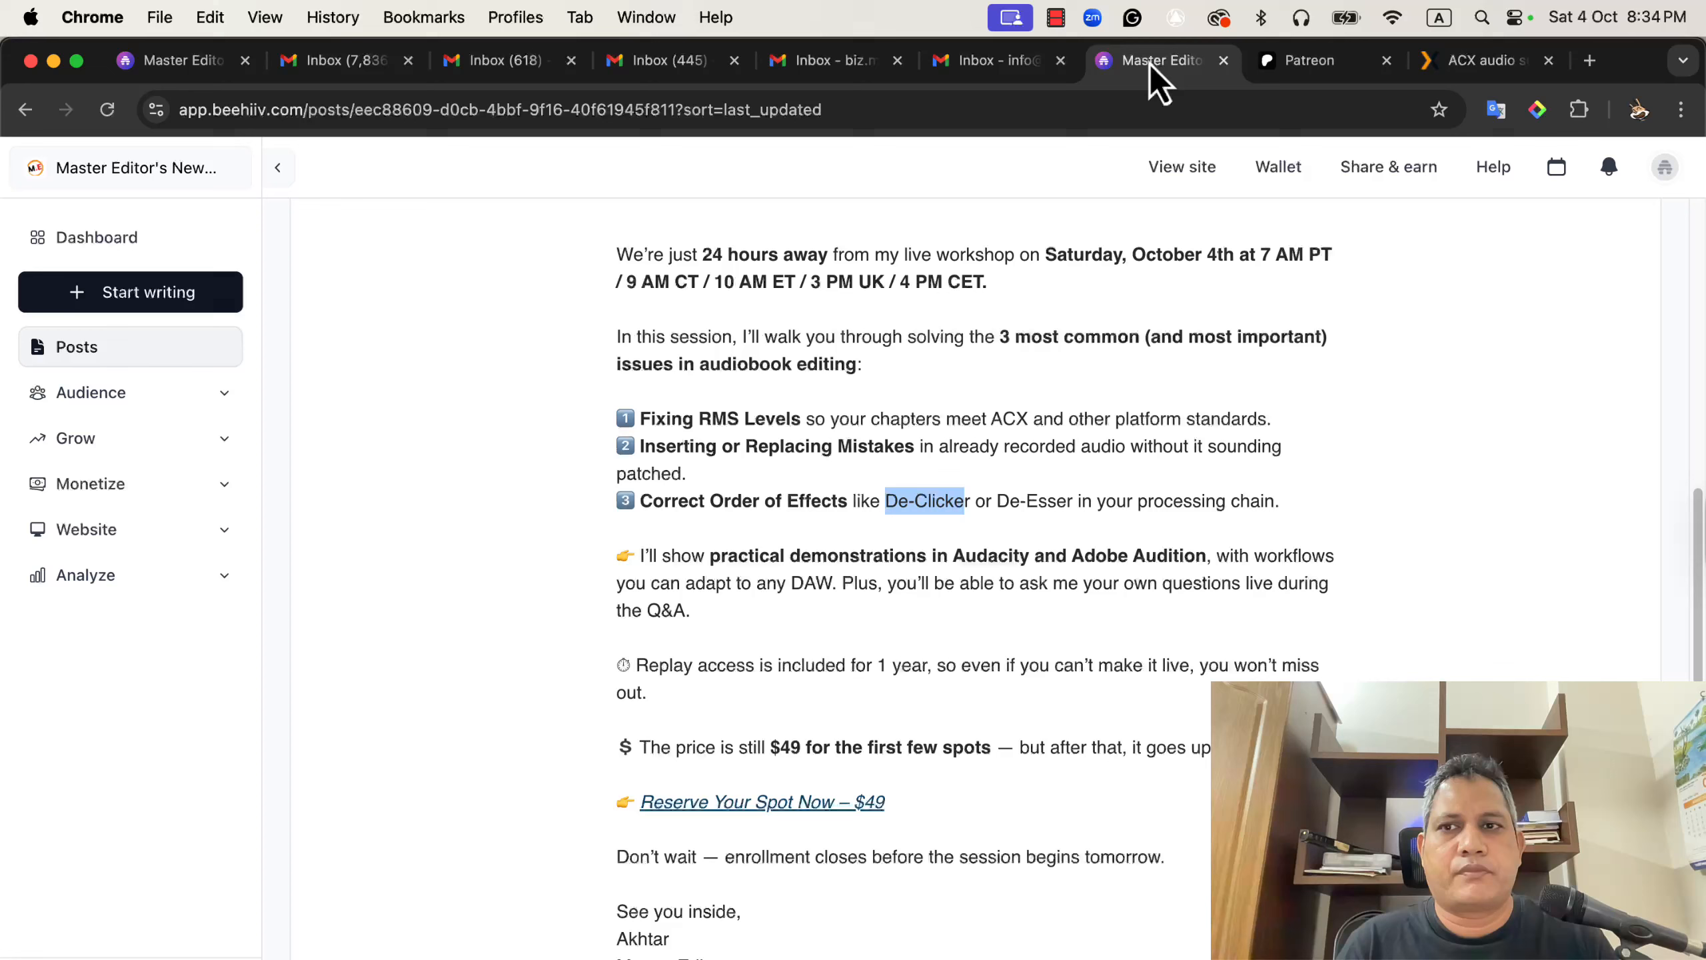
click(818, 494)
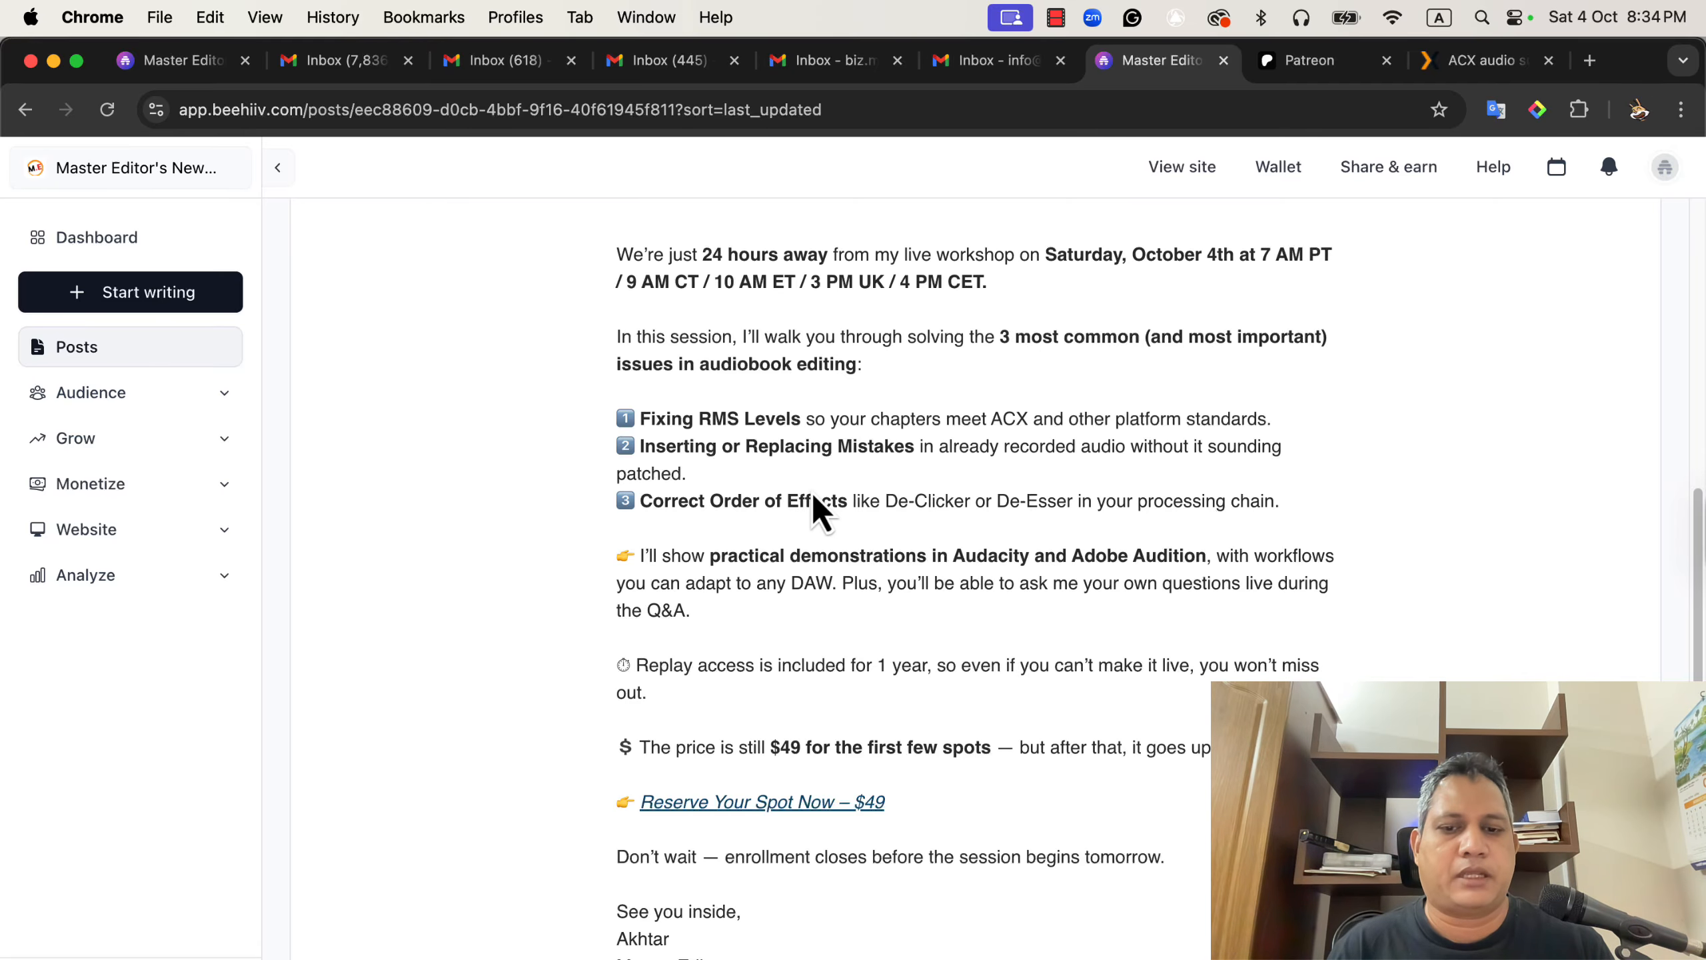
key(super+grave)
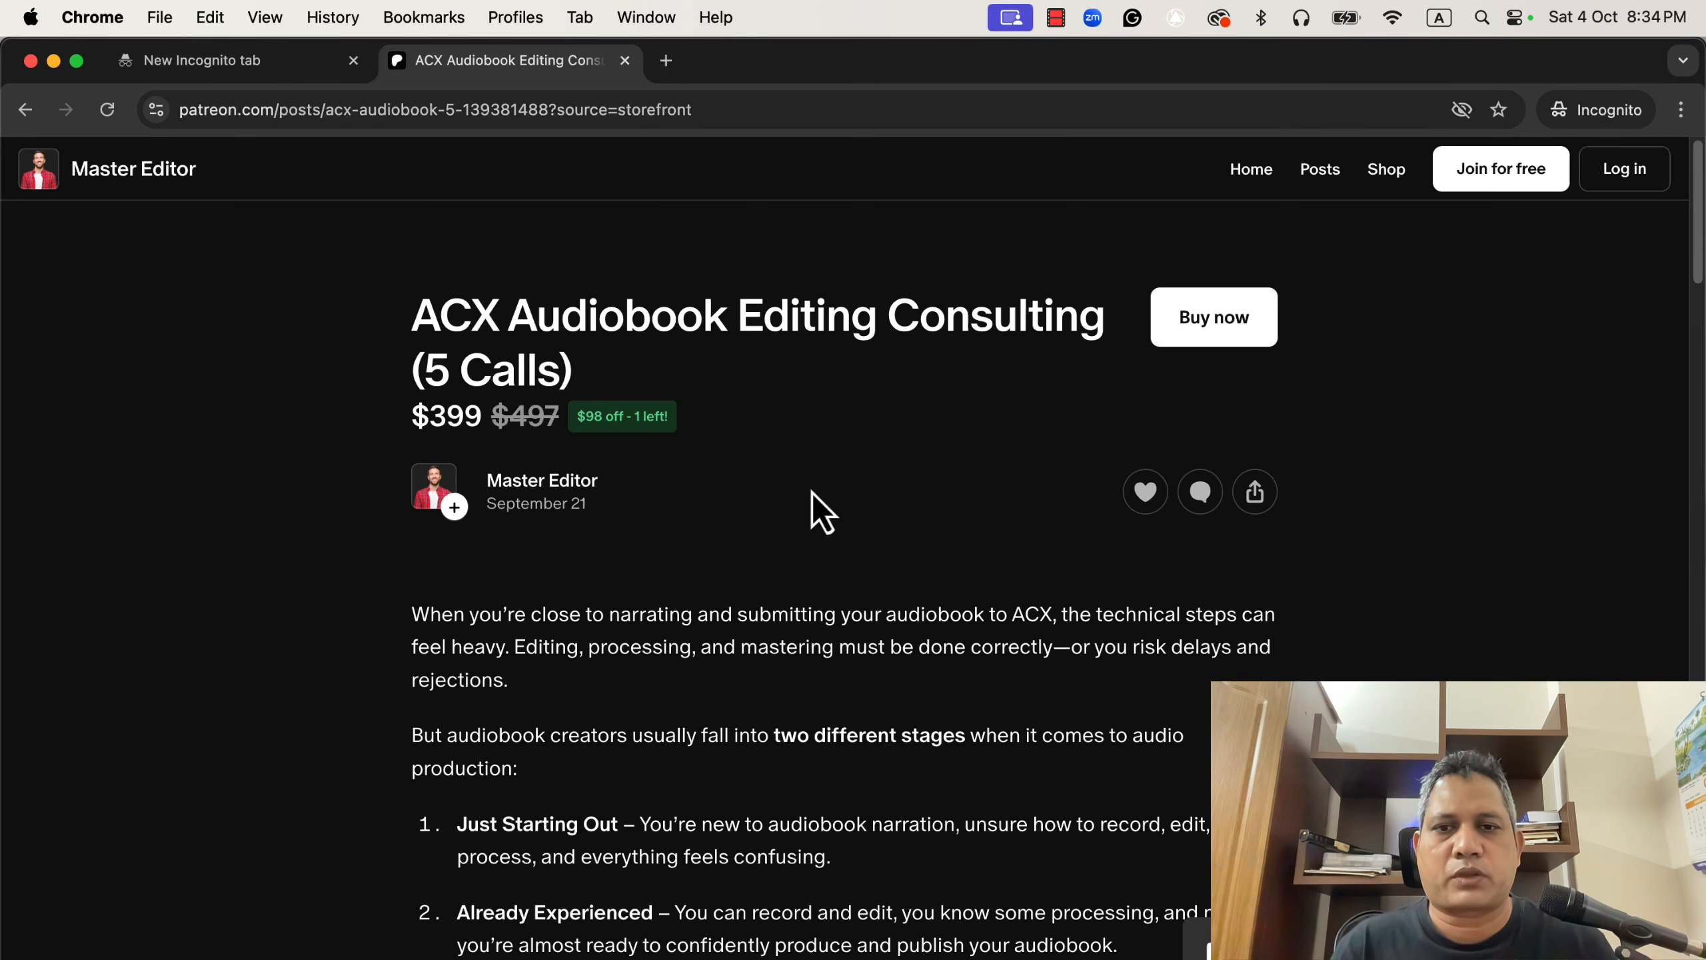
Scroll through the ACX Audiobook Editing Consulting (5 Calls) product page and back to its top.
scroll(815, 513, down, 2)
scroll(813, 497, down, 15)
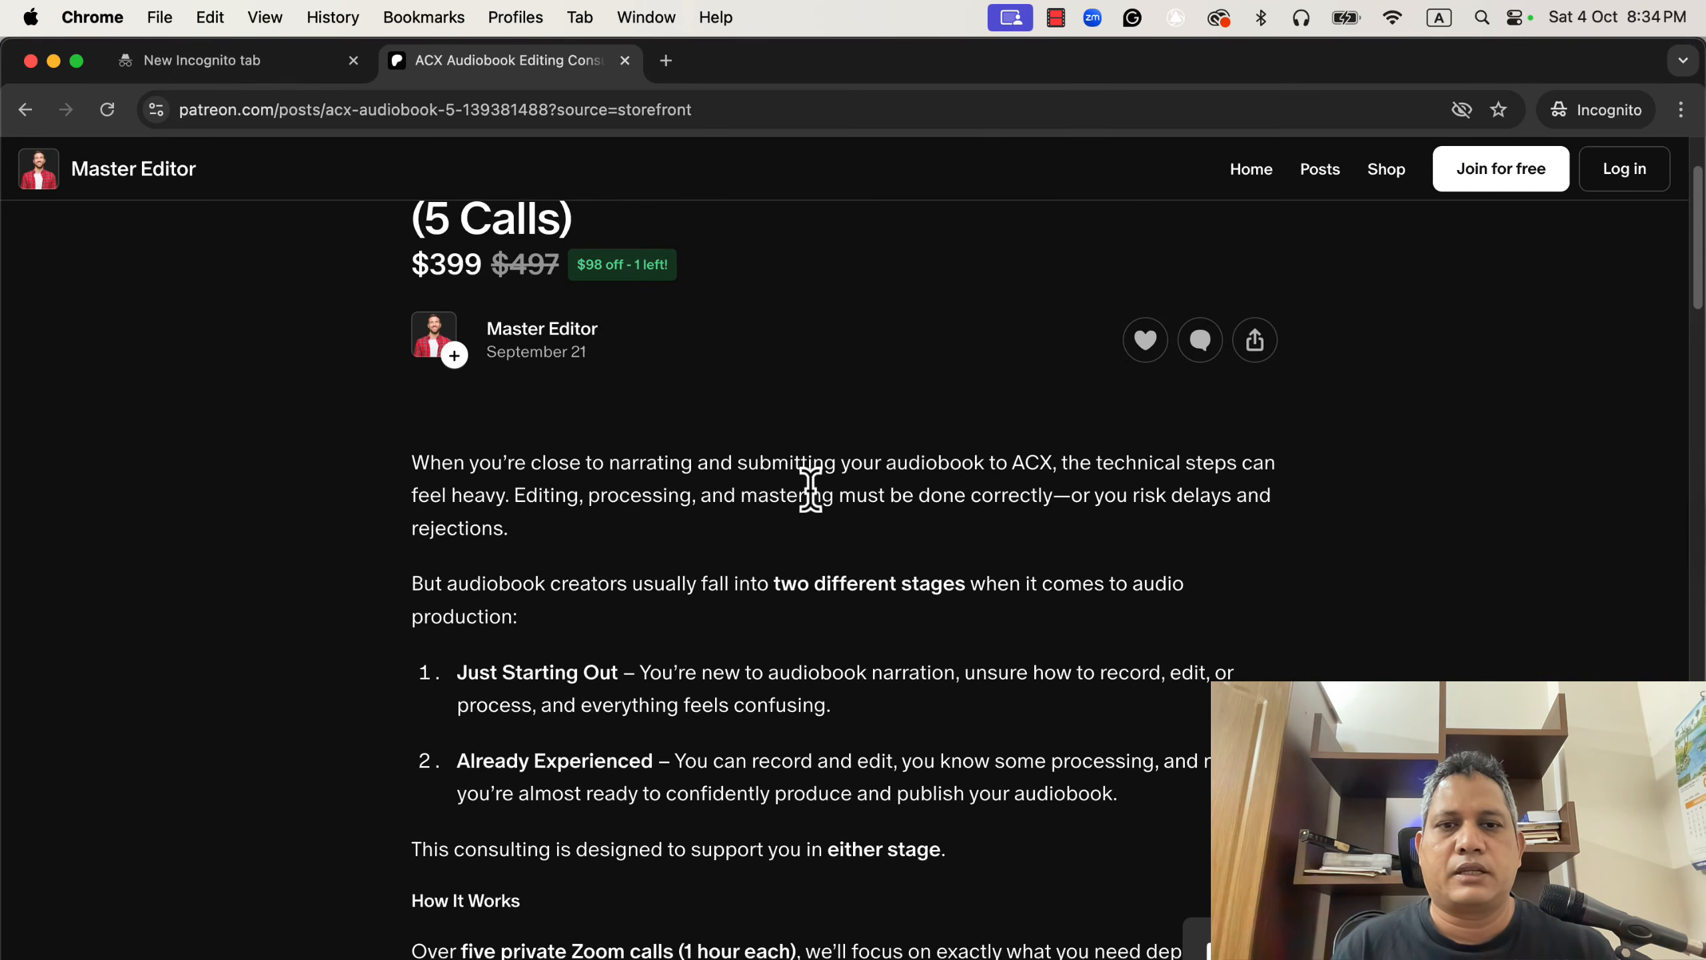
scroll(821, 514, down, 7)
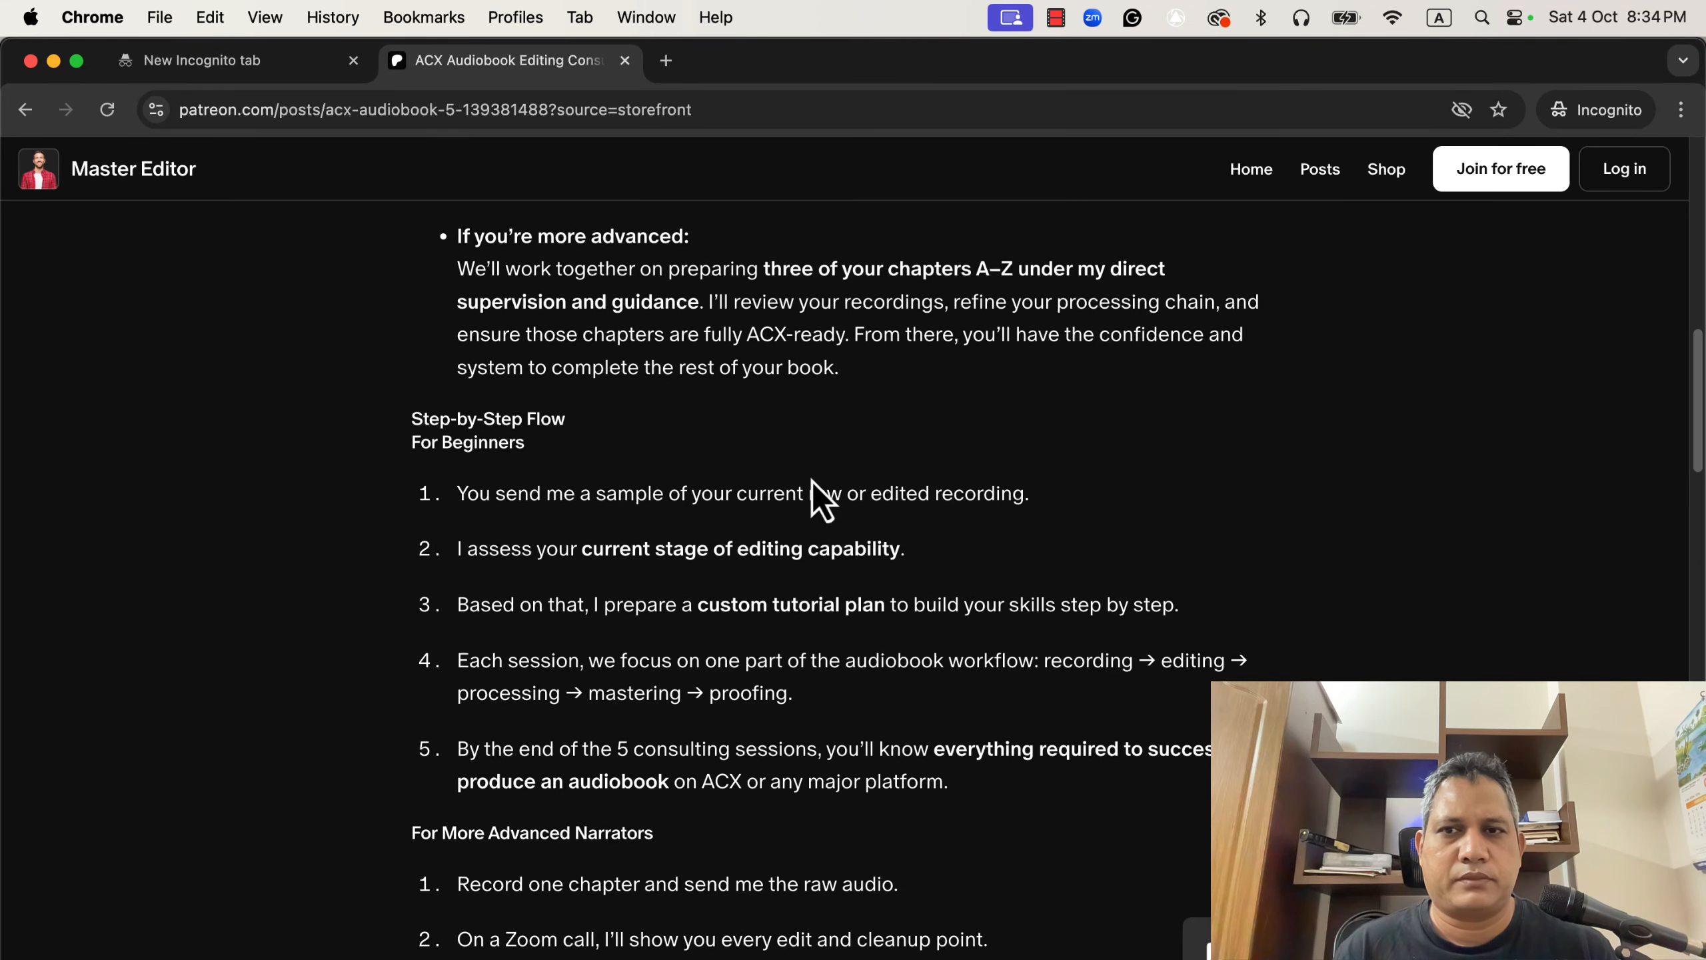
scroll(811, 488, up, 15)
scroll(811, 476, up, 8)
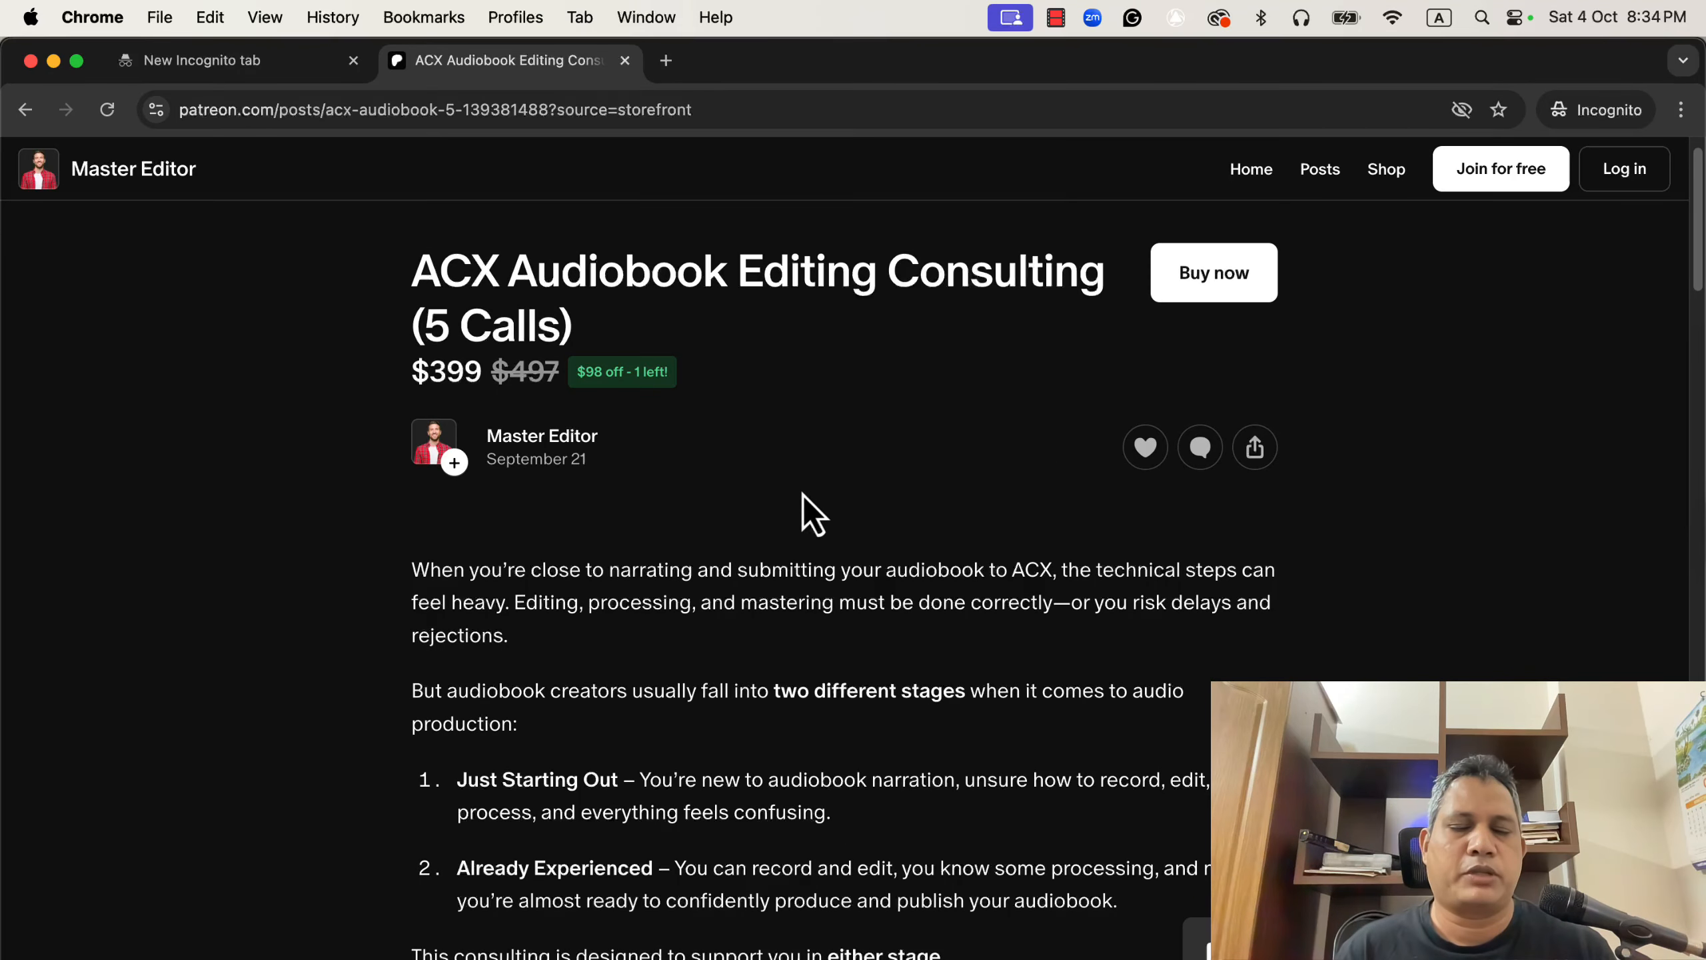